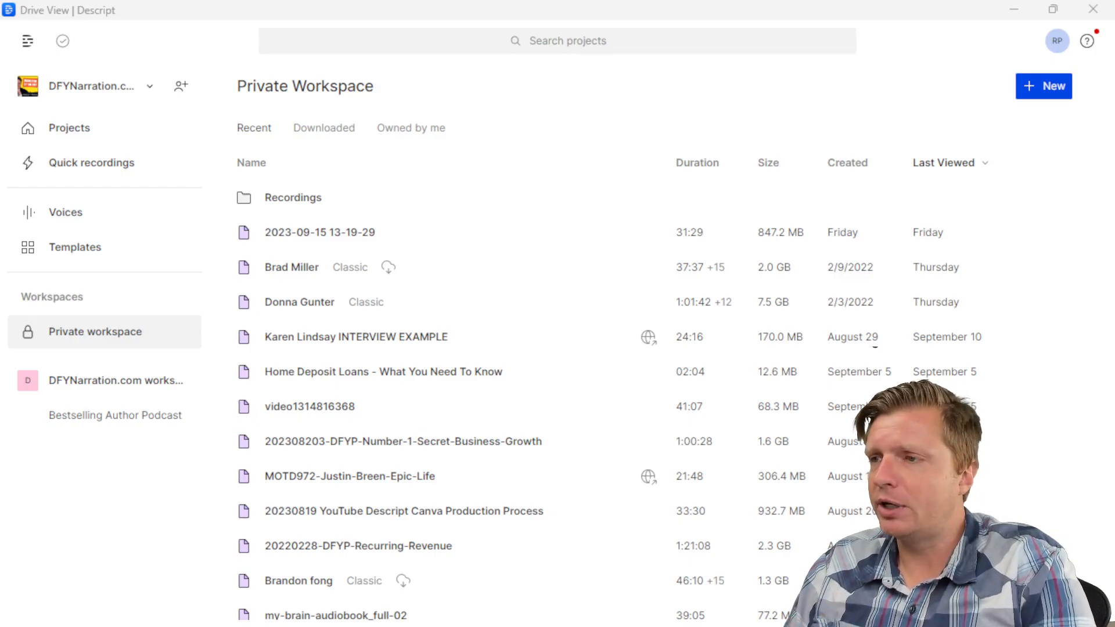
Step: Go to the Bestselling Author Podcast workspace and open the episode 070 project
click(157, 430)
click(1044, 96)
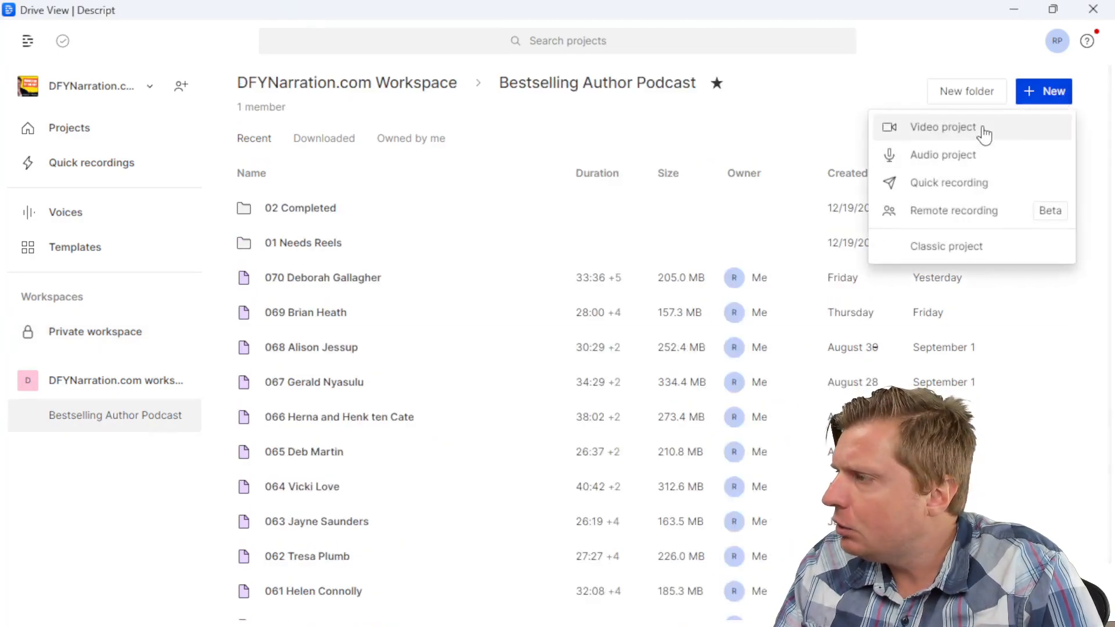
click(874, 76)
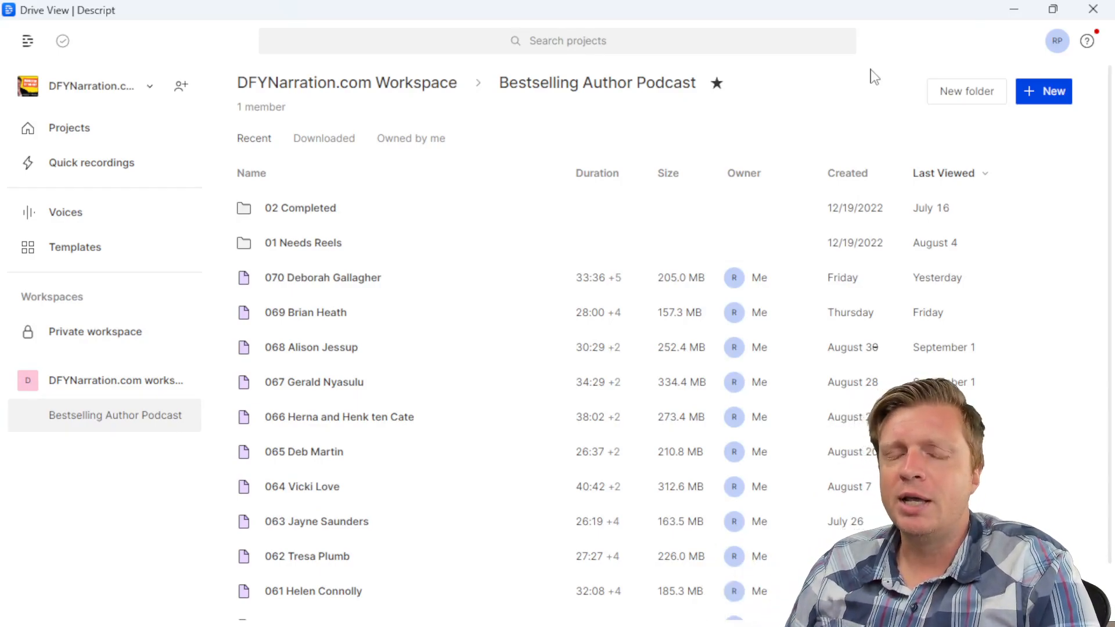
click(424, 284)
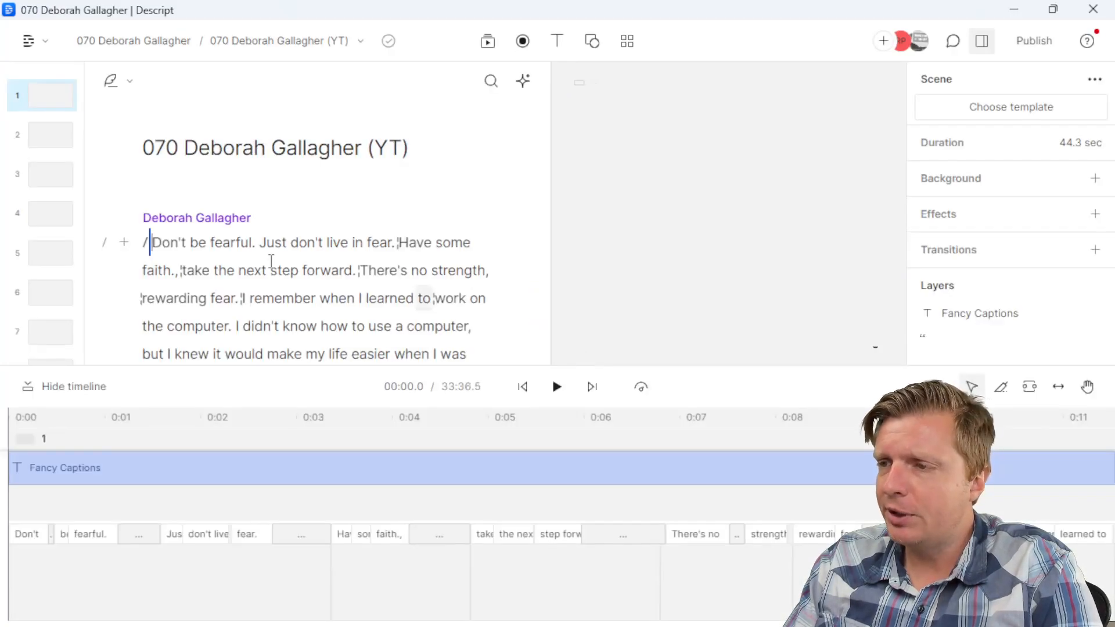
Step: Review the intro transcript at 'next', 'computer' and the end of the intro paragraph
click(269, 271)
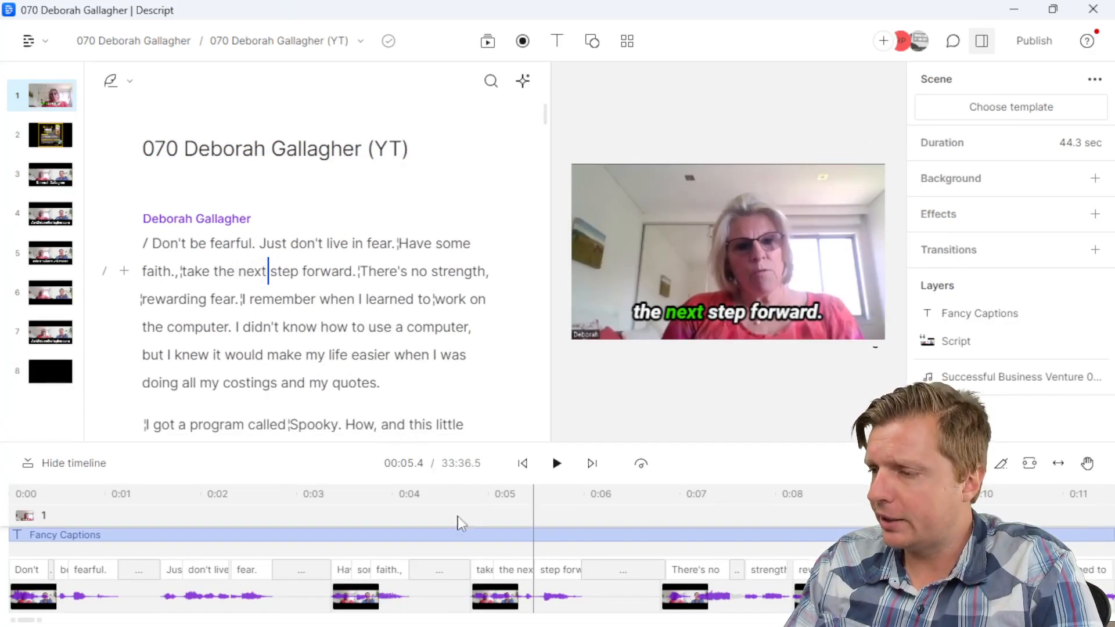
scroll(463, 586, down, 10)
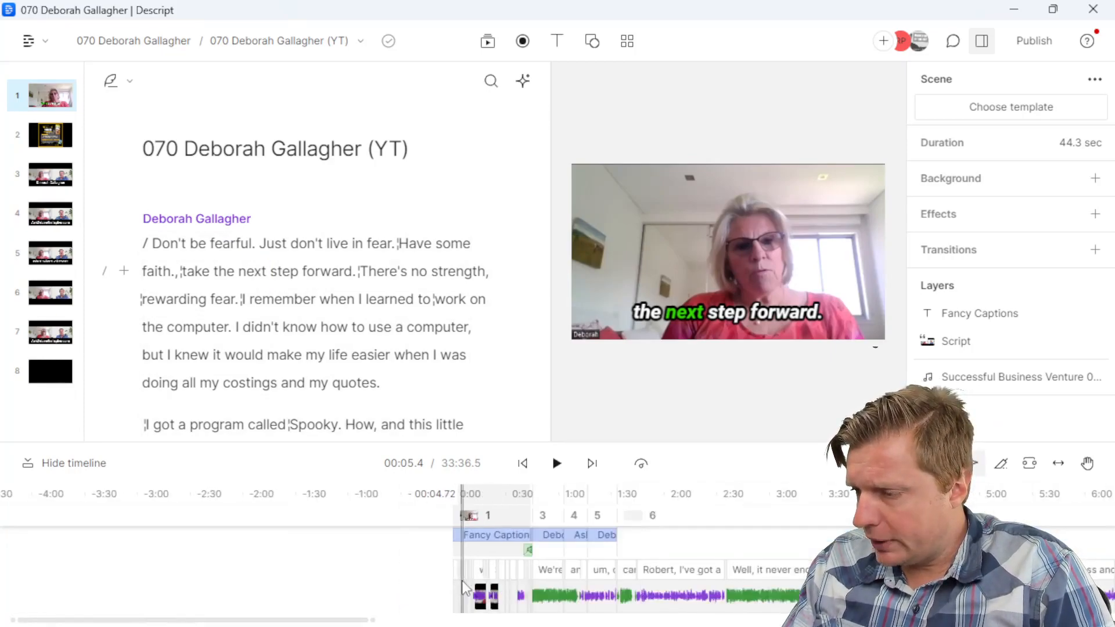
click(416, 327)
scroll(354, 261, down, 5)
scroll(352, 282, down, 10)
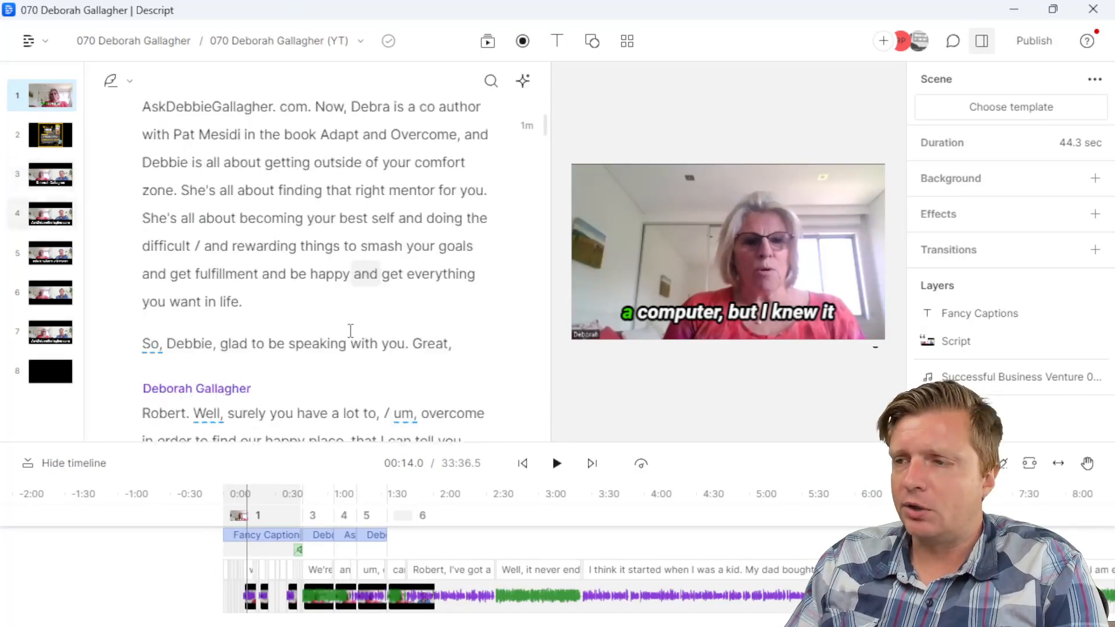
scroll(347, 310, up, 2)
click(326, 389)
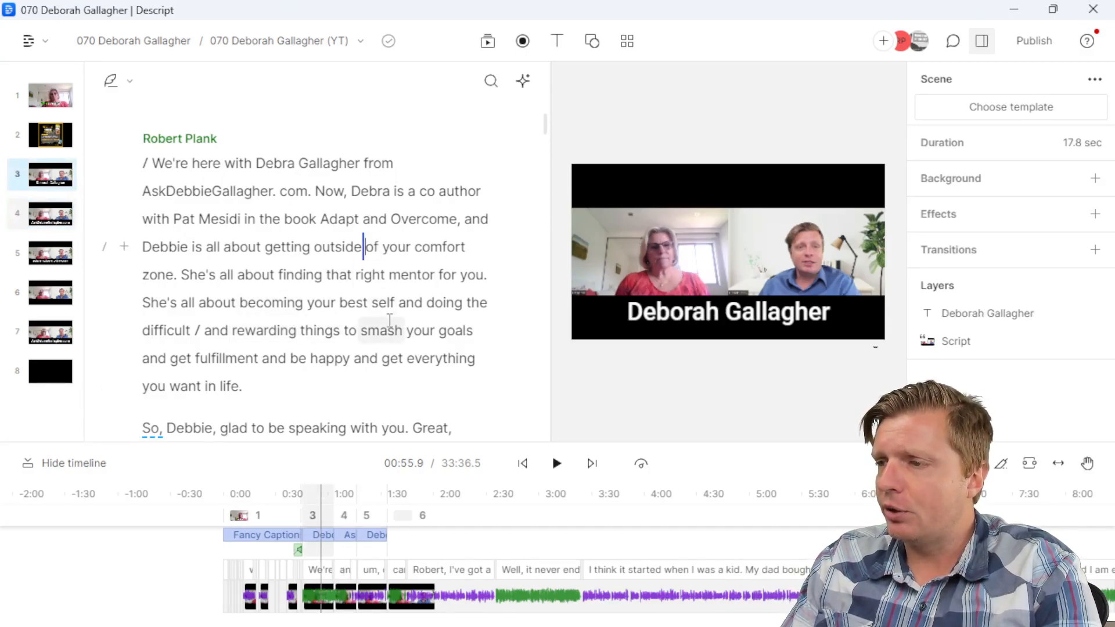
Step: Jump playback through the script to 'smash', 'Adapt', 'your' and 'right mentor'
click(386, 330)
click(345, 219)
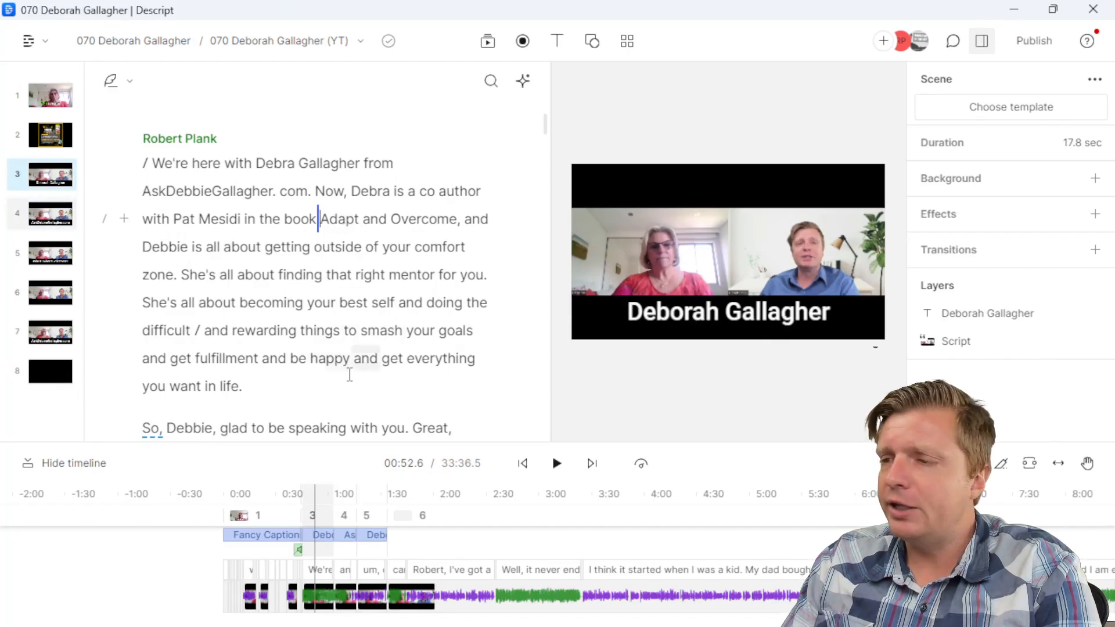
click(349, 375)
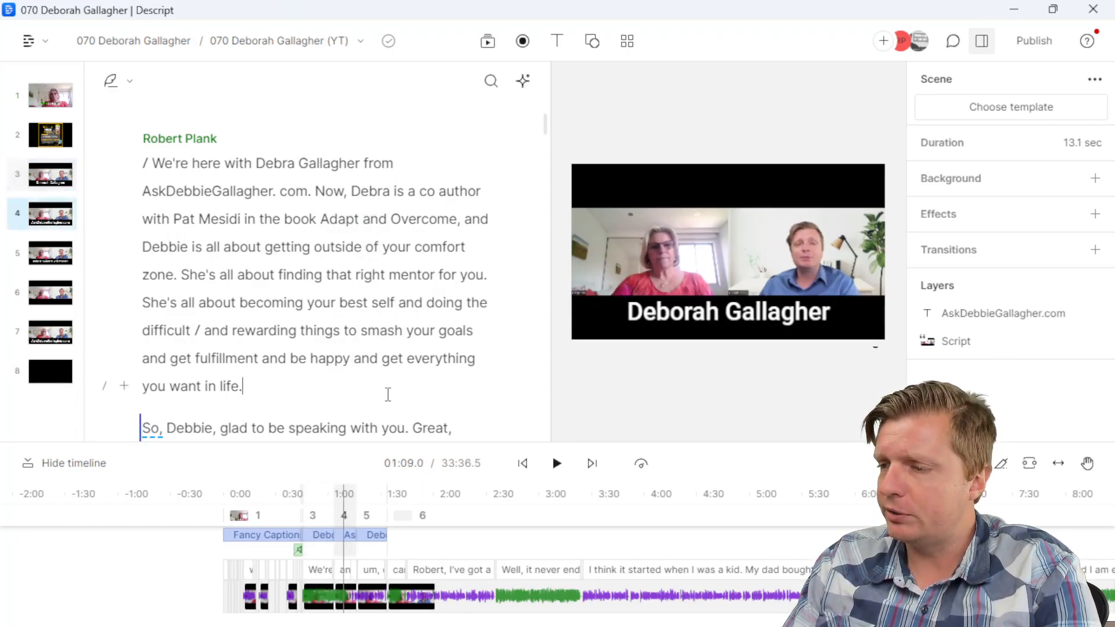
click(399, 243)
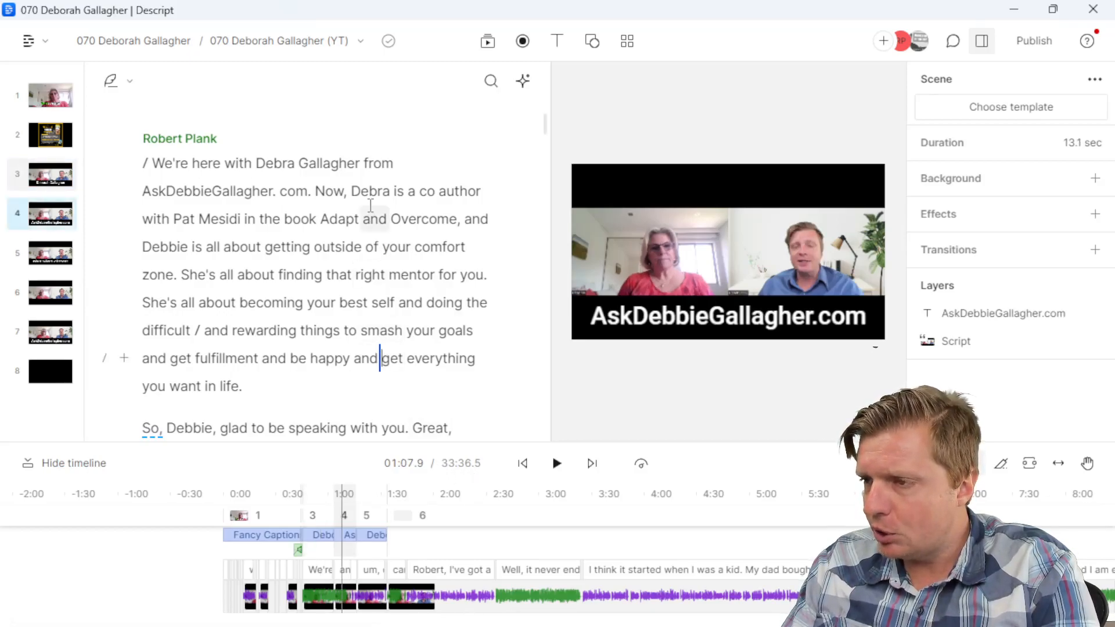
click(364, 285)
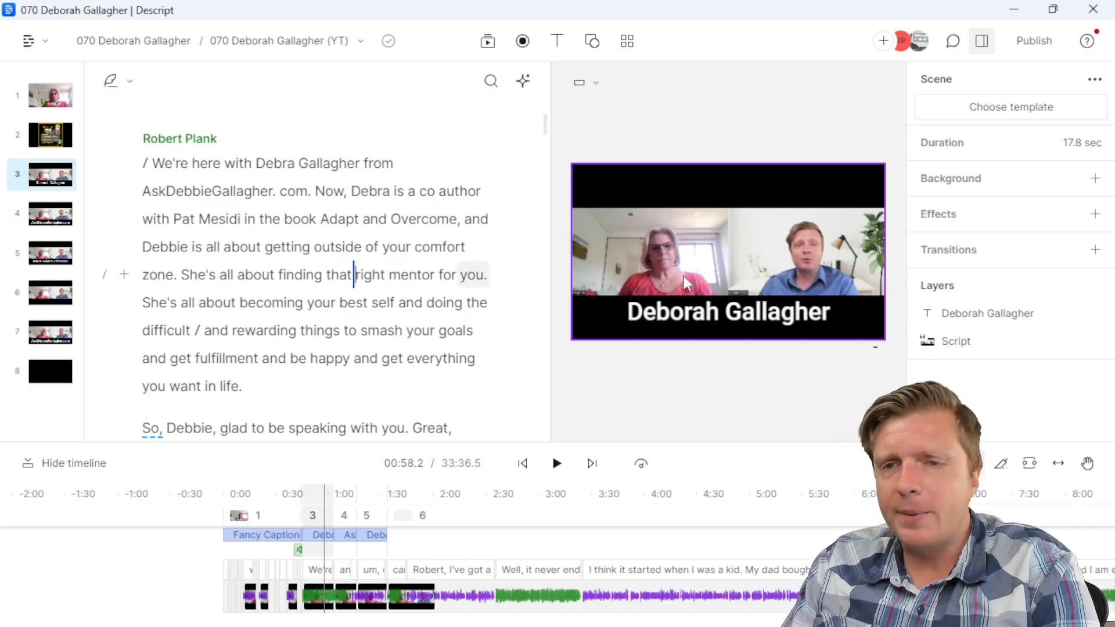
click(325, 274)
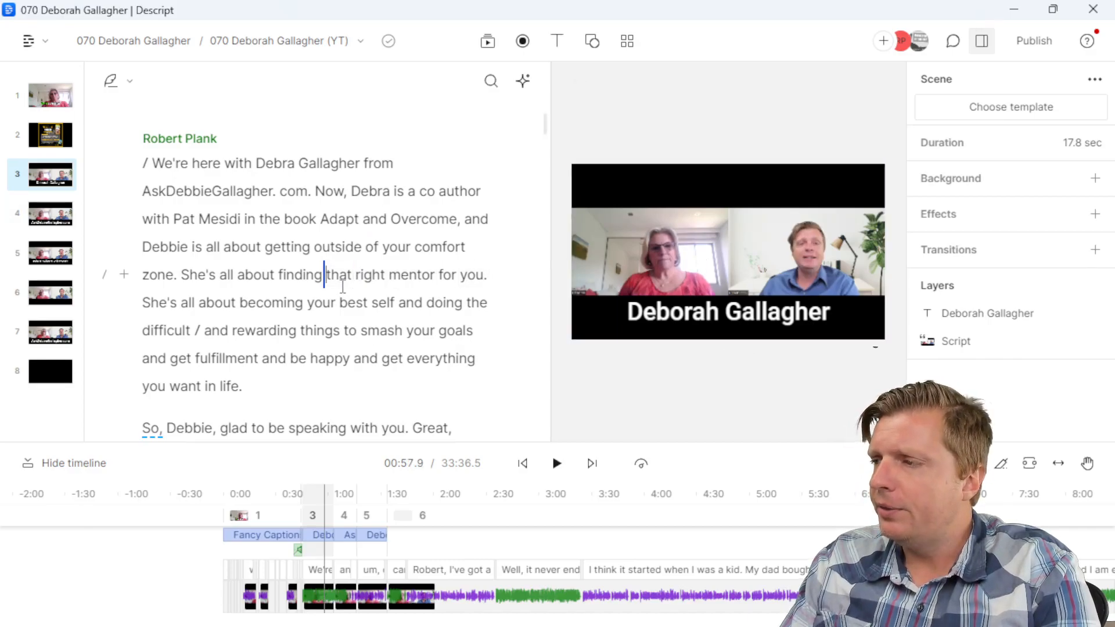
Step: Skip ahead to about 02:23 and 05:50, then select the main clip showing Studio Sound on
click(474, 495)
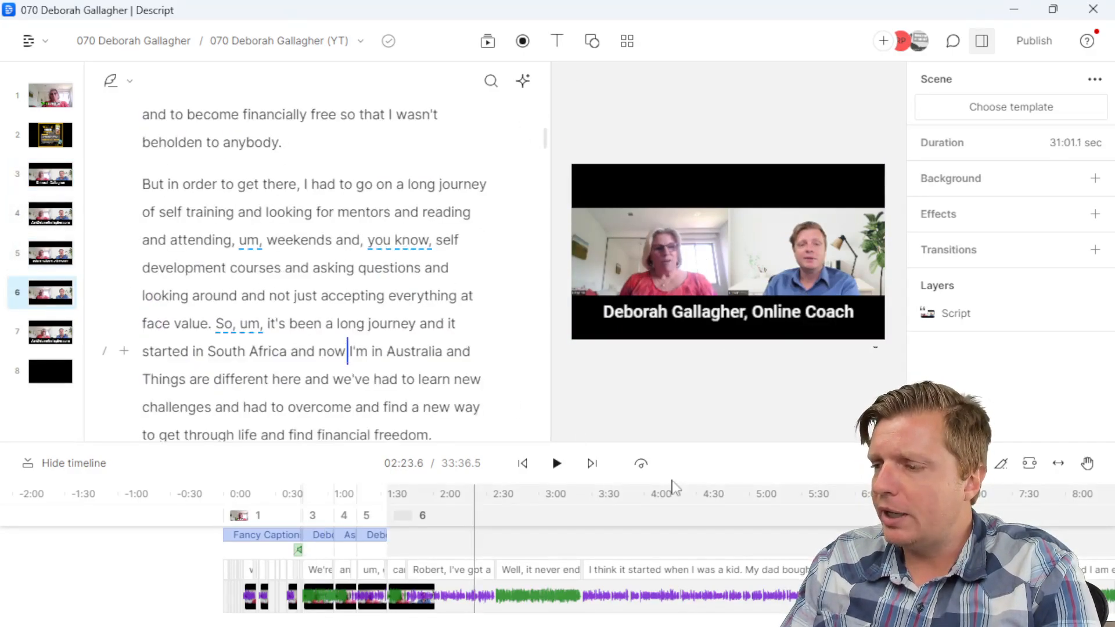
click(839, 501)
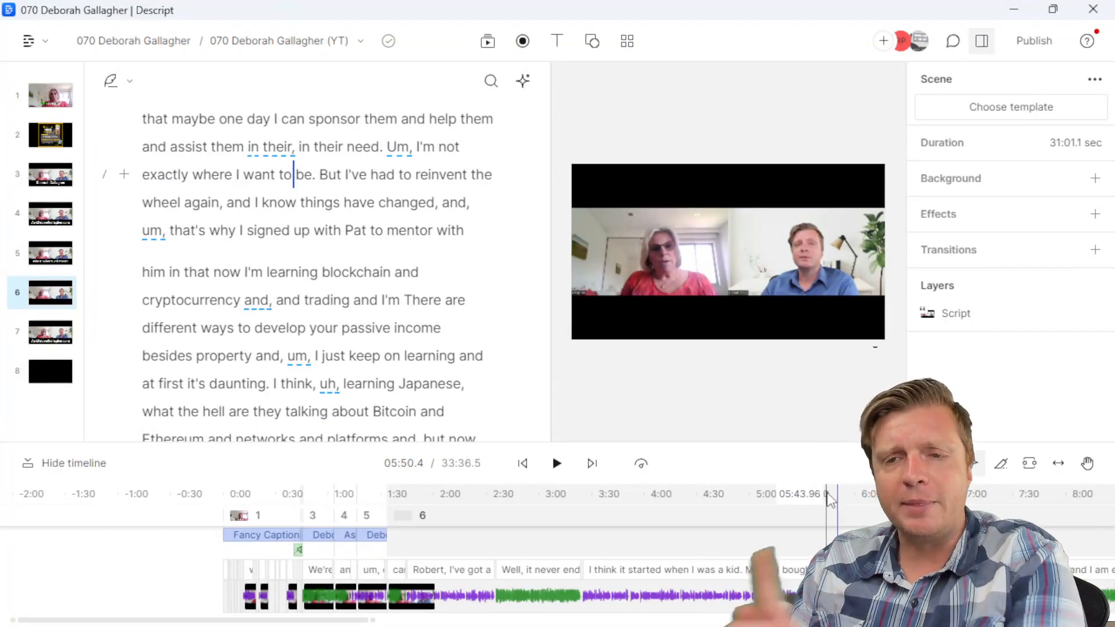
click(407, 297)
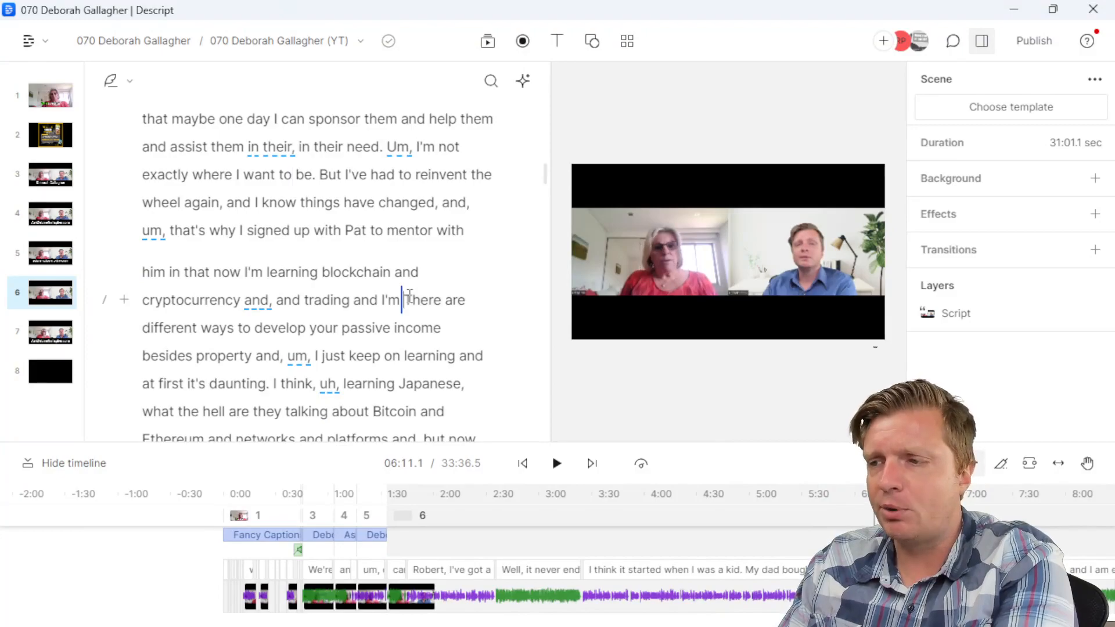
scroll(410, 298, down, 5)
click(410, 296)
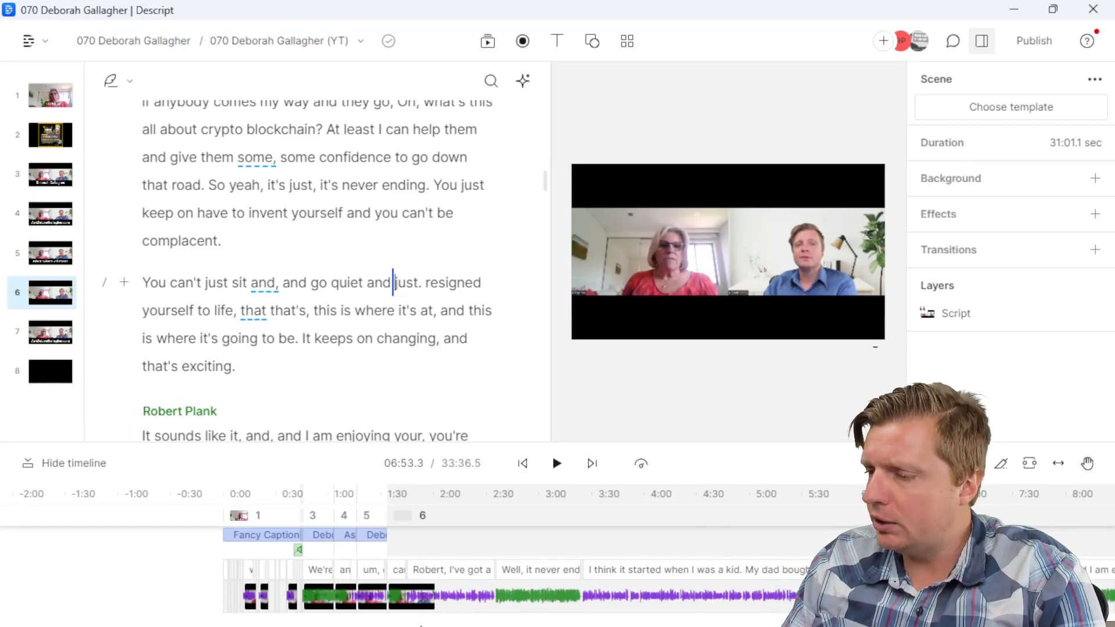
click(434, 599)
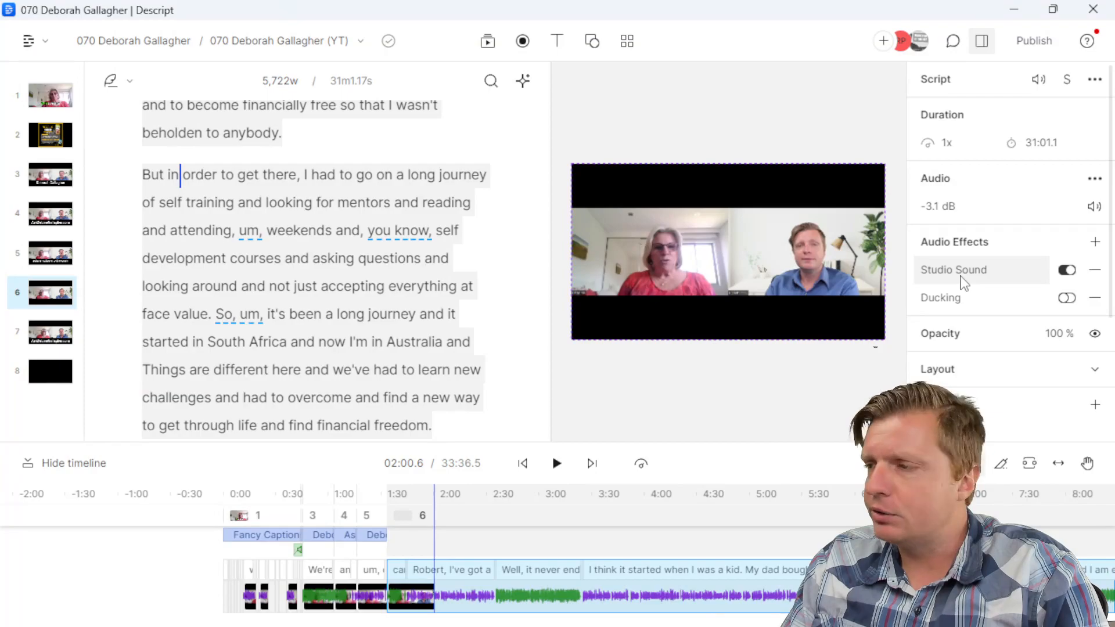
Step: Fit the whole episode into the timeline and return to the opening scene
key(ctrl+a)
scroll(424, 233, up, 15)
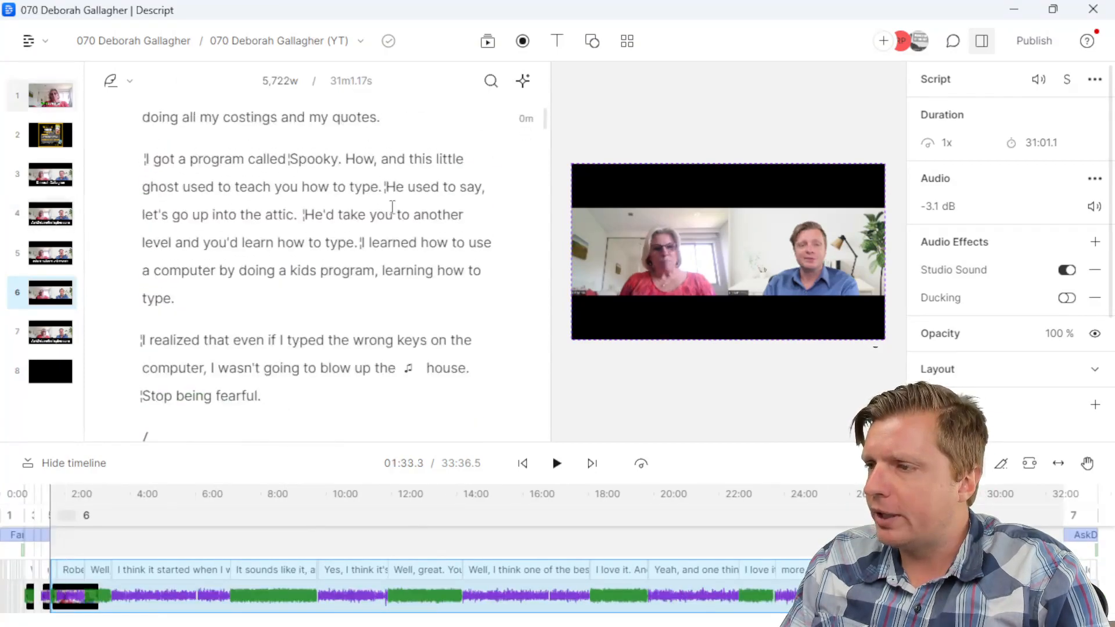
scroll(401, 208, up, 5)
click(366, 324)
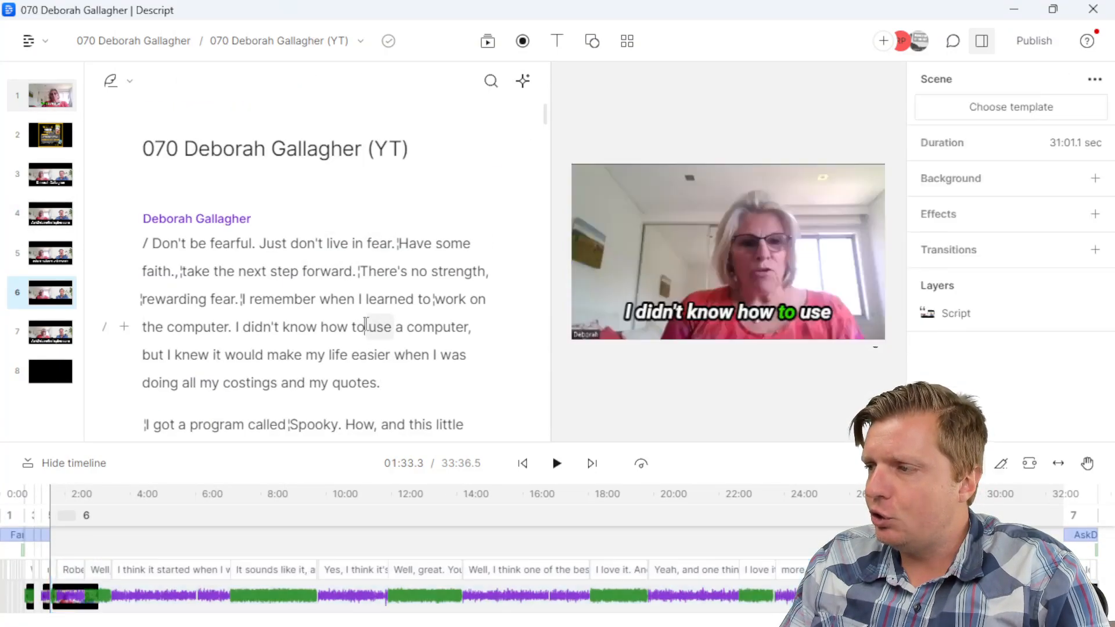
scroll(363, 354, down, 5)
Step: Check captions at 'you how to type', 'make my life easier' and 'happy', then list compositions
click(318, 278)
click(244, 153)
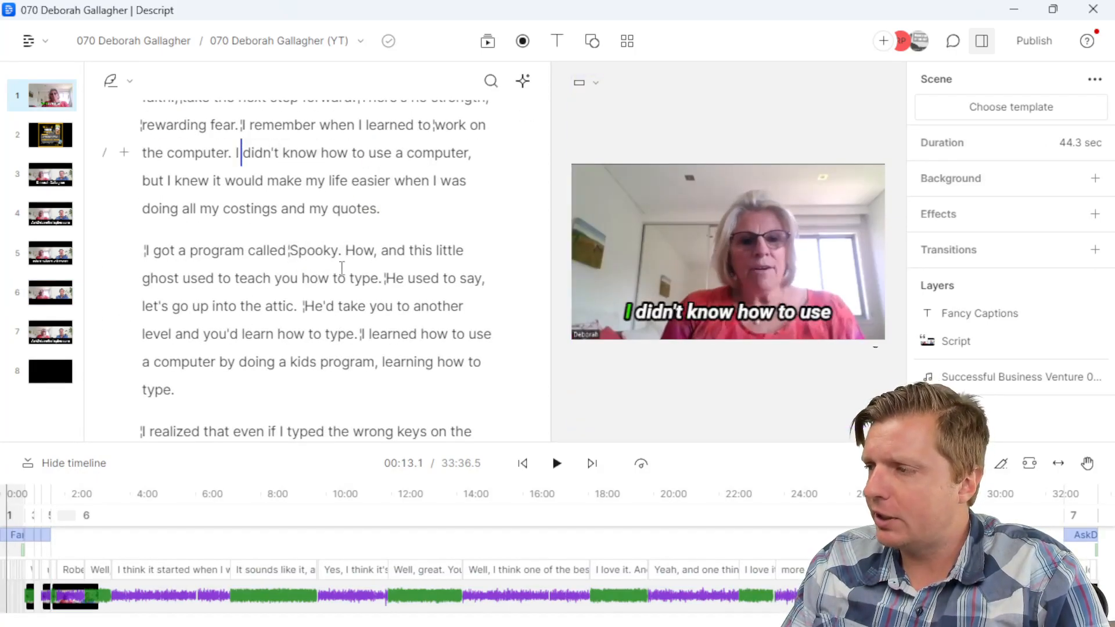
click(282, 174)
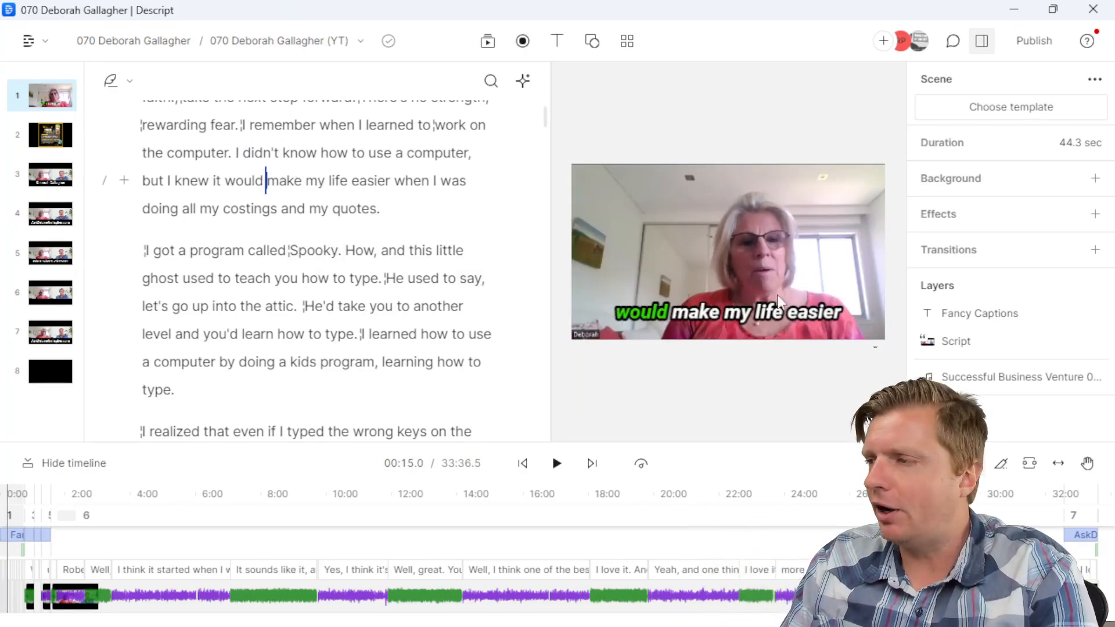
scroll(319, 326, down, 10)
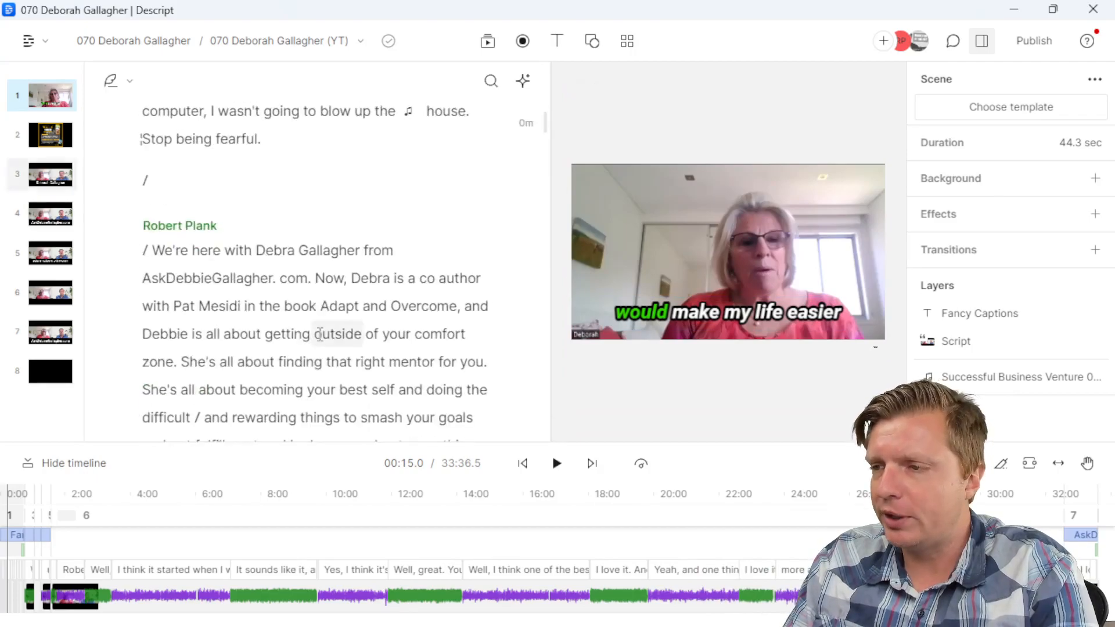
click(319, 273)
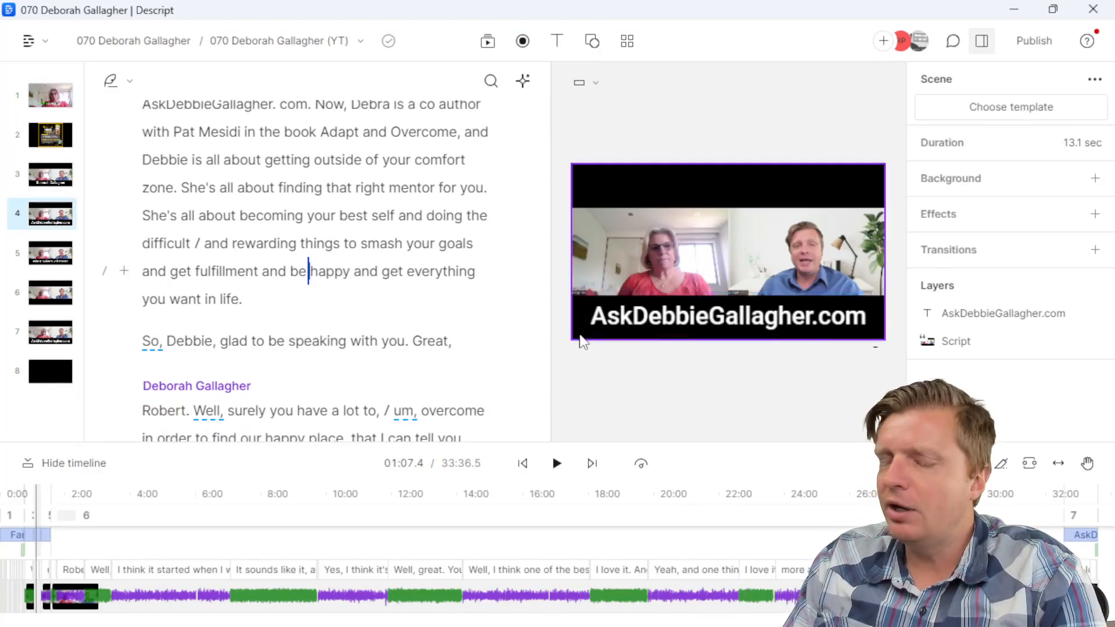
click(279, 42)
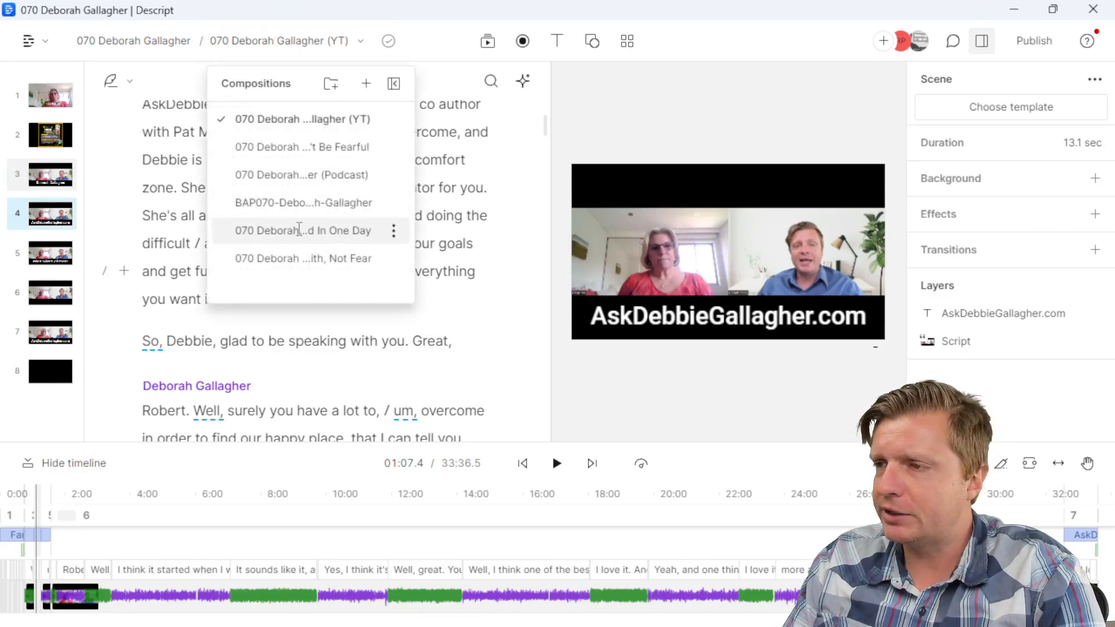
Step: Open the vertical 'You Can't Change The Whole World In One Day' clip and play through it
click(299, 232)
click(385, 356)
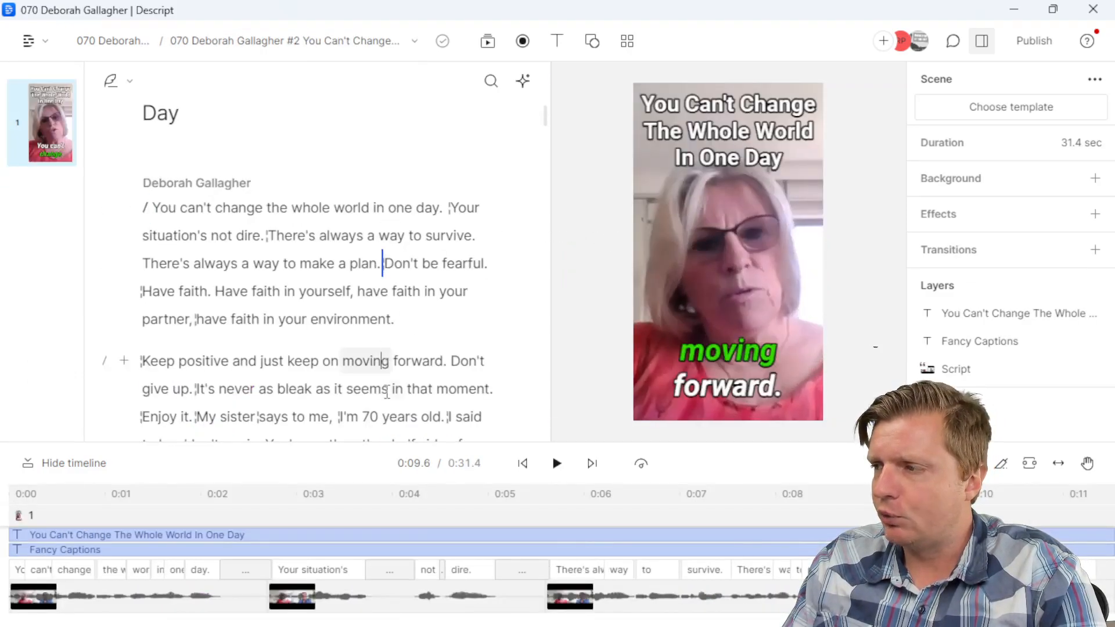
scroll(373, 358, down, 3)
click(371, 336)
click(374, 277)
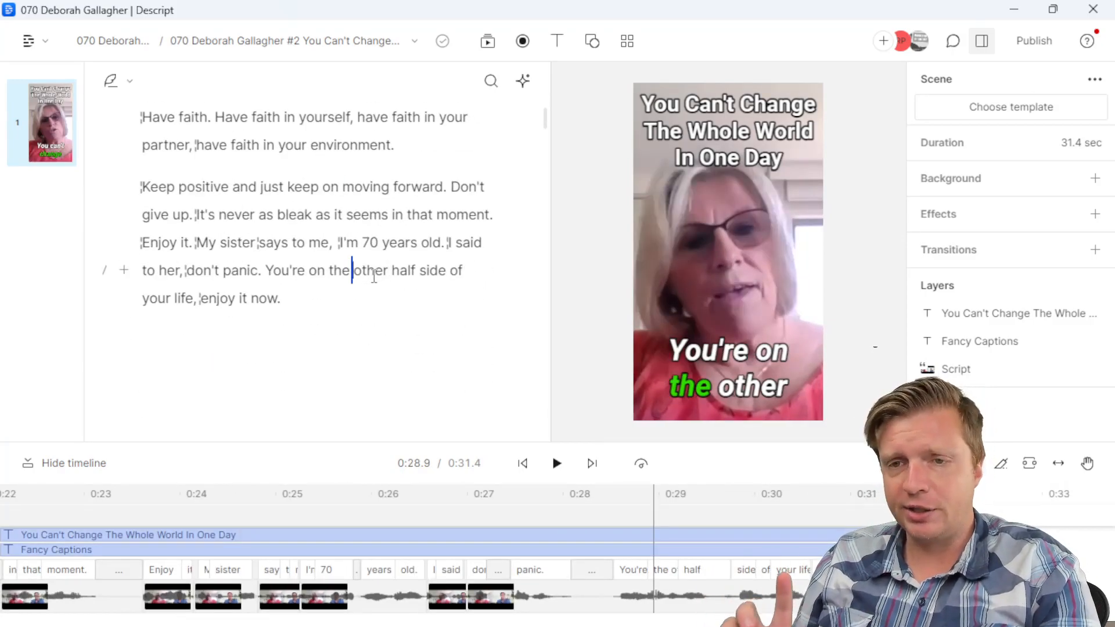
Step: Review the Podcast composition at 'to use a computer' and 'I got a program', then return to YT
click(279, 41)
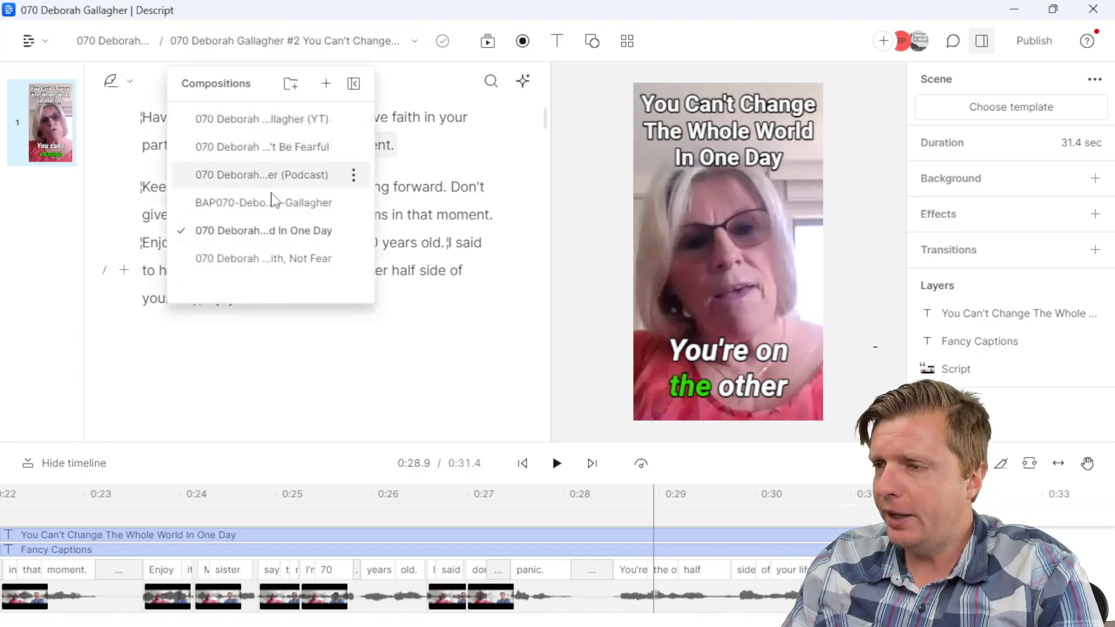
click(270, 177)
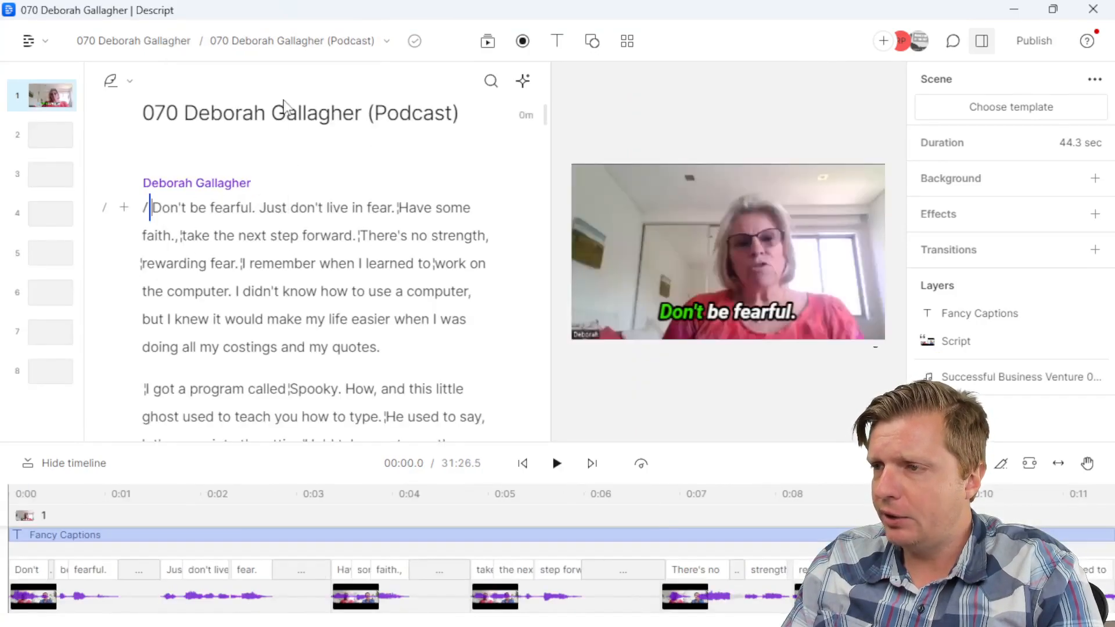
click(365, 299)
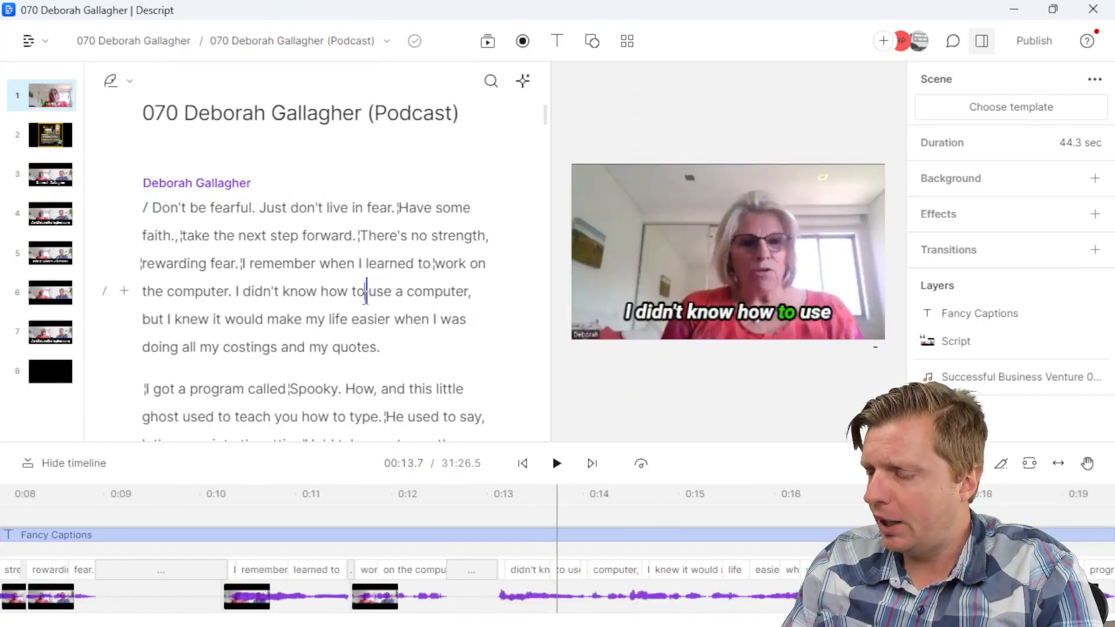
click(406, 345)
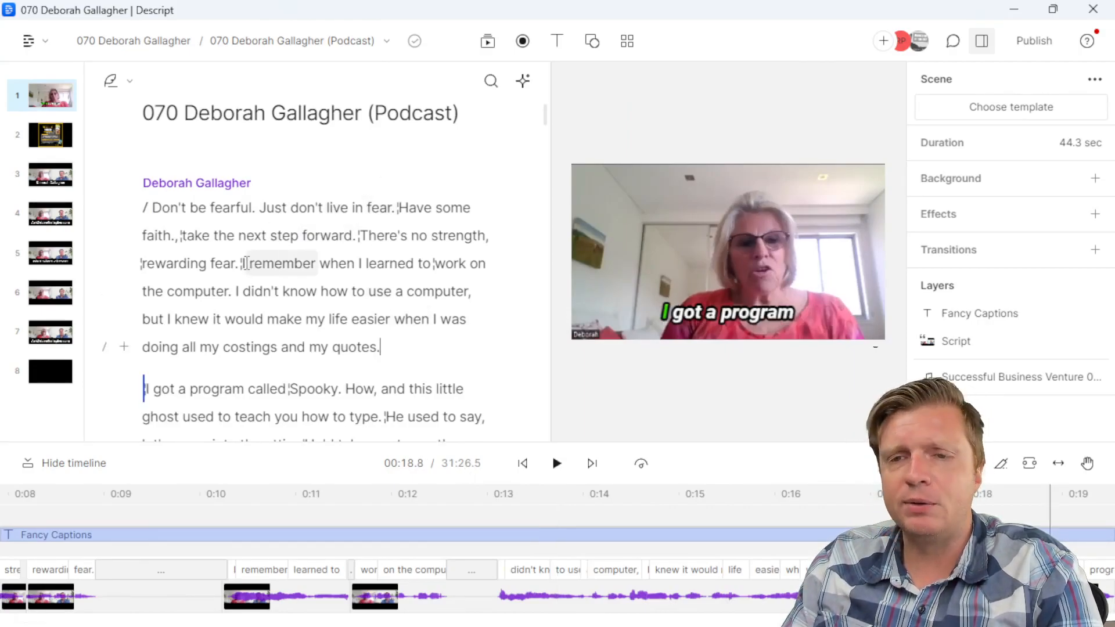
click(251, 45)
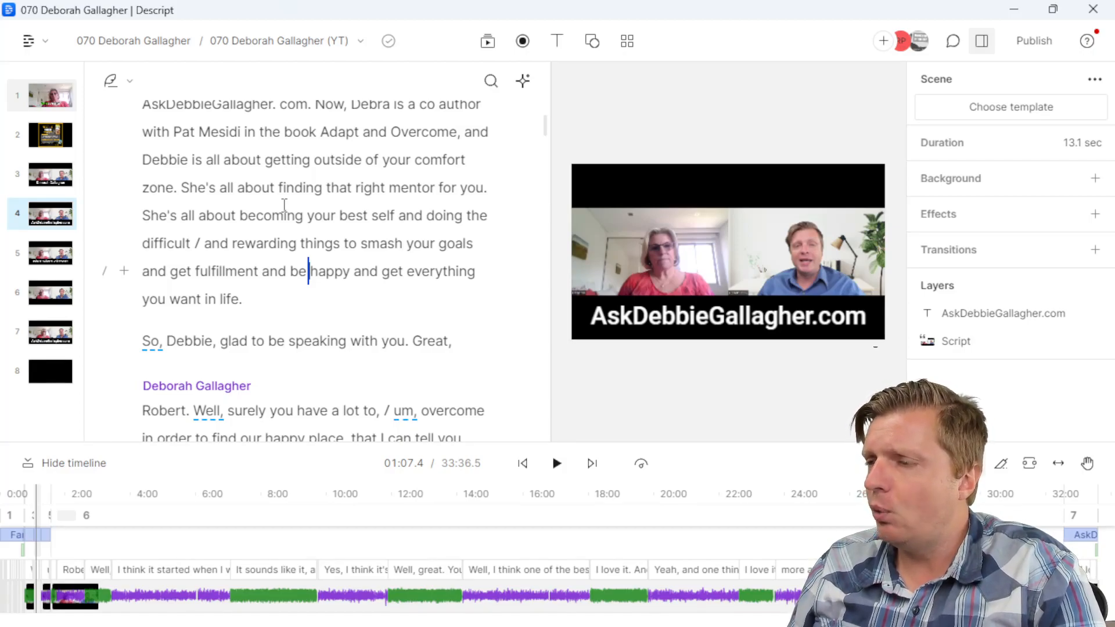
Step: Step through scenes 4–6 from 'Stop being fearful.' to the first-car line at 04:02.6
scroll(285, 205, up, 6)
scroll(284, 223, down, 3)
click(288, 225)
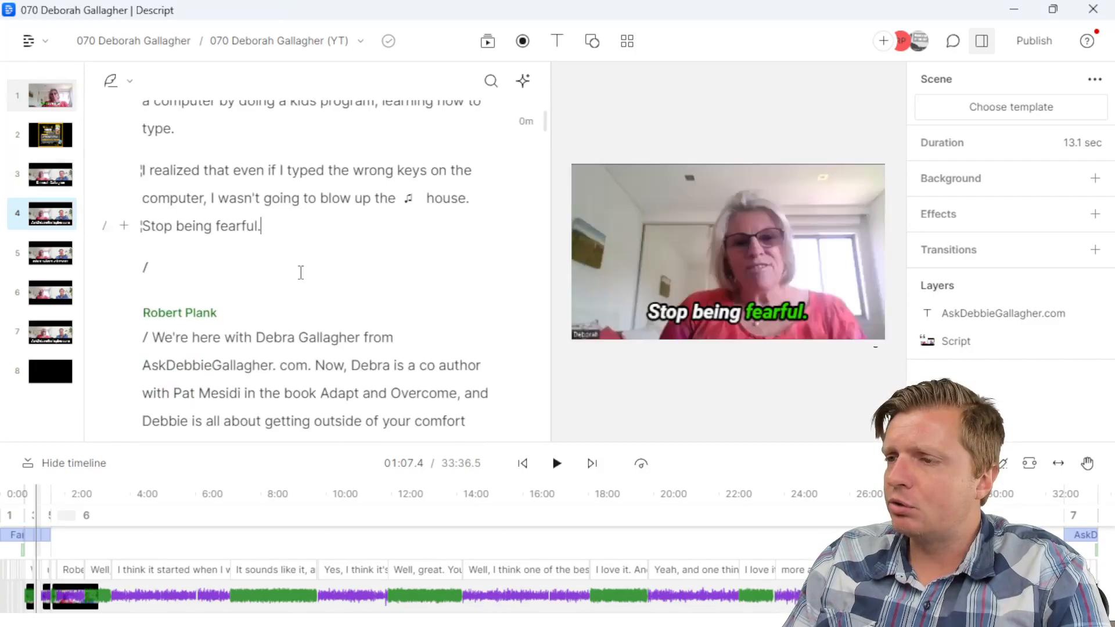
scroll(303, 271, down, 4)
click(304, 270)
scroll(304, 269, down, 5)
click(311, 293)
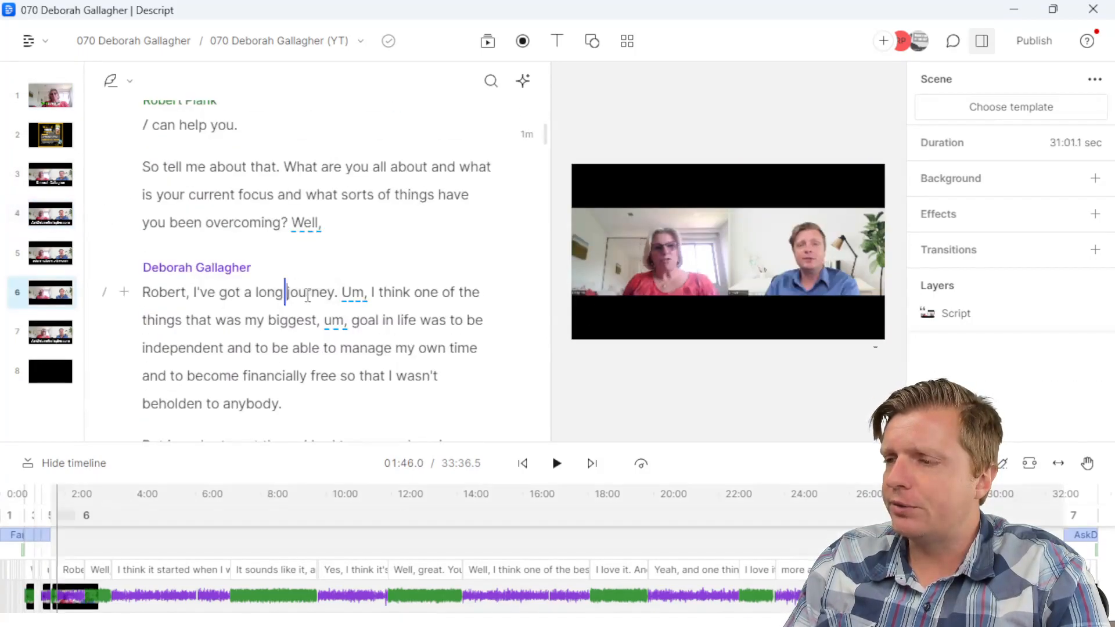
scroll(311, 294, down, 6)
click(310, 293)
scroll(305, 308, down, 6)
click(290, 325)
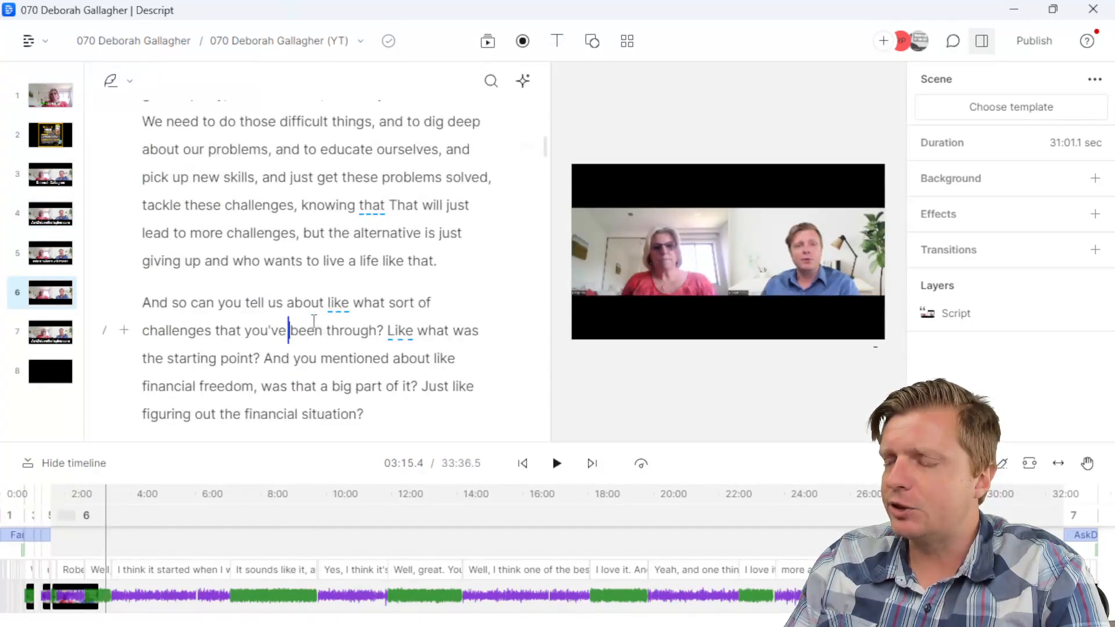
scroll(314, 322, down, 6)
click(313, 323)
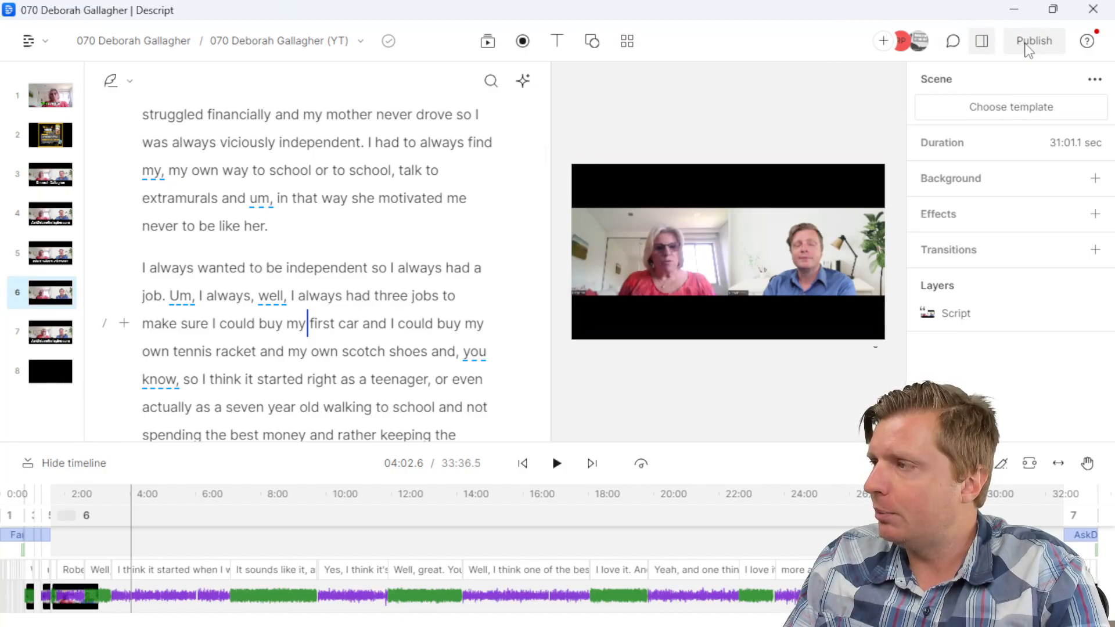
Step: Publish the YT composition as a Max-resolution web link open to anyone, and copy its link
click(1028, 45)
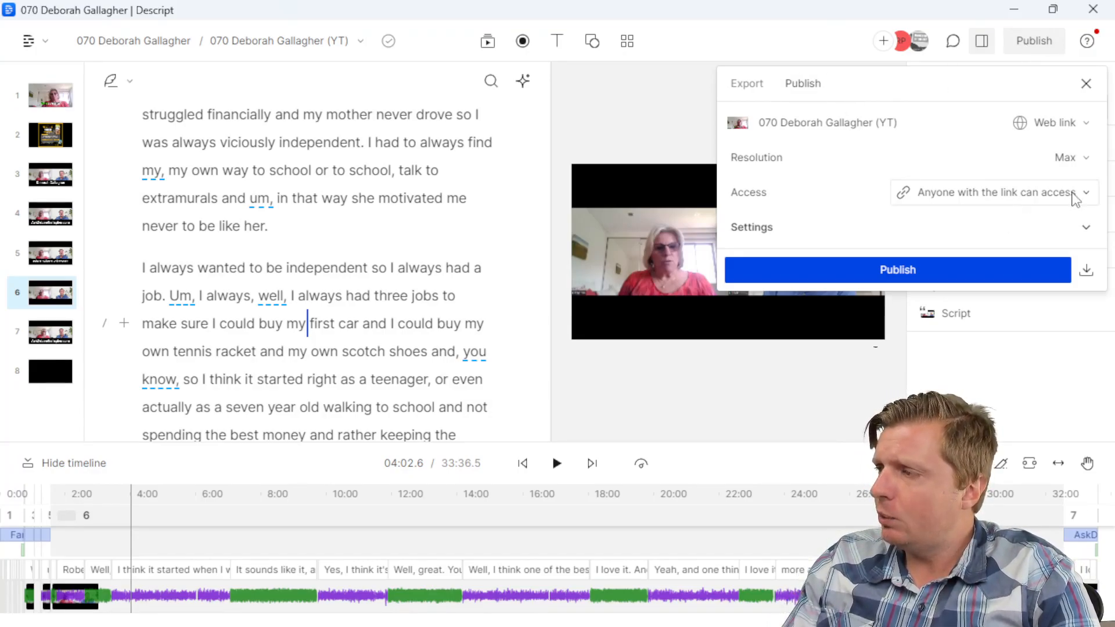
click(939, 278)
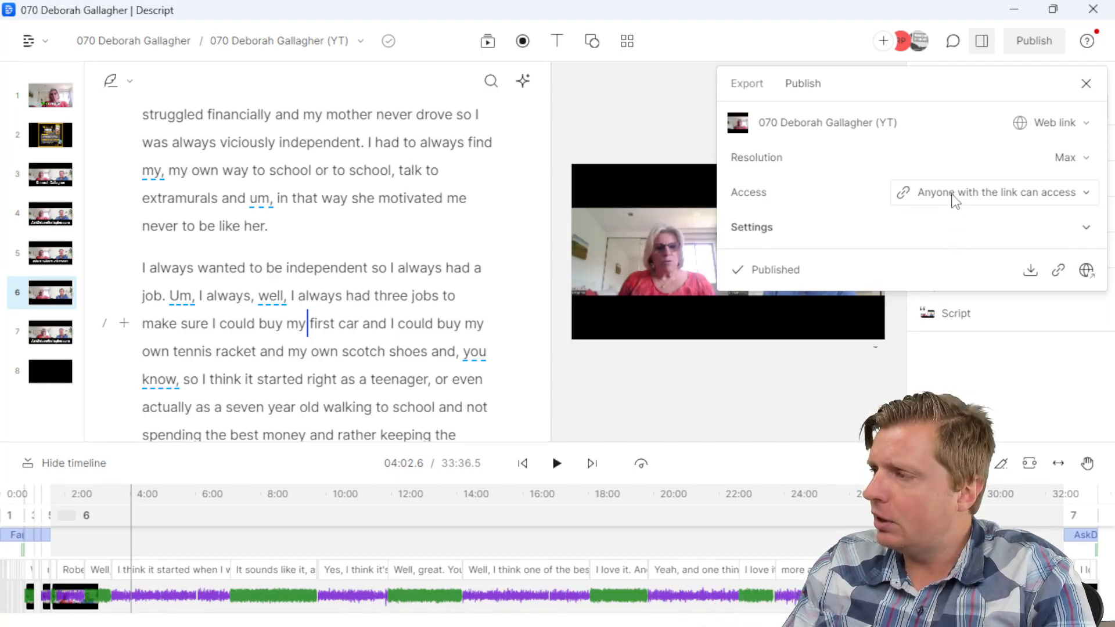
click(955, 197)
click(954, 198)
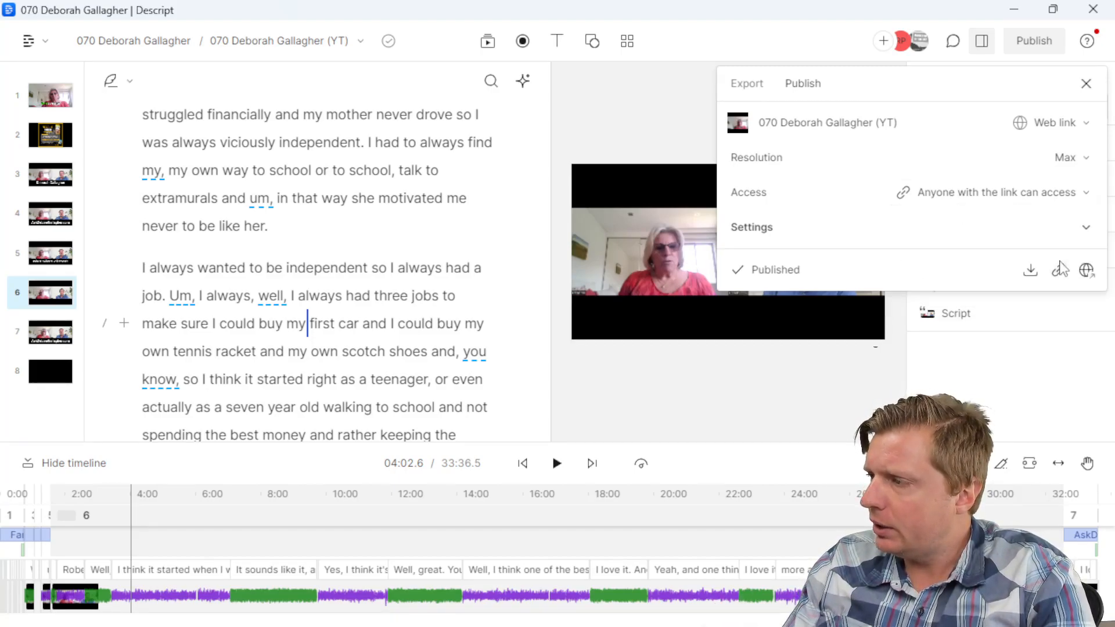
click(1059, 270)
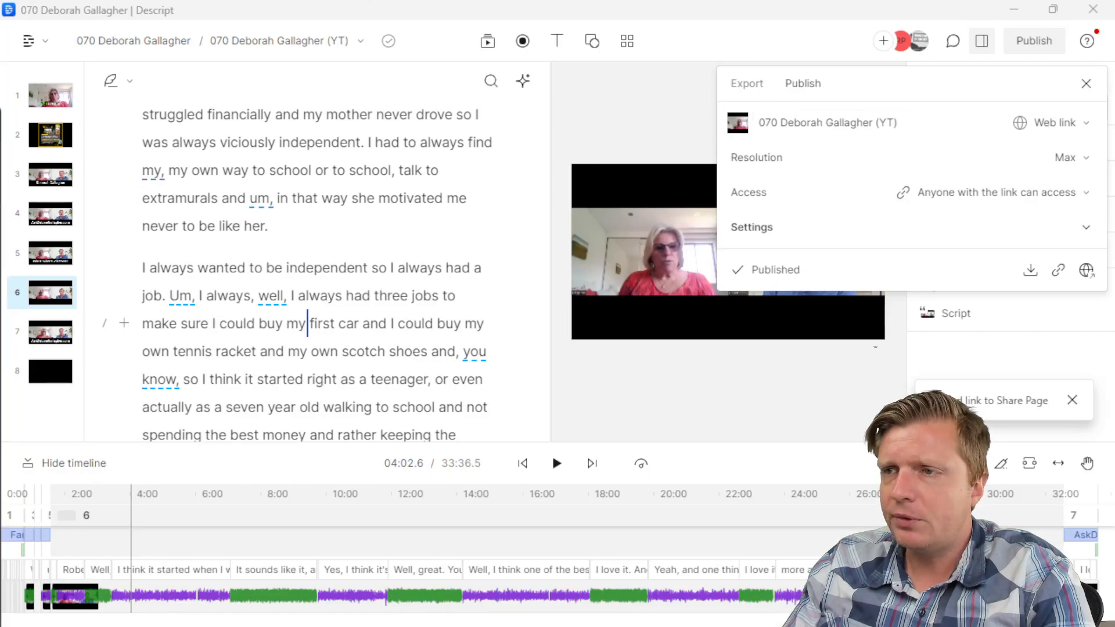
drag(1, 128, 589, 70)
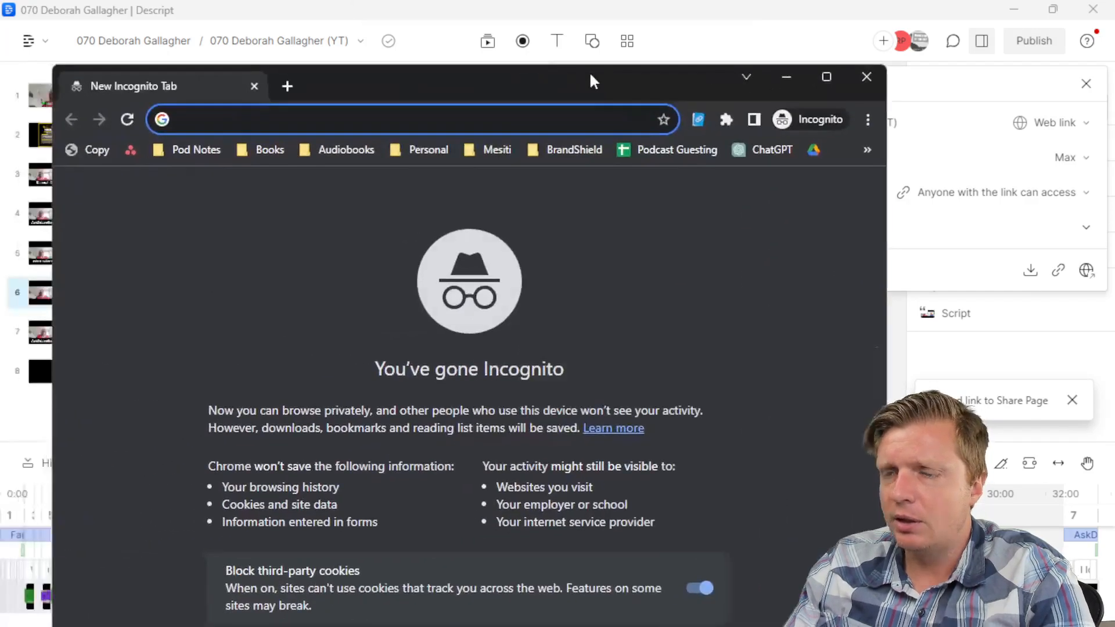
double_click(589, 71)
key(ctrl+v)
key(Return)
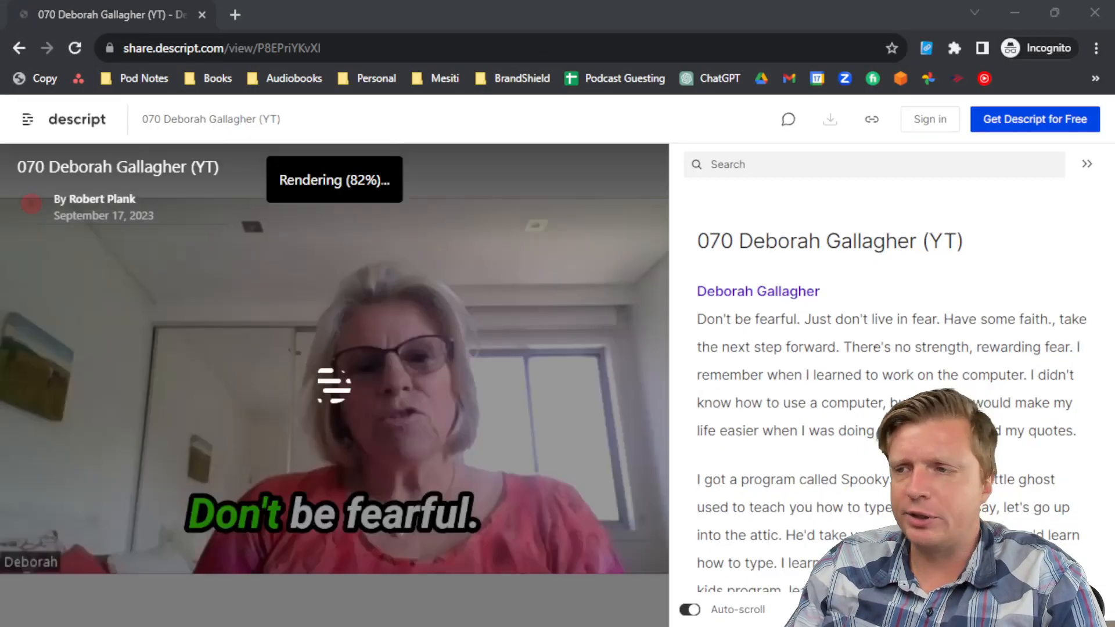
click(809, 348)
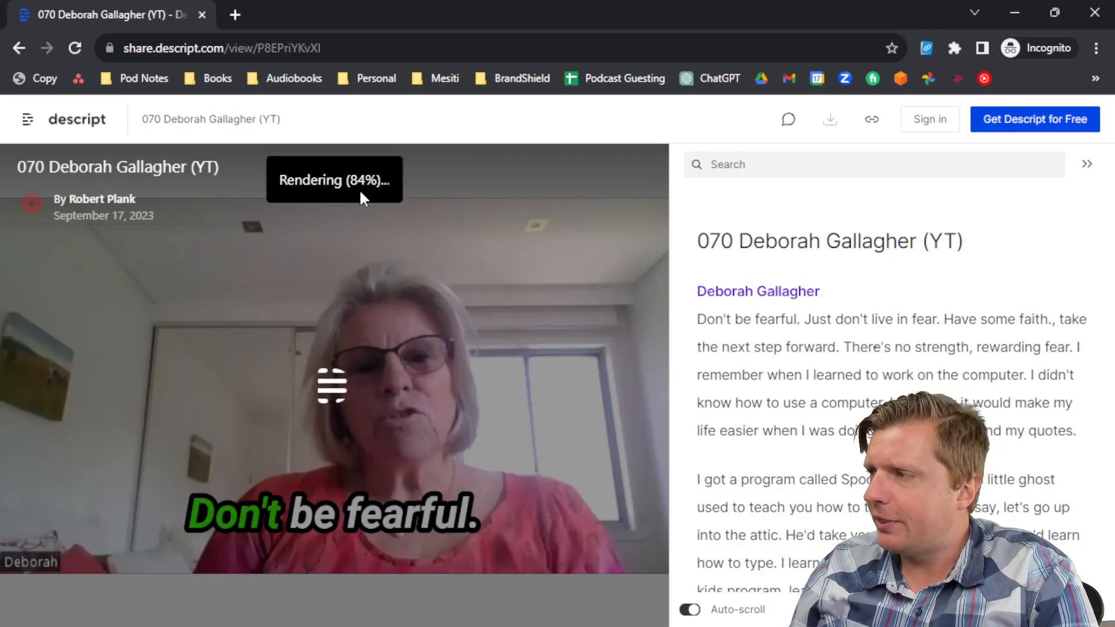
scroll(819, 342, down, 7)
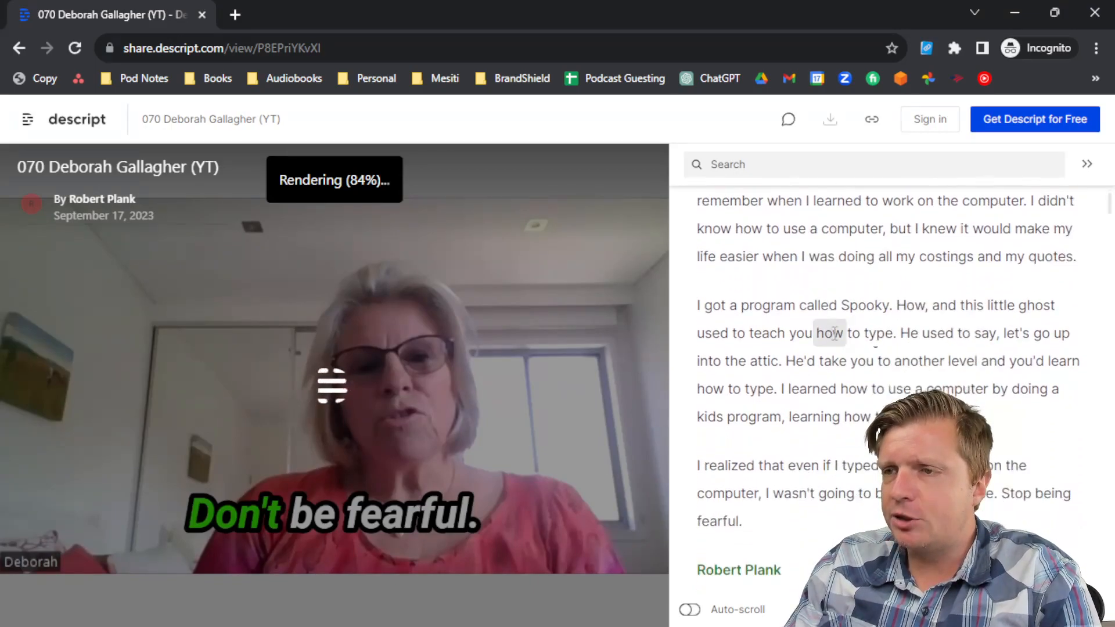
scroll(836, 331, up, 8)
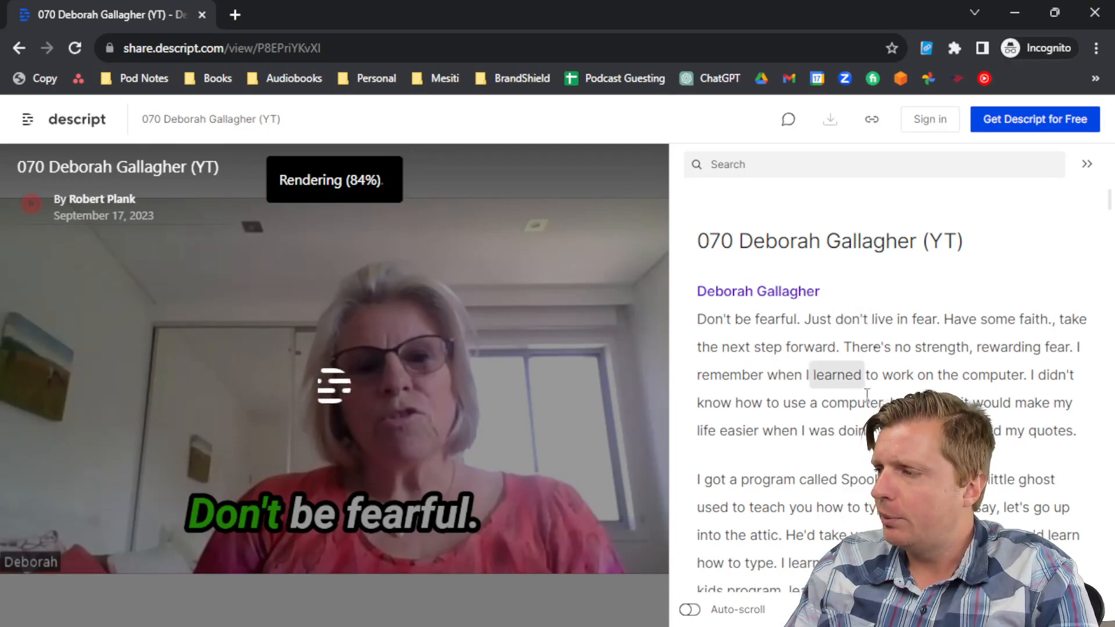
scroll(874, 377, down, 15)
scroll(880, 381, down, 20)
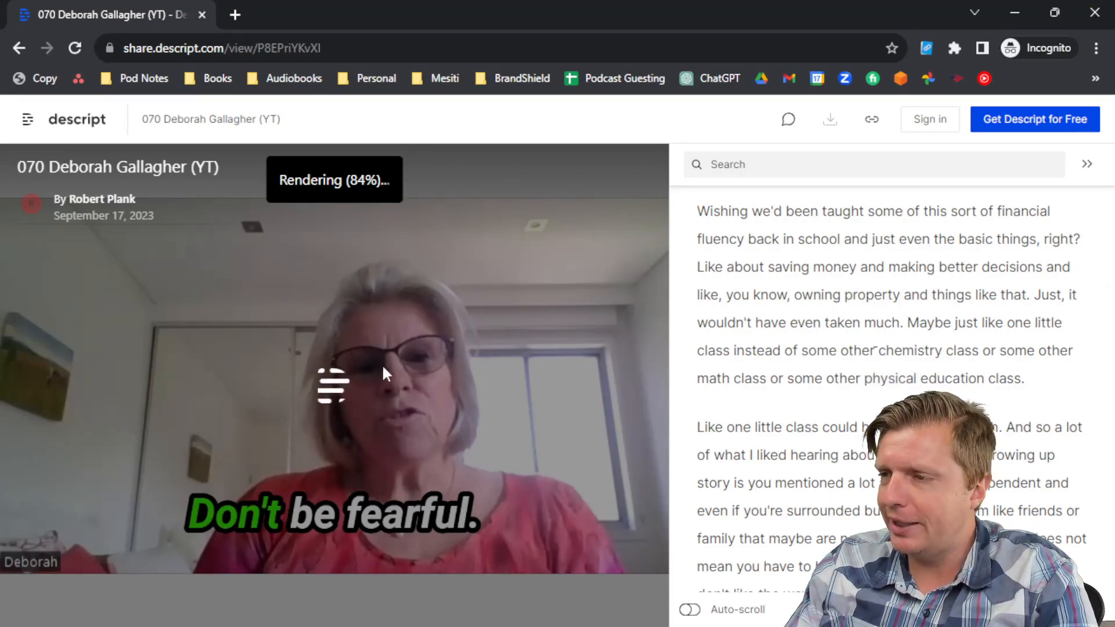
click(788, 327)
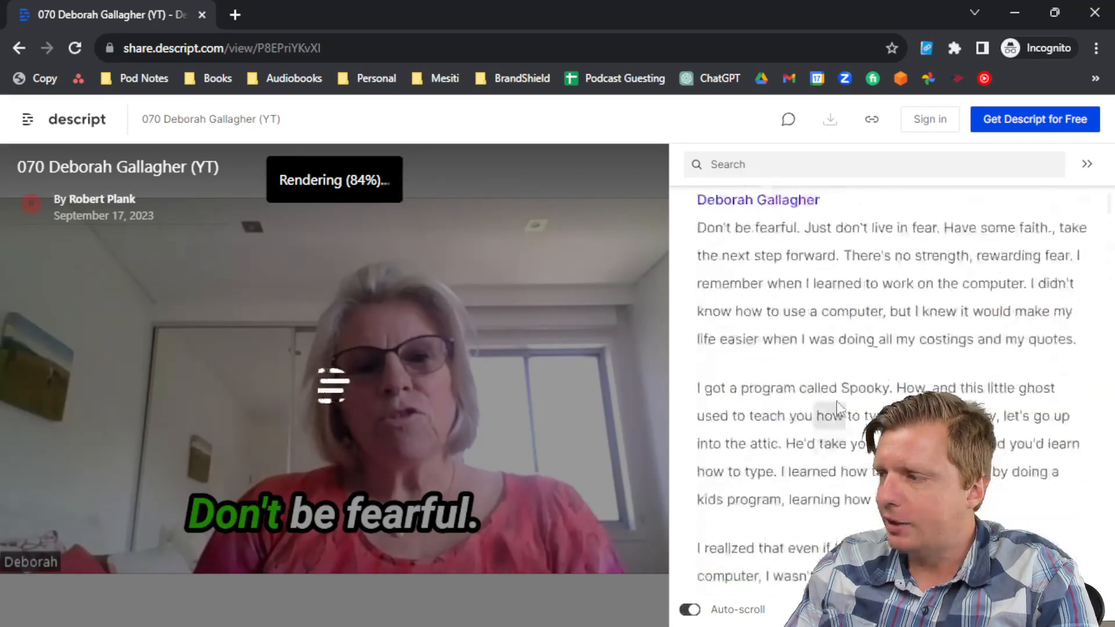
scroll(873, 458, down, 5)
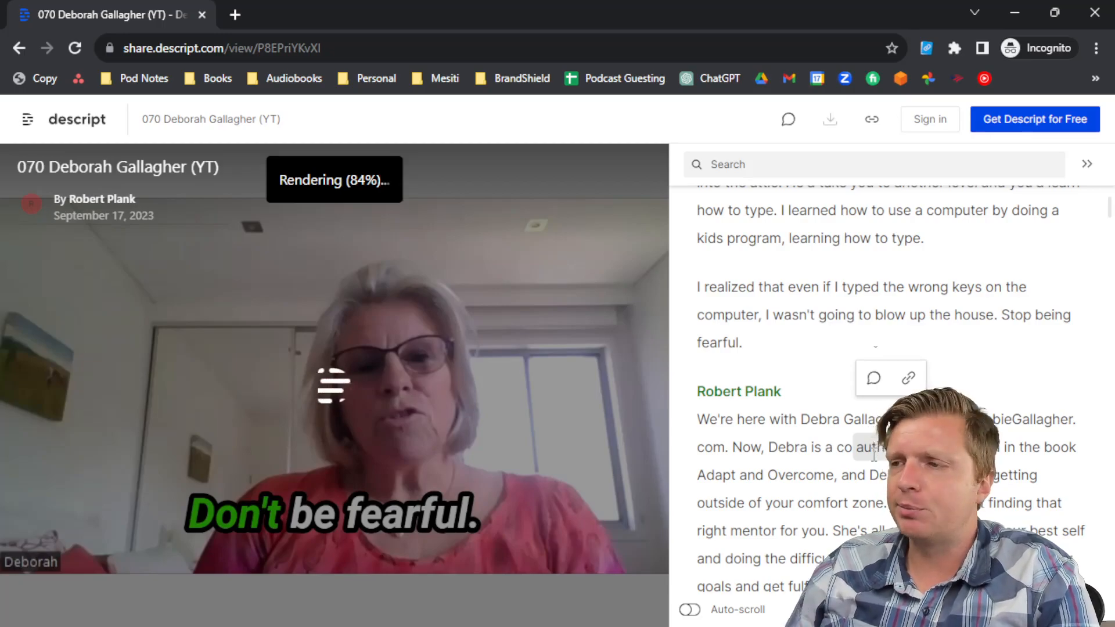
click(1014, 13)
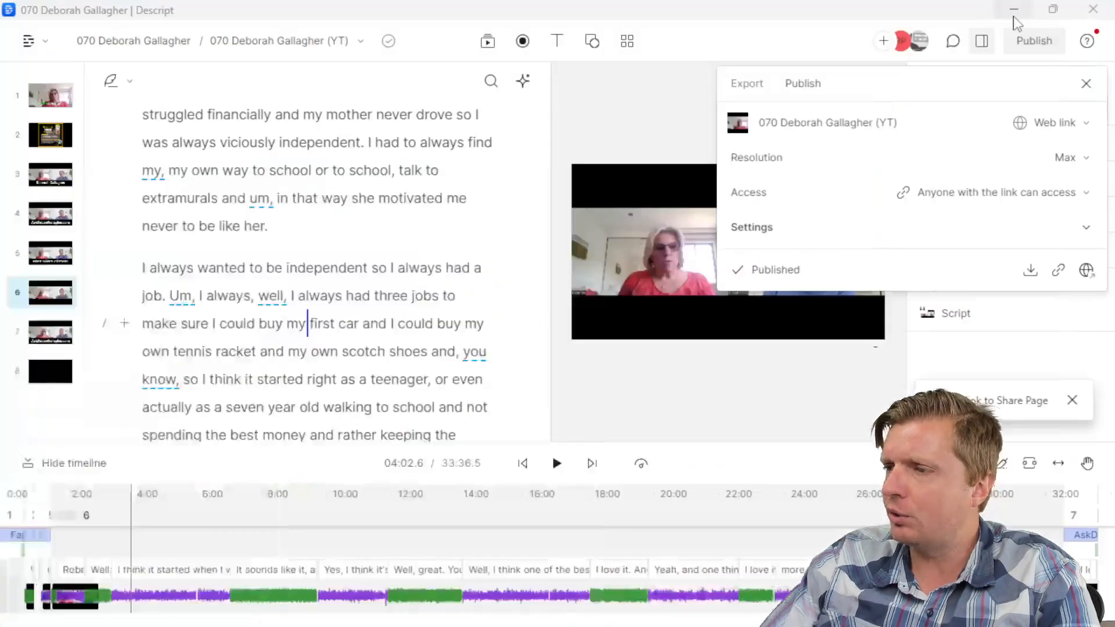
Step: Close the Publish panel and go back to the projects list
click(1086, 83)
click(349, 169)
click(341, 226)
scroll(348, 229, up, 20)
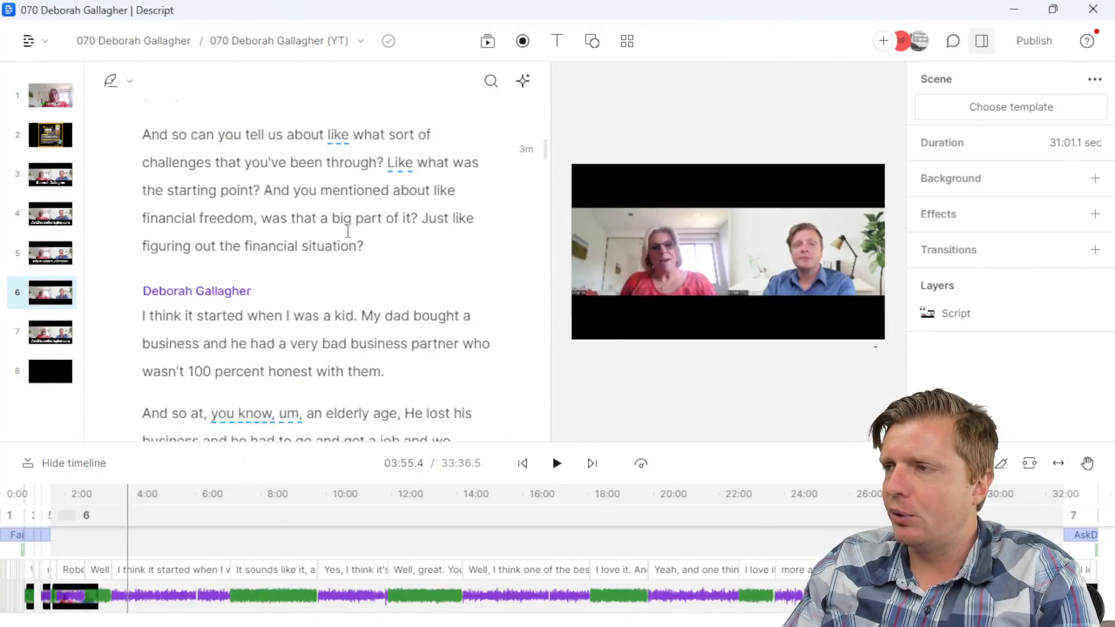
click(49, 46)
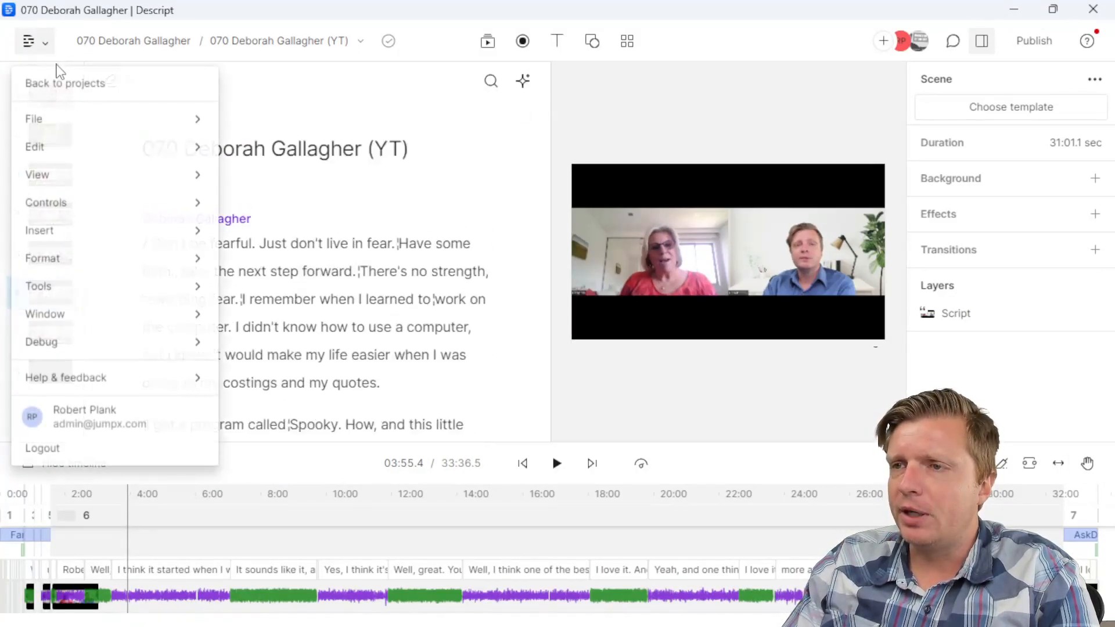
click(23, 87)
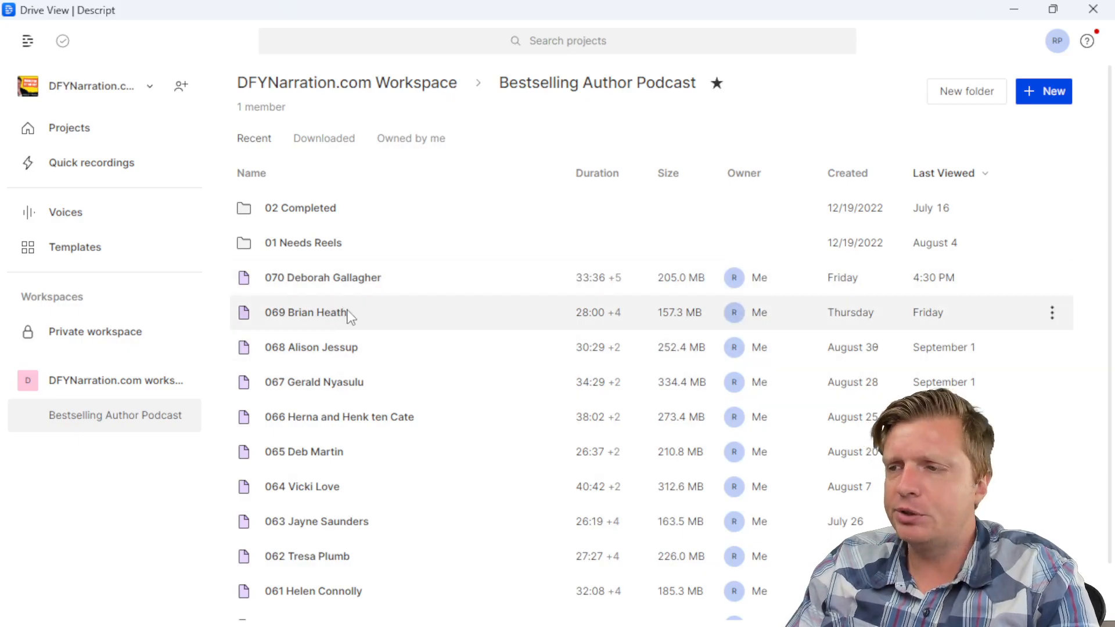
Step: In project 069, view the 'Your Personal Life Is Like A Construction Site' clip and YT composition, then return to projects
click(351, 317)
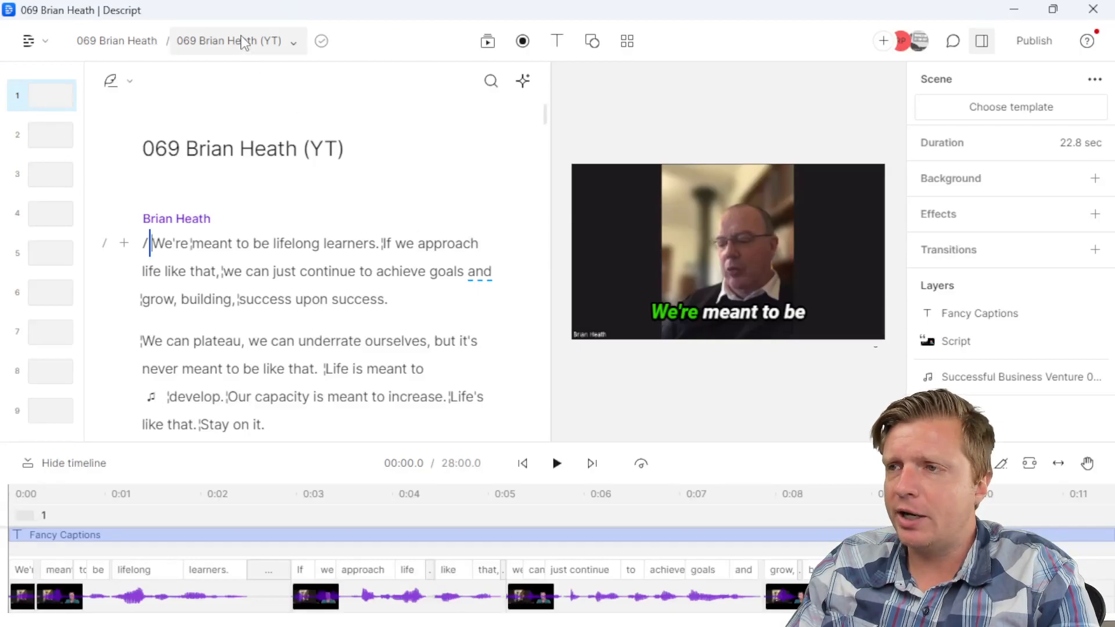
click(242, 41)
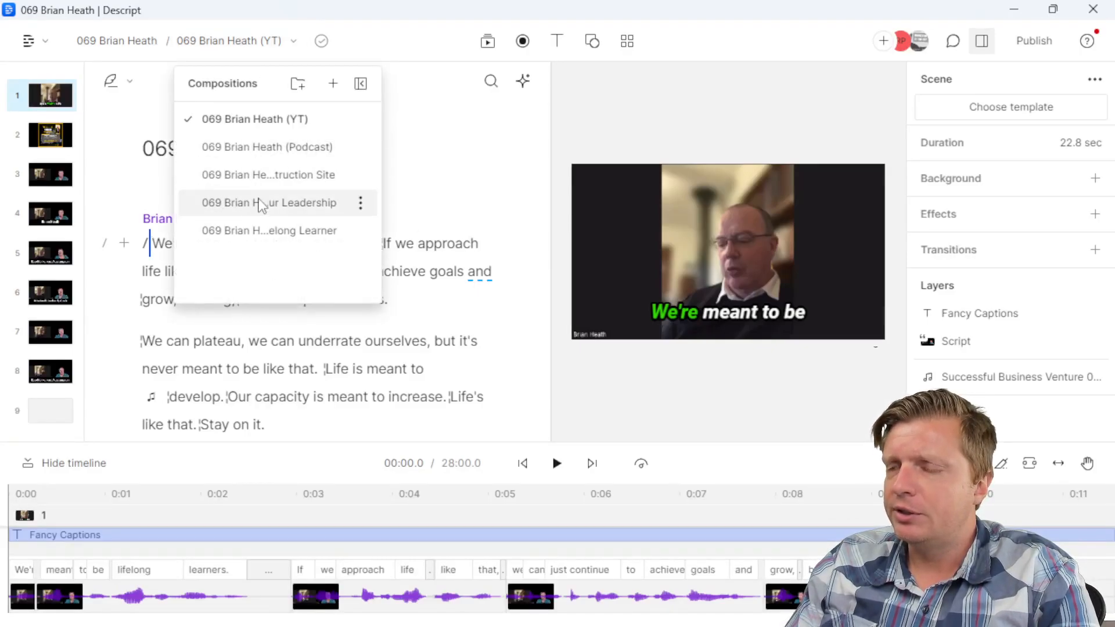
click(258, 175)
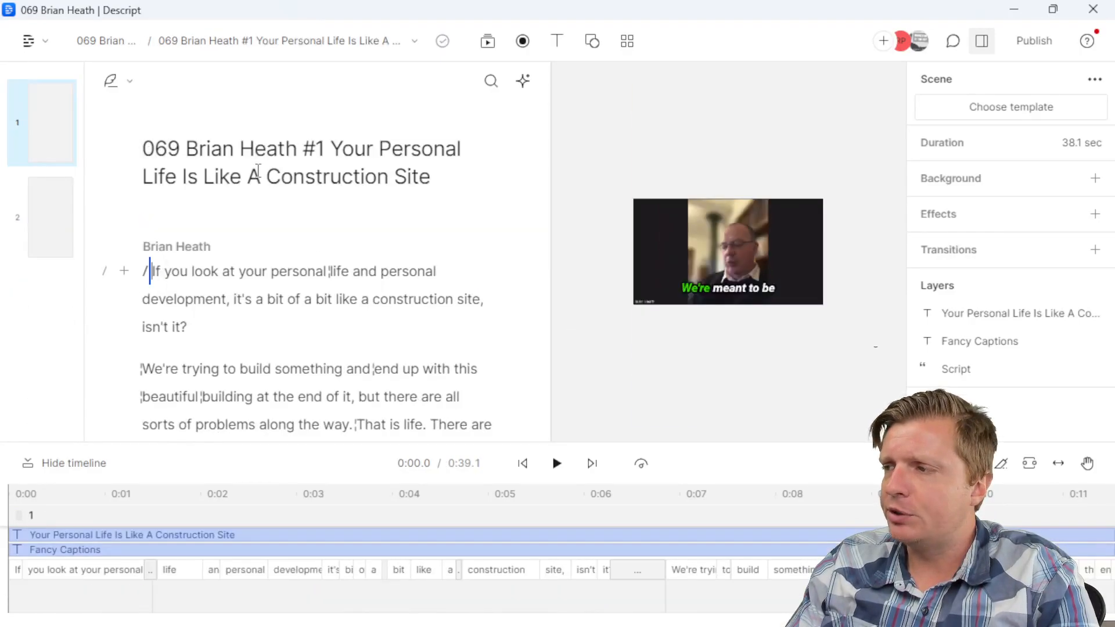
click(251, 42)
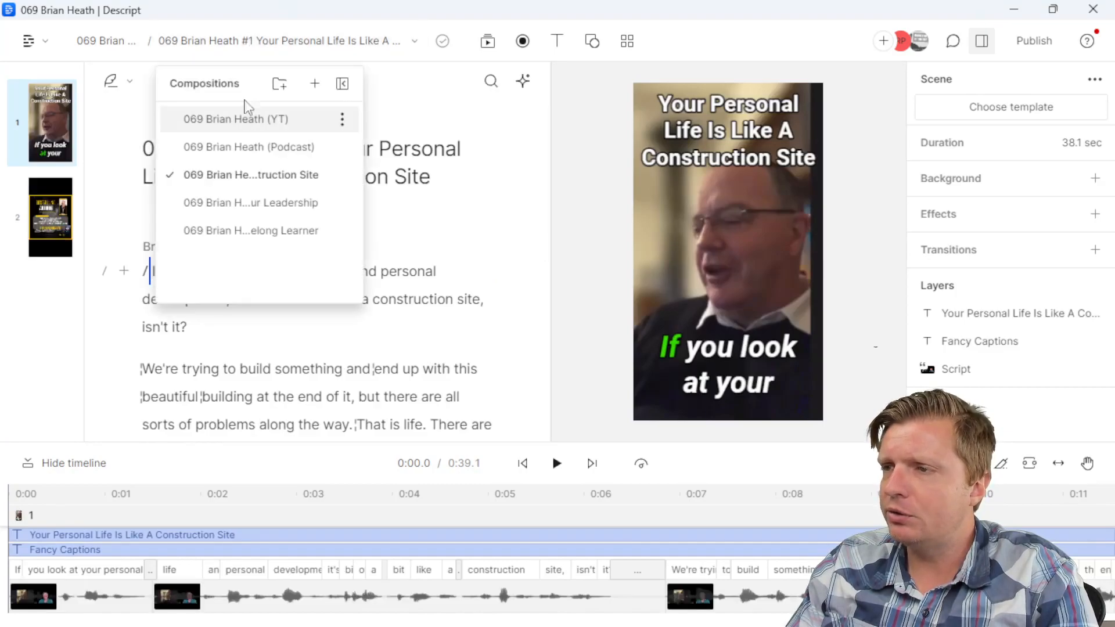
click(236, 119)
click(33, 42)
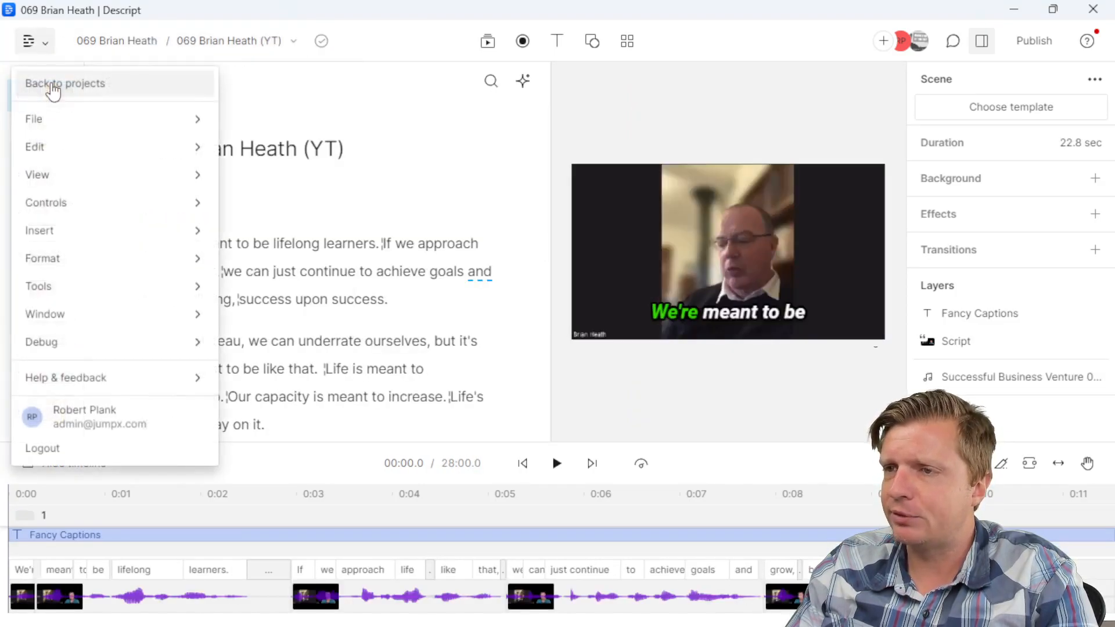
click(40, 83)
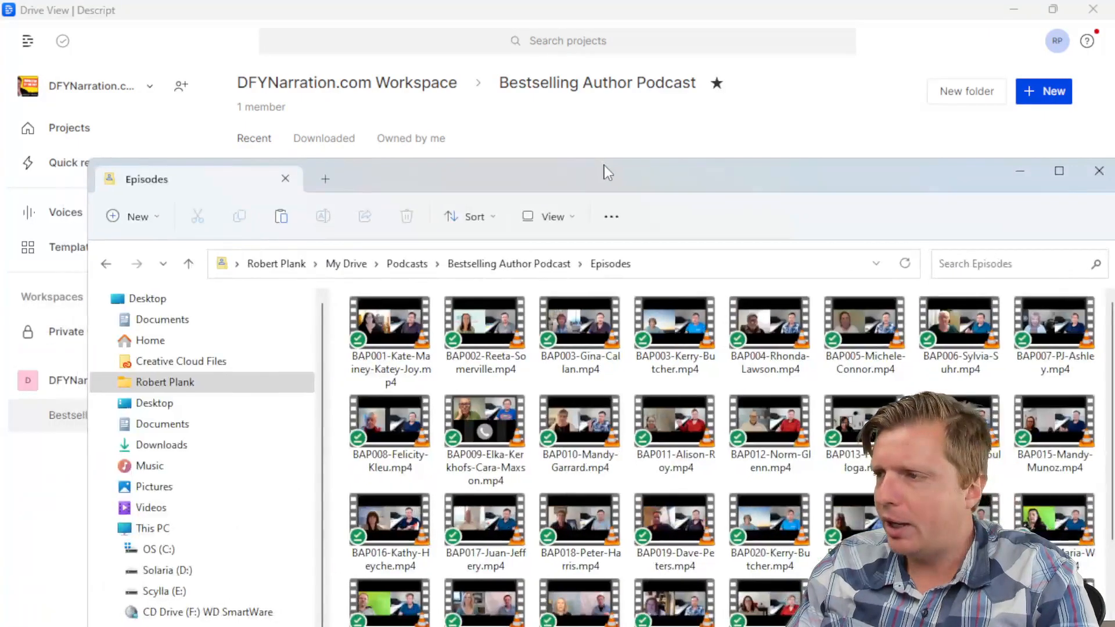
Step: Copy the last episode video's file name in the Episodes folder via Rename, then minimize Explorer
drag(604, 165, 633, 3)
scroll(674, 361, down, 5)
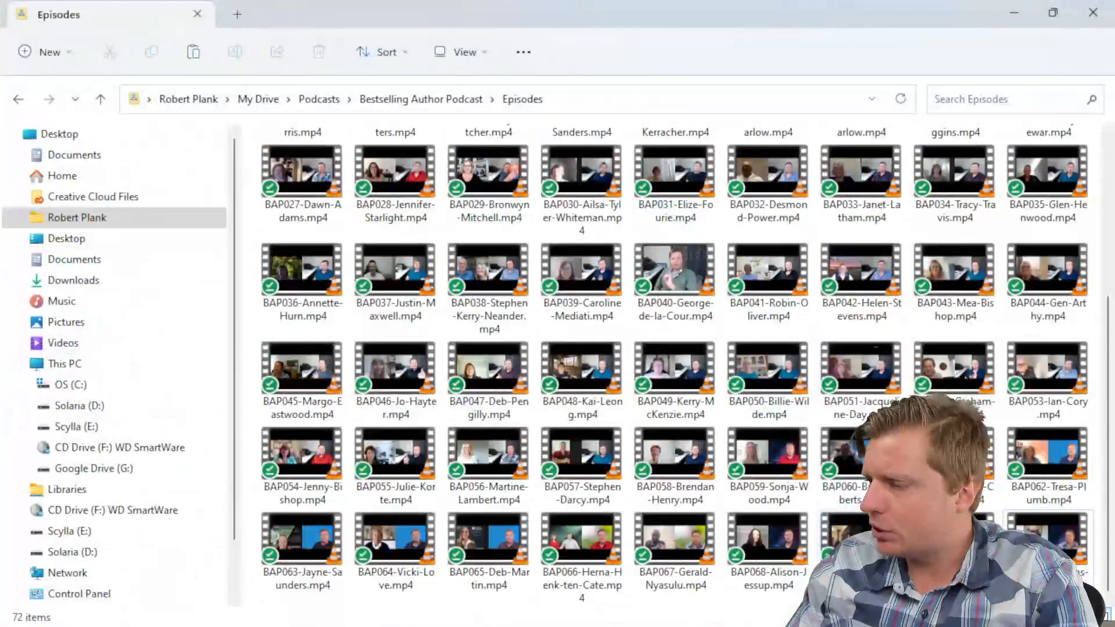
click(1049, 540)
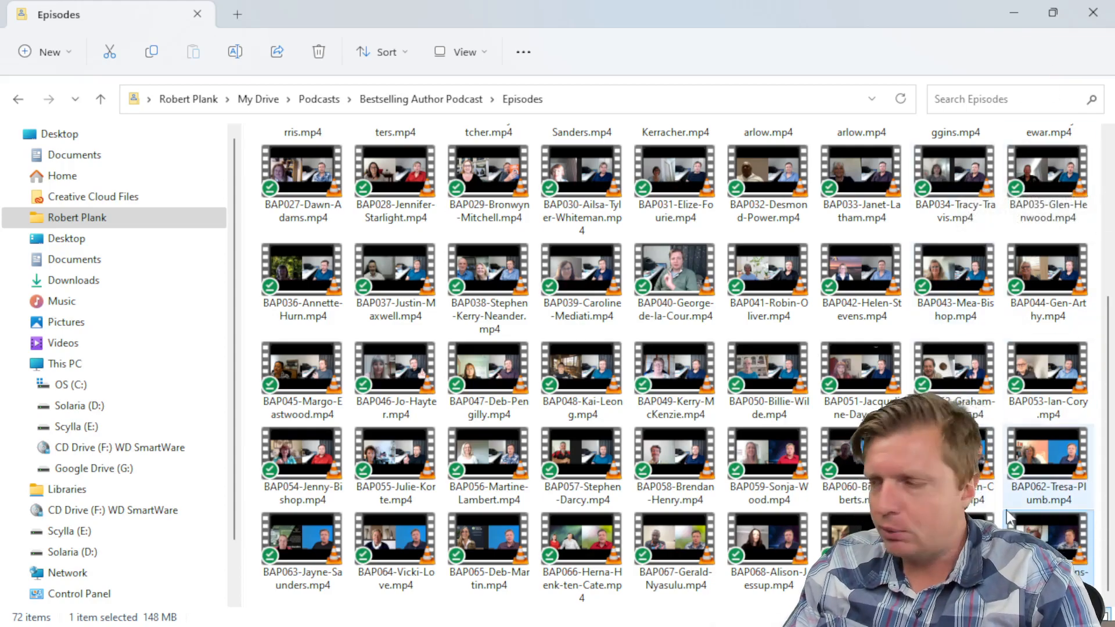
right_click(1026, 577)
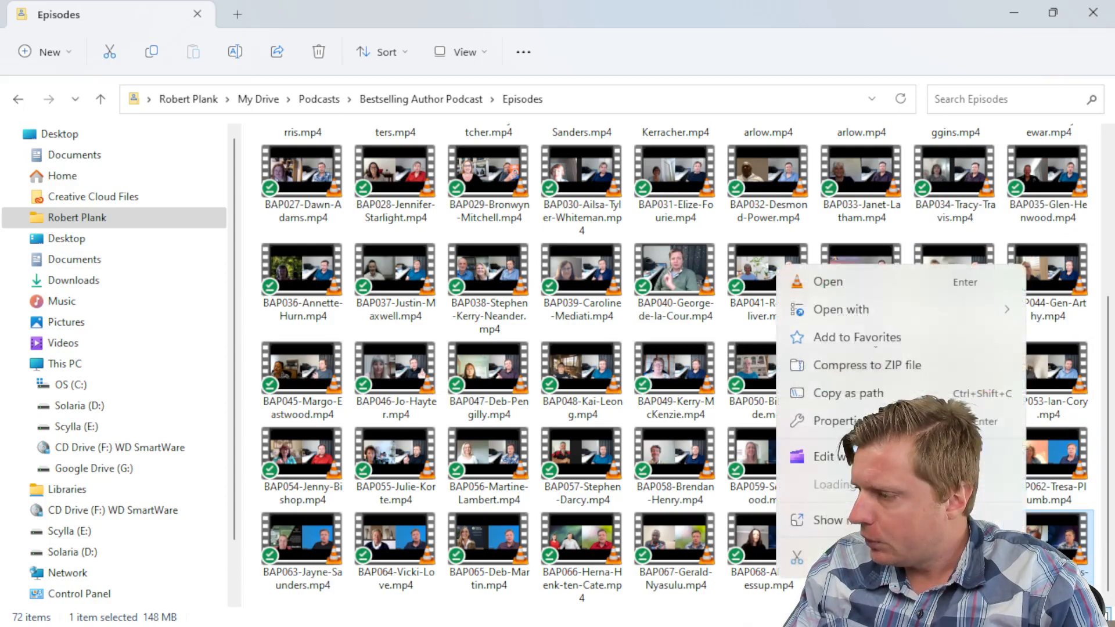
click(827, 520)
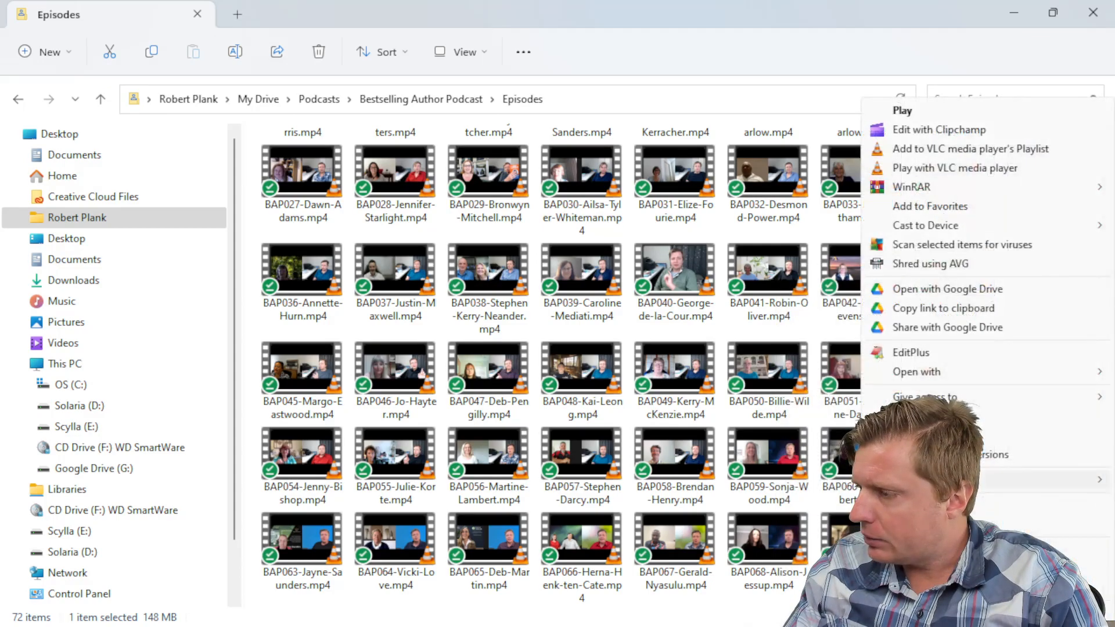
click(1090, 581)
right_click(1046, 582)
click(958, 394)
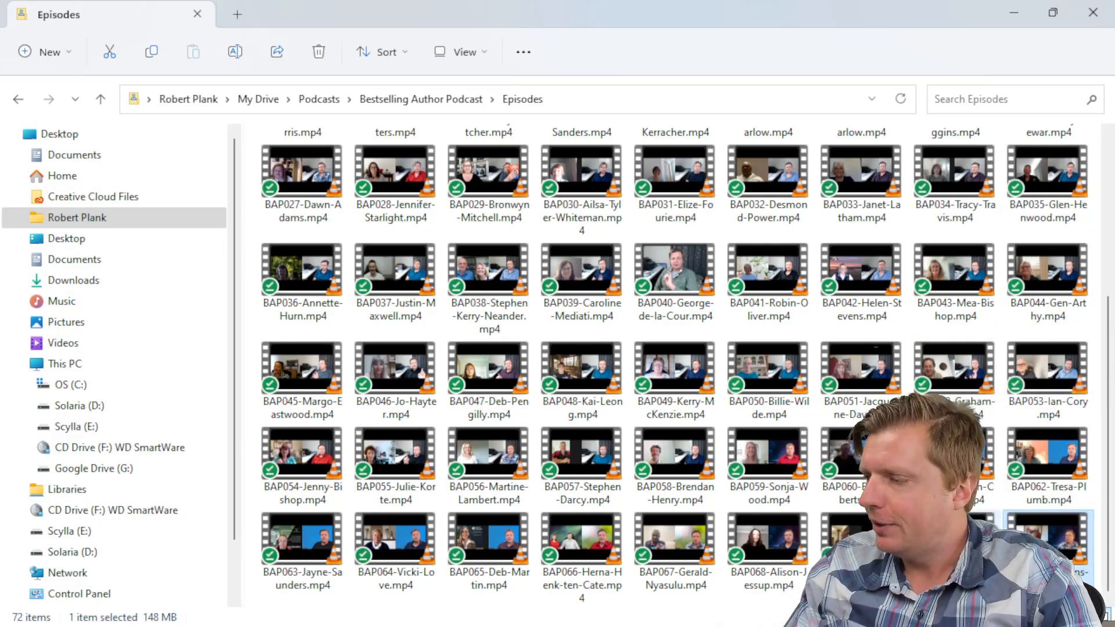
click(1013, 10)
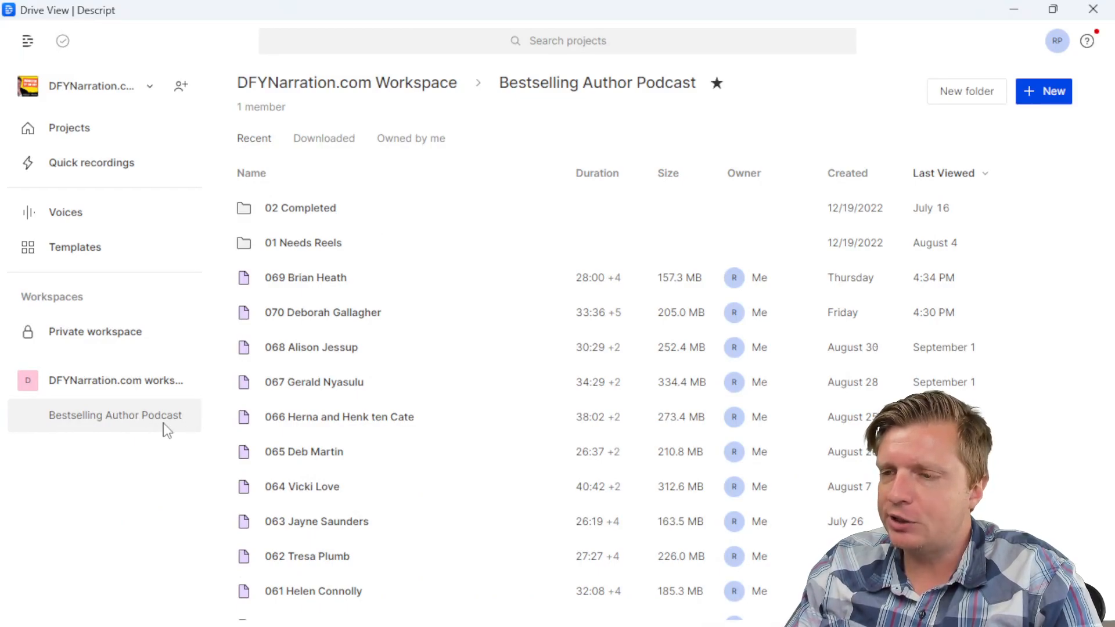
Step: Create a video project titled '071' plus the guest's name, without the BAP prefix or hyphens
click(1032, 87)
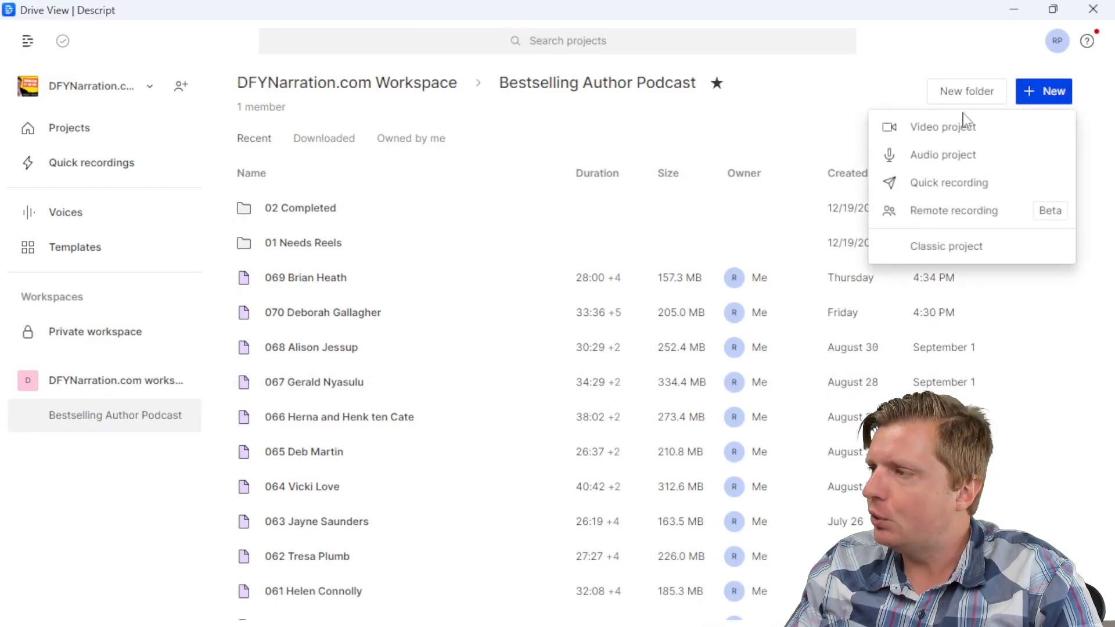
click(946, 127)
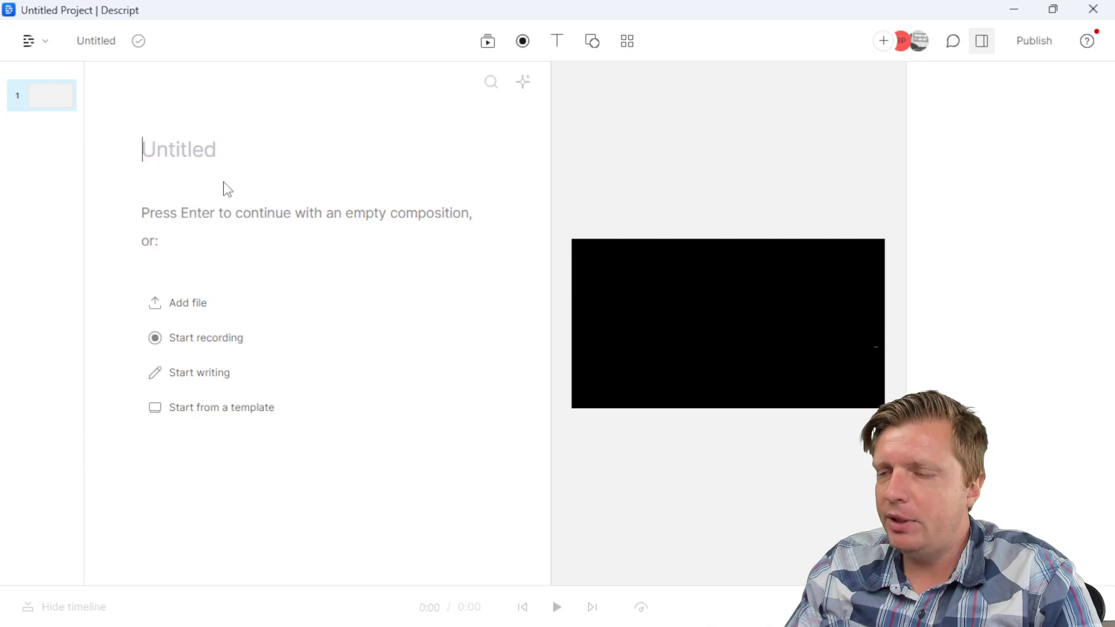
text(BAP071-Lourens-Malan)
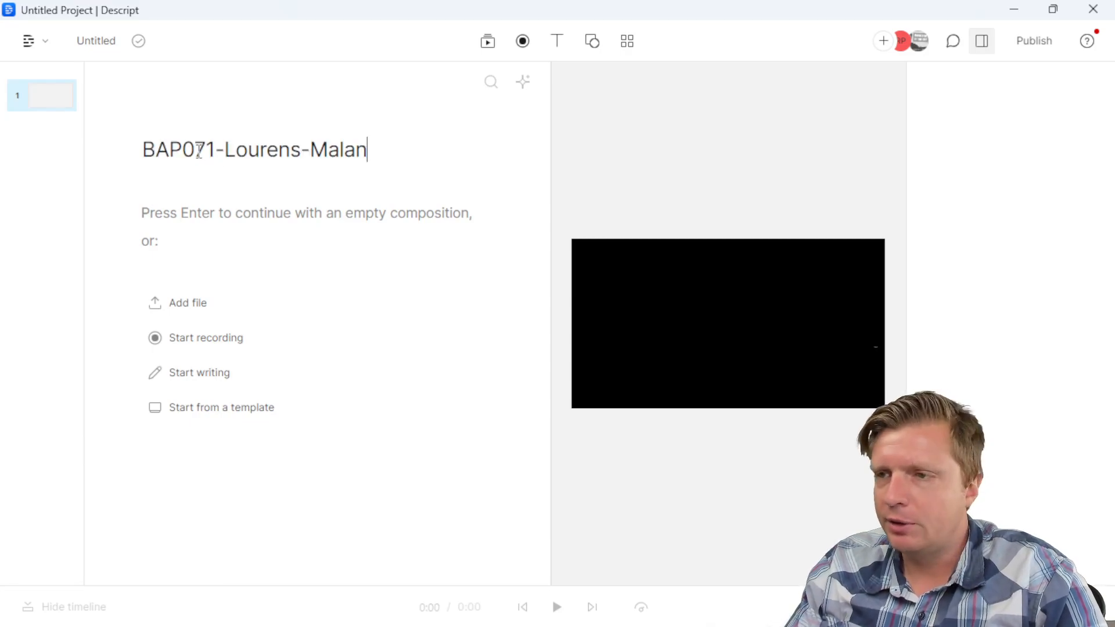
key(shift+Home)
key(BackSpace)
click(196, 139)
key(BackSpace)
key(Delete)
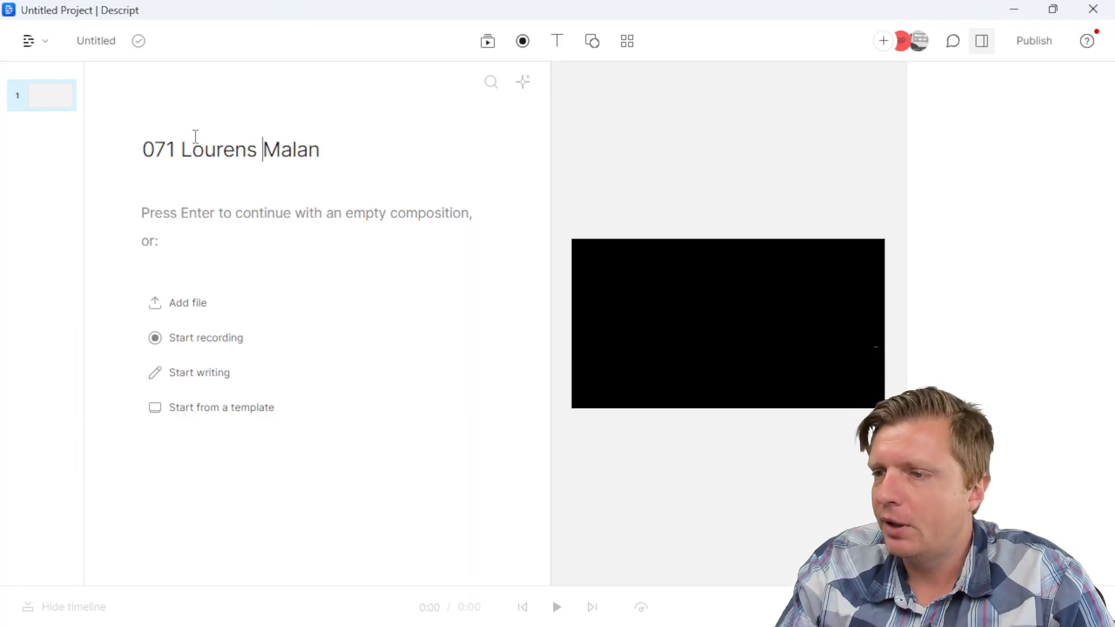
click(214, 309)
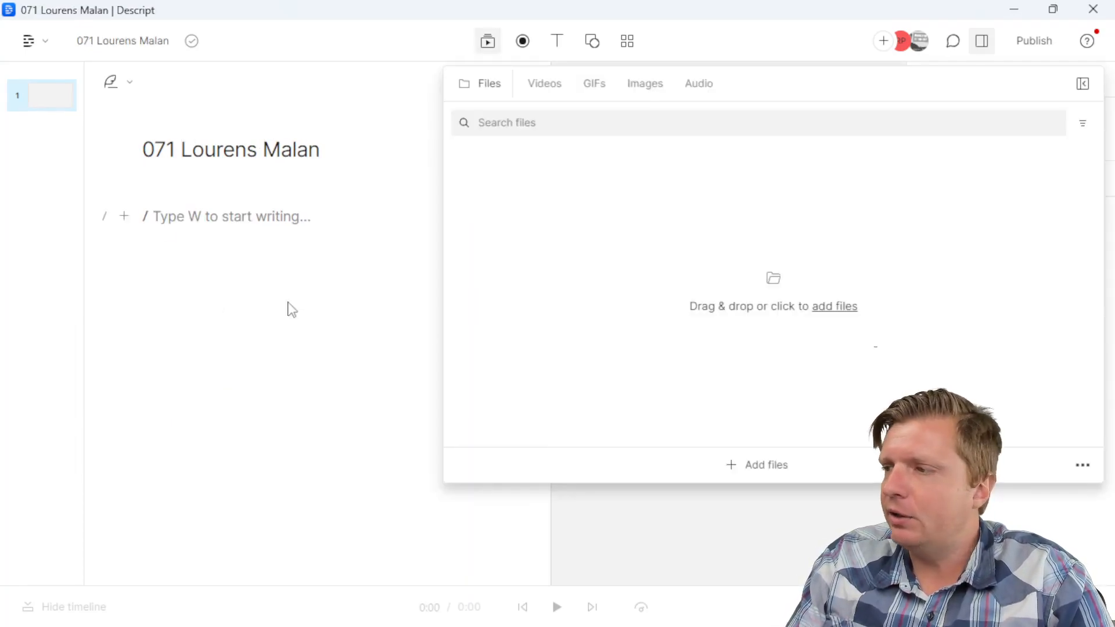
Step: Import the BAP071 mp4 from Solaria (D:) > Bestselling Author Podcast and add it to the script
click(852, 310)
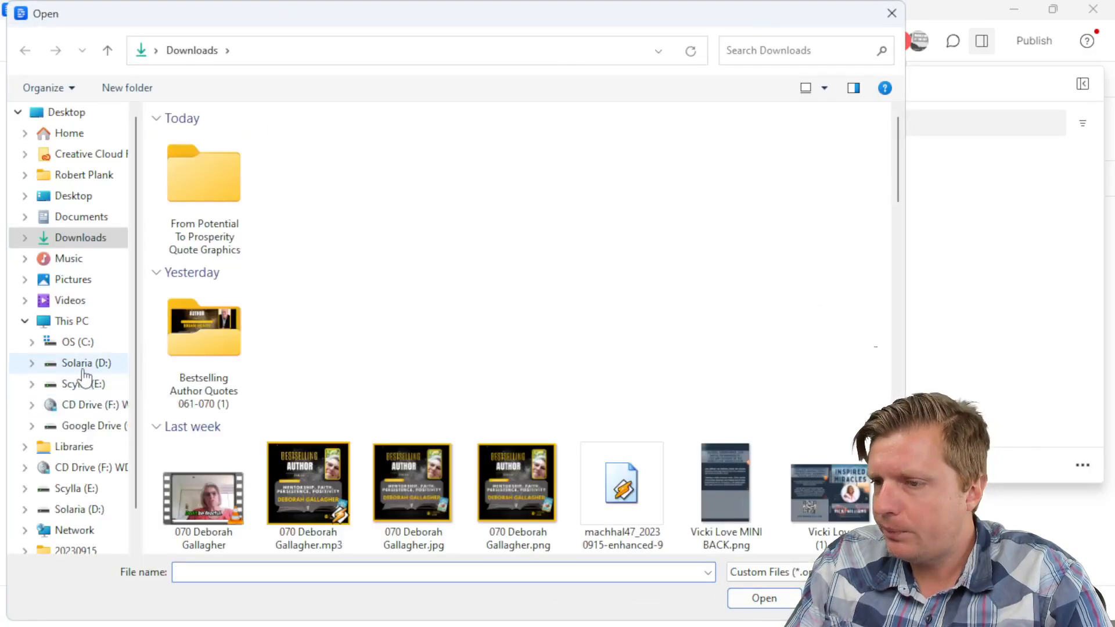
click(84, 364)
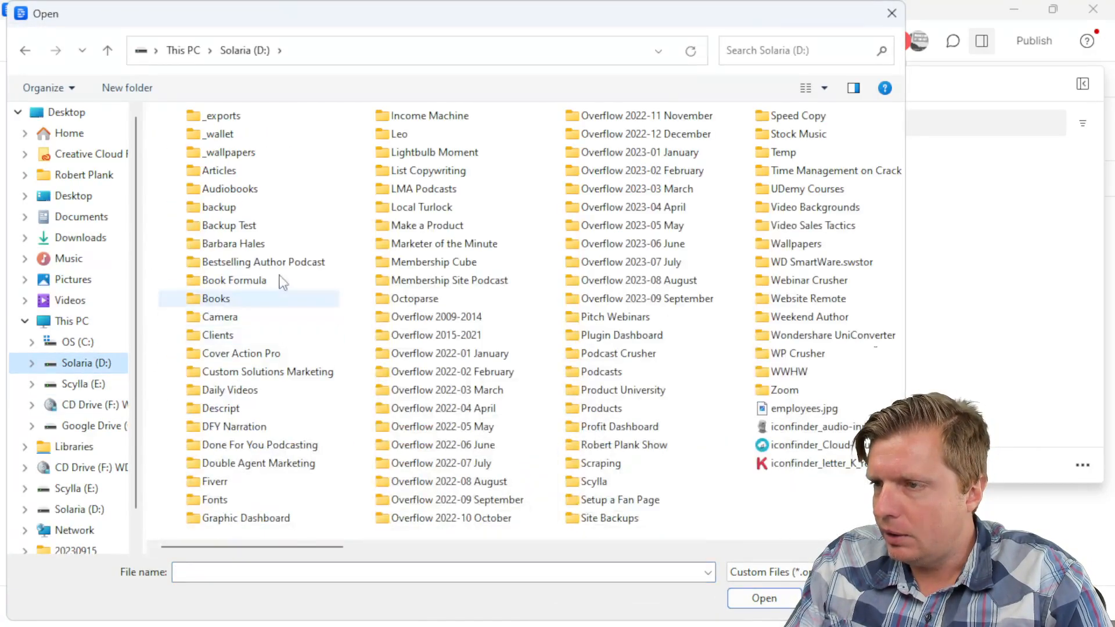
double_click(283, 266)
scroll(425, 386, down, 10)
double_click(618, 517)
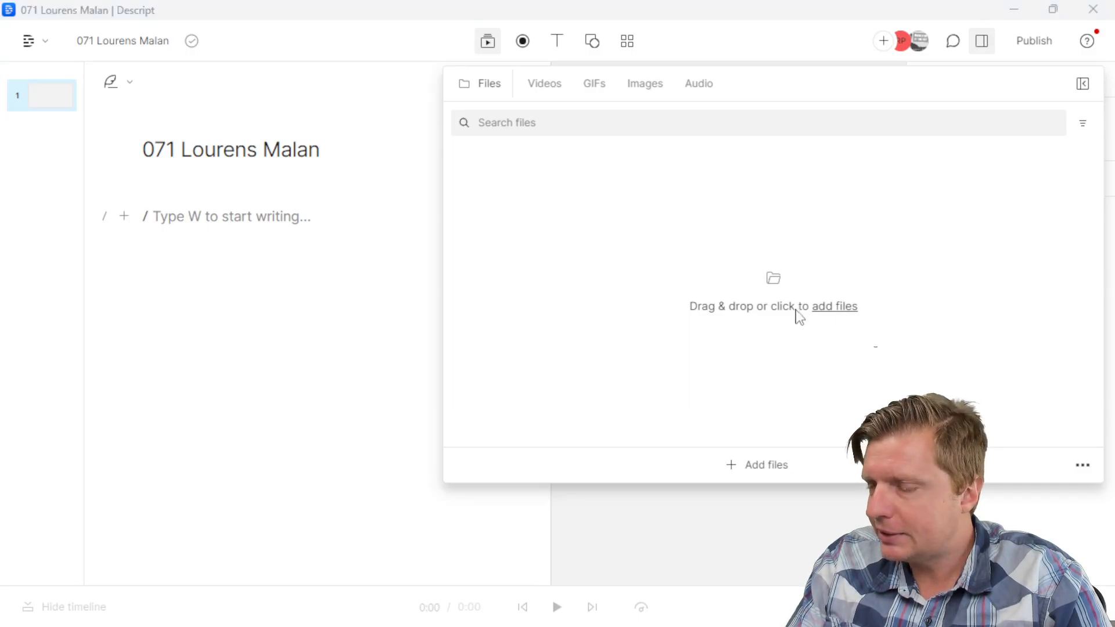
click(796, 308)
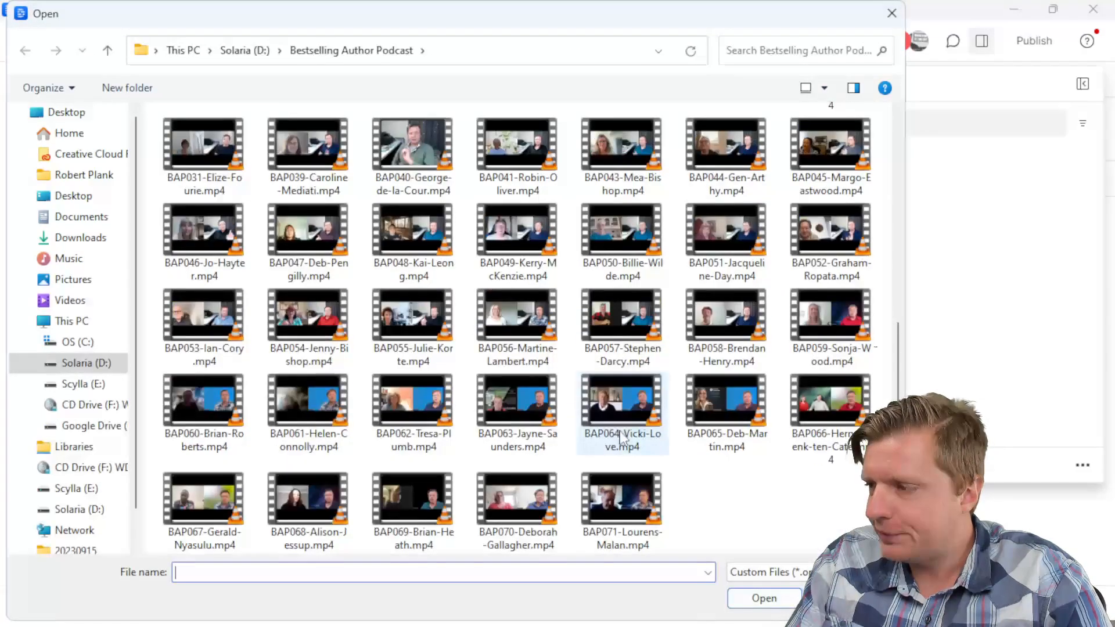
double_click(632, 516)
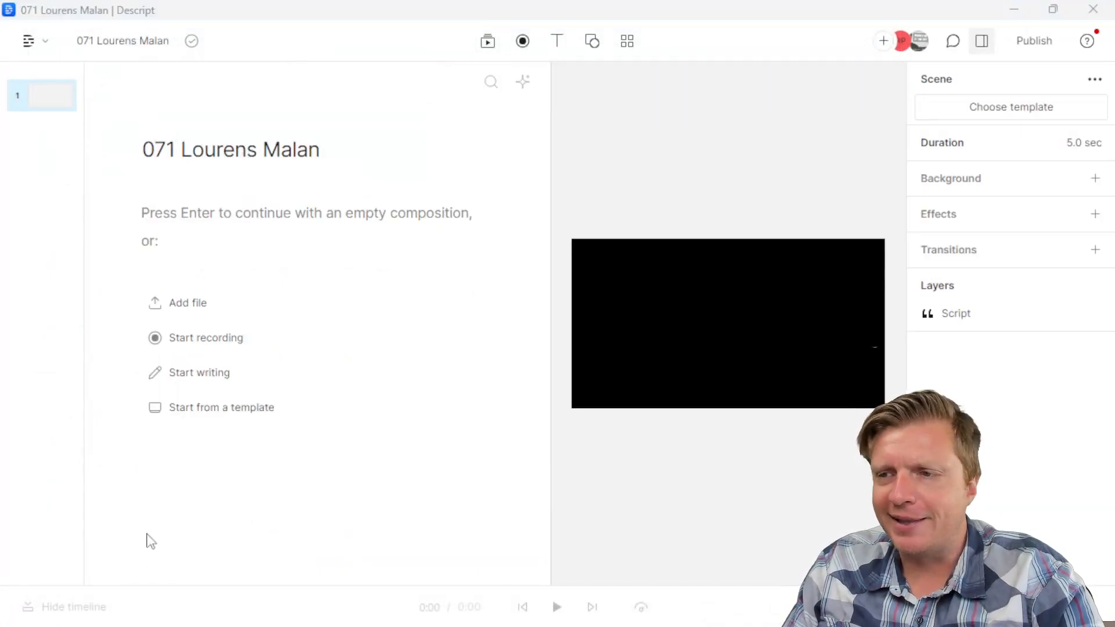
click(208, 314)
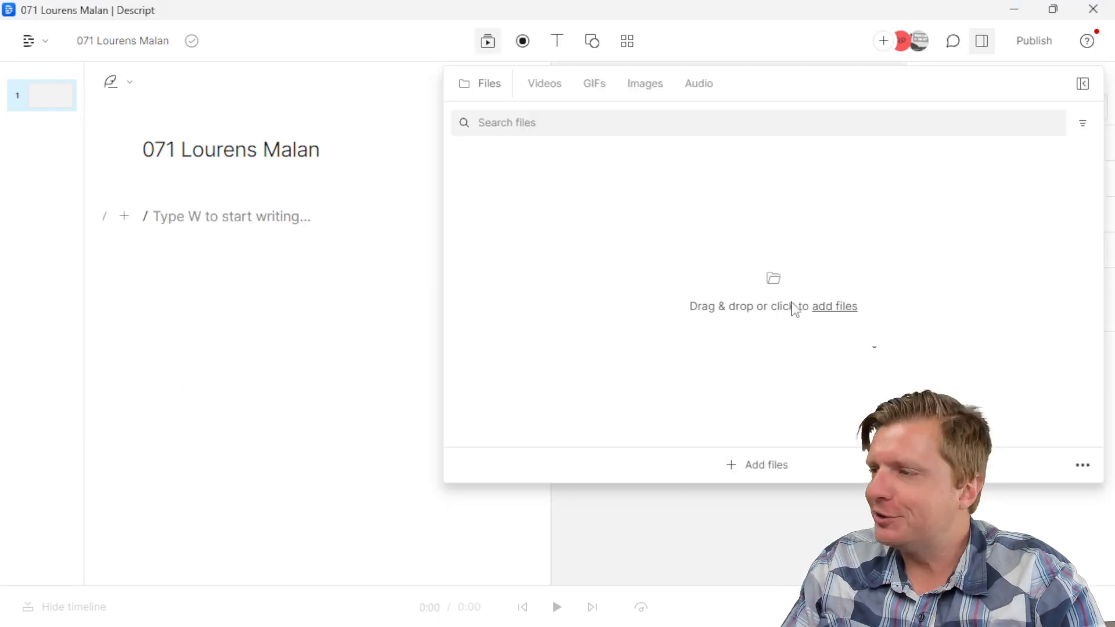
click(837, 306)
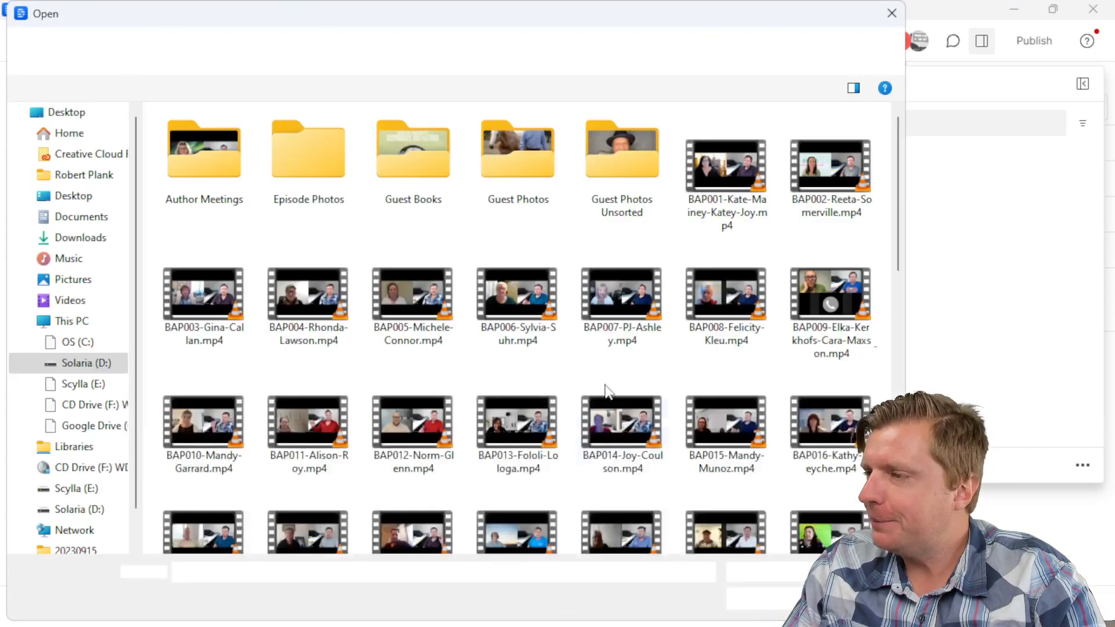
scroll(600, 385, down, 10)
double_click(635, 497)
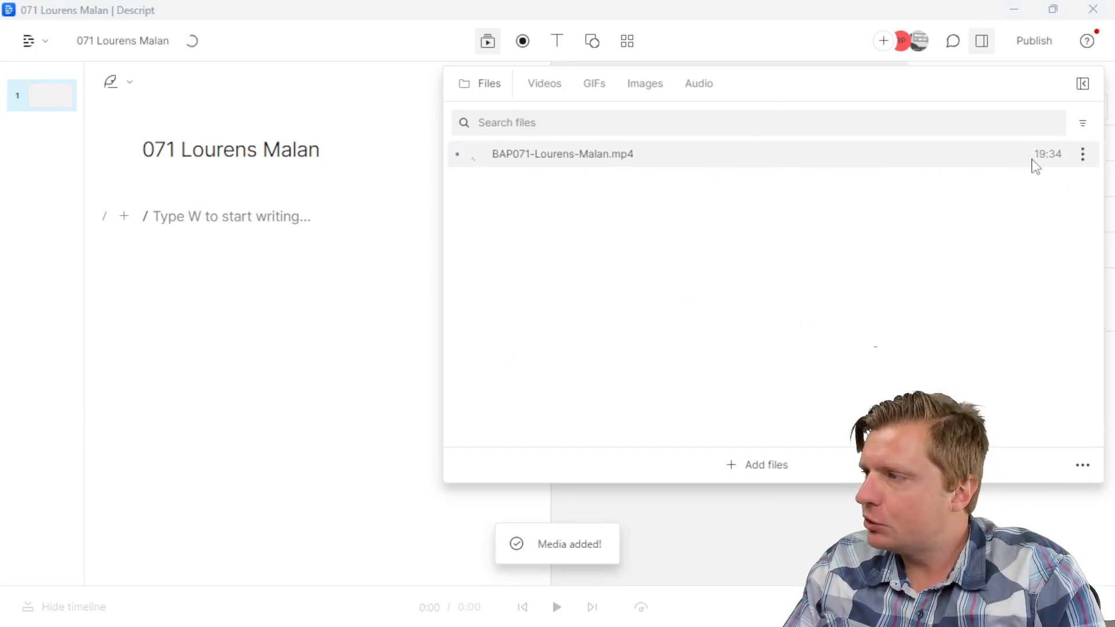
click(979, 162)
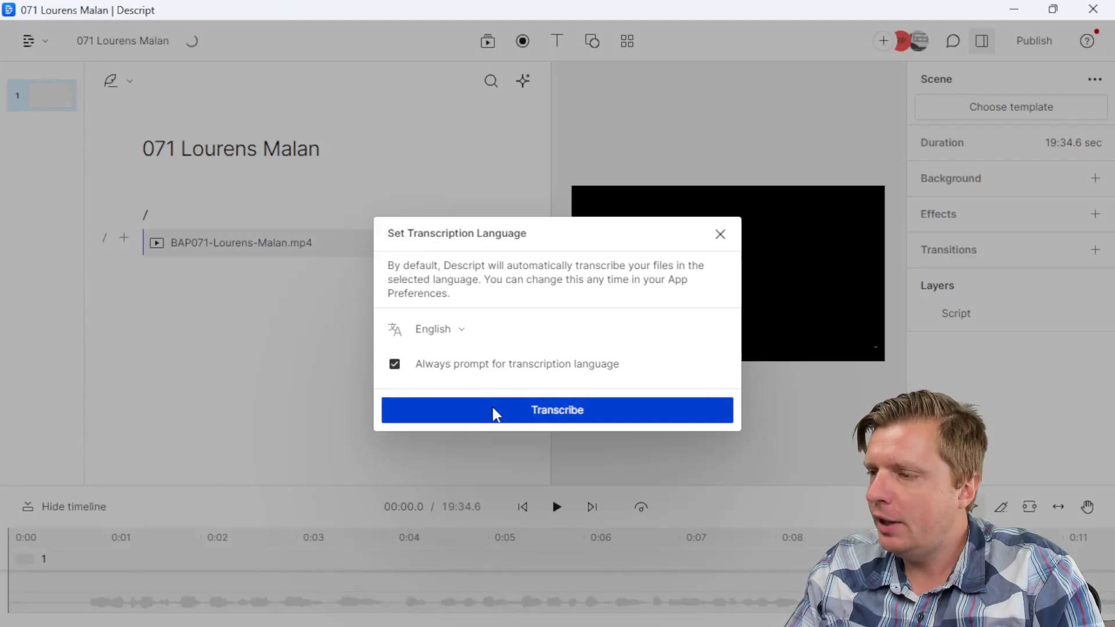
Step: Transcribe the interview video in English with the speaker count set to 2
click(546, 413)
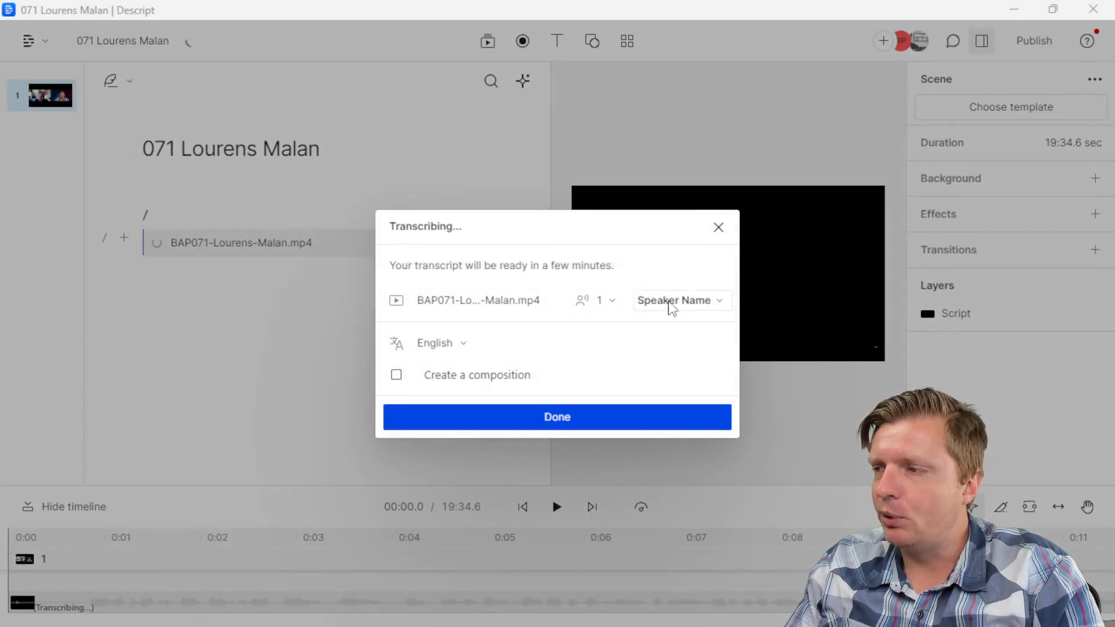
click(601, 313)
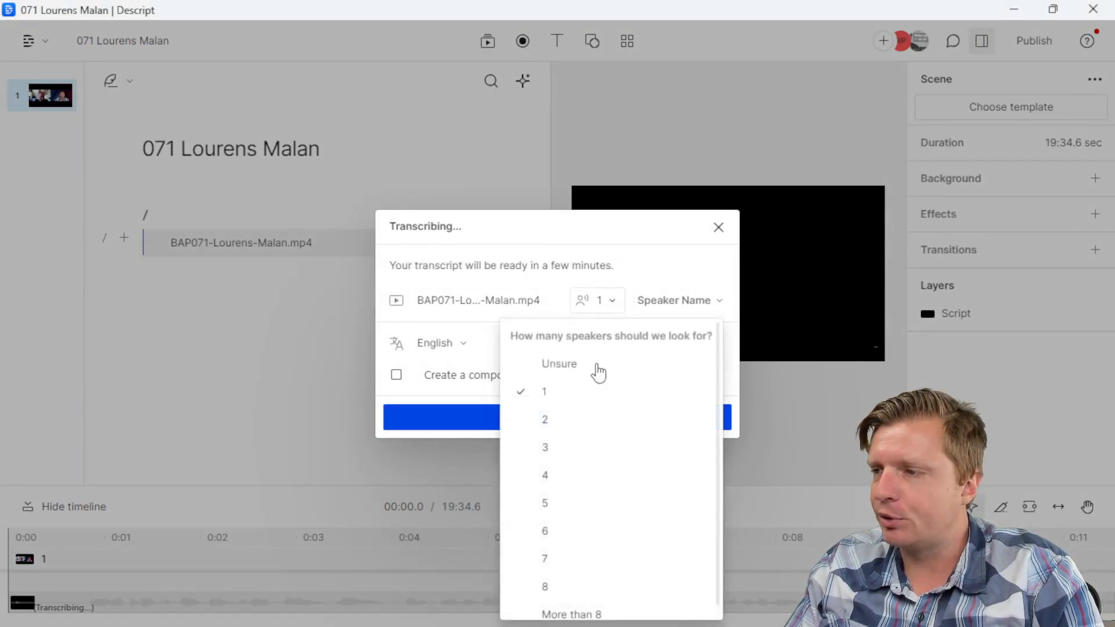
click(575, 418)
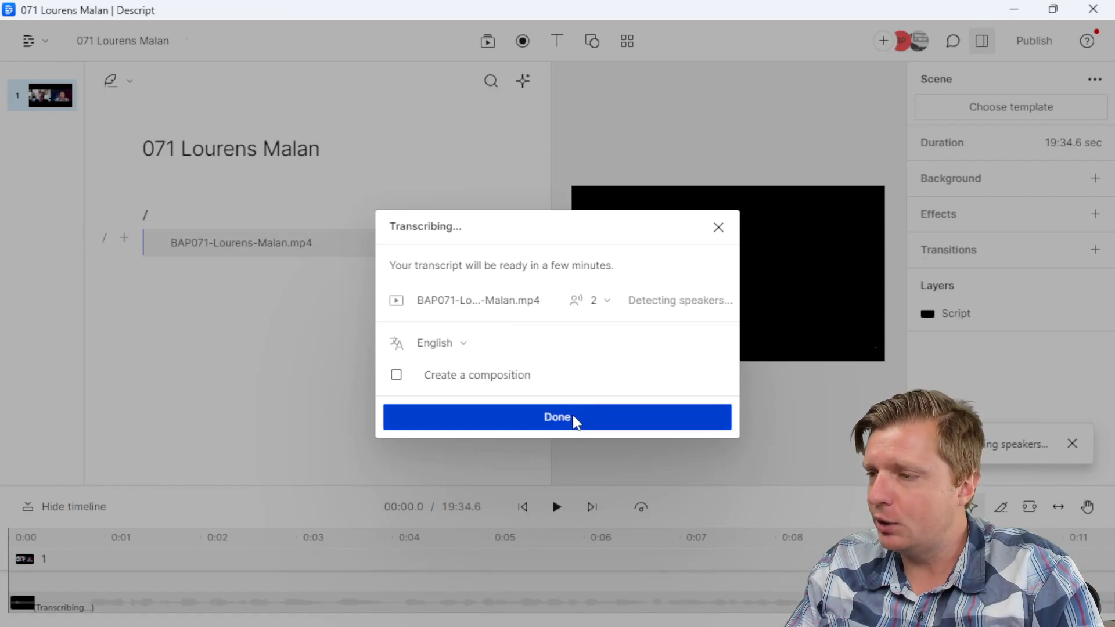
click(557, 417)
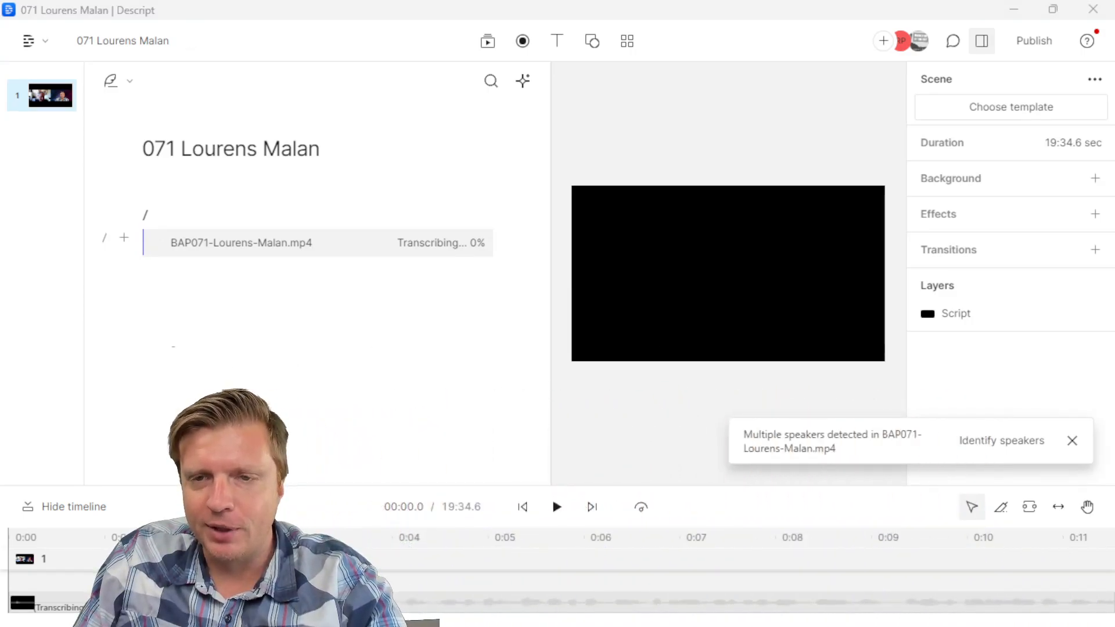
Step: Name the first detected speaker with the host's name and the second with the guest's name
click(988, 444)
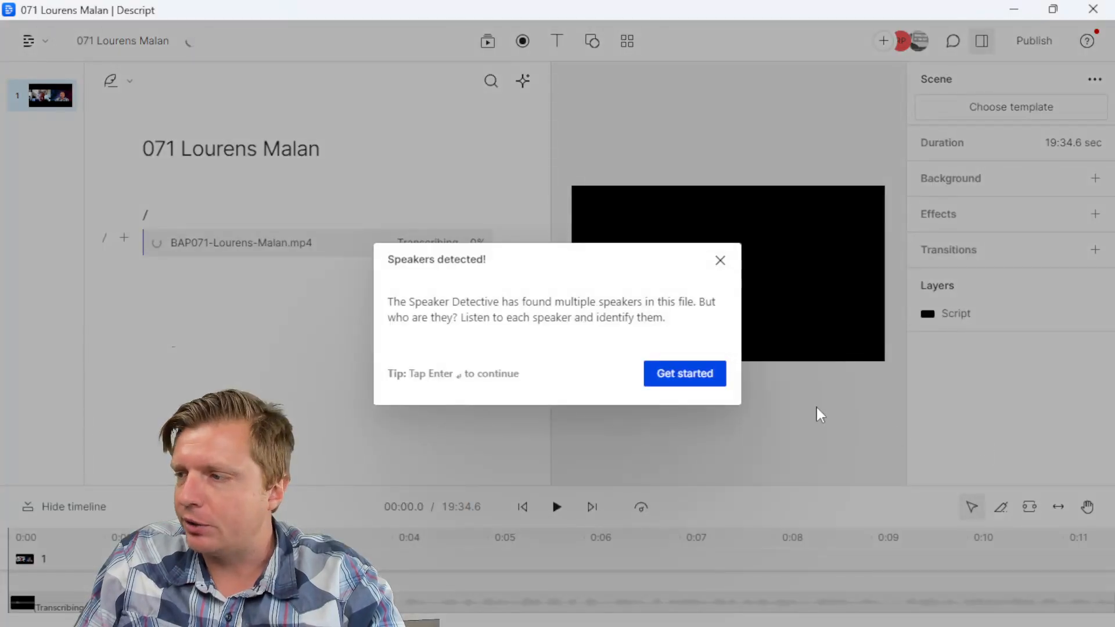
click(685, 377)
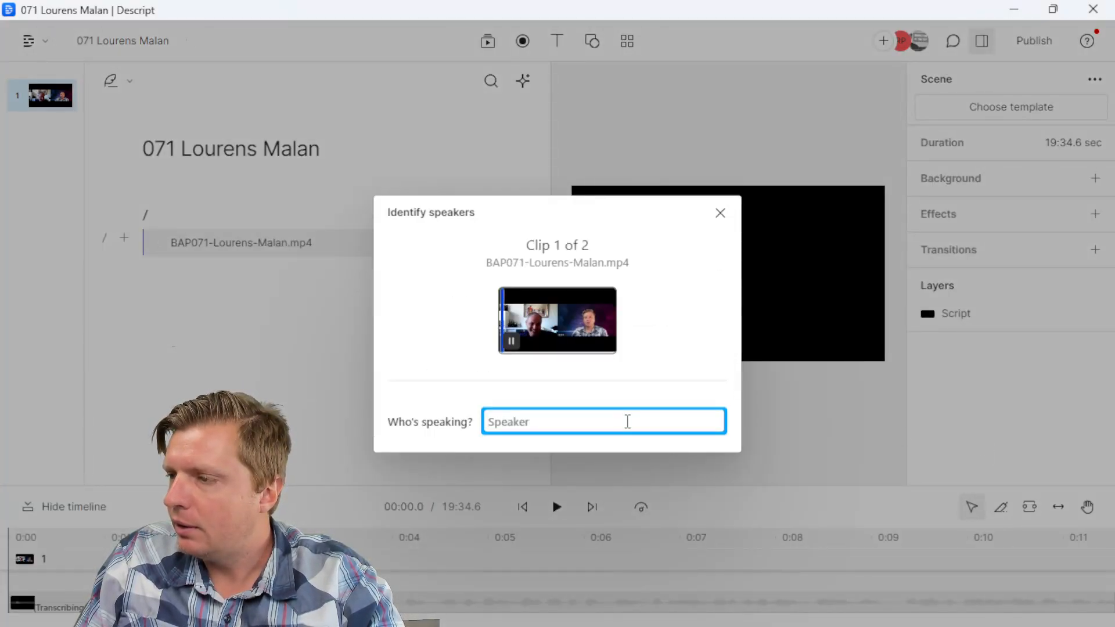
text(Robert Plank)
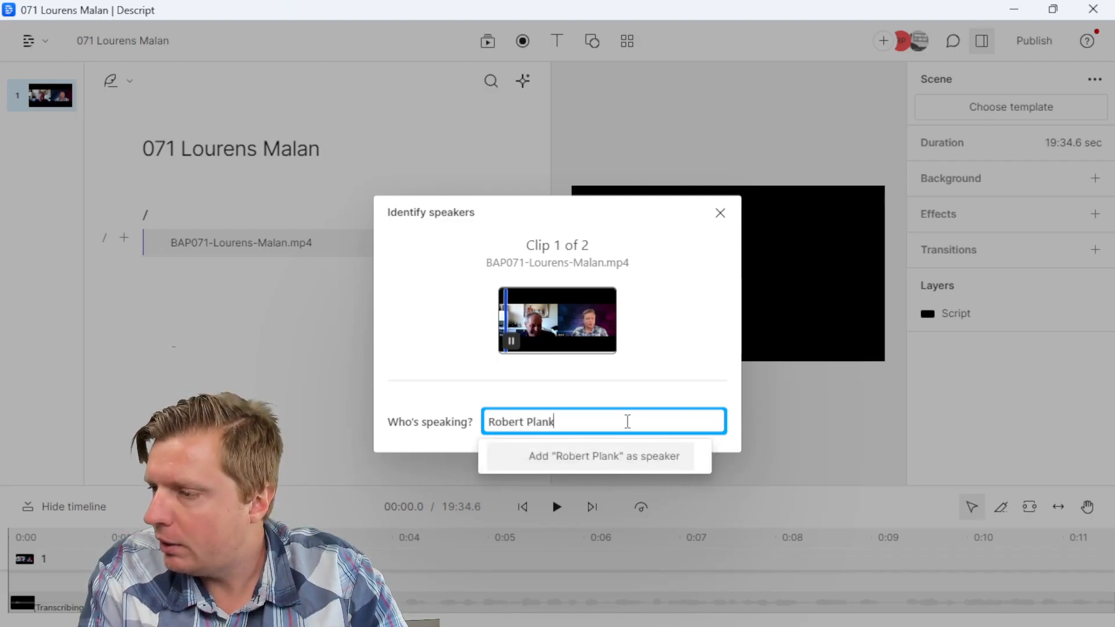
click(627, 457)
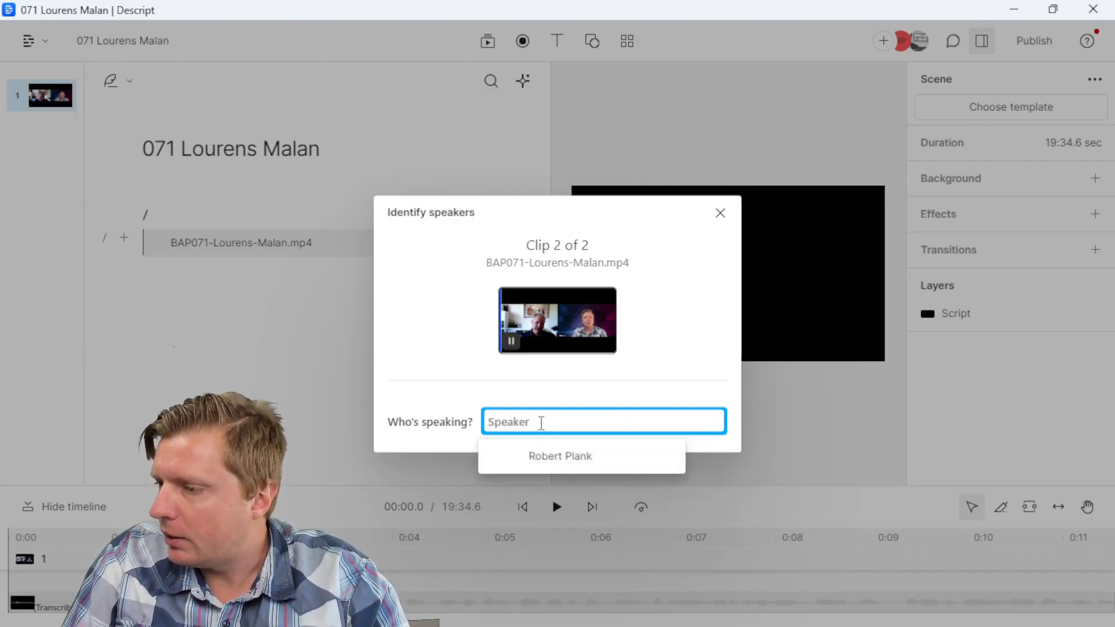
text(Lourens Malan)
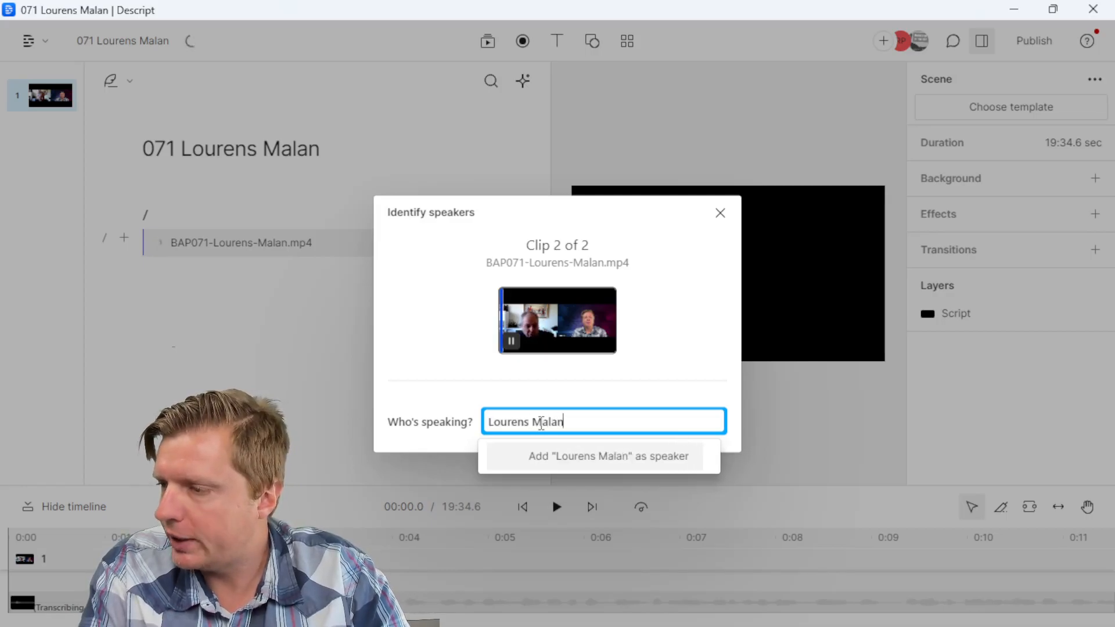
click(552, 460)
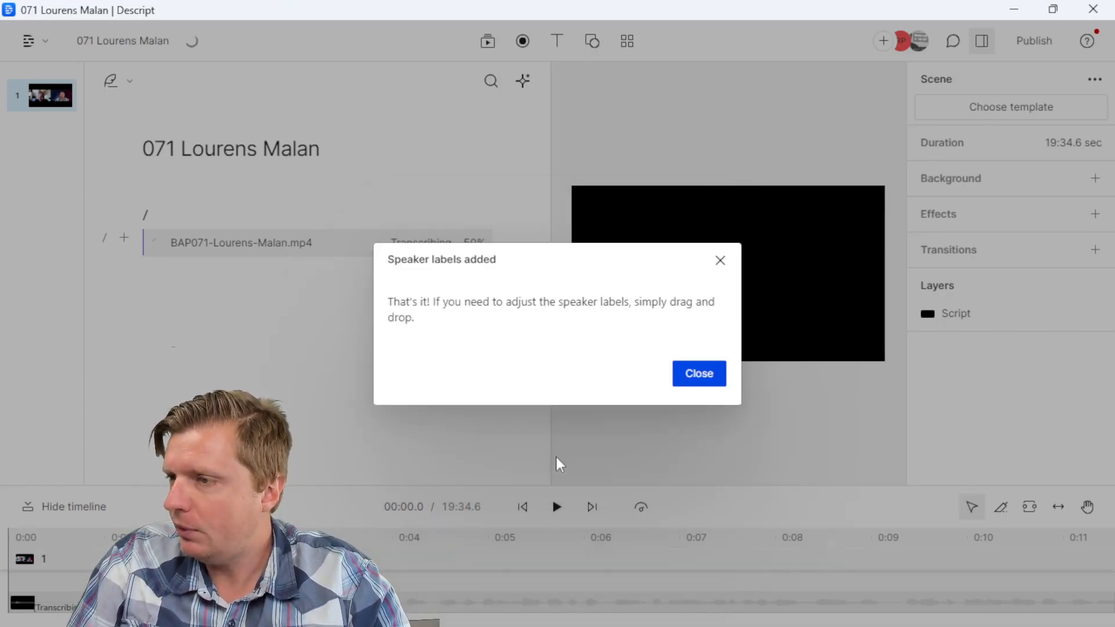
click(690, 376)
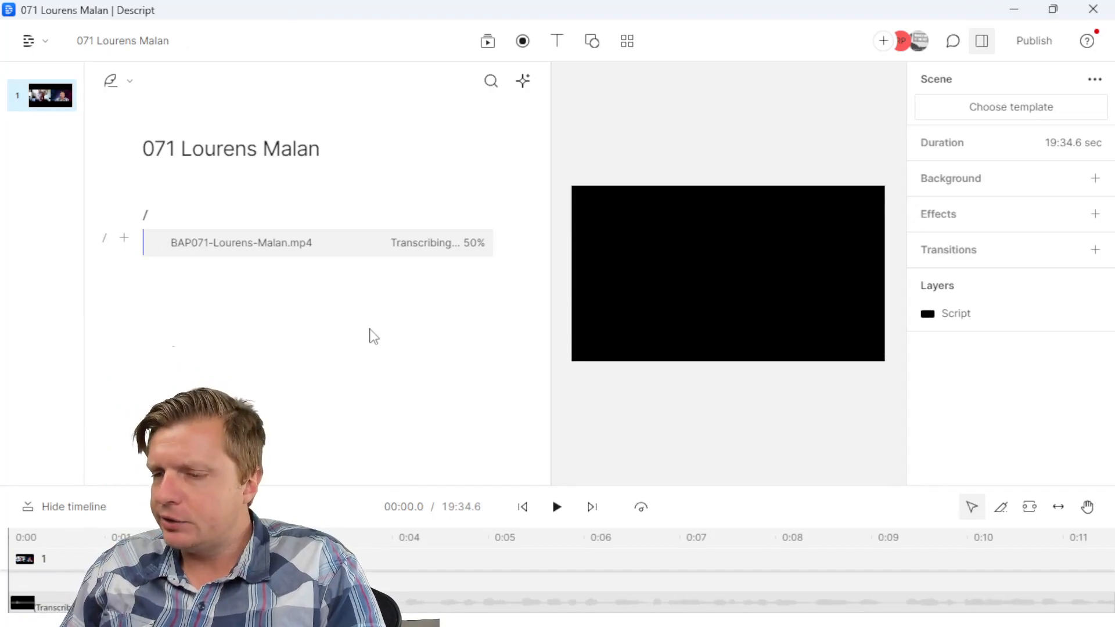
Step: Turn on Studio Sound for the interview clip selected in the timeline
click(262, 602)
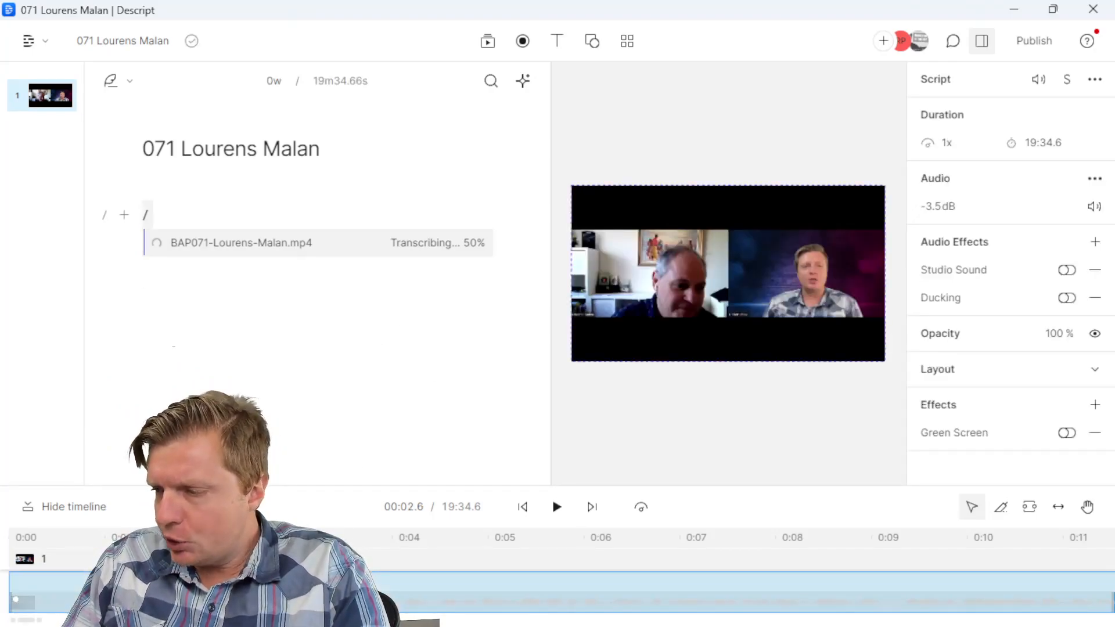
click(1065, 270)
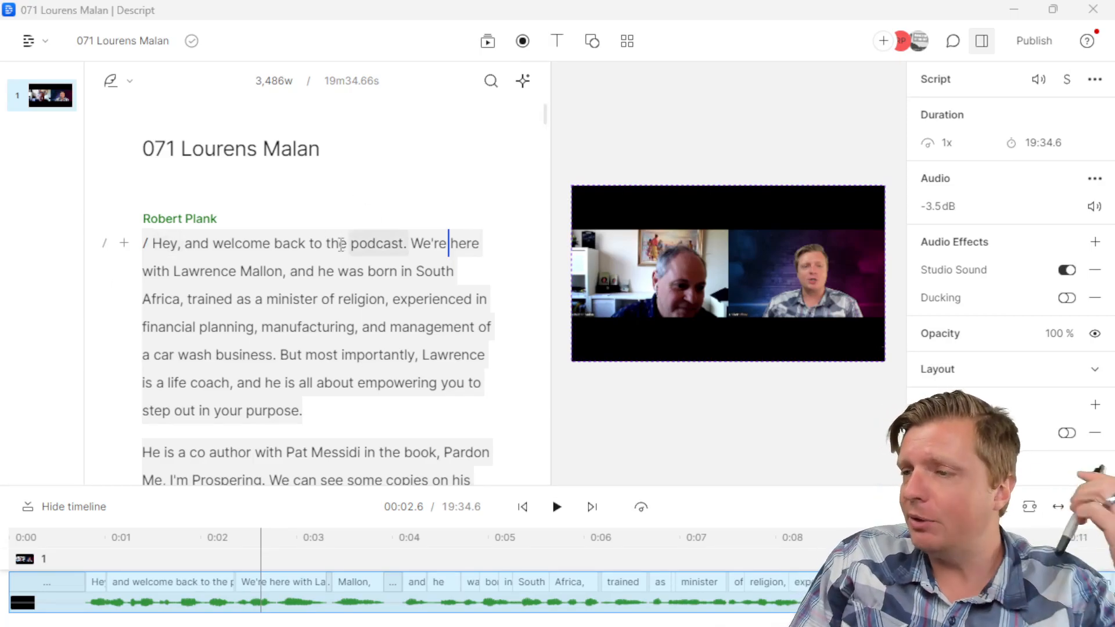
Step: Skim the transcript, jumping playback to a few lines in the intro
key(ctrl+a)
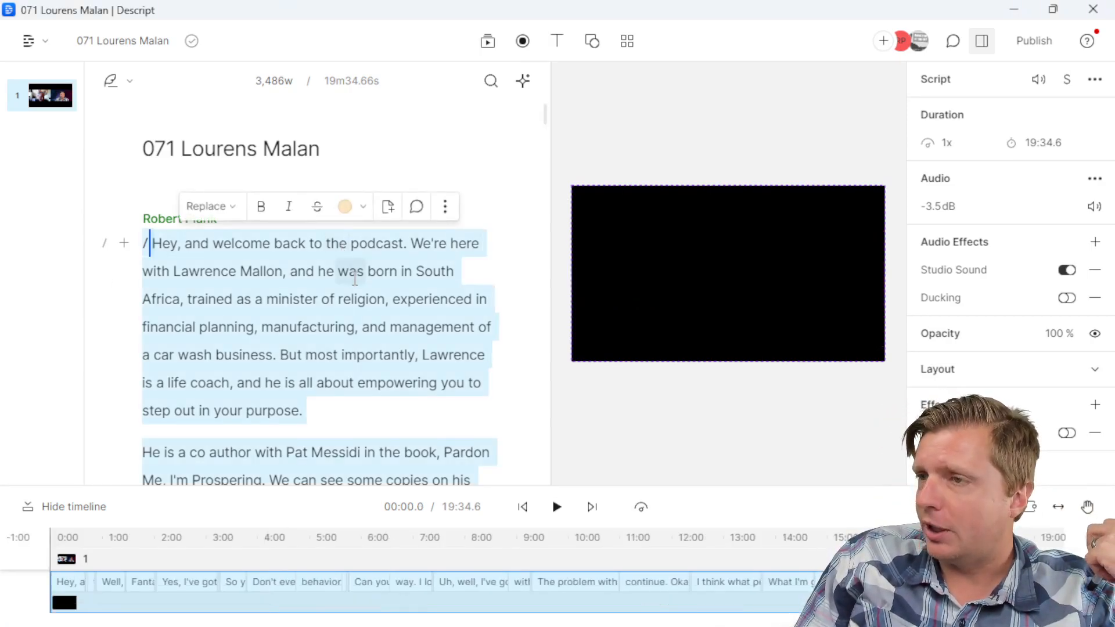
click(335, 315)
scroll(334, 316, down, 3)
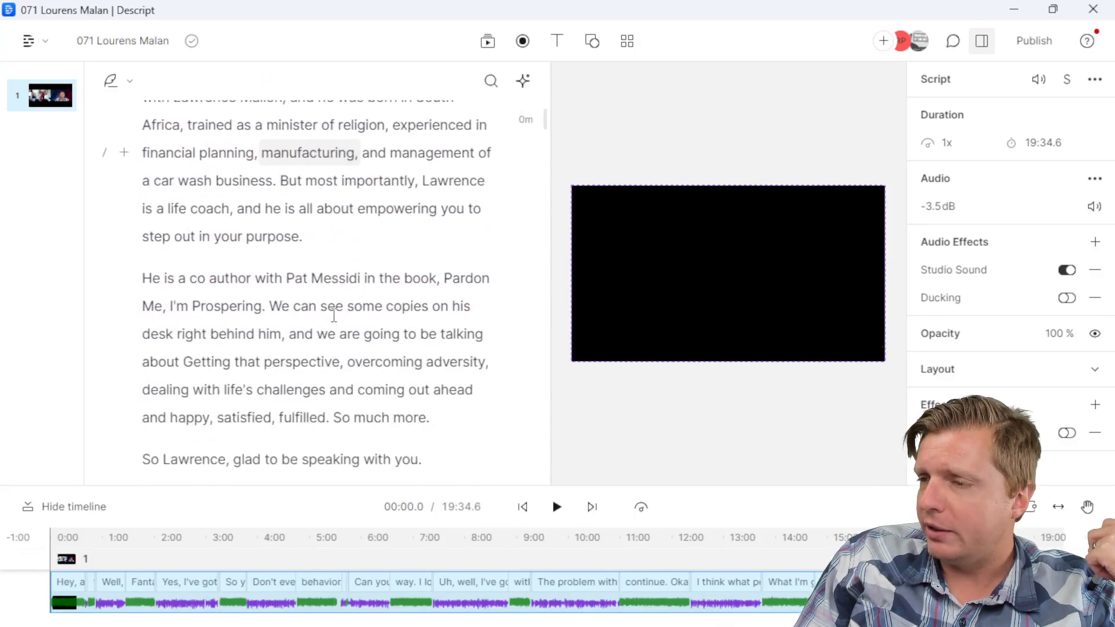
click(334, 315)
click(354, 388)
scroll(355, 401, down, 6)
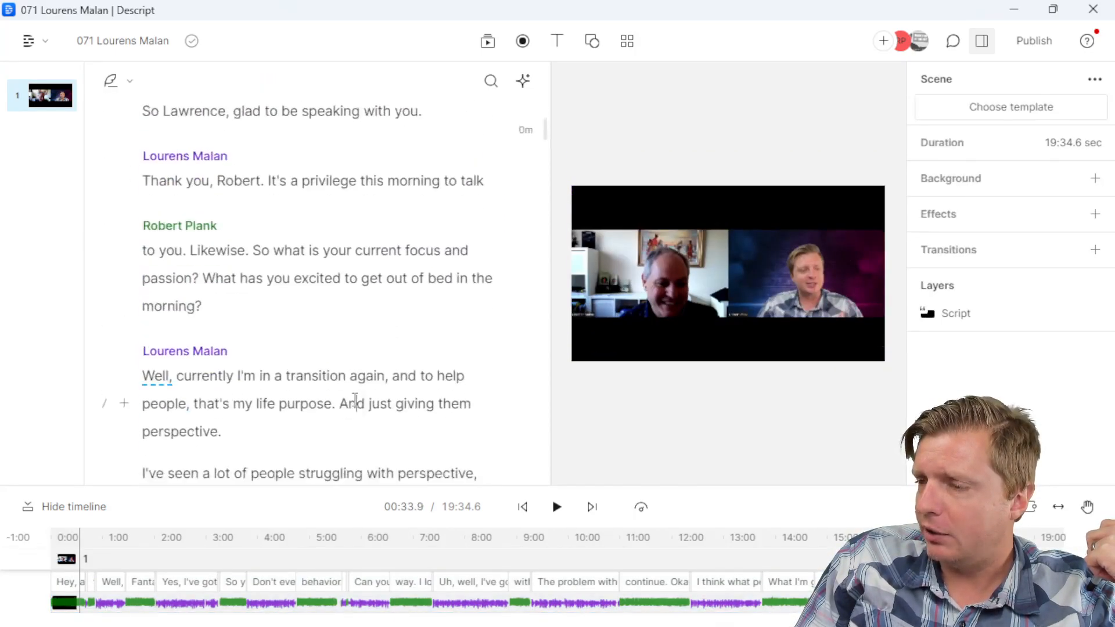
click(355, 401)
scroll(348, 383, up, 10)
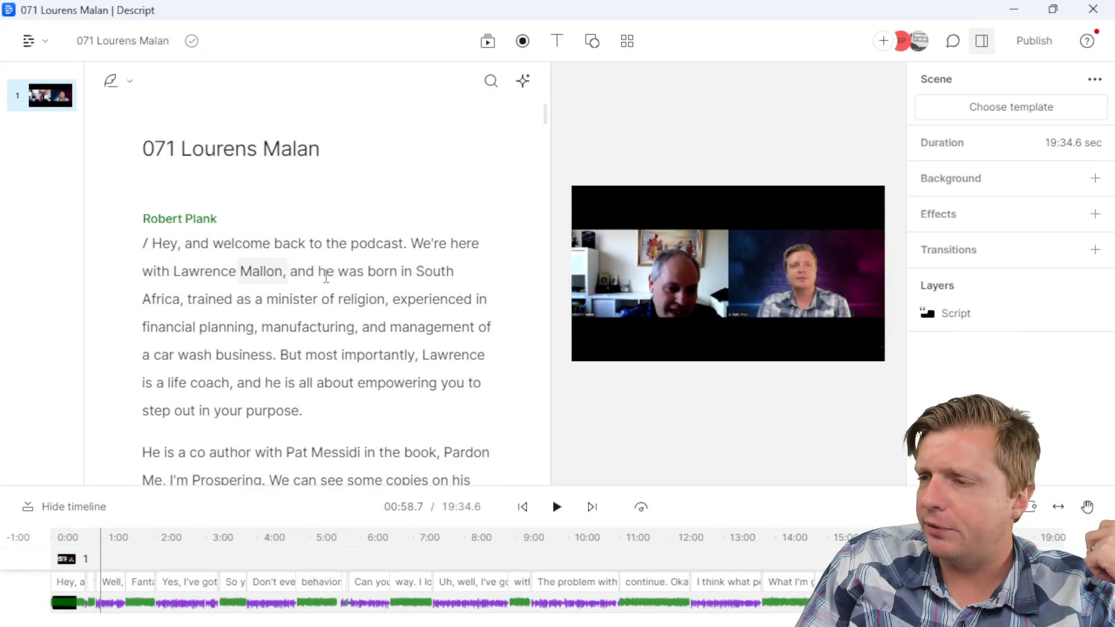
Step: Correct the spelling of the guest's name and the co-author's surname in the intro
drag(283, 272, 209, 274)
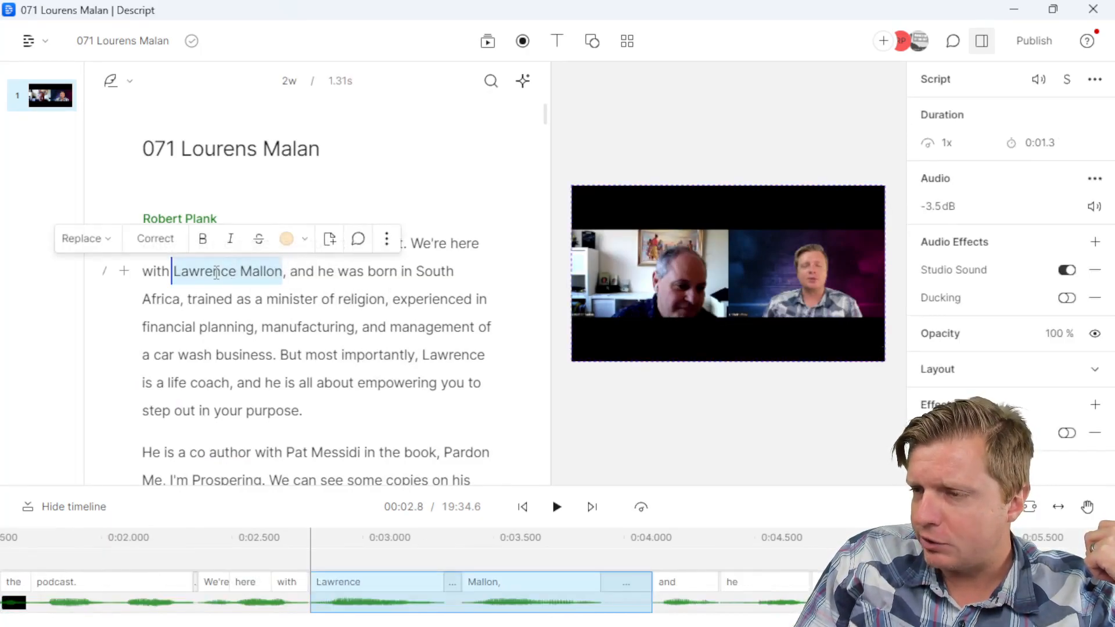
click(155, 238)
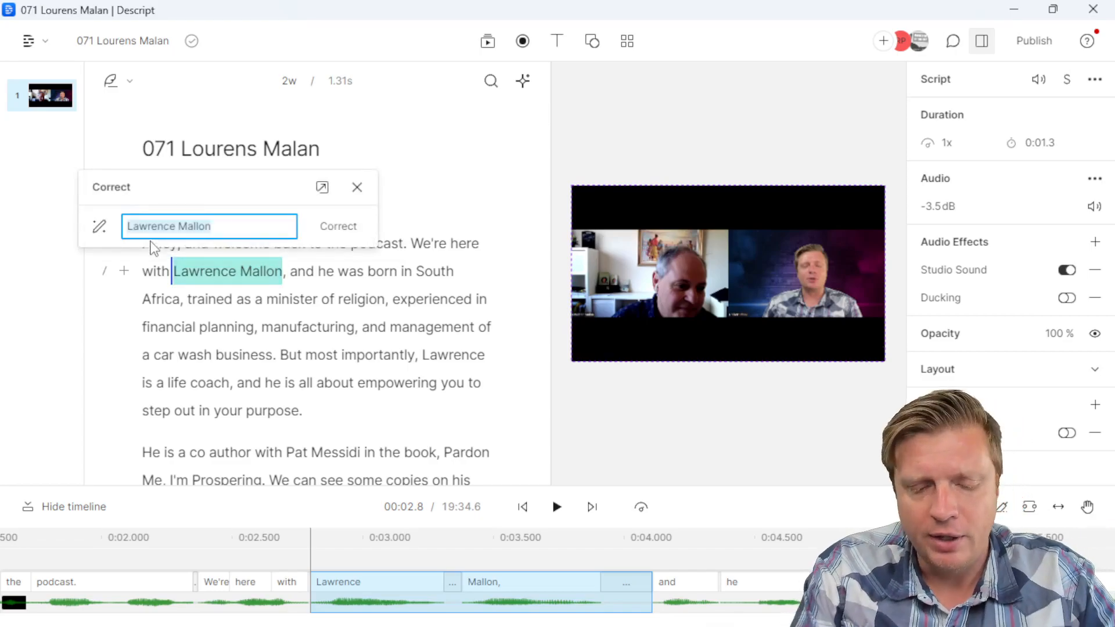
text(L)
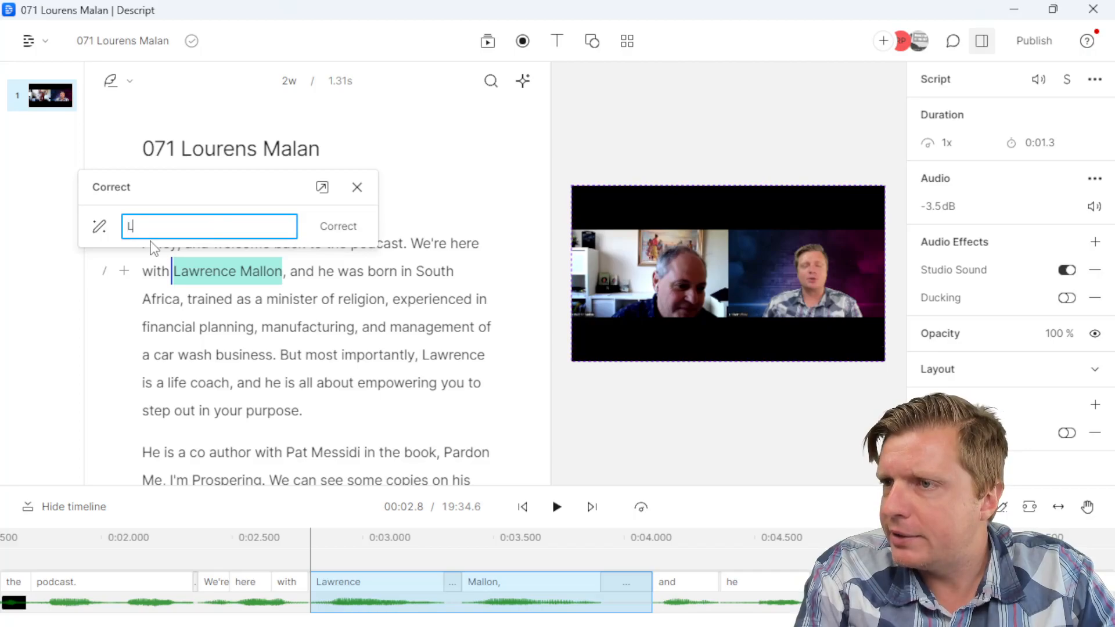
text(ourens Malan)
key(Return)
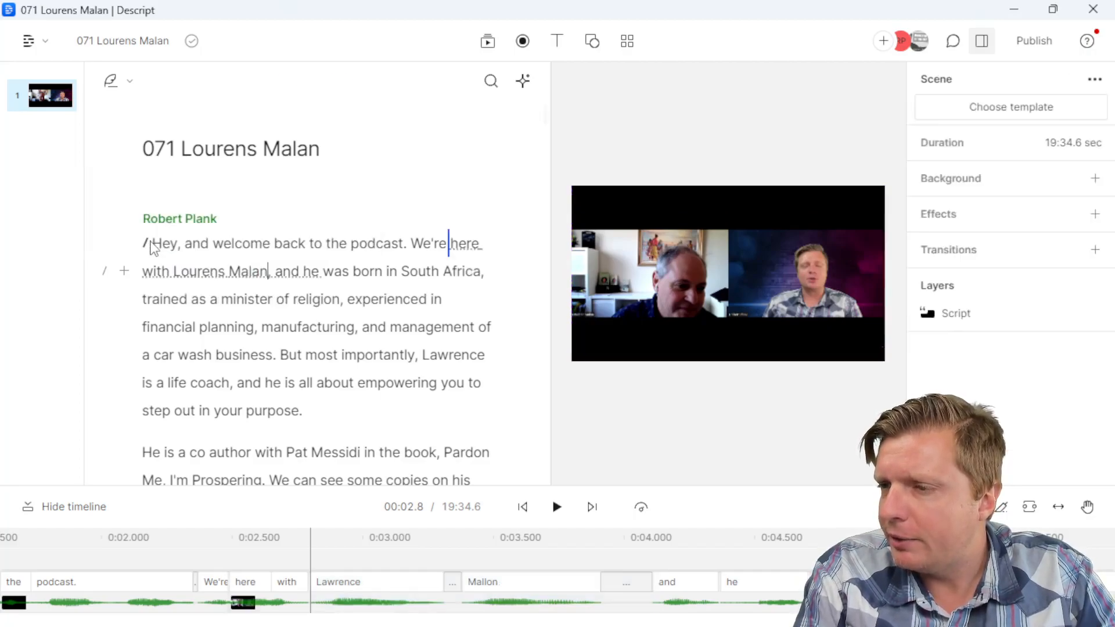
scroll(336, 285, down, 3)
double_click(337, 281)
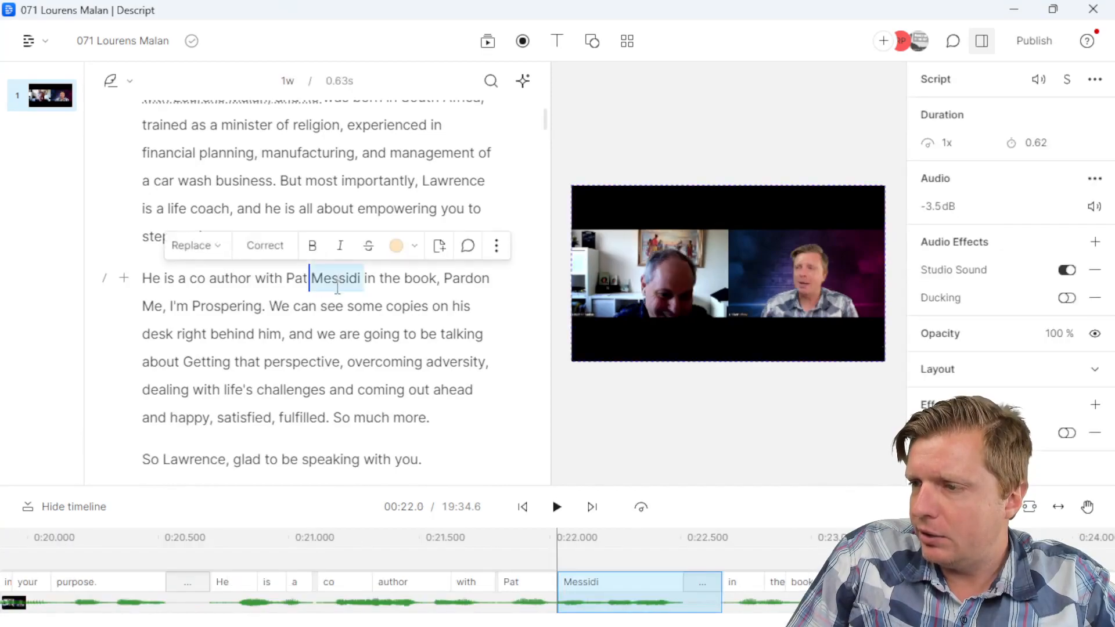
click(264, 245)
text(Mesiti)
key(Return)
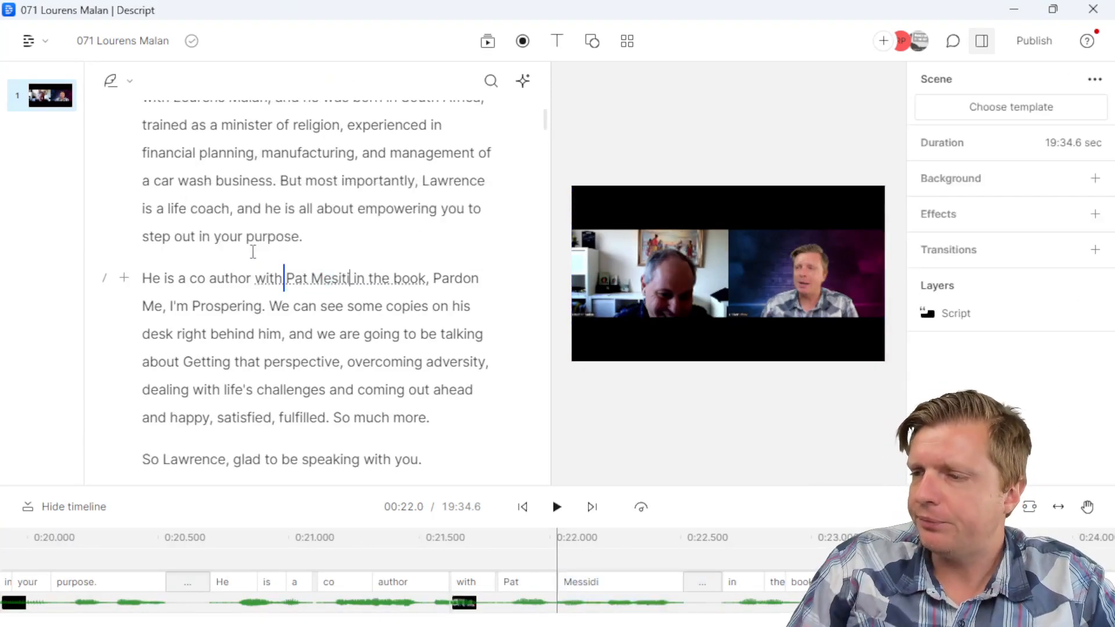
Step: Move playback within the intro and select the opening greeting sentence
click(366, 315)
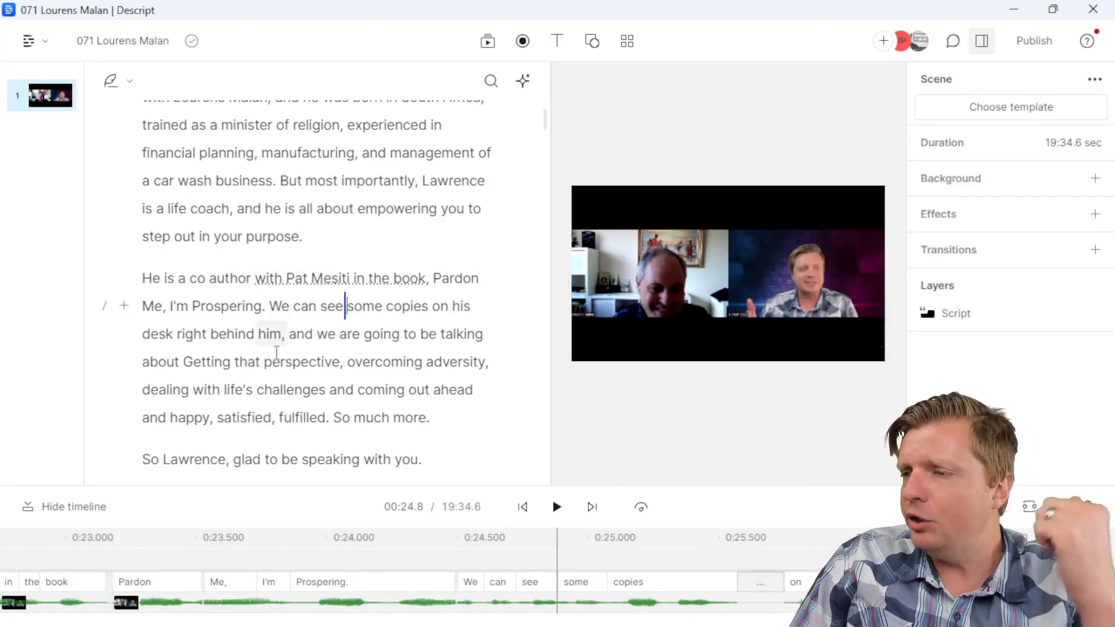
scroll(204, 443, down, 3)
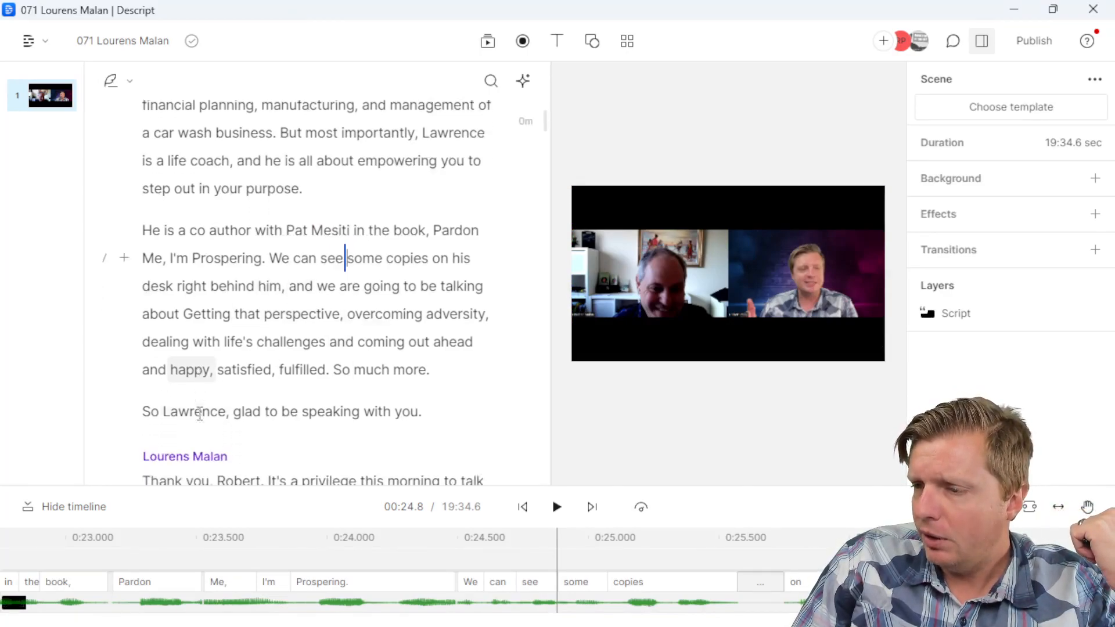
scroll(234, 372, up, 8)
scroll(281, 278, down, 3)
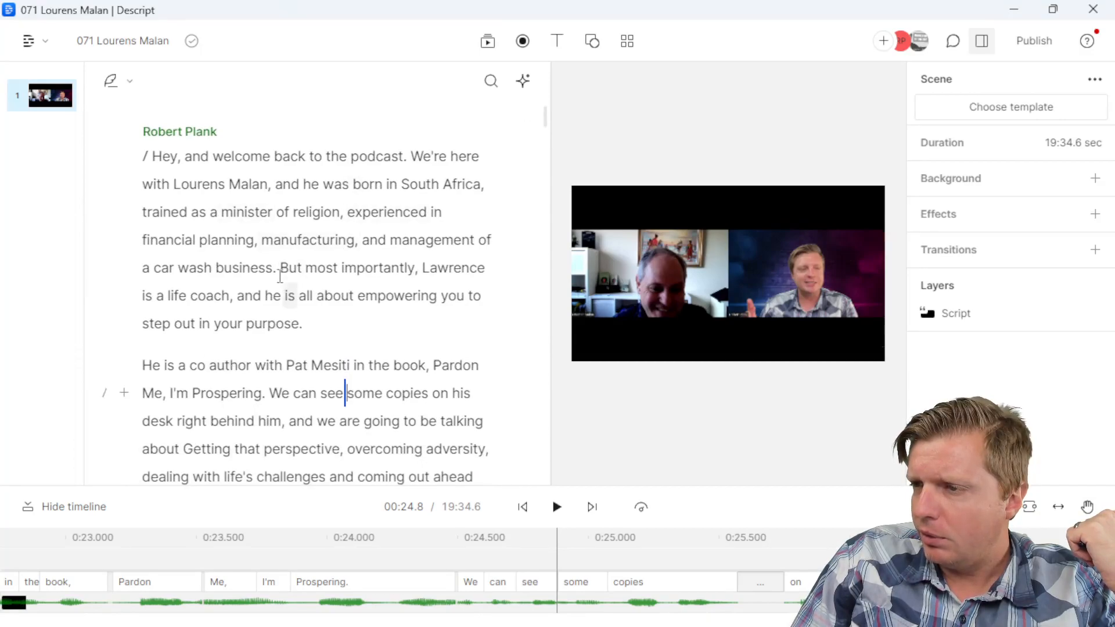
drag(281, 278, 340, 270)
click(340, 267)
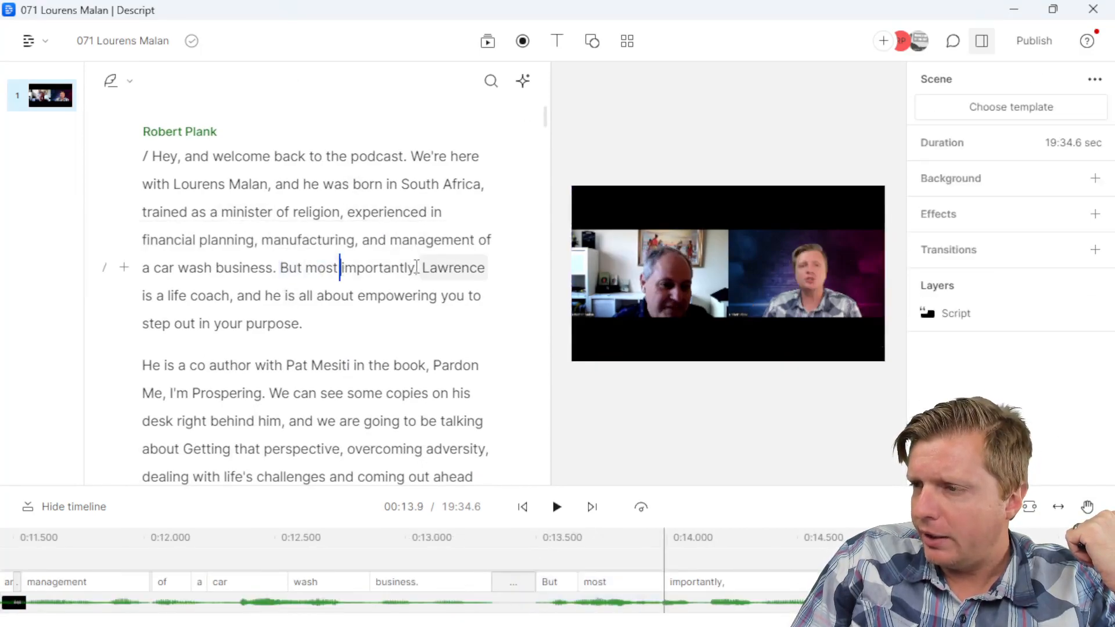
drag(413, 155, 150, 157)
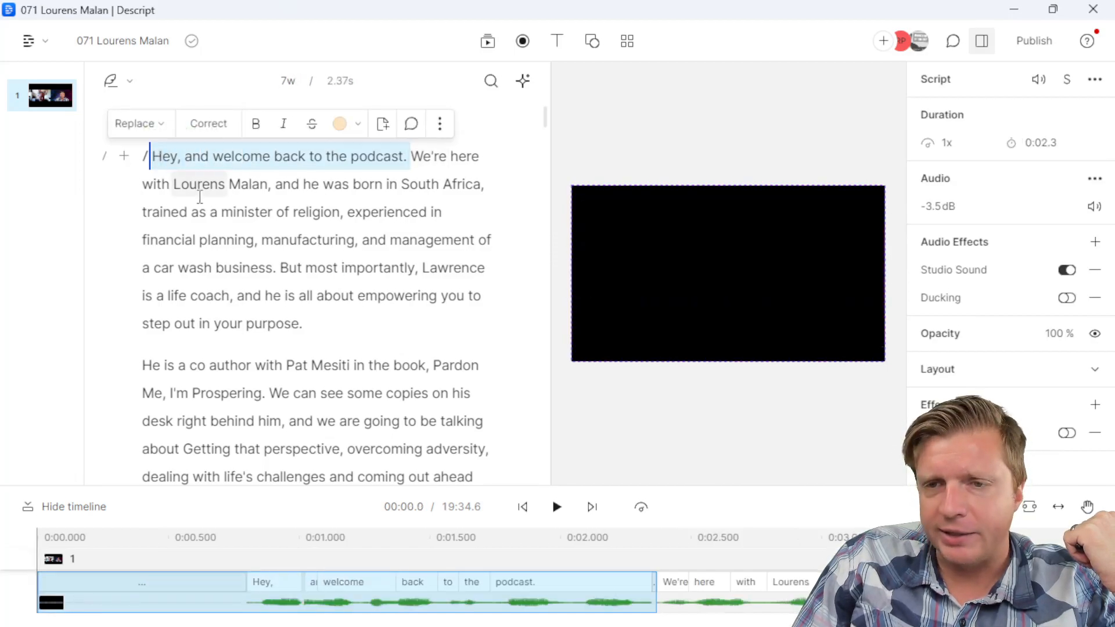
key(BackSpace)
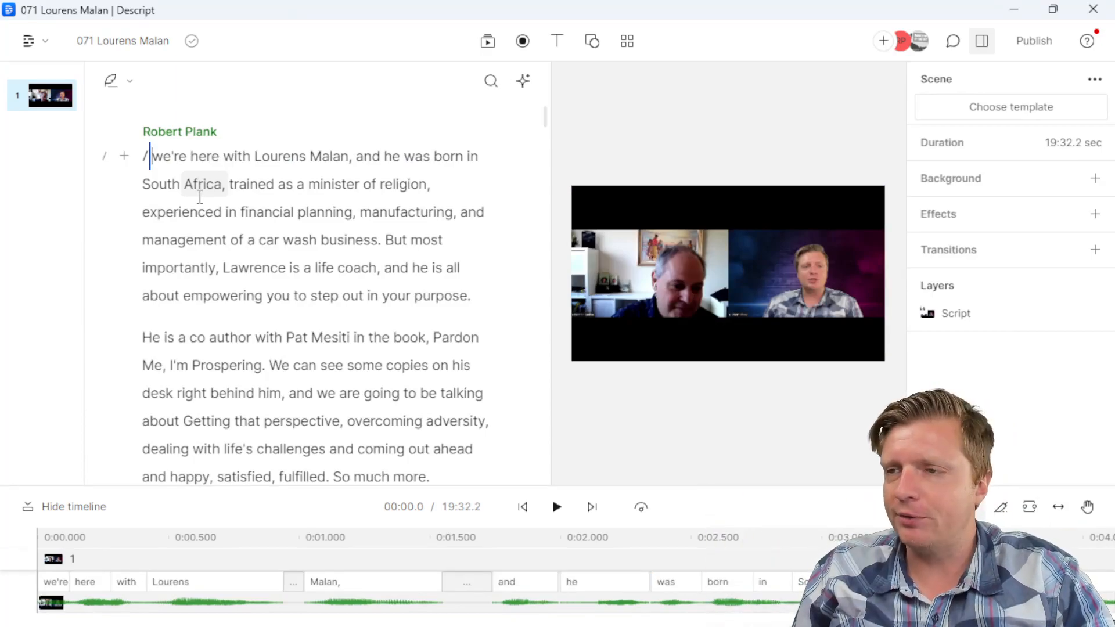
key(ctrl+z)
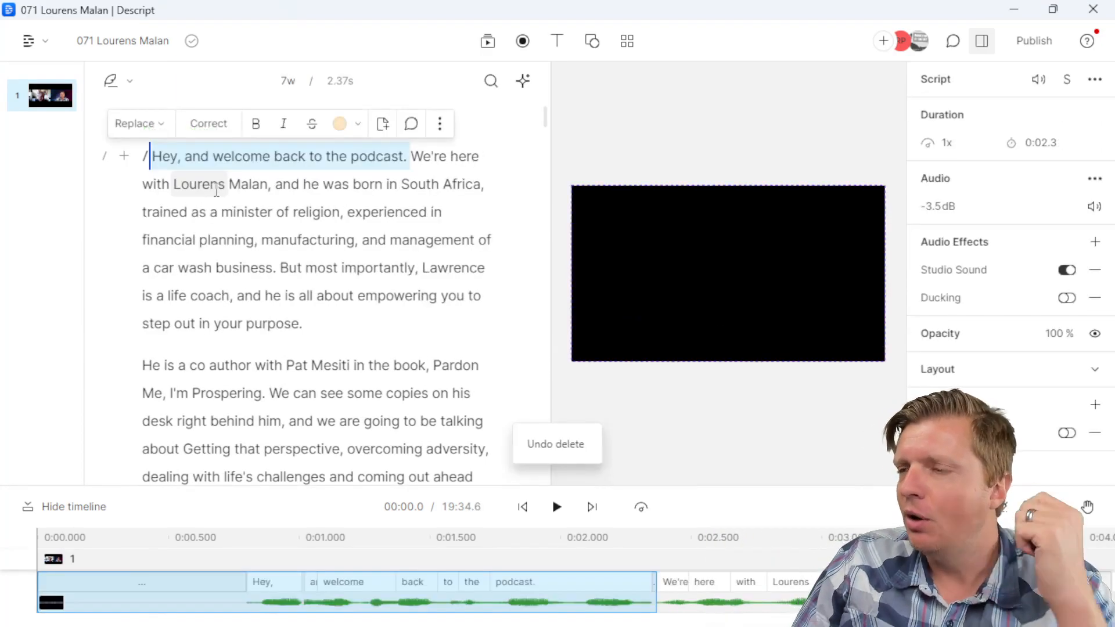
click(308, 132)
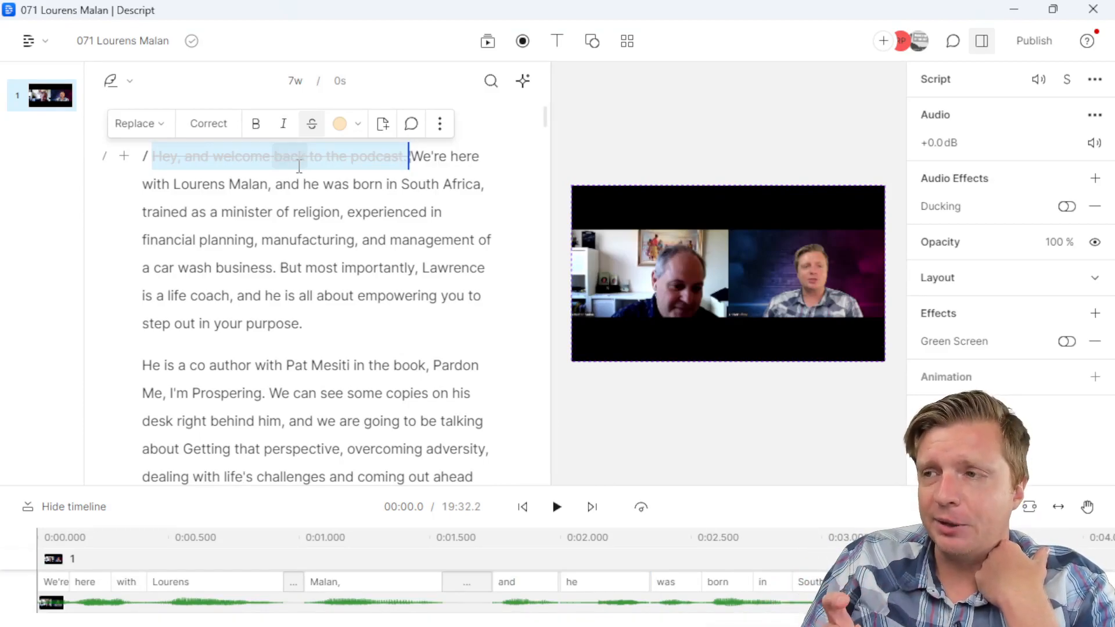
key(ctrl+z)
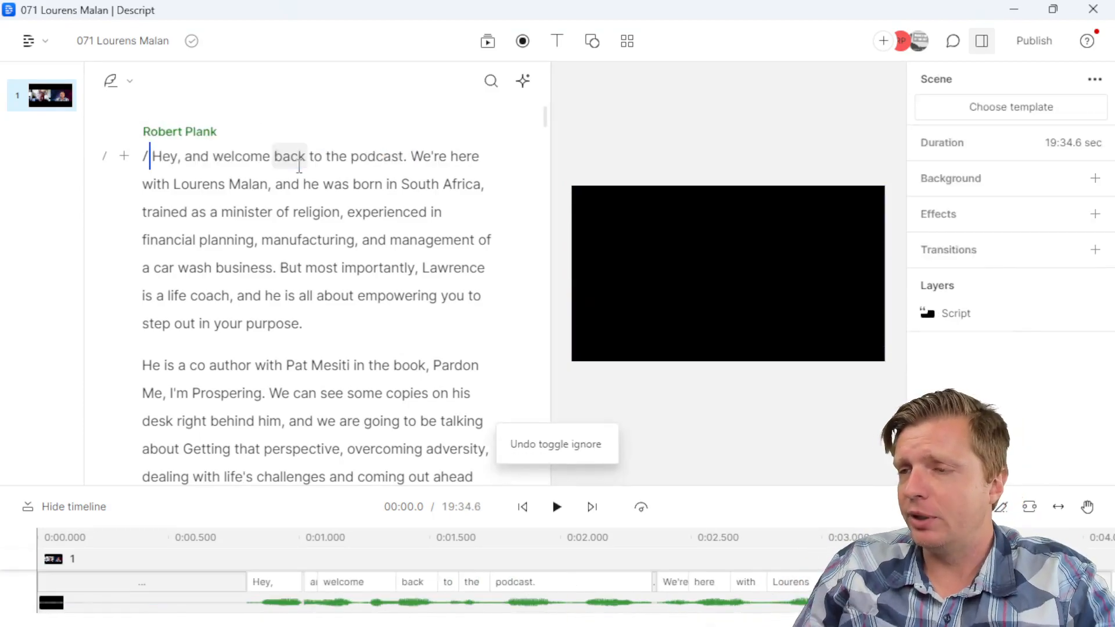
scroll(193, 302, down, 1)
scroll(192, 301, down, 10)
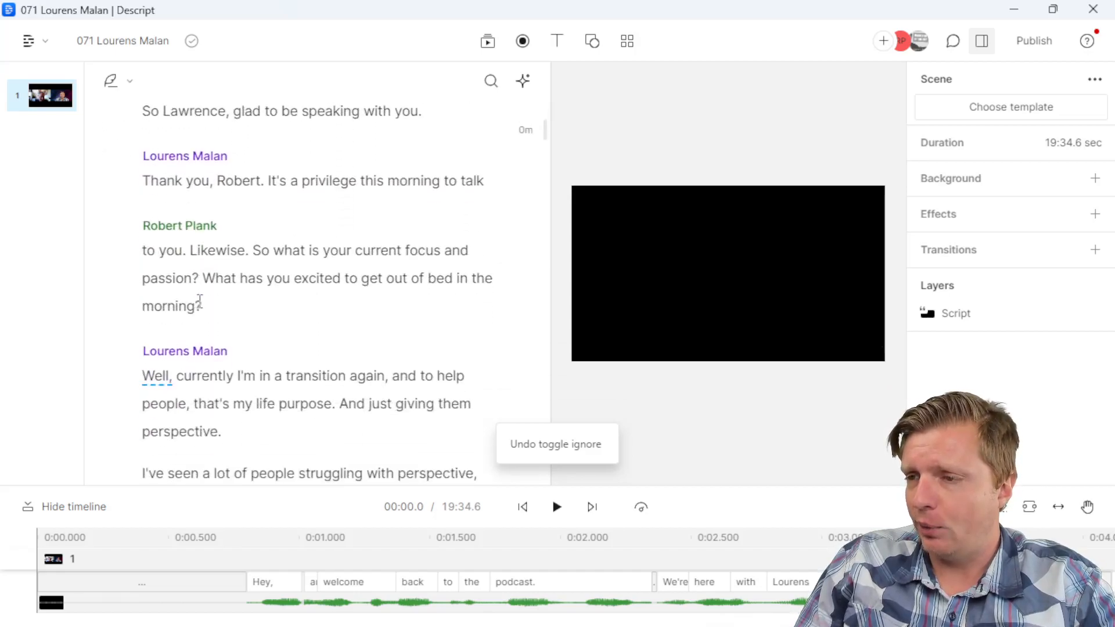
Step: Scroll to the closing remarks and correct both misspelled website mentions
click(269, 209)
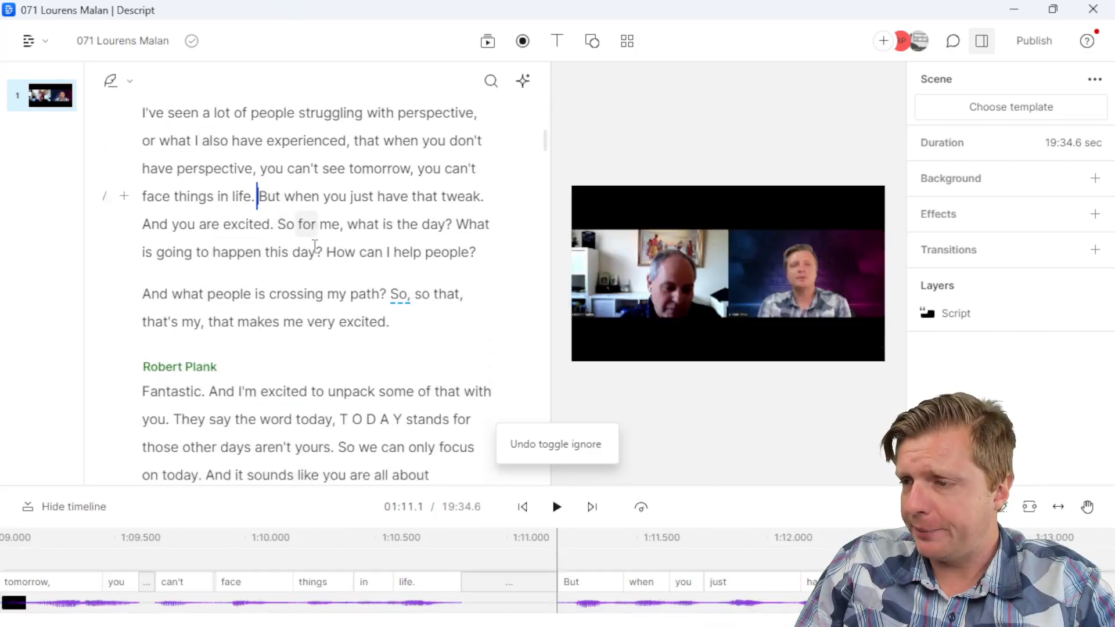
scroll(349, 247, down, 8)
drag(546, 157, 541, 482)
double_click(145, 227)
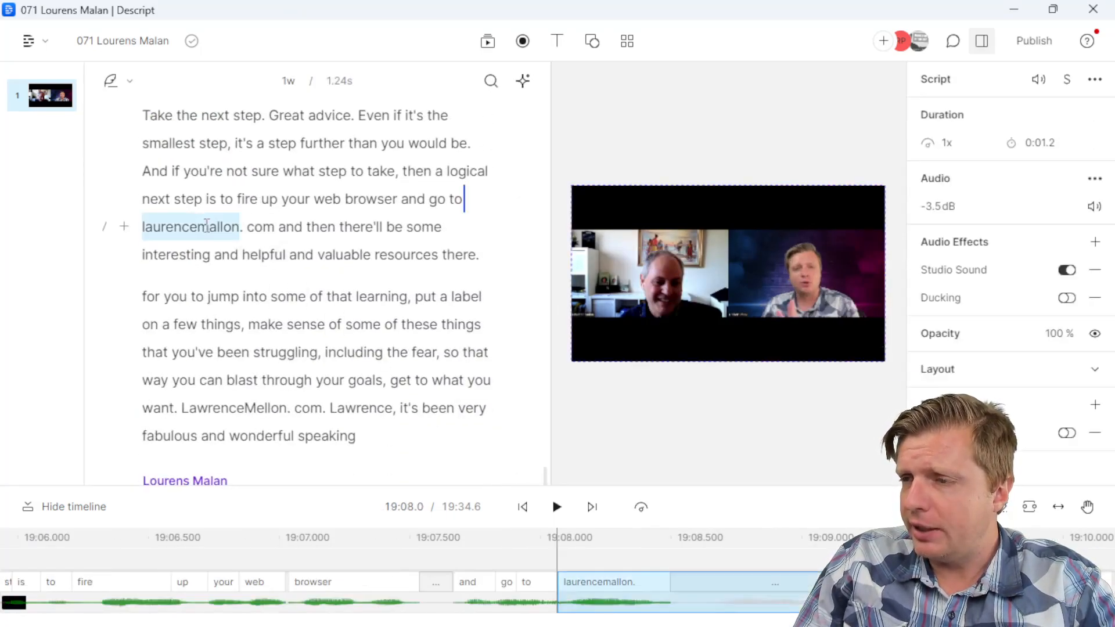
click(116, 194)
text(laurensmalan)
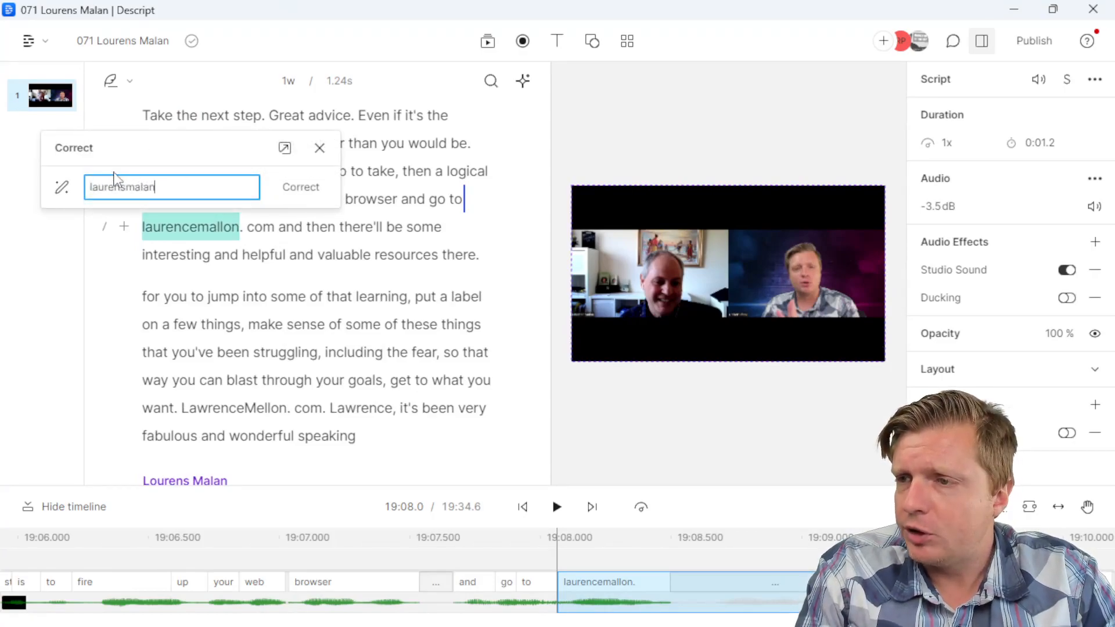
key(Return)
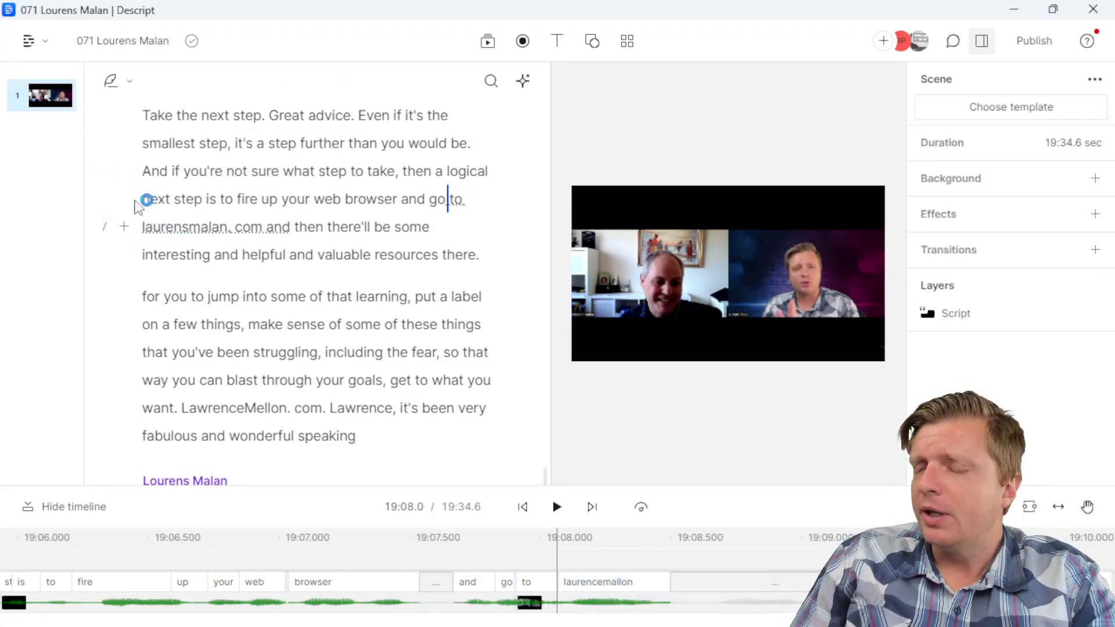
double_click(236, 408)
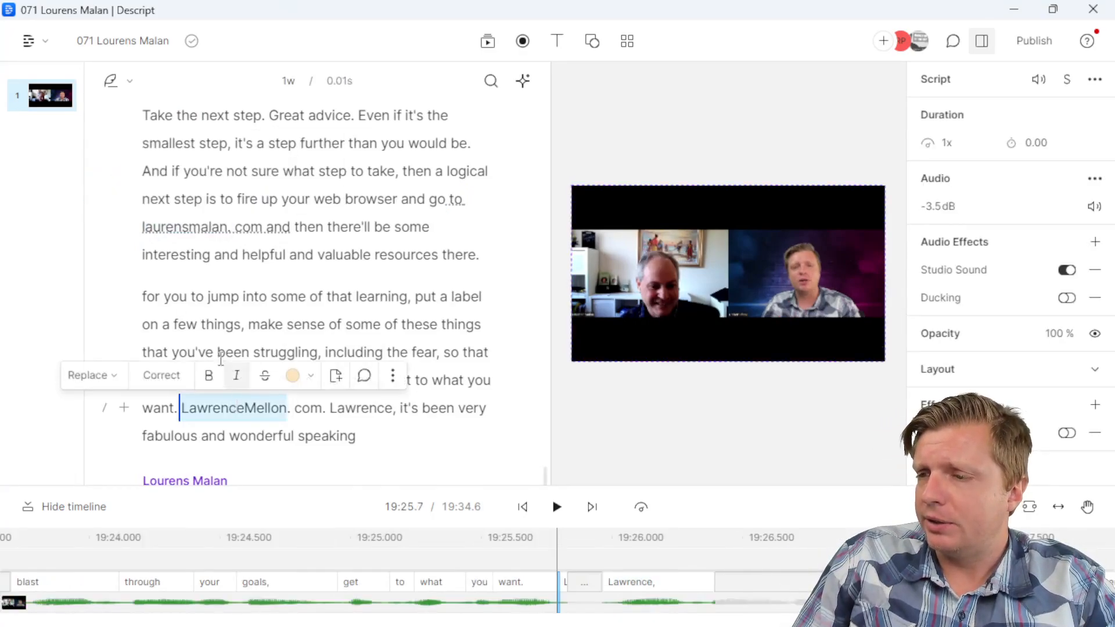
click(150, 376)
text(LaurensMalan)
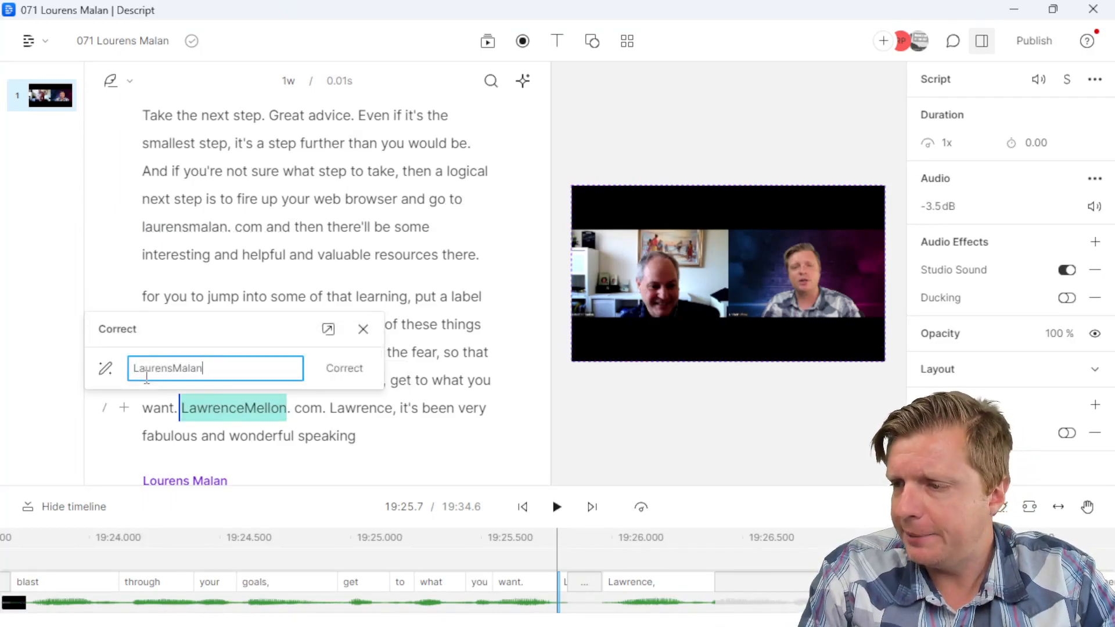
key(Return)
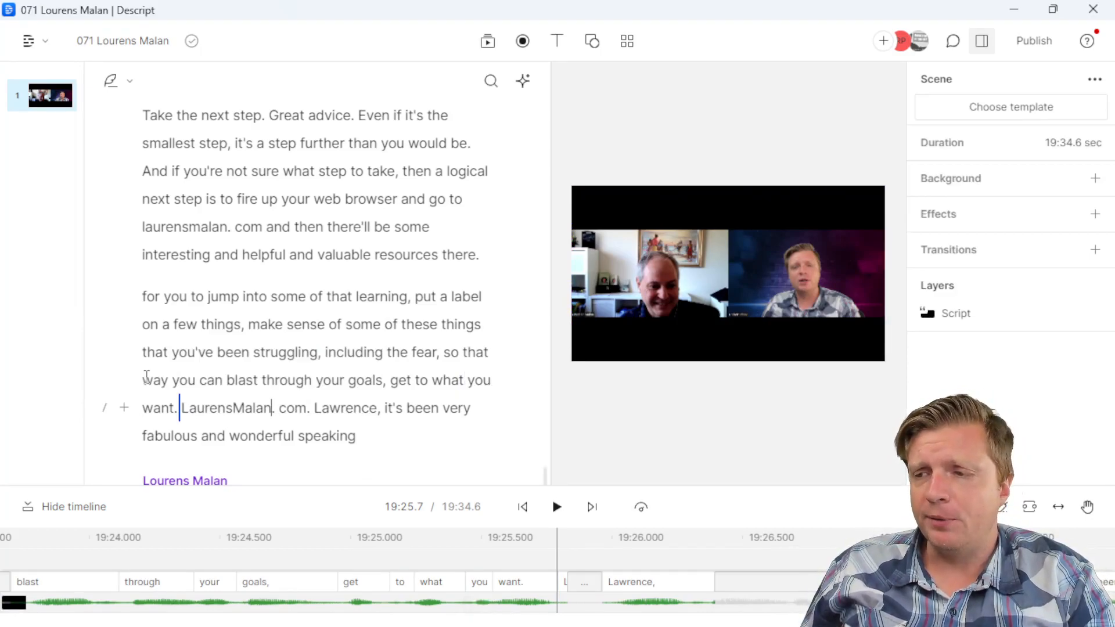
Step: Correct the guest's misspelled first name in the sign-off and scroll back to review
double_click(346, 408)
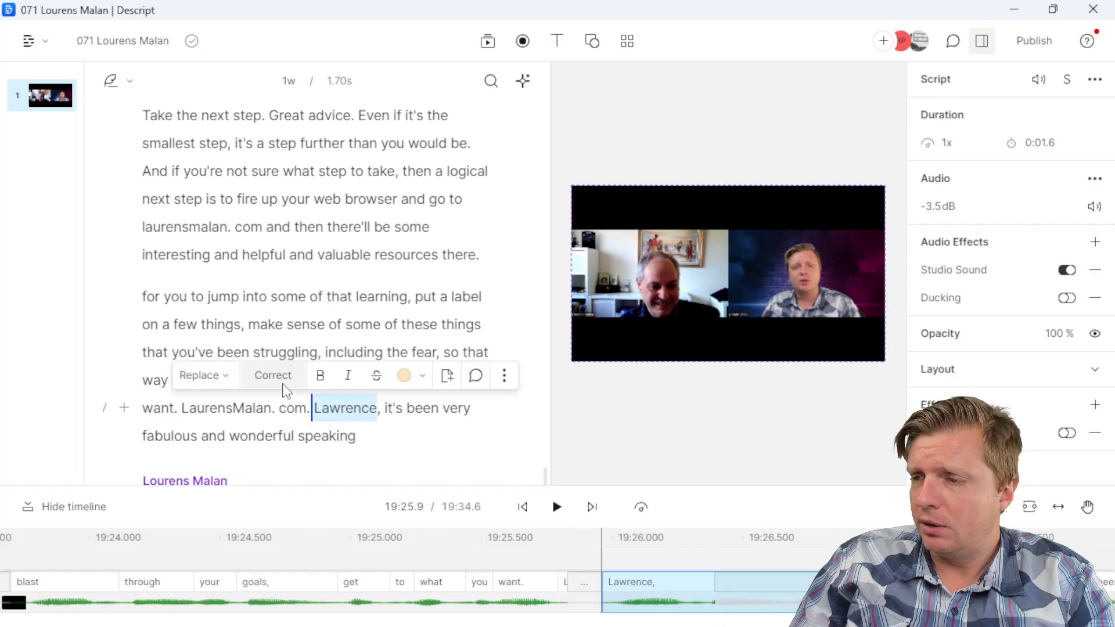
click(284, 385)
text(Laurens)
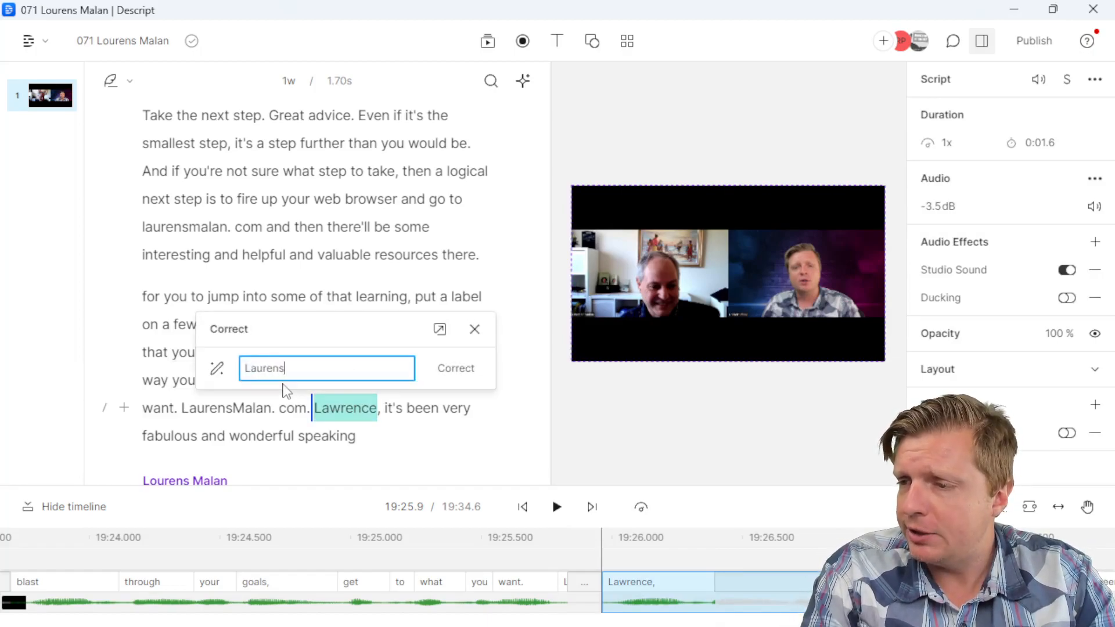
key(Return)
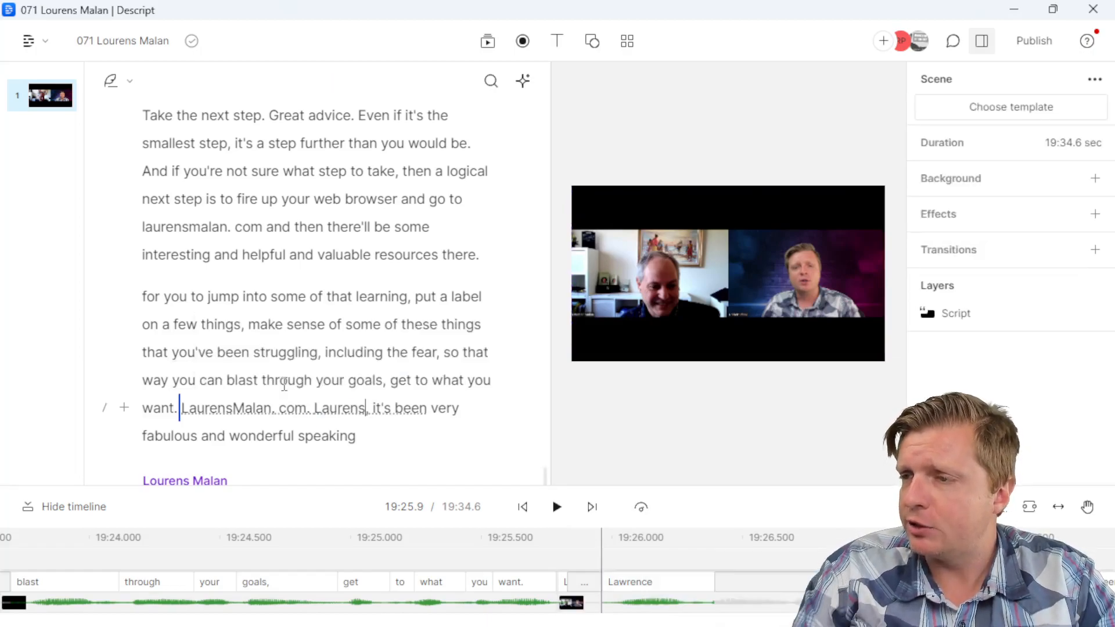
scroll(214, 293, up, 5)
scroll(265, 286, up, 5)
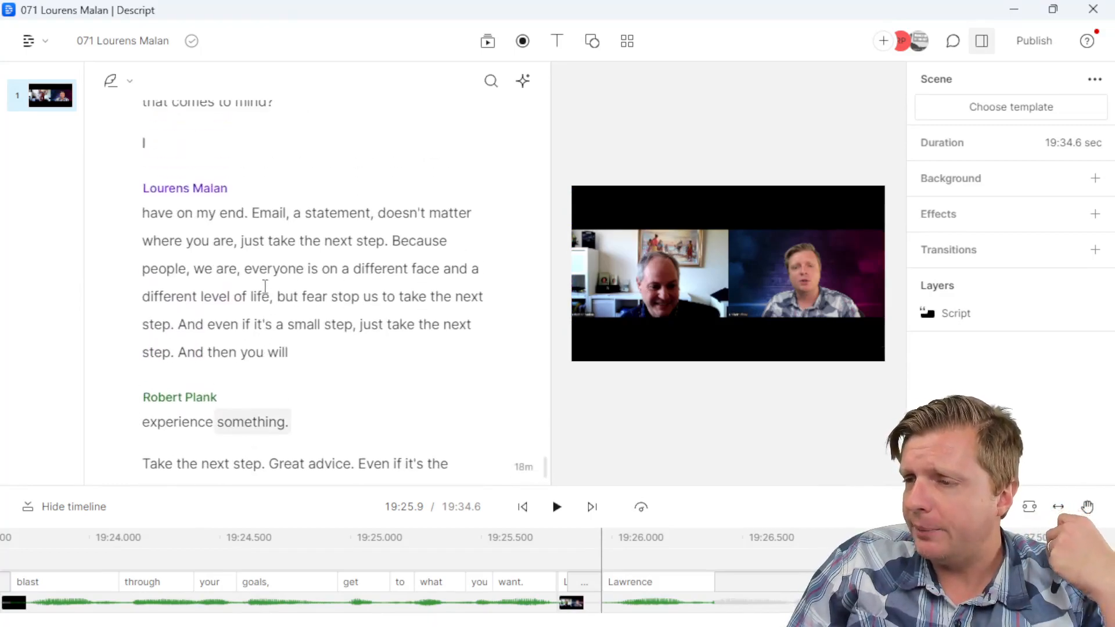
scroll(316, 256, up, 8)
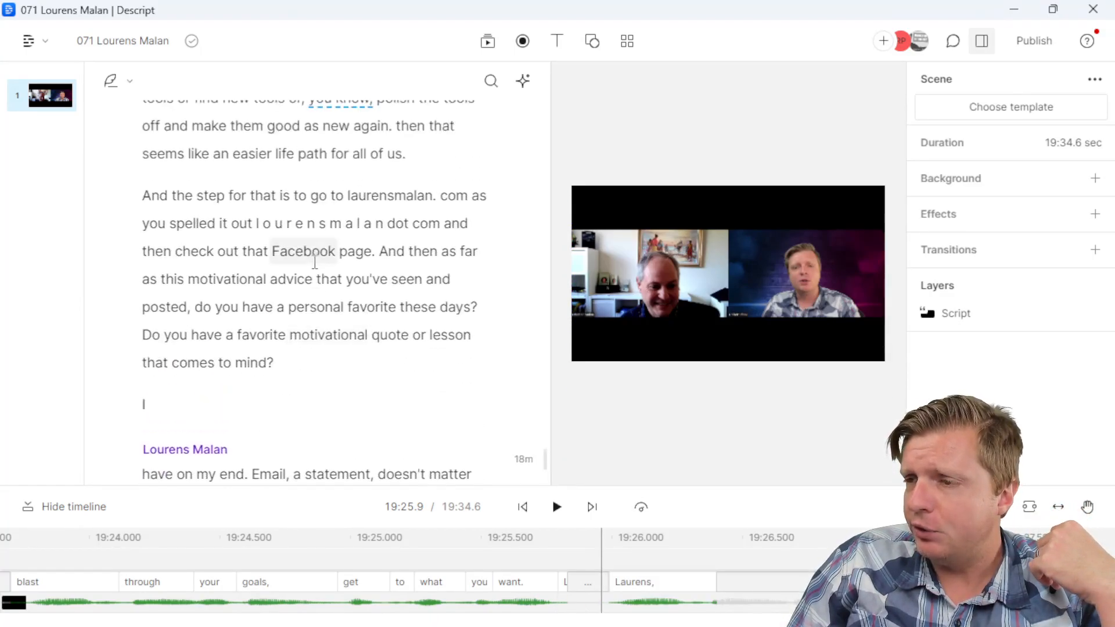
scroll(305, 260, down, 5)
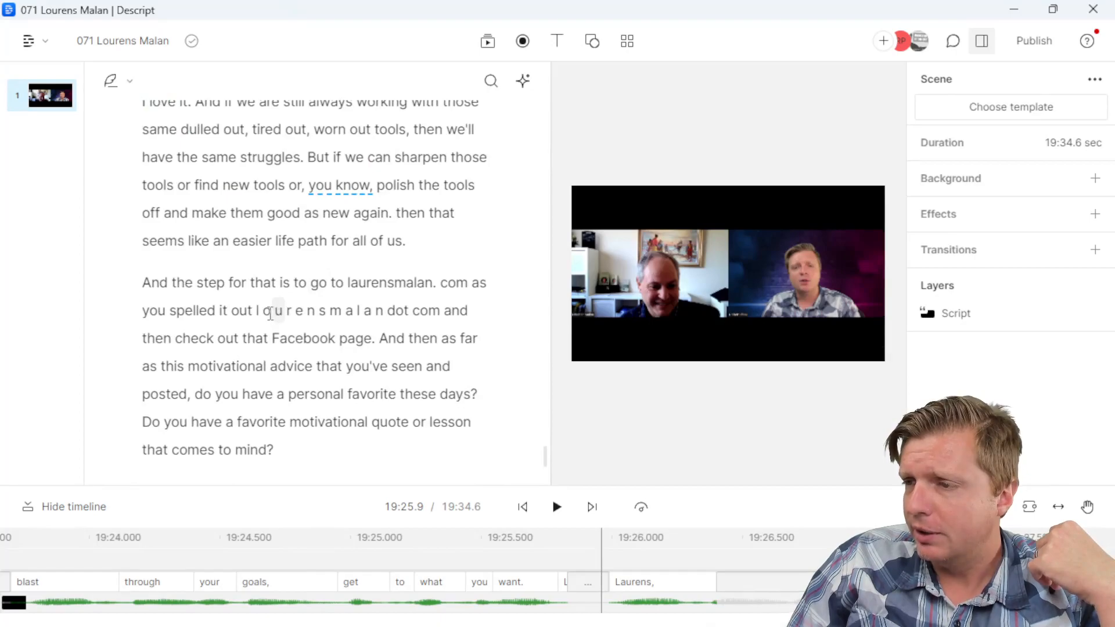
scroll(366, 308, up, 10)
scroll(366, 311, up, 15)
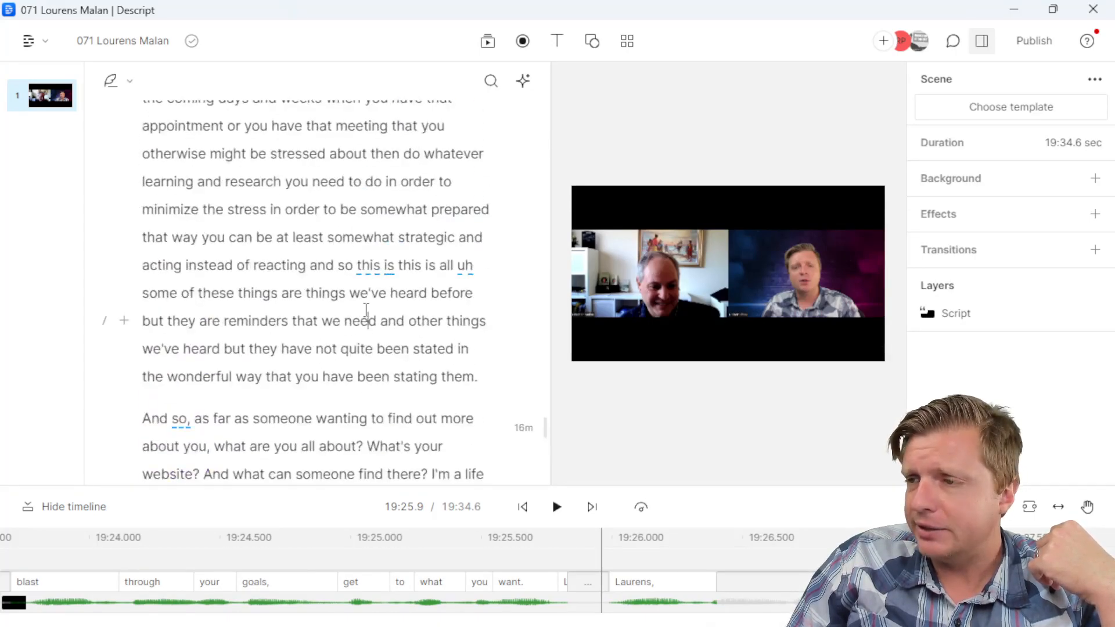
scroll(365, 314, down, 5)
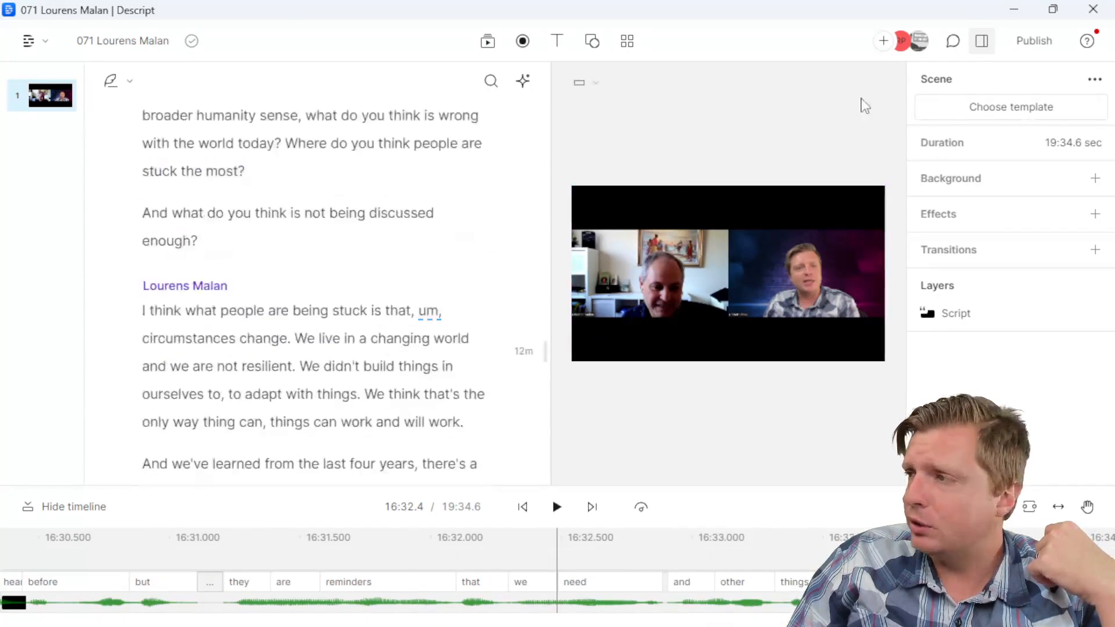
Step: Look through the file export's Audio, Subtitles and Video options
click(1031, 47)
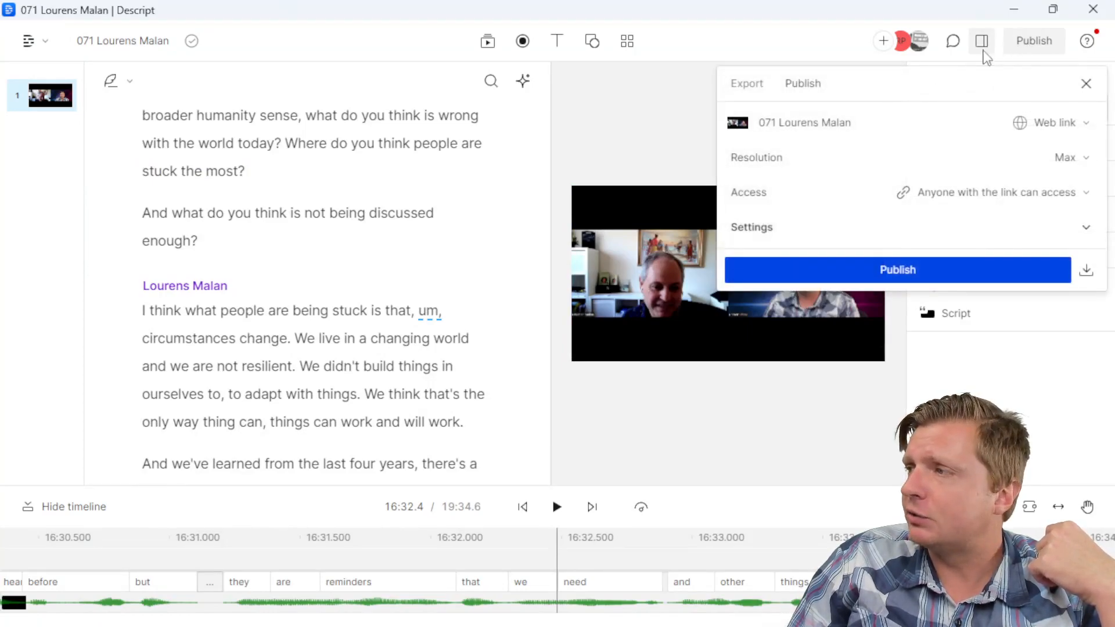
click(747, 83)
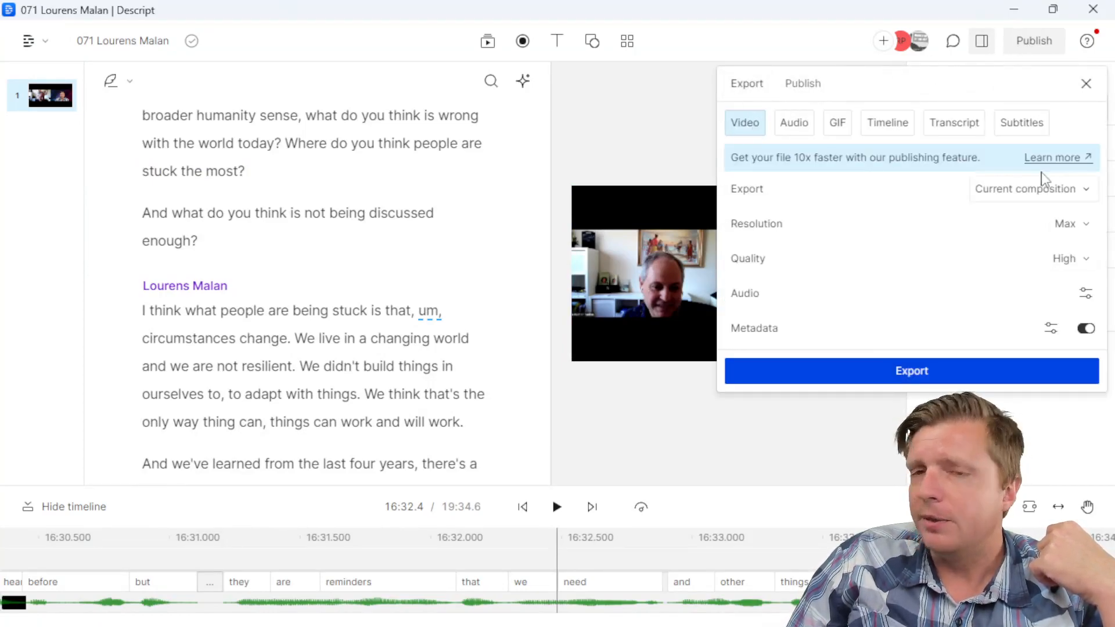
click(795, 123)
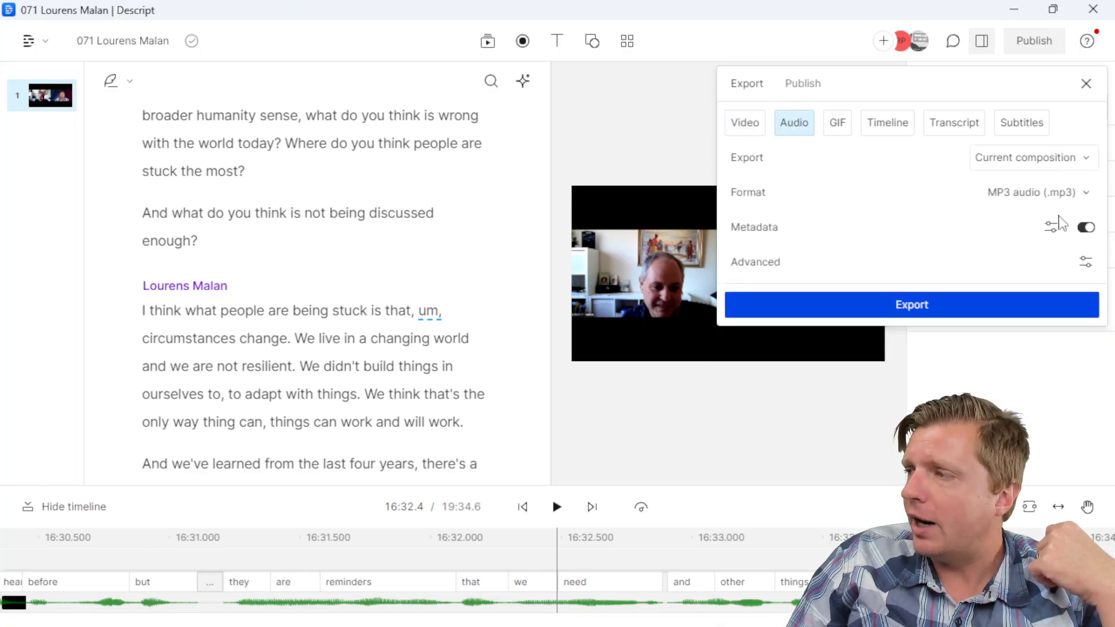
click(1013, 124)
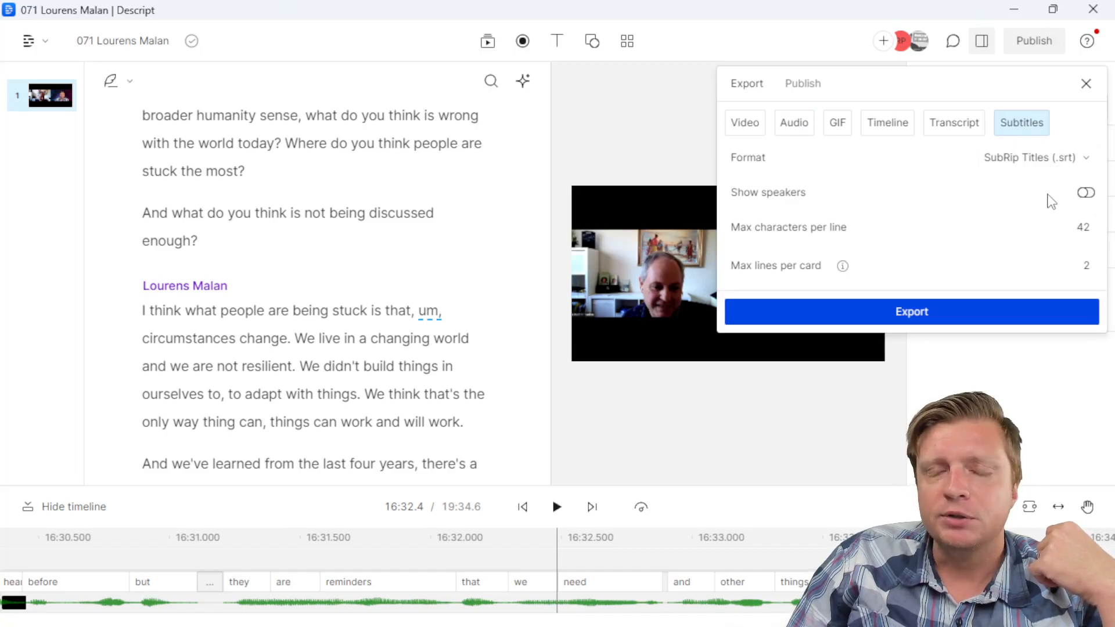
click(755, 123)
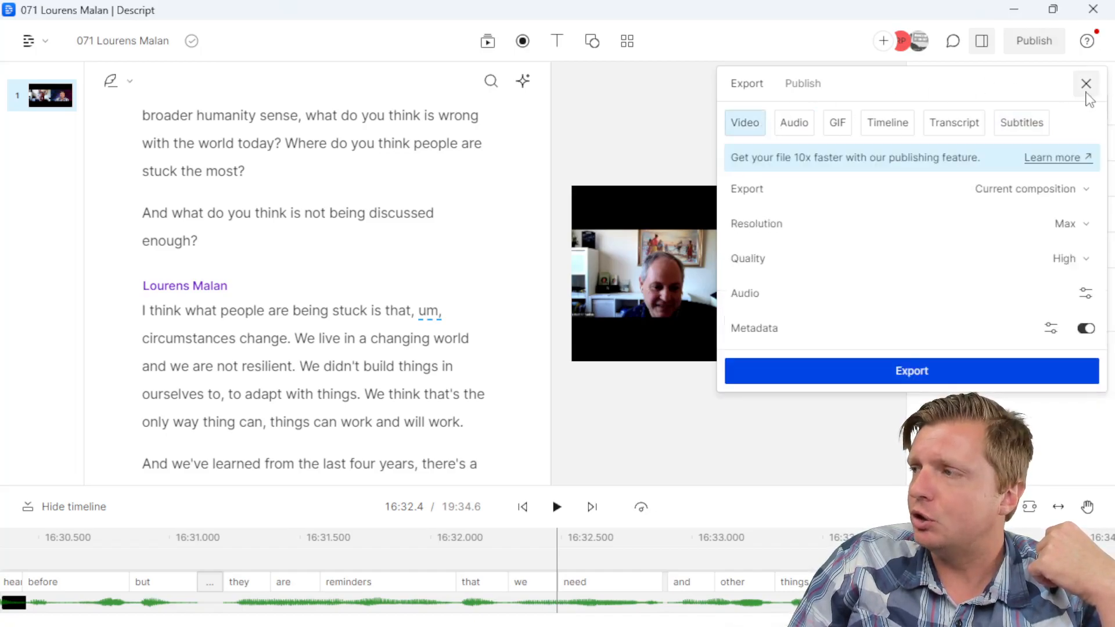
Step: Close the export panel without exporting and drag the Google Docs notes window over Descript
click(1085, 84)
click(274, 244)
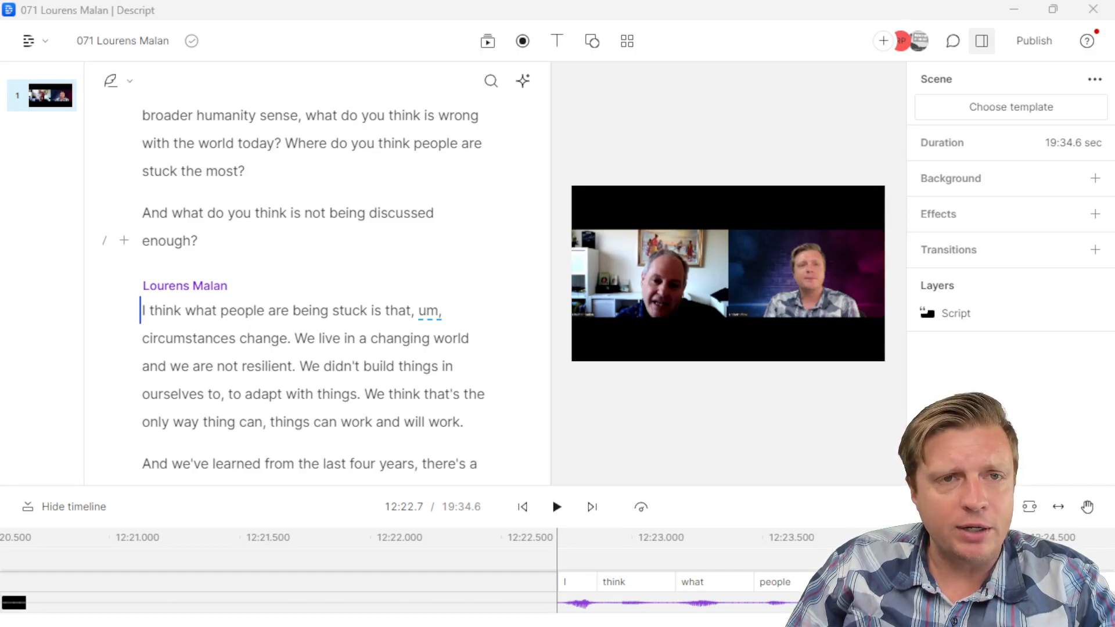
drag(0, 145, 569, 152)
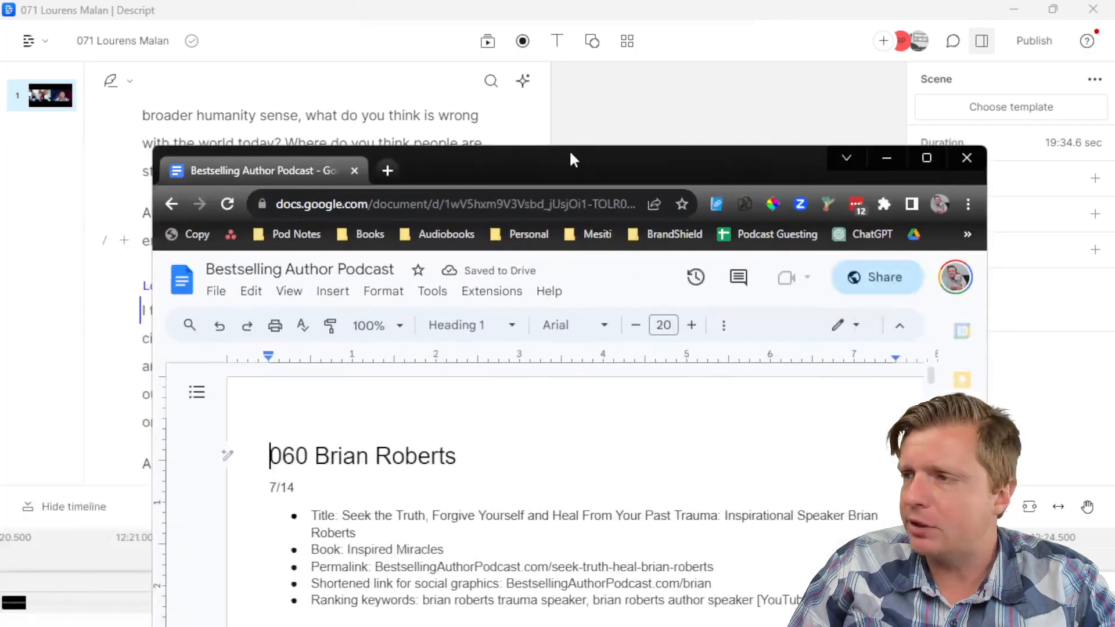
Step: Maximize the notes window, jump to the end, and review episode 070's title, permalink and 9/15 date
double_click(569, 153)
click(368, 357)
key(ctrl+End)
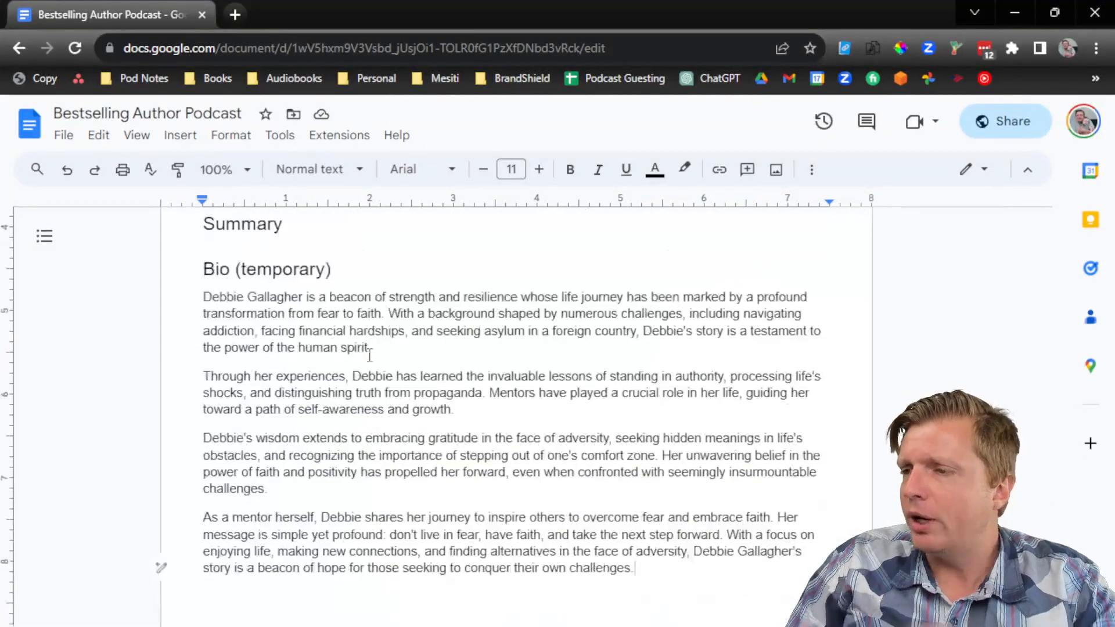
scroll(369, 356, up, 10)
click(387, 383)
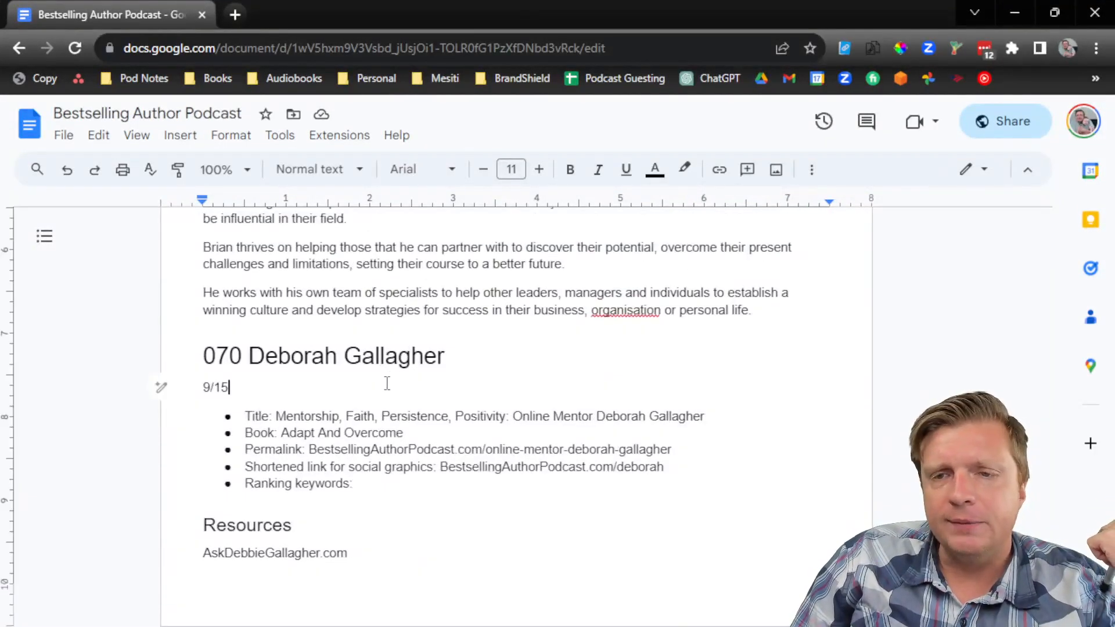
scroll(372, 395, down, 1)
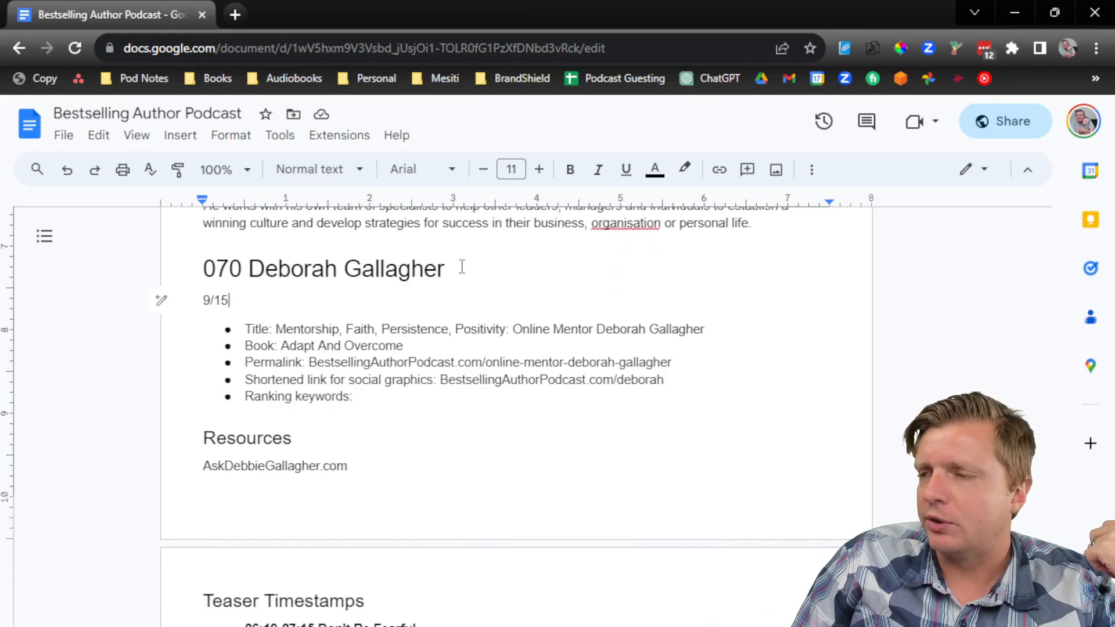
drag(281, 330, 709, 329)
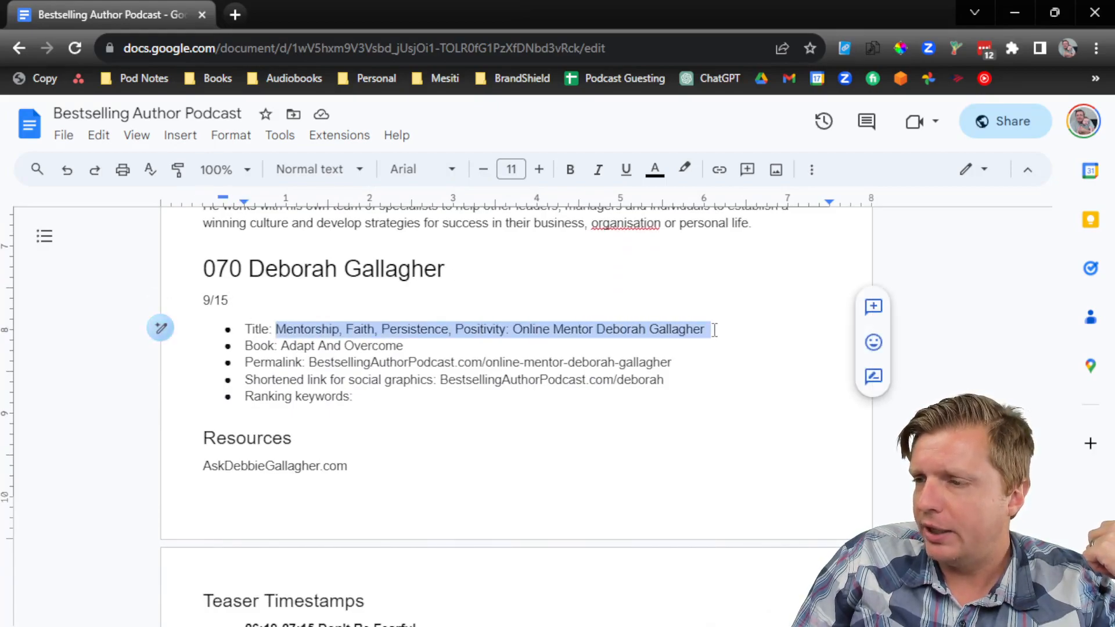
drag(672, 362, 493, 370)
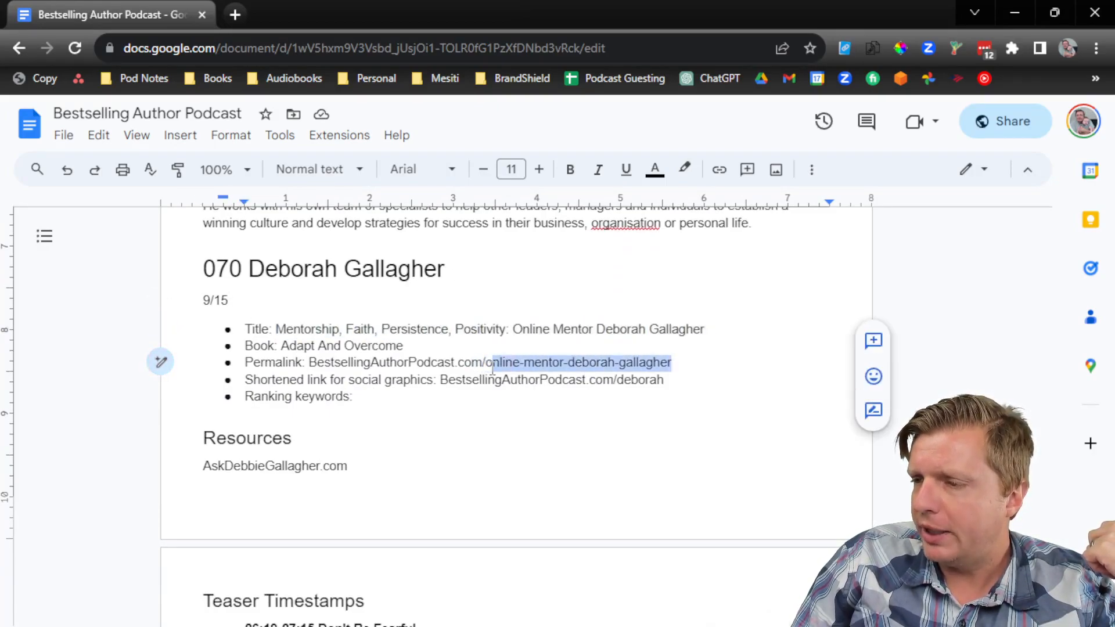
drag(228, 299, 203, 303)
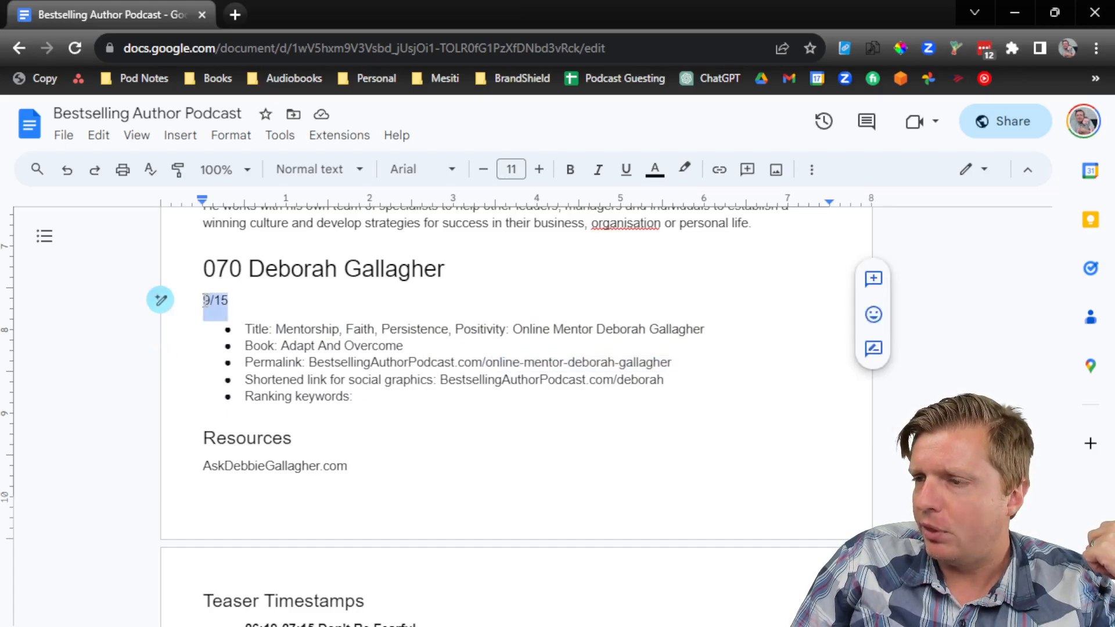
Step: Remove the trailing space after episode 070's summary
scroll(224, 312, down, 3)
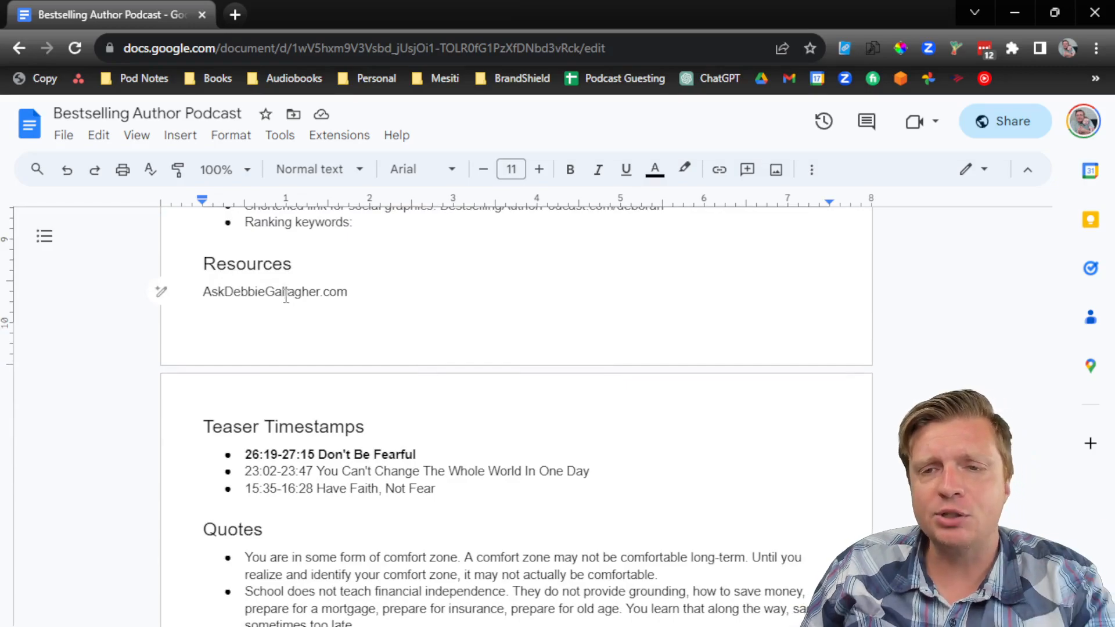
scroll(296, 299, down, 2)
scroll(299, 311, up, 9)
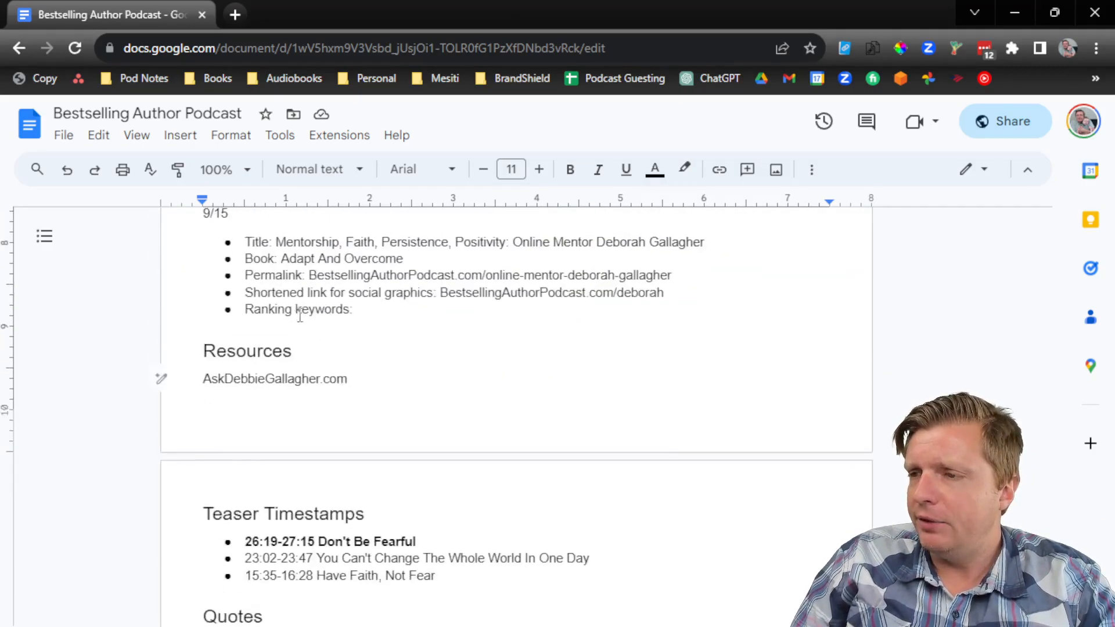
scroll(306, 325, up, 4)
drag(203, 309, 560, 592)
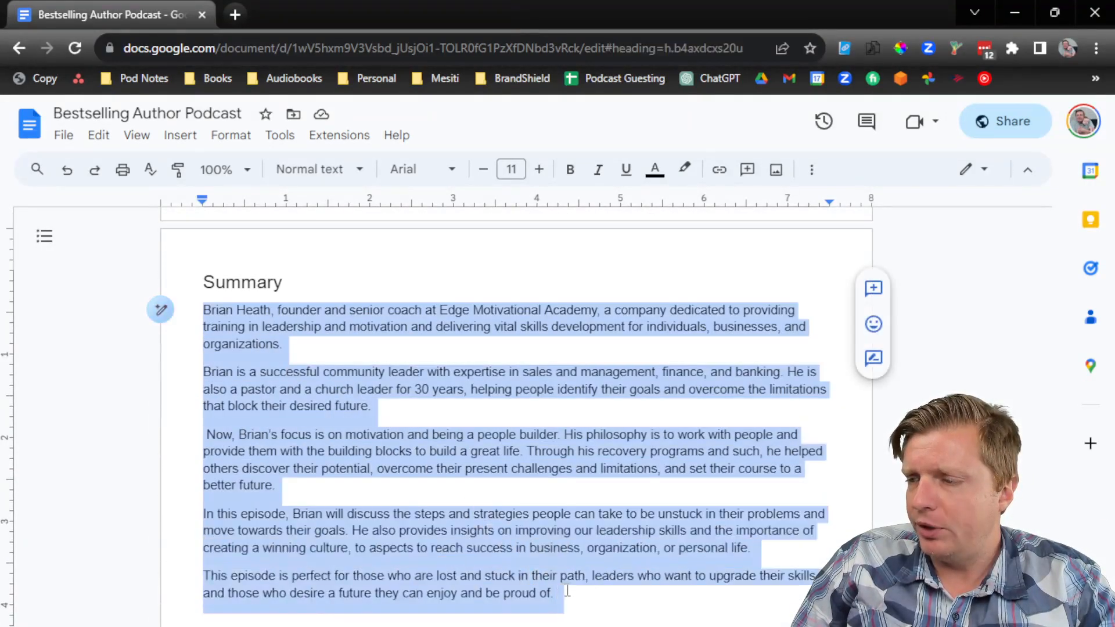
click(573, 590)
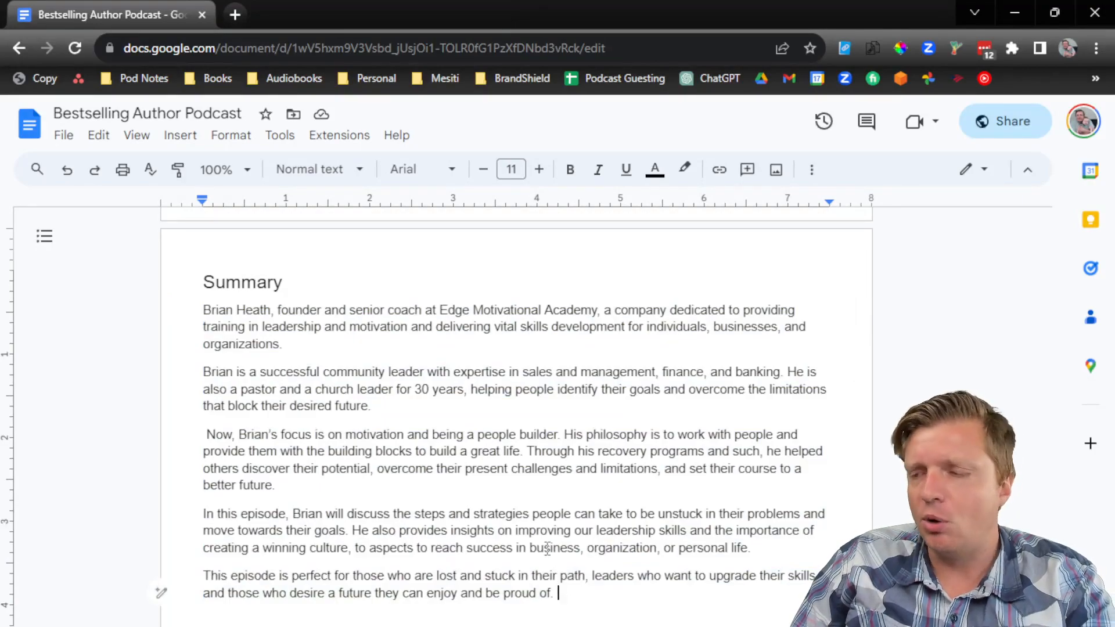
key(BackSpace)
key(BackSpace)
Step: Review the email text, then scroll down to episode 070's Teaser Timestamps and Quotes
scroll(543, 540, down, 2)
scroll(531, 486, down, 4)
scroll(464, 465, up, 15)
scroll(451, 458, up, 20)
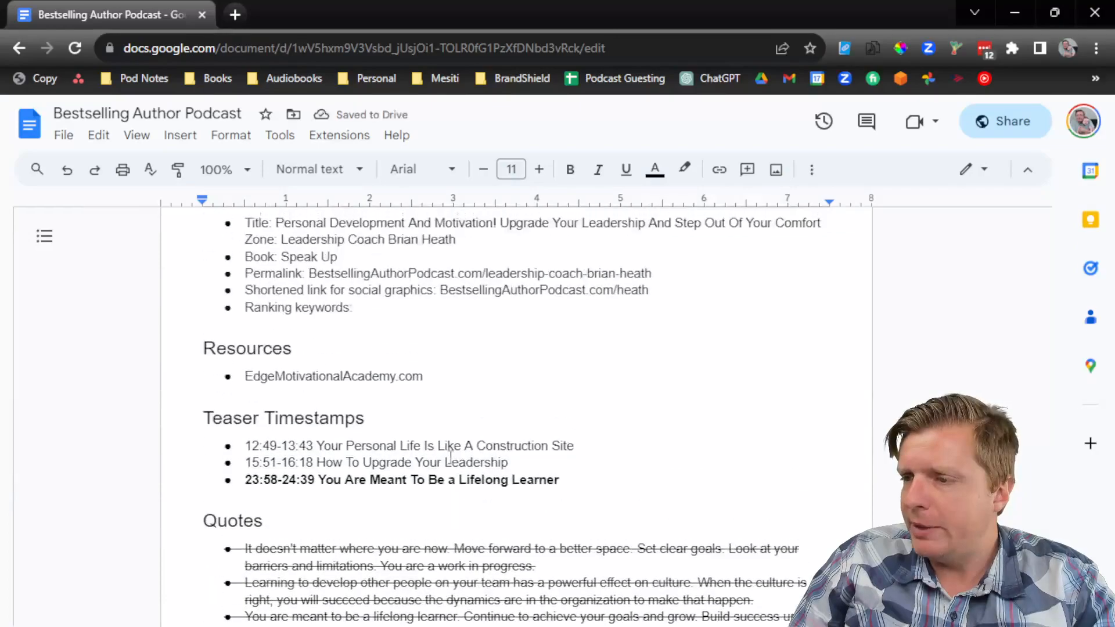
scroll(451, 457, up, 3)
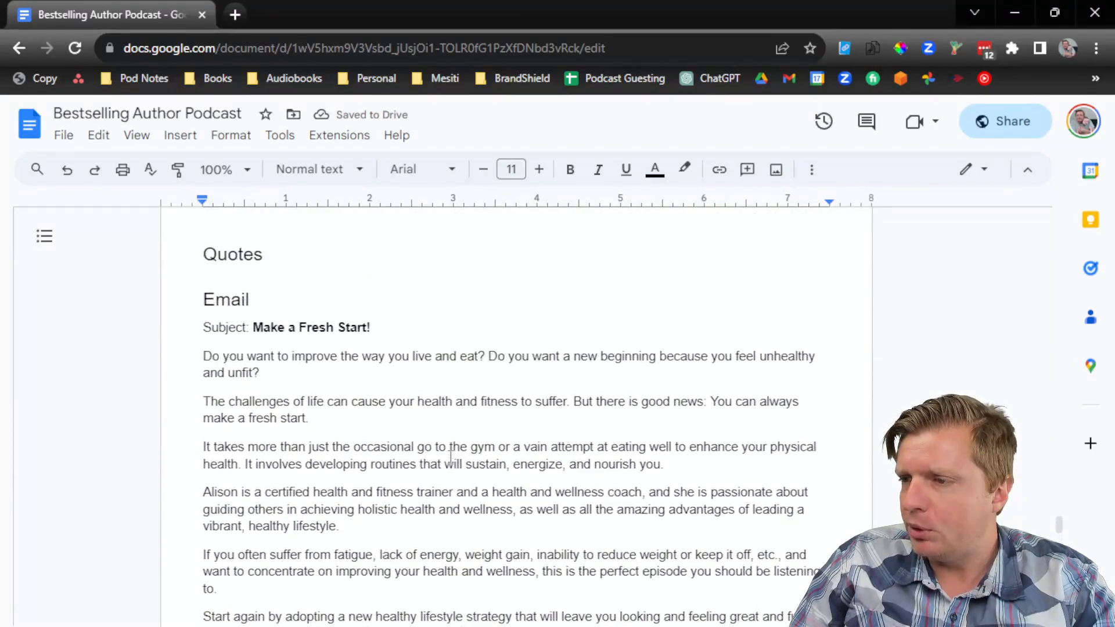
scroll(451, 458, down, 2)
drag(211, 240, 656, 549)
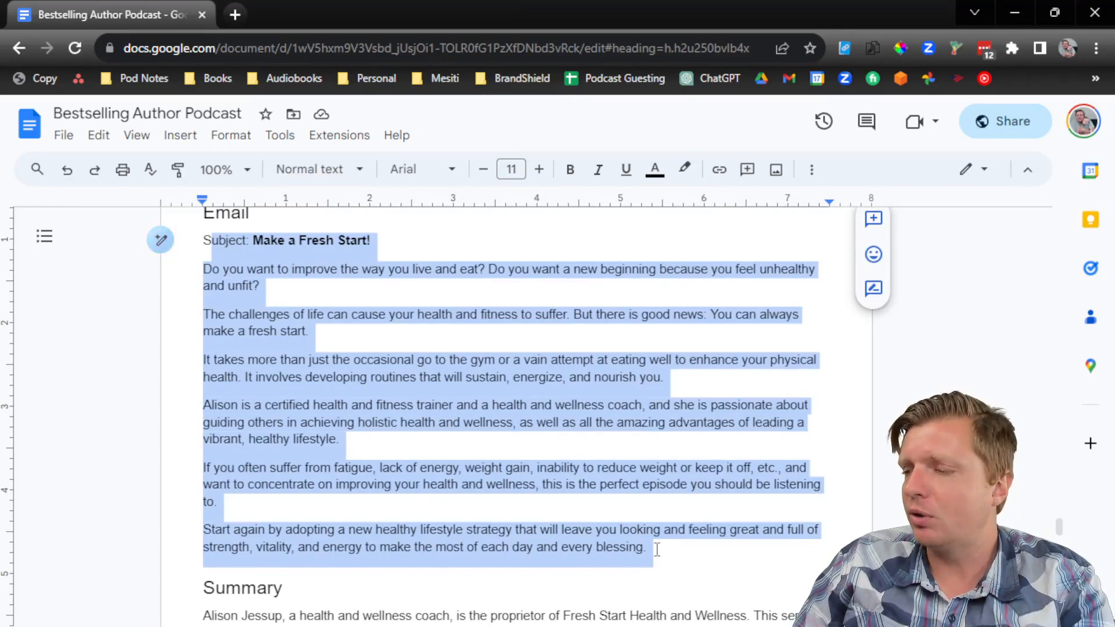
click(672, 551)
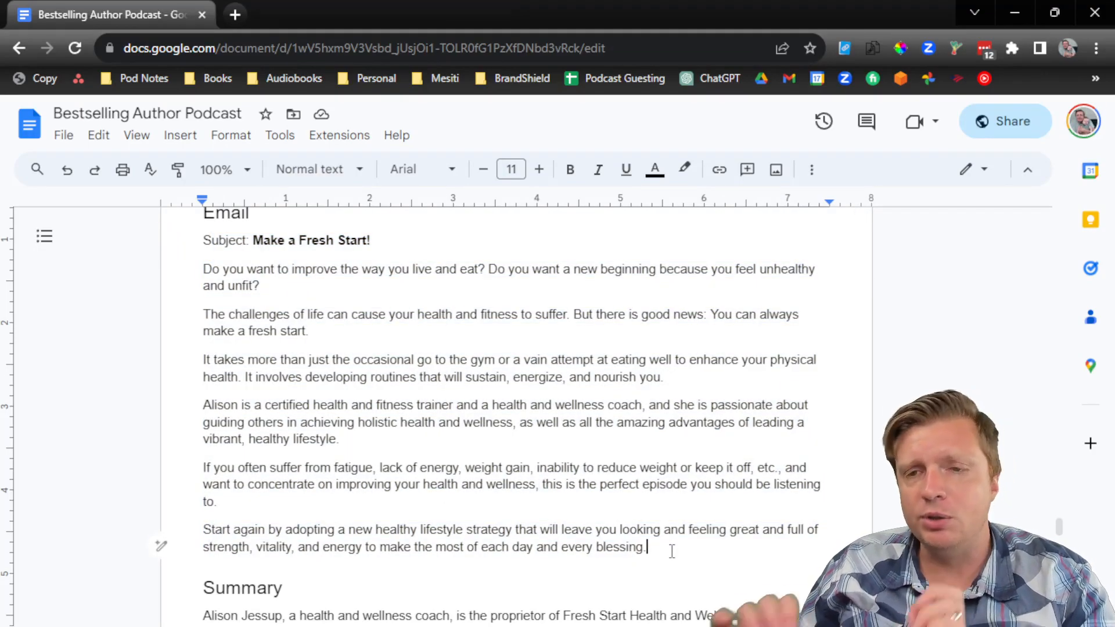
scroll(673, 540, down, 15)
scroll(674, 536, down, 15)
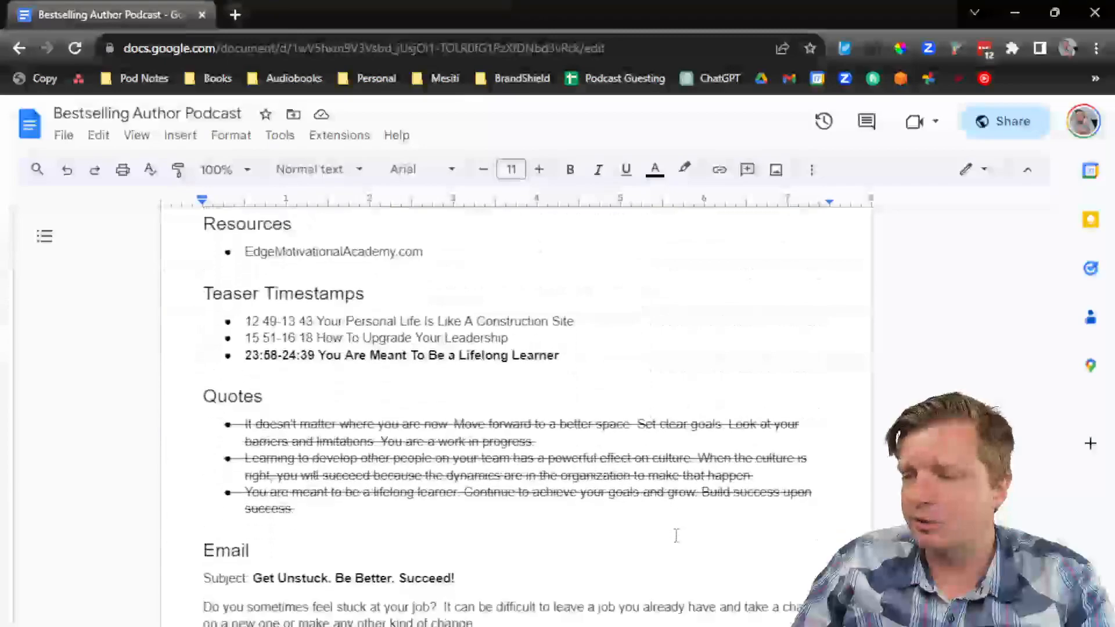
scroll(676, 535, down, 10)
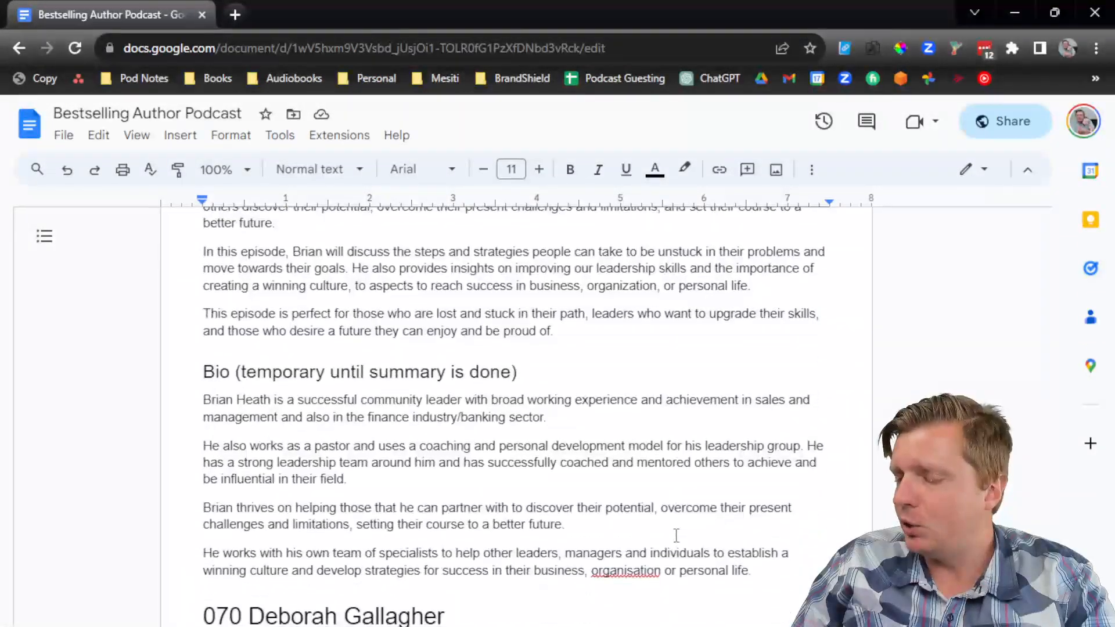
scroll(676, 535, down, 3)
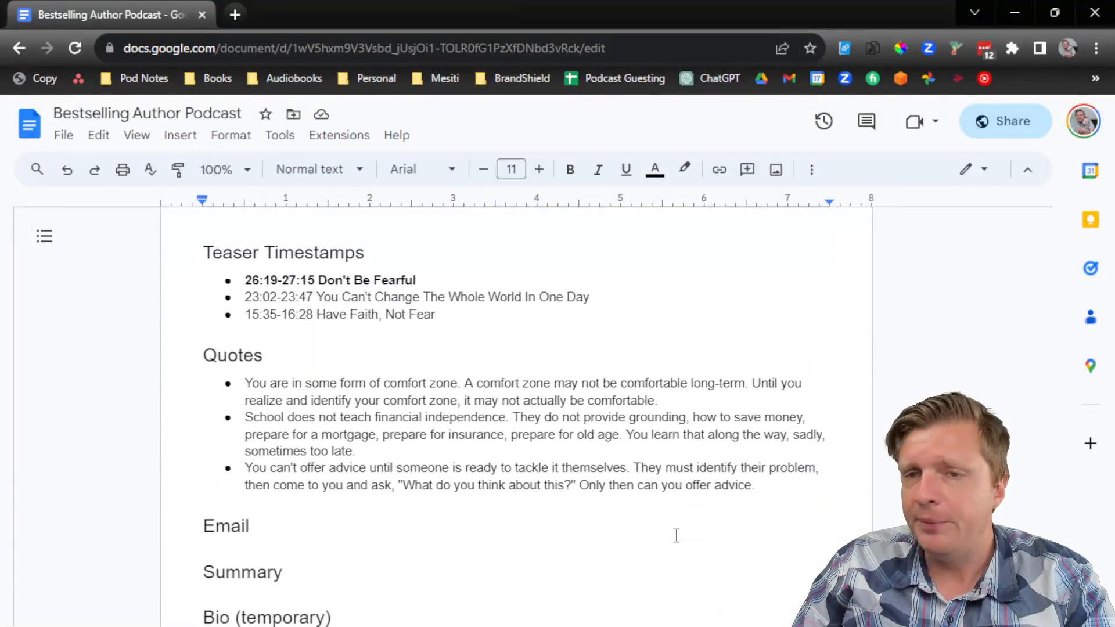
click(295, 252)
click(273, 355)
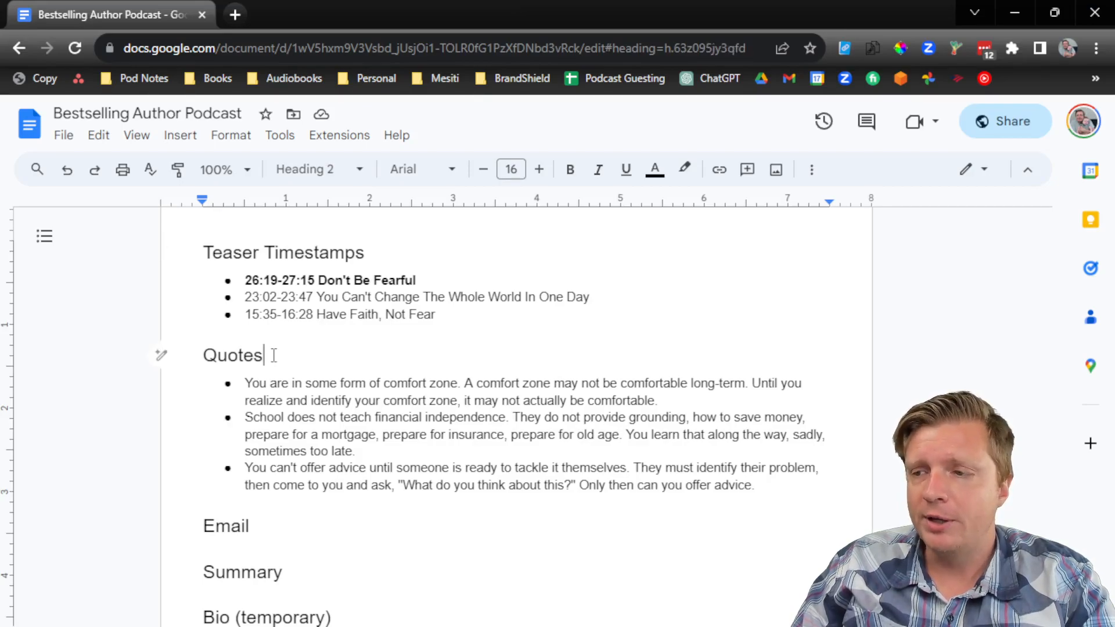
click(473, 400)
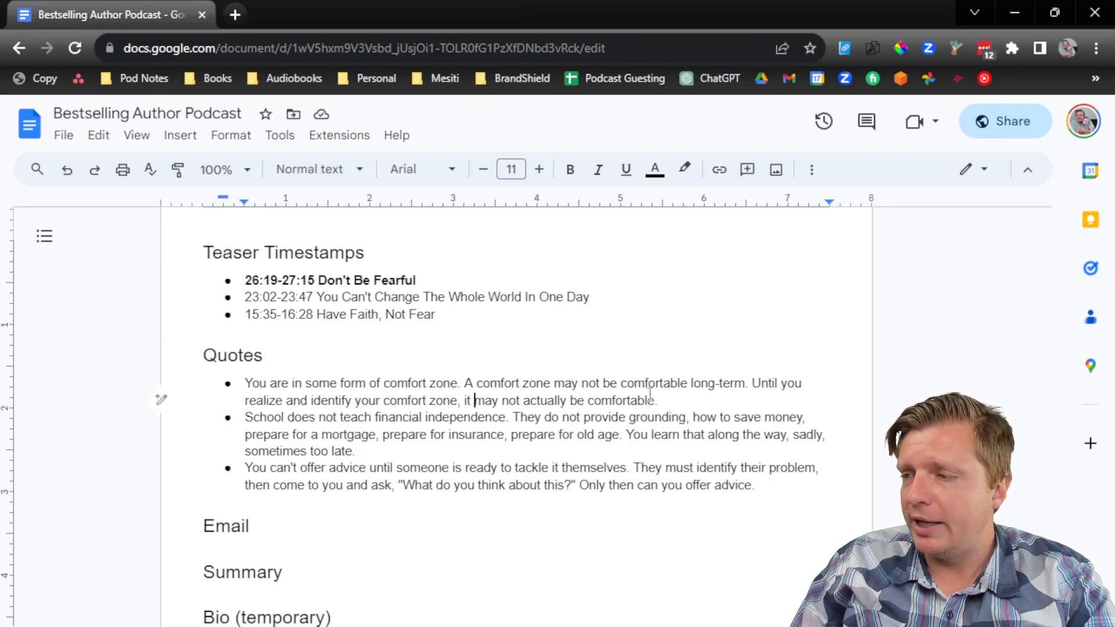
drag(658, 400, 245, 385)
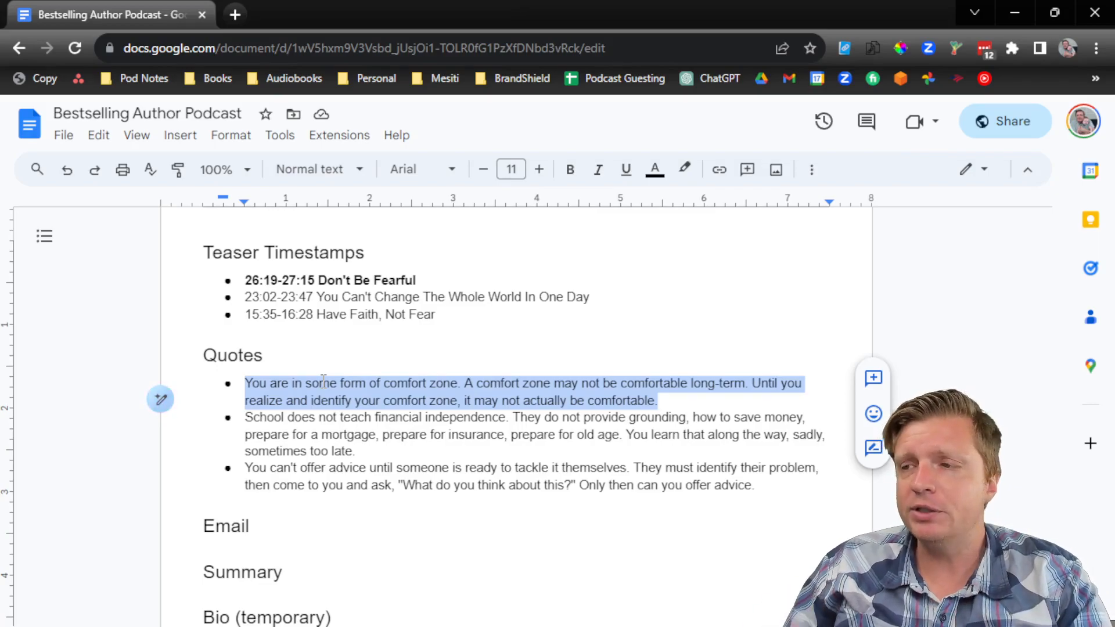
drag(414, 280, 245, 280)
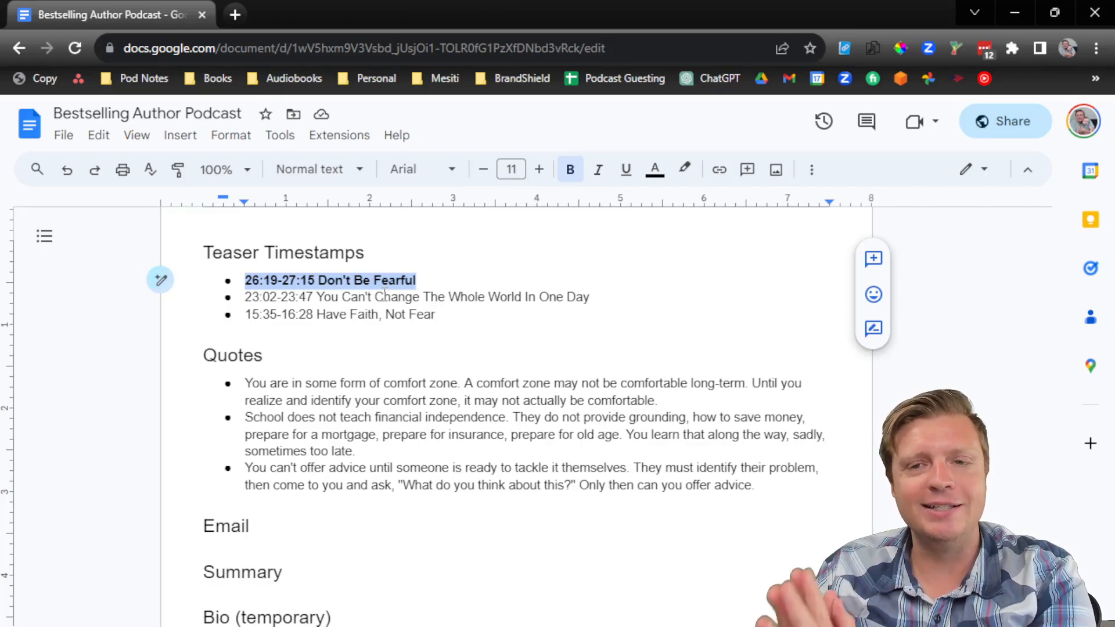
scroll(290, 323, up, 5)
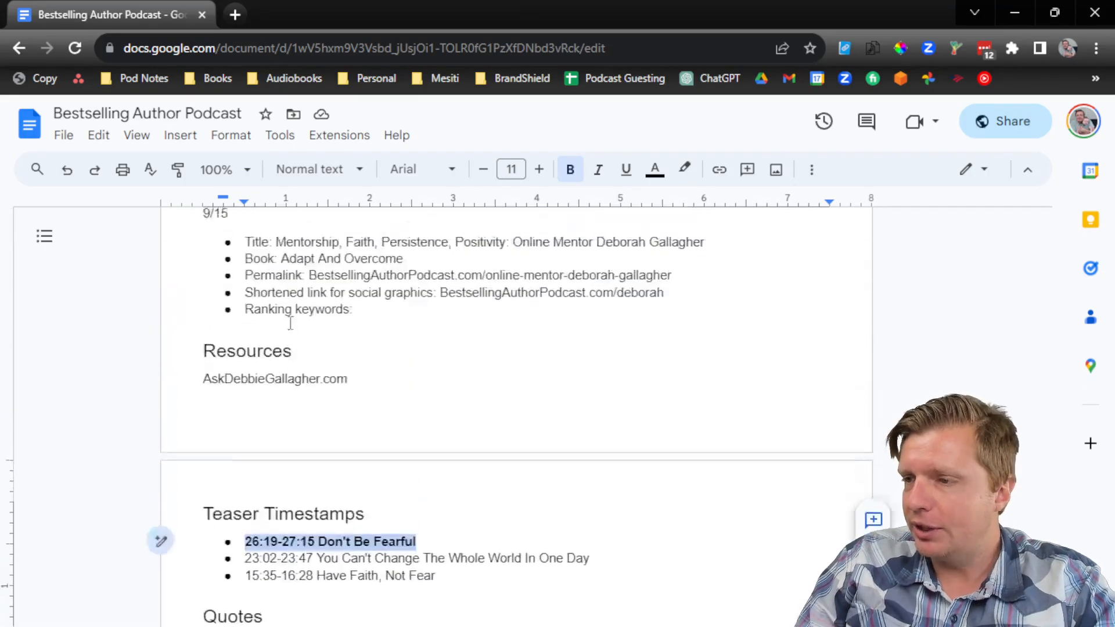
scroll(290, 323, down, 2)
click(314, 279)
double_click(271, 265)
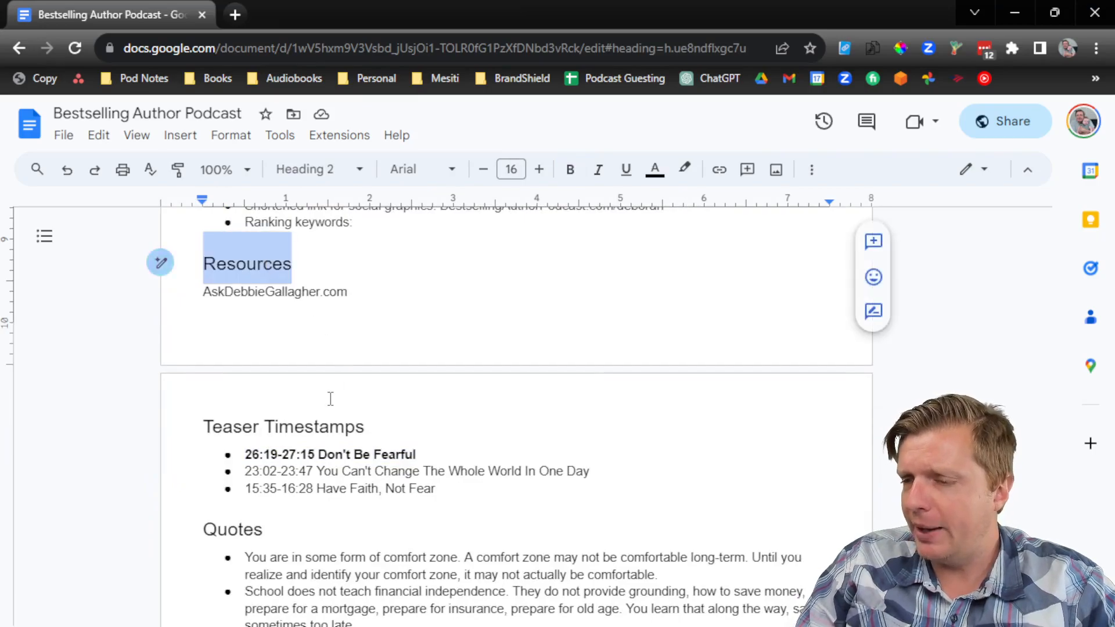
scroll(265, 306, down, 10)
Step: Add a new line below the bio and type the 071 title with the guest's name
click(696, 458)
key(Return)
text(07)
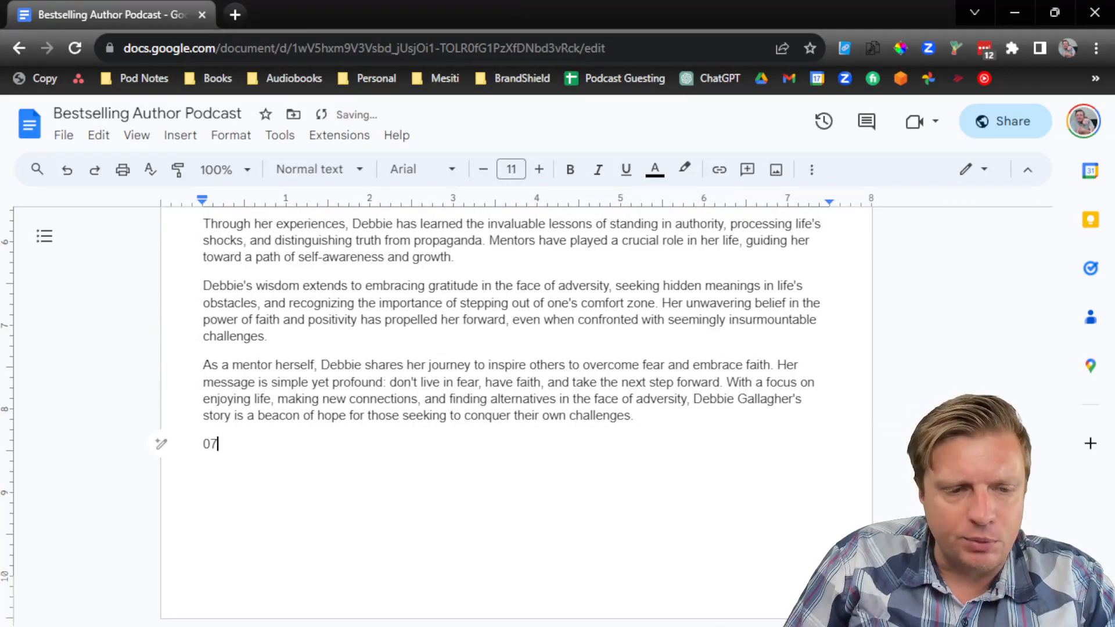
key(alt+Tab)
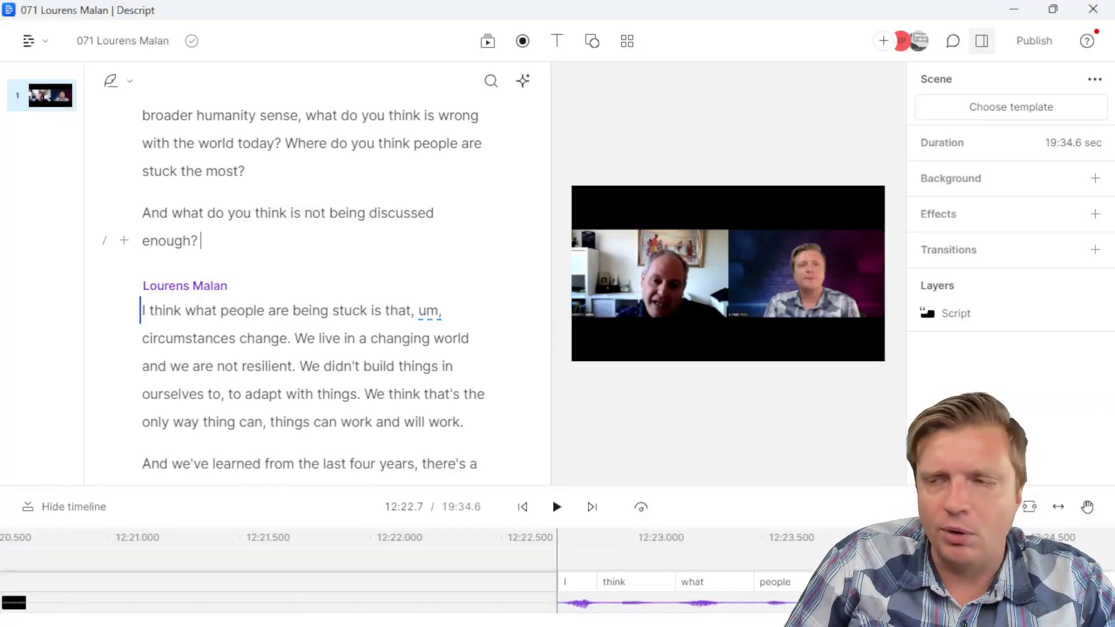
key(alt+Tab)
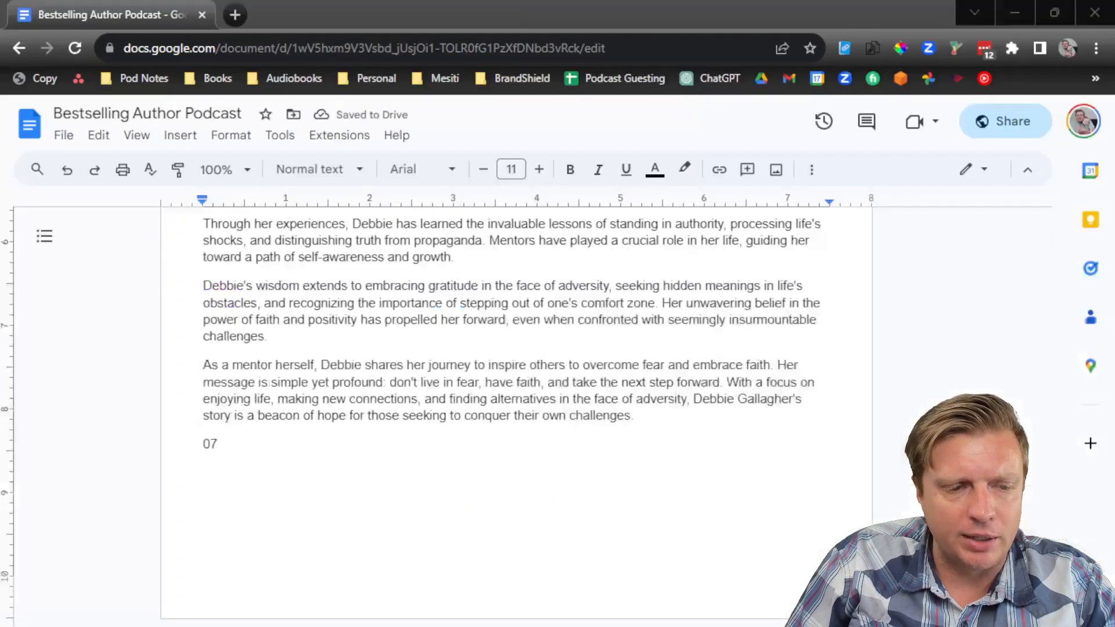
text(1 Lourens Mala)
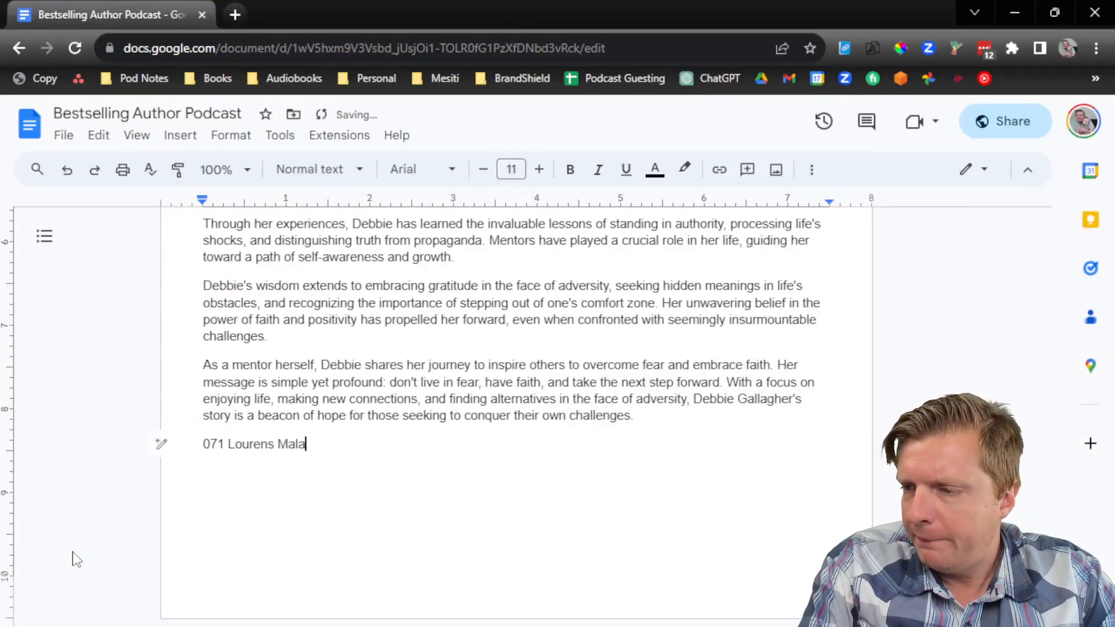
Step: Style the 071 title as Heading 1, close the outline panel, and start a new paragraph
click(317, 169)
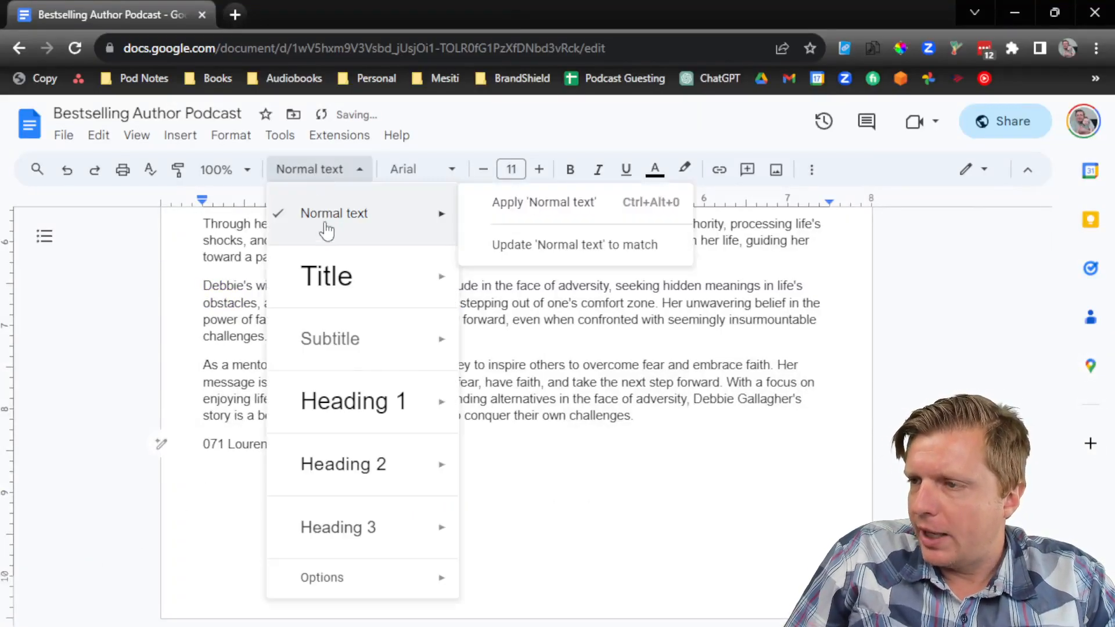
click(324, 402)
click(44, 236)
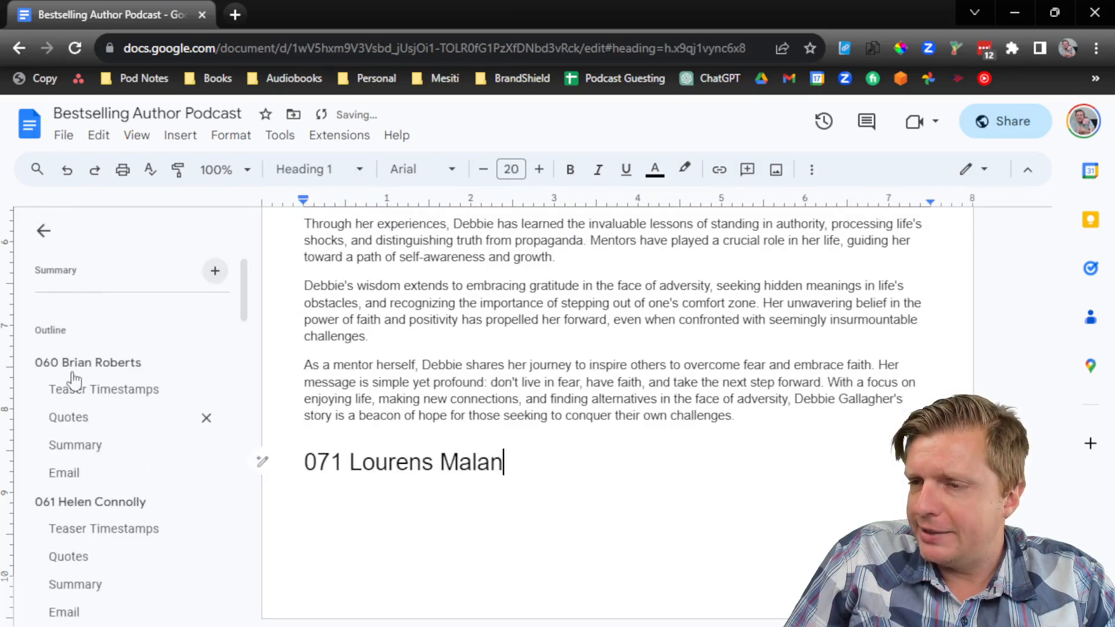
click(44, 232)
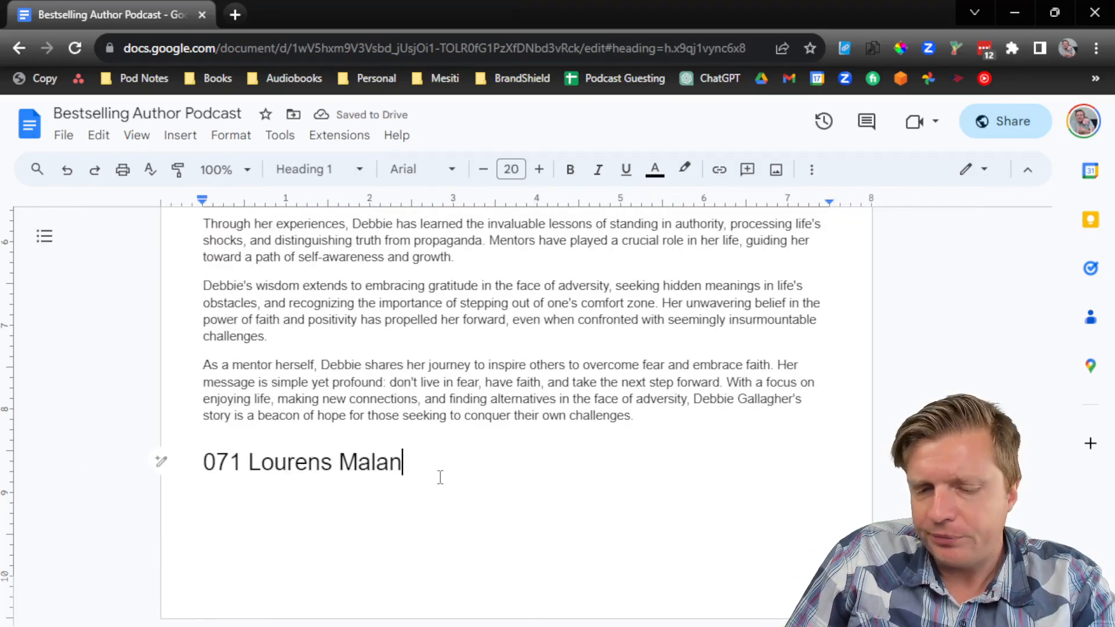
key(Return)
scroll(441, 478, up, 15)
scroll(435, 453, up, 2)
scroll(440, 475, down, 15)
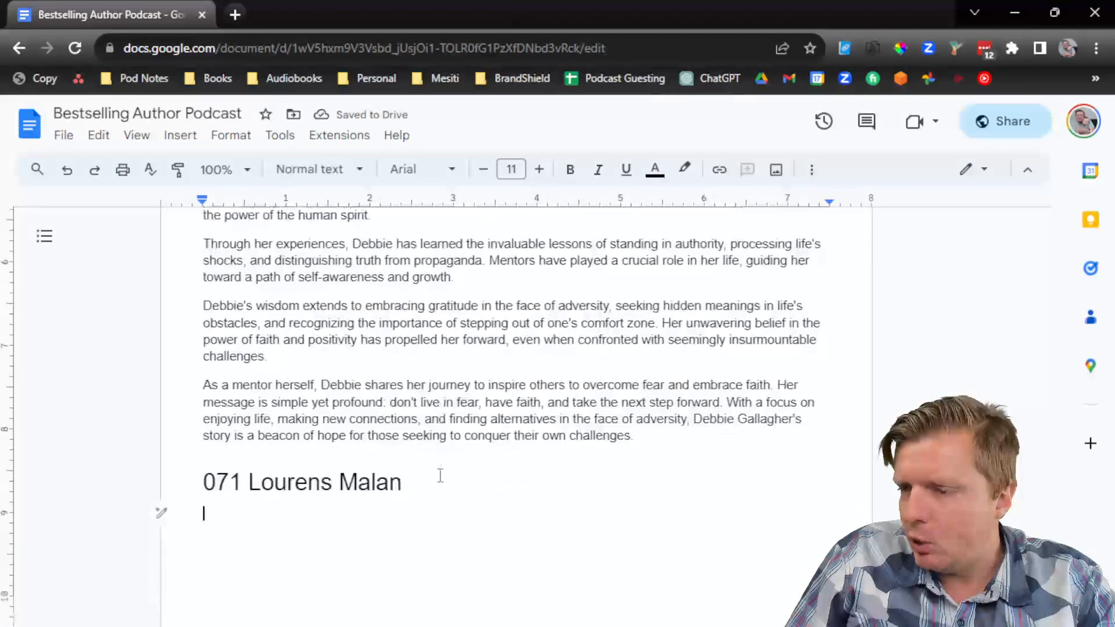
Step: Type the 9/17 date and paste the previous episode's info bullets beneath it
text(9/17)
key(Return)
scroll(514, 433, up, 1)
scroll(514, 432, up, 15)
drag(375, 417, 240, 354)
key(ctrl+c)
scroll(353, 446, down, 15)
click(368, 529)
key(ctrl+v)
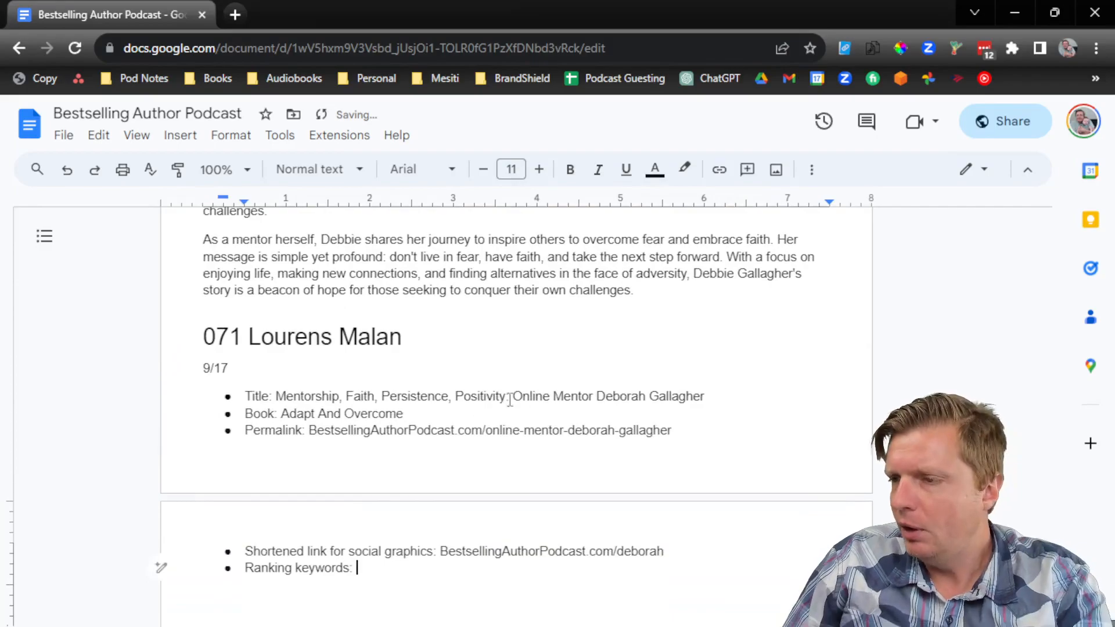
Step: Clear the old Title, Book and permalink slug values from the pasted bullets
drag(734, 403, 276, 396)
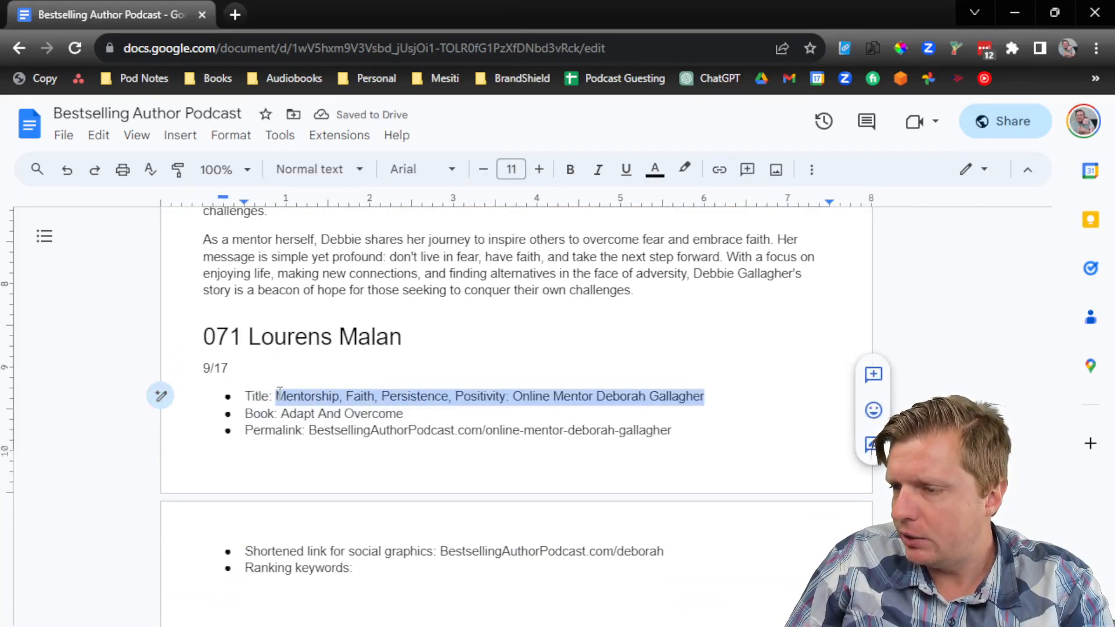
key(BackSpace)
drag(428, 415, 281, 416)
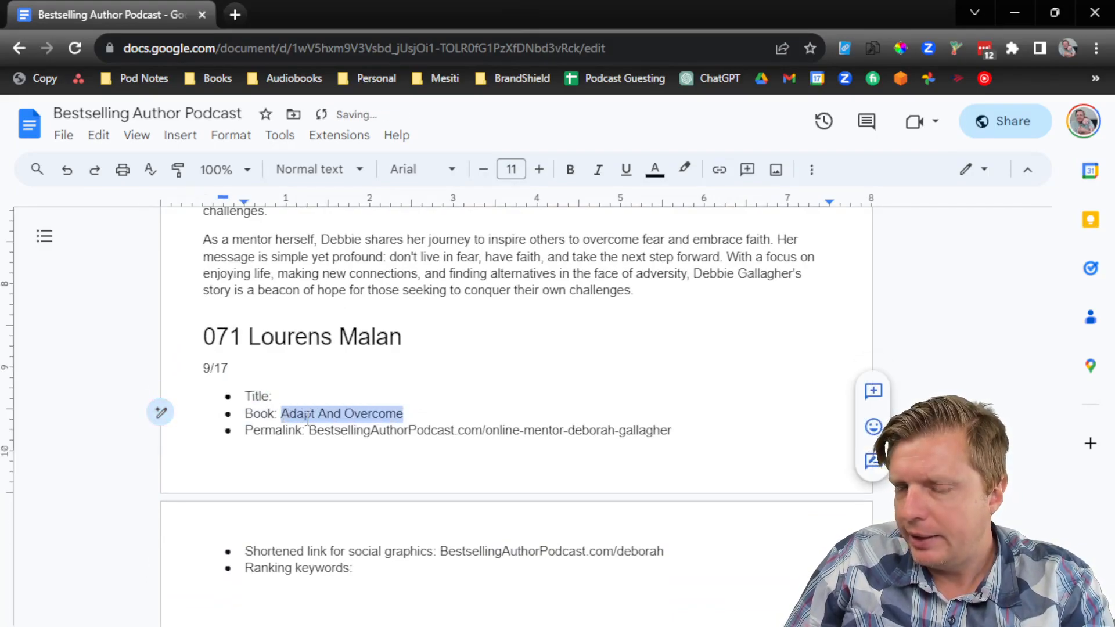
key(BackSpace)
drag(691, 430, 487, 430)
key(BackSpace)
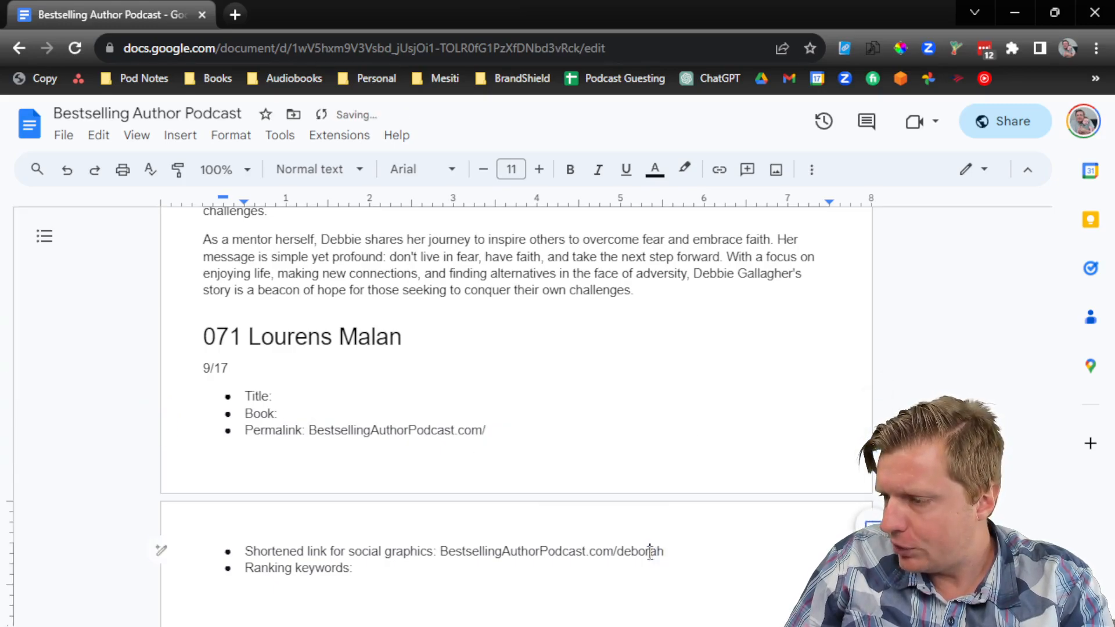
Step: Change the short link slug to the guest's first name and set Book to Pardon Me I'm Prospering
double_click(652, 551)
text(lourens)
click(444, 564)
click(348, 415)
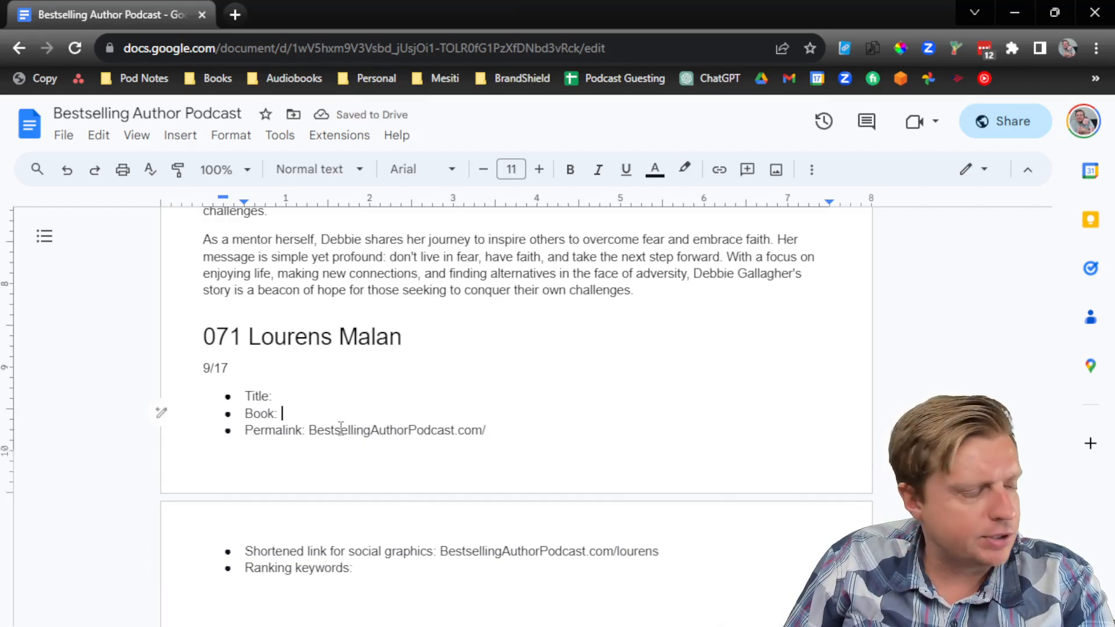
text(Pardon Me I'm Prospering)
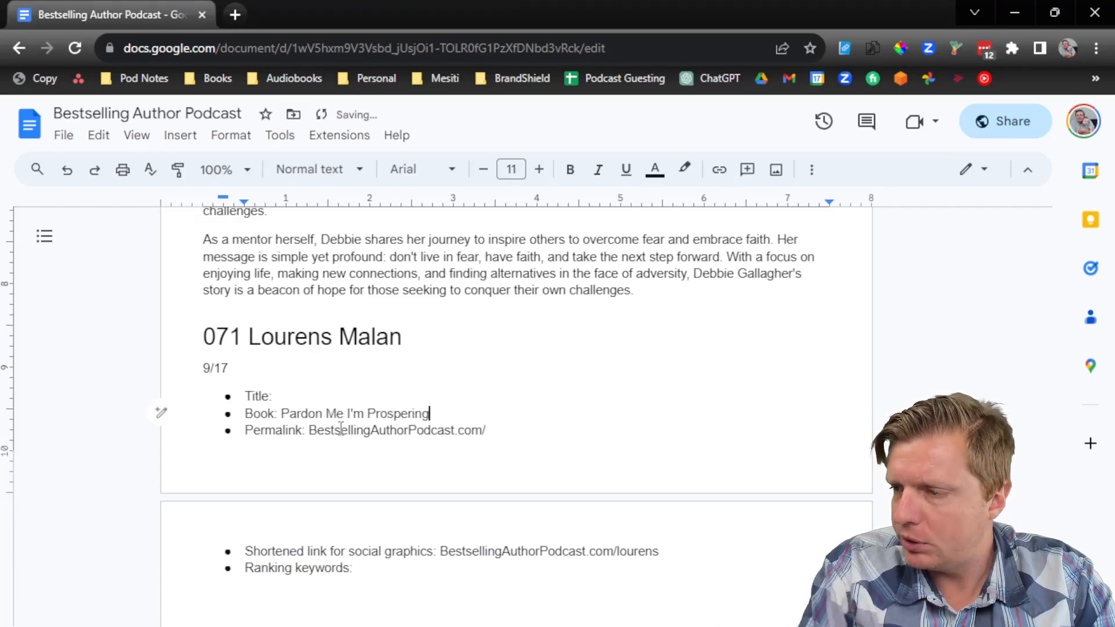
scroll(325, 423, down, 1)
scroll(292, 320, up, 10)
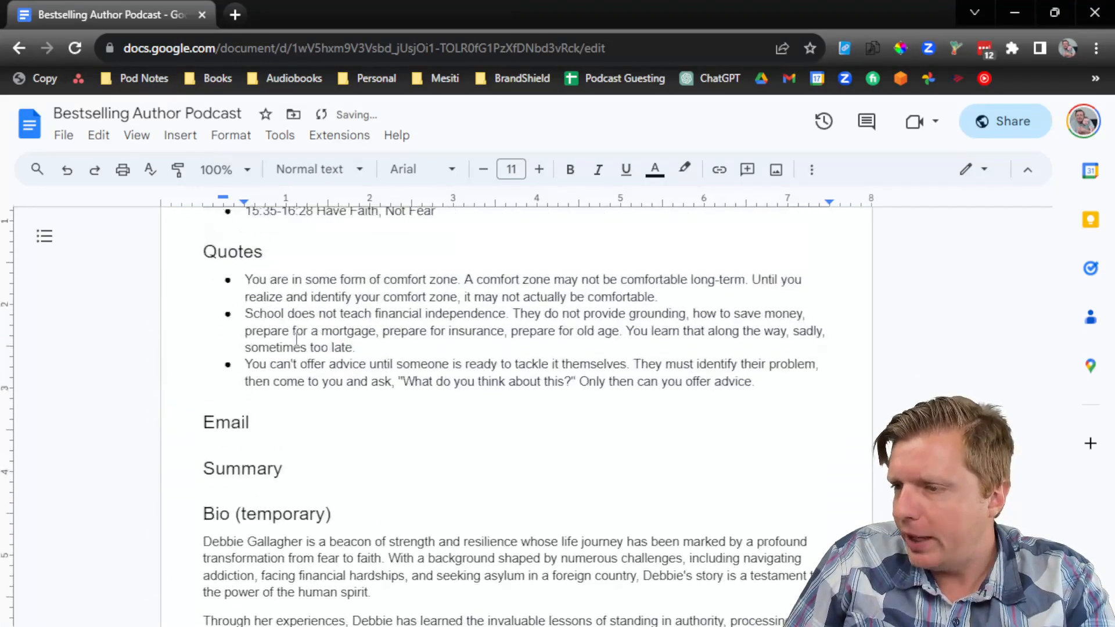
scroll(292, 320, up, 4)
scroll(259, 291, down, 12)
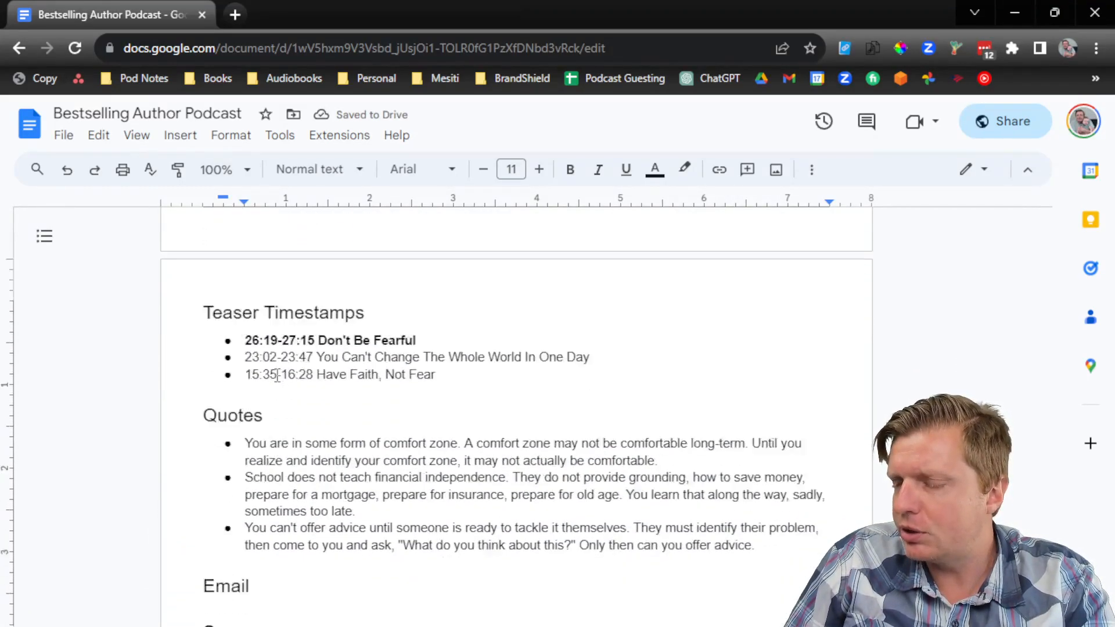
scroll(295, 414, down, 3)
click(516, 586)
Step: Add the Resources, Teaser Timestamps and Quotes section lines and format them as Heading 2
text(RT)
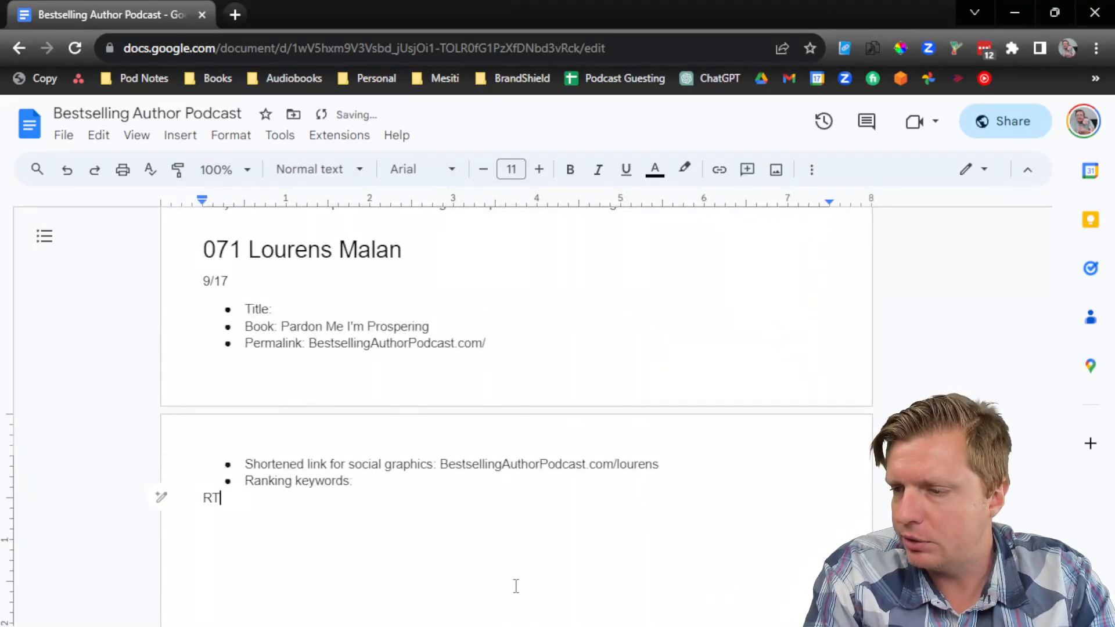
text(esouces)
key(Return)
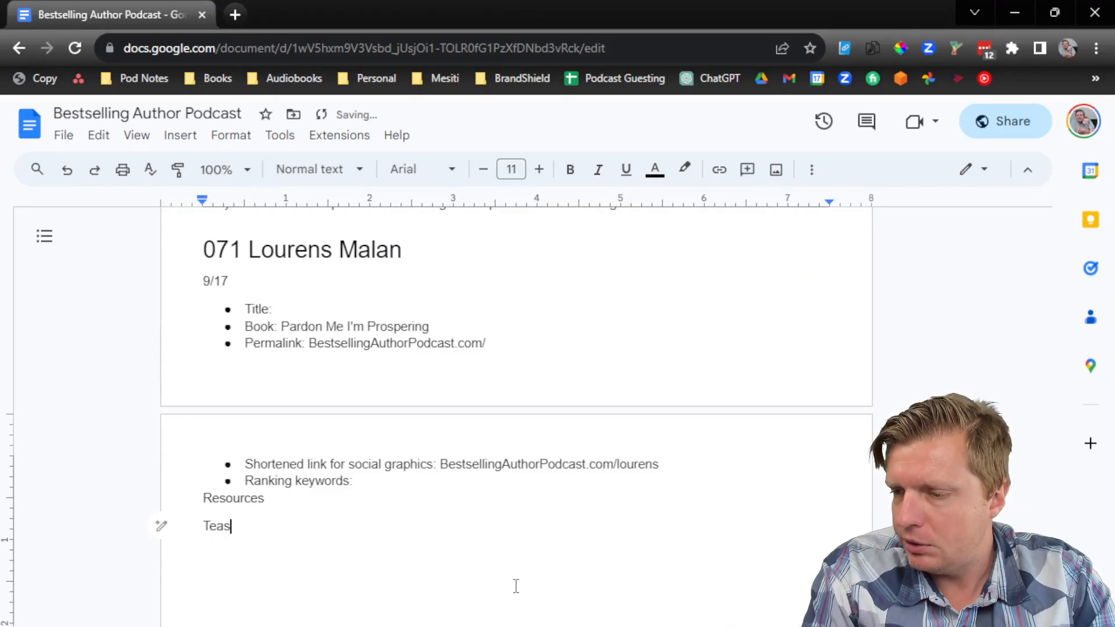
text(Teaser Timestamps)
key(Return)
text(Quotes)
key(Return)
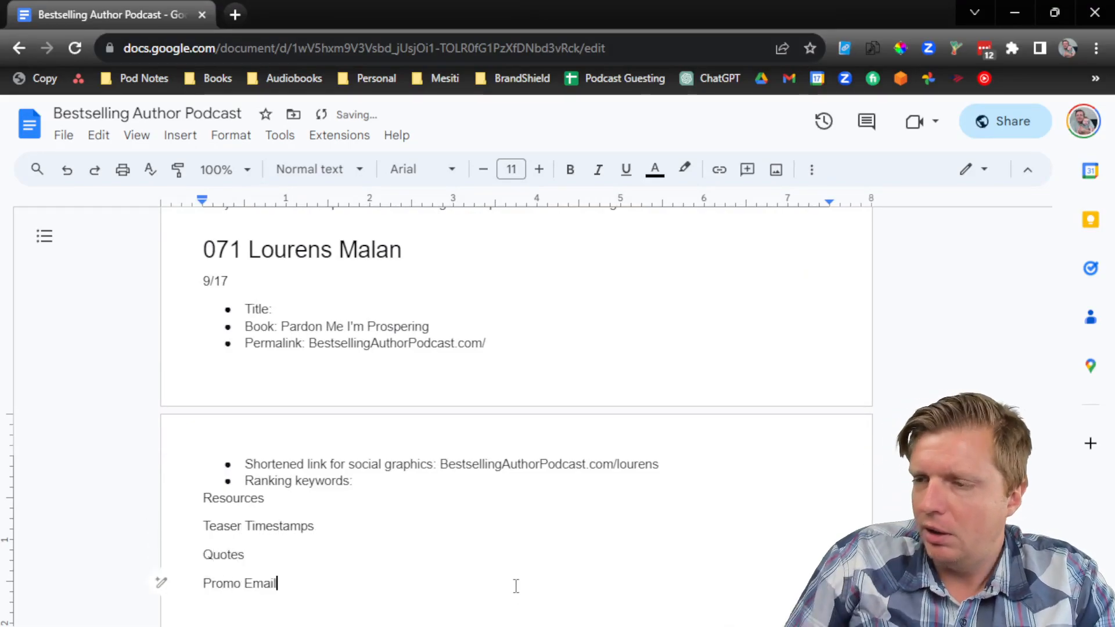
drag(323, 575, 199, 498)
click(314, 169)
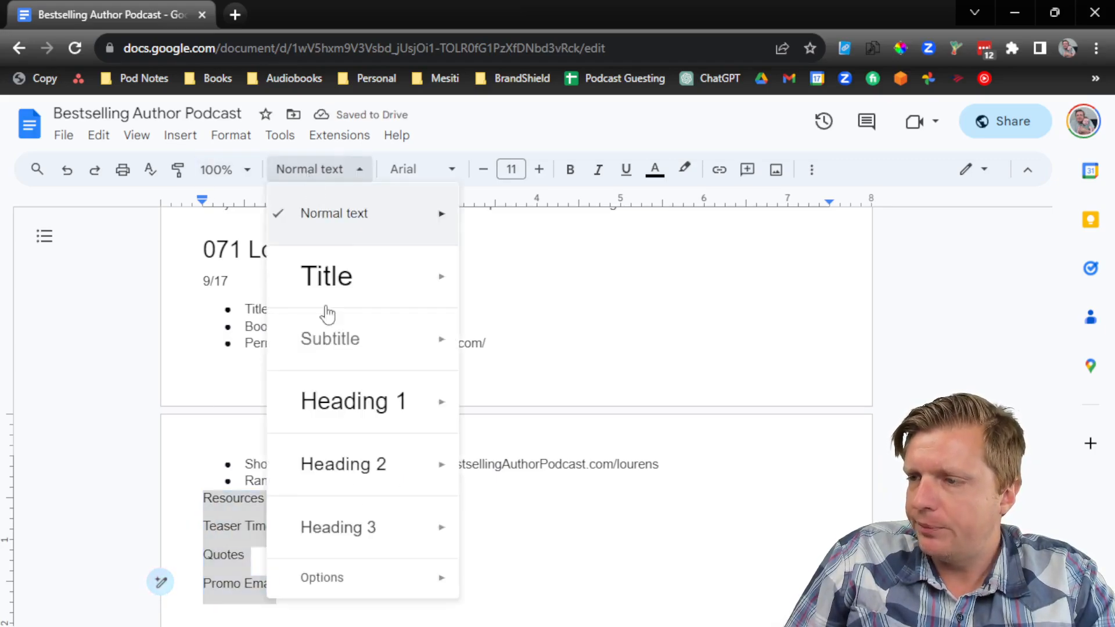
click(338, 465)
click(362, 528)
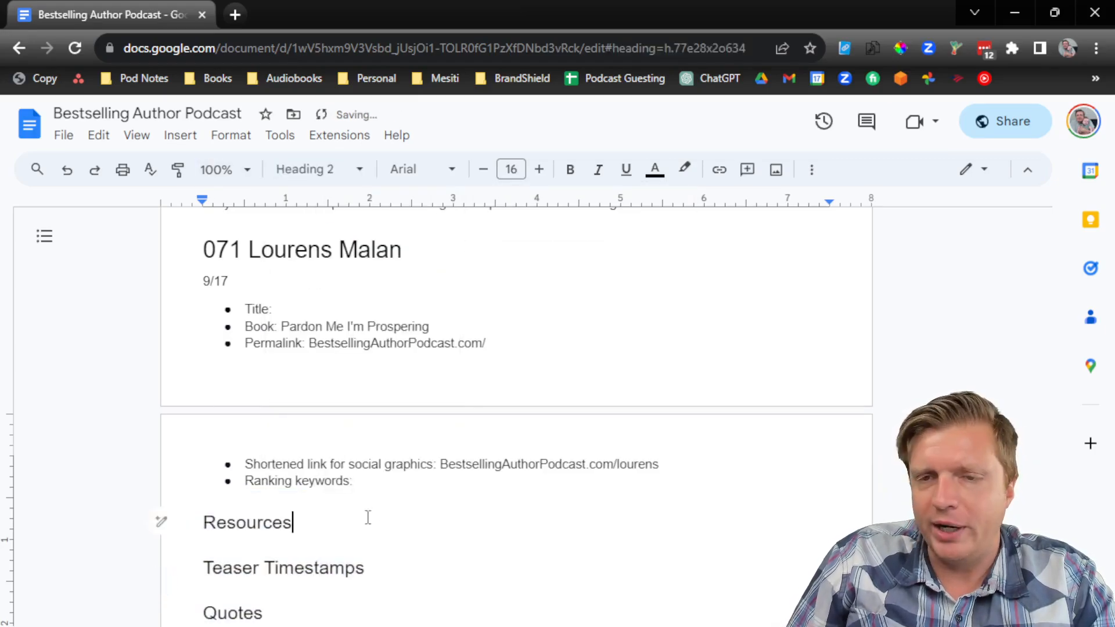
Step: List PardonMeImProspering.com/au and the guest's website as plain lines under Resources
scroll(372, 517, down, 3)
key(Return)
text(PardonMeImProspering.com/au)
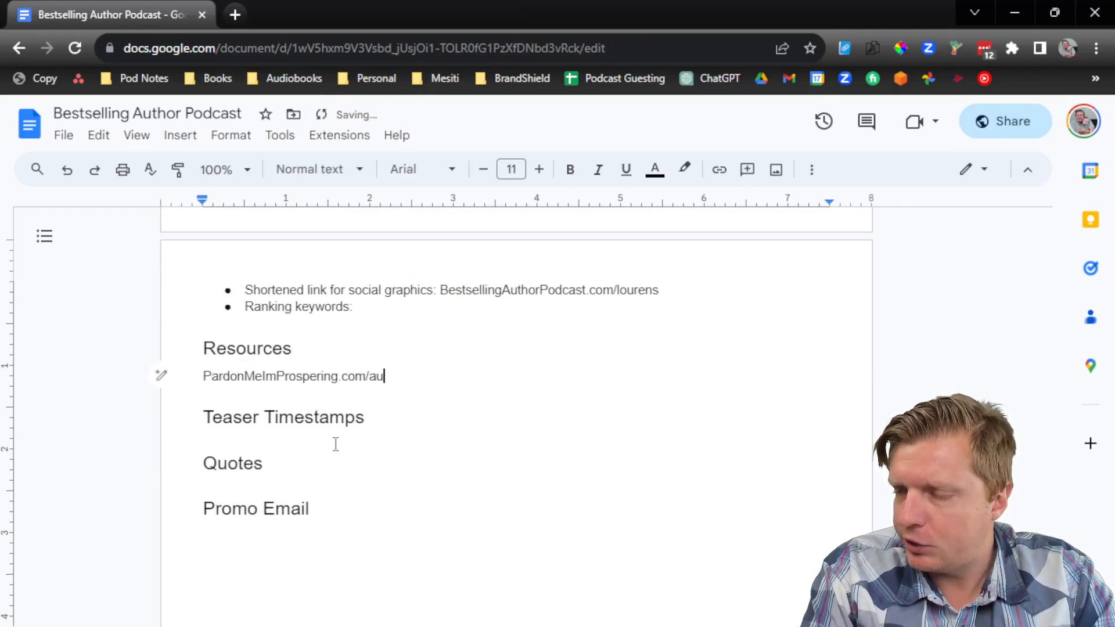
key(Return)
text(LourensMalan.com)
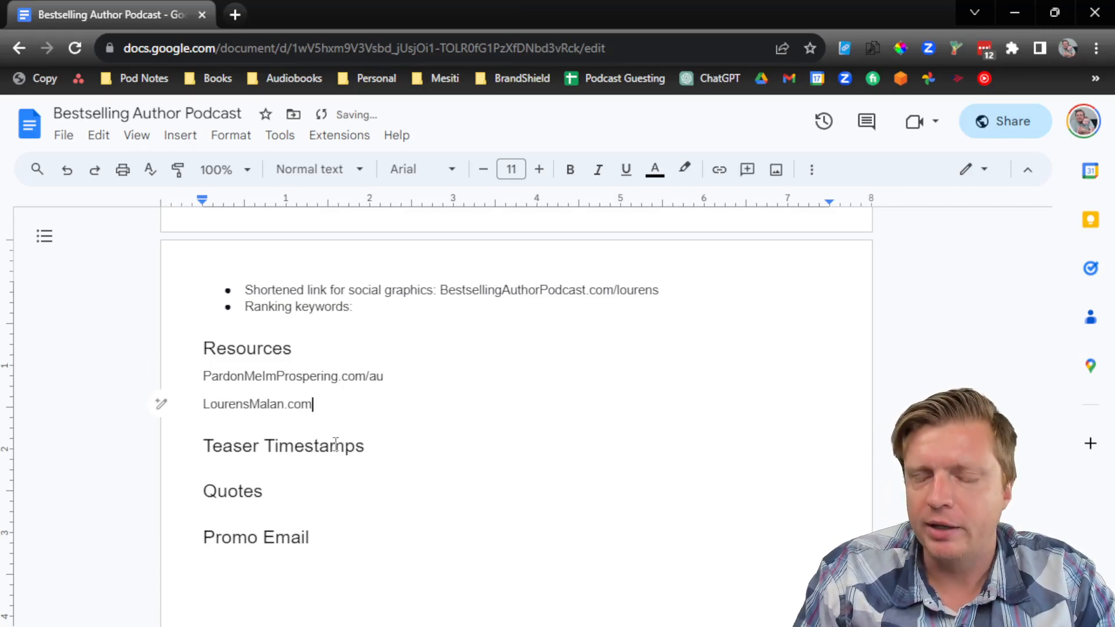
Step: Add an empty line under Teaser Timestamps for the teaser times
scroll(381, 461, down, 3)
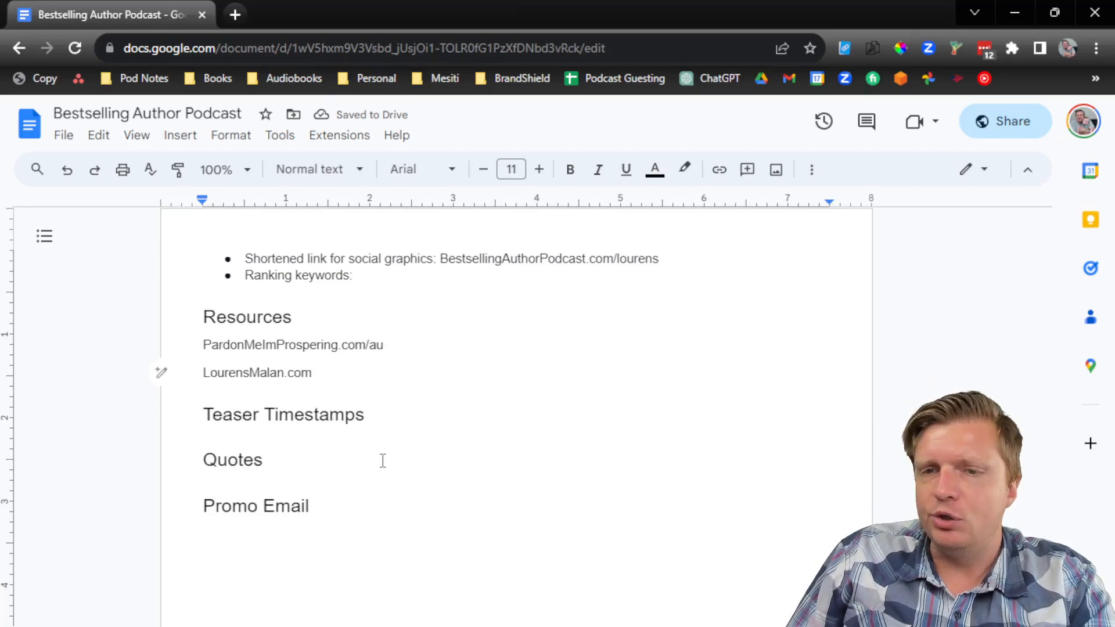
click(404, 359)
key(Return)
scroll(404, 359, down, 3)
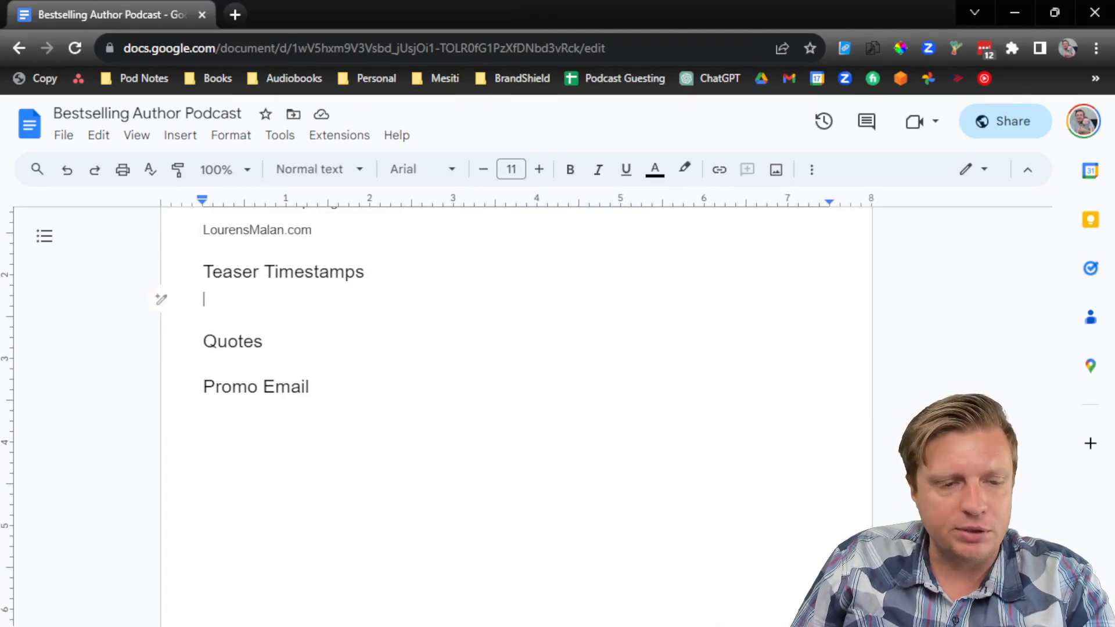
key(alt+Tab)
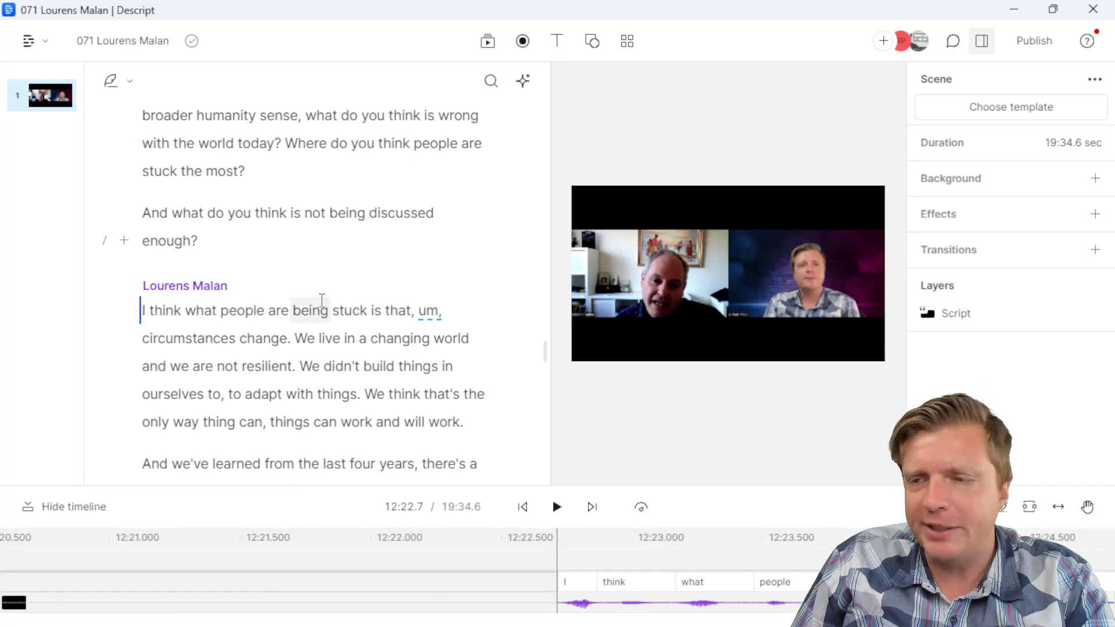
Step: Locate the teaser from 'doesn't matter' to 'experience something.', roughly 18:38.8 to 18:56.9
scroll(544, 372, down, 5)
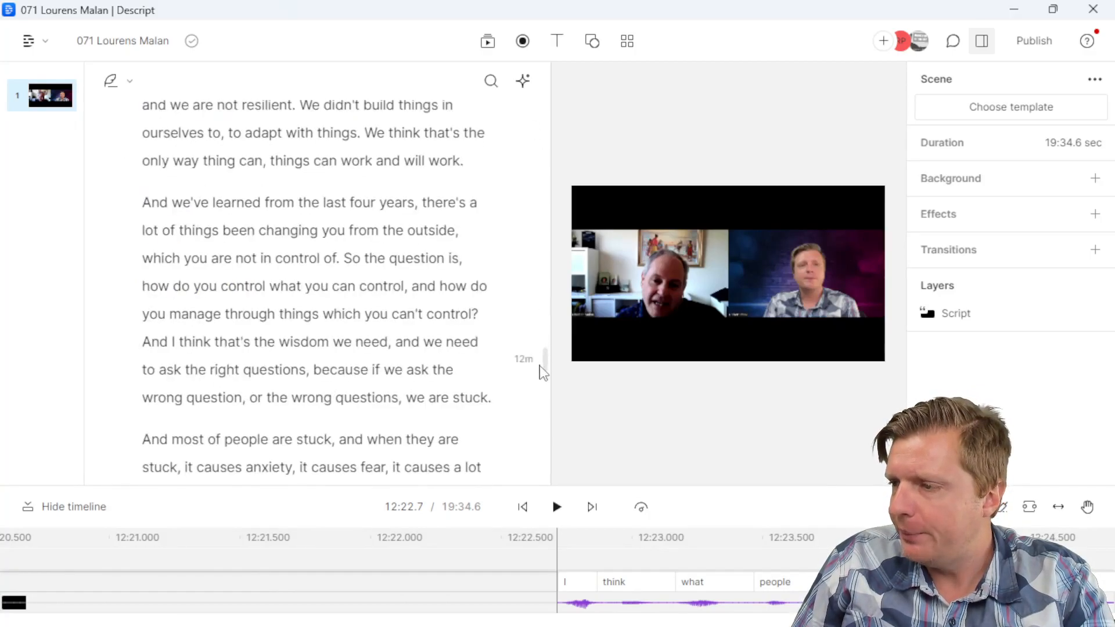
drag(545, 374, 545, 468)
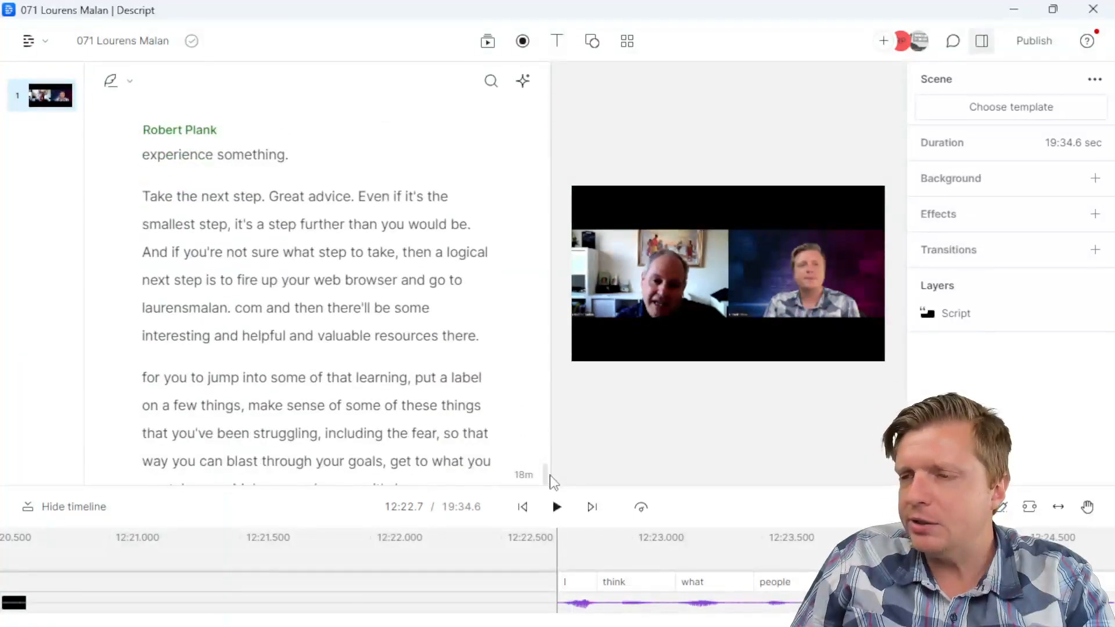
click(404, 371)
click(390, 430)
scroll(389, 430, down, 3)
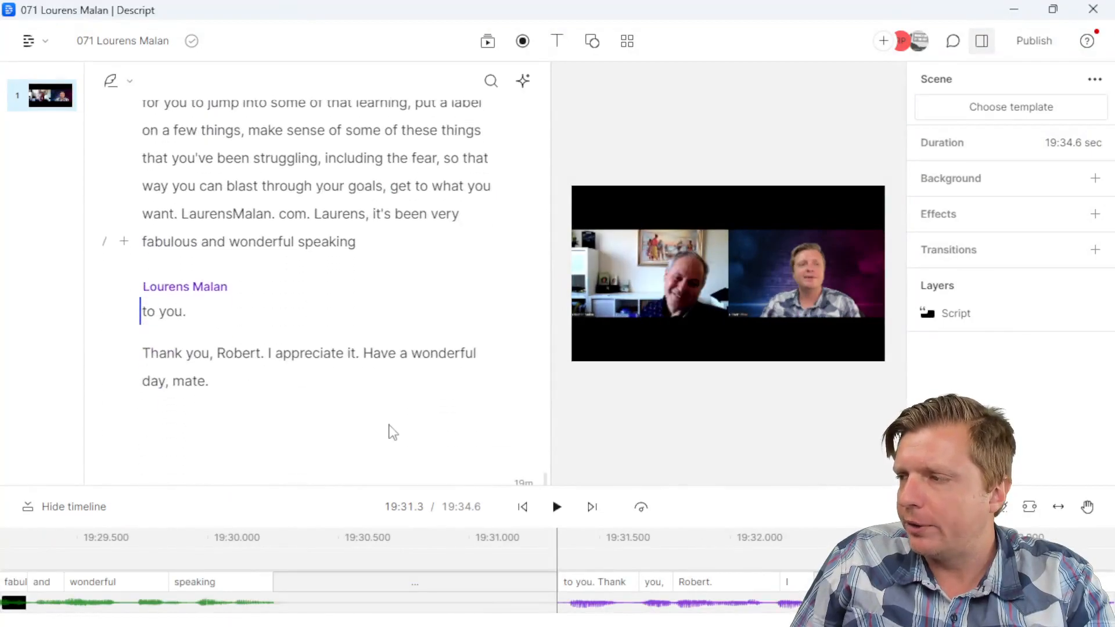
scroll(390, 429, up, 6)
scroll(390, 424, down, 3)
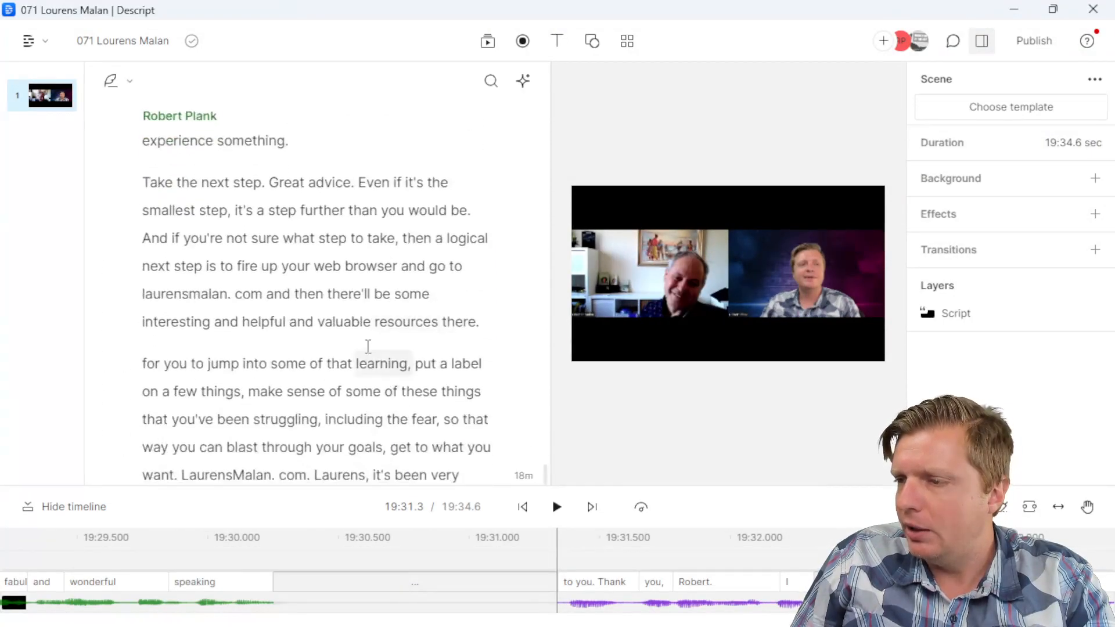
click(351, 390)
scroll(357, 362, up, 4)
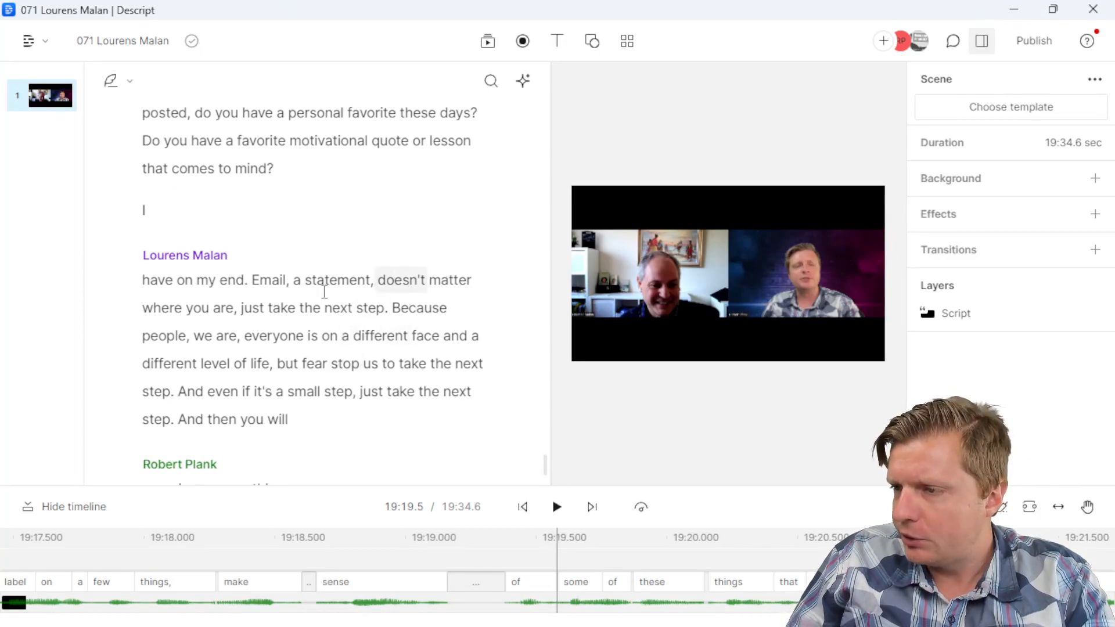
click(382, 283)
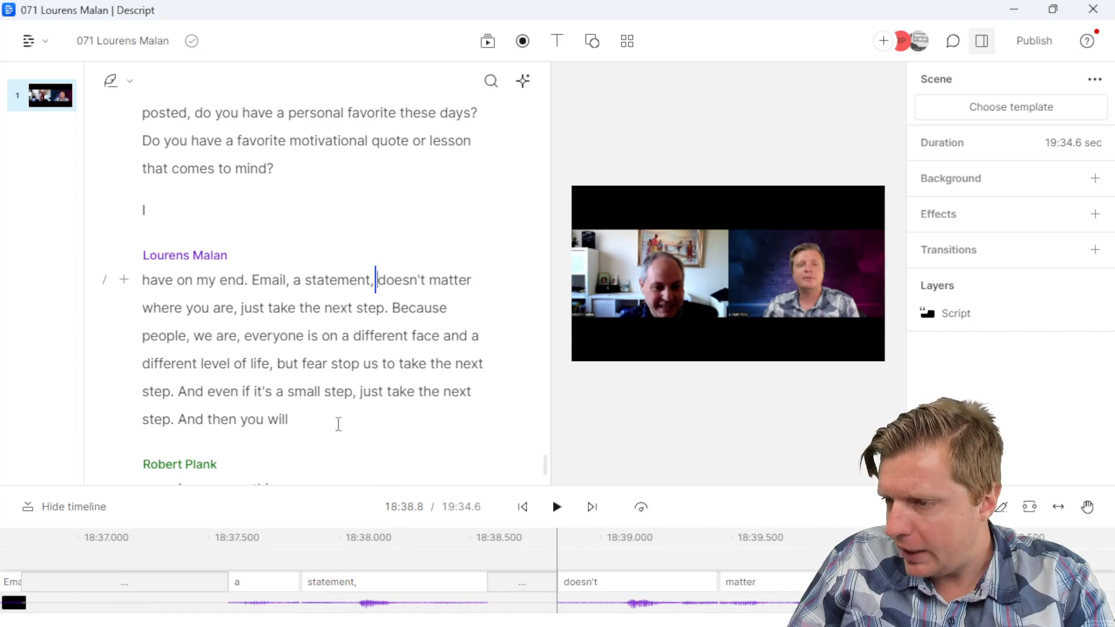
scroll(332, 423, down, 2)
click(298, 403)
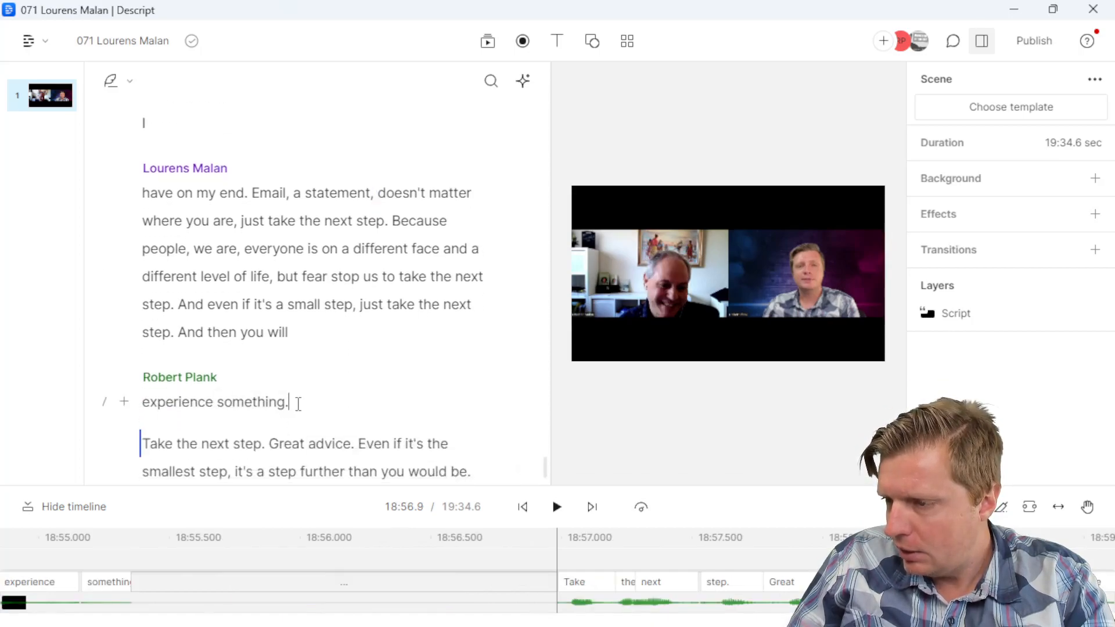
Step: Turn the empty line under Teaser Timestamps into a bullet reading 18:38-18:56
key(alt+Tab)
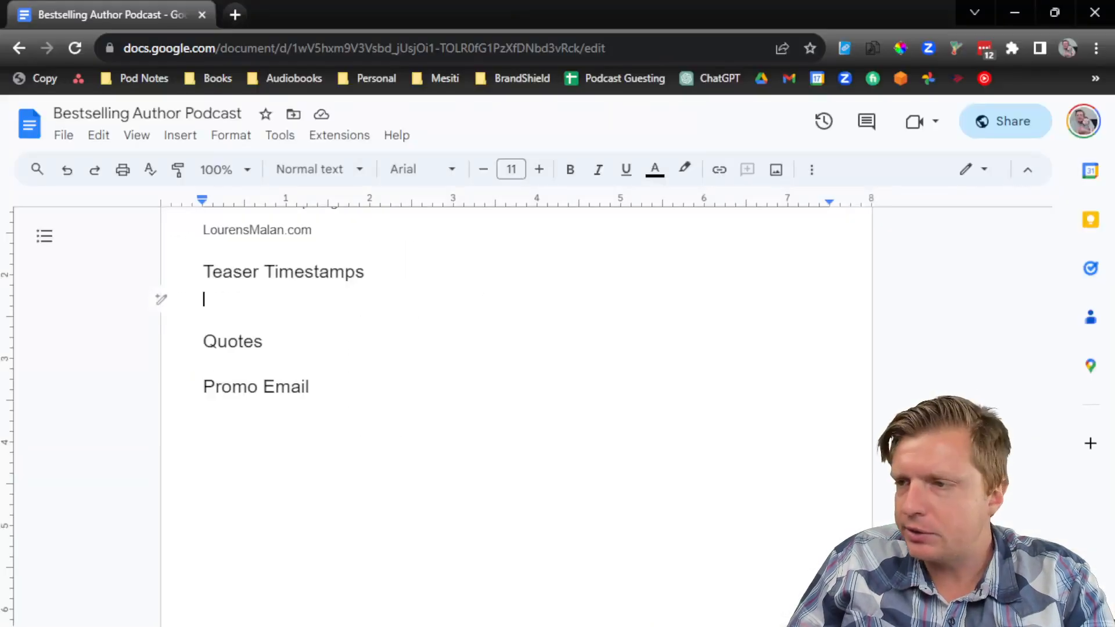
click(811, 169)
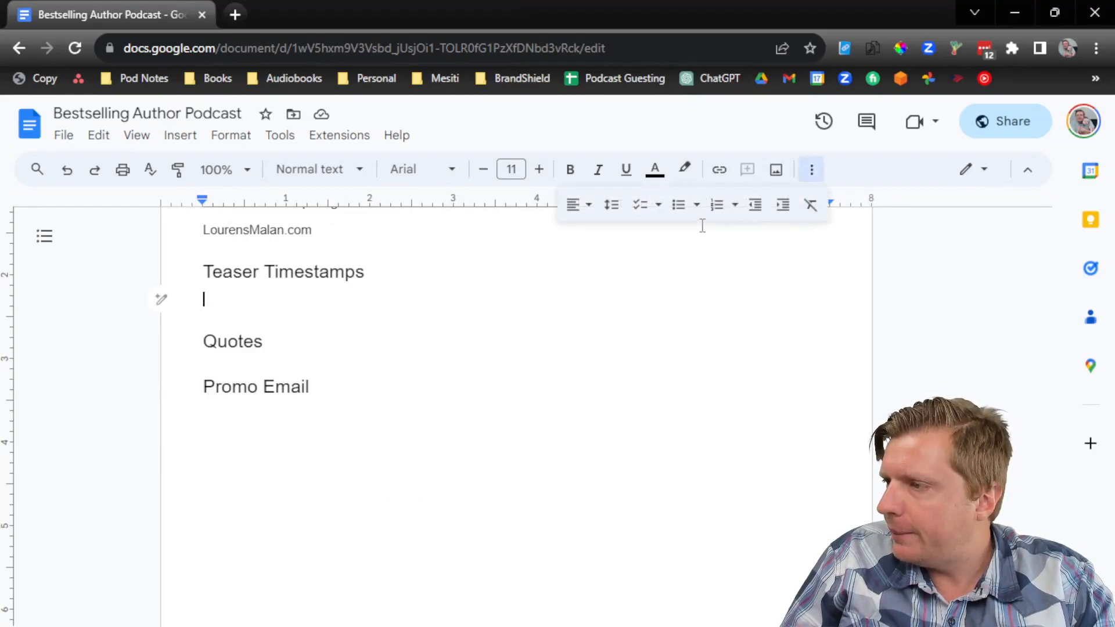
click(679, 204)
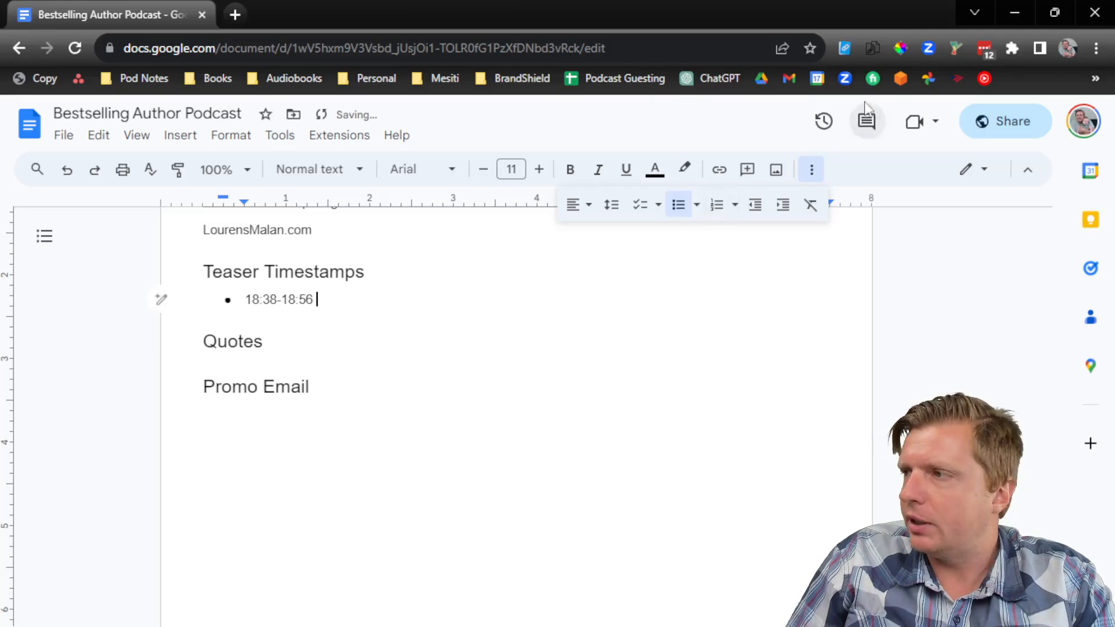
click(1014, 13)
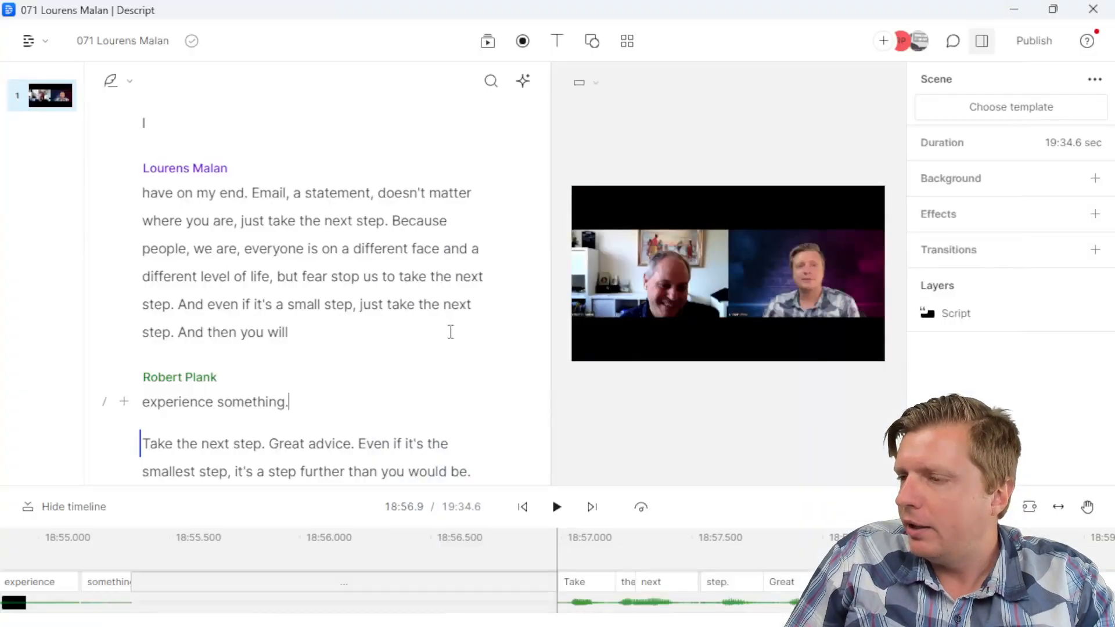
Step: Check the passage boundaries around 'And then you will' and 'Take the next step.'
click(312, 341)
click(303, 398)
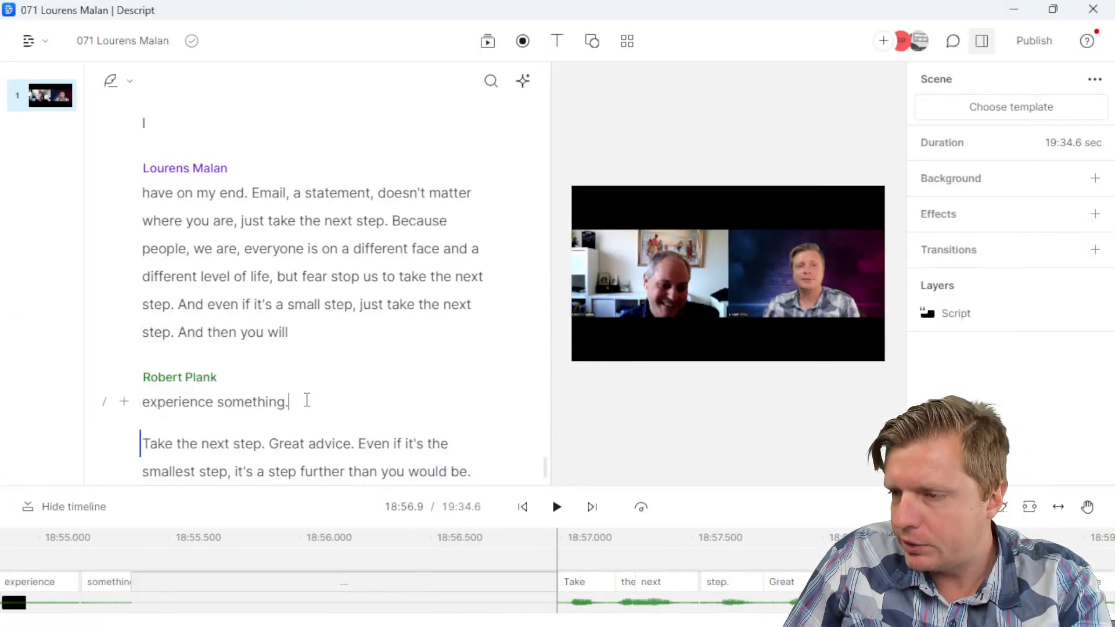
click(318, 333)
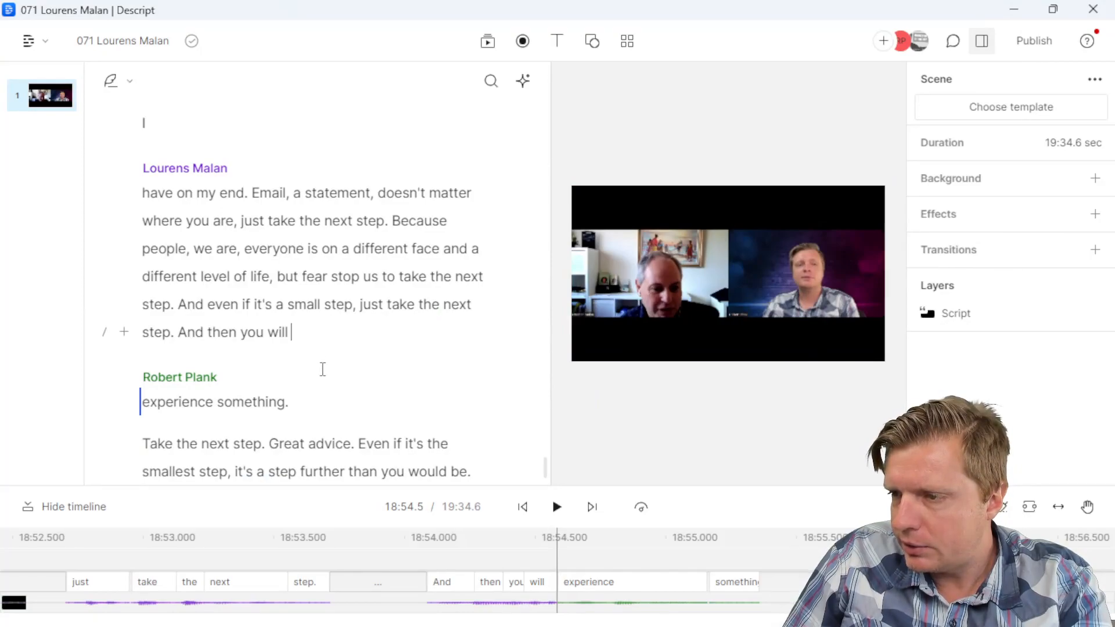
click(144, 442)
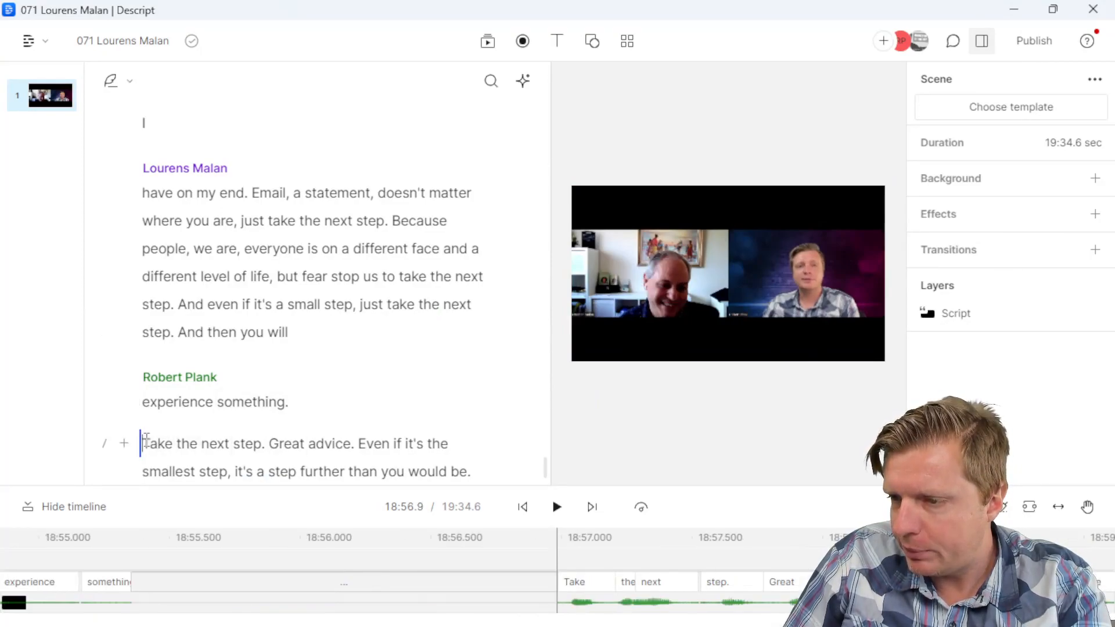
scroll(262, 360, down, 2)
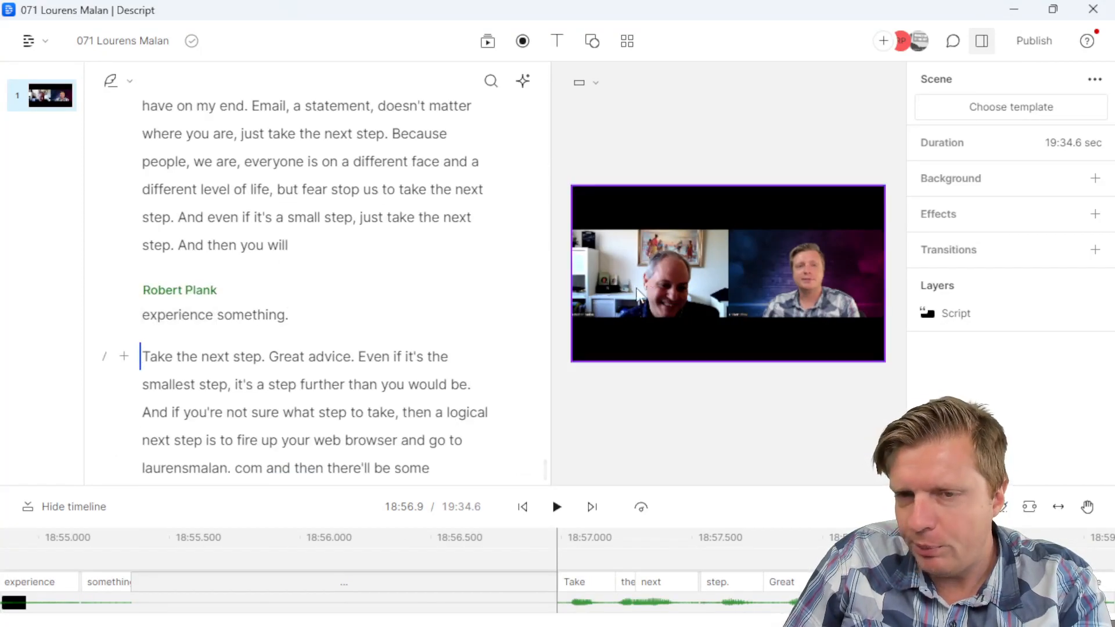
Step: Remove the speaker break so 'experience something.' joins the guest's previous paragraph
click(126, 360)
click(346, 292)
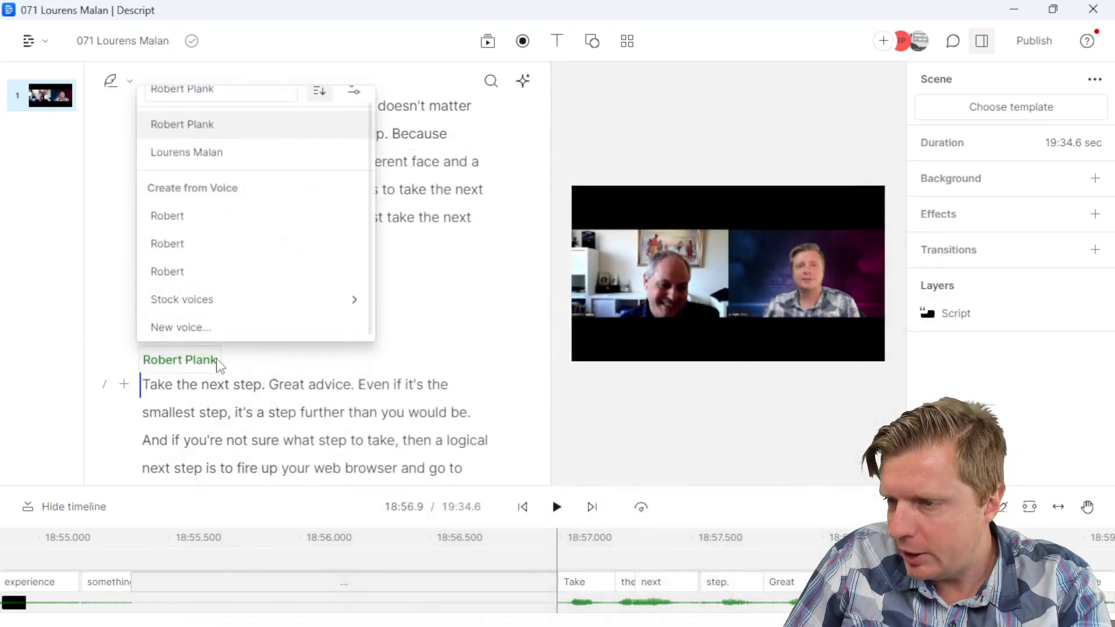
click(267, 390)
click(203, 299)
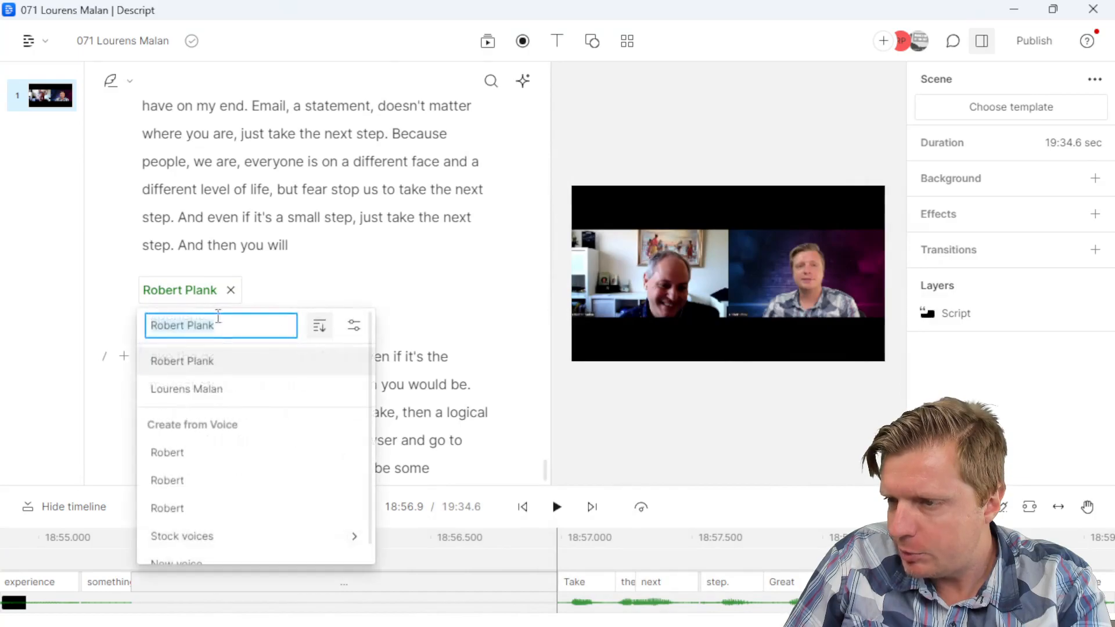
click(214, 390)
click(311, 249)
key(Delete)
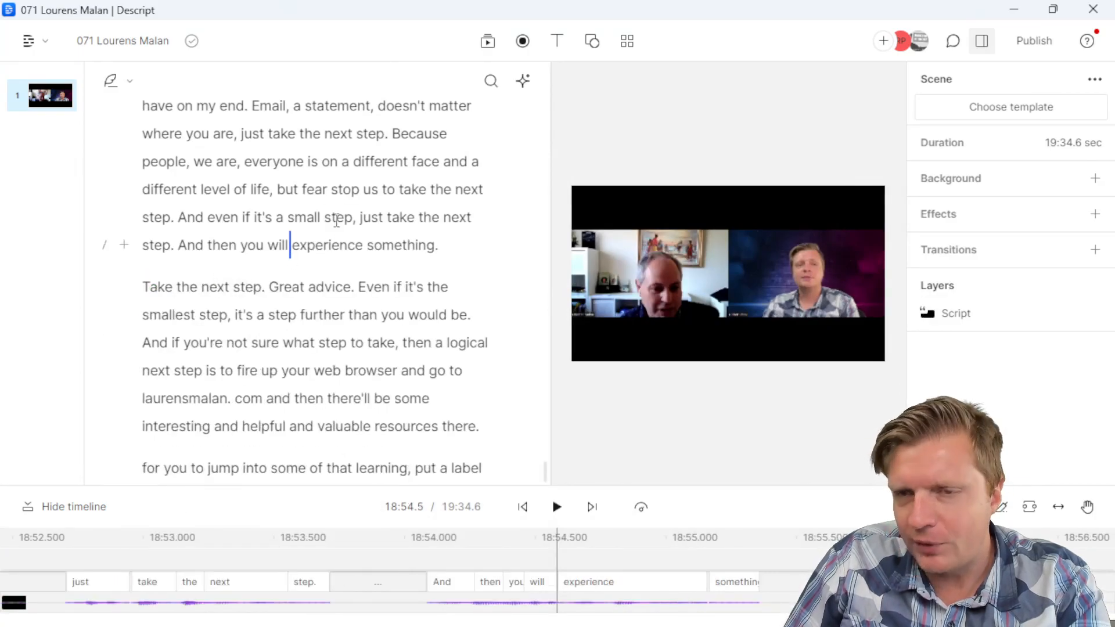
Step: Select the passage from 'doesn't matter' to 'something.'
click(329, 189)
scroll(349, 244, up, 2)
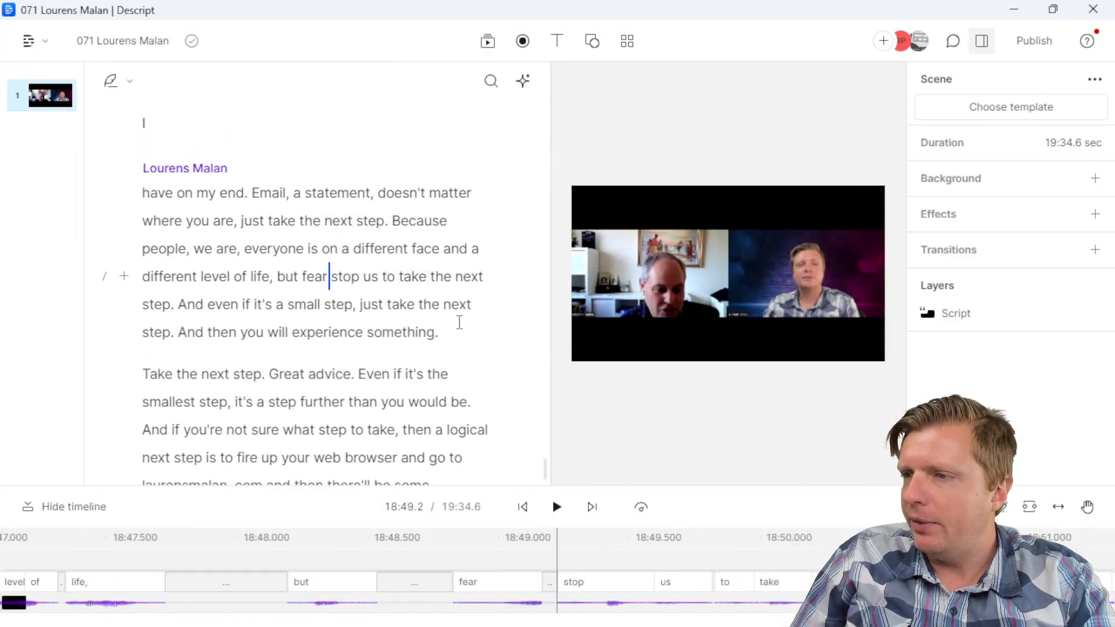
drag(453, 332, 376, 192)
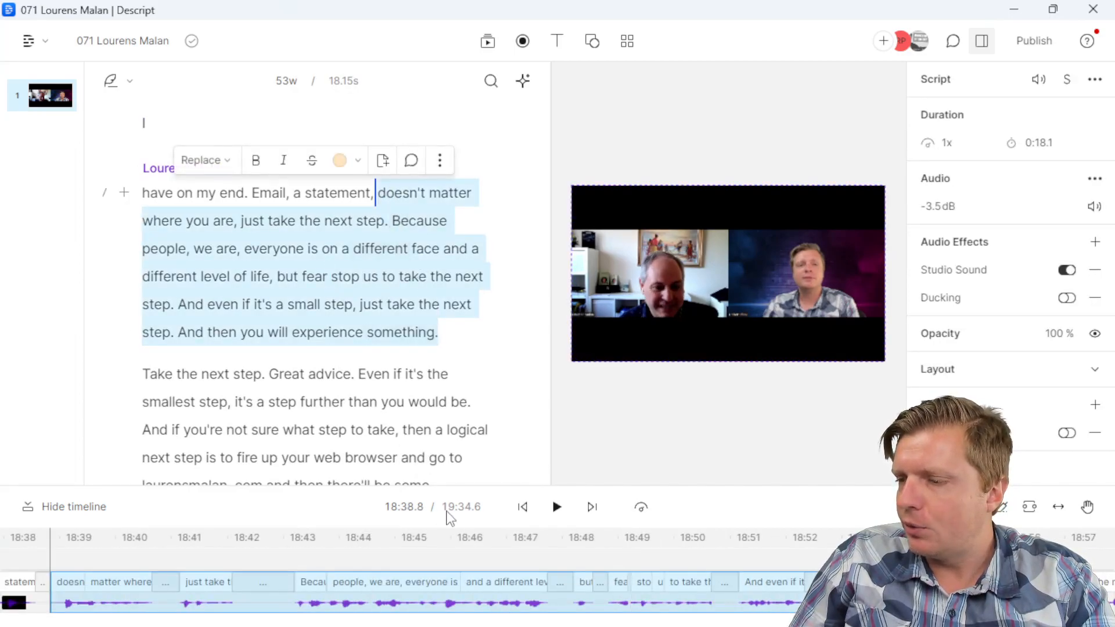
Step: Duplicate the selected passage into a new composition
right_click(397, 263)
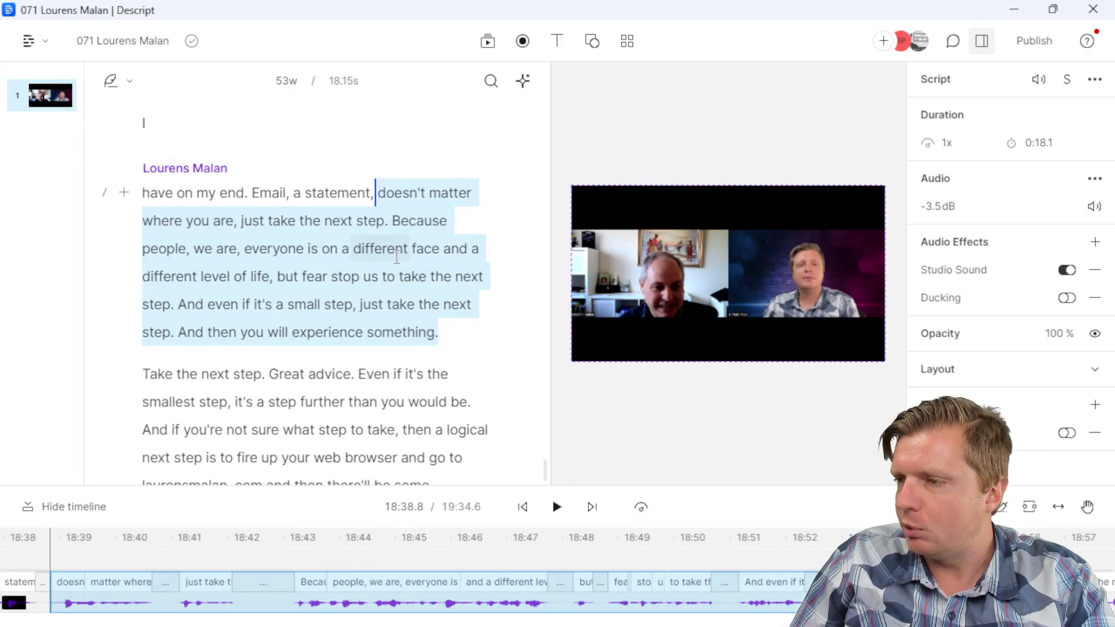
mouse_move(490, 466)
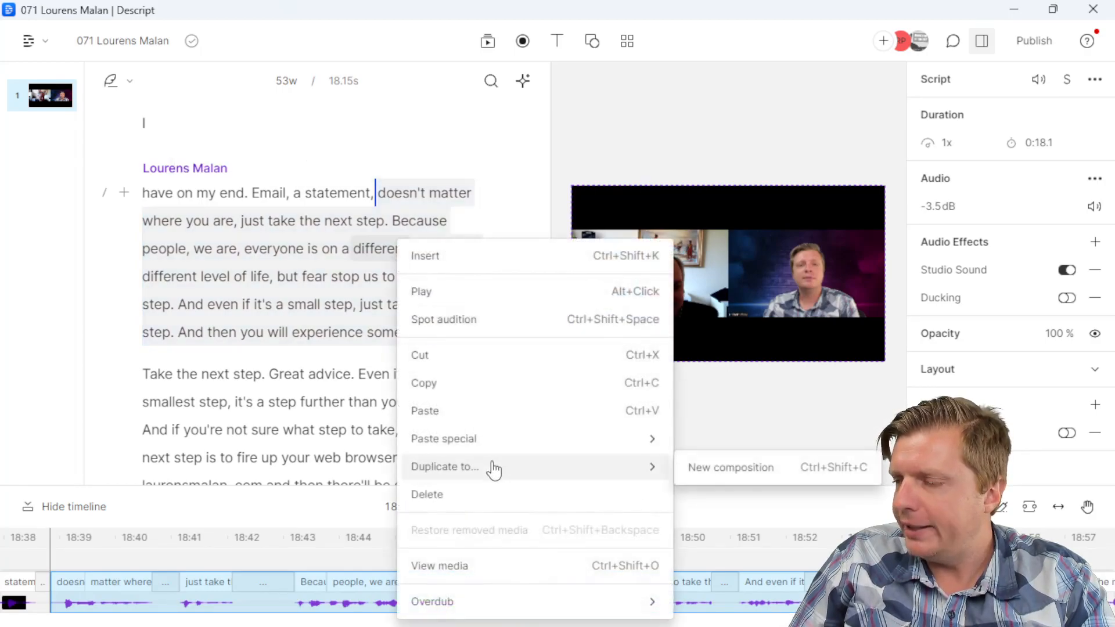
click(711, 471)
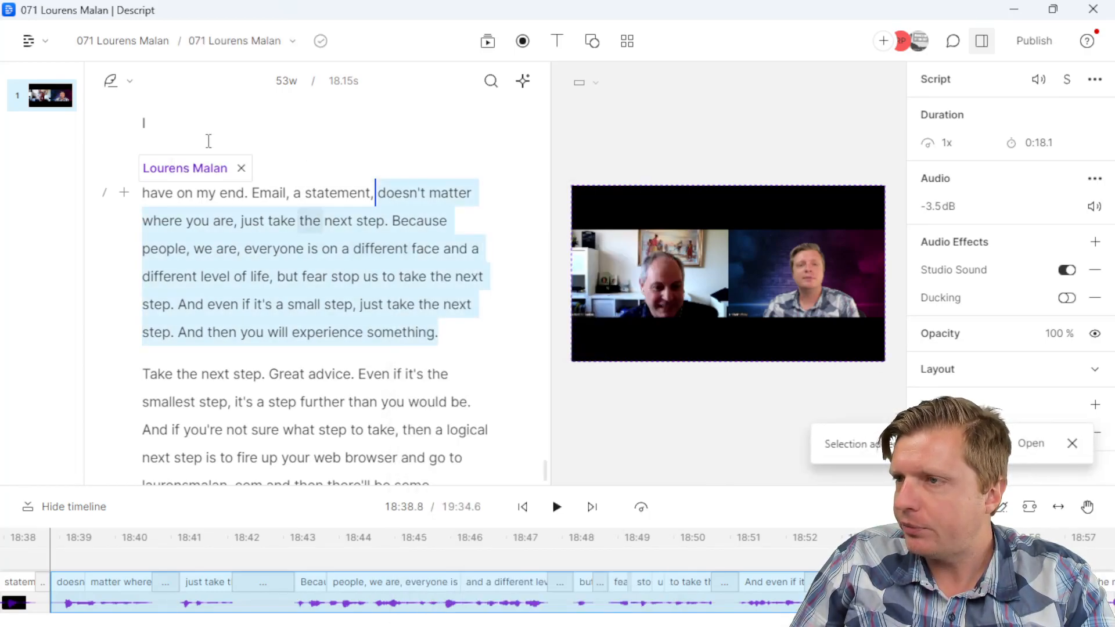
Step: Open the new 'Clips from…' composition and review the teaser passage
click(232, 51)
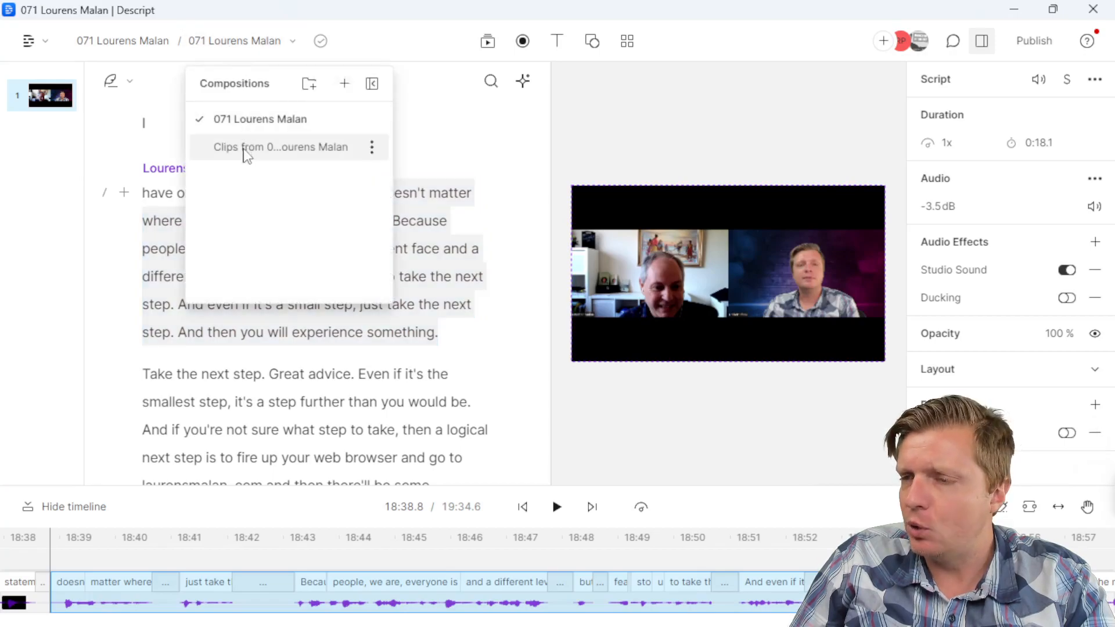
click(240, 147)
click(244, 228)
click(298, 283)
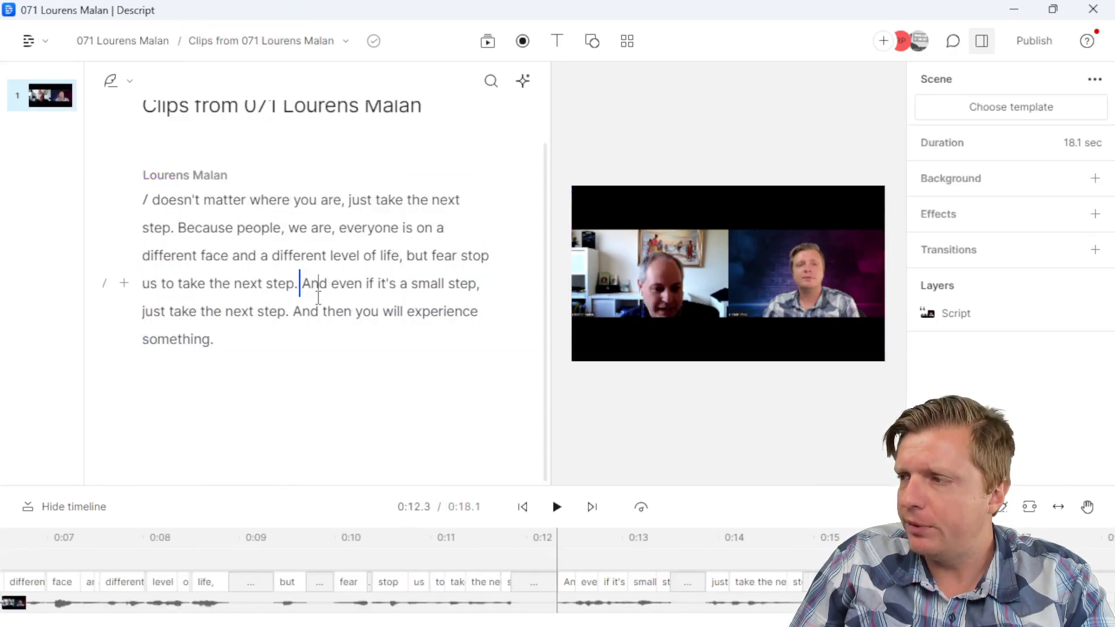
click(334, 208)
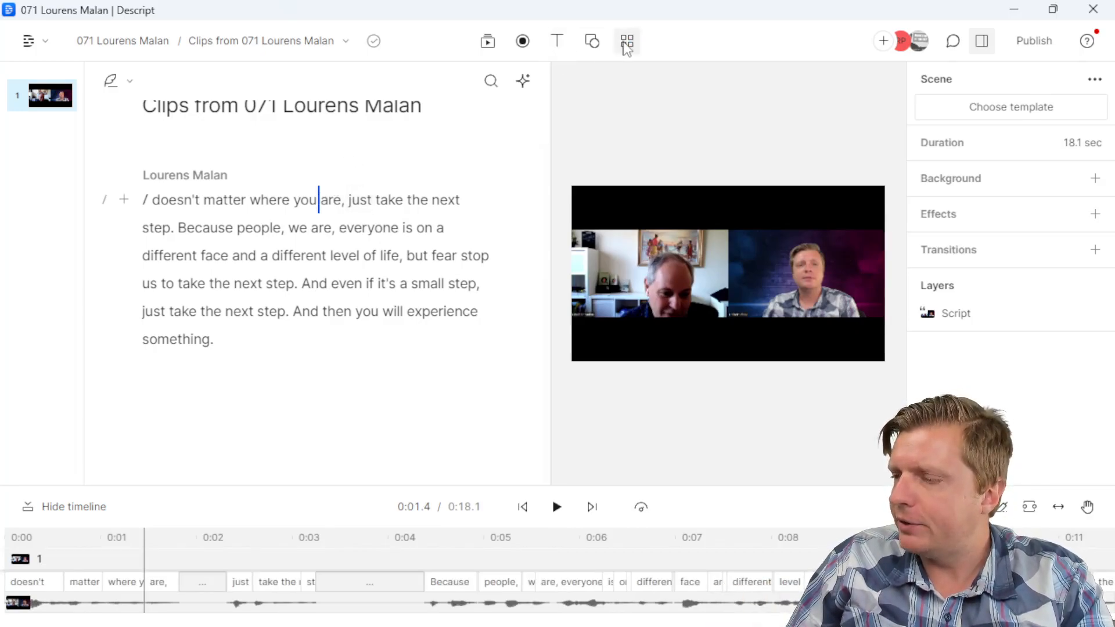
Step: Apply the Reel template to the clip and centre the title at the top
click(627, 41)
click(560, 192)
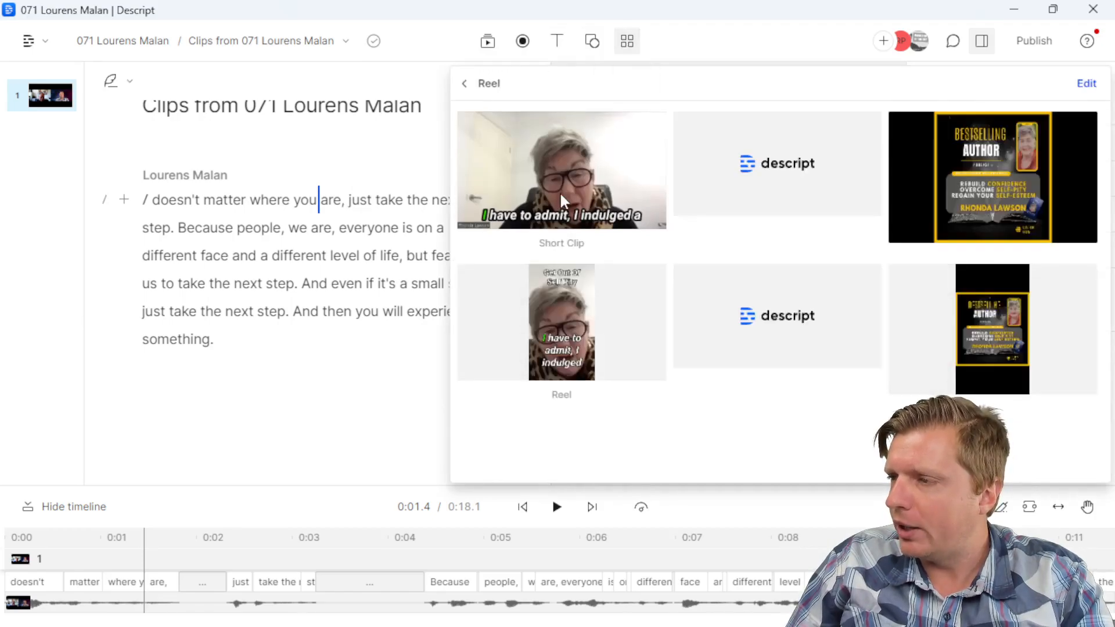
click(569, 320)
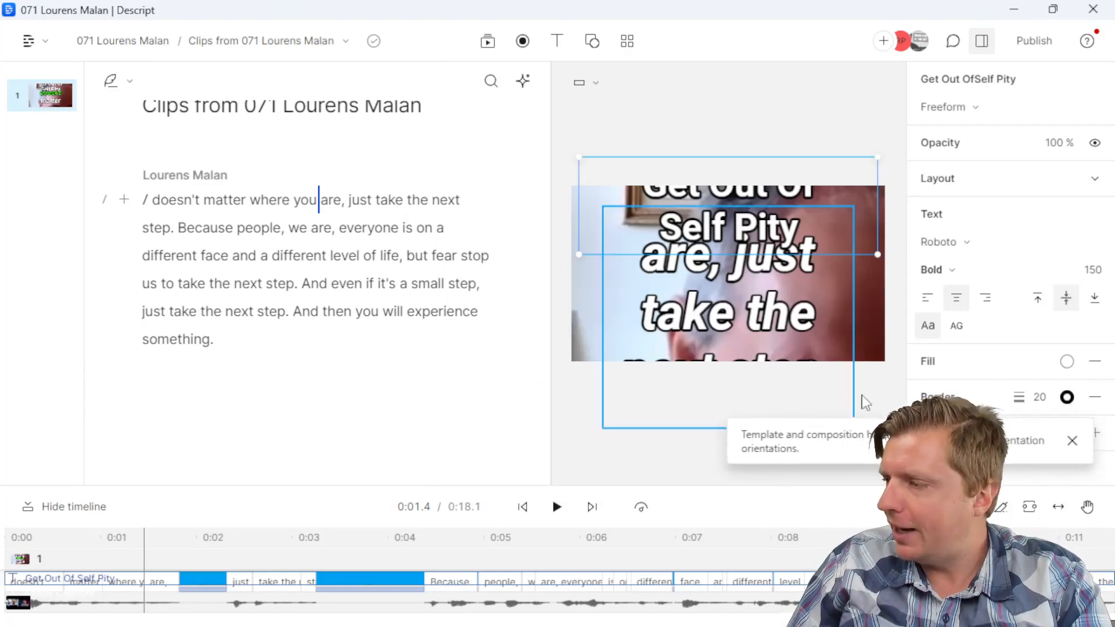
click(726, 349)
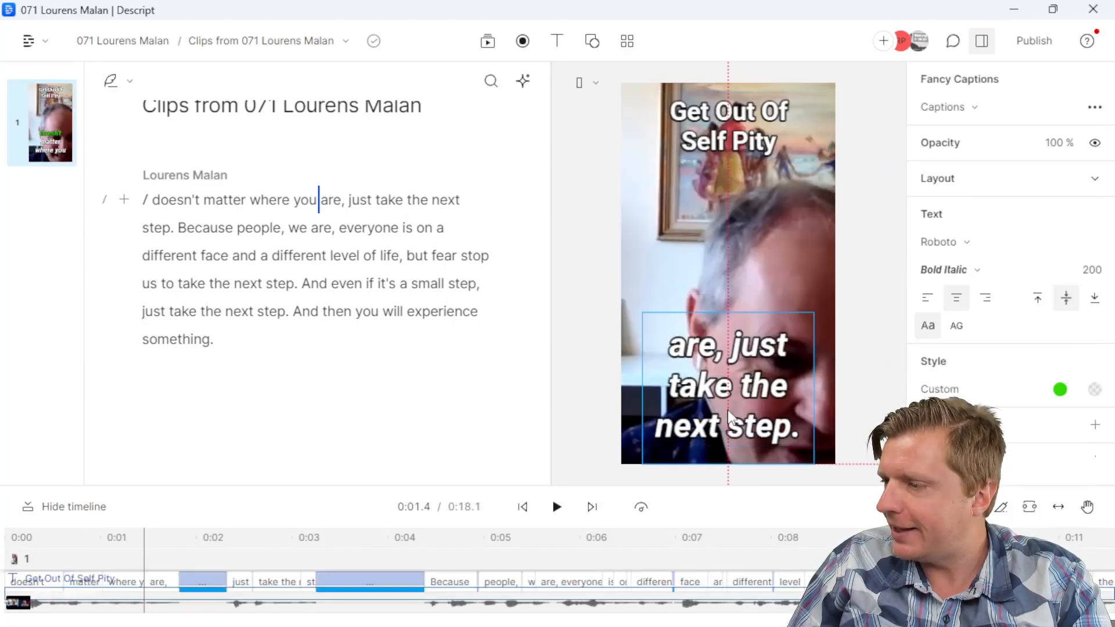
drag(726, 139, 739, 137)
Step: Rename the composition to end '#1 Just Take The Next Step' and match the canvas title
scroll(256, 168, up, 1)
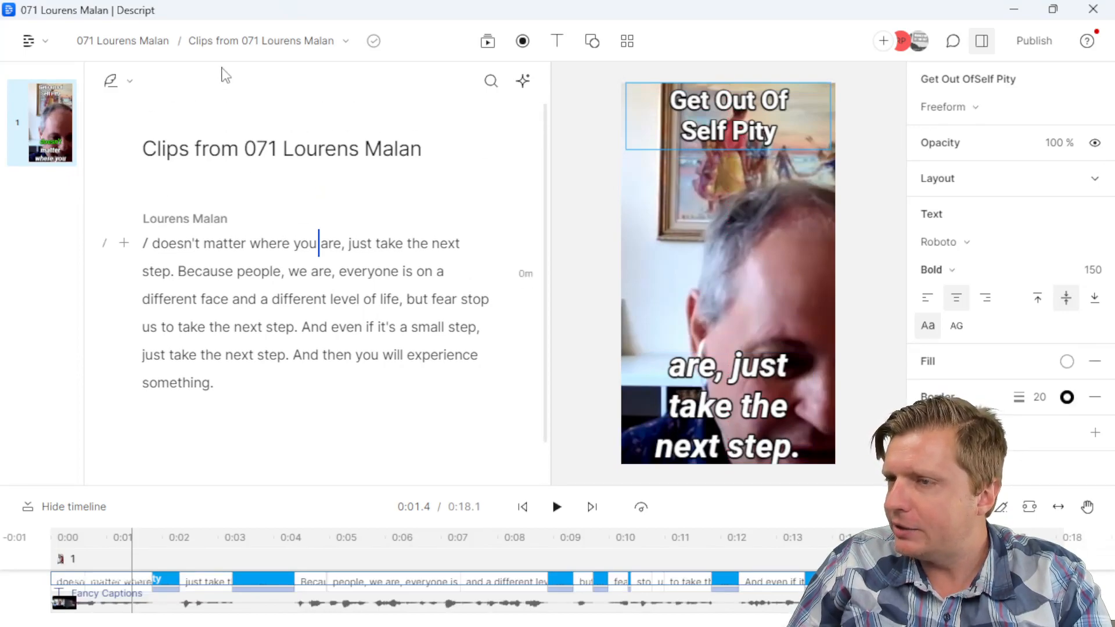
click(267, 147)
drag(247, 149, 148, 150)
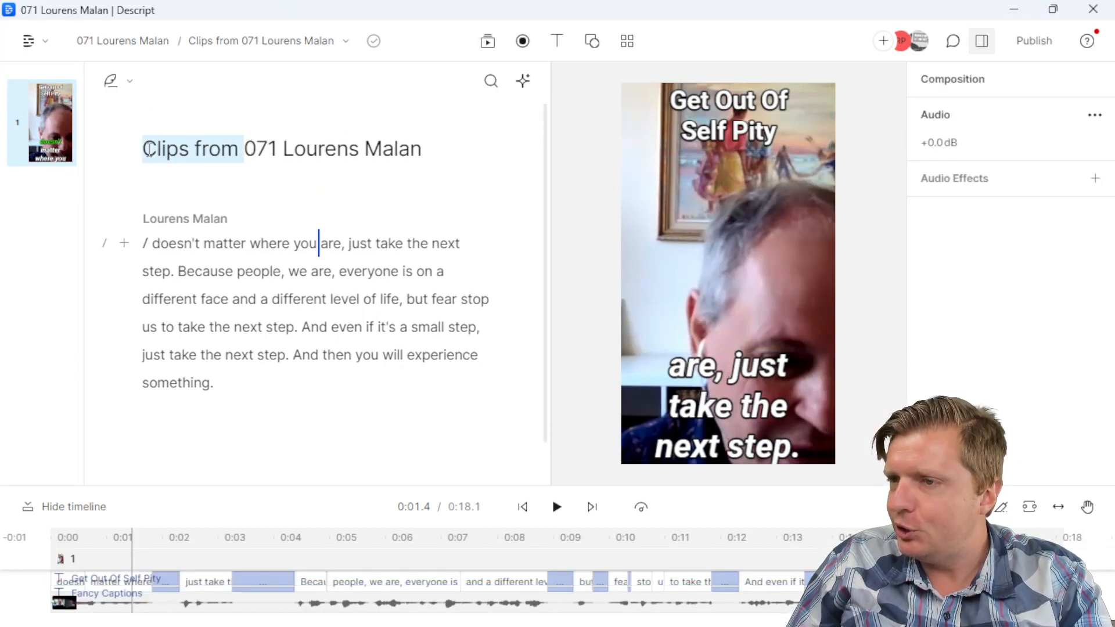
key(BackSpace)
key(End)
text(#1)
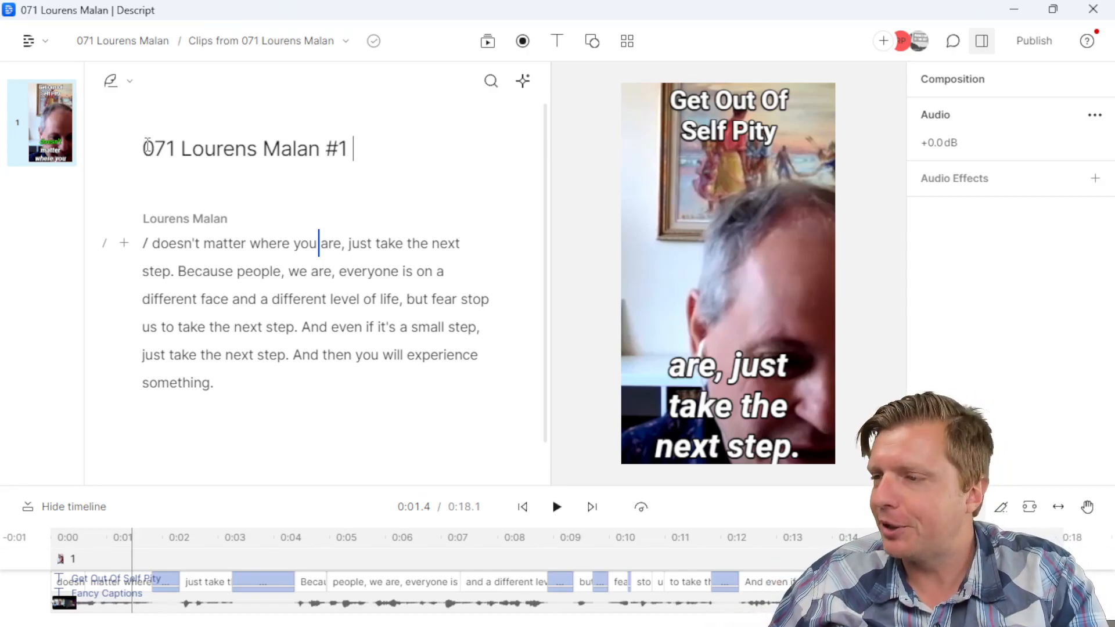
text( Just )
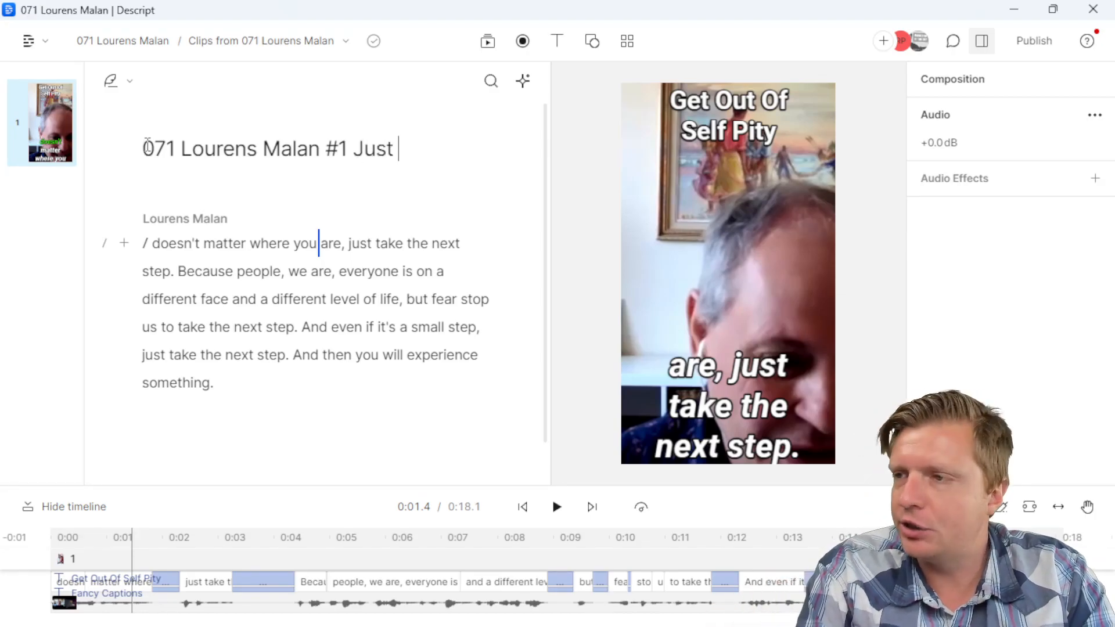
text(Take The Next Step)
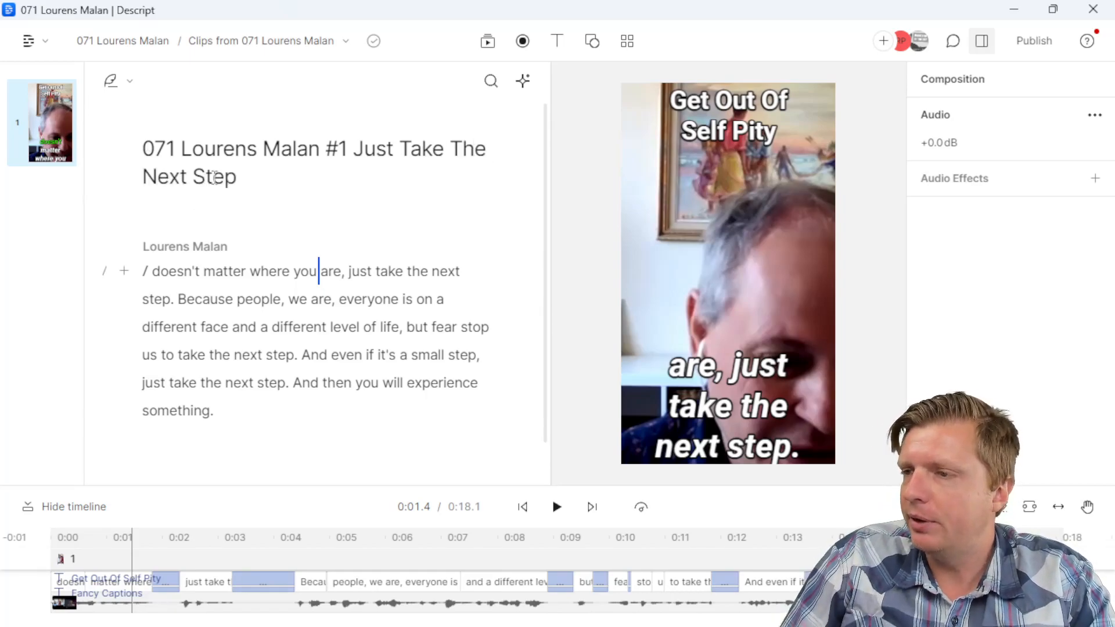
drag(237, 178, 355, 146)
key(ctrl+c)
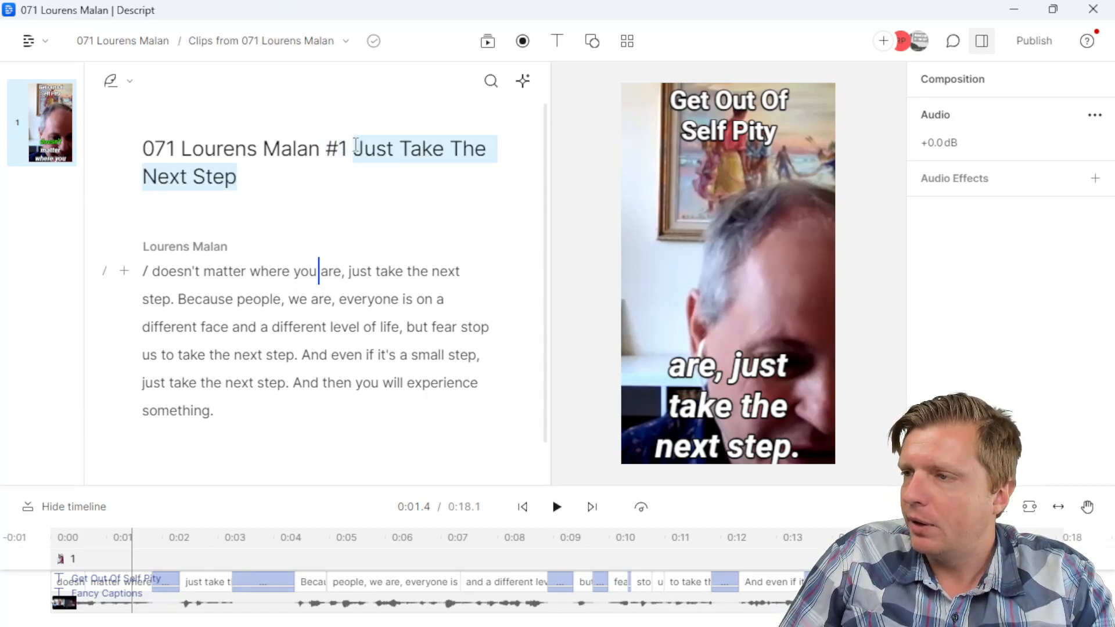
triple_click(707, 104)
key(ctrl+a)
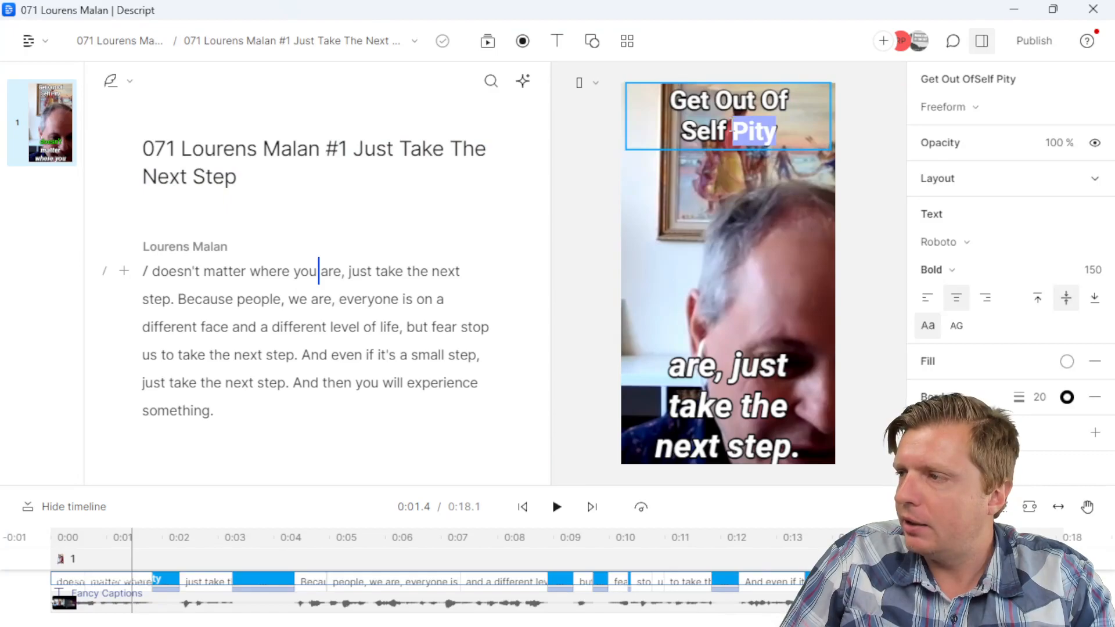
key(ctrl+v)
Step: Reframe the video around the speaker's face and nudge the captions upward
click(738, 256)
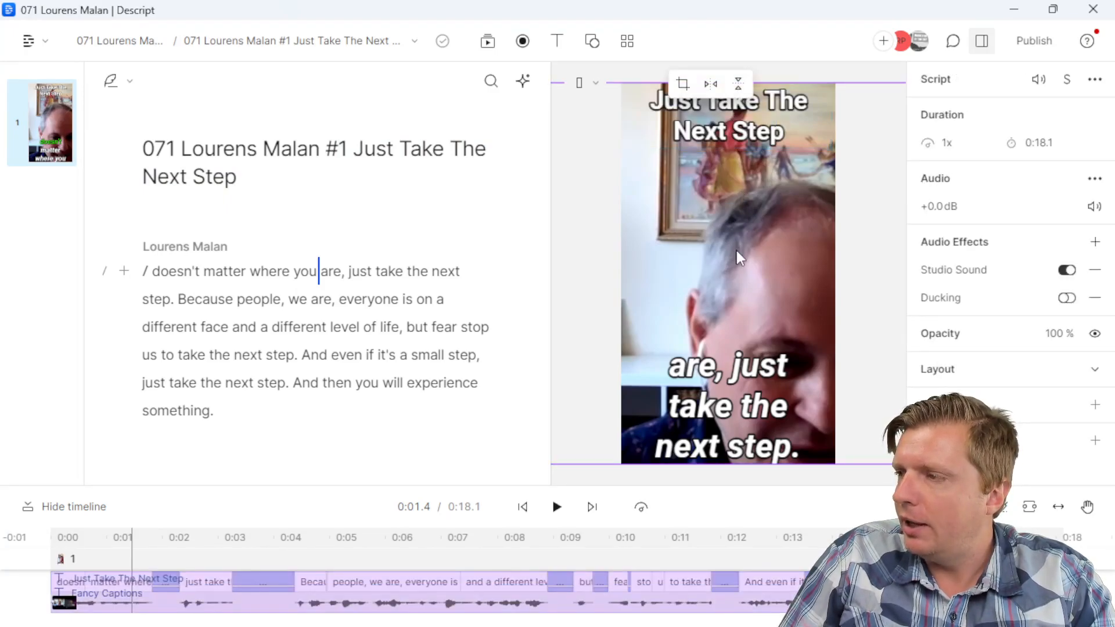
drag(740, 259, 672, 194)
click(721, 377)
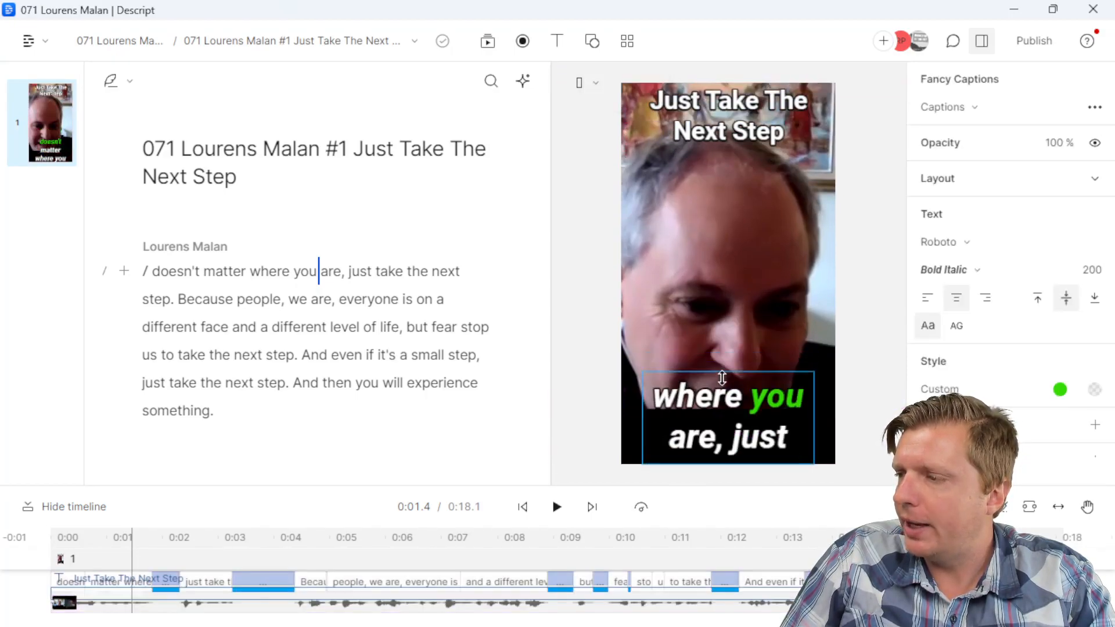
drag(719, 402, 719, 397)
Step: Capitalise 'Doesn't' and cut 'Because people, we are,' from the script
double_click(175, 271)
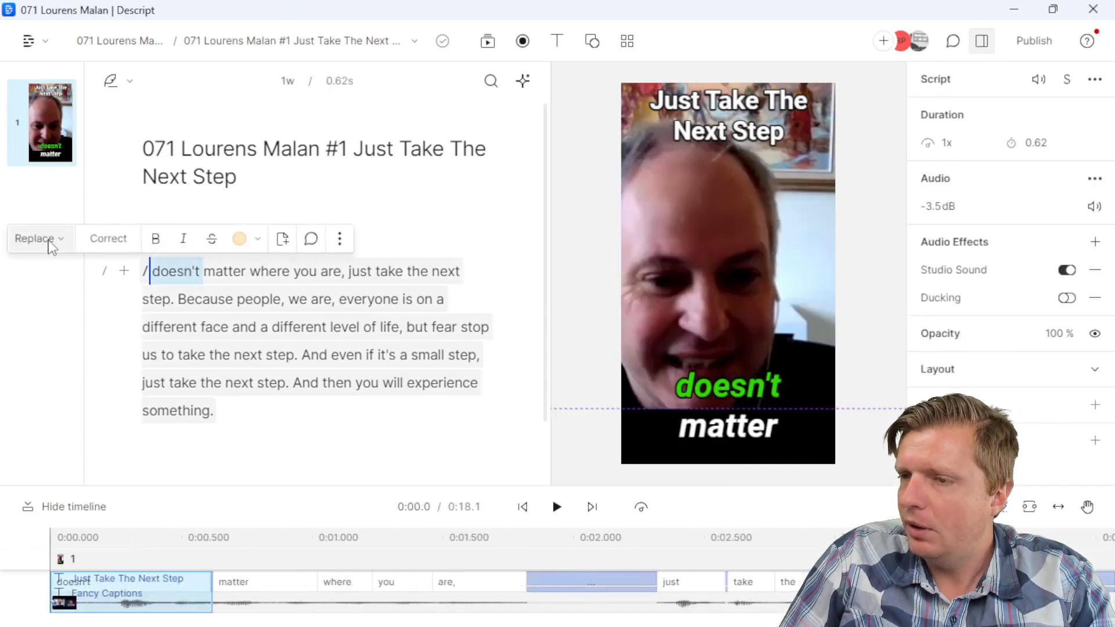
click(108, 238)
text(Doesn't)
key(Return)
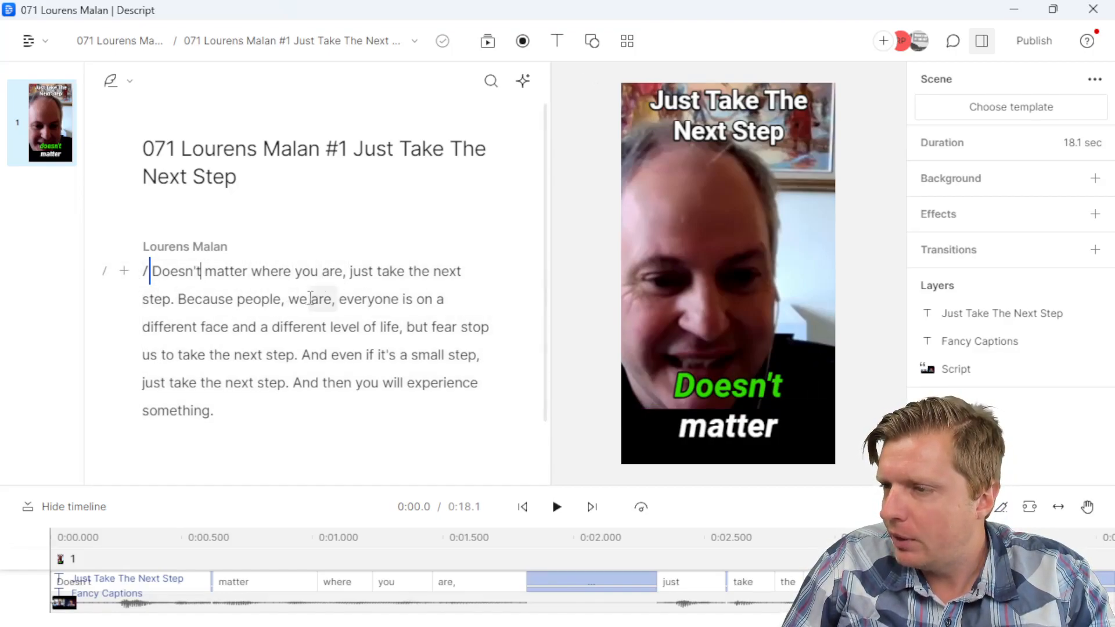
drag(338, 299, 184, 303)
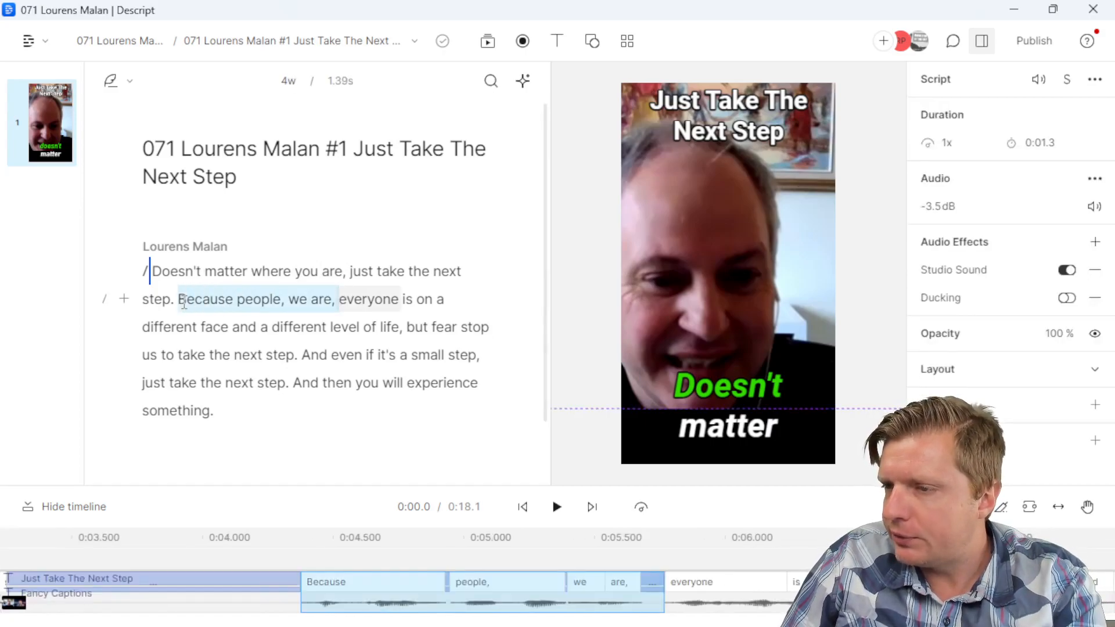
key(BackSpace)
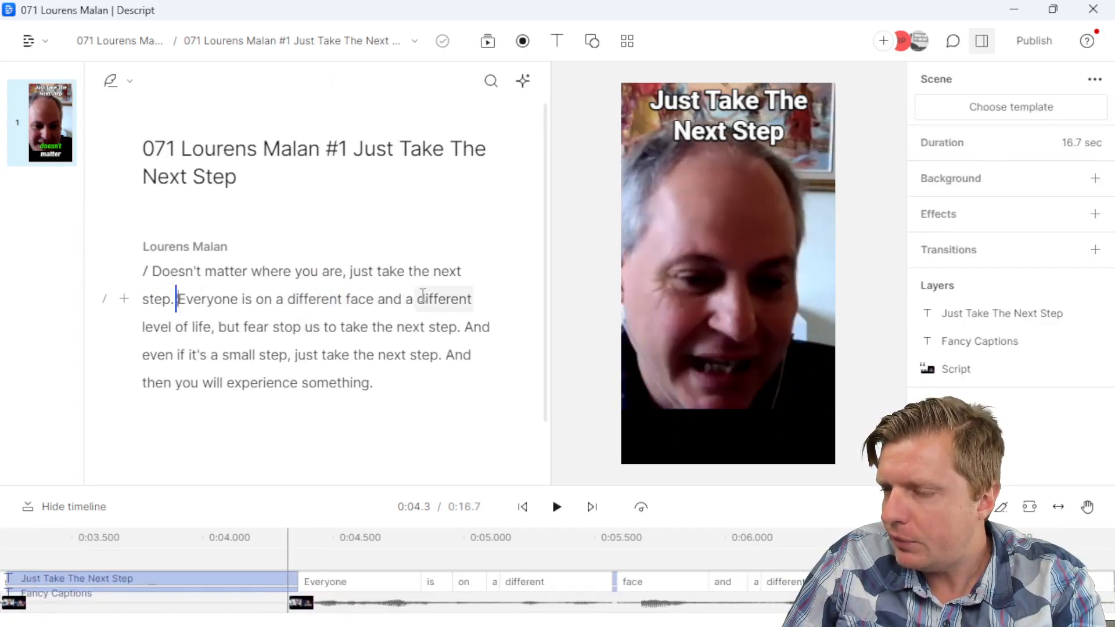
Step: Correct 'face' to 'phase' and remove both leading 'And's, starting a new paragraph
triple_click(361, 298)
double_click(361, 297)
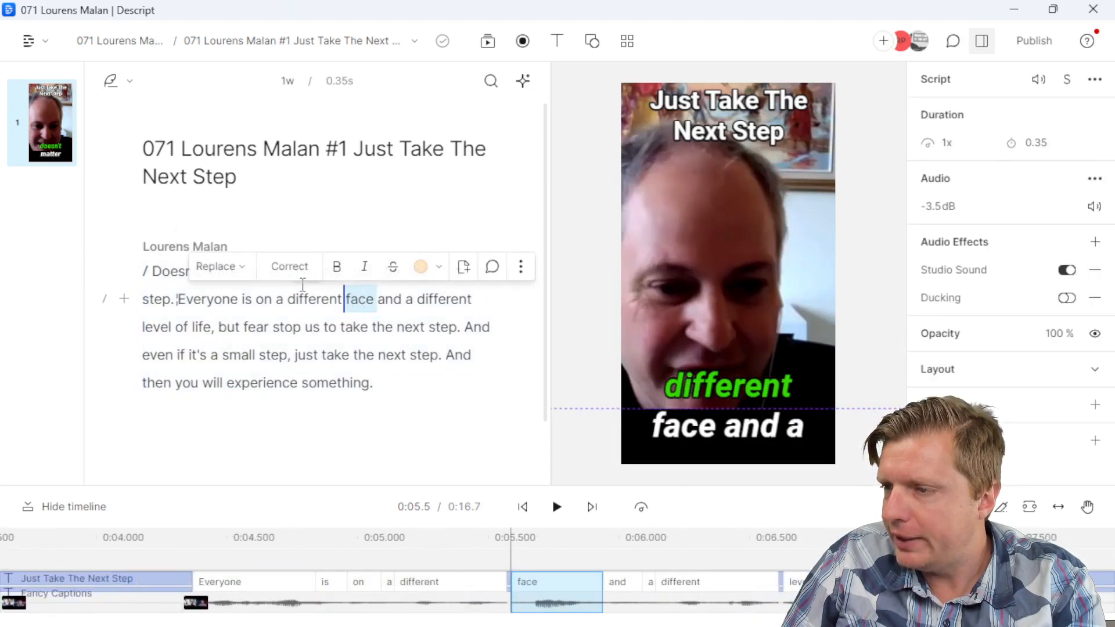
click(298, 268)
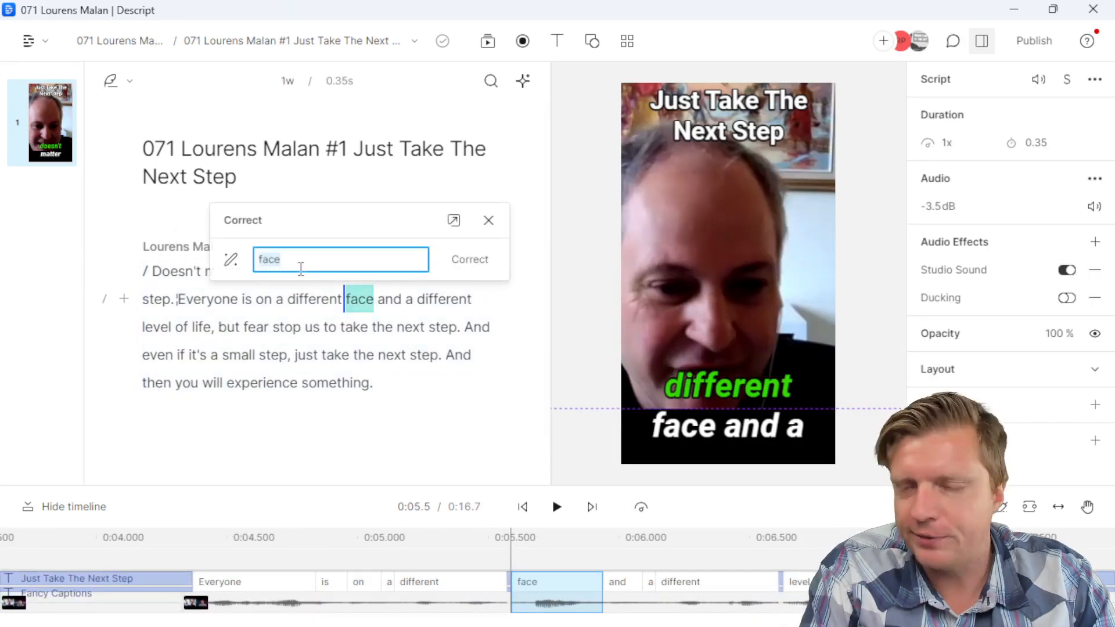
key(Return)
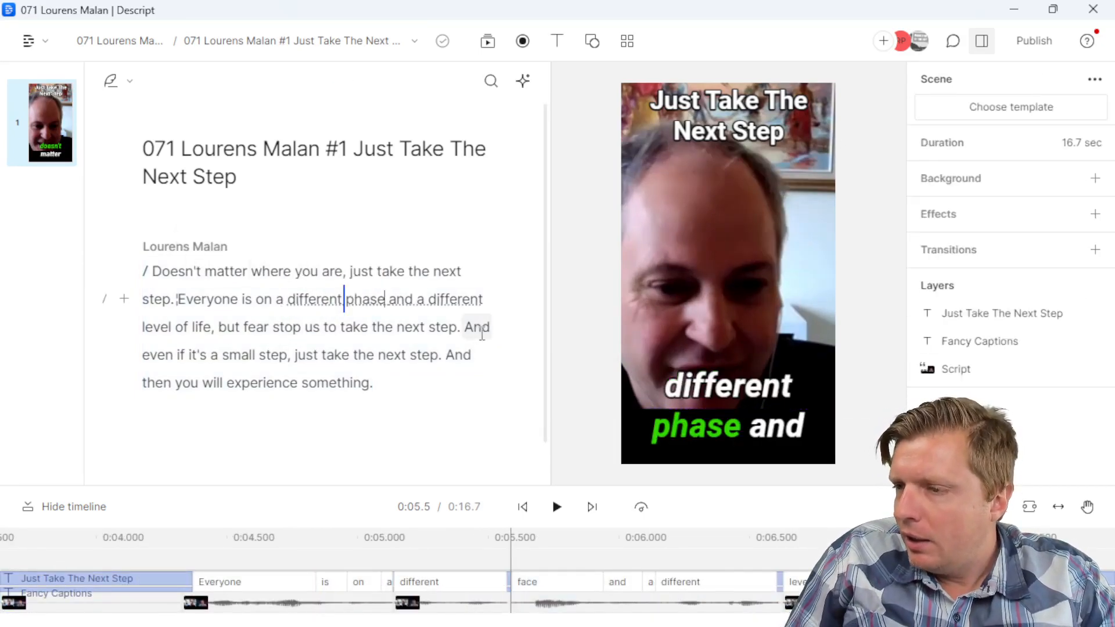
double_click(478, 329)
key(Return)
double_click(462, 355)
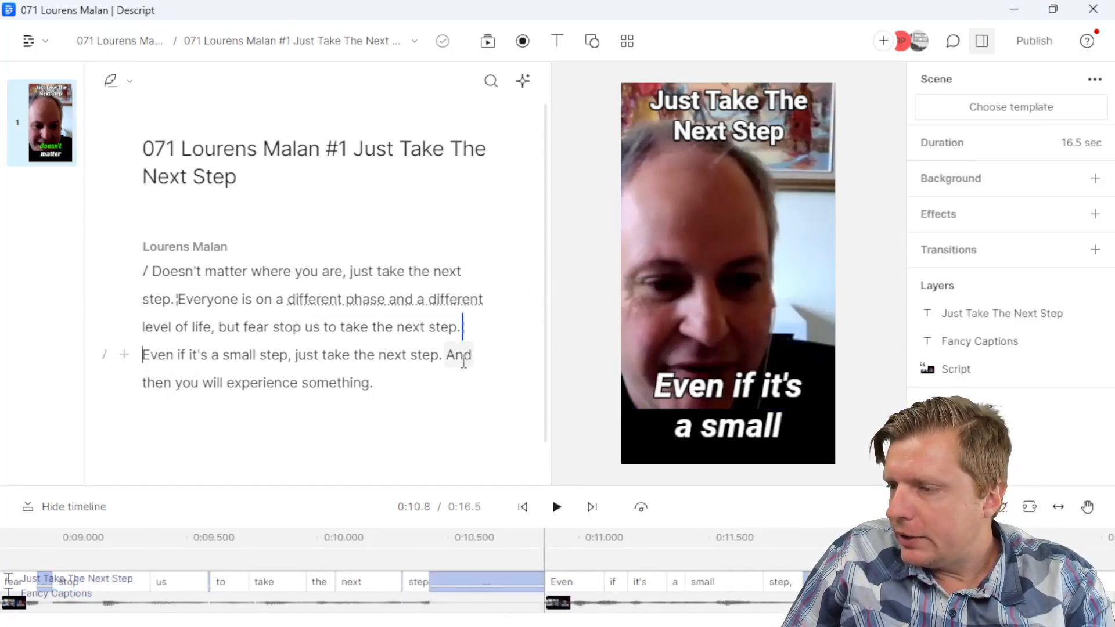
key(BackSpace)
Step: Preview the edited ending and enlarge the timeline area
click(422, 393)
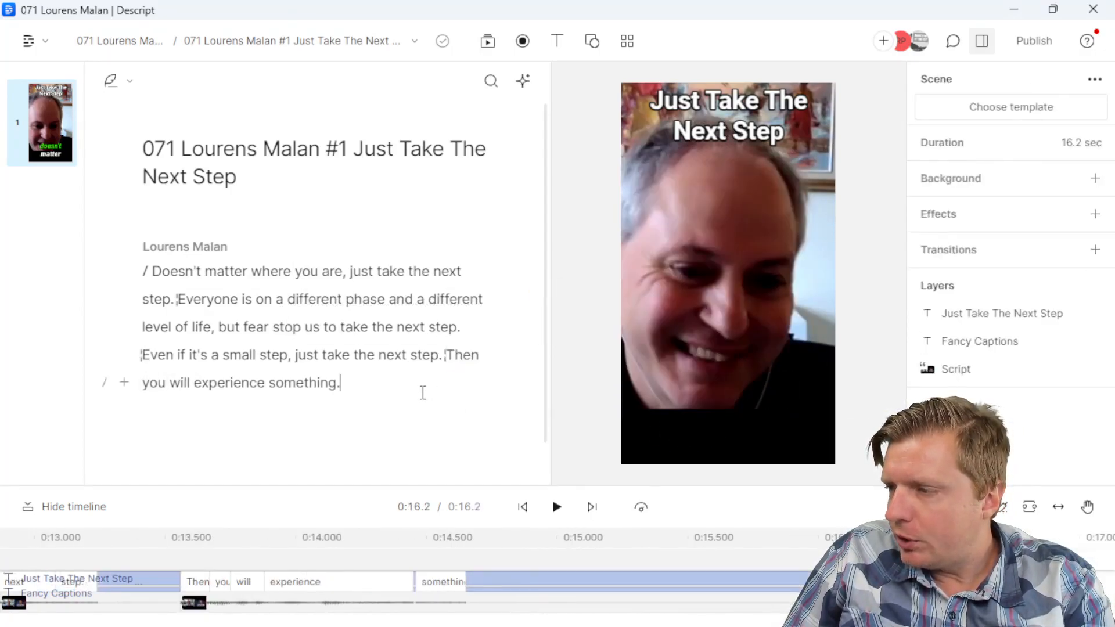
click(416, 381)
click(369, 354)
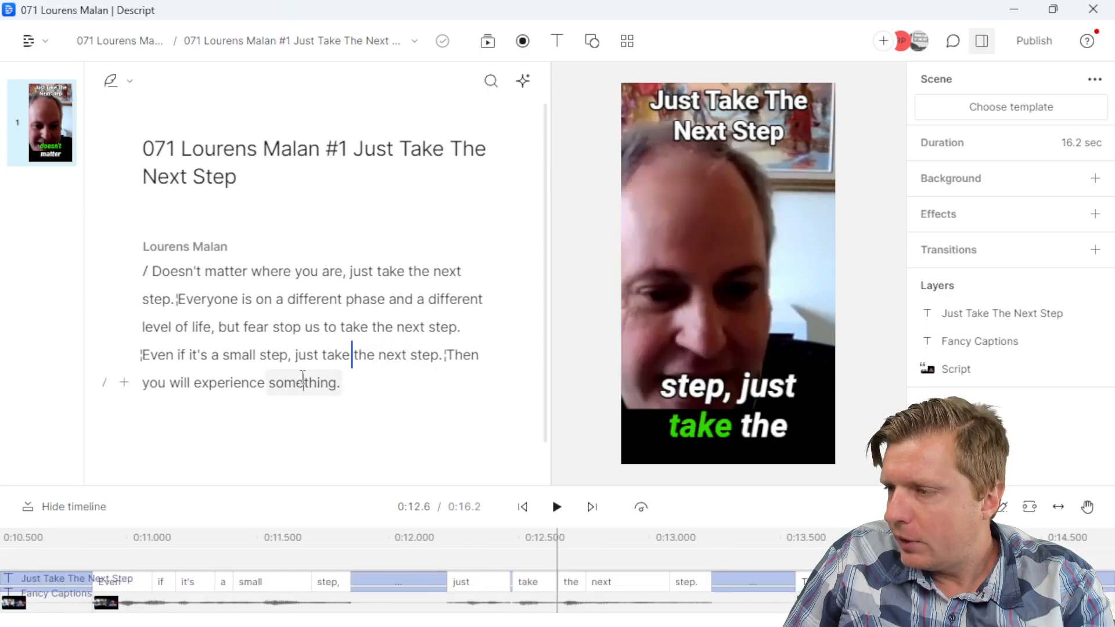
click(303, 381)
drag(389, 486, 406, 406)
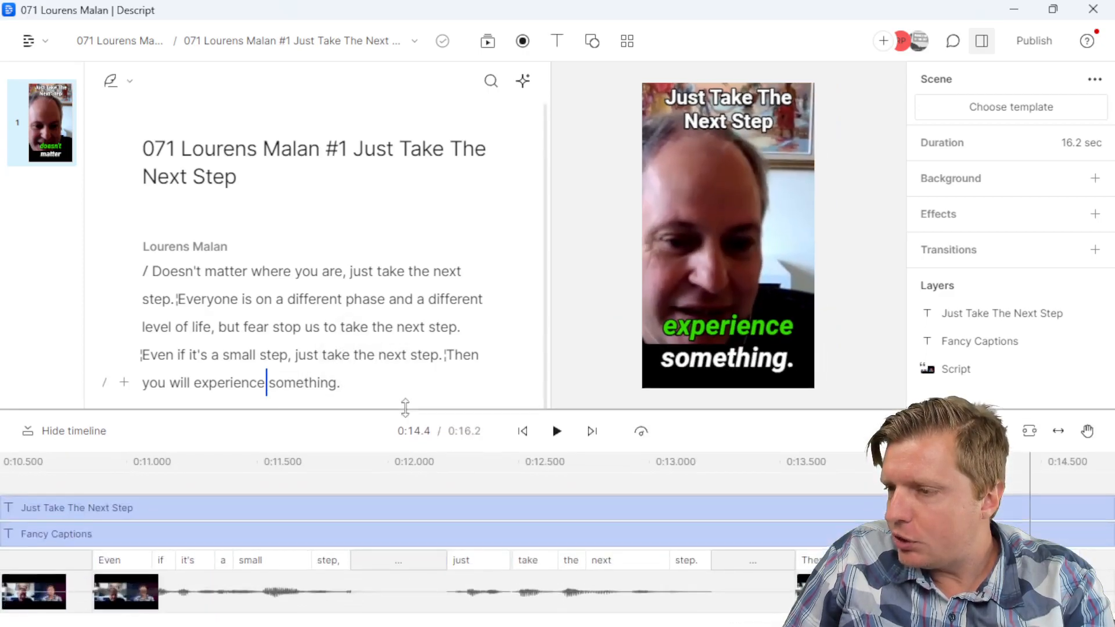
click(349, 326)
click(386, 381)
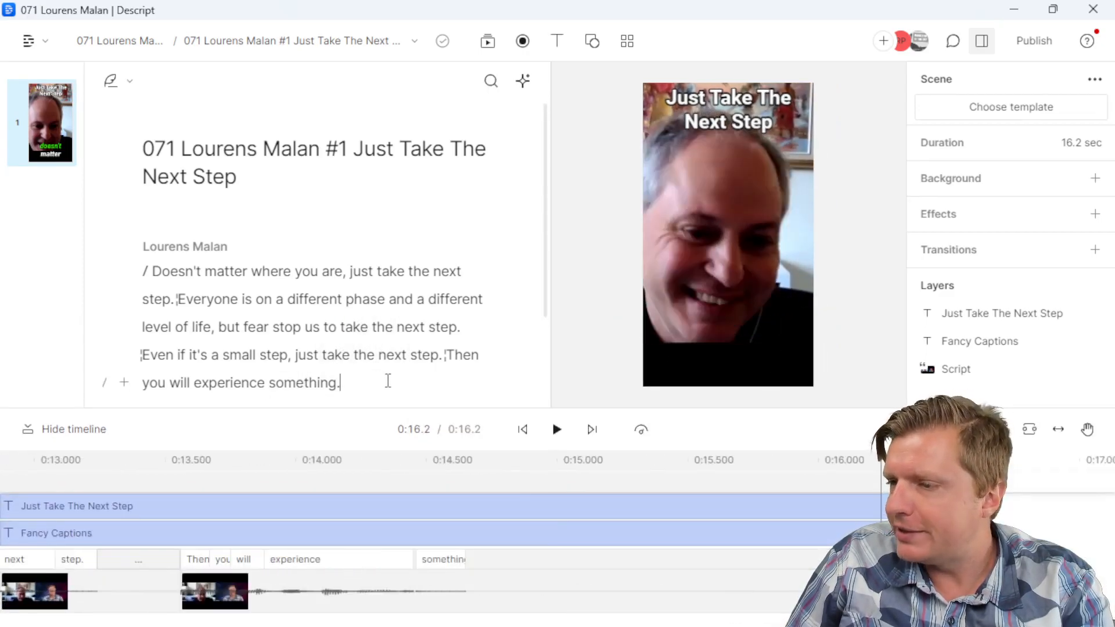
Step: Export the teaser as video with metadata off, saving it to Downloads
click(1024, 43)
click(754, 87)
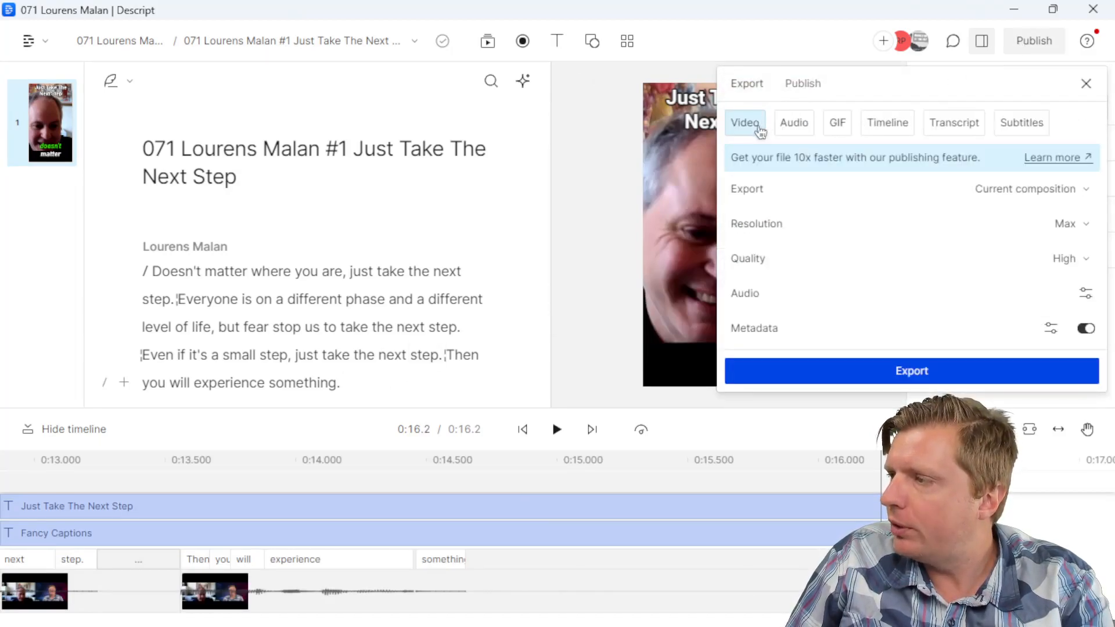
click(1084, 329)
click(1054, 372)
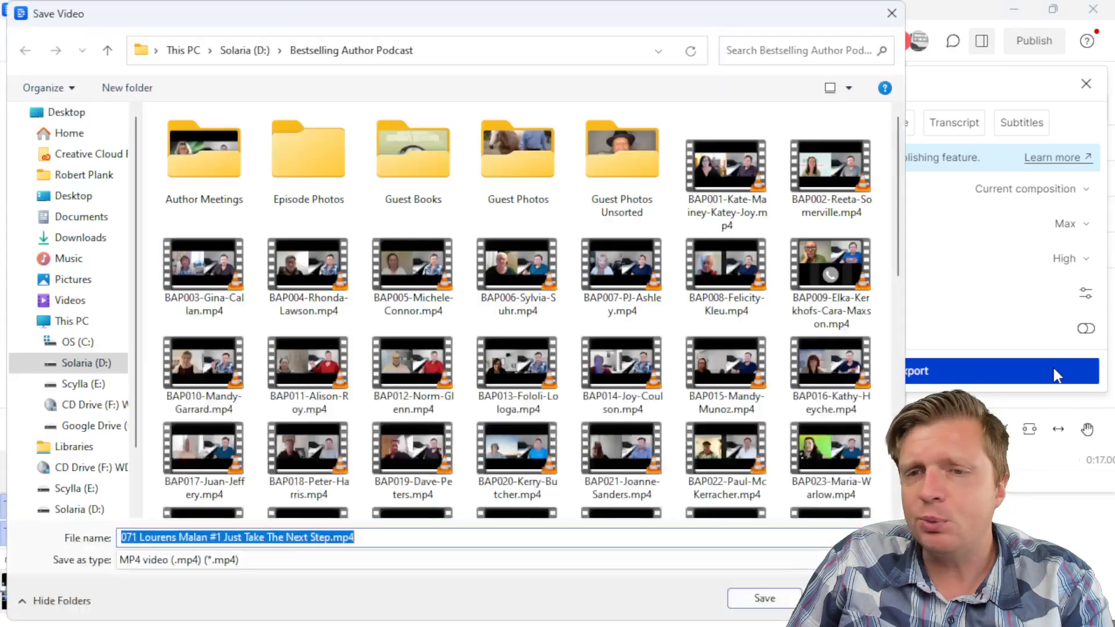
click(77, 238)
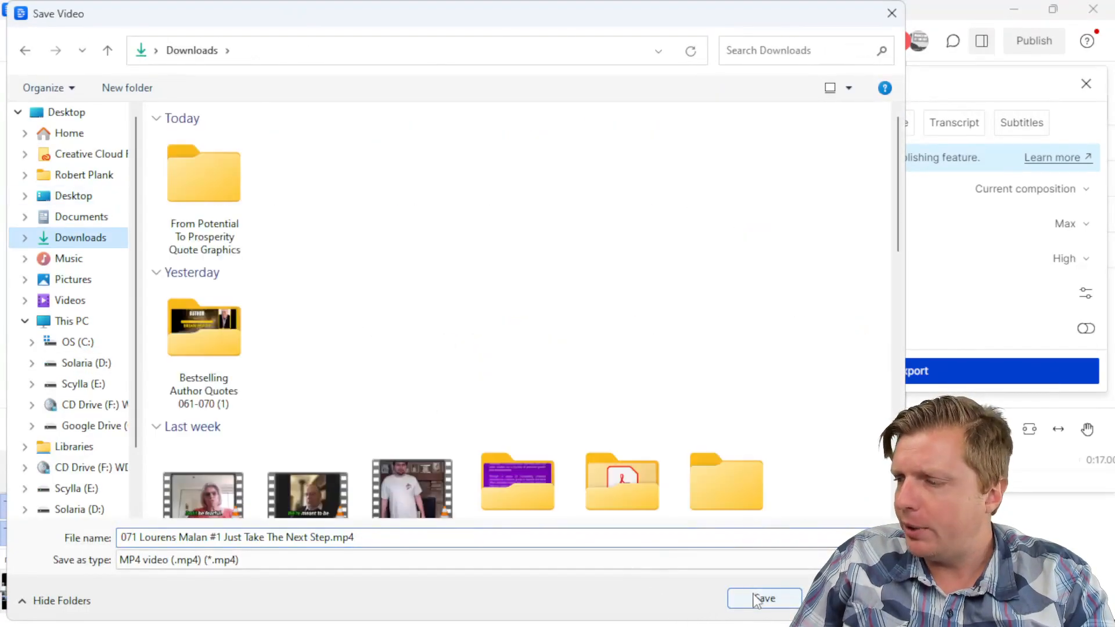
click(759, 599)
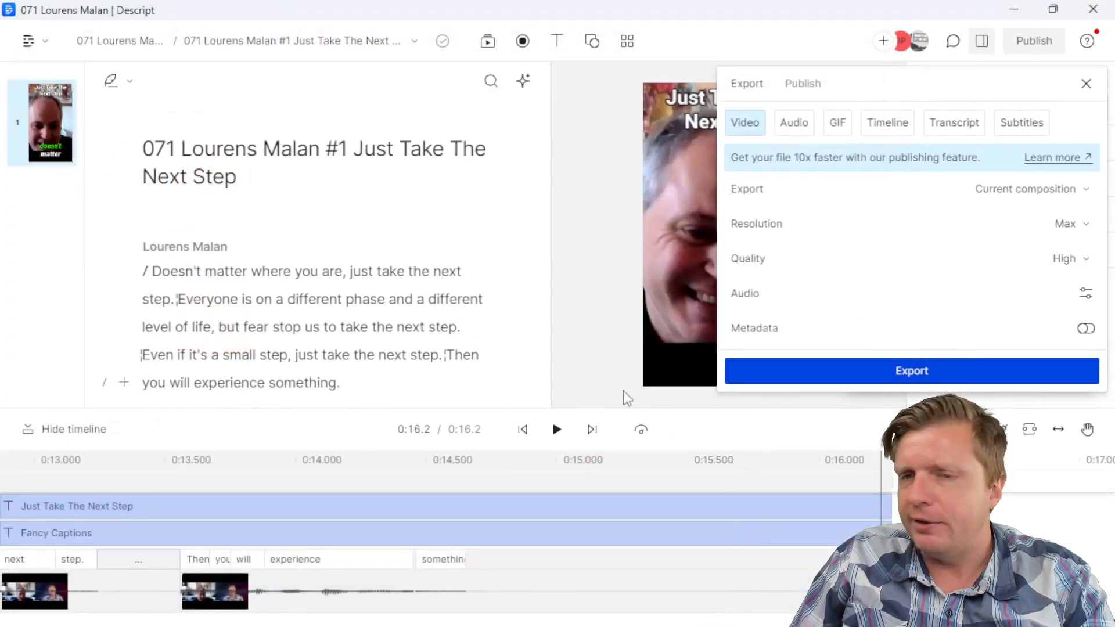
Step: Re-run the video export into Downloads, bringing the Downloads window onto this screen
click(782, 375)
click(749, 603)
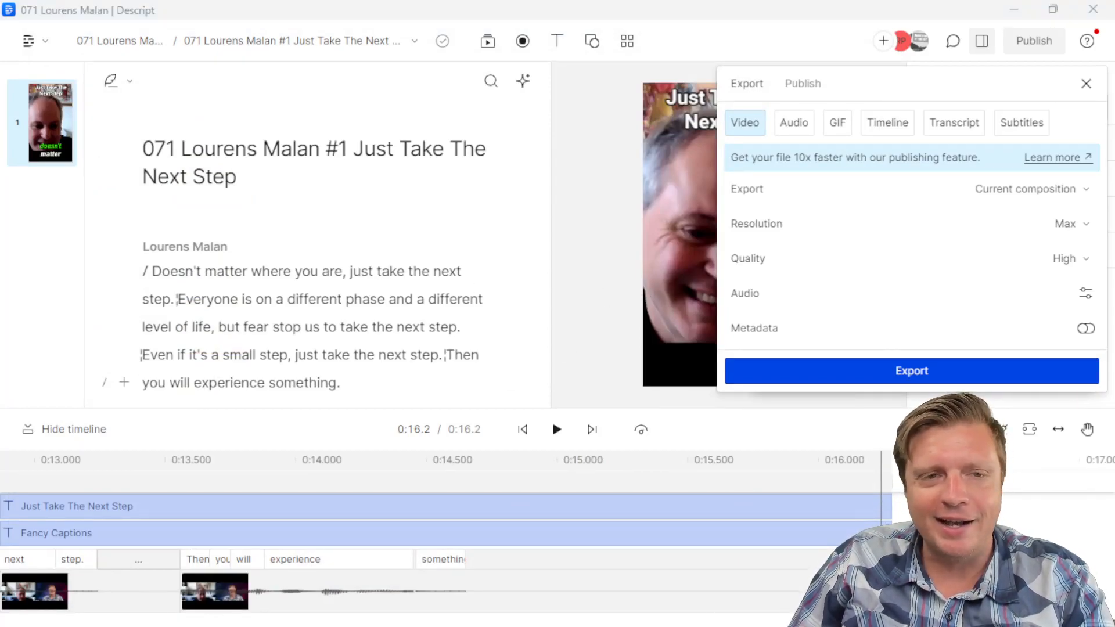
drag(0, 200, 551, 199)
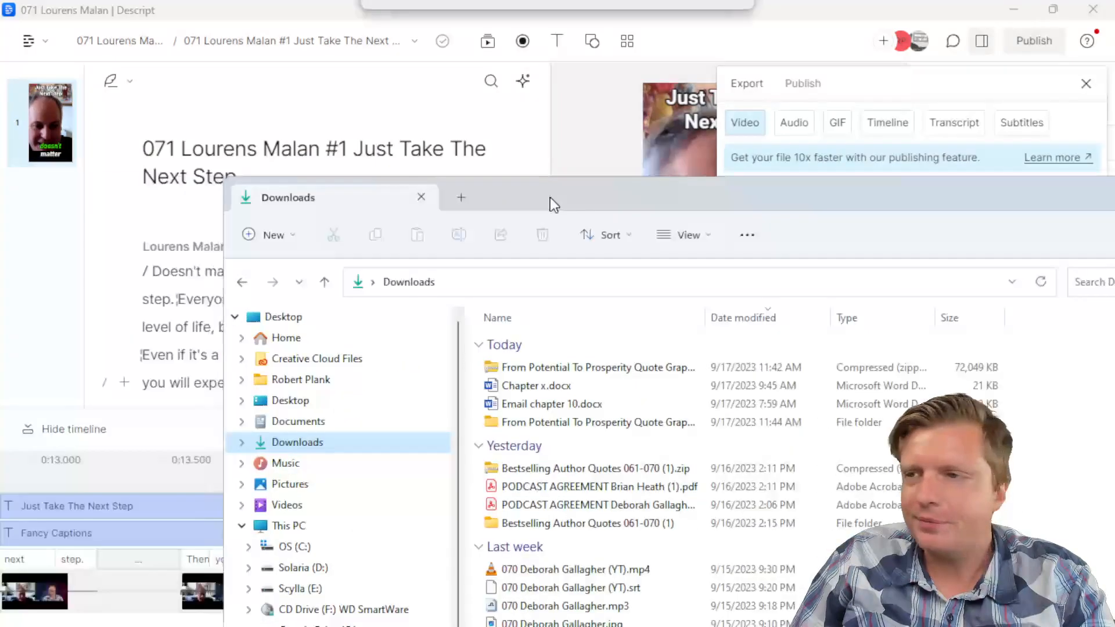
double_click(551, 199)
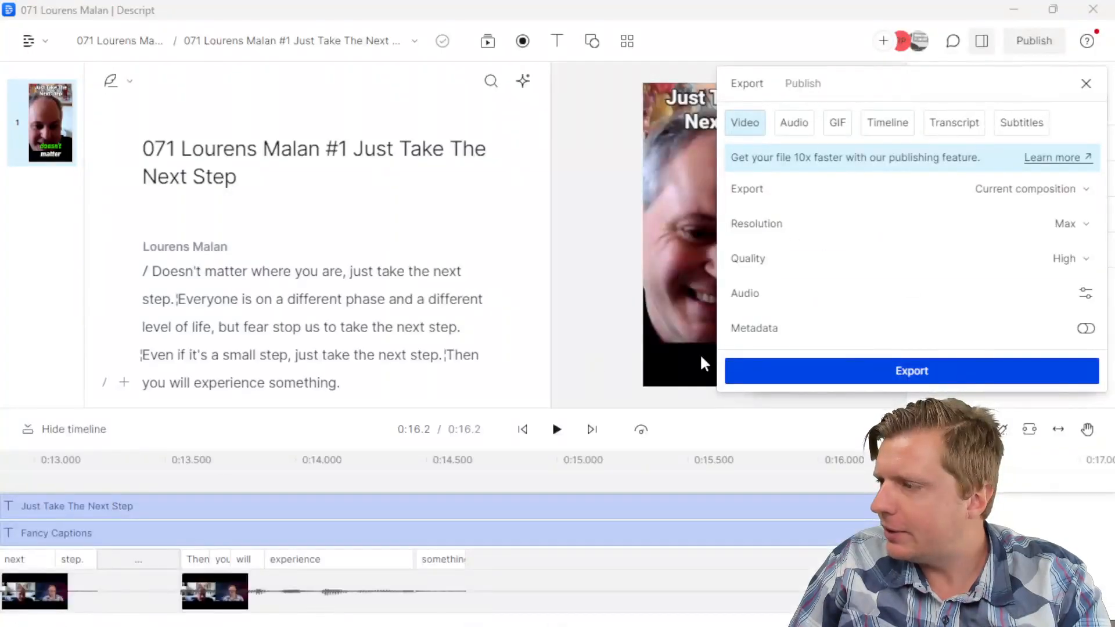
click(779, 366)
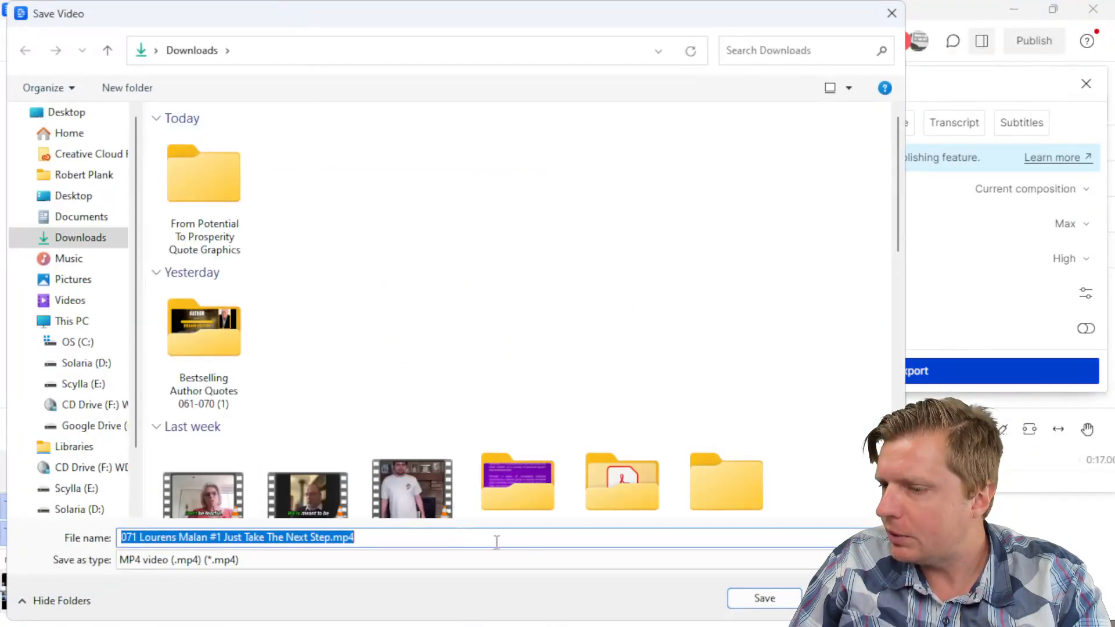
click(746, 600)
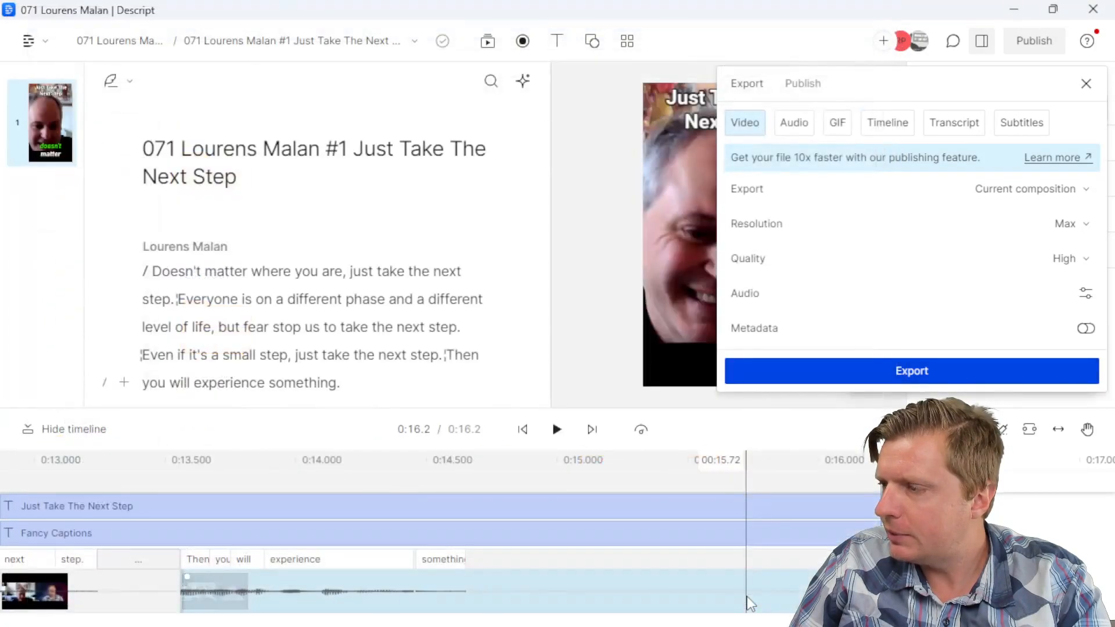
Step: Close the export panel and dismiss all the export progress and completion notifications
click(388, 300)
click(1073, 319)
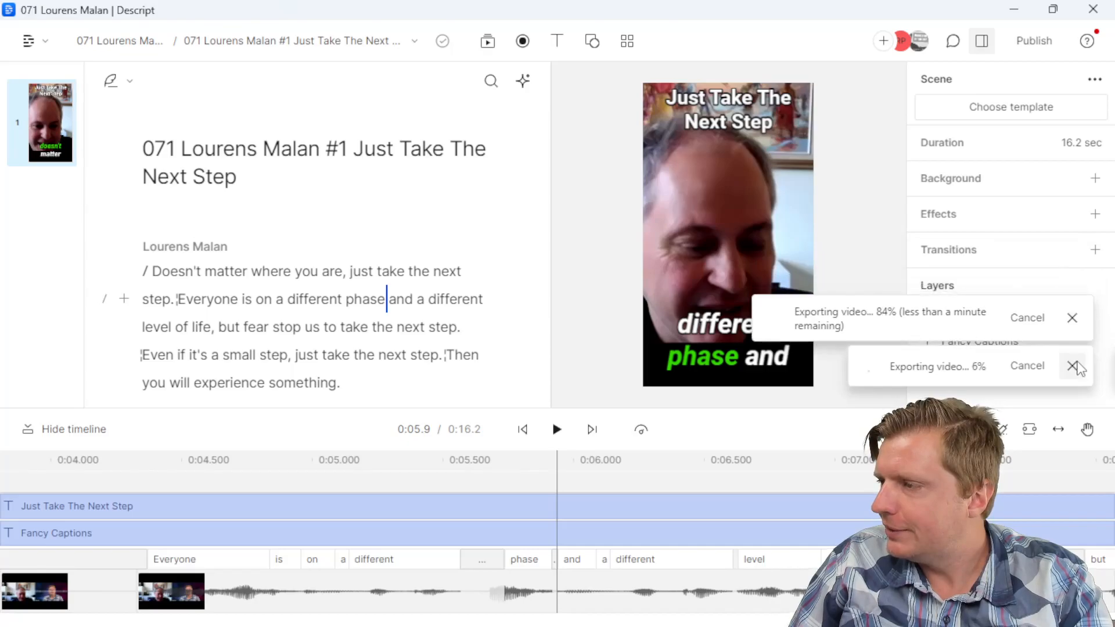
click(1073, 363)
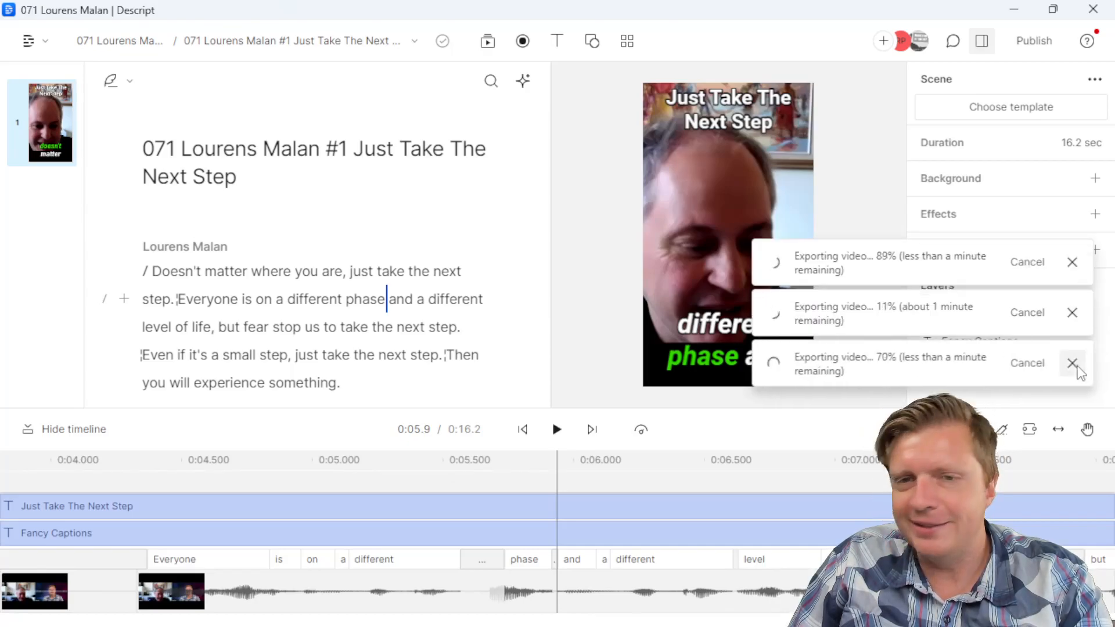
click(1072, 363)
click(1073, 363)
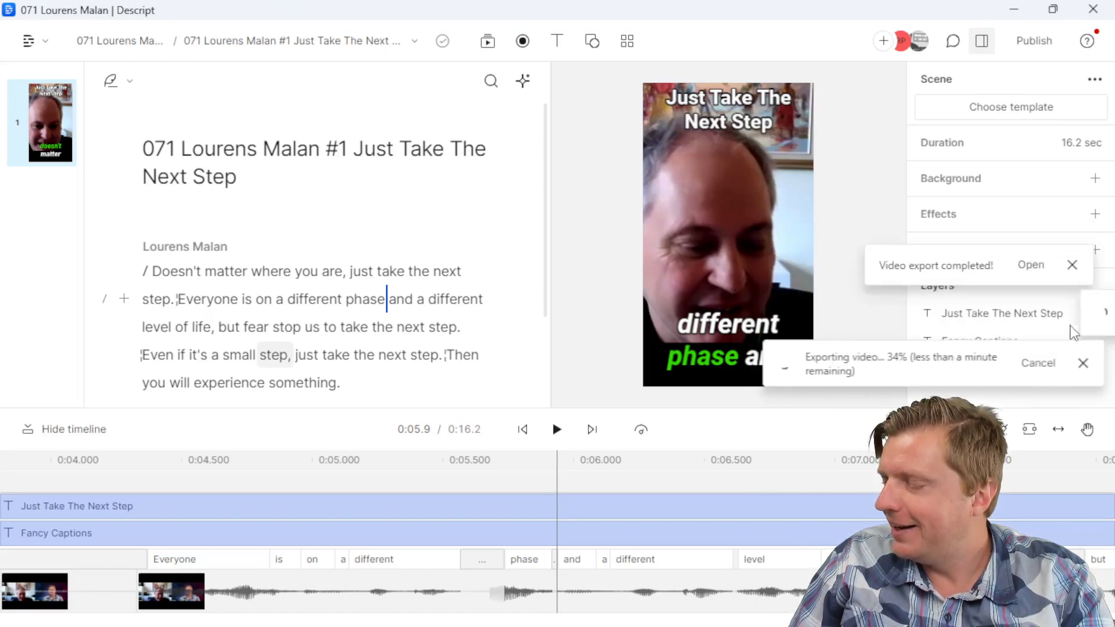
click(1072, 313)
click(1071, 324)
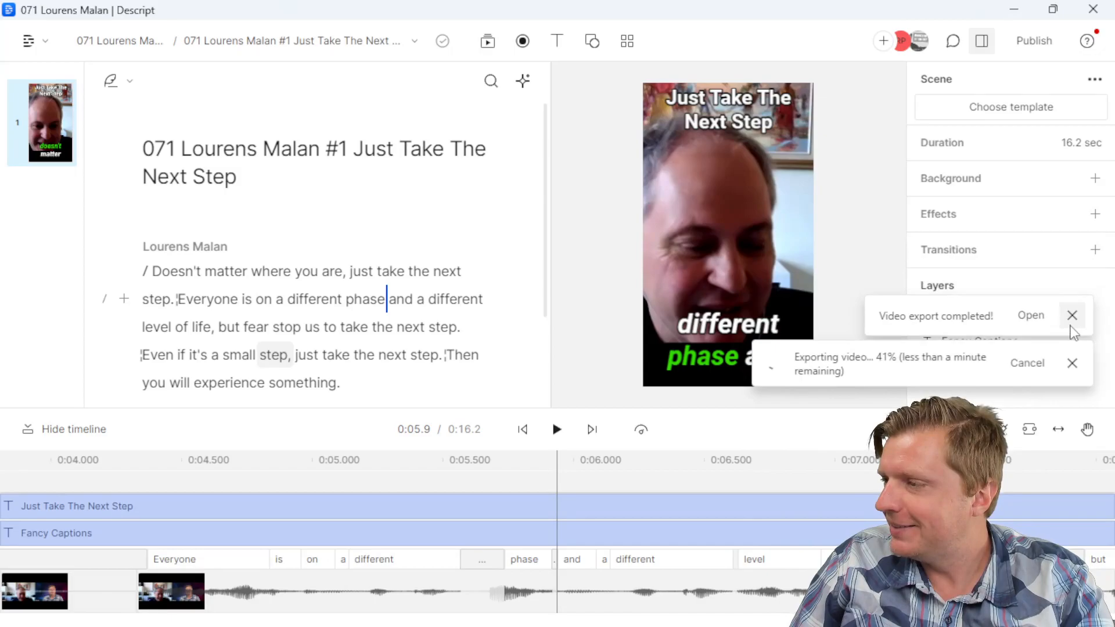
click(1071, 324)
click(1071, 324)
click(1072, 322)
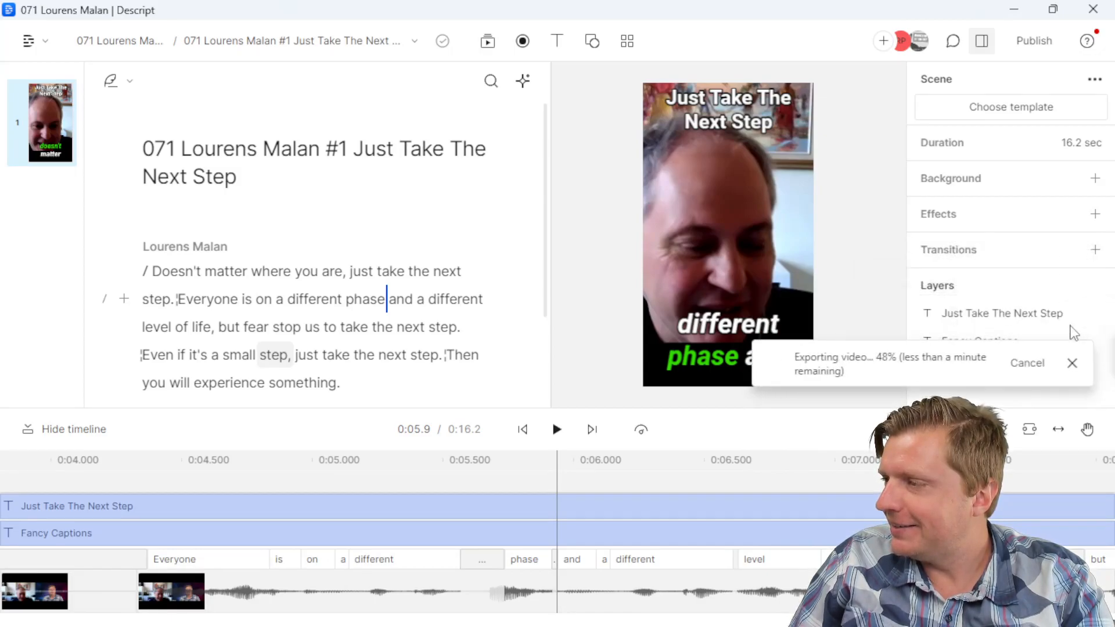
click(1072, 363)
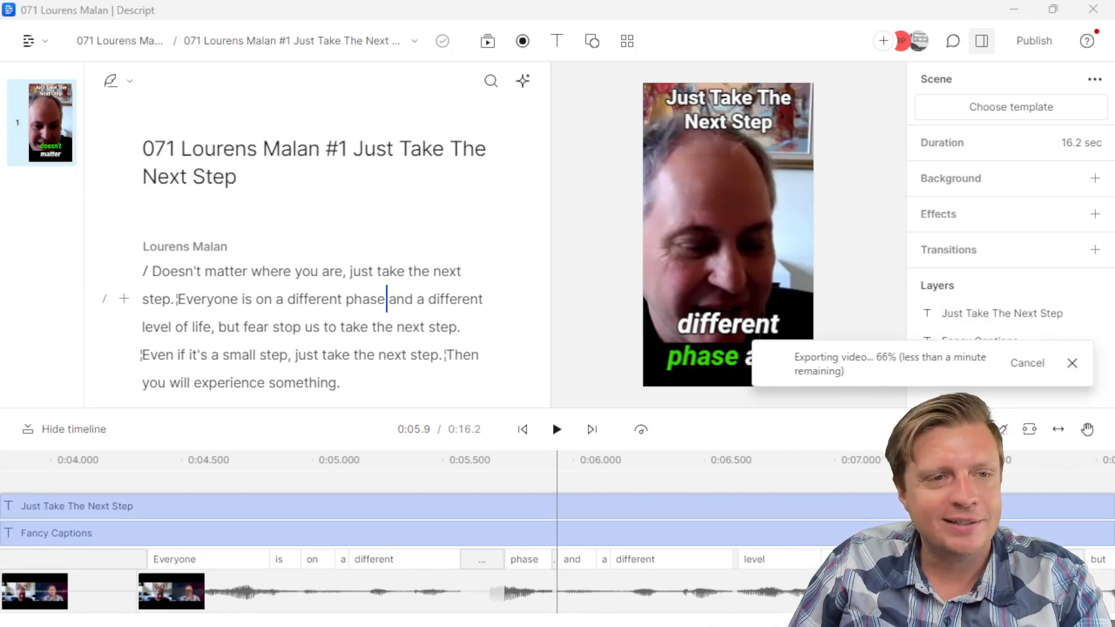
click(1072, 363)
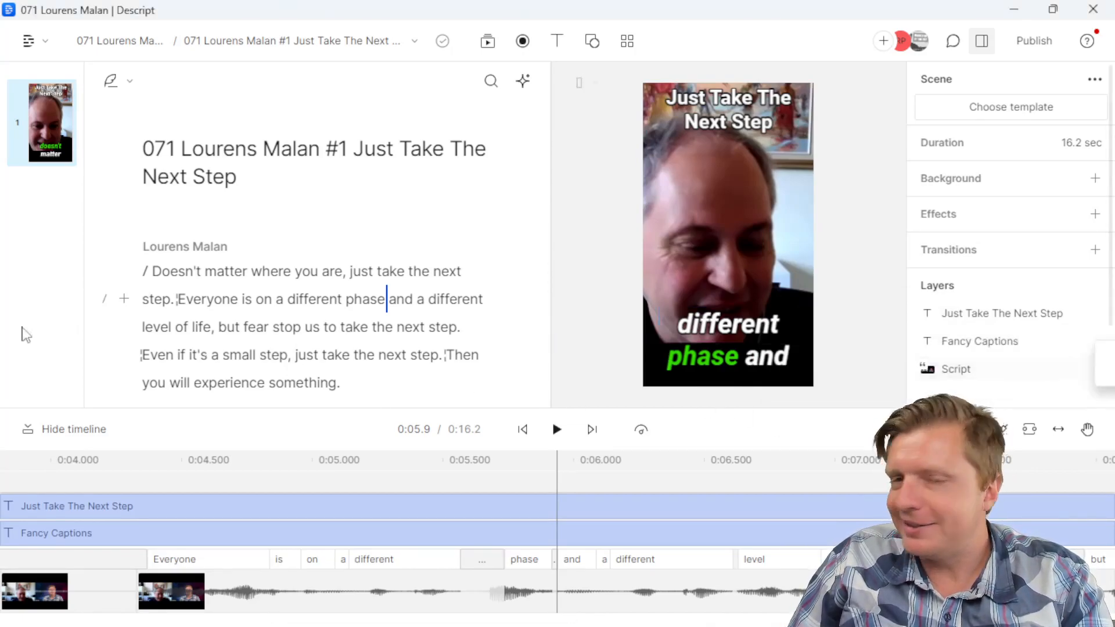
click(1072, 363)
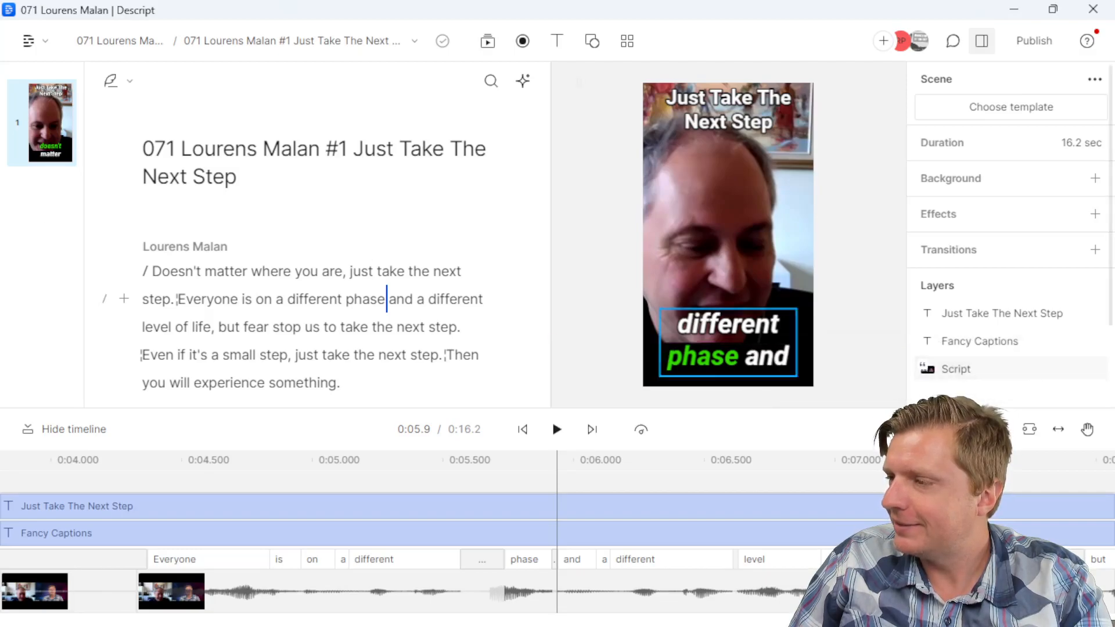
Step: Play the exported teaser MP4 from Downloads in VLC to check captions, then close VLC
drag(0, 125, 528, 2)
click(546, 188)
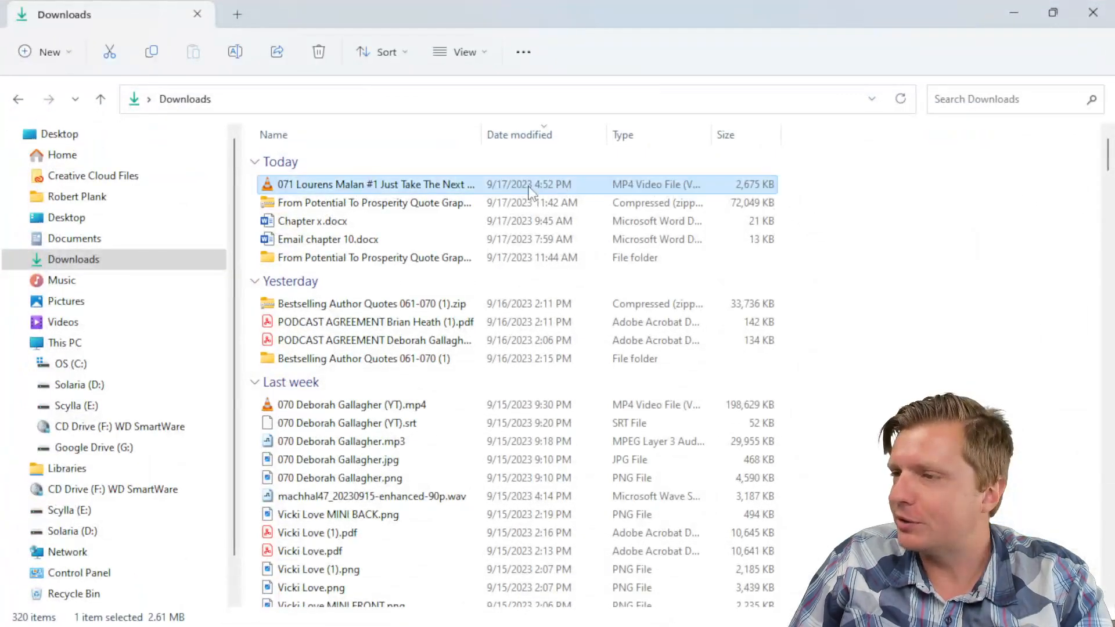
double_click(491, 185)
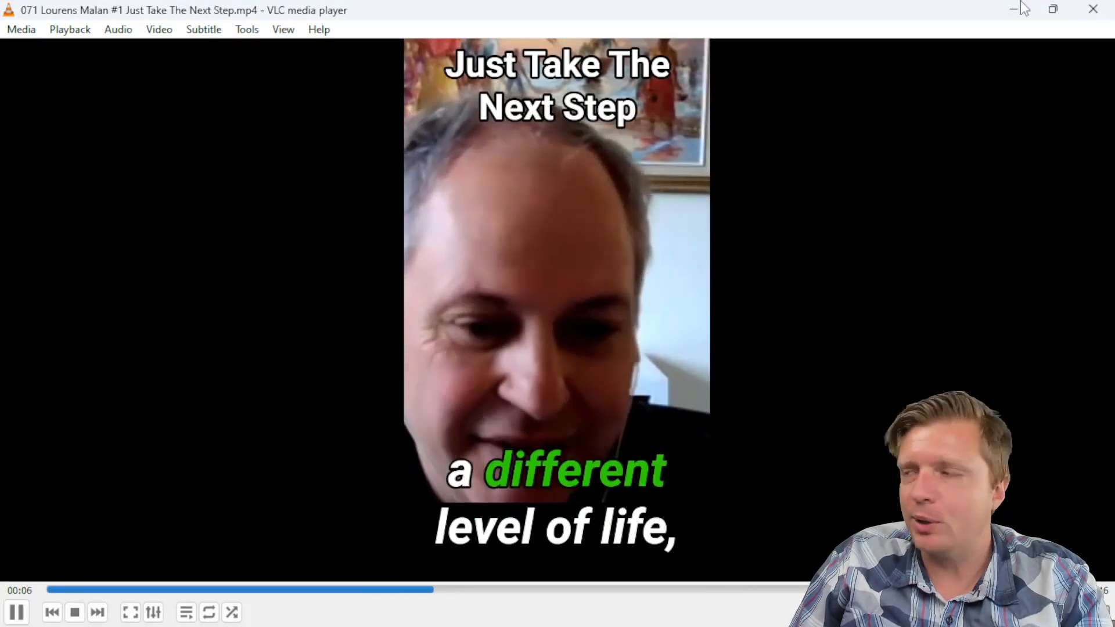
click(1093, 9)
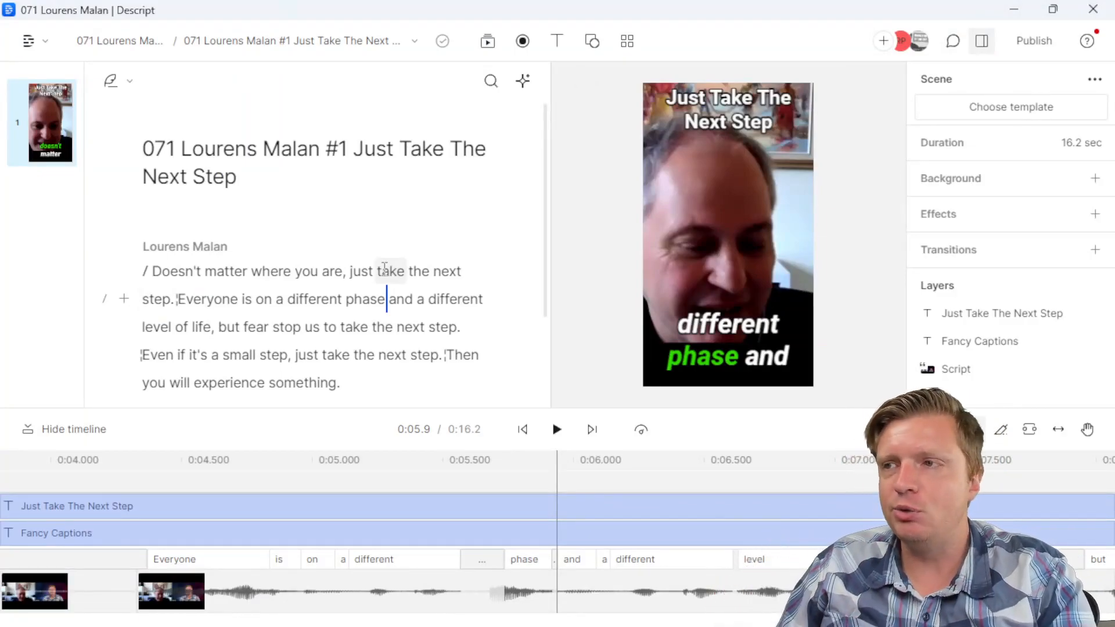
Step: Switch to the full episode composition and copy the teaser passage starting at 18:38
click(210, 46)
click(273, 120)
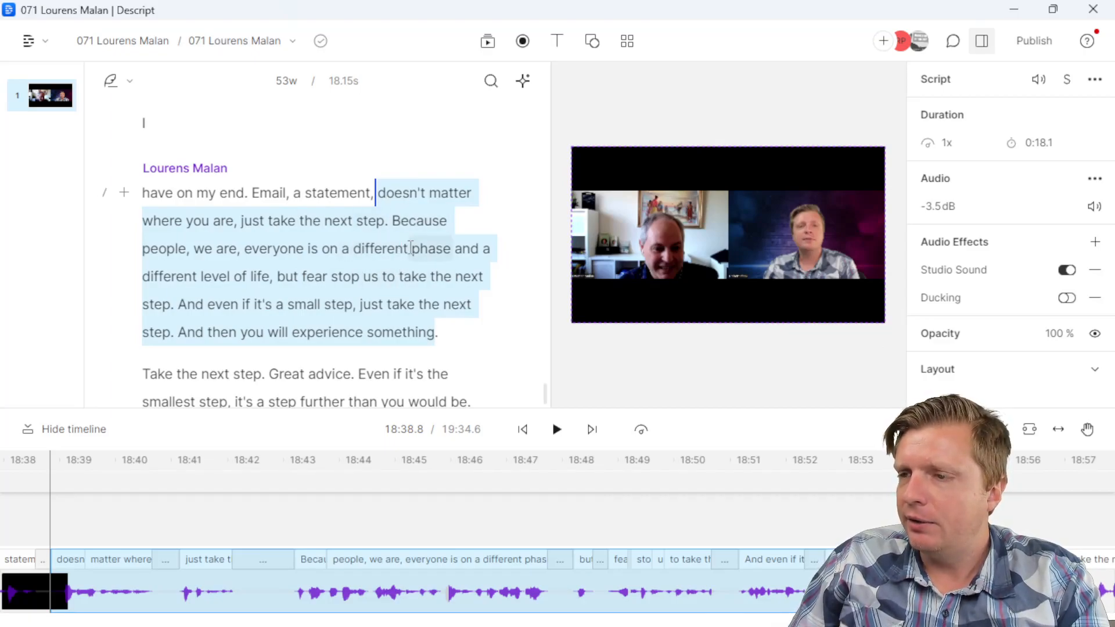
right_click(400, 277)
click(436, 383)
click(461, 325)
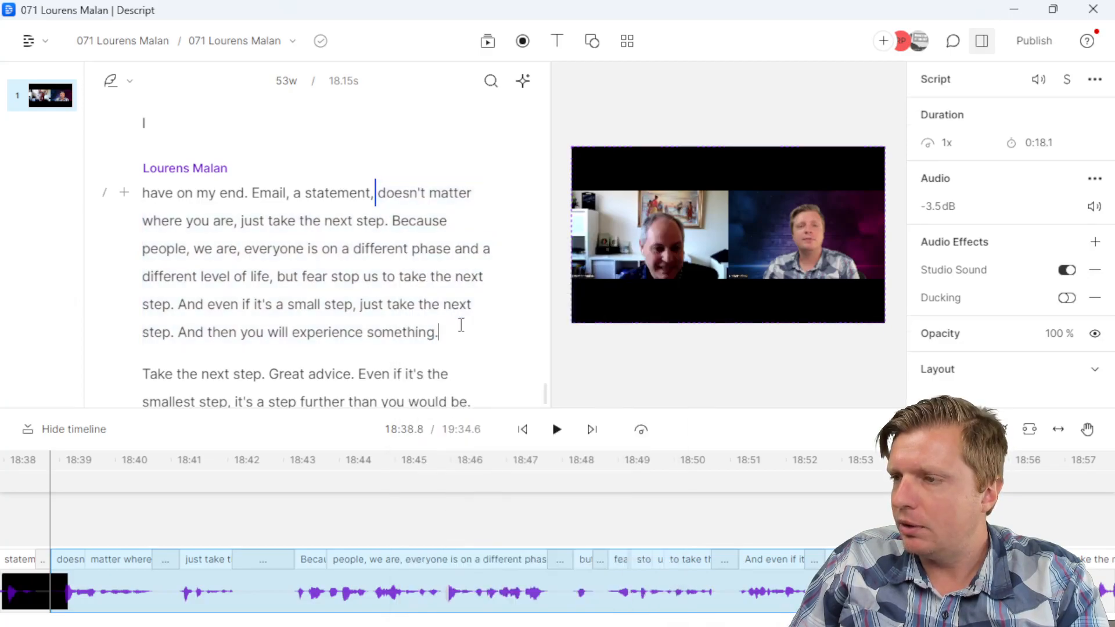
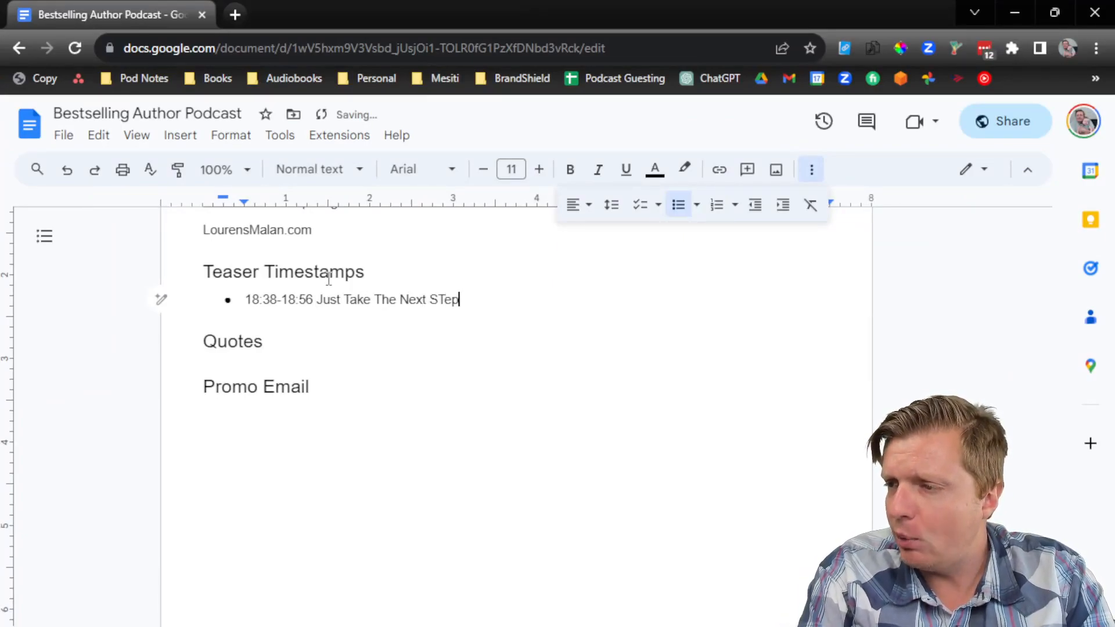
Step: Finish 'Just Take The Next Step', bold the '18:38-18:56' line, and add an empty bullet below it
text(p)
key(Return)
drag(341, 15, 739, 1)
double_click(289, 311)
drag(290, 317, 156, 298)
key(ctrl+b)
click(261, 317)
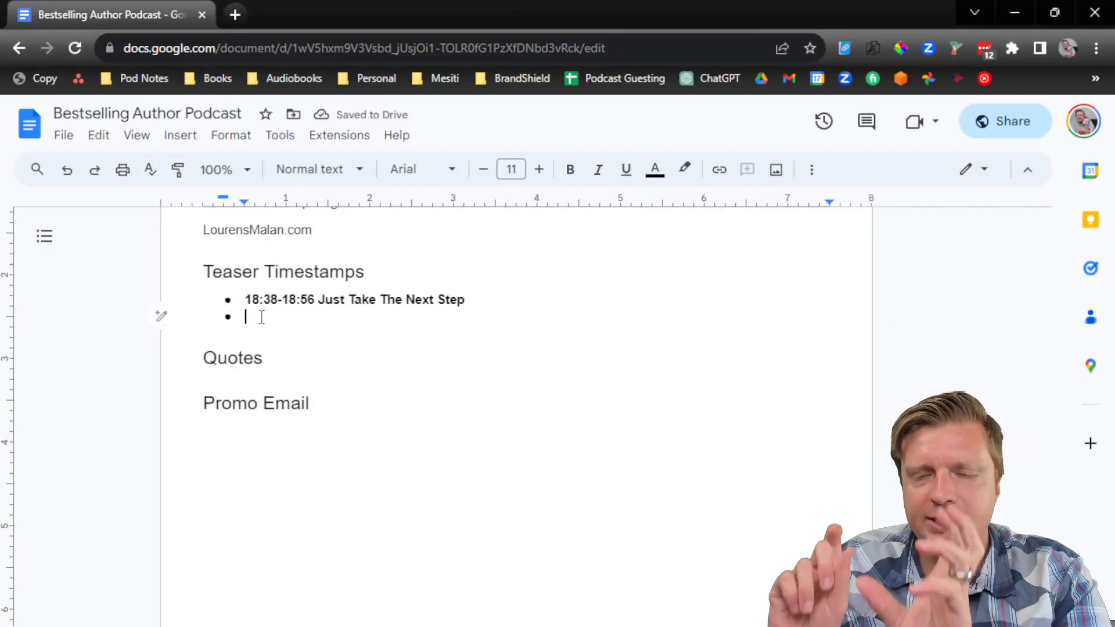
Step: Scroll the Descript transcript and set playback to 15:01.8, where 'empower yourself' begins
click(1015, 13)
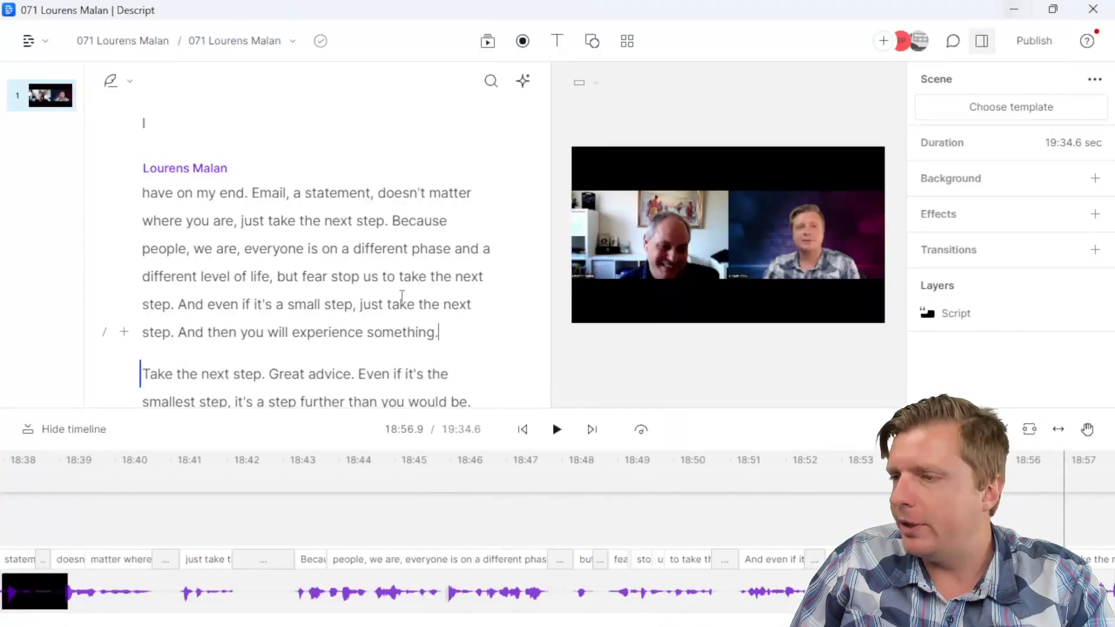
click(360, 288)
scroll(262, 157, down, 2)
scroll(262, 157, down, 2)
scroll(308, 283, up, 12)
scroll(308, 282, up, 3)
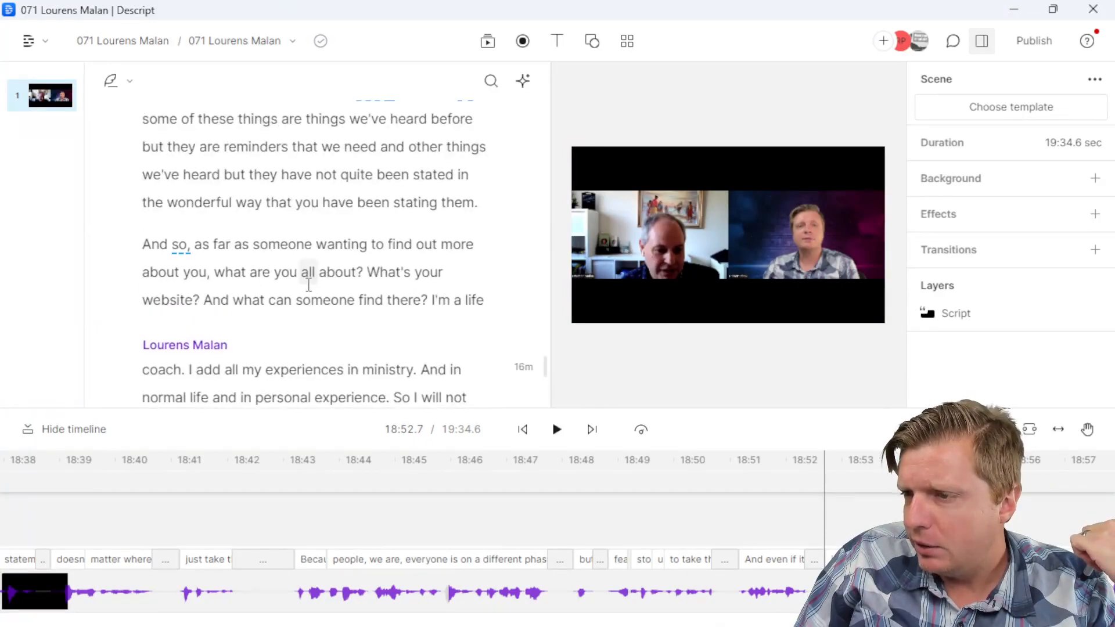
scroll(308, 282, down, 3)
scroll(308, 282, up, 6)
scroll(309, 283, up, 10)
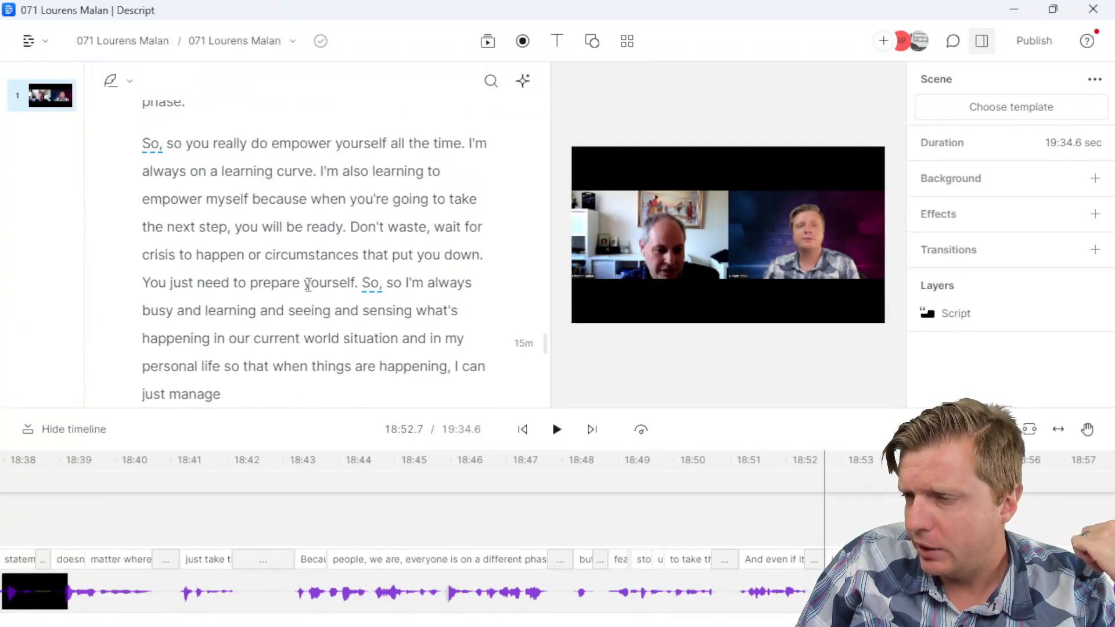
click(274, 144)
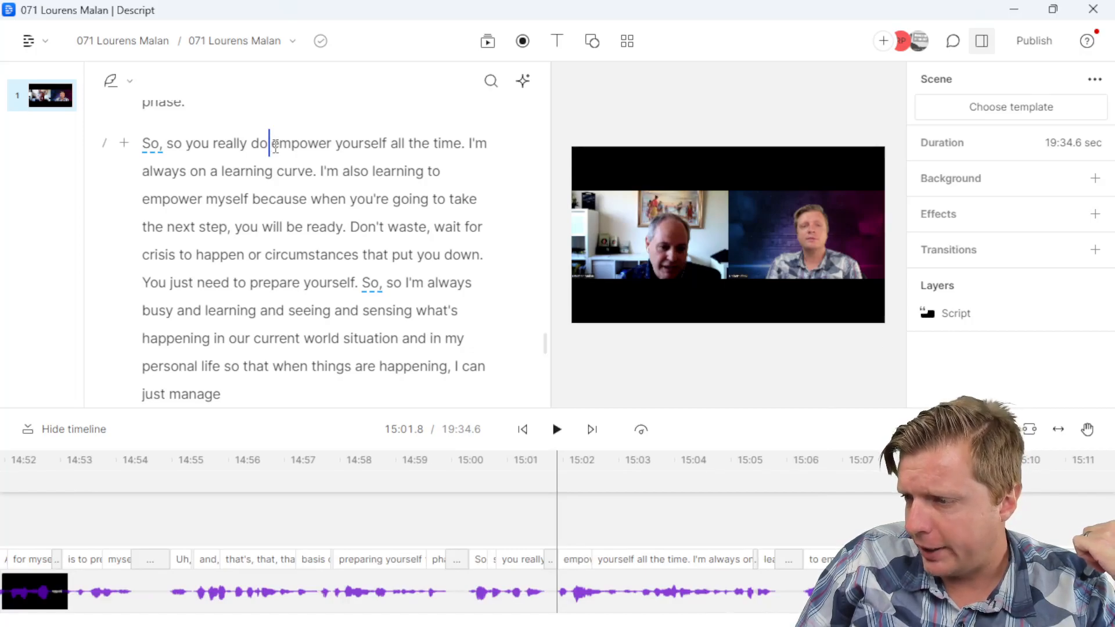
key(alt+Tab)
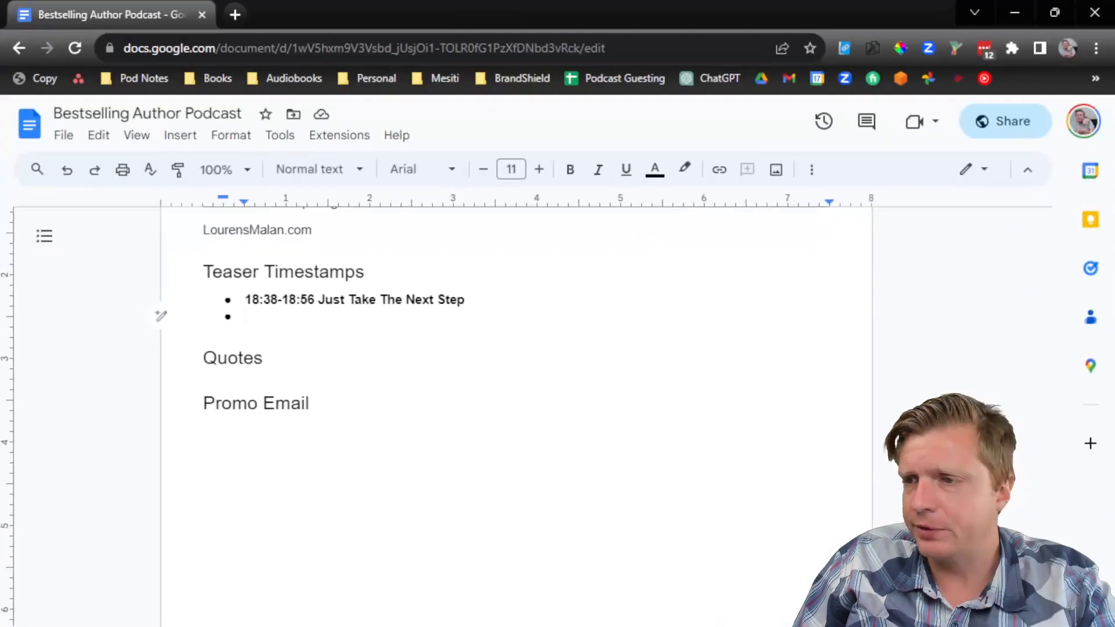
Step: Enter '15:01 Empower Yourself All The Time' as the second teaser bullet
text(15:01 Empower Yourself All The Time)
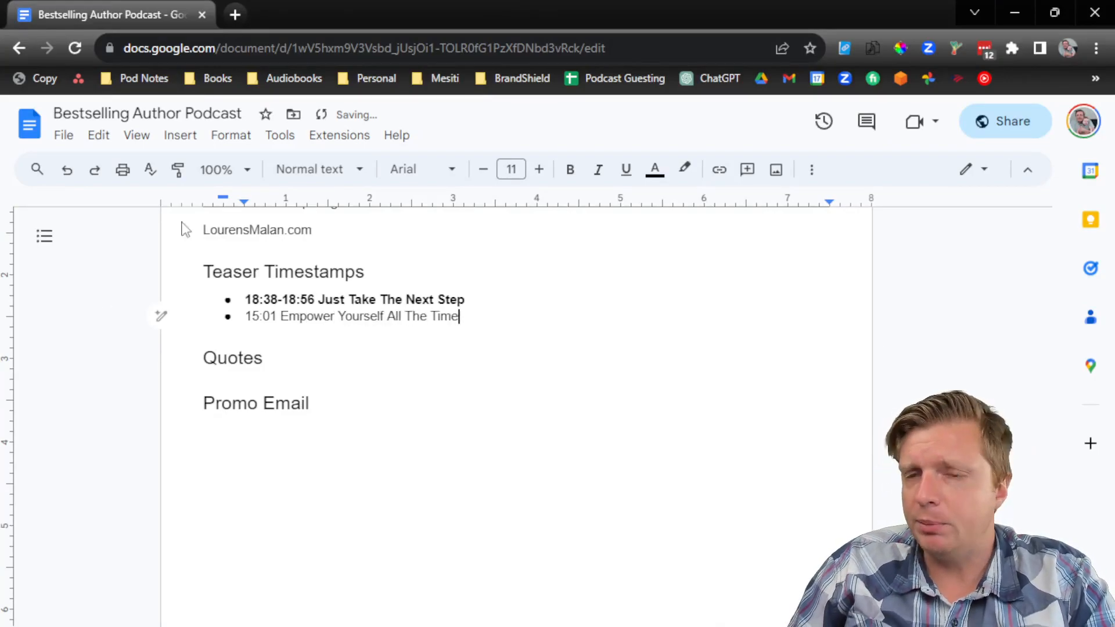
click(1011, 3)
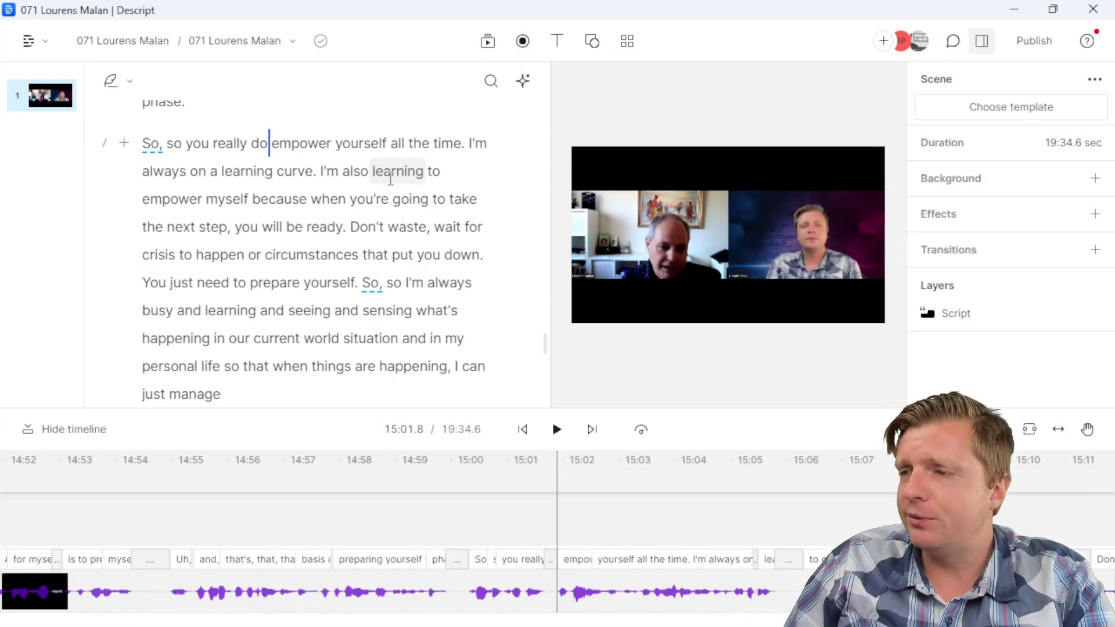
Step: Assign 'for it.' to the guest and merge it into the preceding 'just manage' paragraph
scroll(299, 221, down, 3)
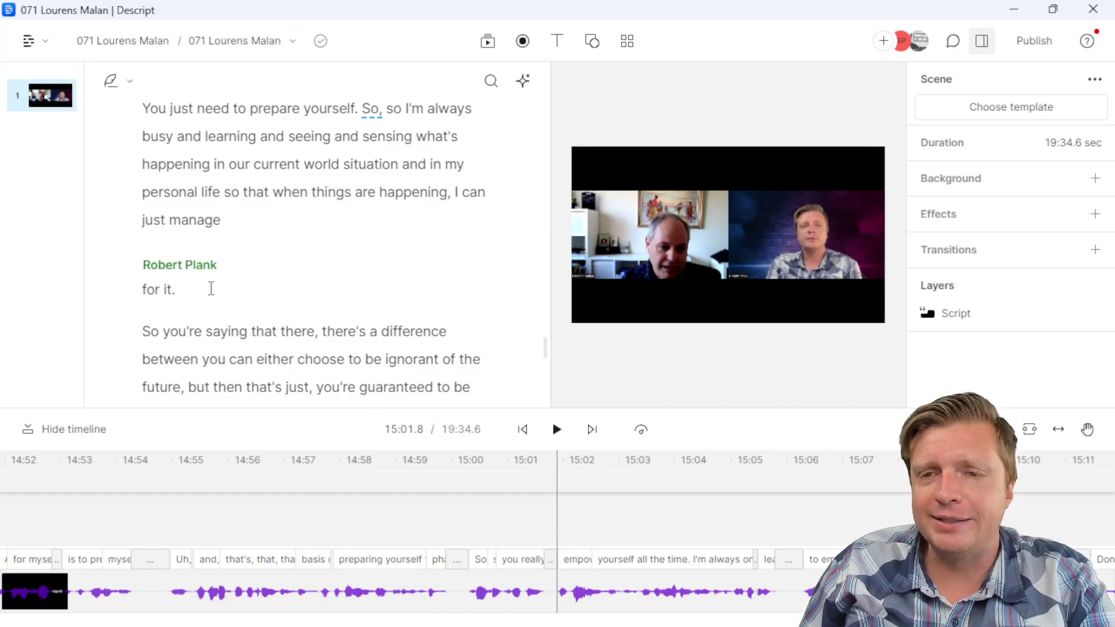
click(143, 331)
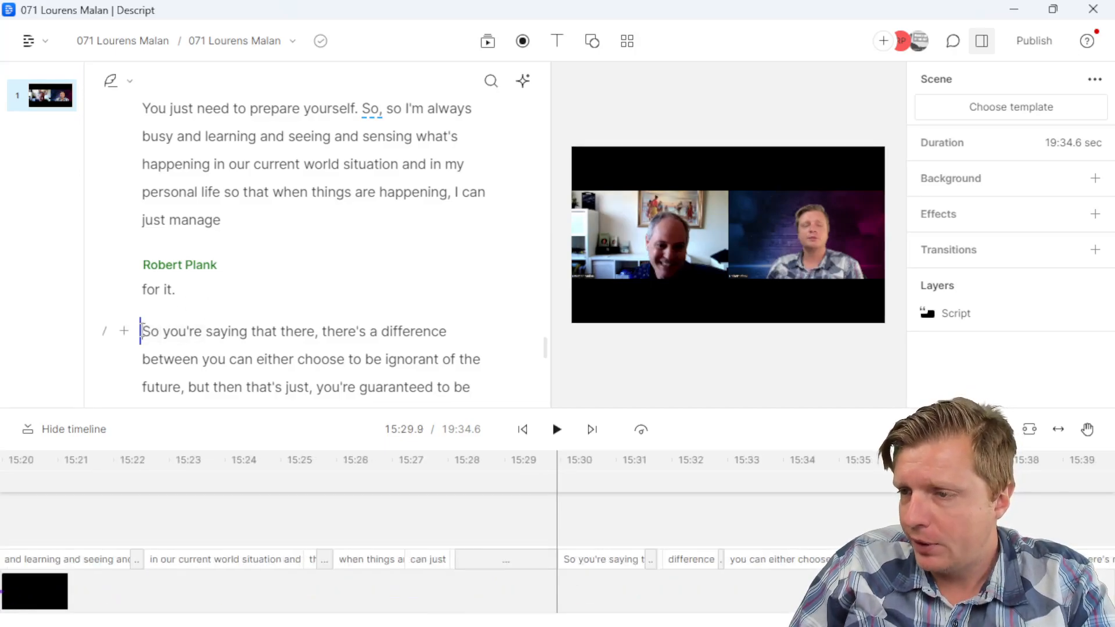
click(122, 340)
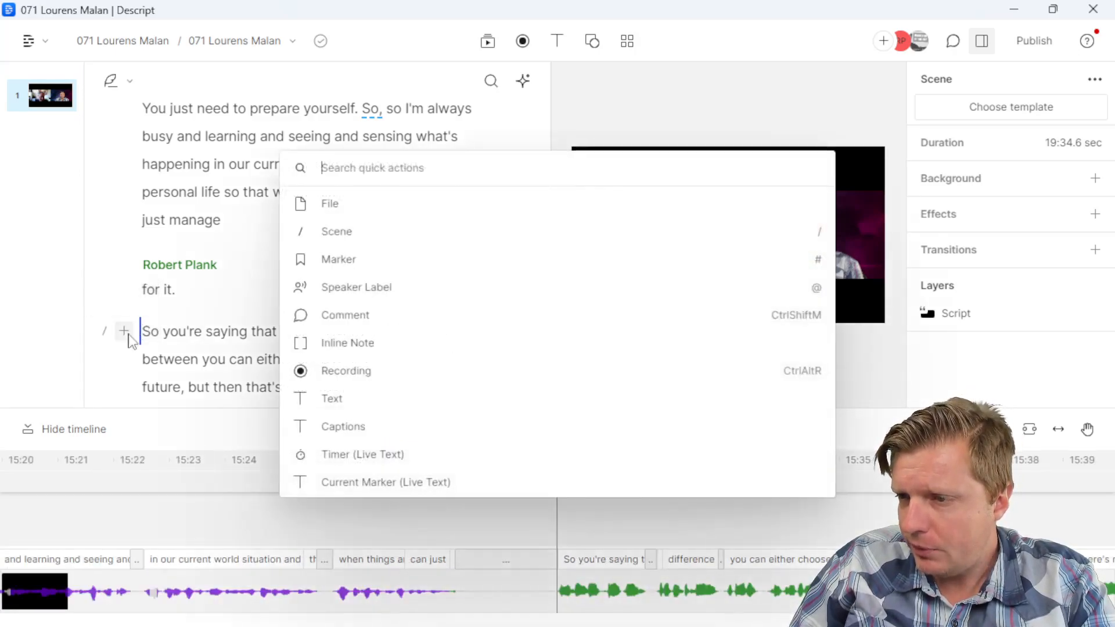
click(353, 286)
click(194, 267)
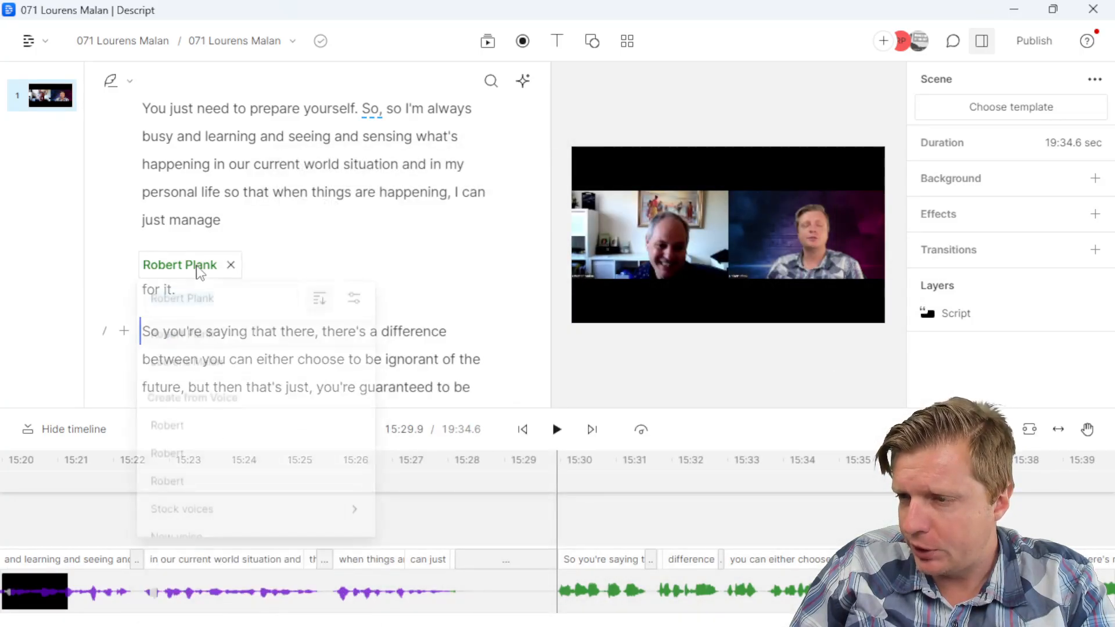
click(204, 363)
key(Up)
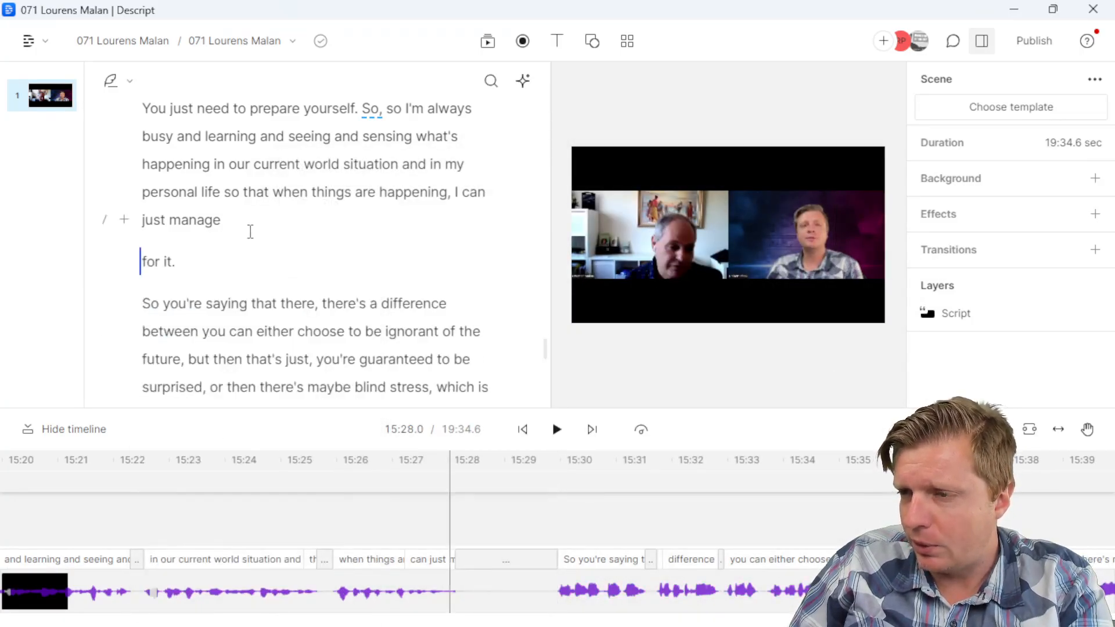
key(BackSpace)
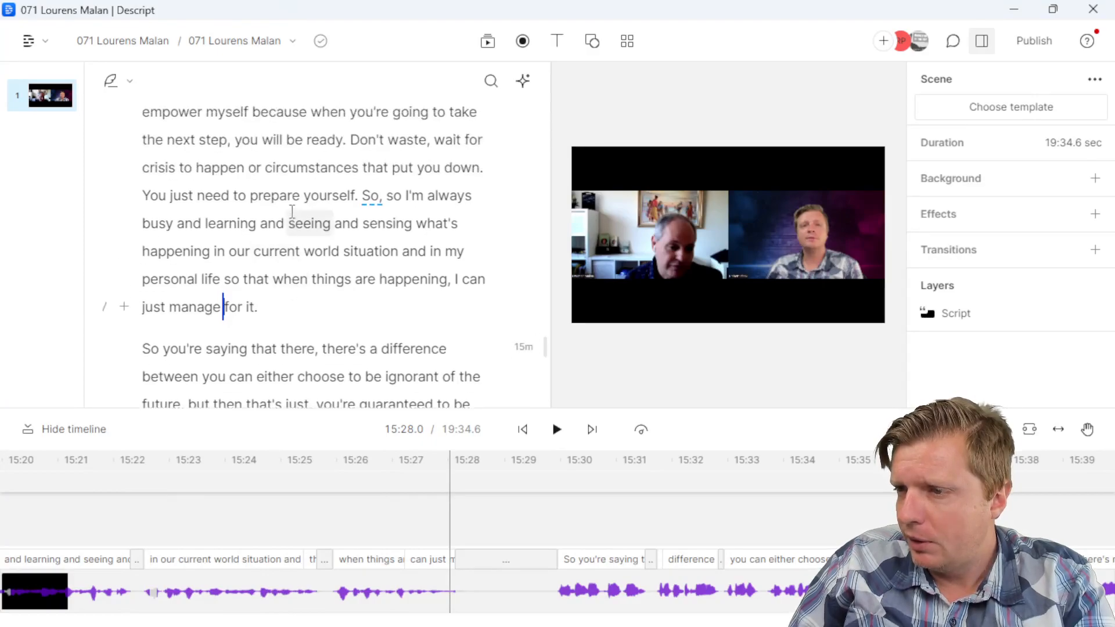
Step: Add a host speaker label before 'So you're saying'
click(143, 263)
click(124, 263)
click(366, 286)
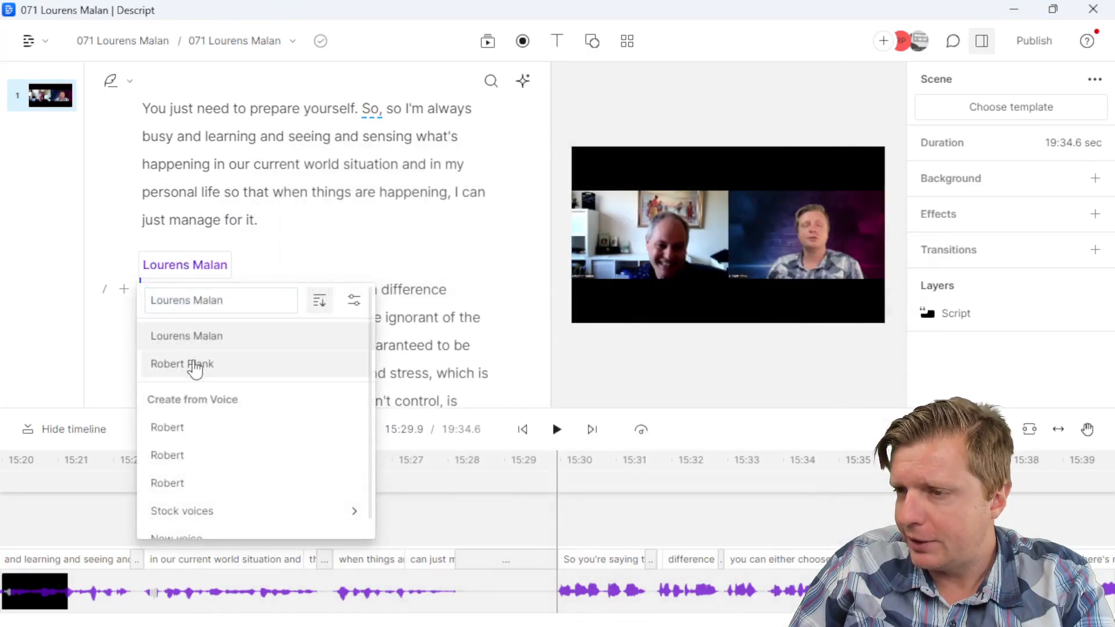
click(196, 365)
click(251, 317)
click(286, 345)
Step: Check the clip's end after 'for it.' and extend the second bullet to '15:01-15:29', adding an empty bullet
scroll(295, 278, up, 3)
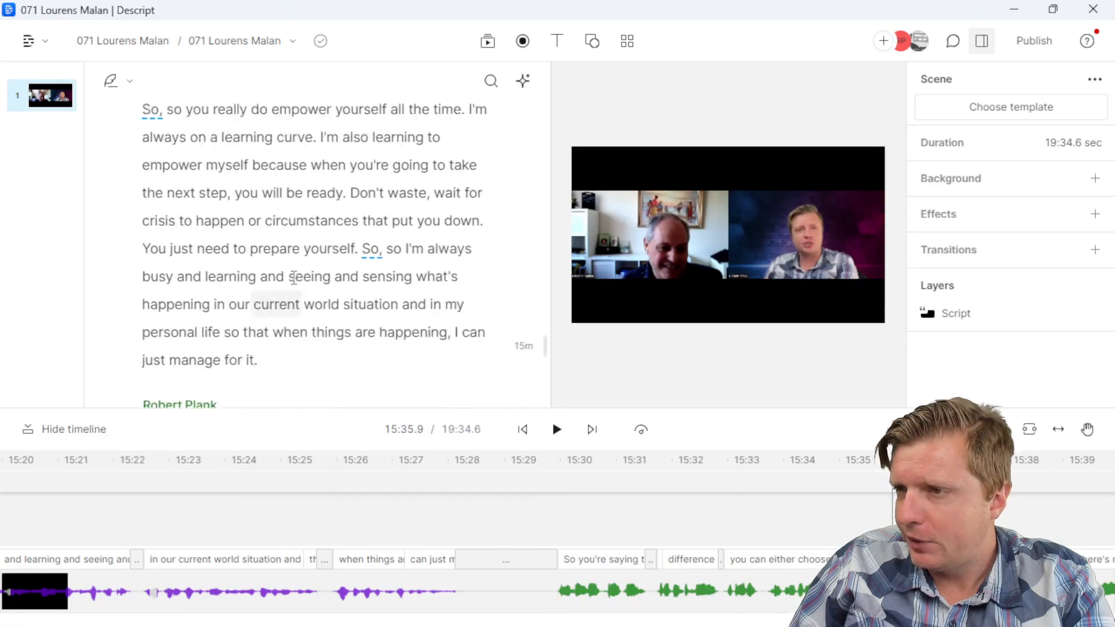
scroll(295, 278, up, 1)
click(269, 143)
scroll(279, 306, down, 3)
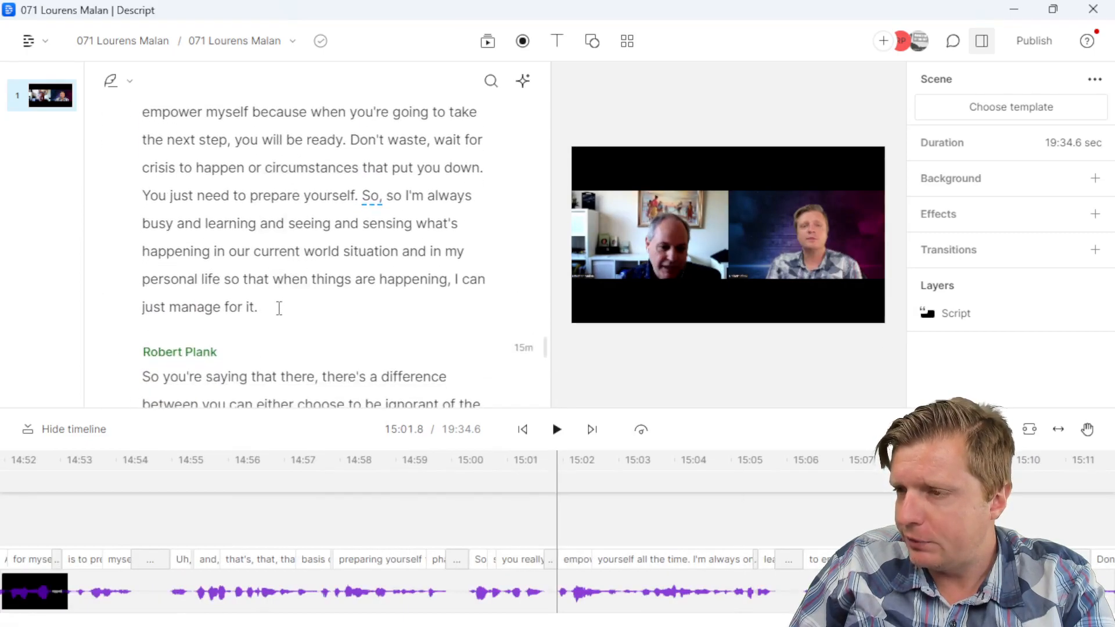
click(279, 308)
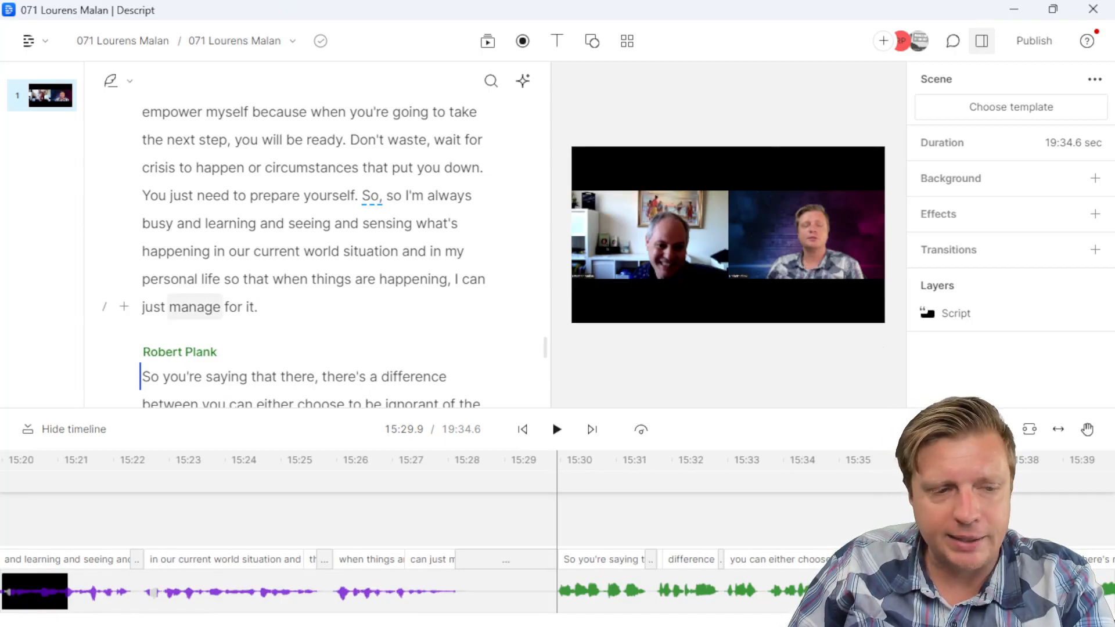
key(alt+Tab)
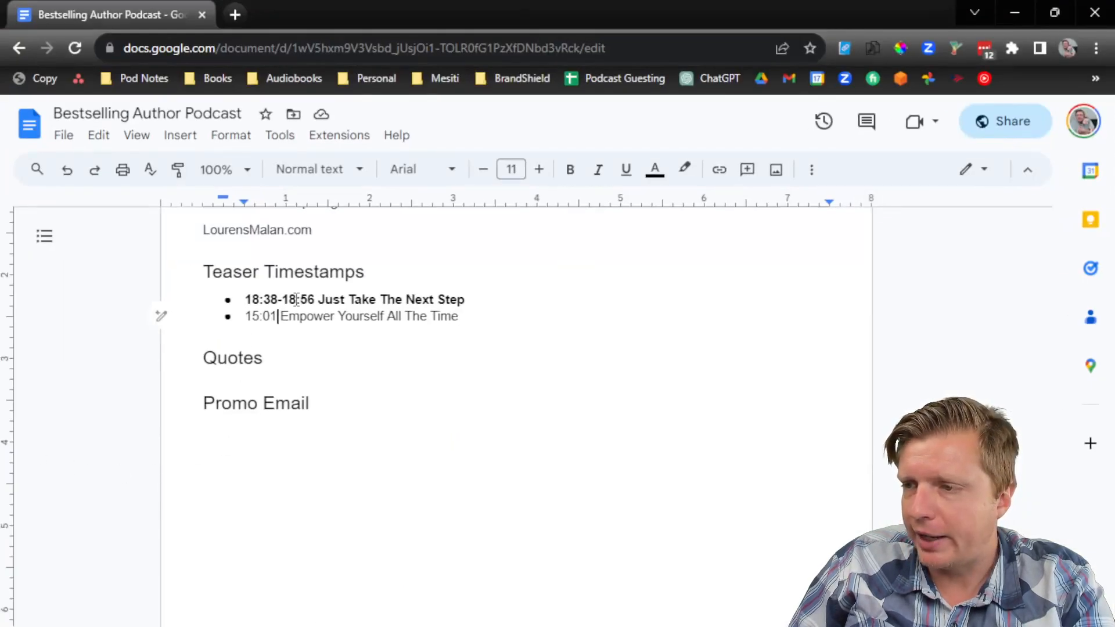
text(-15:29)
key(End)
key(Return)
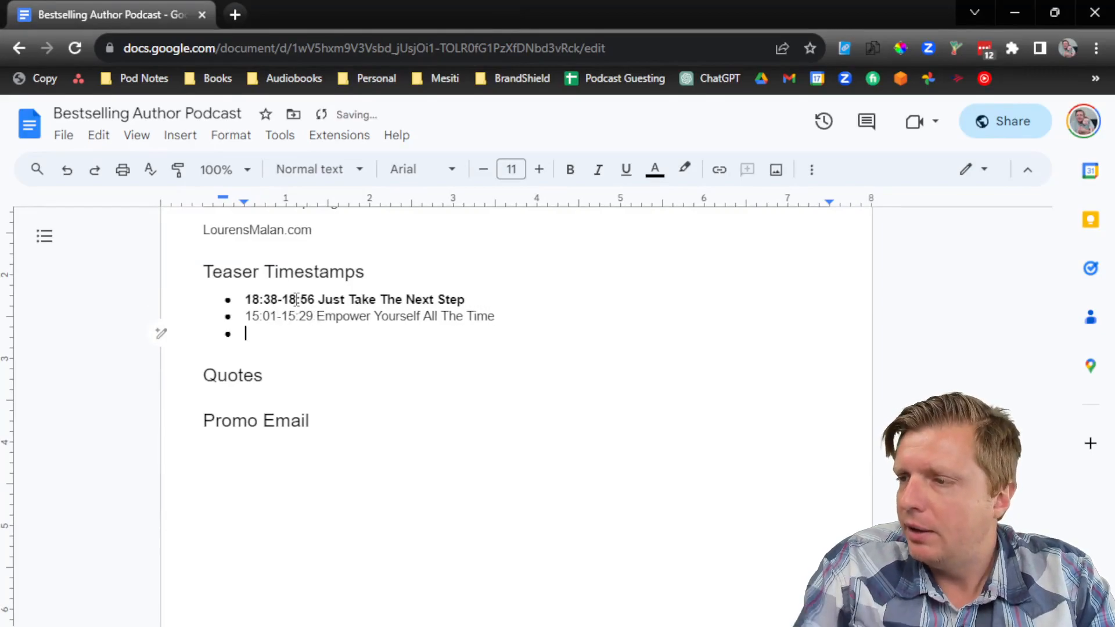
click(1013, 3)
Step: Trace the 'what, not why' story in Descript and set playback to 09:56, before 'That is very interesting'
scroll(329, 233, up, 15)
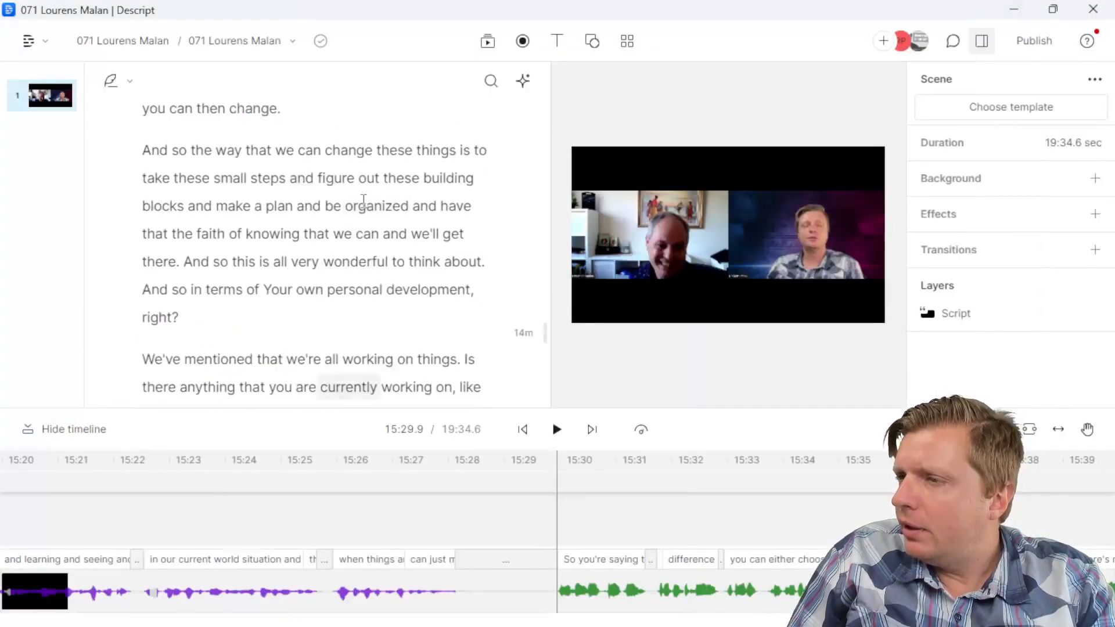
scroll(329, 232, up, 10)
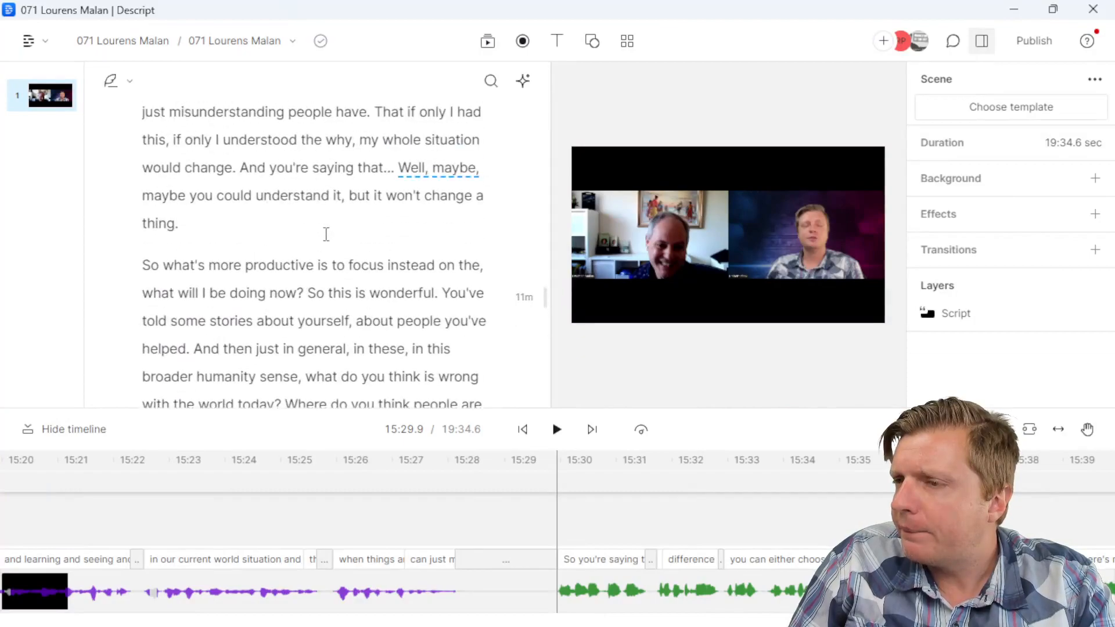
scroll(325, 238, up, 10)
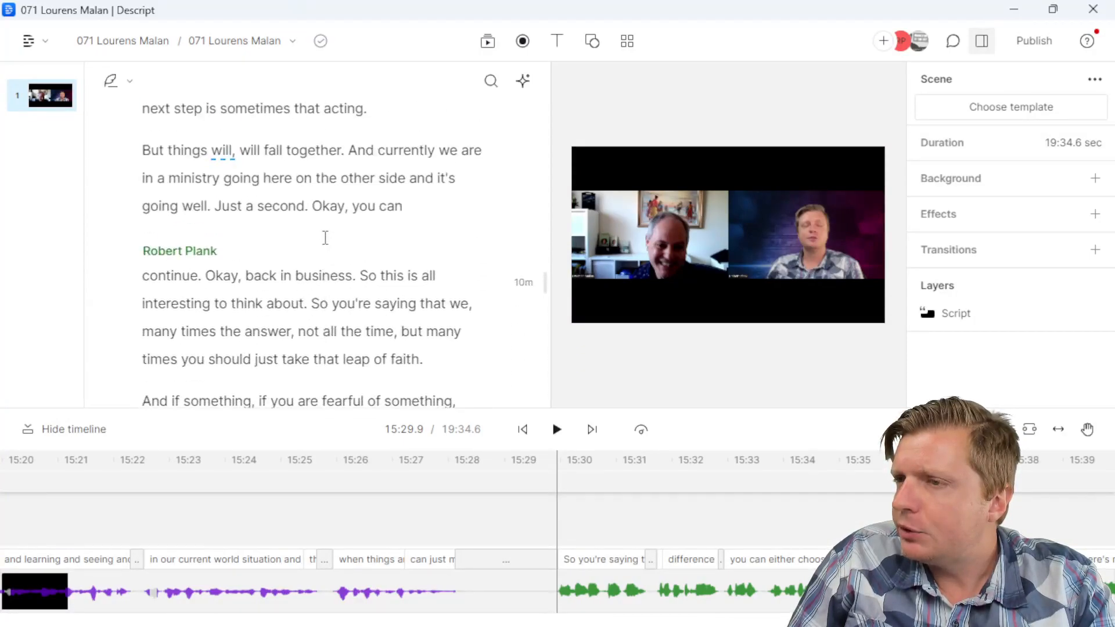
scroll(325, 237, up, 10)
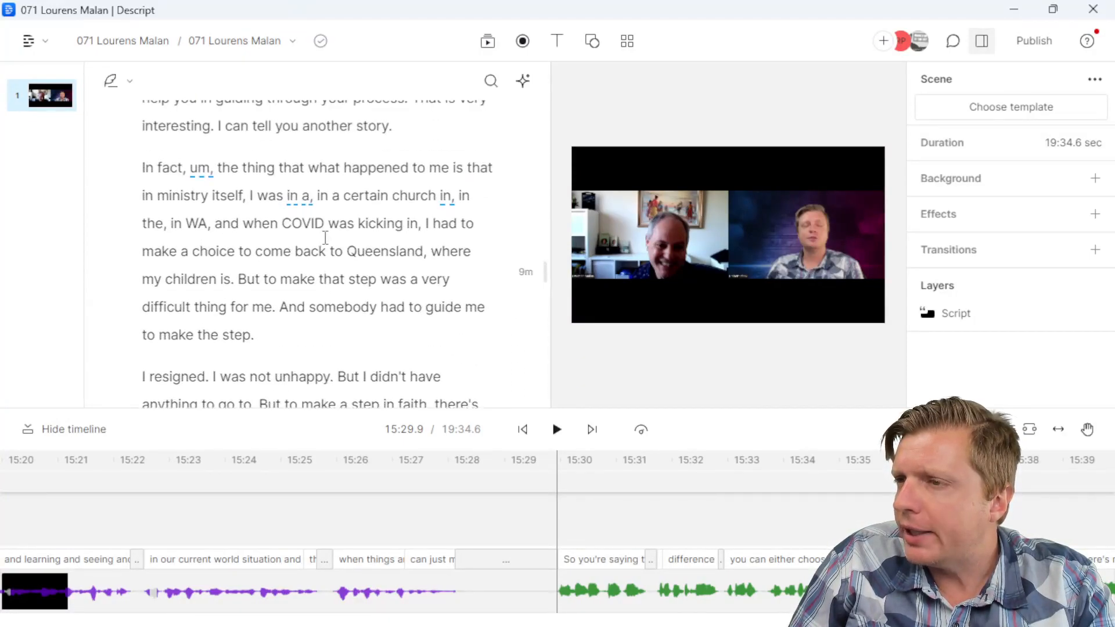
scroll(326, 237, up, 8)
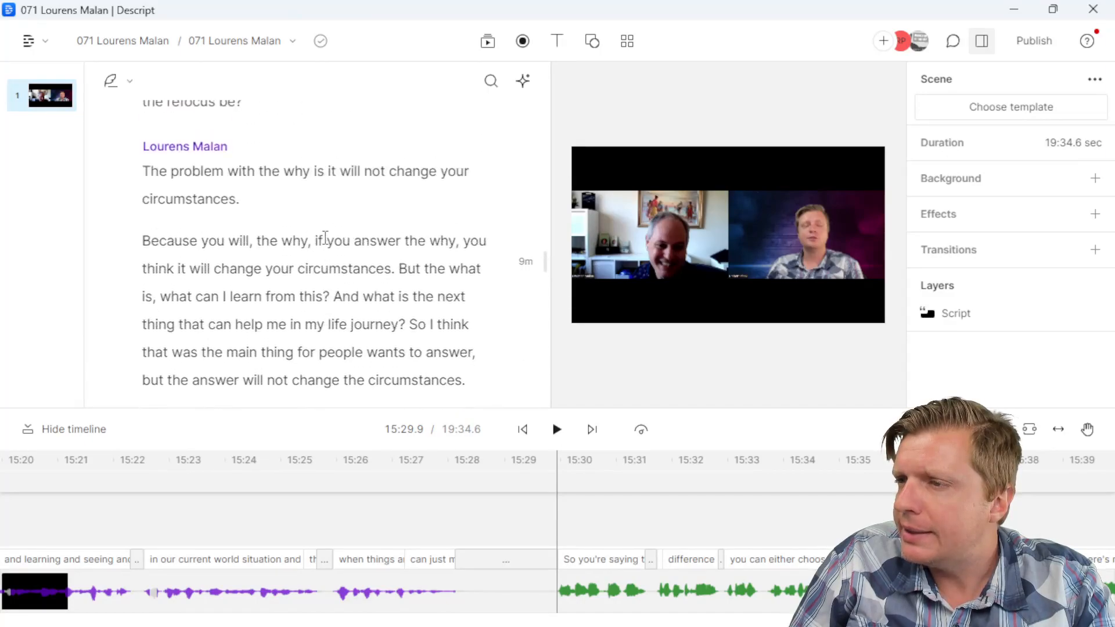
click(315, 206)
scroll(314, 209, up, 6)
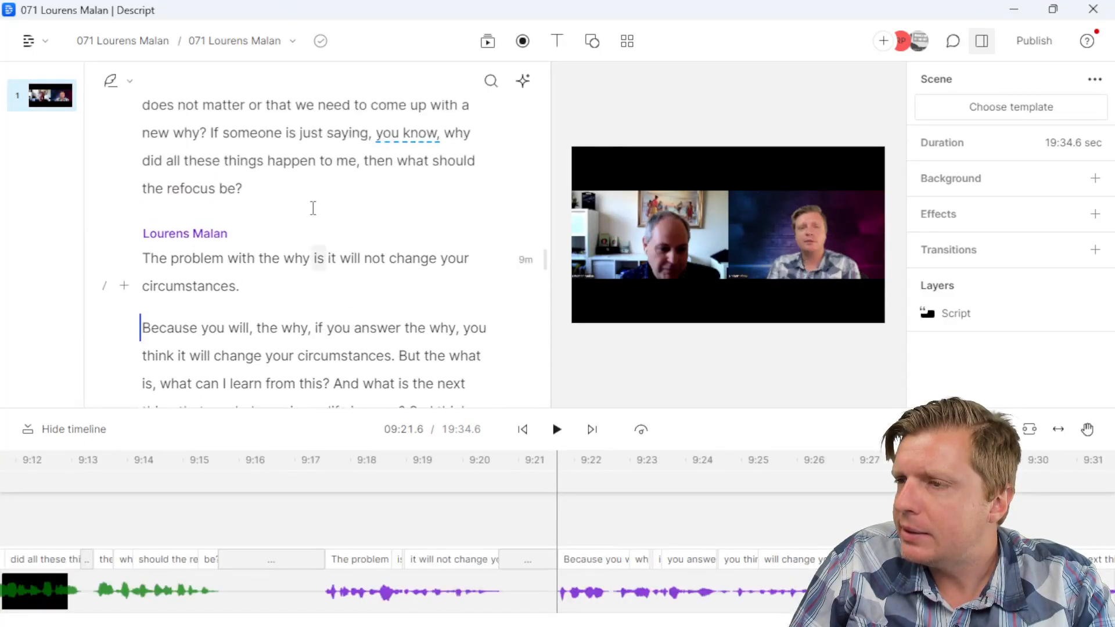
scroll(304, 289, up, 12)
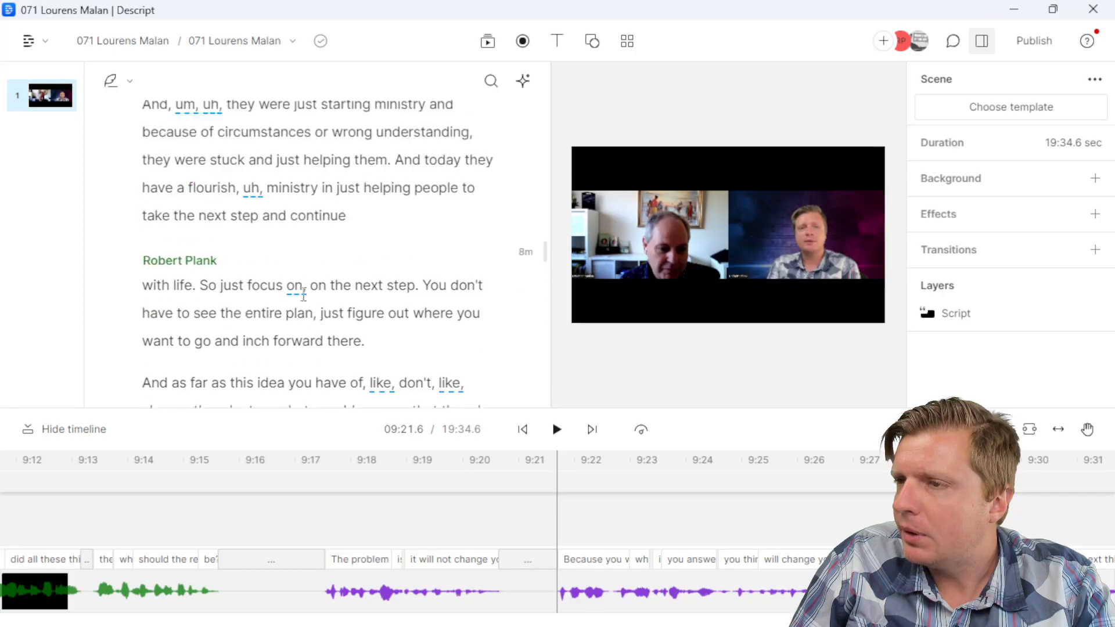
click(464, 301)
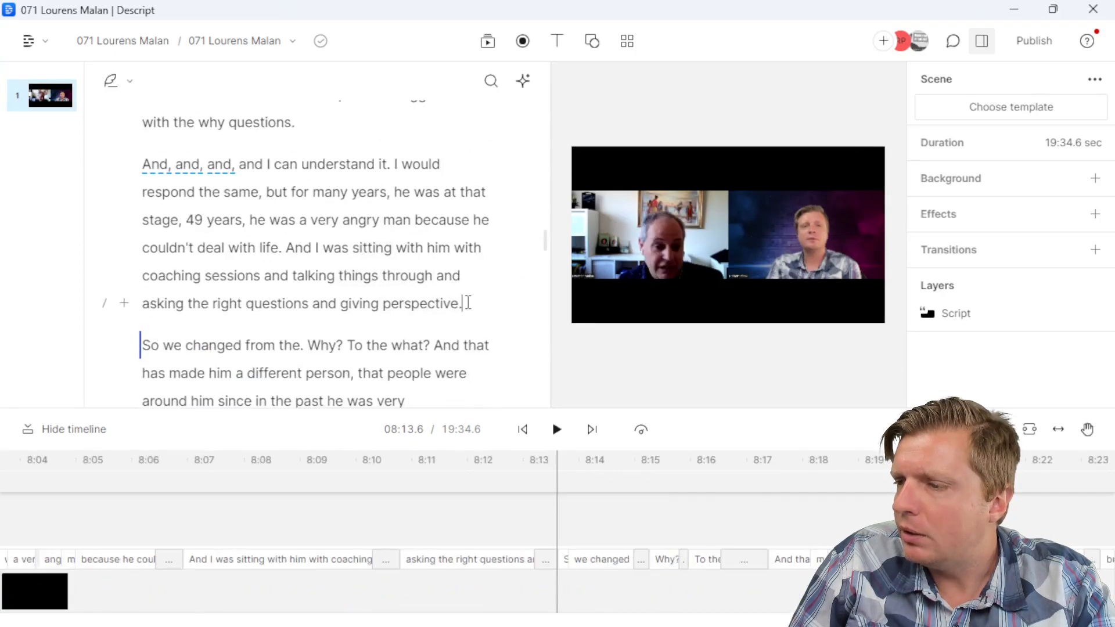
scroll(407, 290, down, 7)
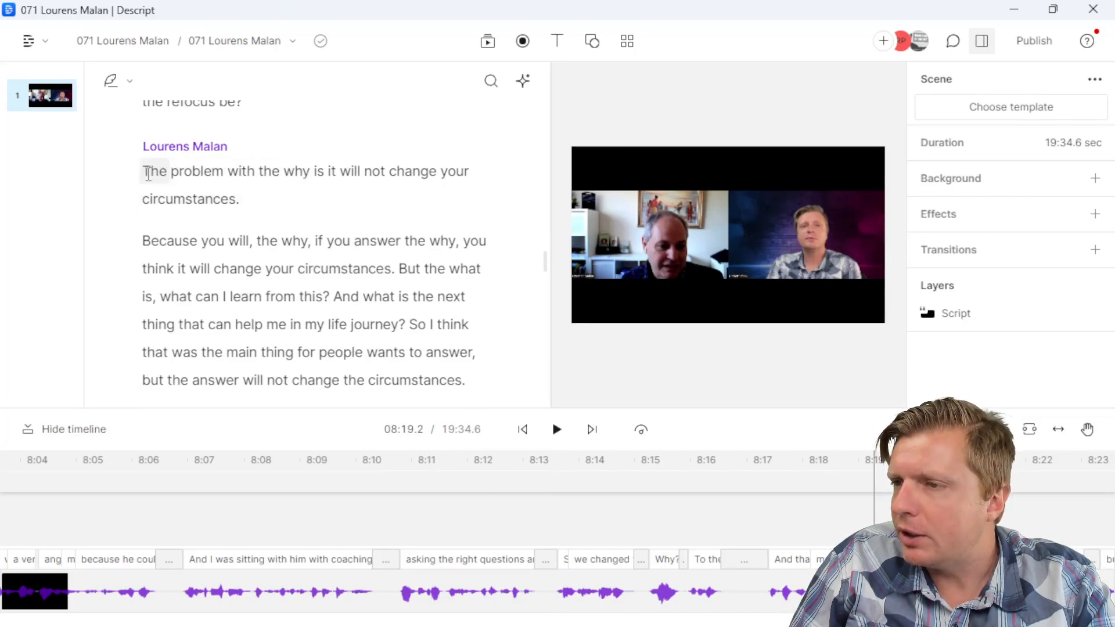
click(145, 172)
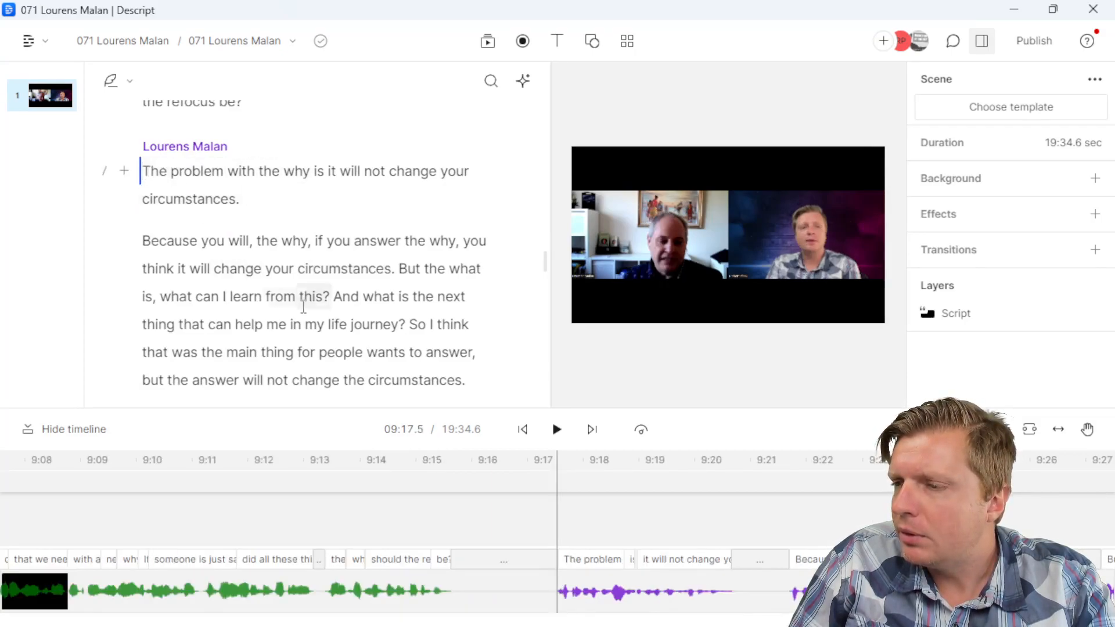
scroll(298, 203, down, 5)
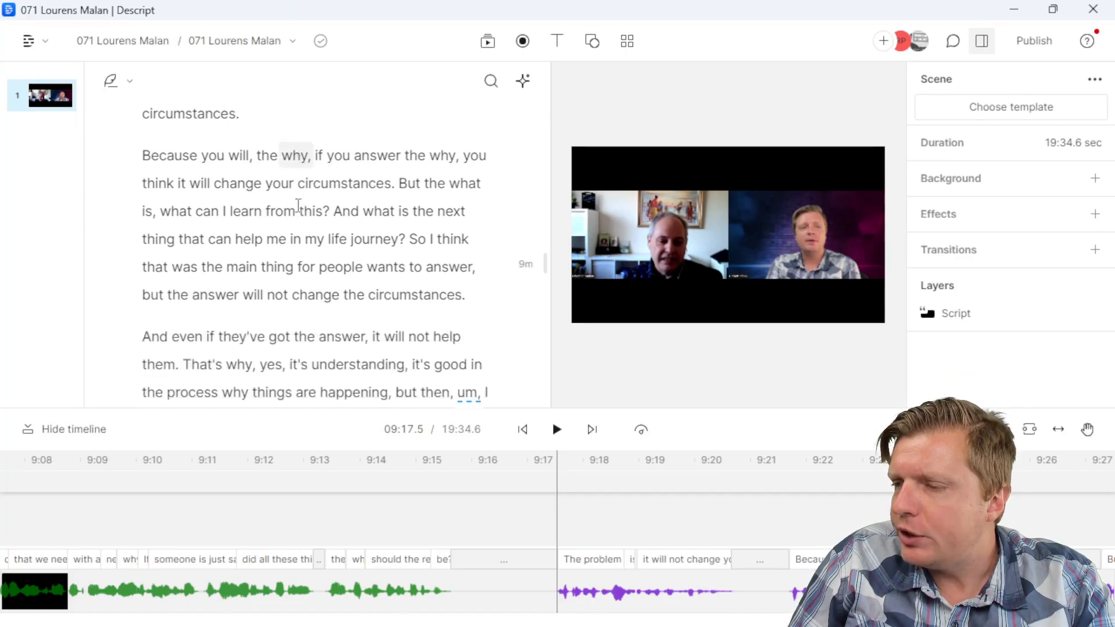
click(411, 377)
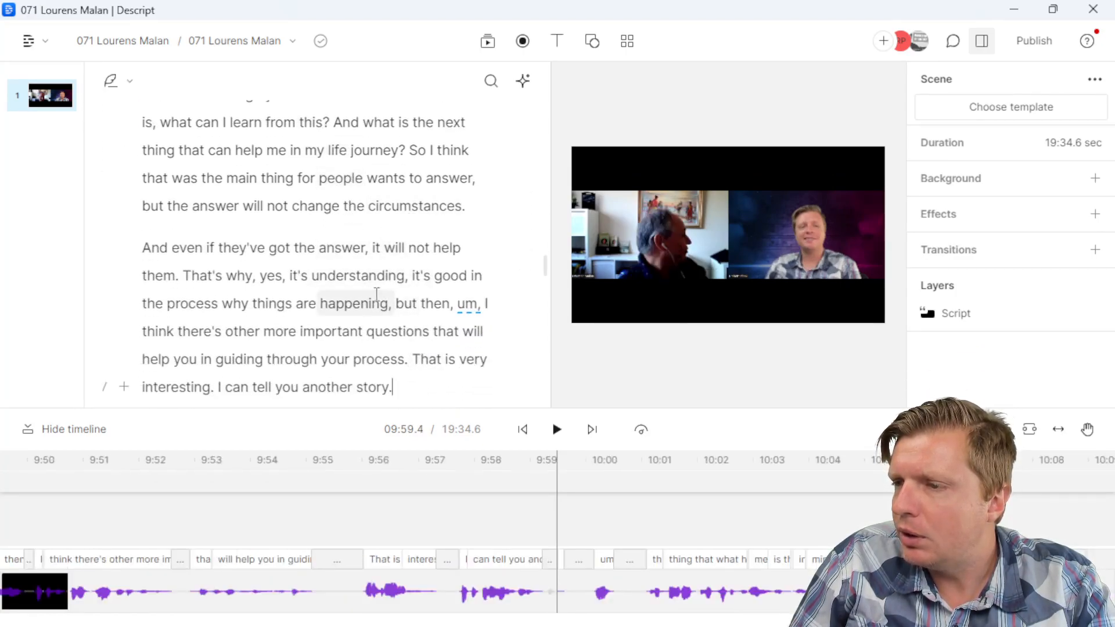
click(410, 358)
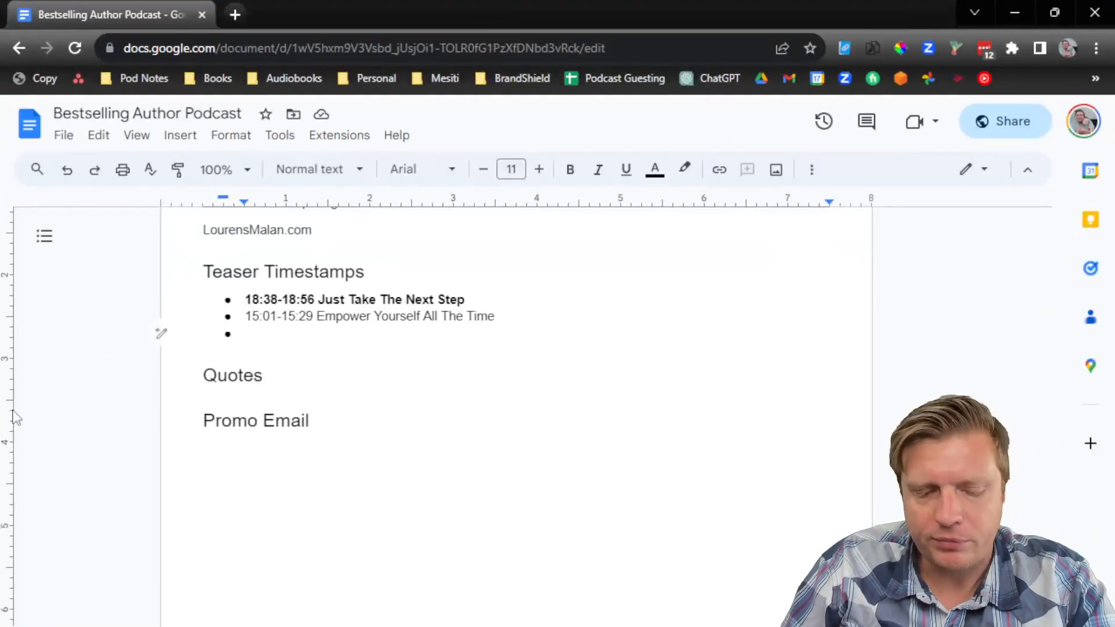
Step: Type '09:17-09:56 Focus On Your What, Not Your Why' as the third teaser bullet
text(09:17-09:56)
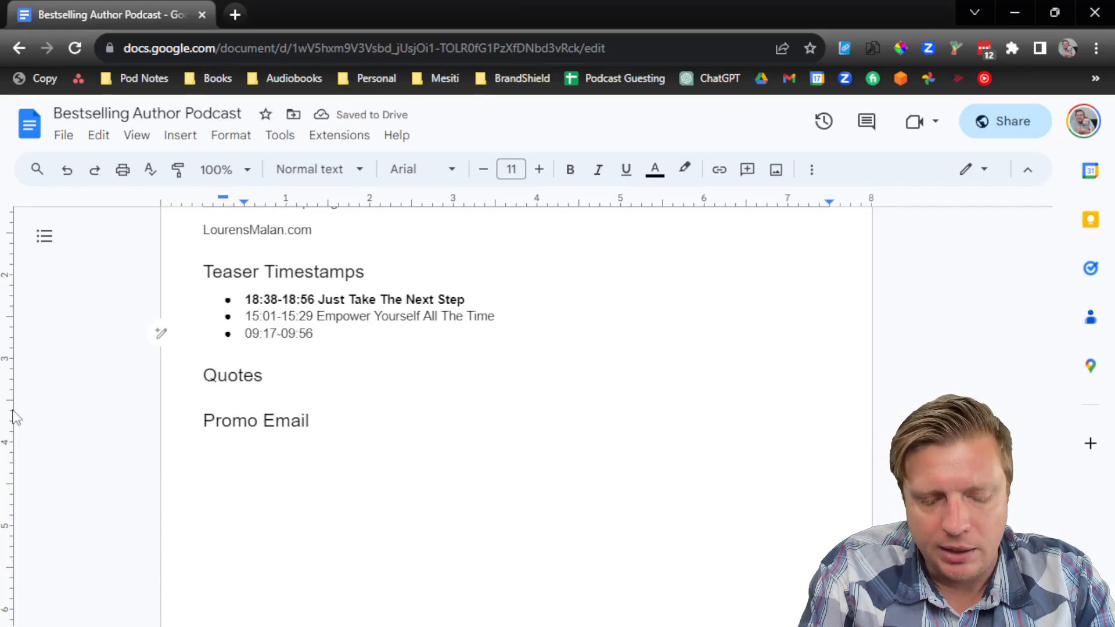
text(Do Not Focus)
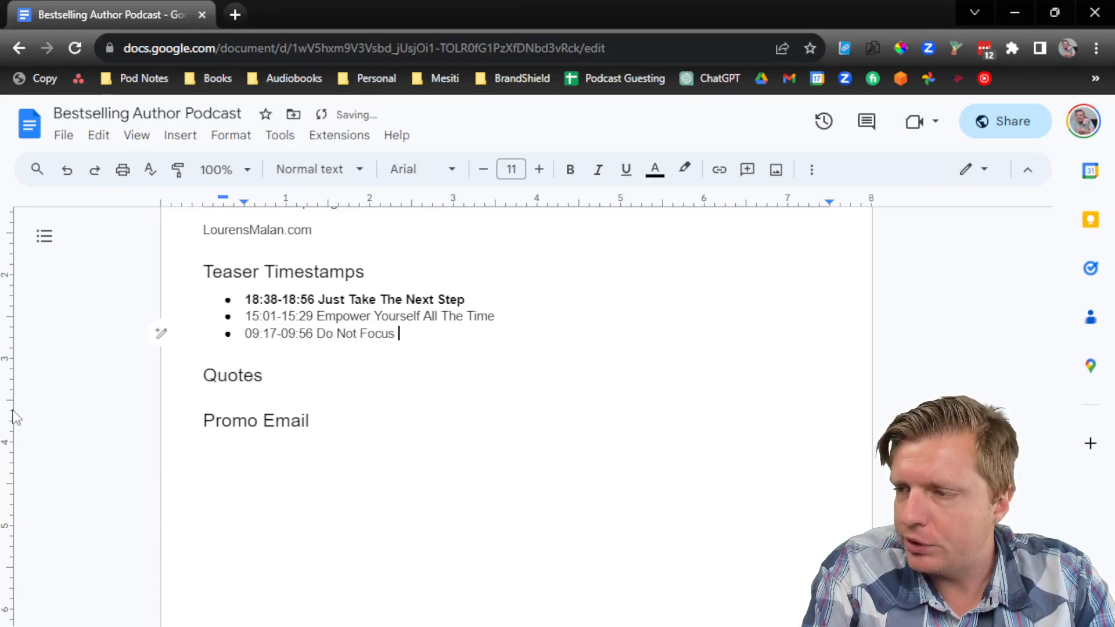
key(ctrl+shift+Left)
key(ctrl+shift+Left)
key(ctrl+shift+Left)
key(ctrl+shift+Left)
key(ctrl+shift+Left)
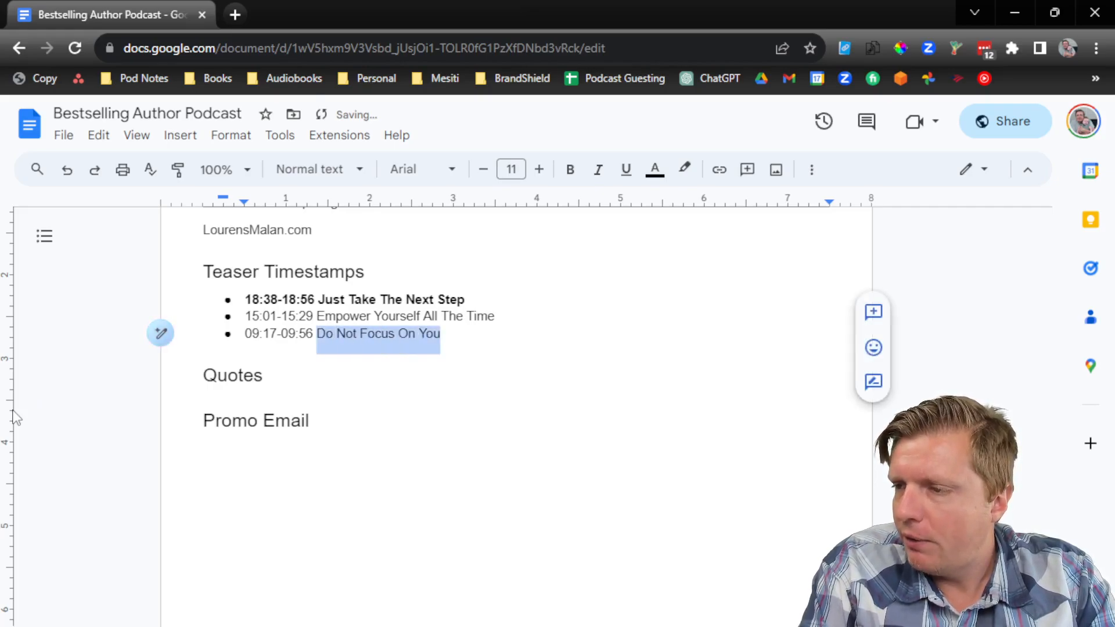
text(Focus On Your What, Not Your Why)
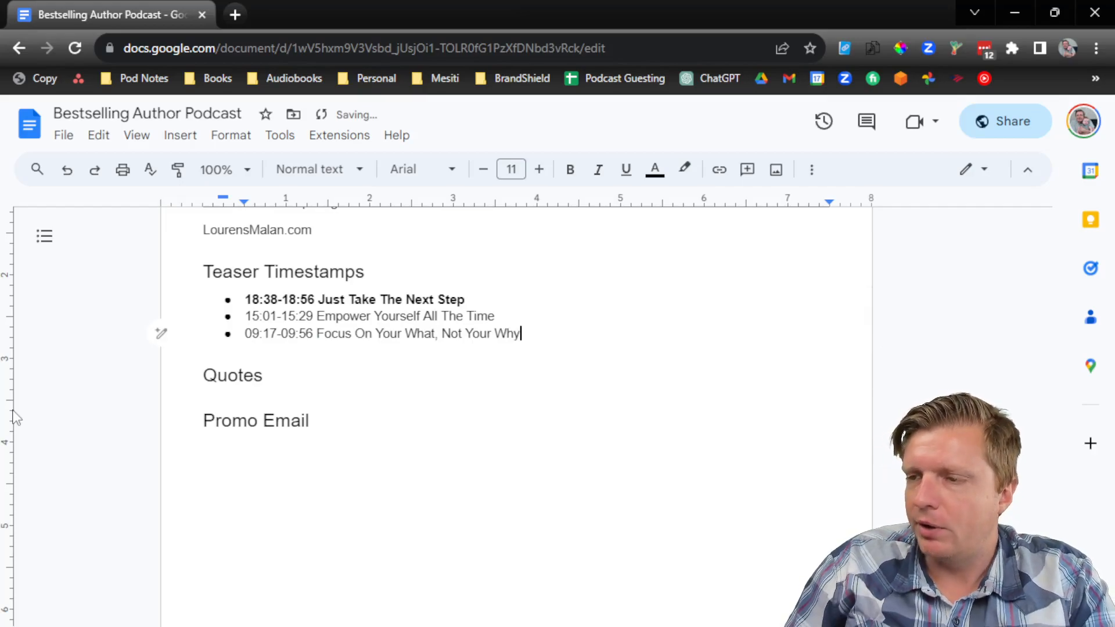
Step: Start a bulleted line under the Quotes heading
click(256, 387)
key(Return)
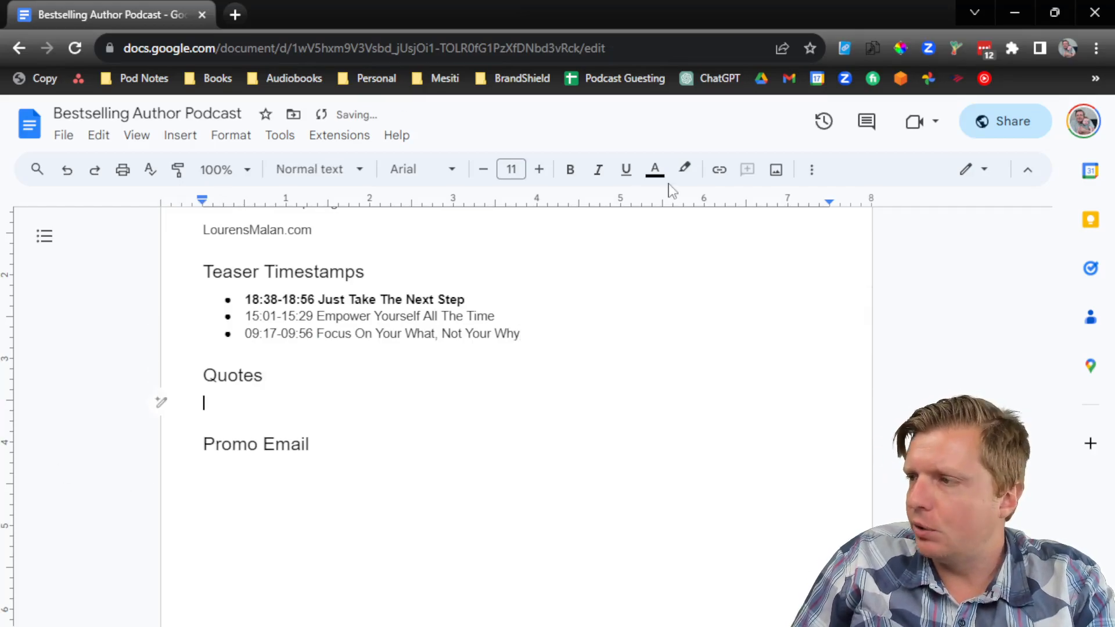
click(812, 170)
click(679, 205)
click(1013, 17)
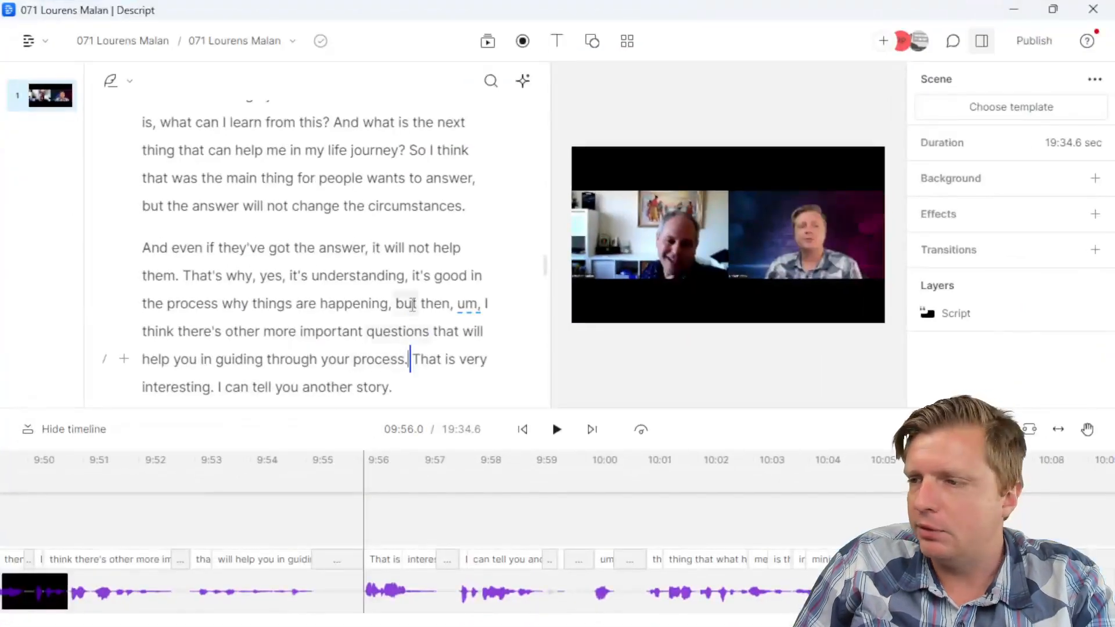
Step: Copy the Descript passage from 'when you don't have perspective' through 'crossing my path?'
drag(545, 269, 570, 70)
scroll(430, 234, down, 2)
scroll(431, 235, down, 10)
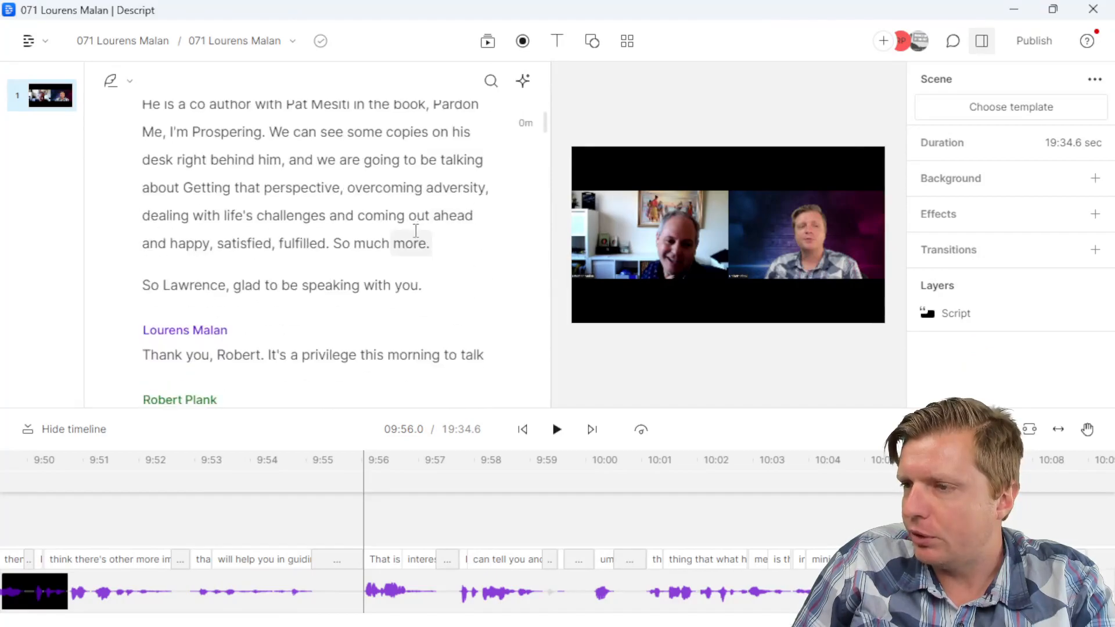
scroll(309, 186, down, 3)
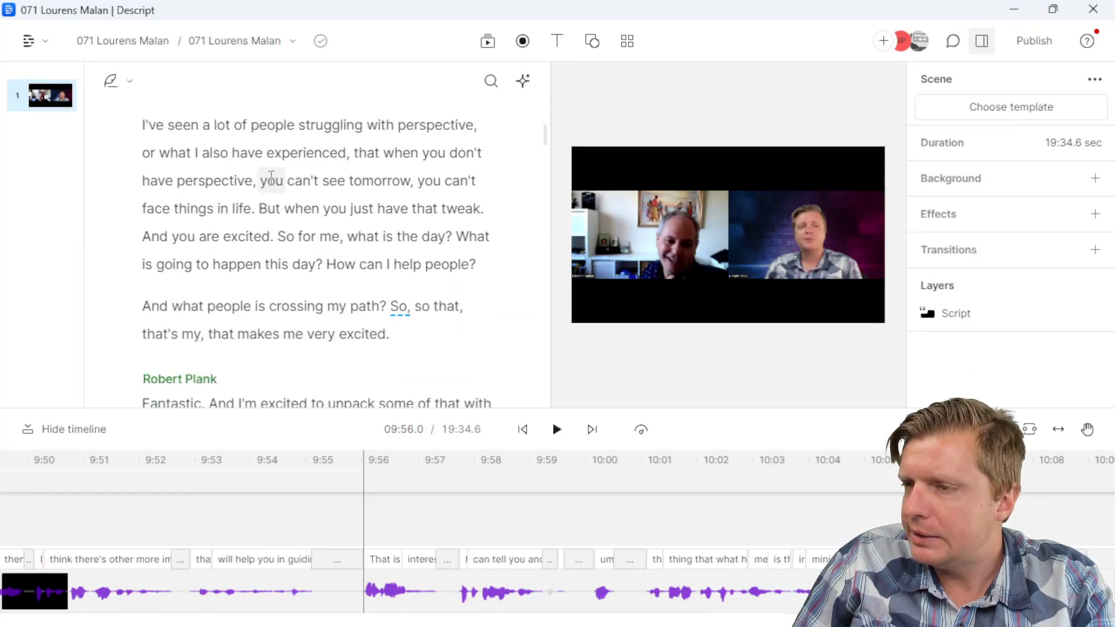
click(385, 156)
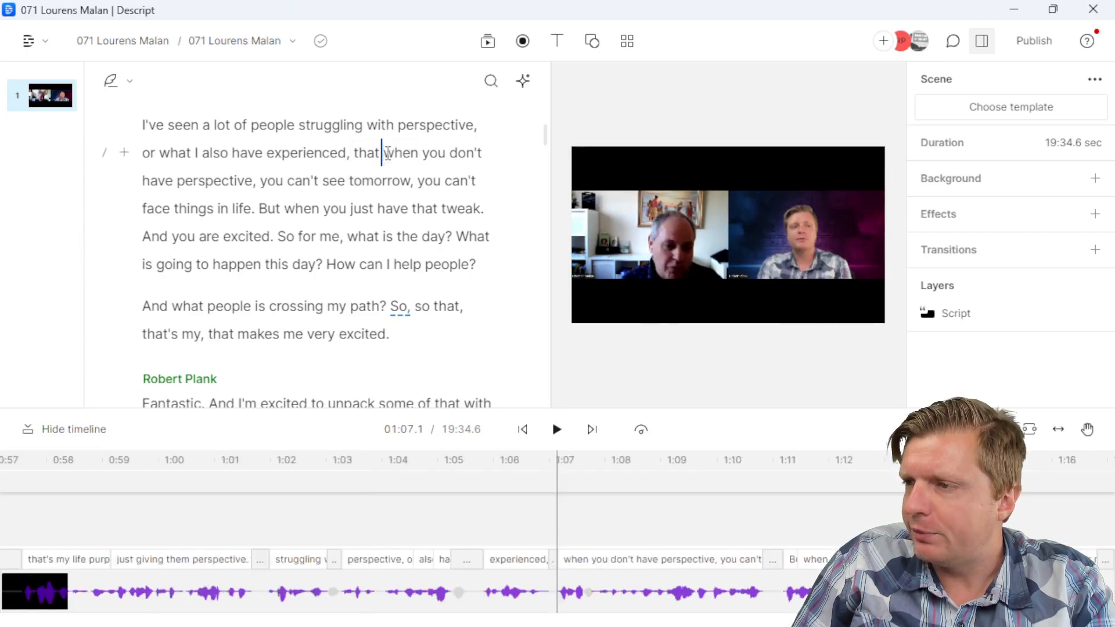
drag(388, 156, 389, 302)
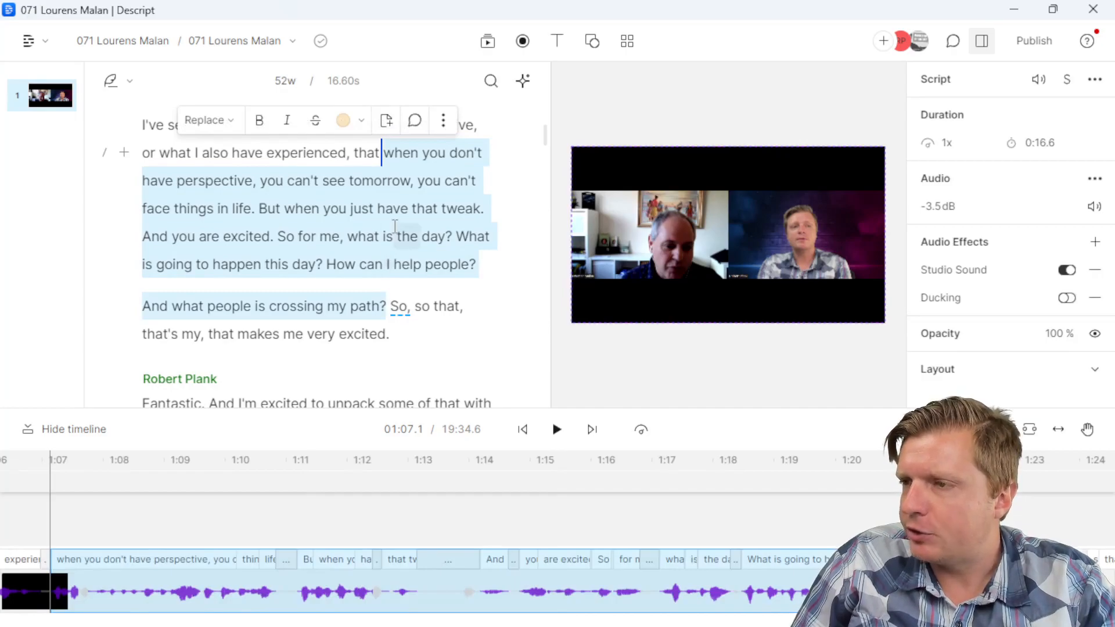
right_click(395, 226)
click(438, 365)
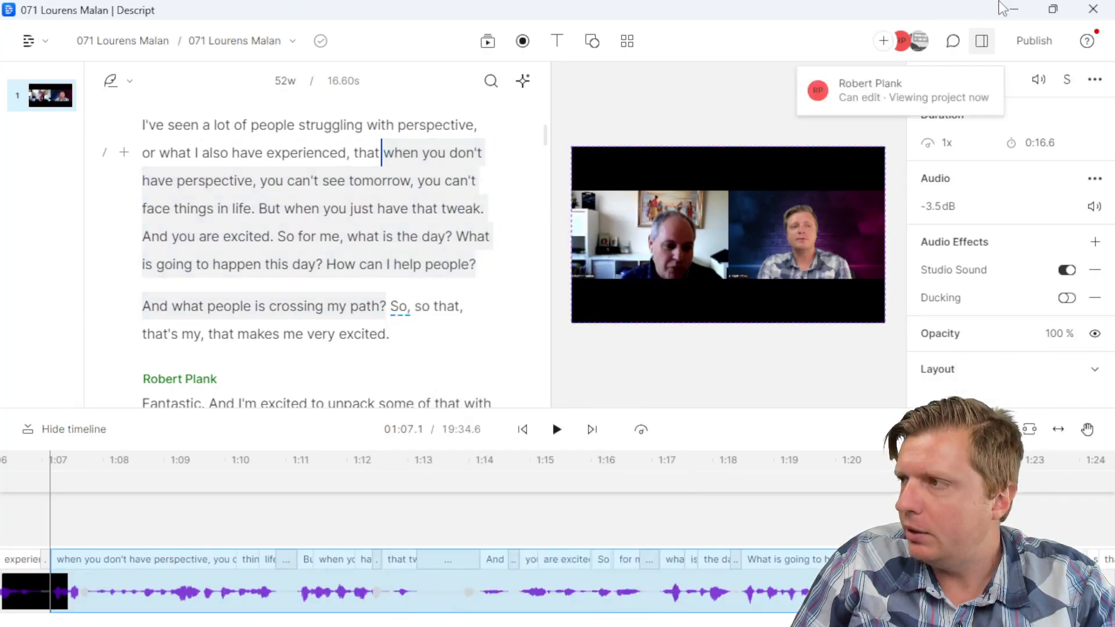
Step: Paste the passage as one quote bullet under Quotes, with a fresh empty bullet after it
click(1012, 8)
key(alt+Tab)
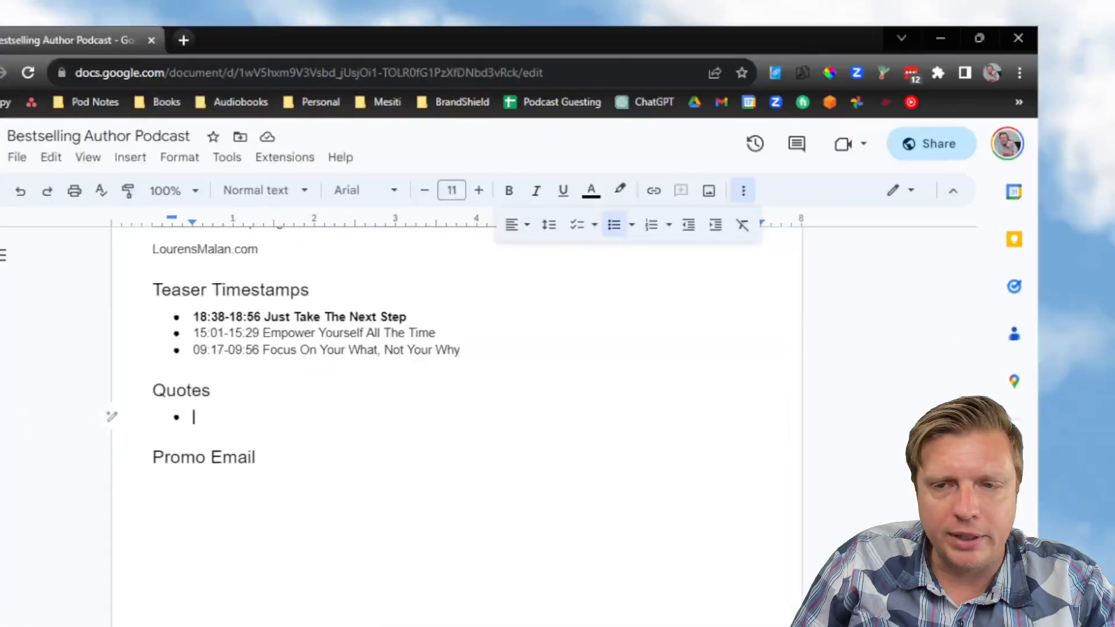
right_click(320, 400)
click(374, 380)
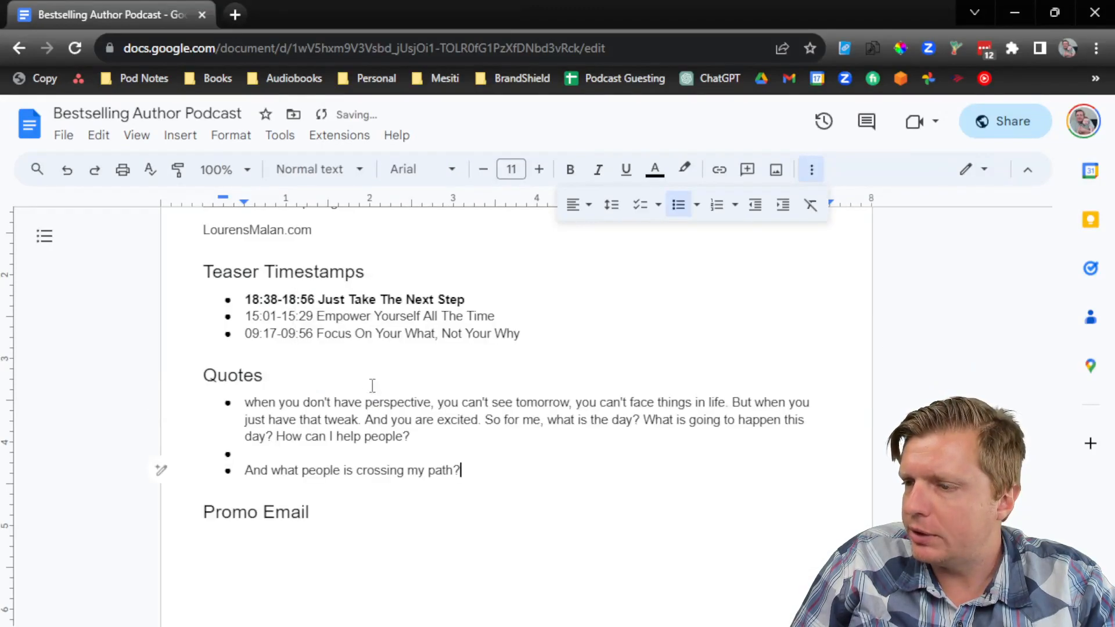
key(Delete)
key(Delete)
key(End)
key(Return)
Step: Bring Descript back up and scan the transcript around 04:01.5
click(1015, 13)
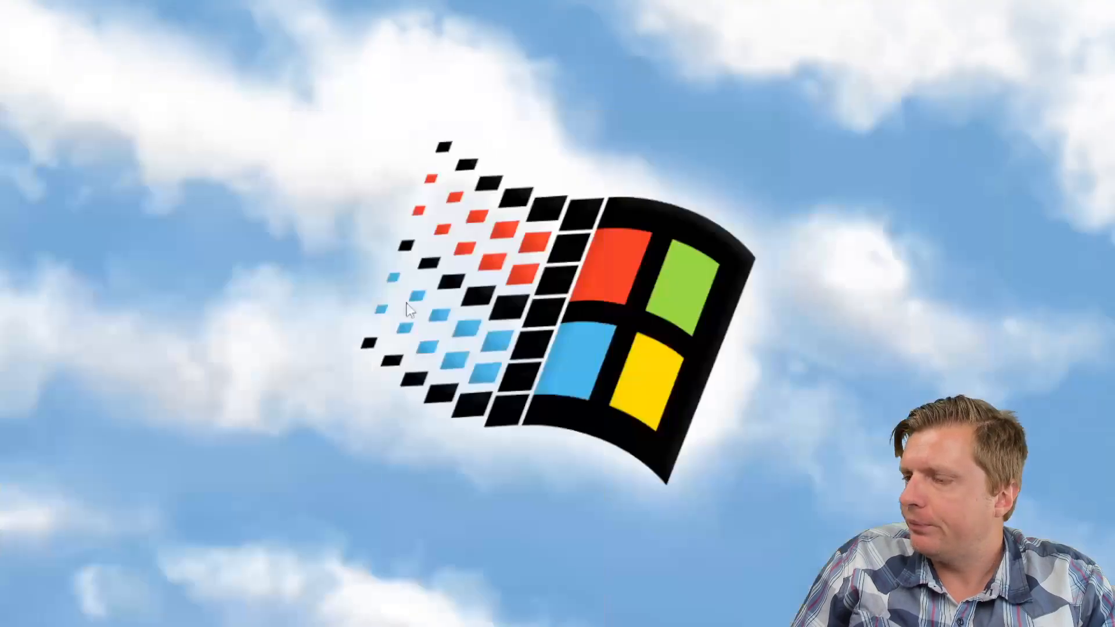
click(265, 624)
scroll(377, 262, down, 9)
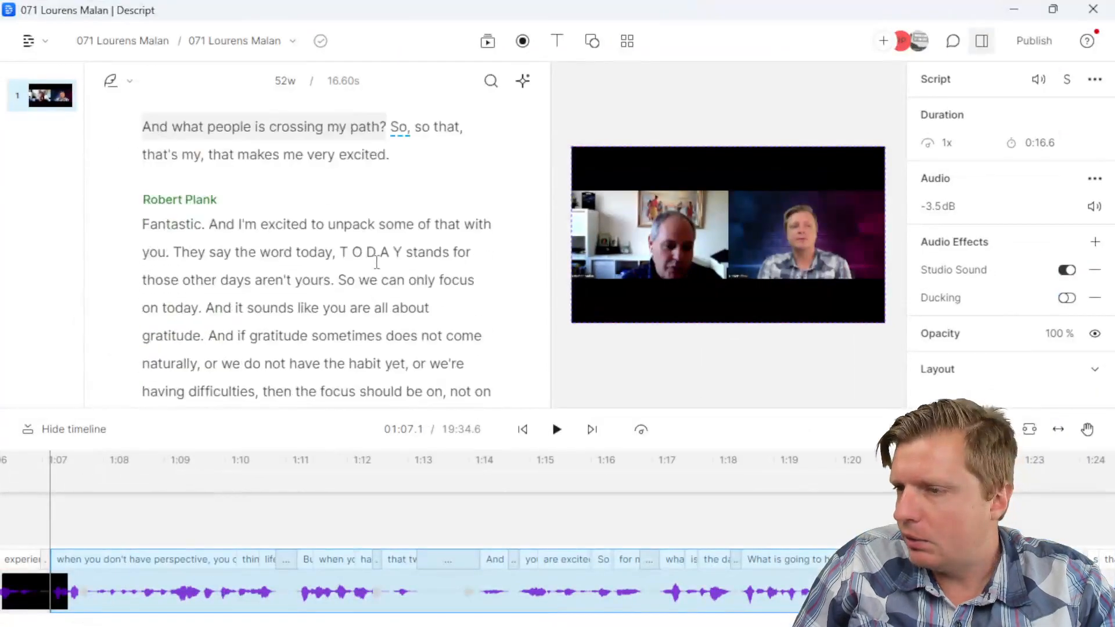
scroll(377, 261, up, 1)
scroll(376, 259, down, 7)
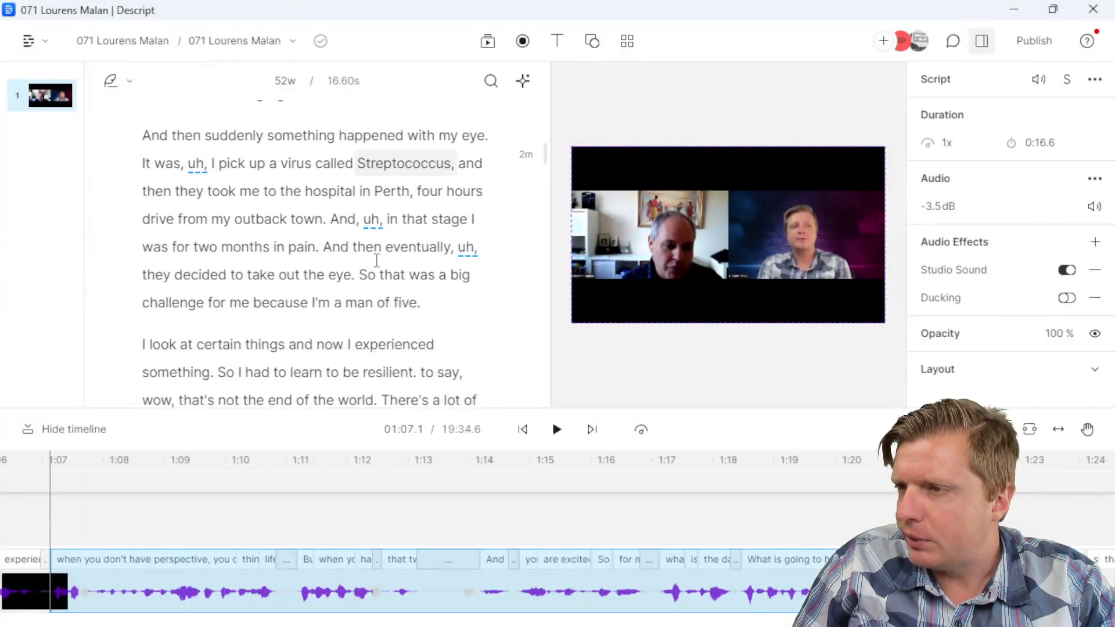
scroll(332, 249, down, 8)
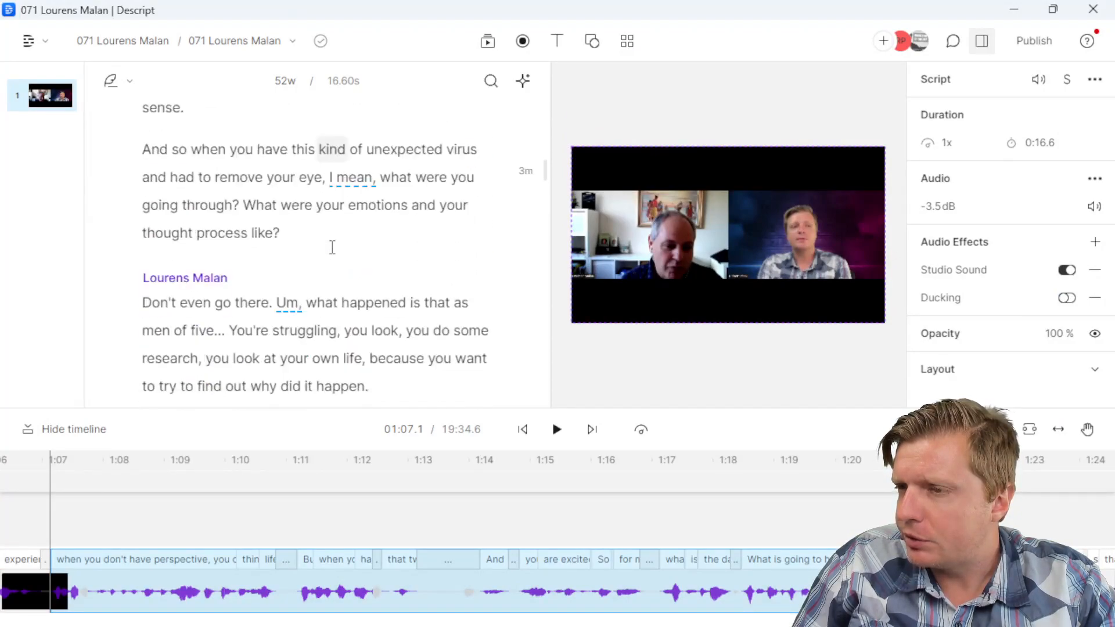
scroll(332, 249, down, 4)
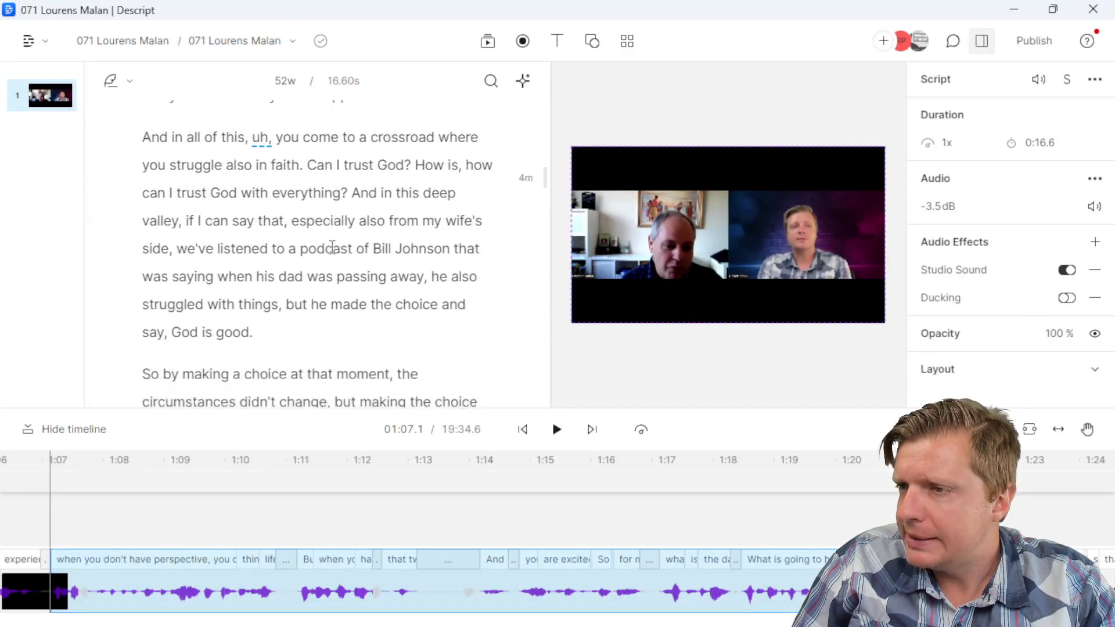
scroll(333, 247, up, 2)
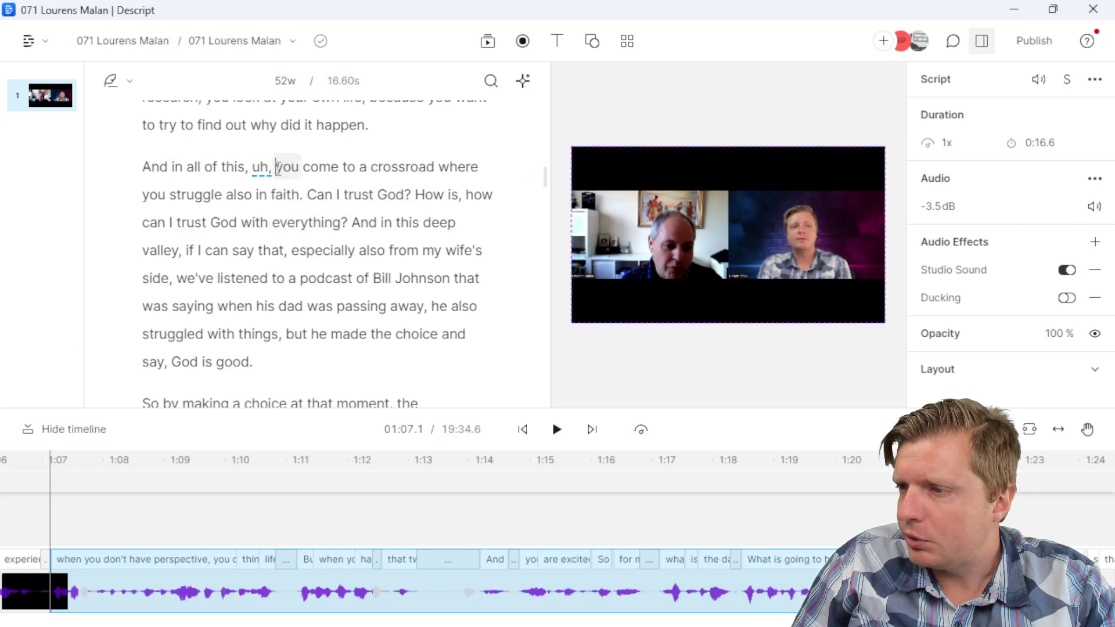
click(274, 168)
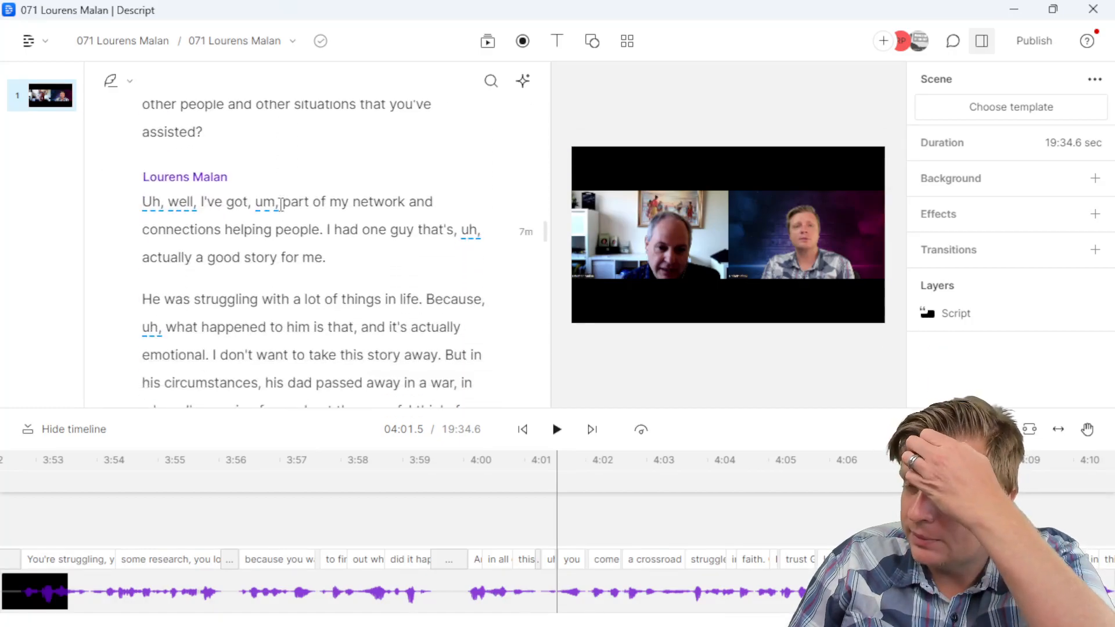
Step: Move on through 12:27.9 to 12:50.2, where 'how do you control what you can control' begins
scroll(282, 204, down, 10)
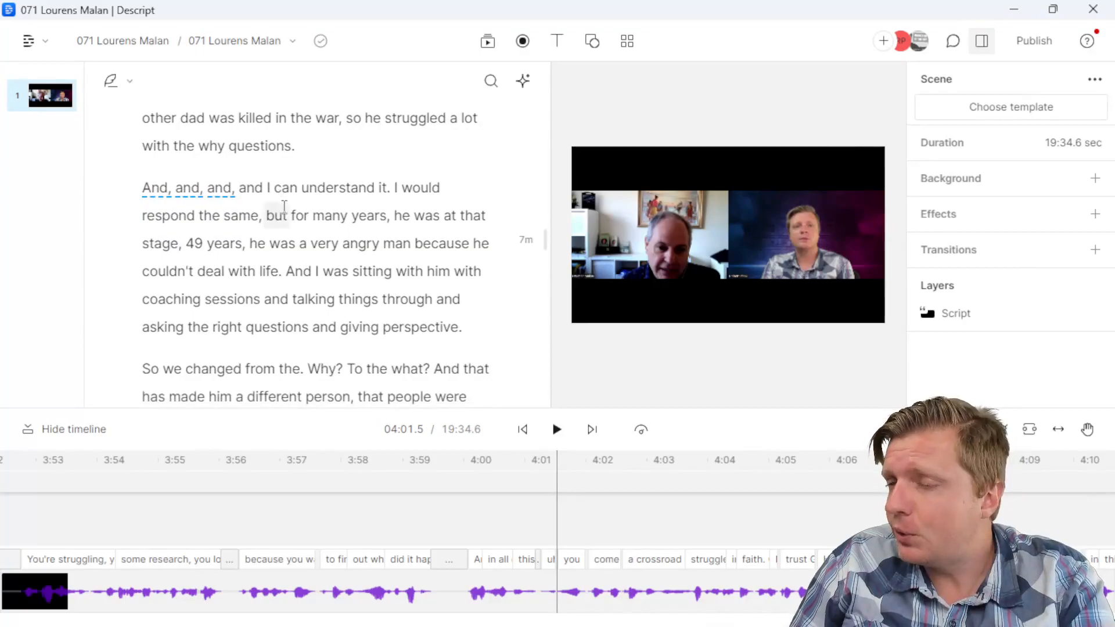
scroll(284, 206, down, 10)
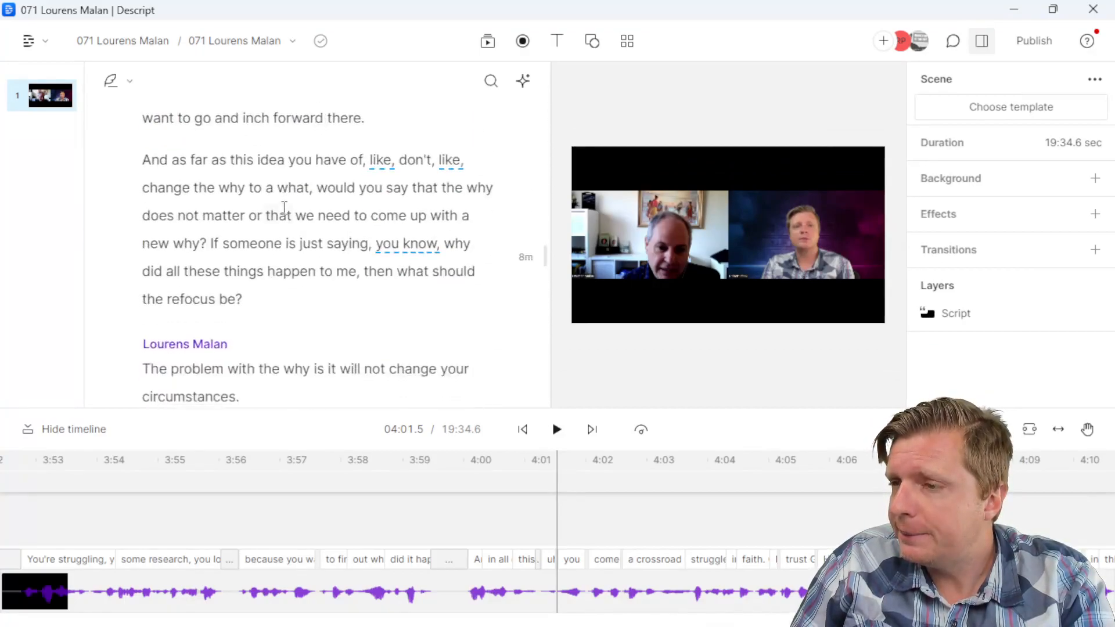
scroll(283, 207, down, 5)
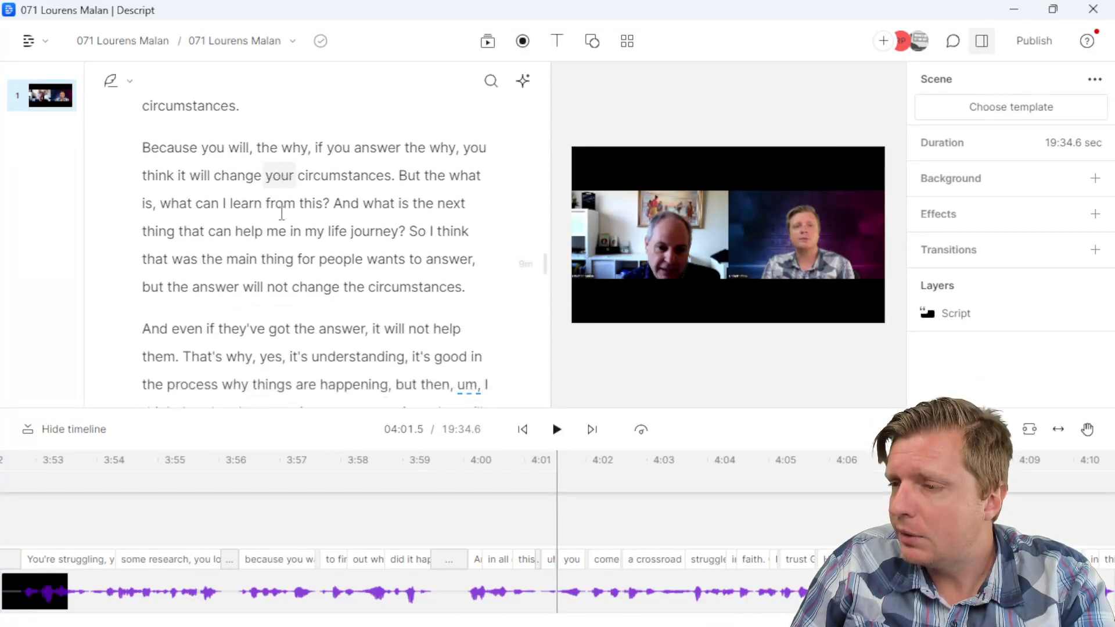
scroll(282, 213, down, 6)
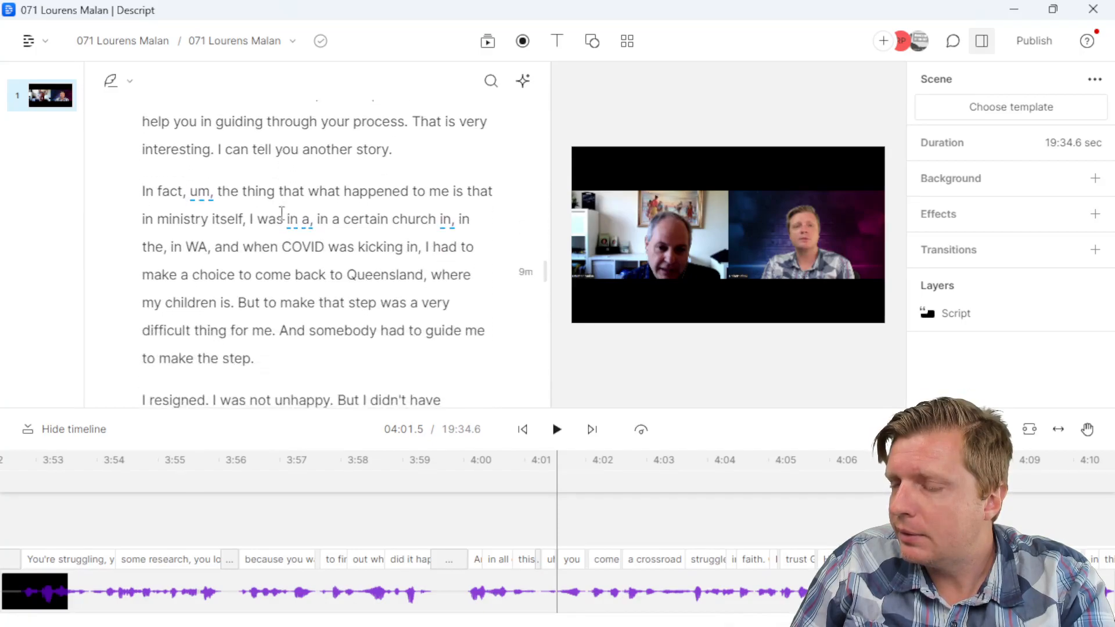
scroll(282, 213, down, 12)
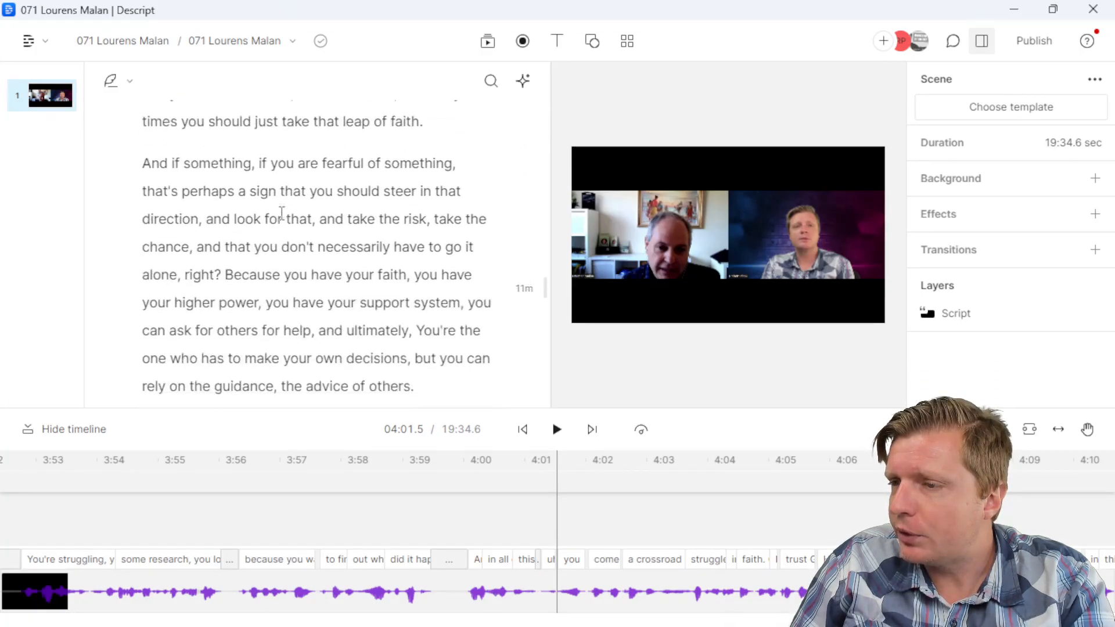
scroll(282, 213, down, 8)
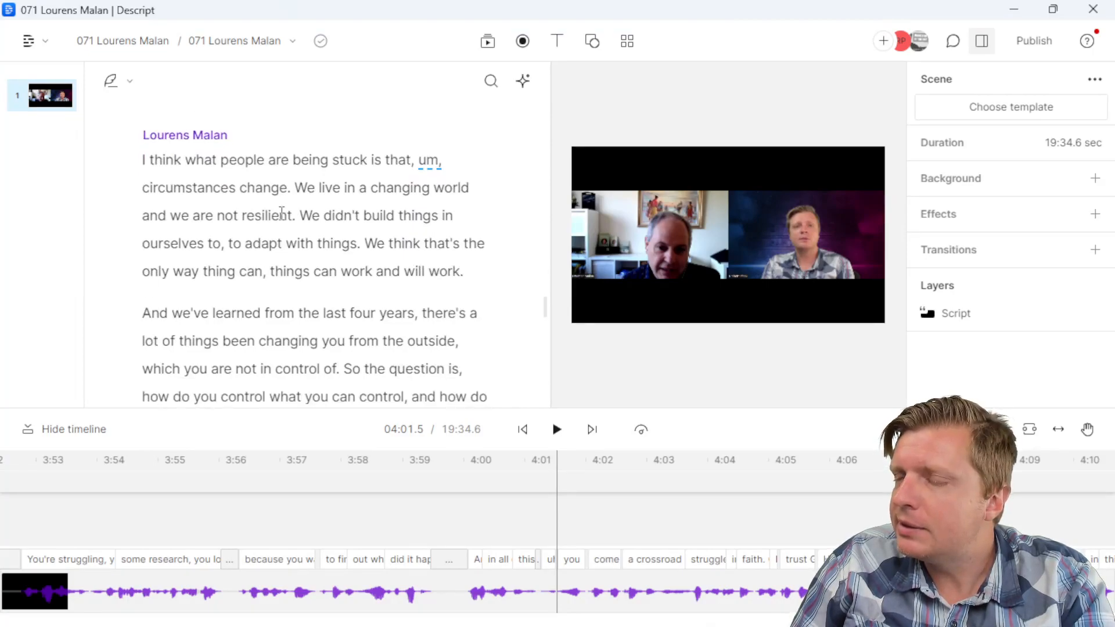
click(295, 189)
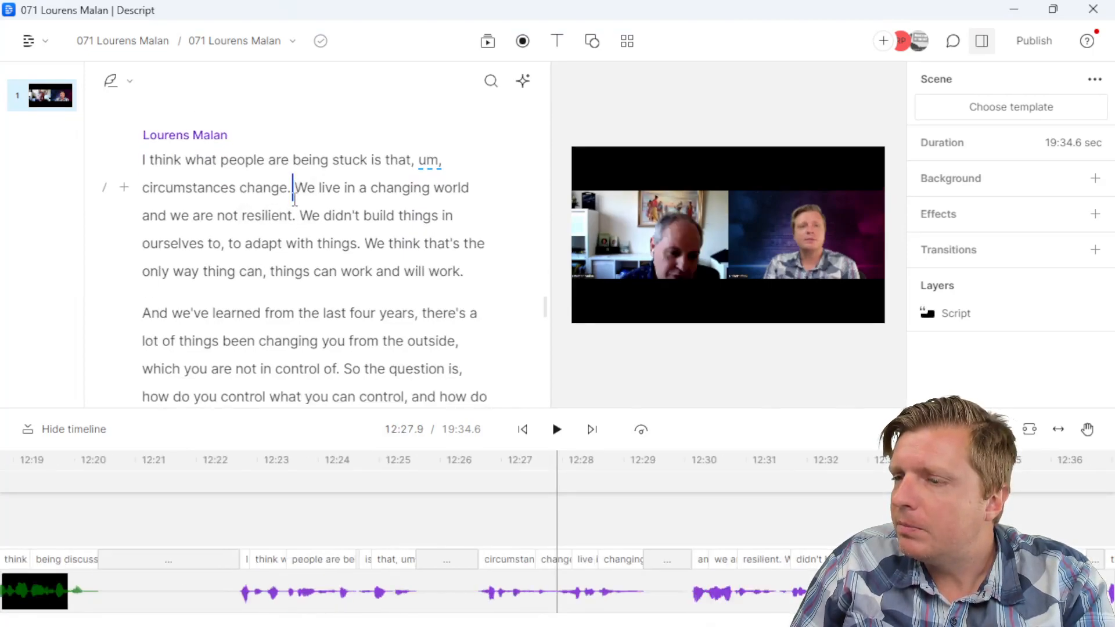
scroll(294, 200, down, 3)
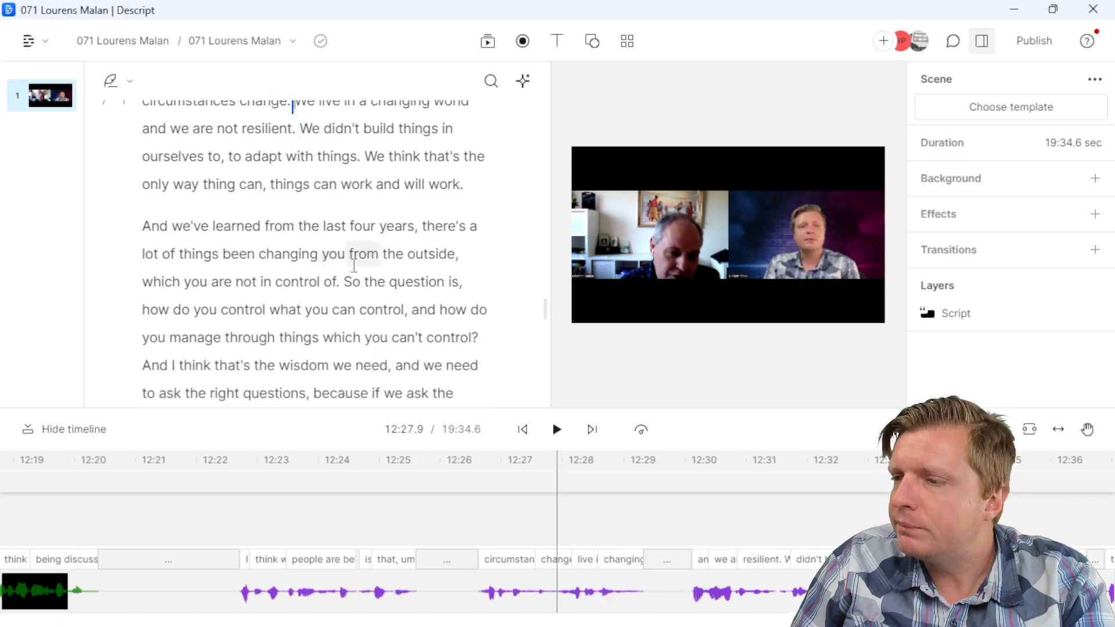
click(143, 309)
Step: Select from 'how do you control' through 'get out of that.' and copy it
scroll(145, 308, down, 3)
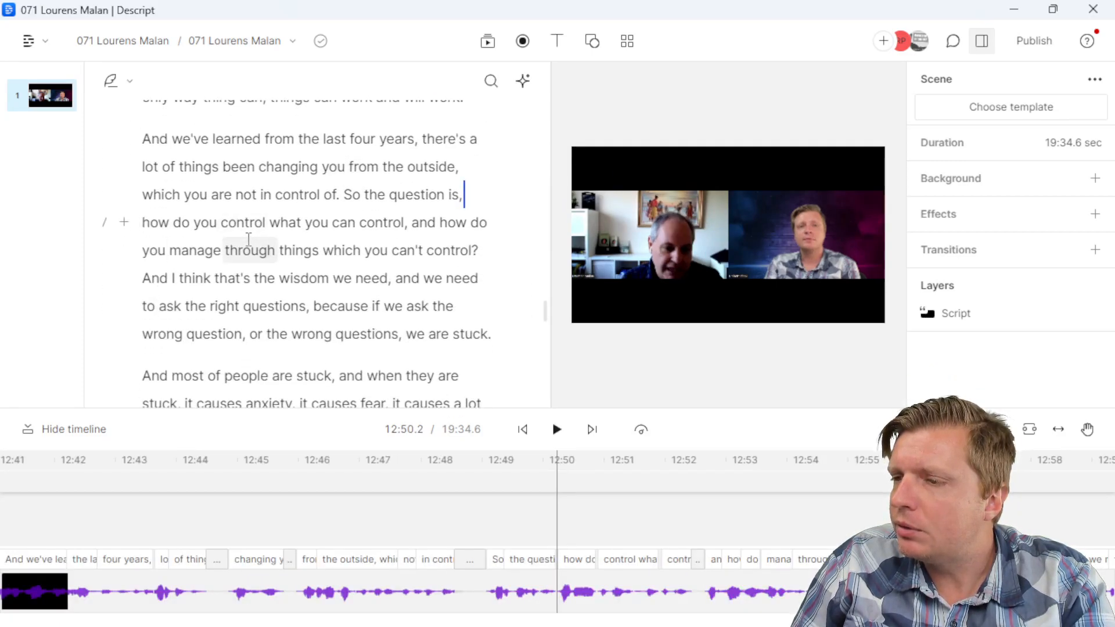
scroll(343, 279, down, 3)
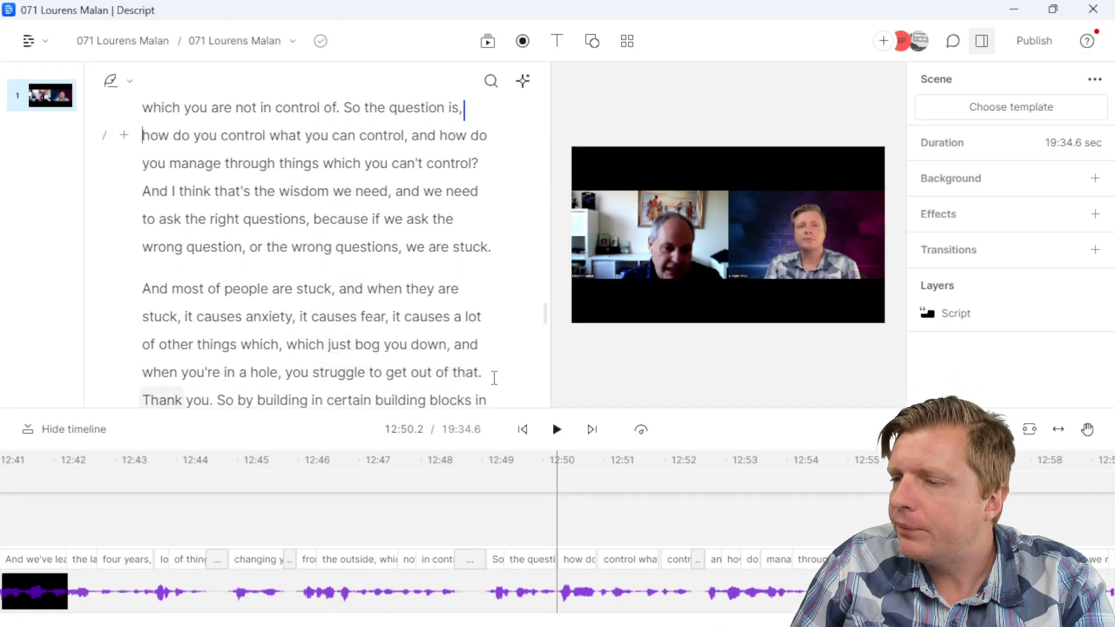
drag(491, 378, 177, 265)
click(177, 265)
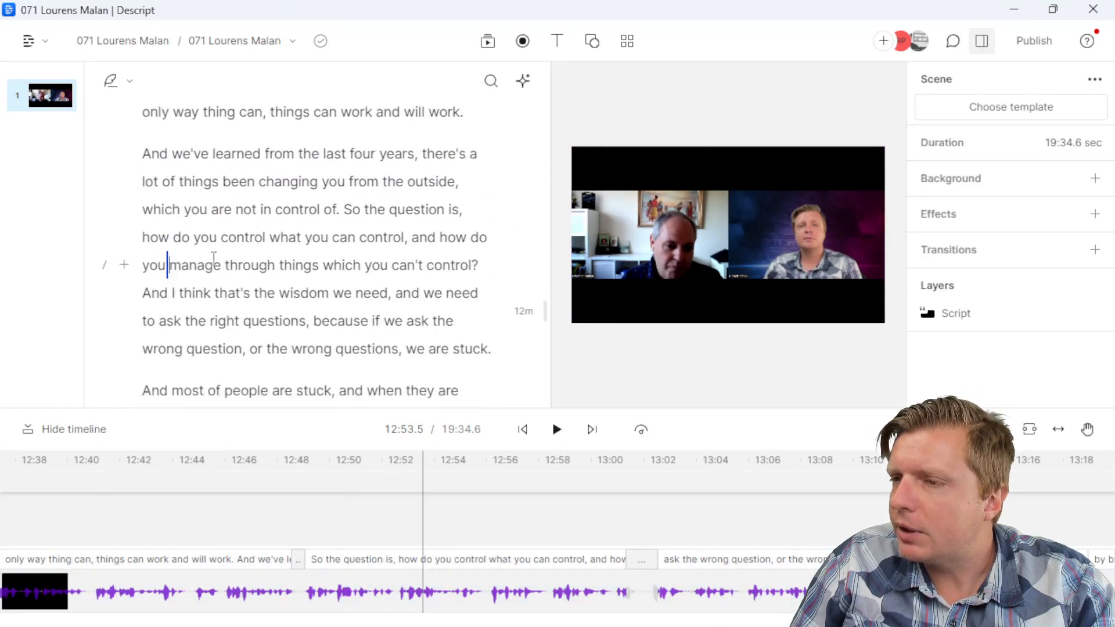
click(144, 238)
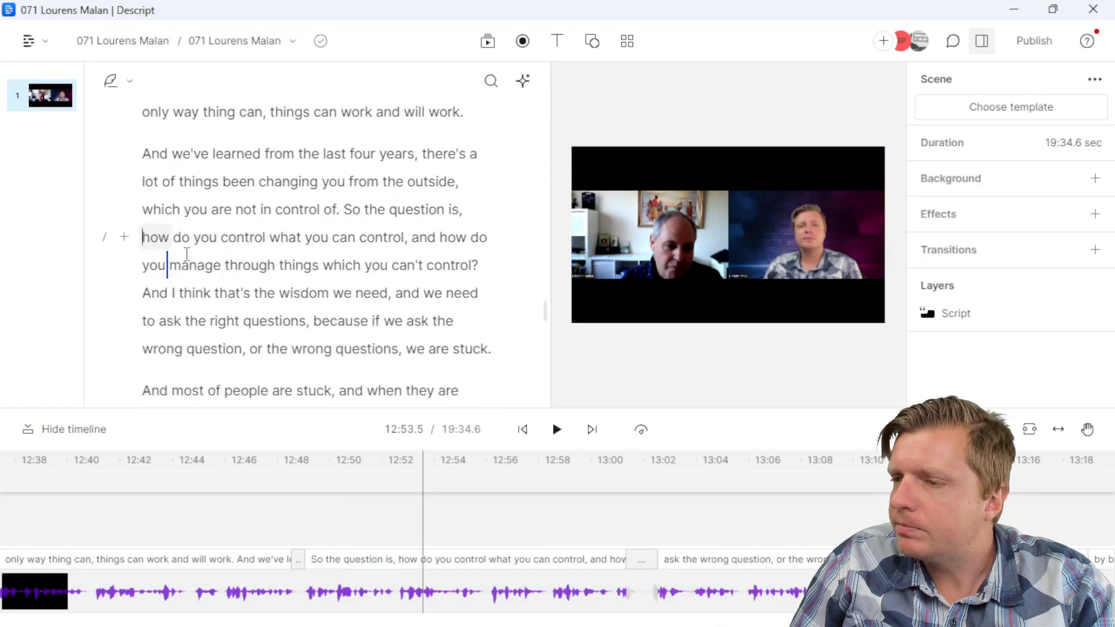
scroll(279, 292, down, 3)
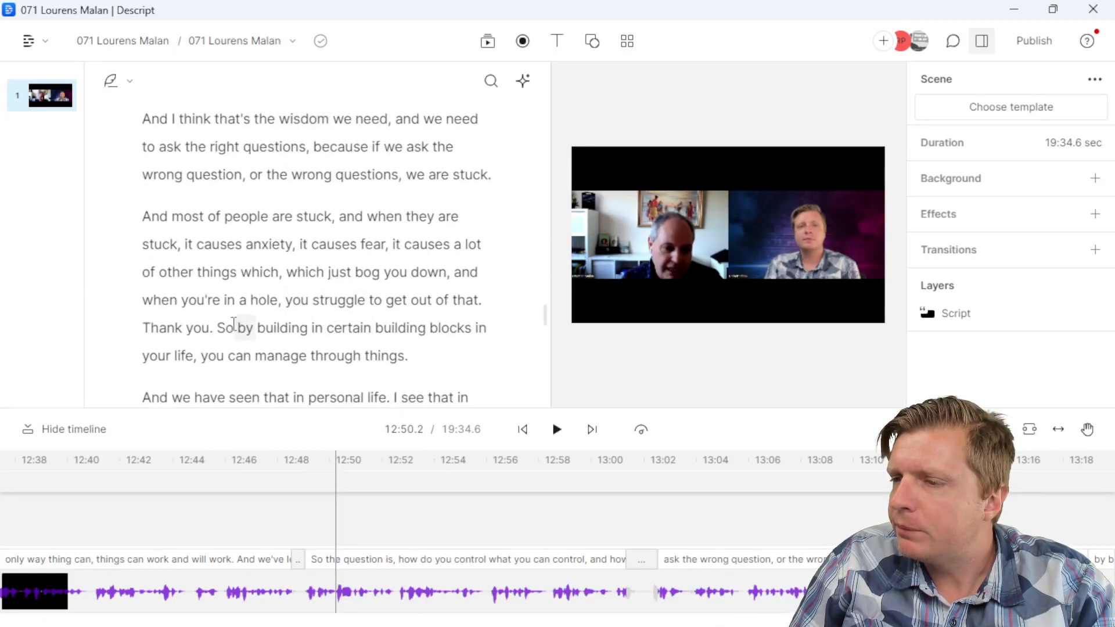
shift+click(486, 300)
key(ctrl+c)
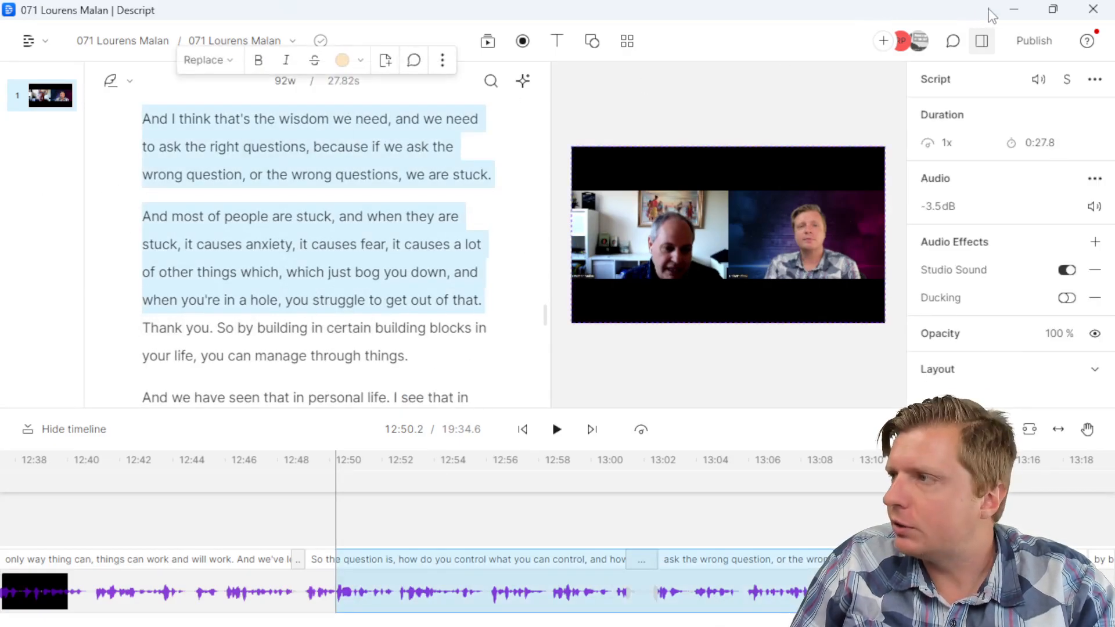
Step: Paste the passage as plain text into the empty quote bullet, join its two paragraphs, and add a bullet below
click(1000, 10)
click(175, 625)
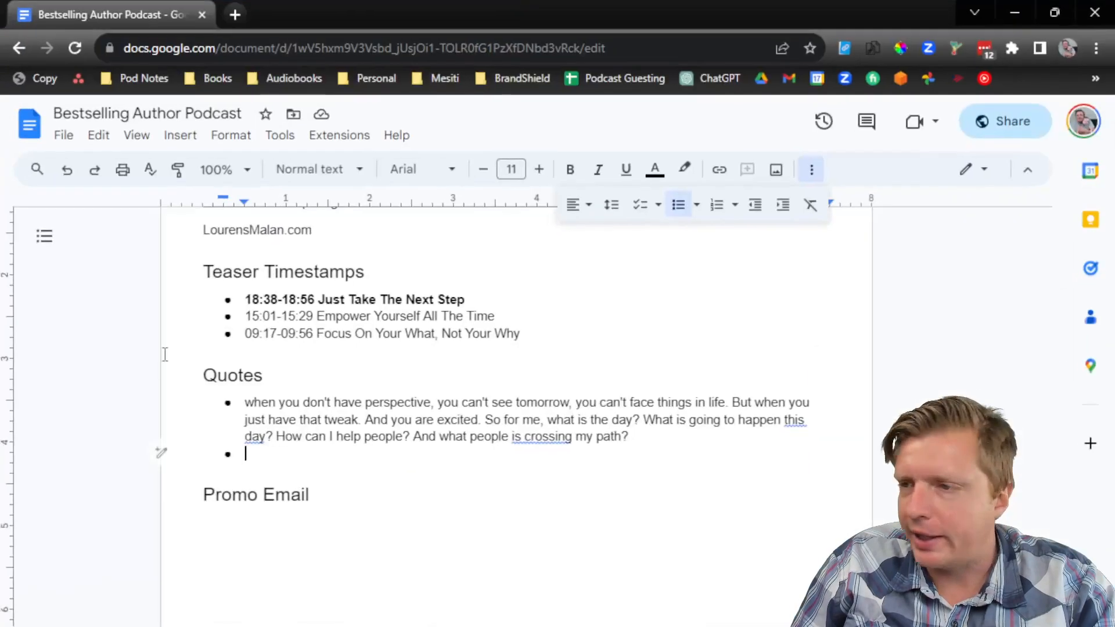
right_click(275, 454)
click(325, 215)
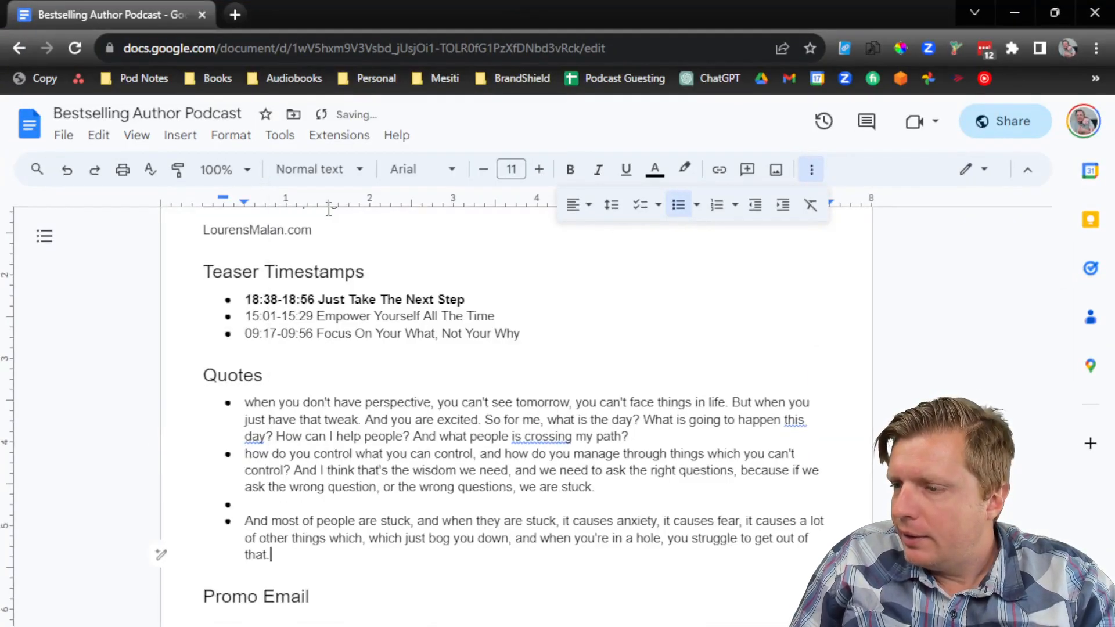
click(627, 495)
key(Delete)
key(Delete)
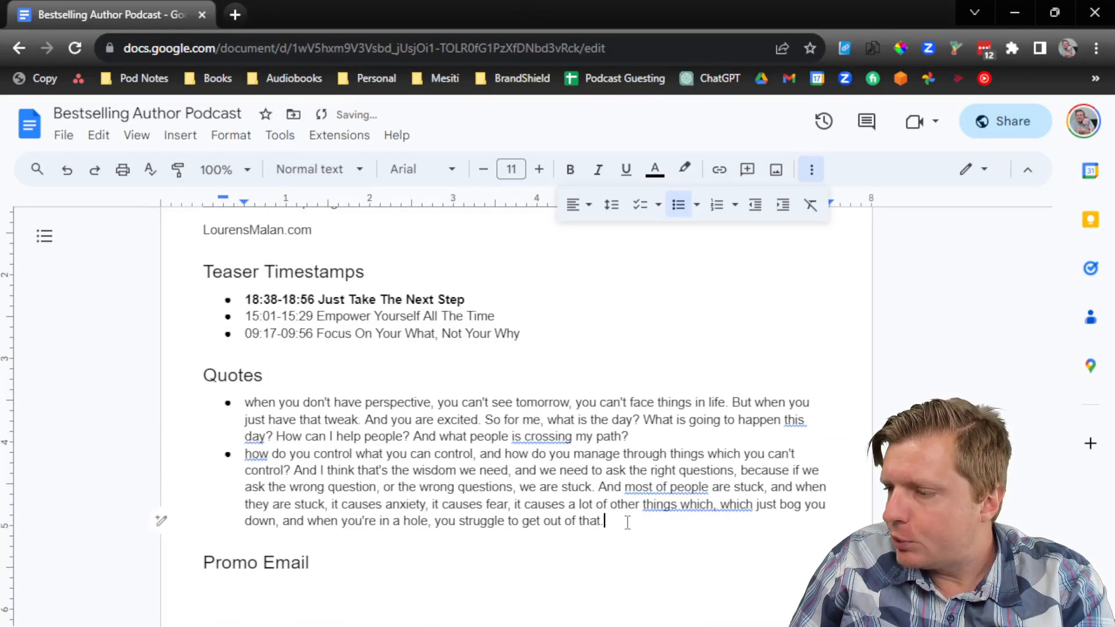
key(Return)
click(1012, 7)
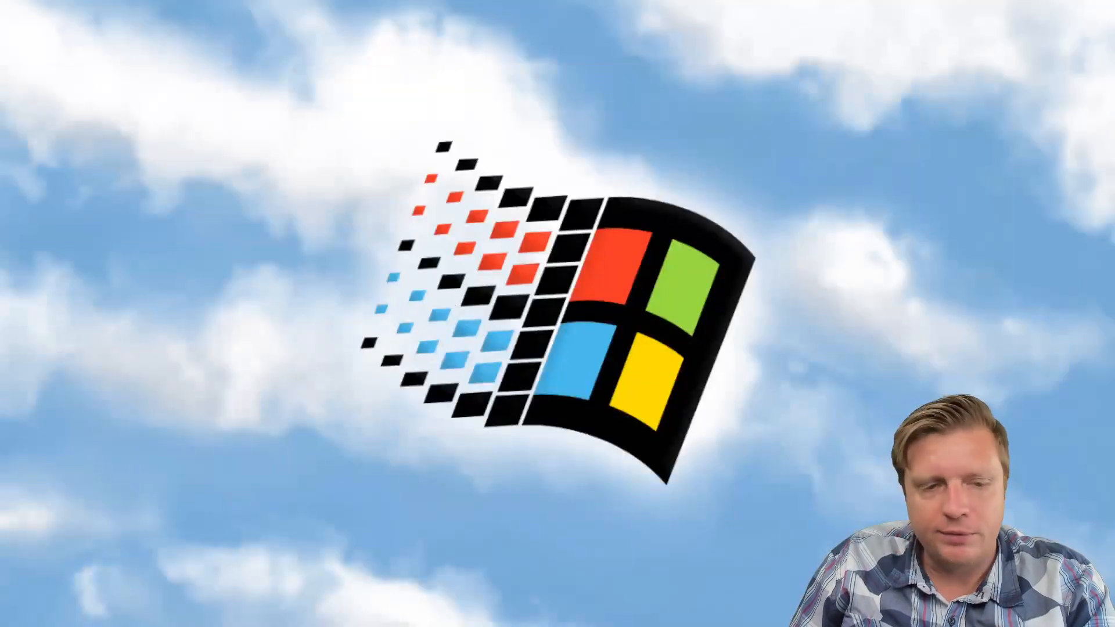
Step: Return to Descript, clear the earlier selection, and scroll to the 'empower yourself' passage
key(alt+Tab)
scroll(333, 285, down, 7)
scroll(332, 284, down, 10)
scroll(342, 246, up, 2)
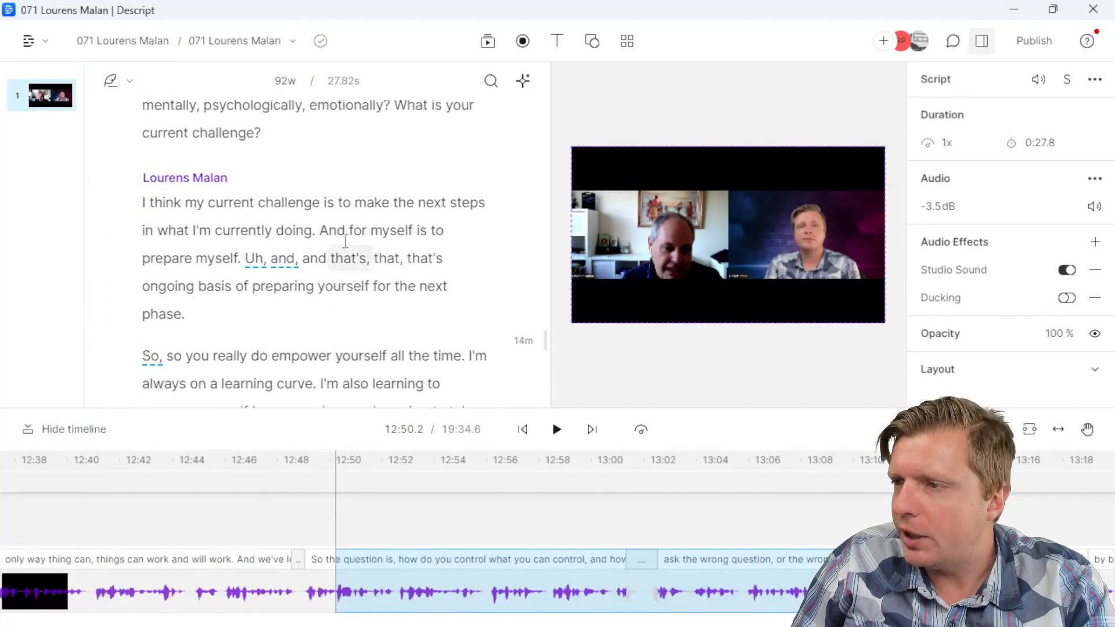
click(355, 225)
scroll(361, 237, down, 9)
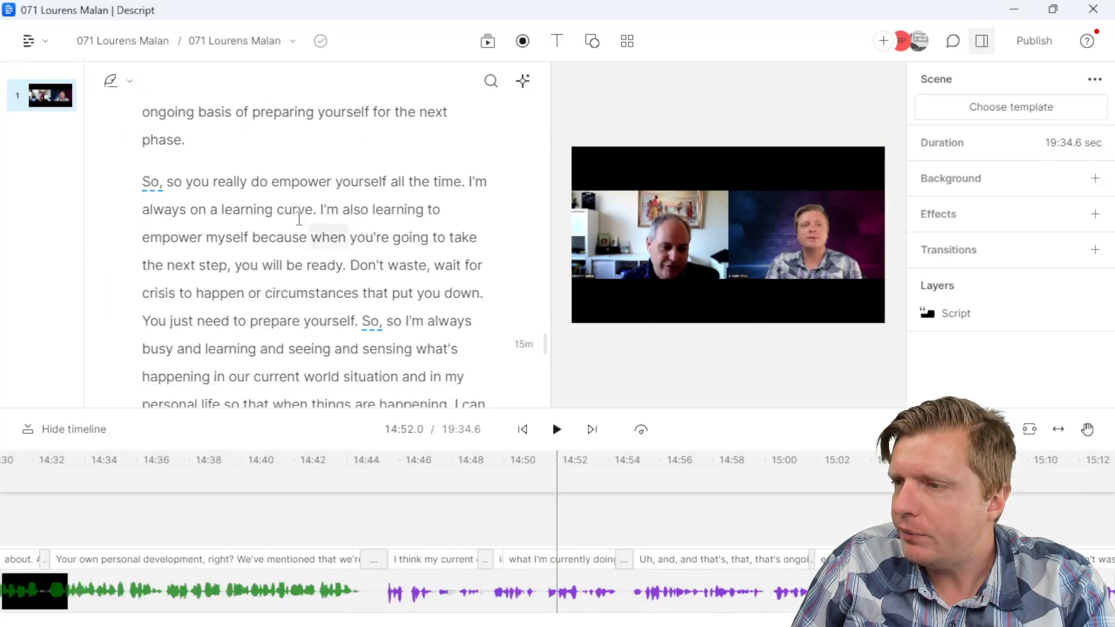
scroll(309, 274, down, 15)
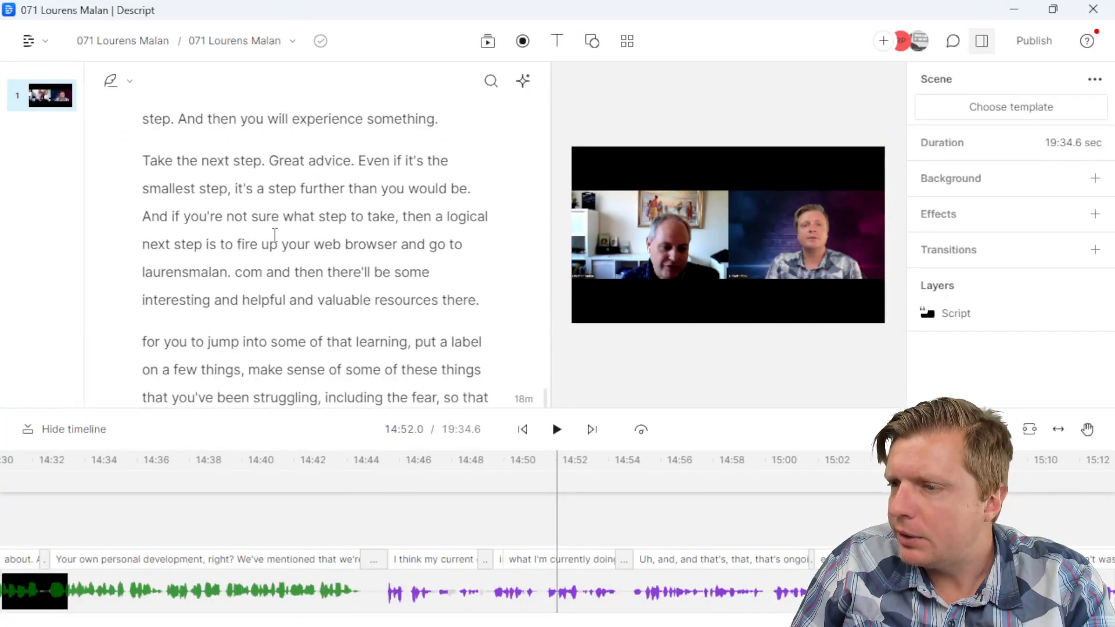
scroll(274, 235, down, 4)
scroll(274, 232, up, 8)
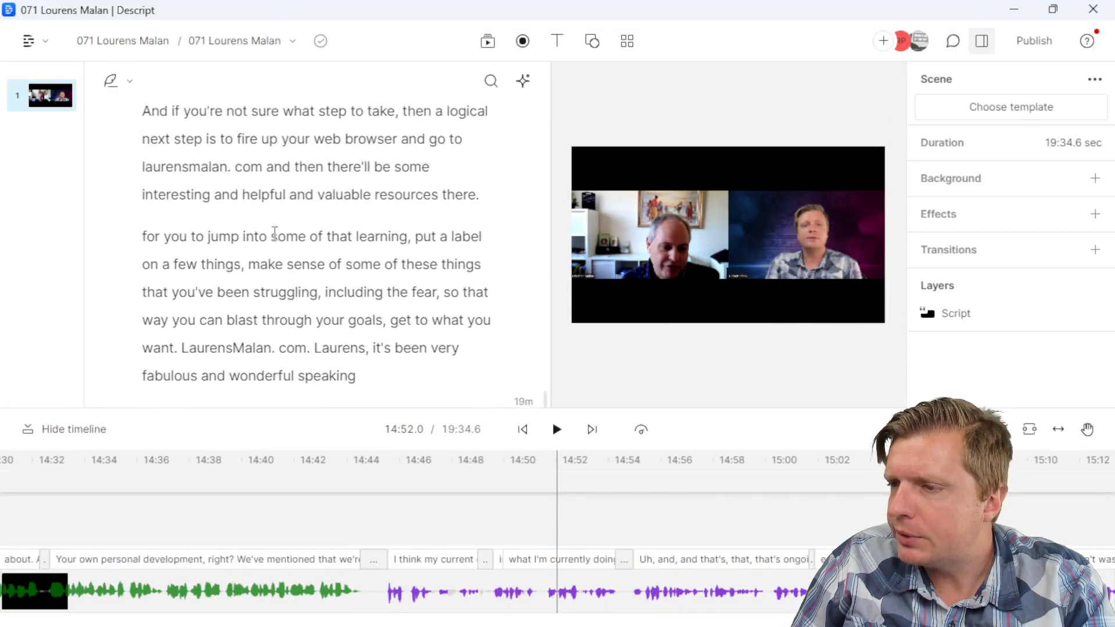
scroll(275, 232, down, 5)
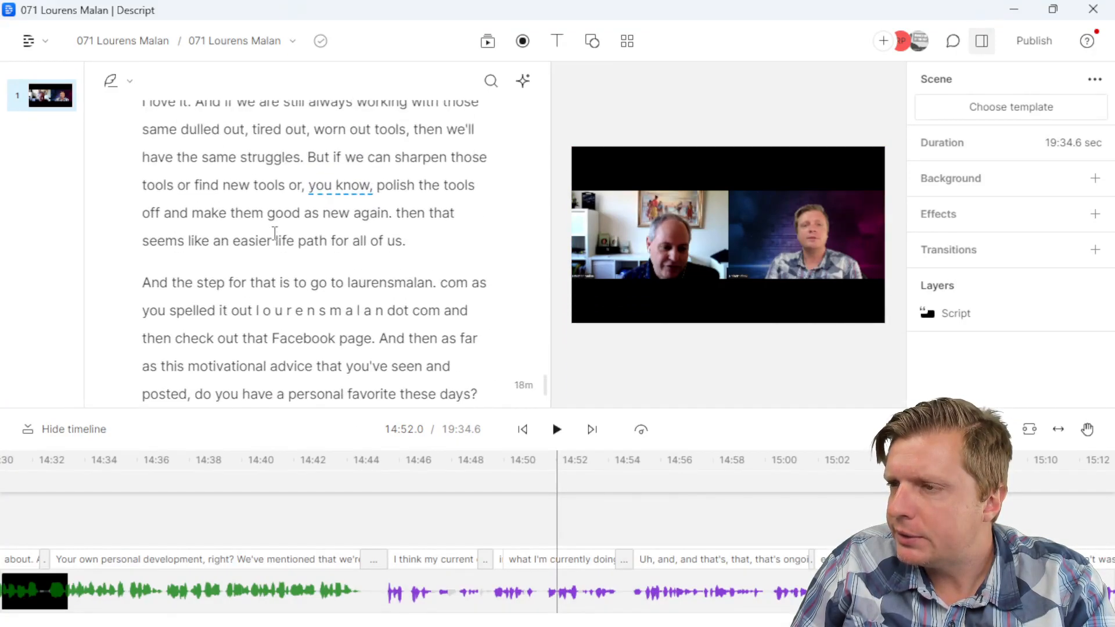
scroll(275, 233, up, 10)
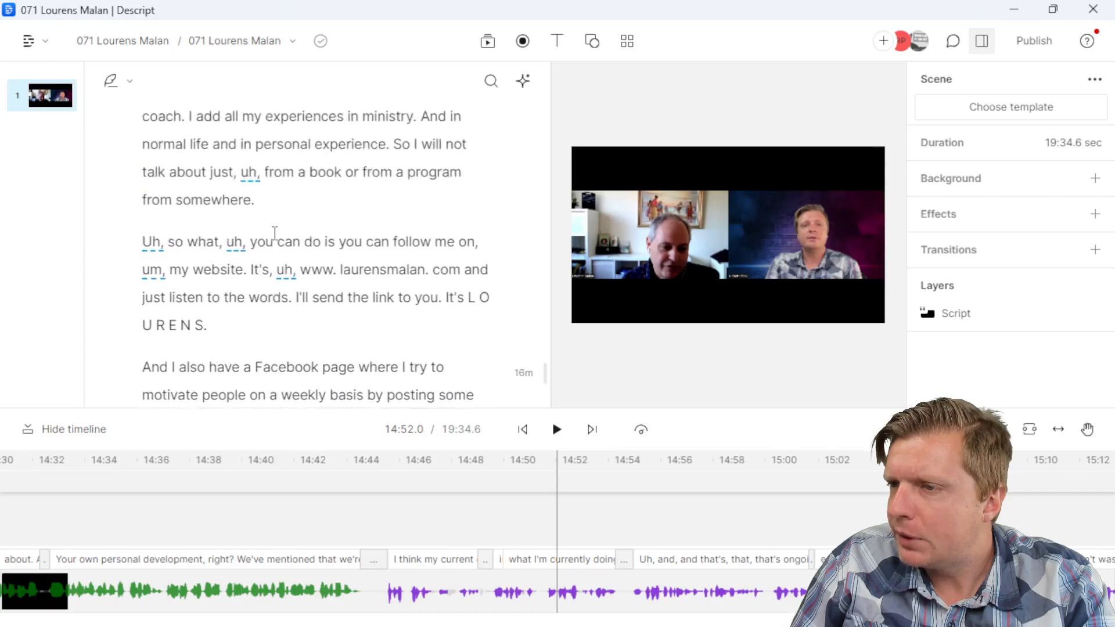
scroll(275, 235, up, 10)
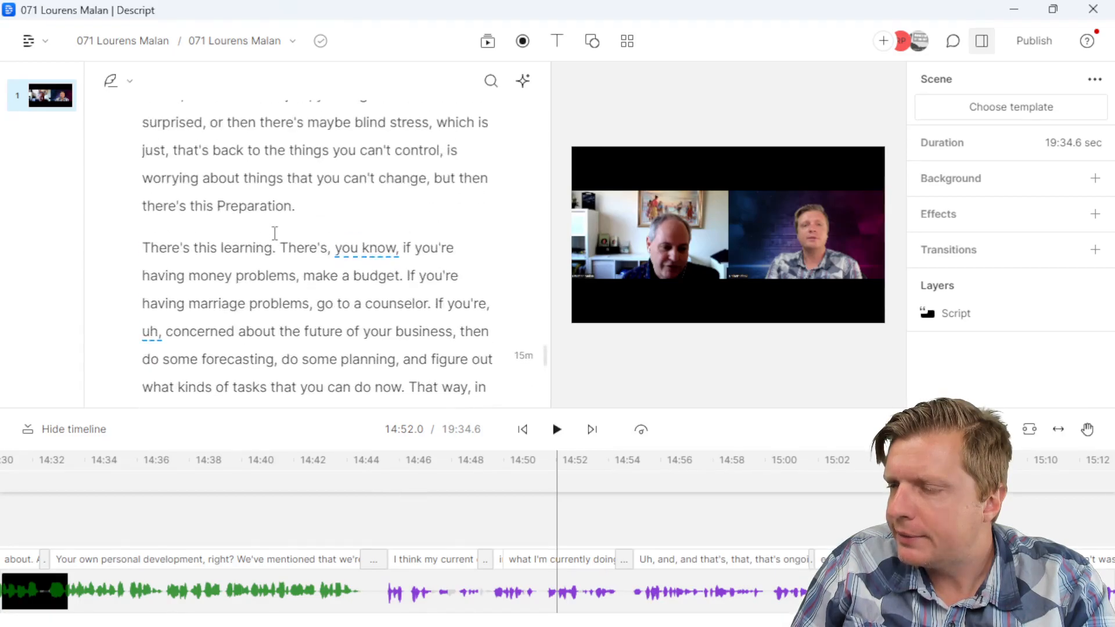
scroll(275, 233, up, 10)
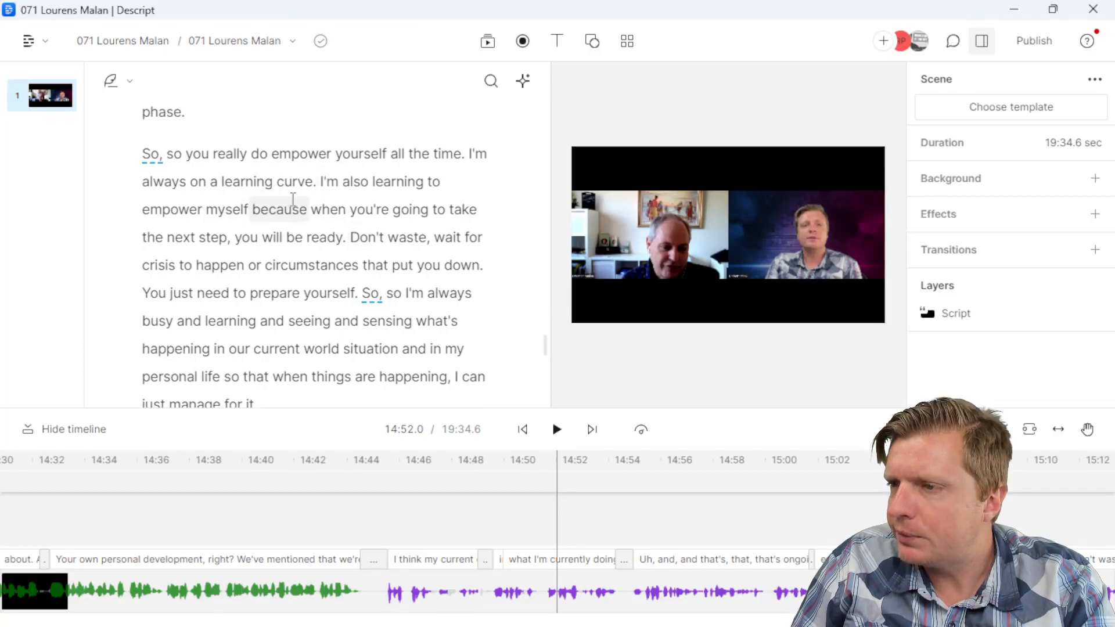
Step: Select from 'Don't waste, wait for crisis to happen' through 'I can just manage for it.'
click(351, 237)
scroll(281, 312, down, 2)
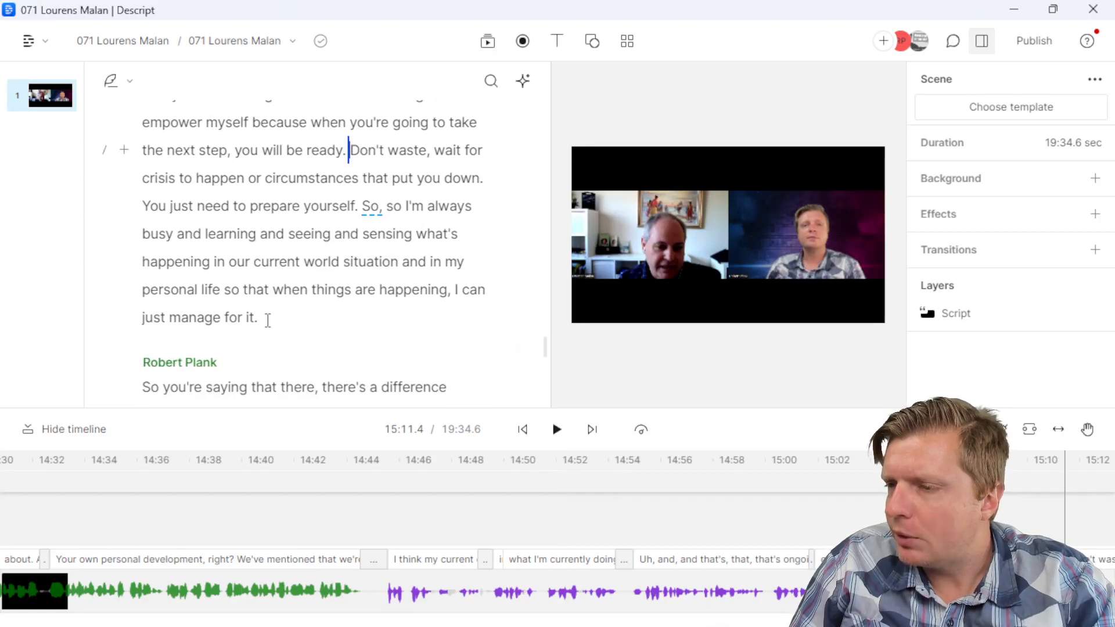
shift+click(267, 320)
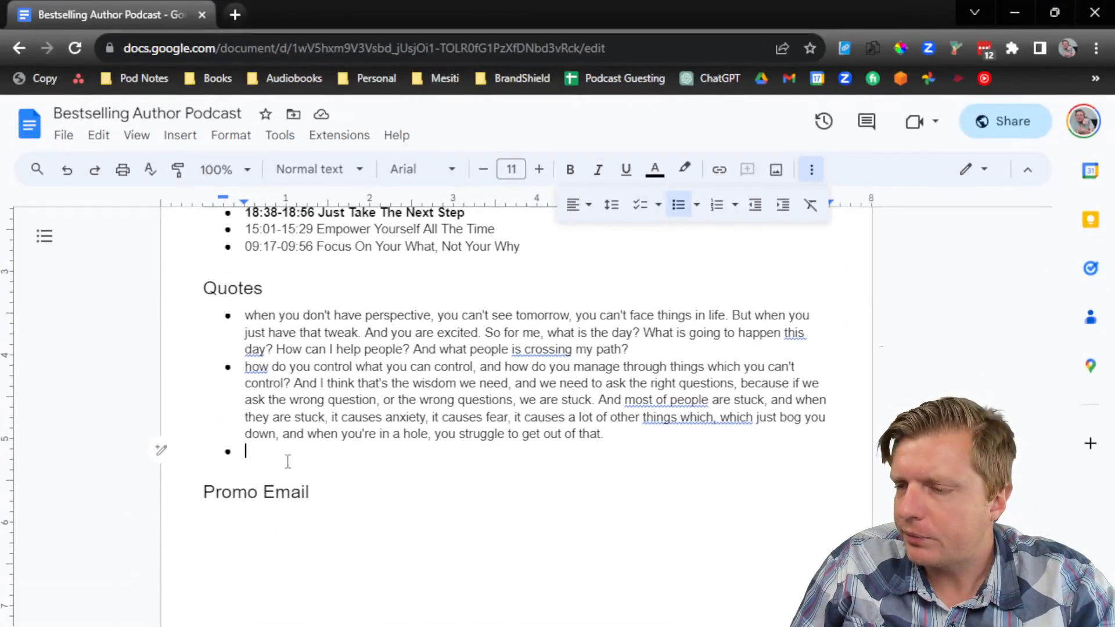
Step: Paste the 'Don't waste, wait for crisis…' passage as plain text on the empty last bullet
right_click(285, 459)
click(384, 208)
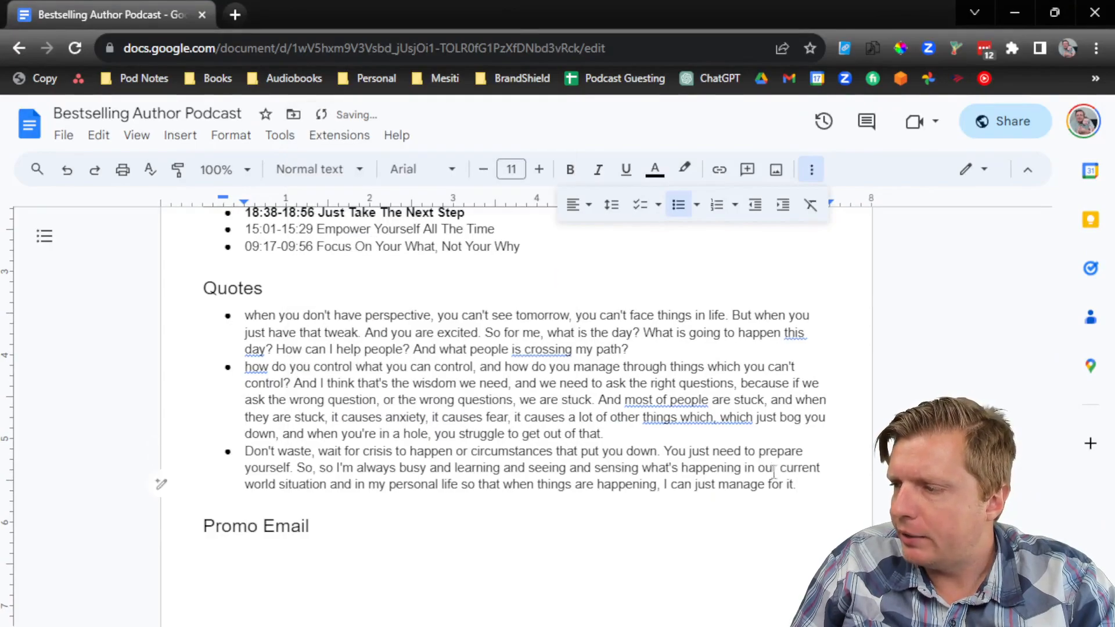
drag(799, 497, 212, 445)
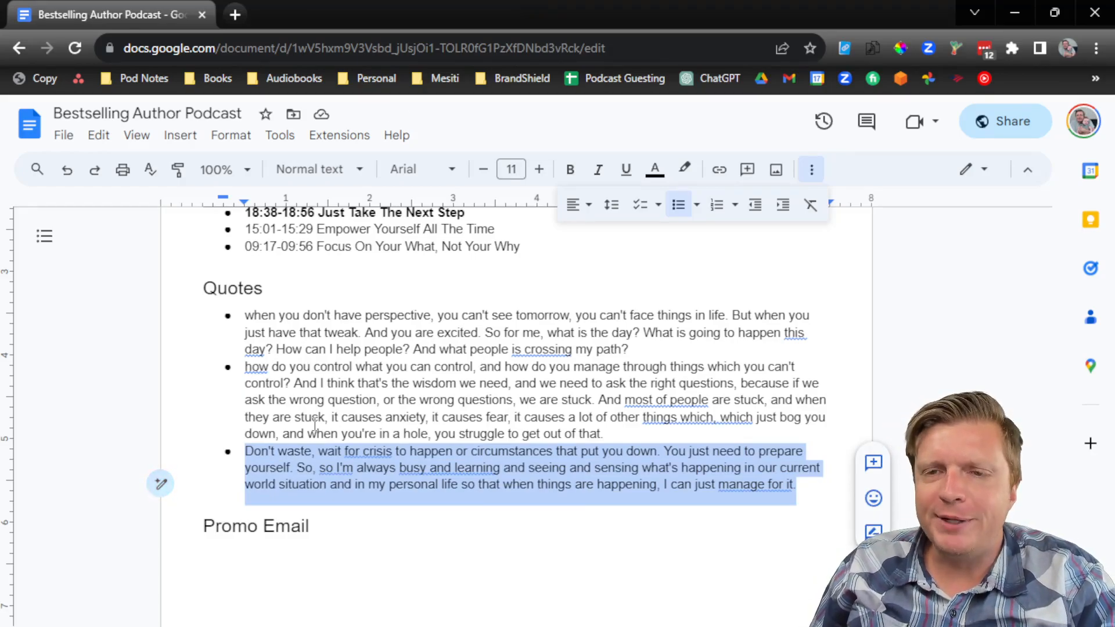
Step: Deselect the copied passage and minimize Chrome to get back to Descript
click(1012, 13)
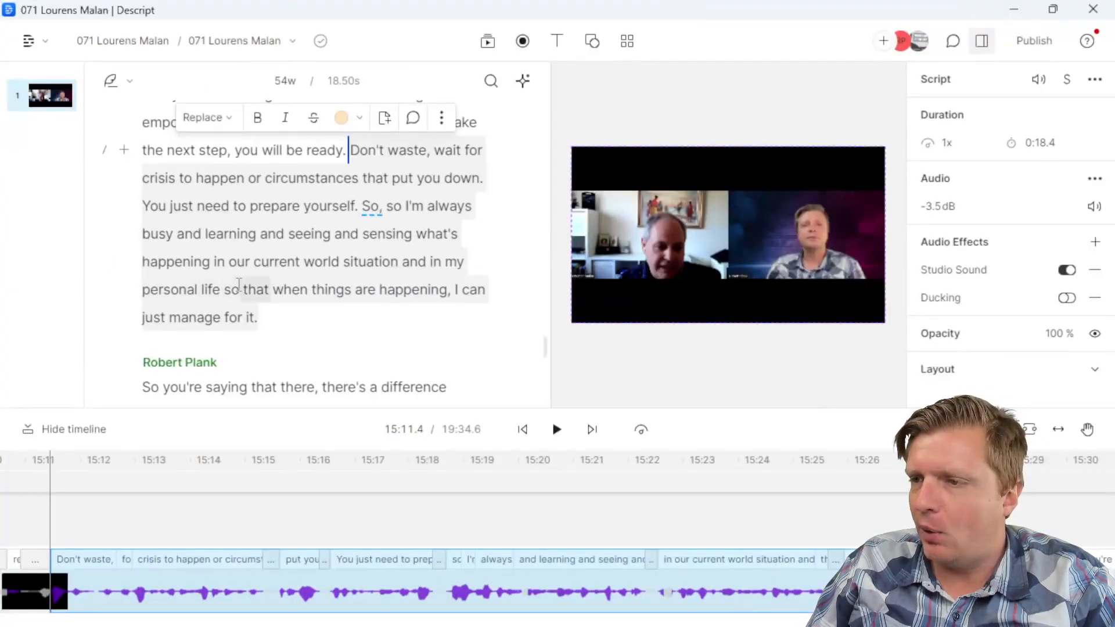
click(287, 314)
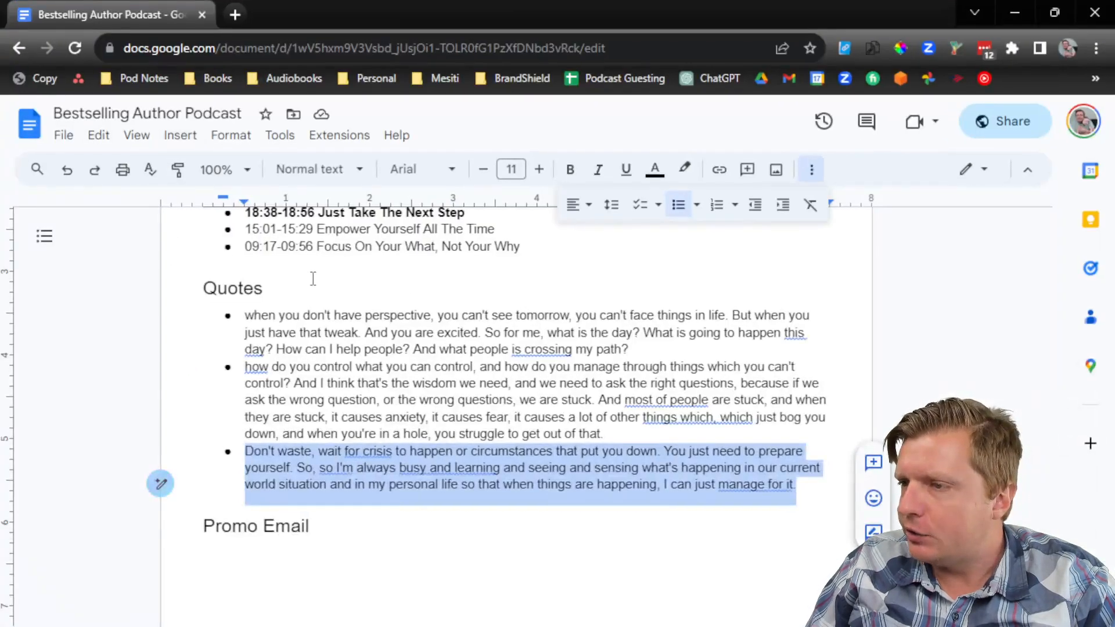
scroll(313, 279, up, 1)
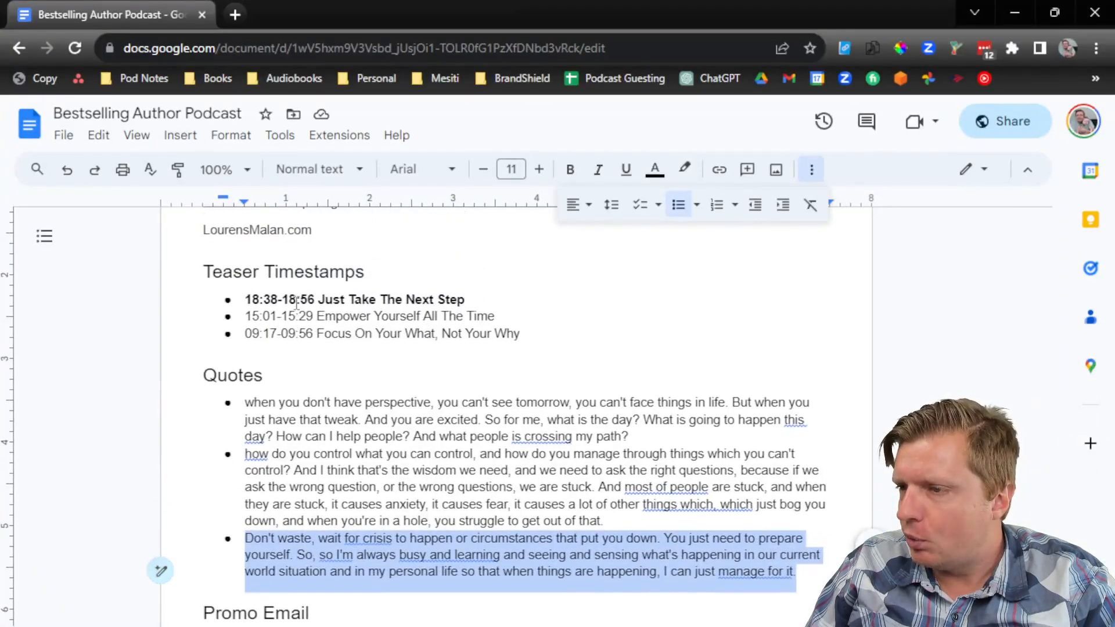
click(1020, 9)
scroll(517, 325, down, 10)
scroll(491, 358, down, 10)
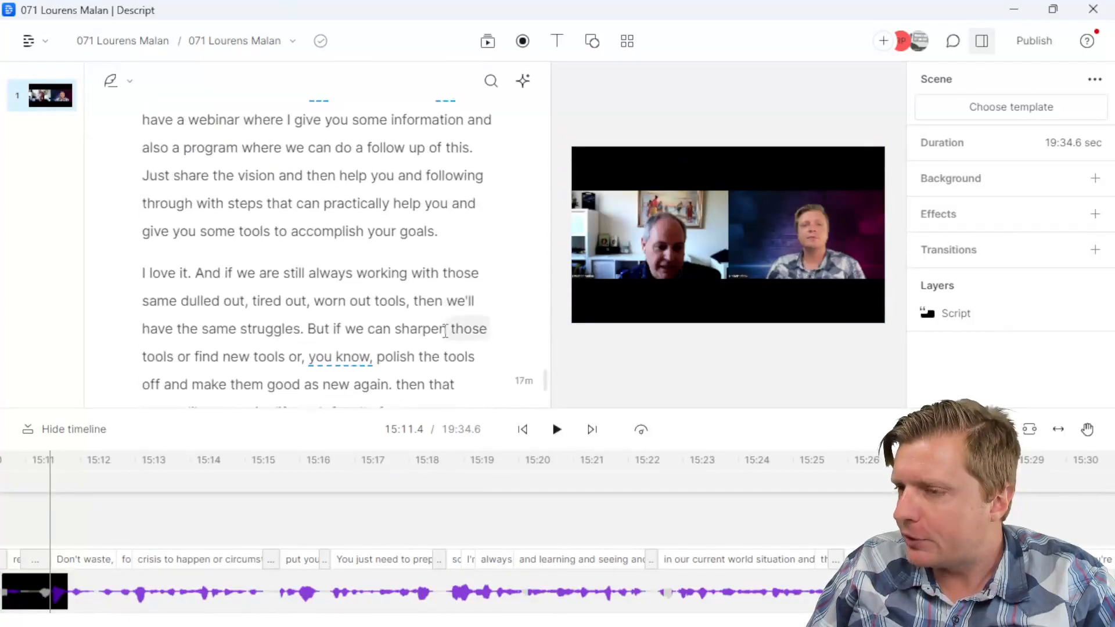
click(270, 251)
scroll(294, 281, down, 5)
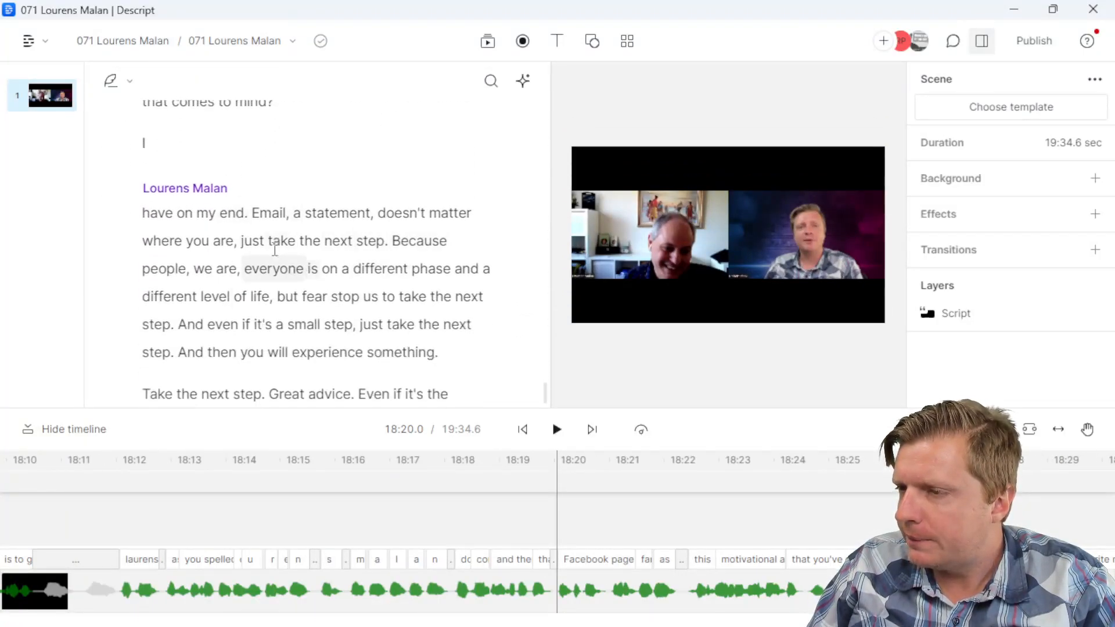
click(241, 242)
scroll(241, 242, down, 2)
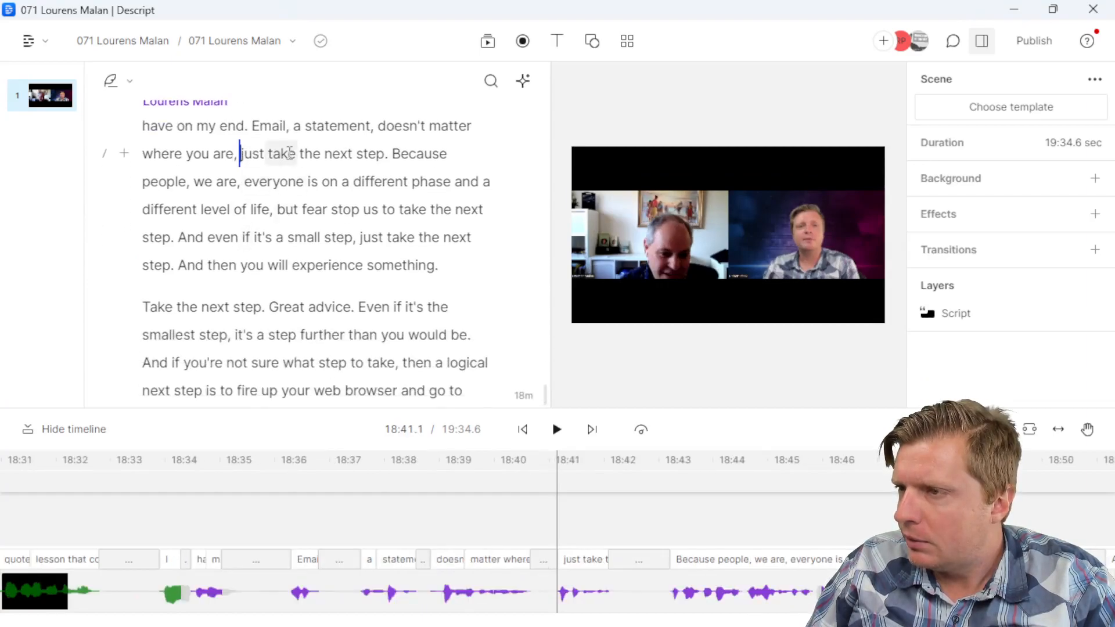
click(382, 127)
scroll(418, 233, down, 2)
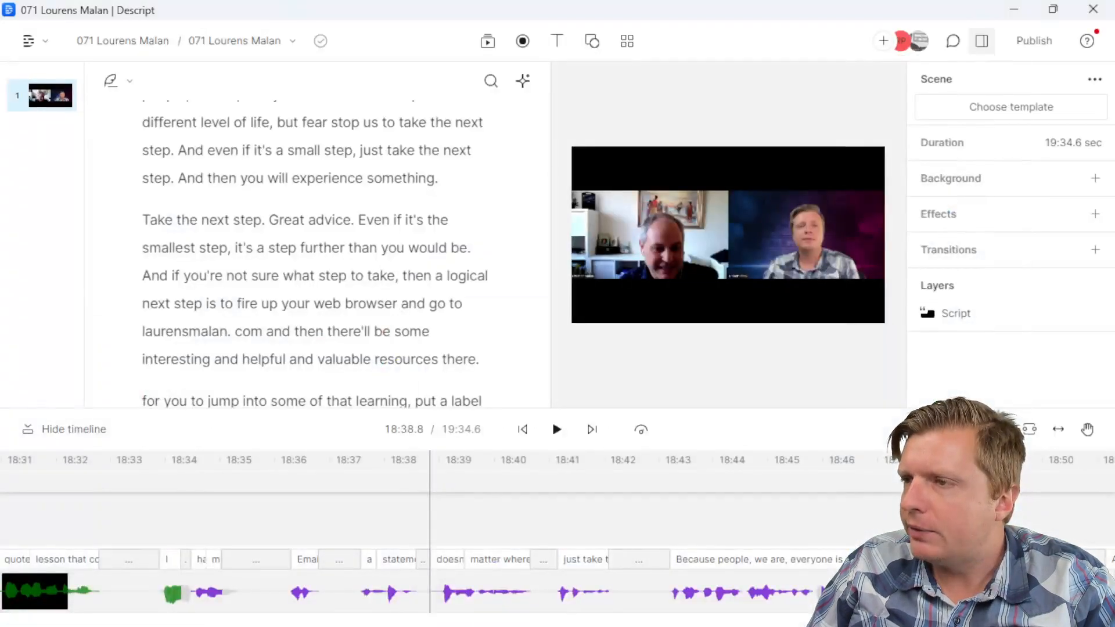
scroll(320, 259, up, 1)
scroll(285, 235, down, 1)
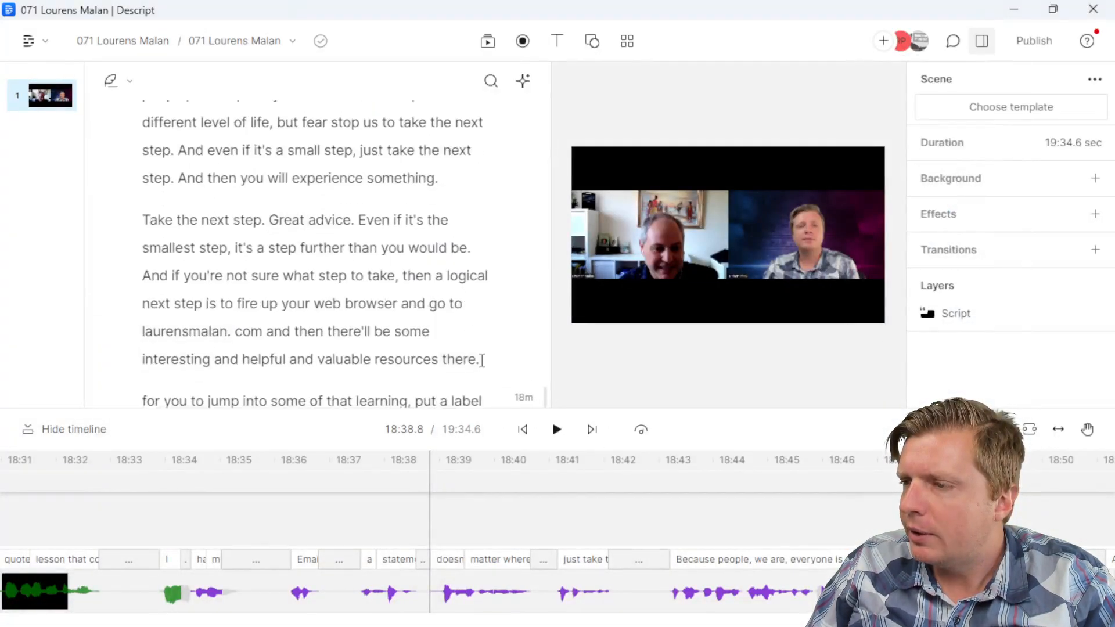
click(482, 360)
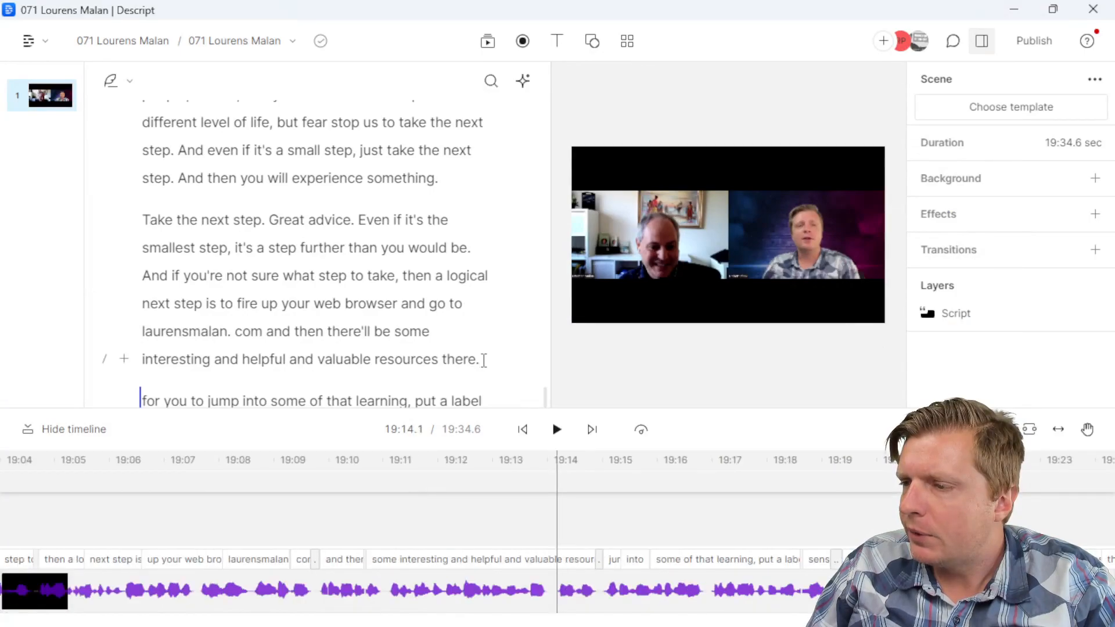
click(452, 183)
scroll(448, 261, up, 2)
Step: Select that passage and copy it
drag(448, 355, 385, 221)
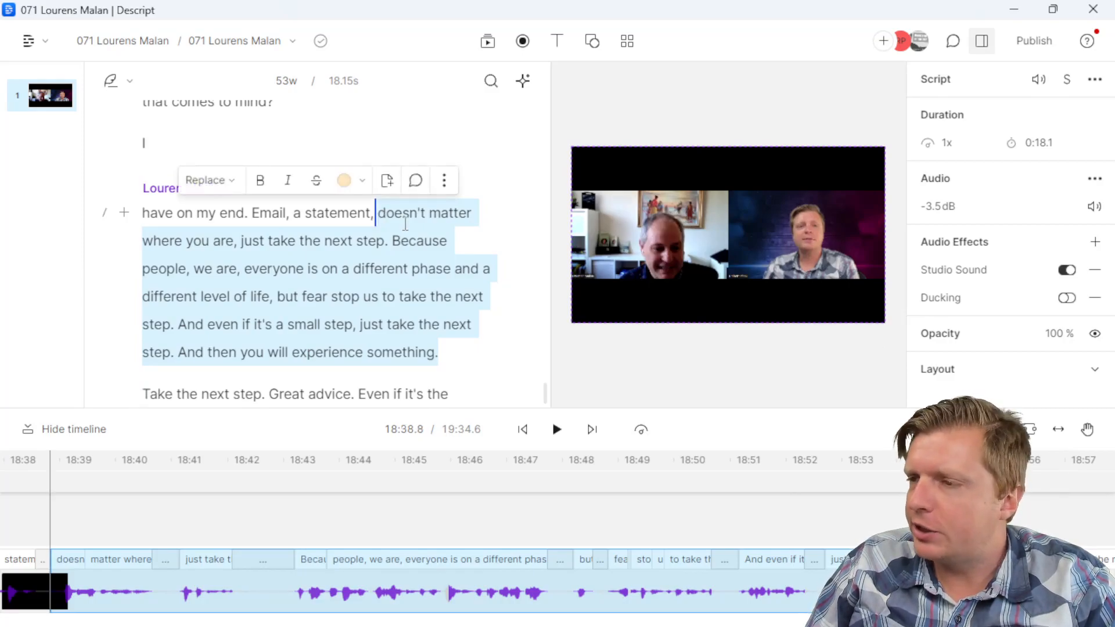
right_click(409, 221)
click(462, 364)
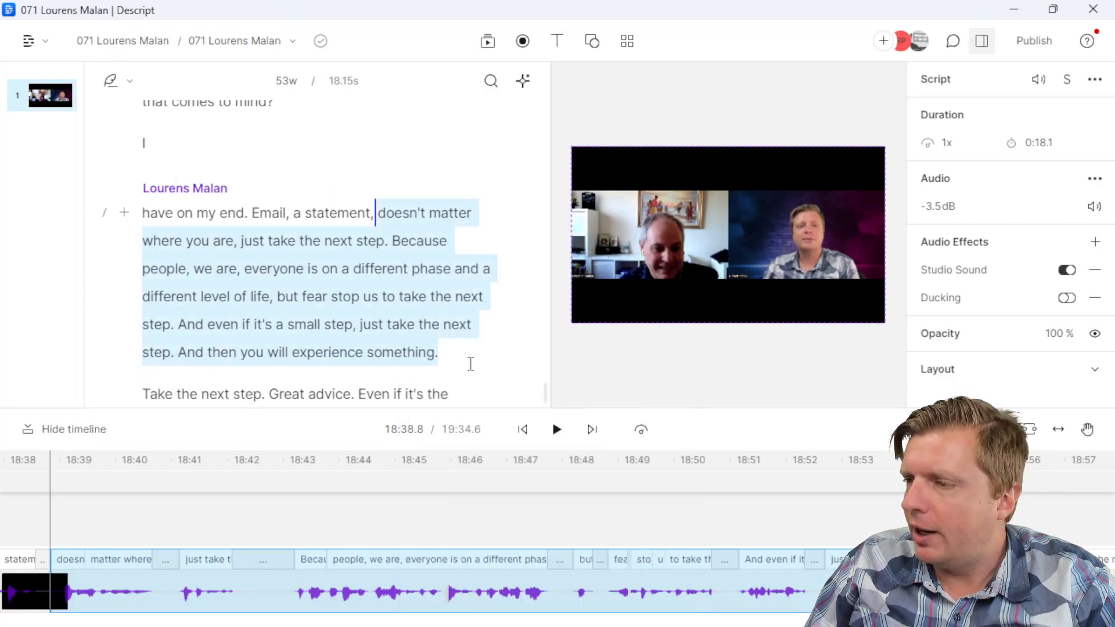
drag(543, 398, 541, 75)
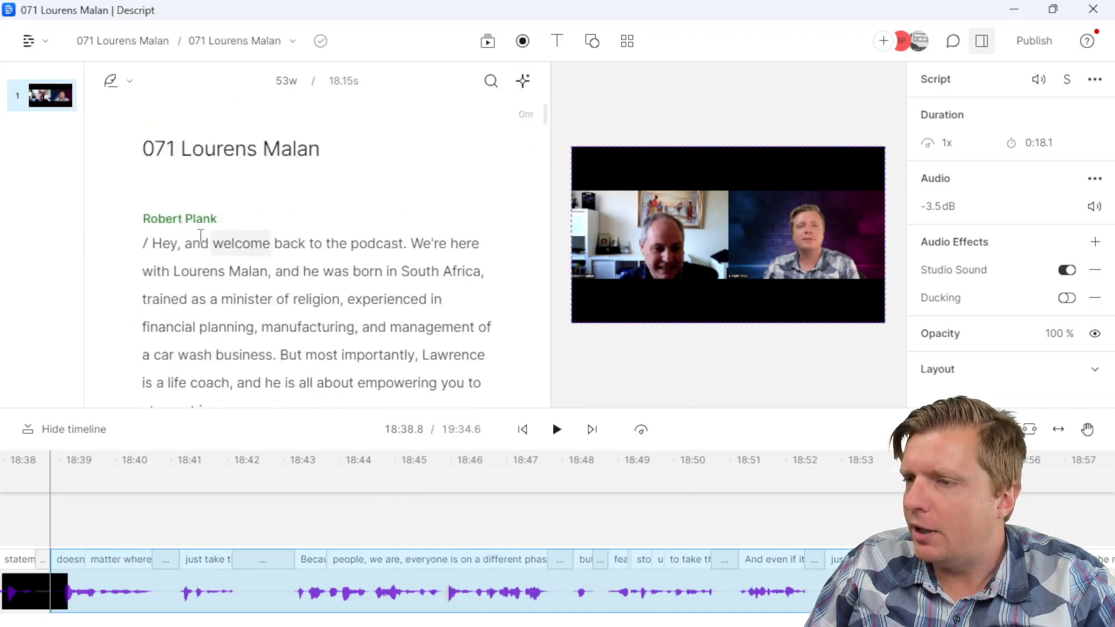
click(153, 243)
key(Return)
right_click(216, 263)
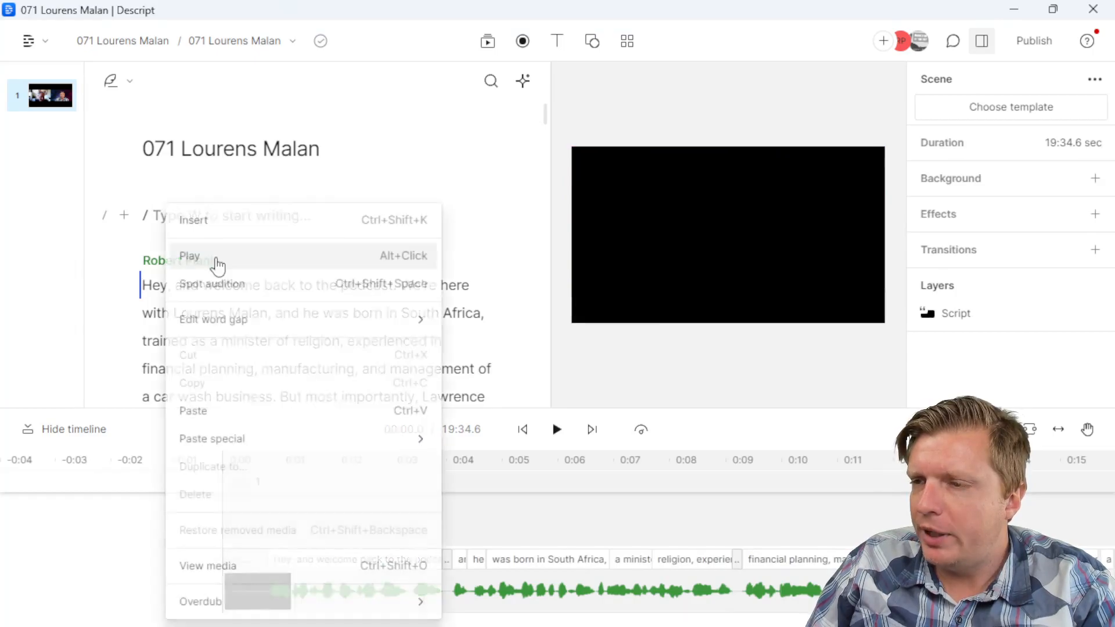
click(230, 411)
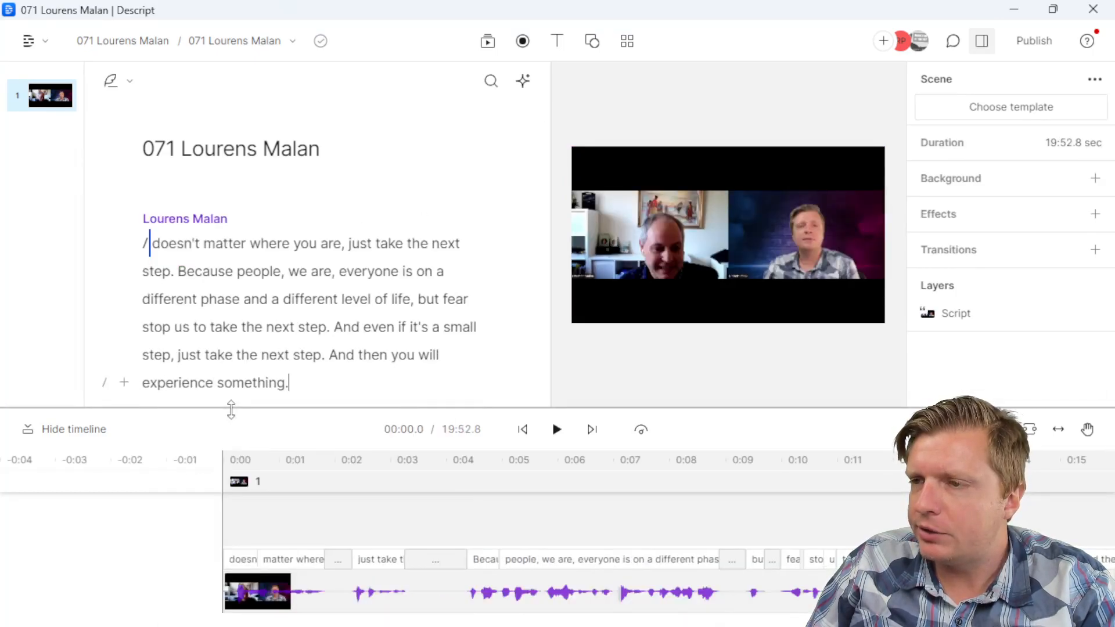
scroll(279, 318, down, 2)
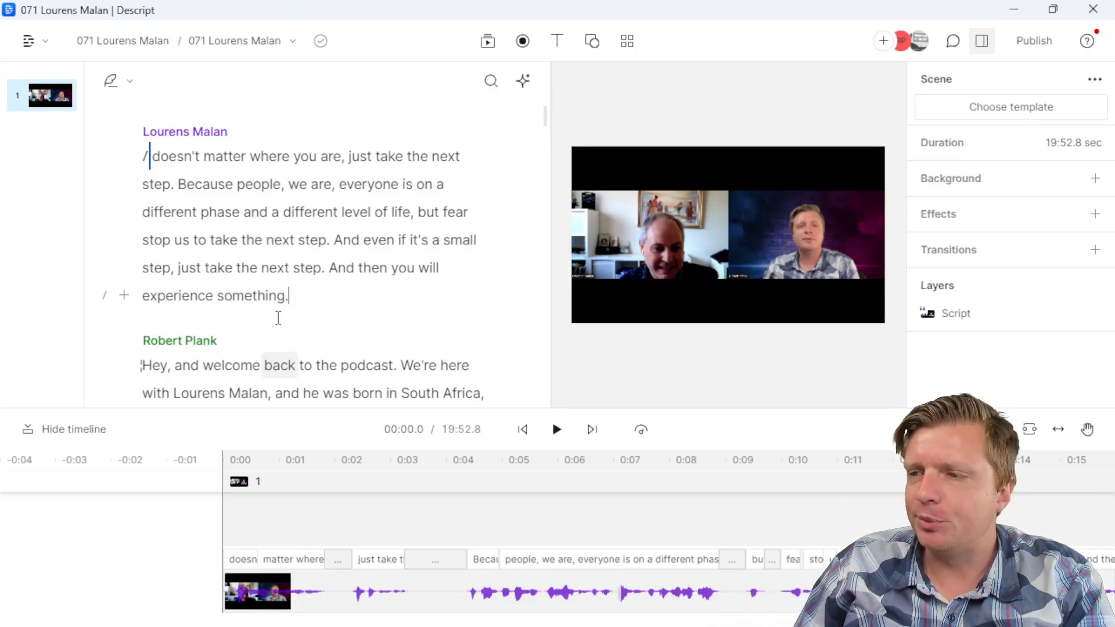
Step: Correct the teaser's first word from 'doesn't' to 'It doesn't'
double_click(180, 156)
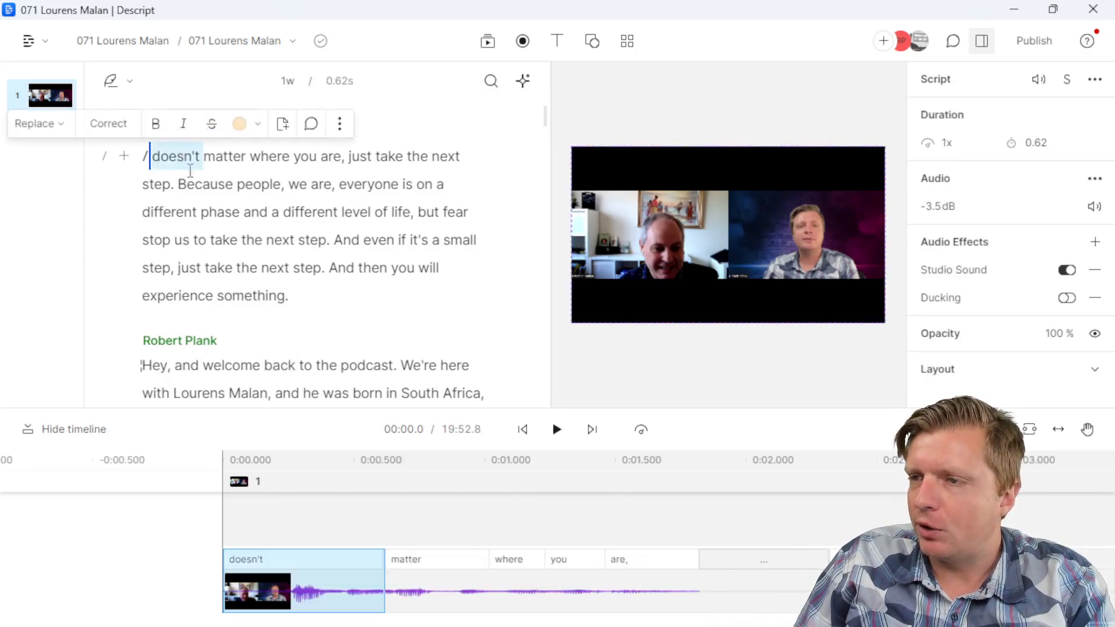
click(126, 124)
key(Return)
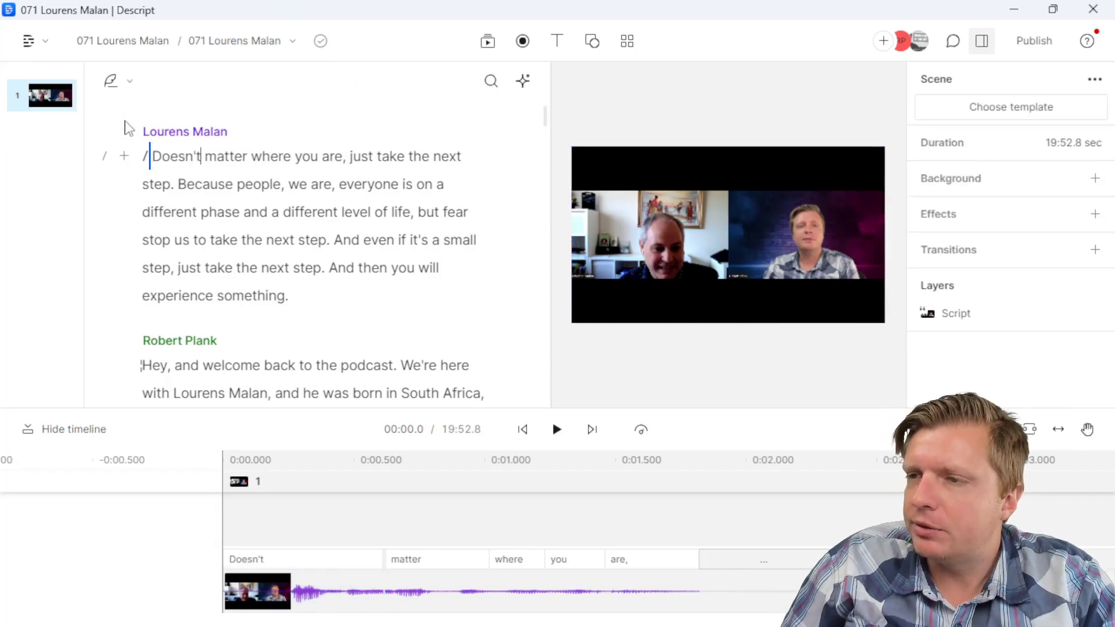
double_click(171, 155)
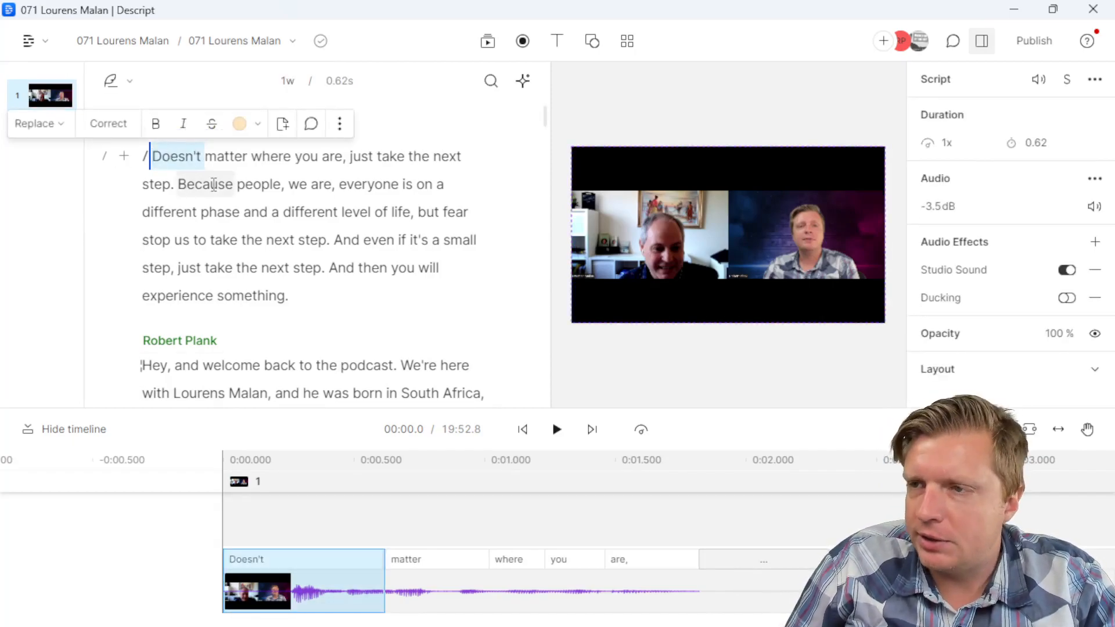
click(107, 119)
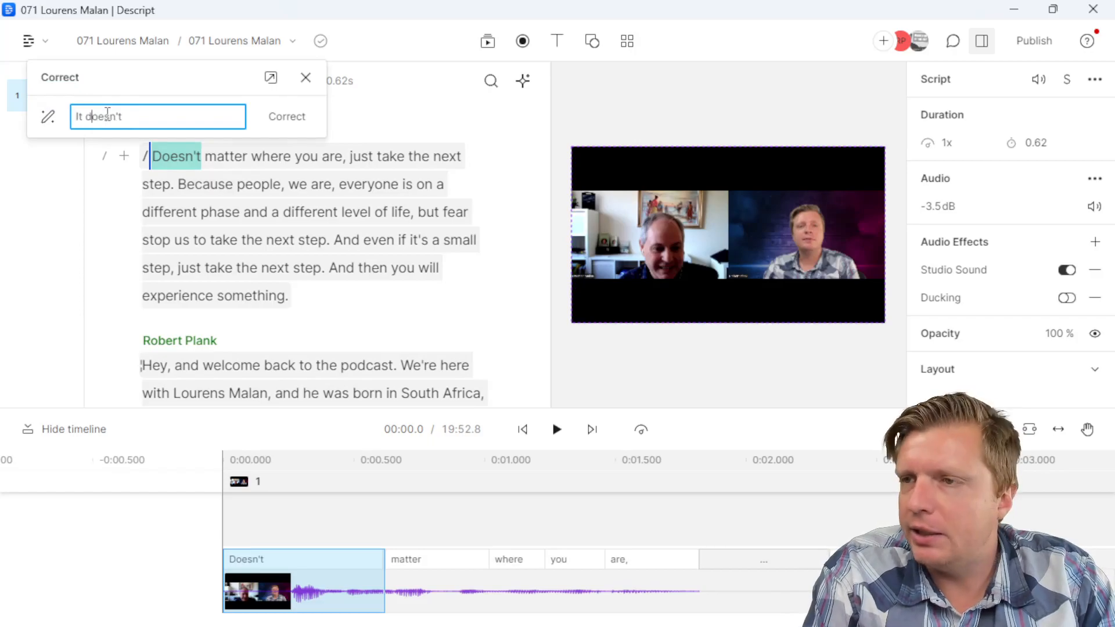
key(Return)
Step: Delete 'Because people, we are,' and the two 'And's before 'even' and 'then'
click(281, 212)
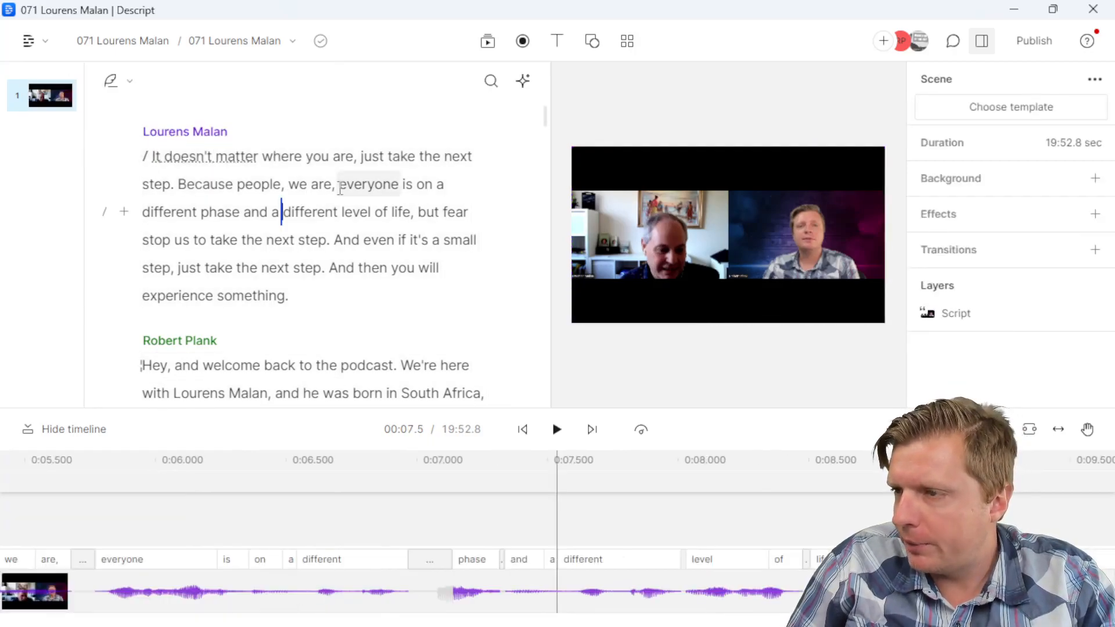
drag(243, 189, 176, 184)
key(BackSpace)
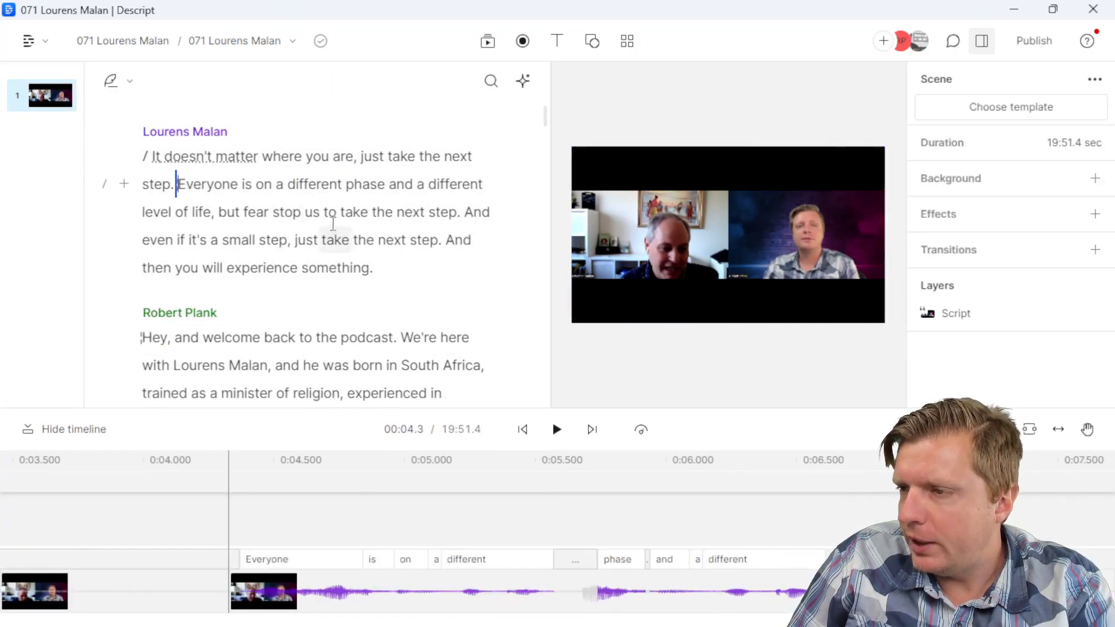
double_click(475, 212)
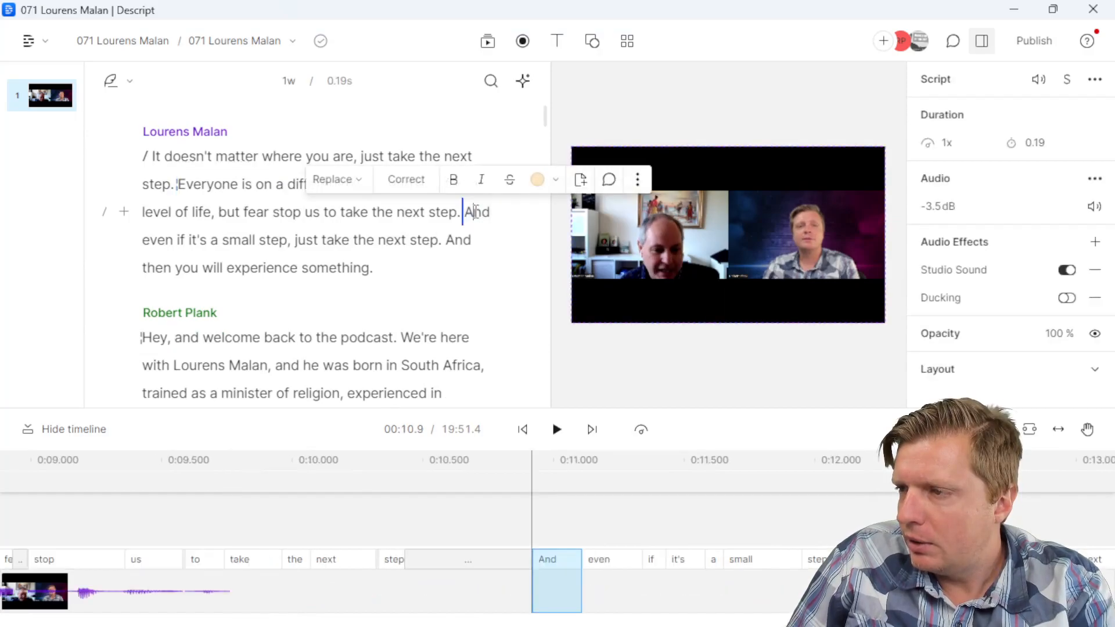
key(BackSpace)
double_click(457, 240)
key(BackSpace)
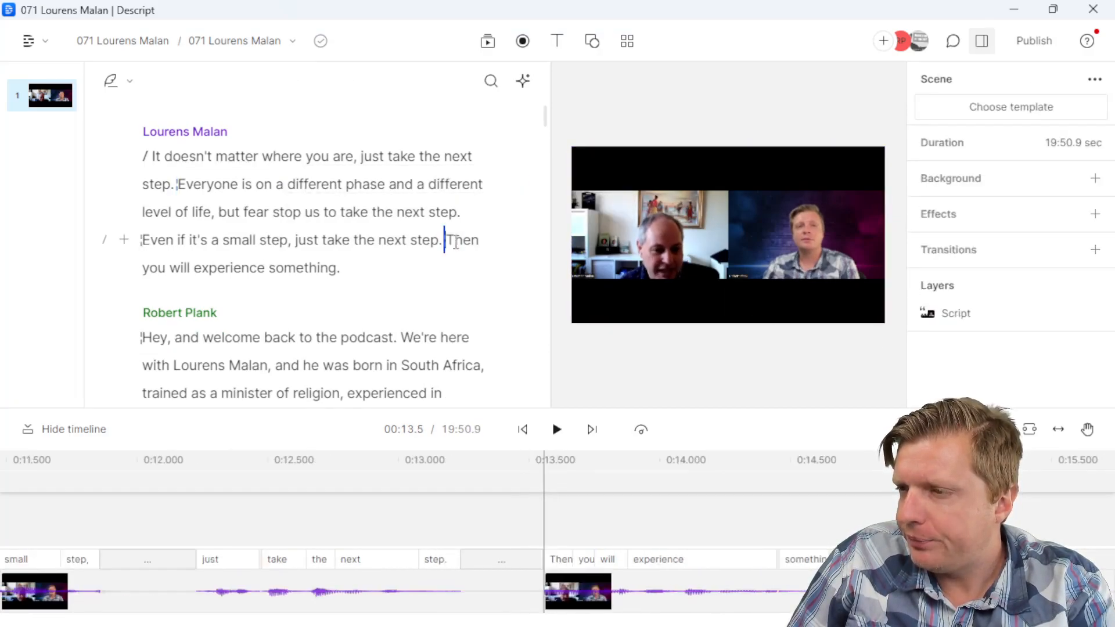
Step: Play back the teaser, then select the sentence 'Hey, and welcome back to the podcast.'
click(388, 268)
click(272, 212)
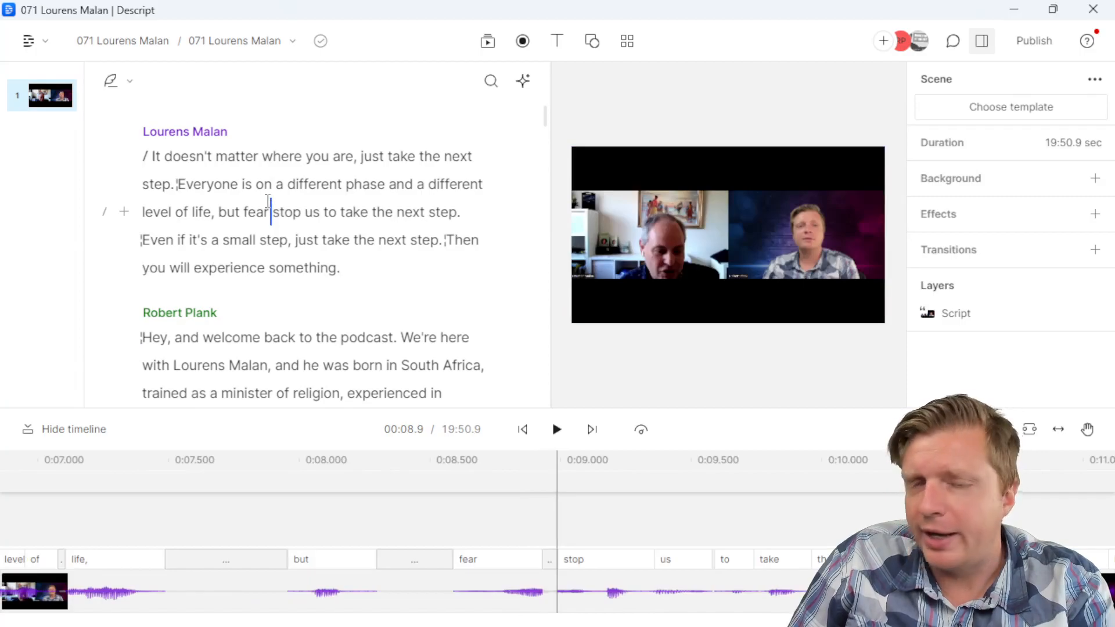
click(245, 153)
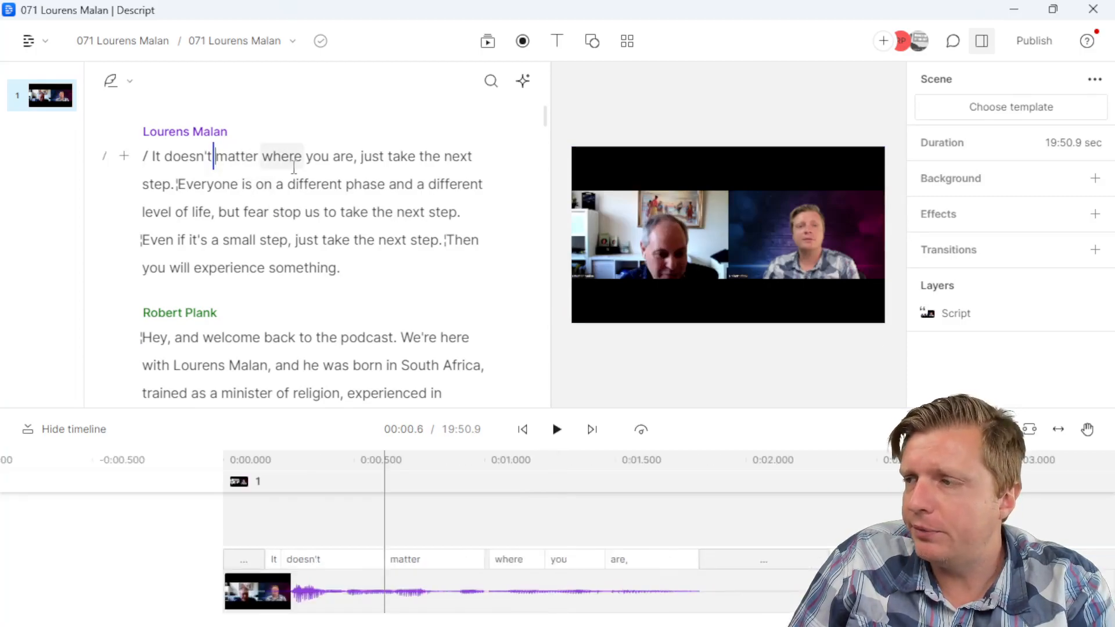
click(289, 338)
drag(401, 337, 142, 338)
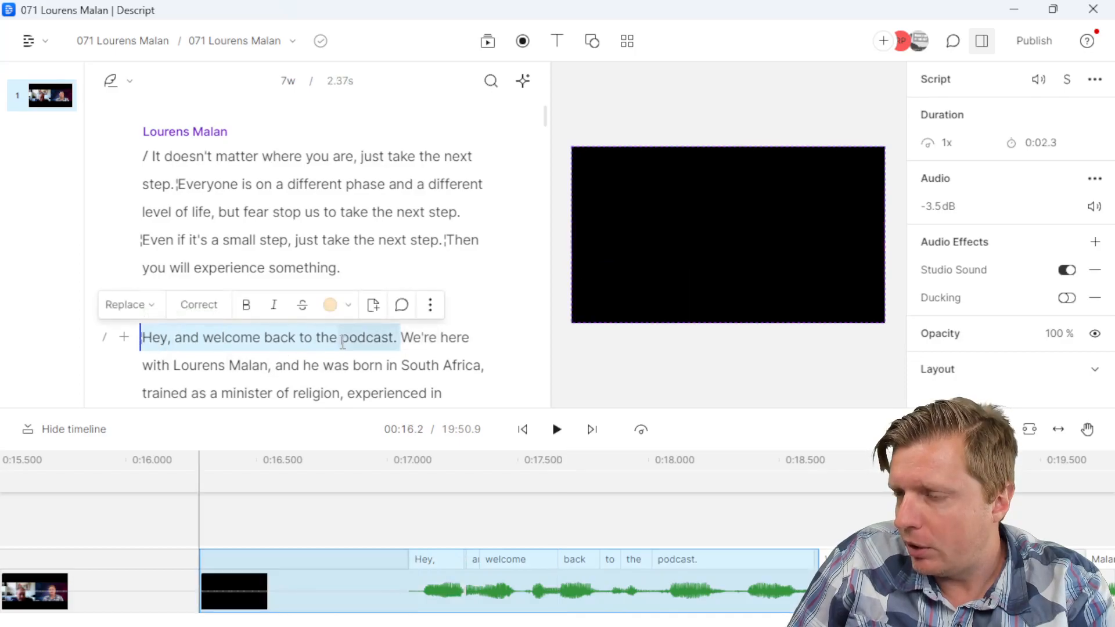
Step: Delete 'Hey, and welcome back to the podcast.' and add an empty line before the host's intro
key(BackSpace)
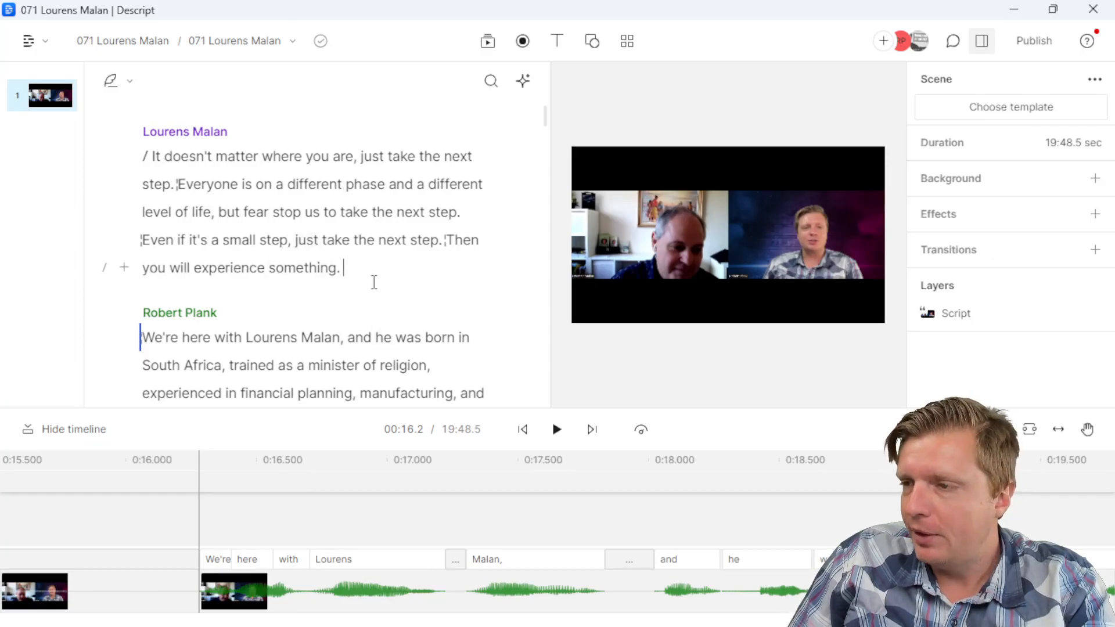
key(Return)
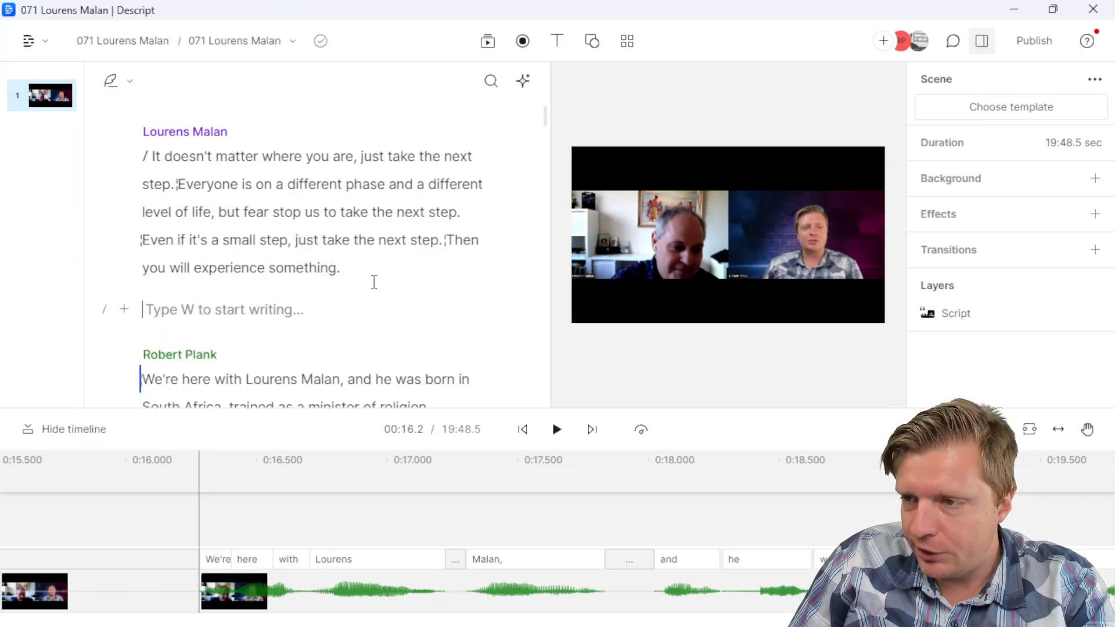
Step: Check the insert options, then add a scene break on the empty line after the teaser
click(124, 310)
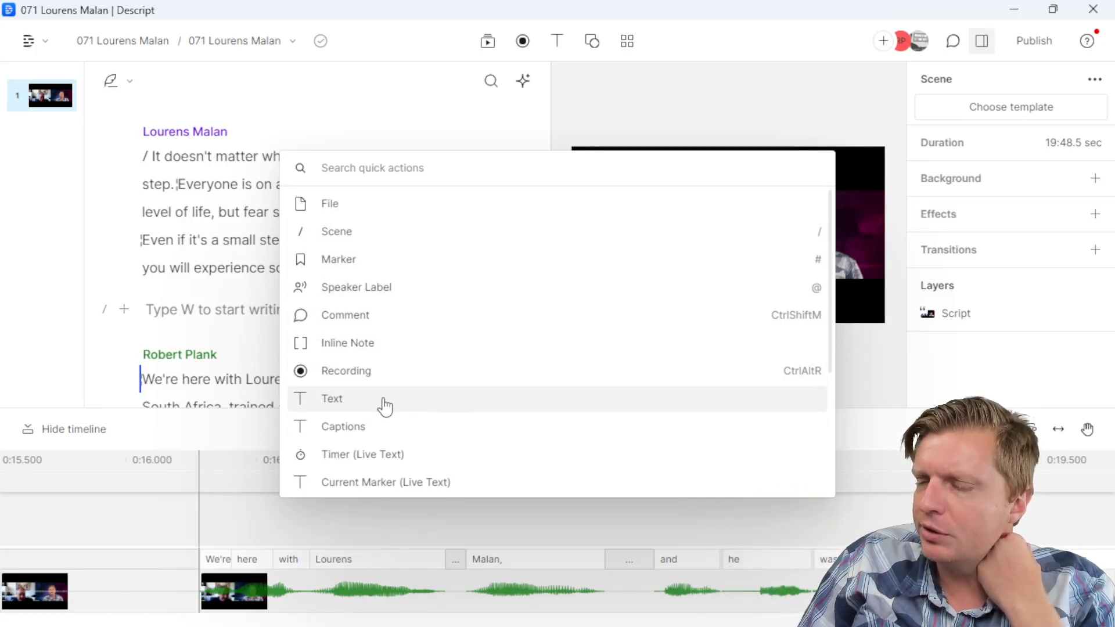
scroll(366, 457, down, 4)
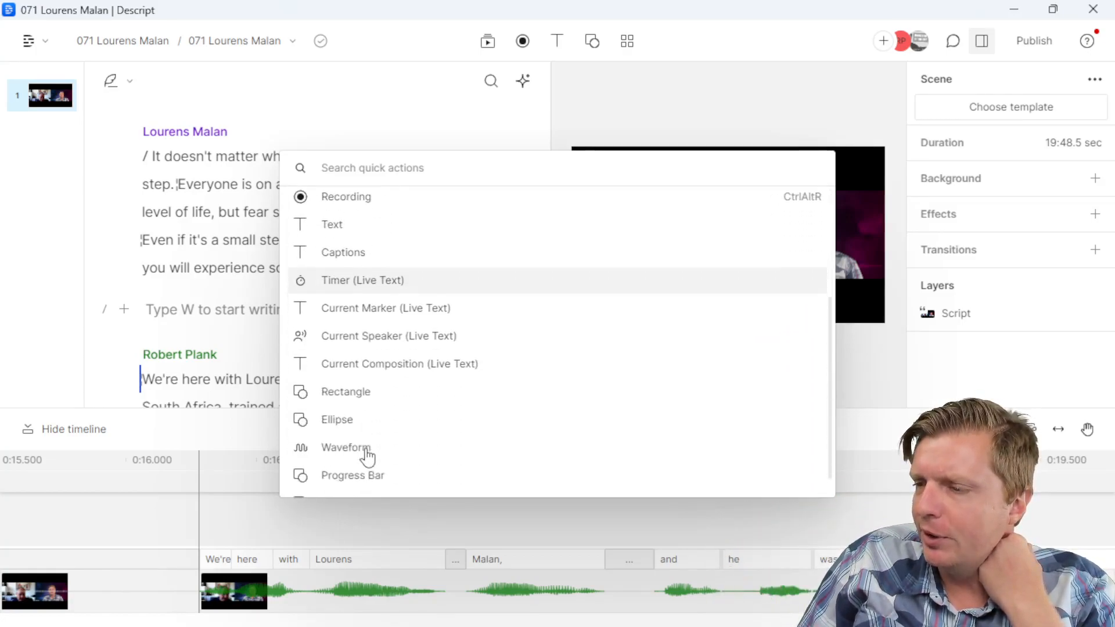
scroll(407, 479, up, 4)
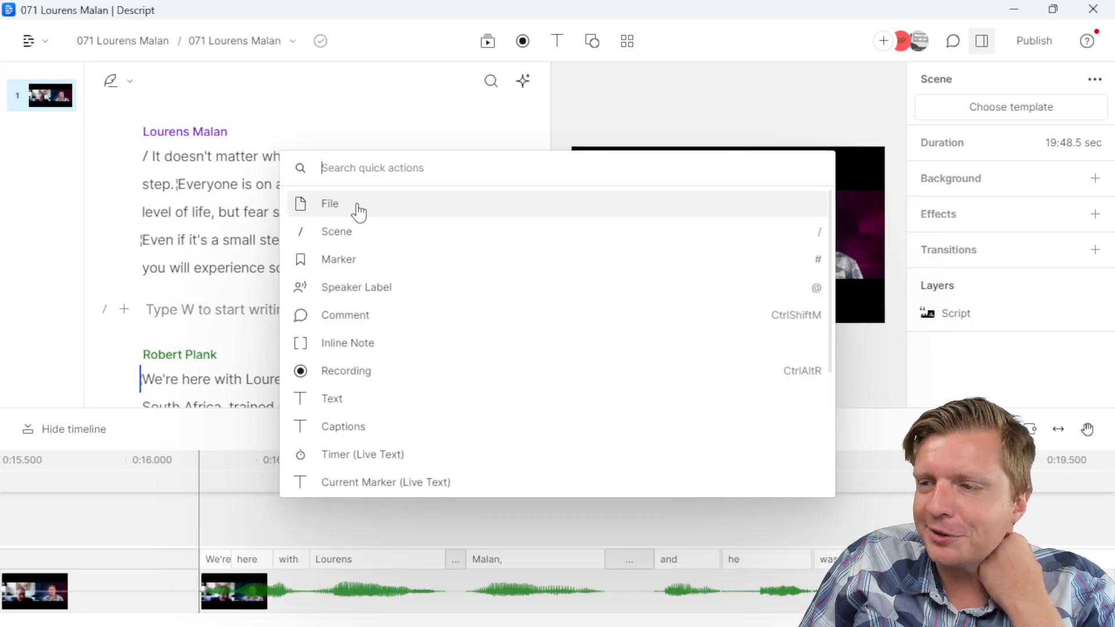
click(217, 314)
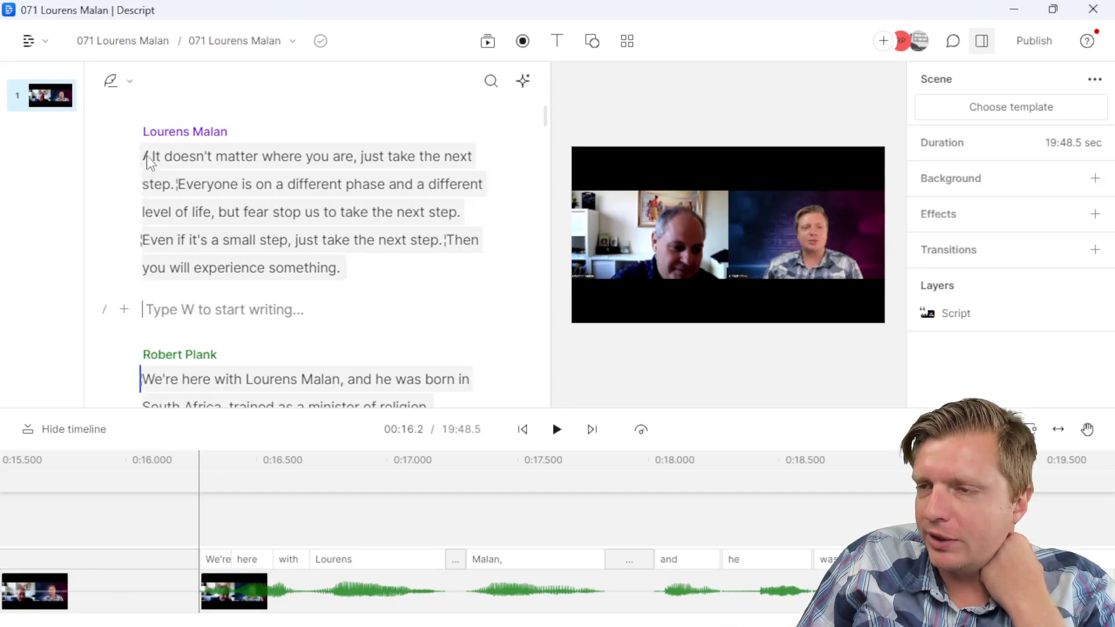
click(104, 315)
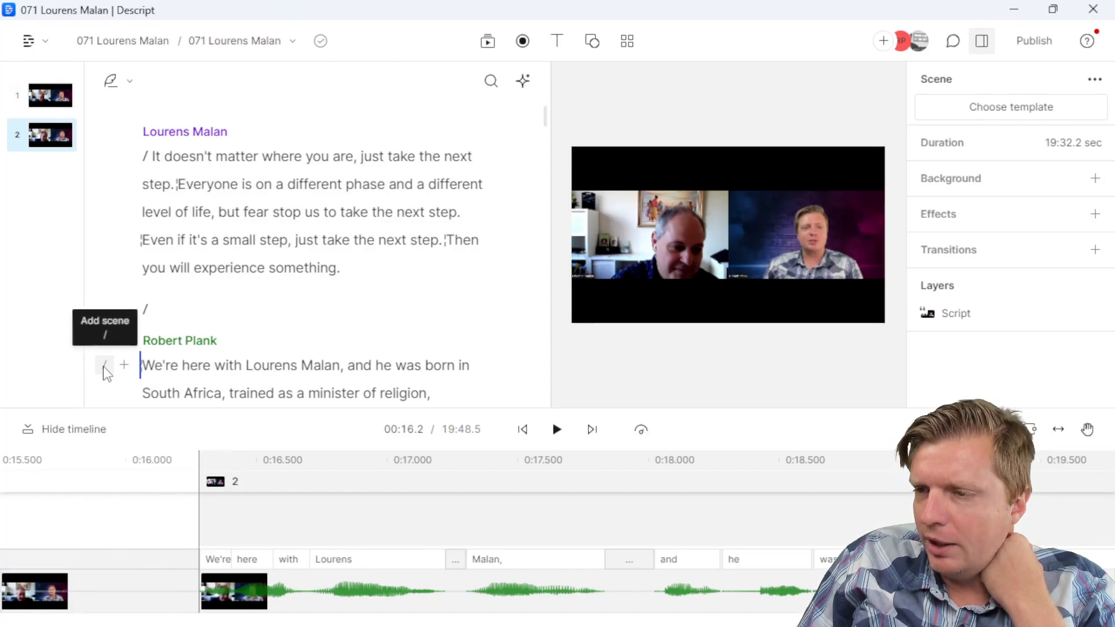
Step: Add a scene at Robert Plank's intro, enlarge the timeline, and select the 5s blank gap
click(105, 365)
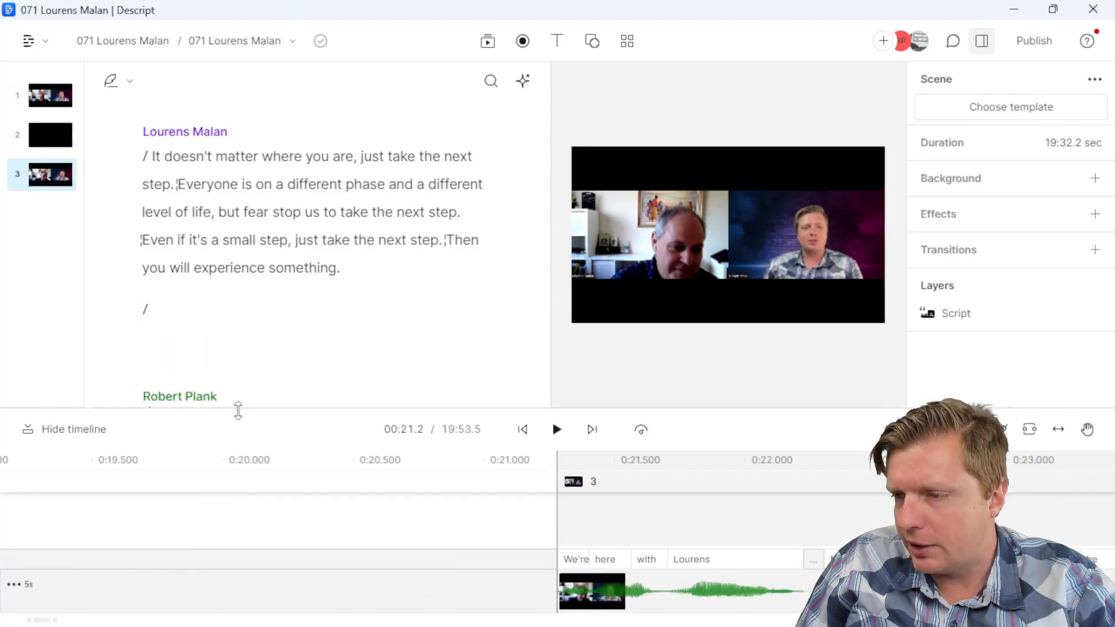
drag(238, 409, 239, 366)
scroll(258, 526, down, 4)
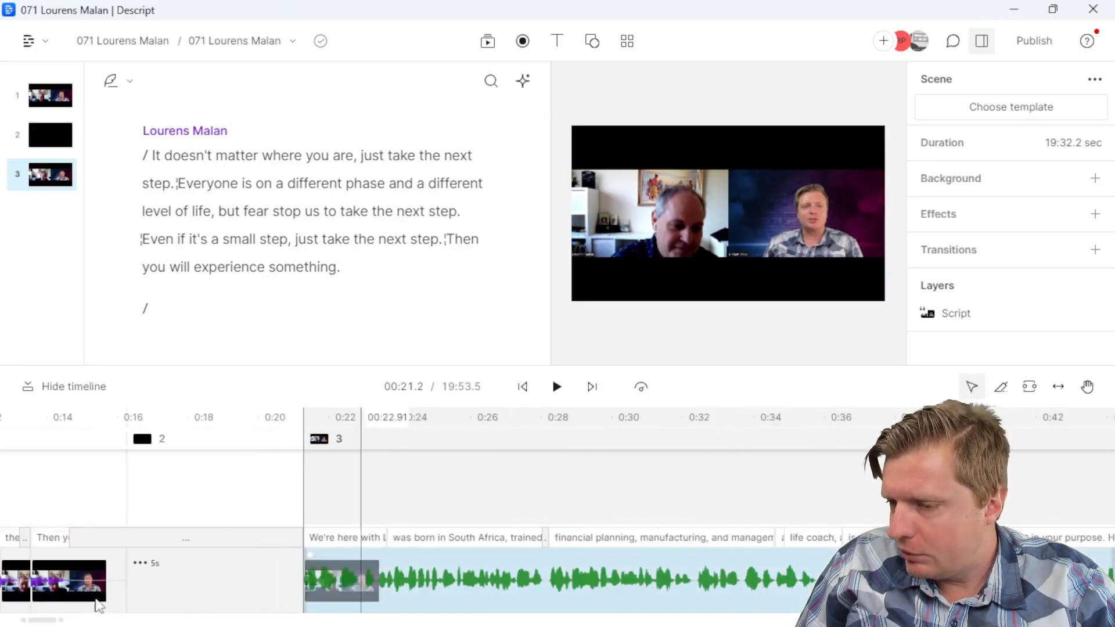
drag(42, 622, 31, 618)
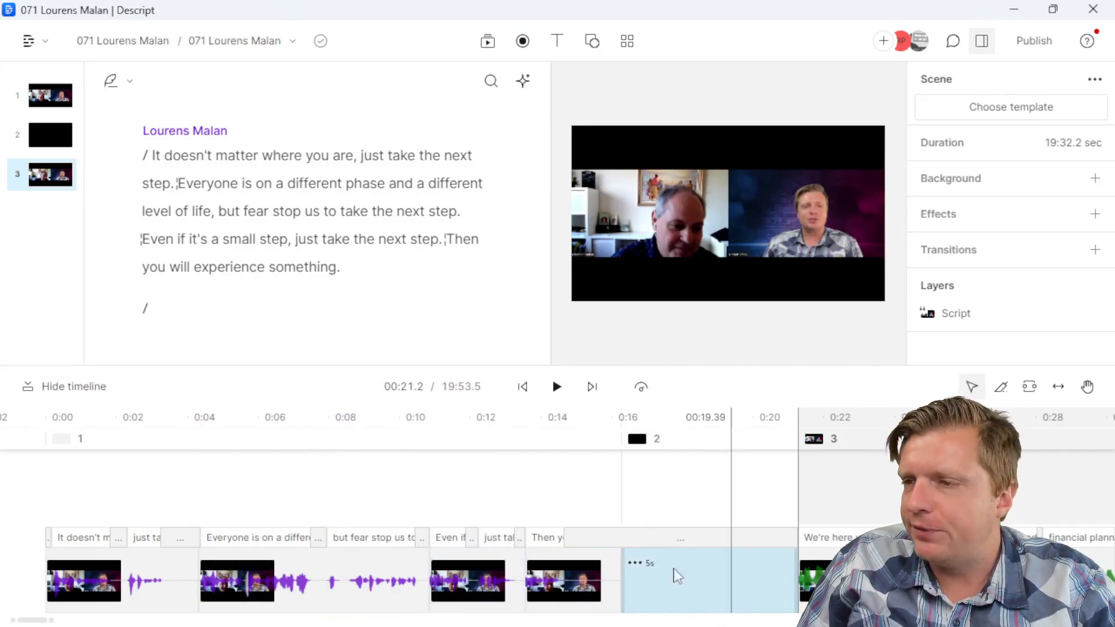
scroll(278, 285, down, 2)
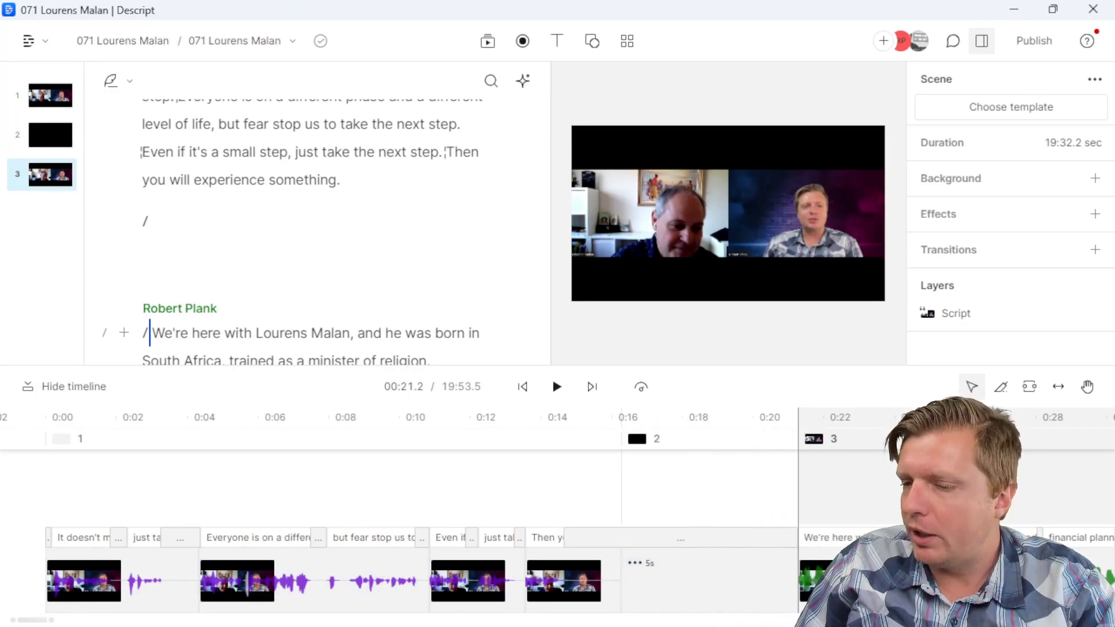
drag(41, 624, 50, 625)
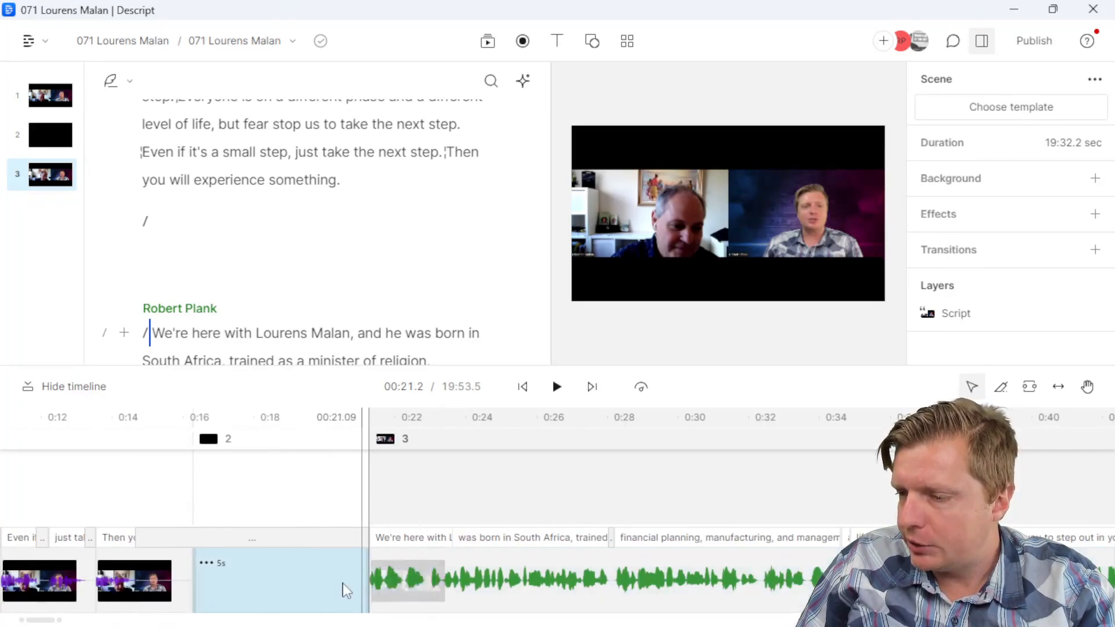
click(336, 607)
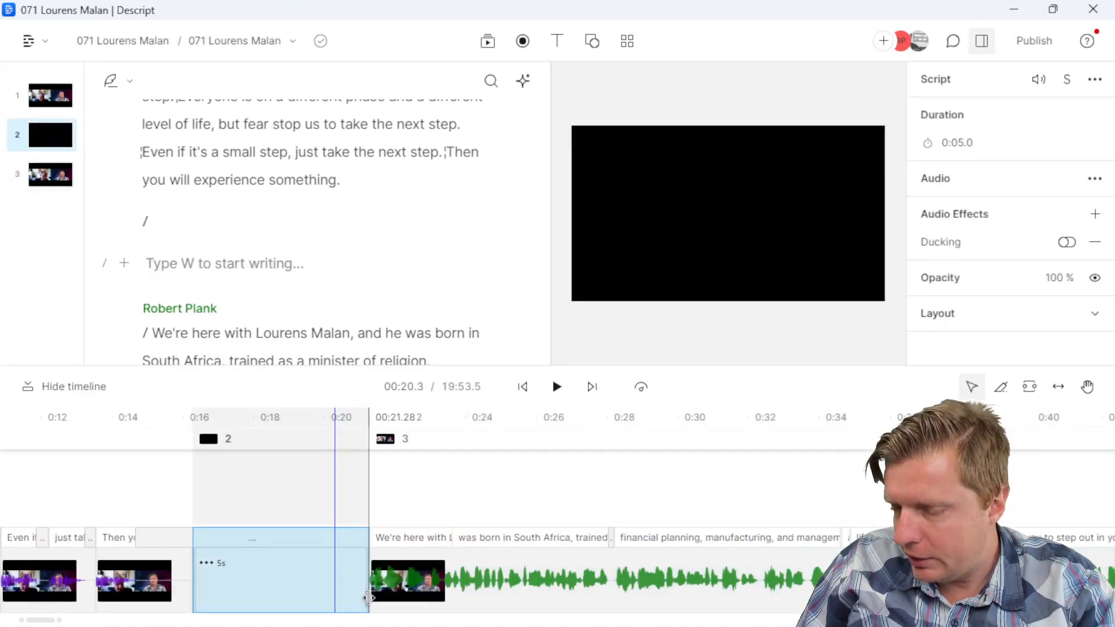
Step: Shorten the blank gap to about 1.1 s and add scene breaks at 0:30.6, 0:45.4 and 1:00.4
drag(366, 598, 230, 598)
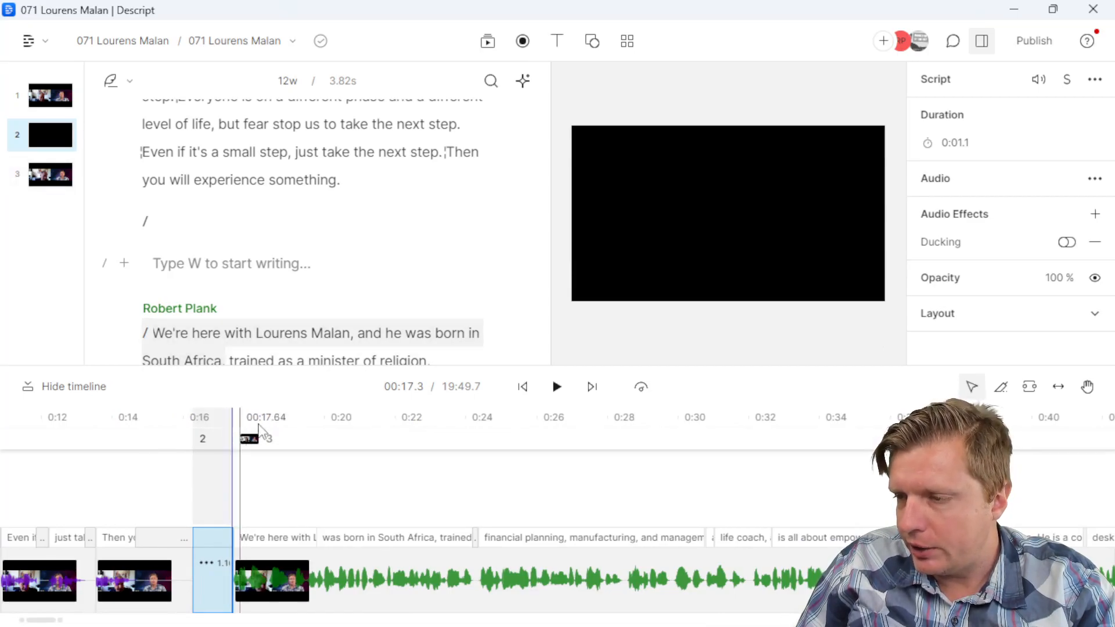
click(701, 428)
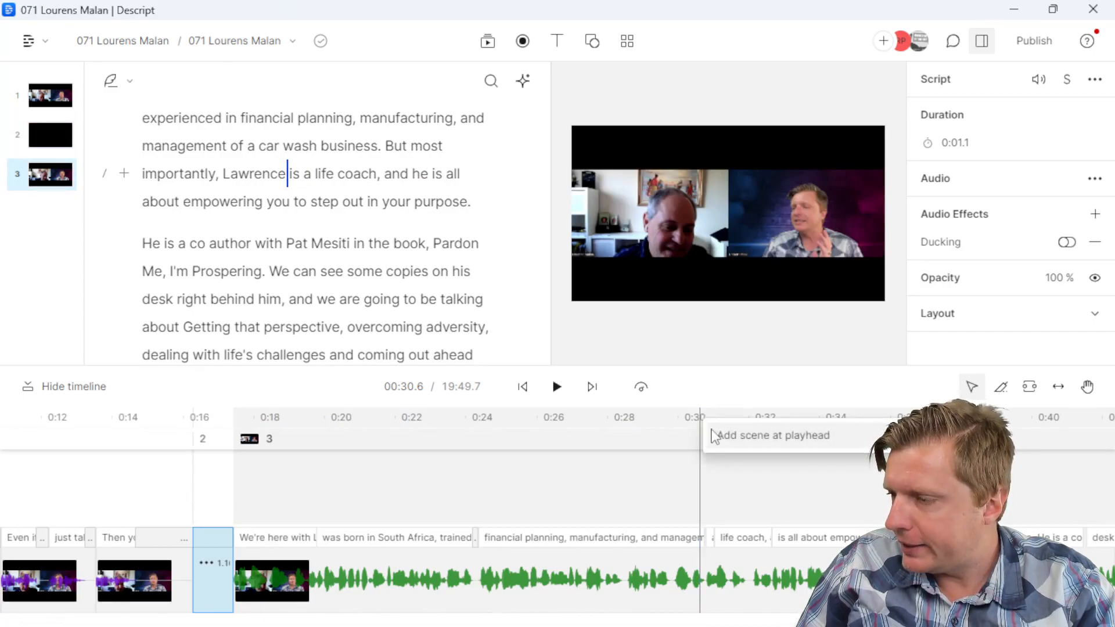
click(712, 437)
drag(18, 622, 59, 622)
click(341, 423)
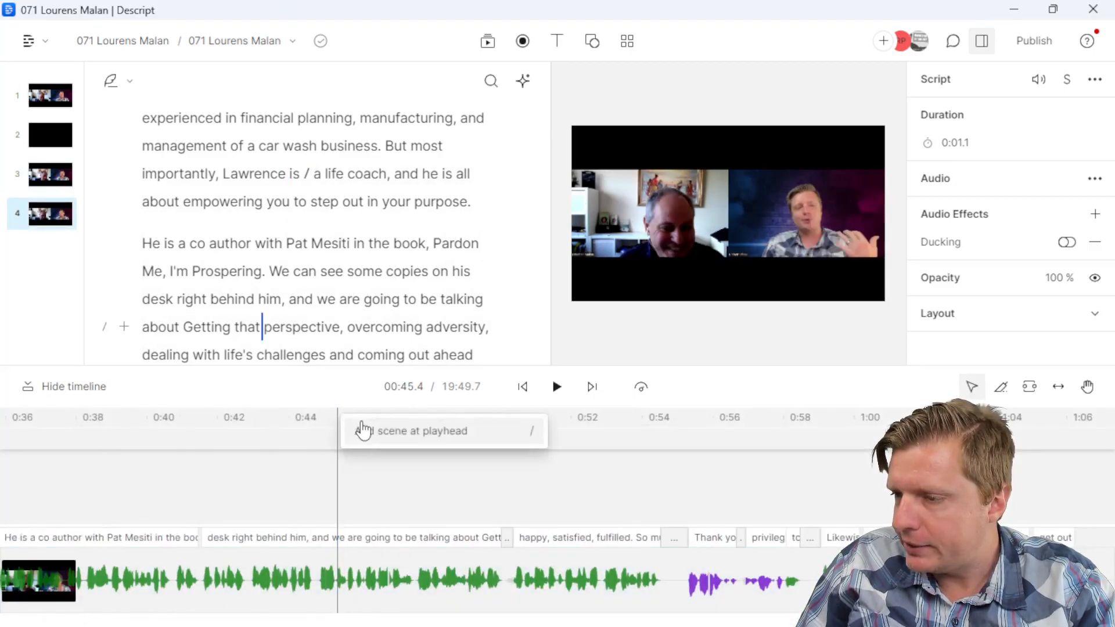
click(372, 431)
click(871, 428)
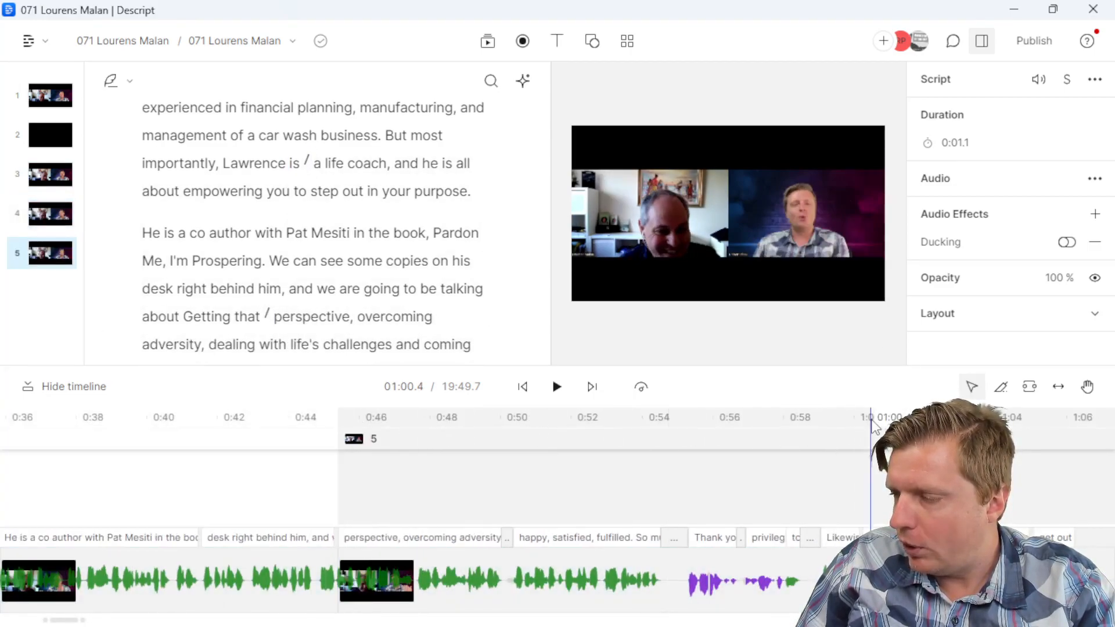
click(884, 435)
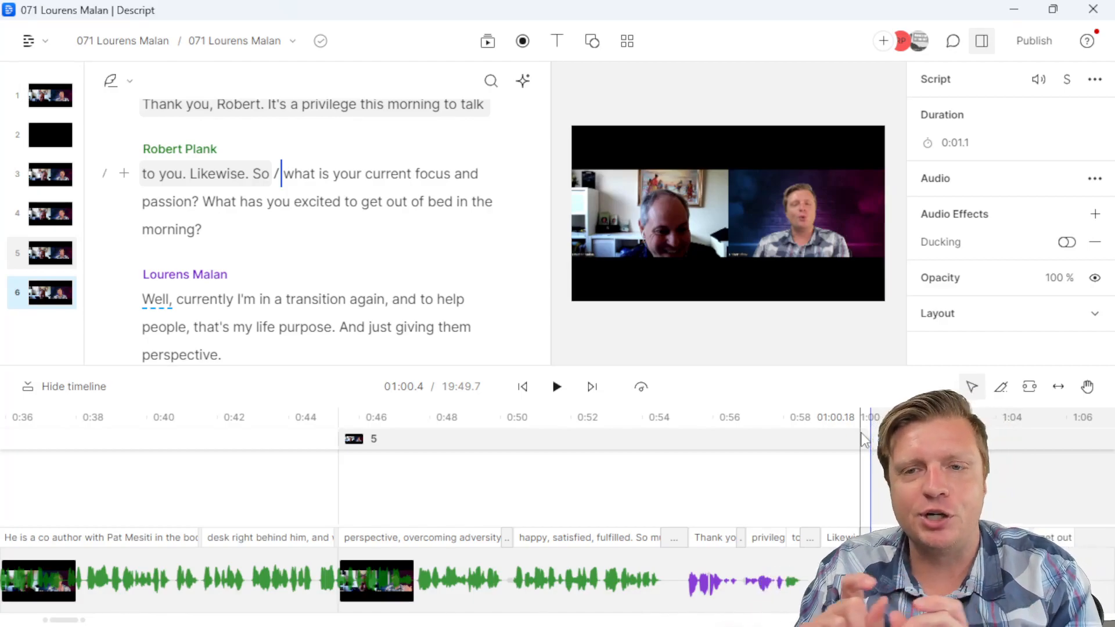
Step: Add a scene starting at 18:50.5, then scroll the timeline back to the start
drag(62, 620, 1057, 621)
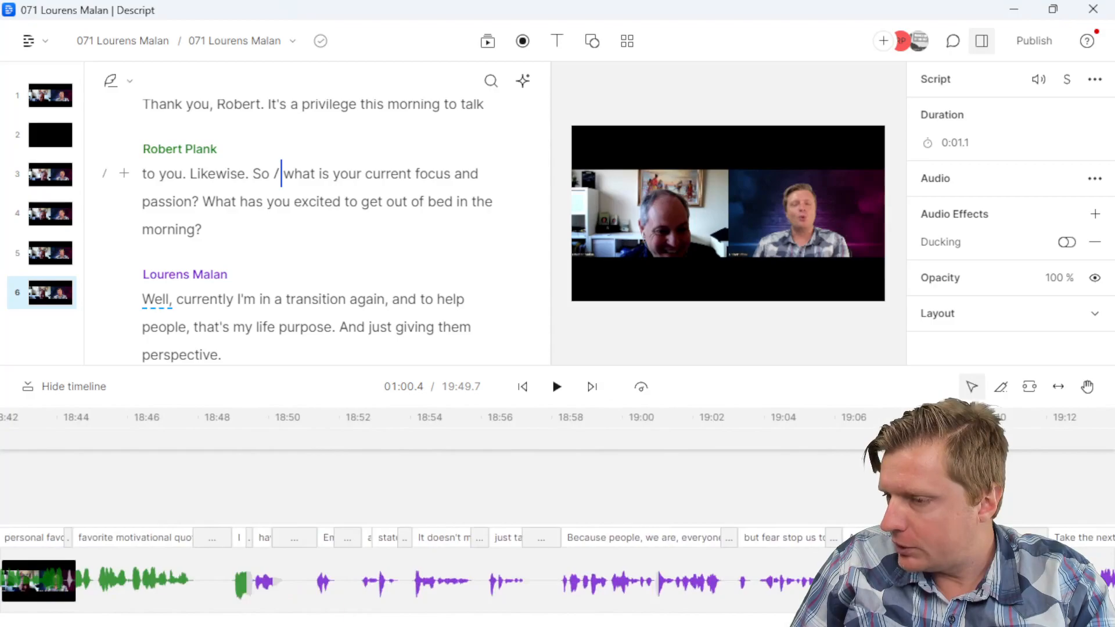
click(291, 424)
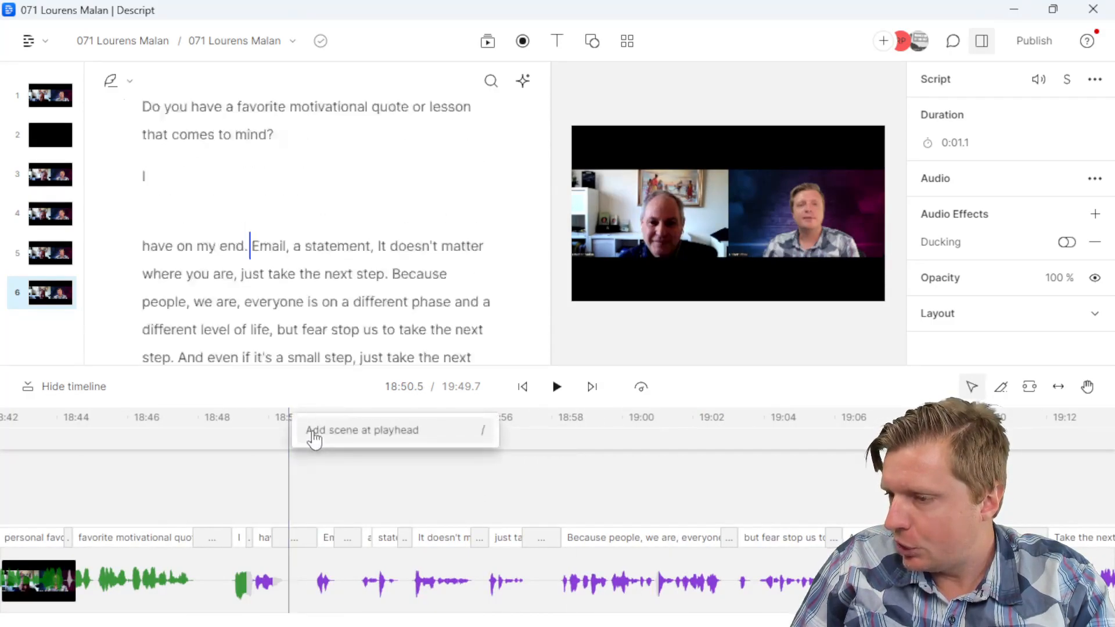
click(308, 433)
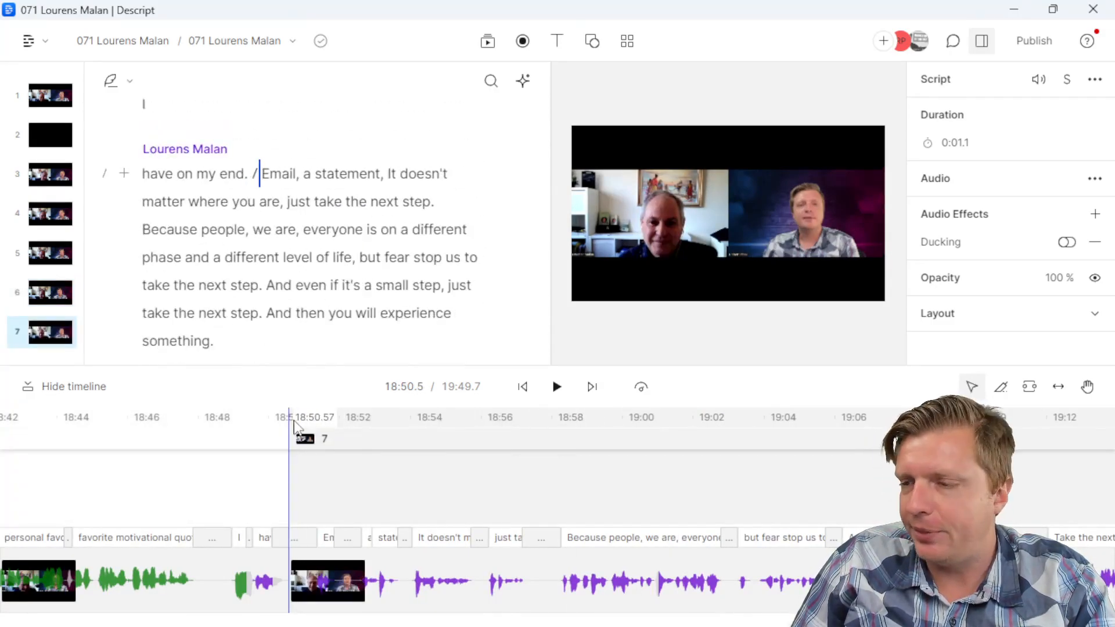
drag(1039, 620, 12, 610)
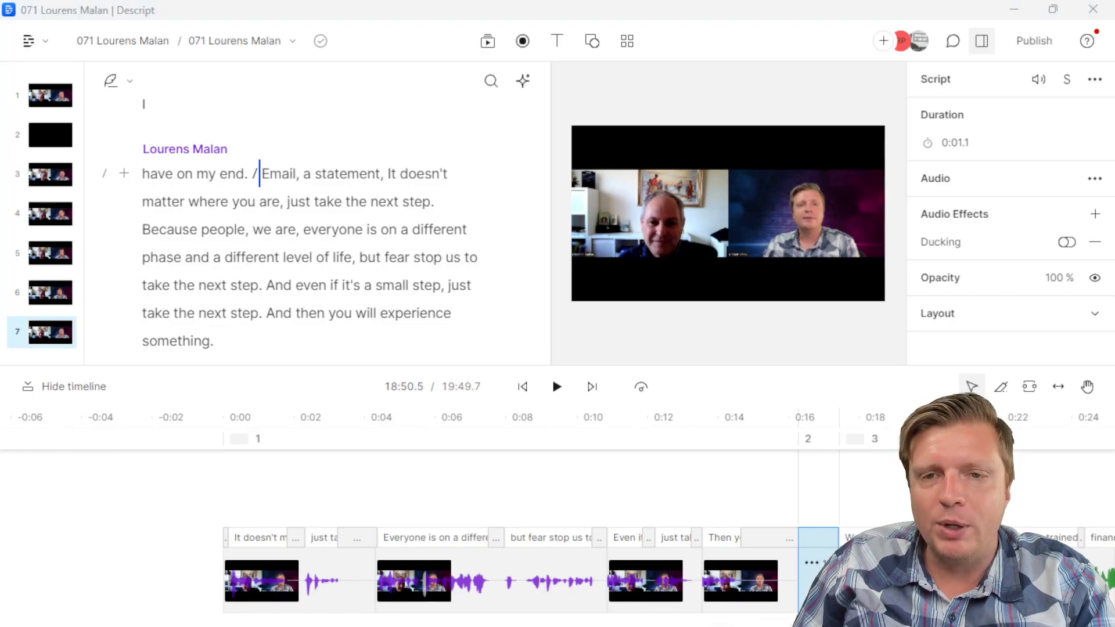
click(1022, 44)
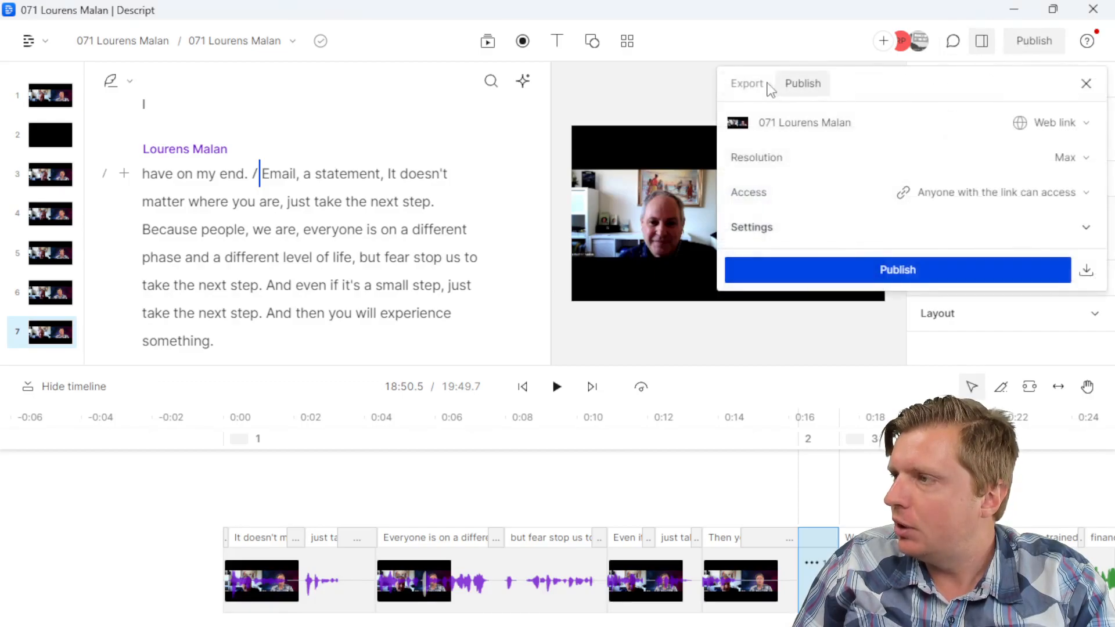
click(748, 85)
click(941, 129)
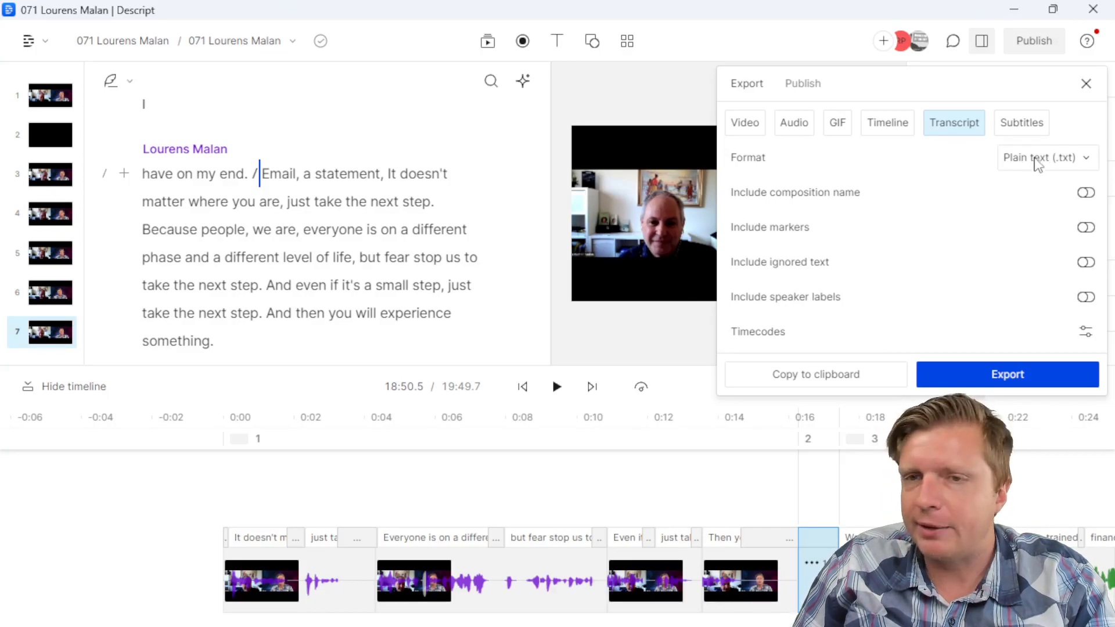
click(1087, 333)
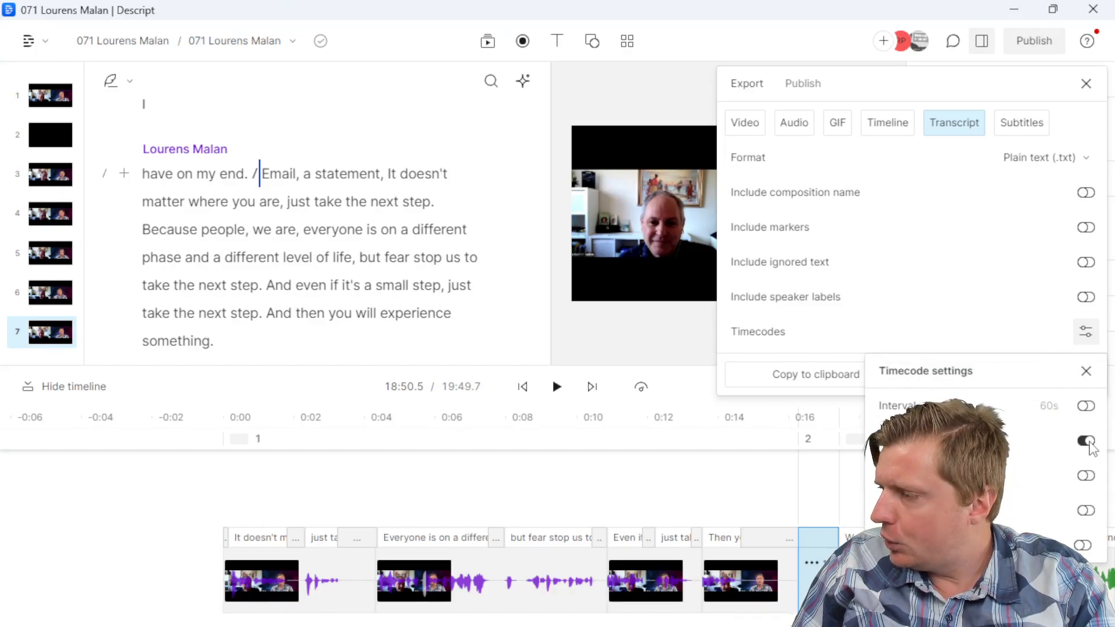
click(779, 354)
click(961, 378)
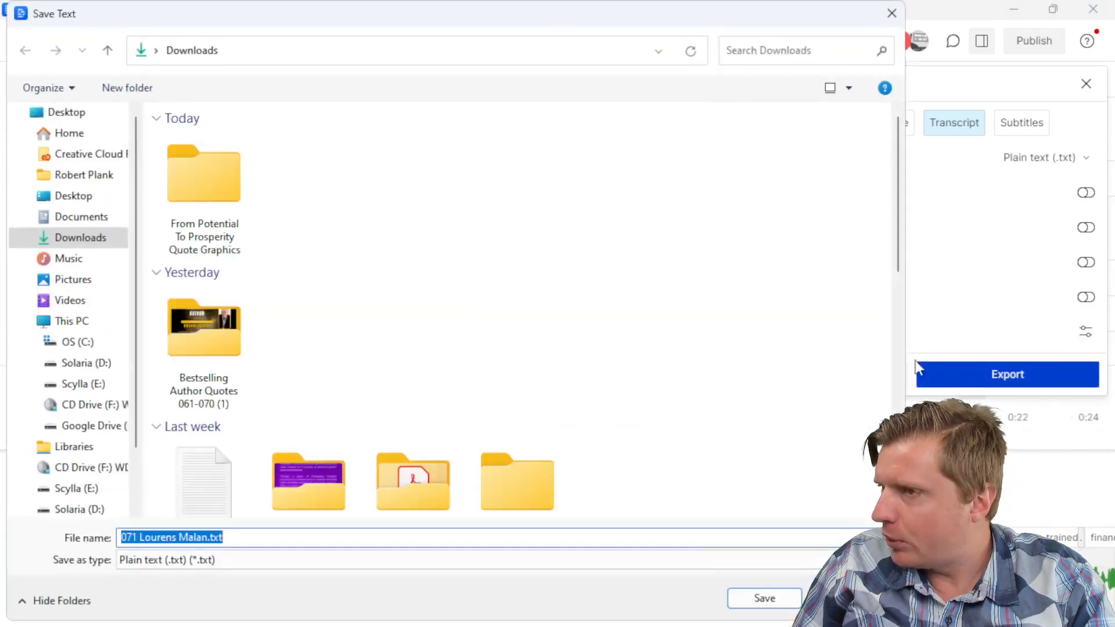
click(744, 601)
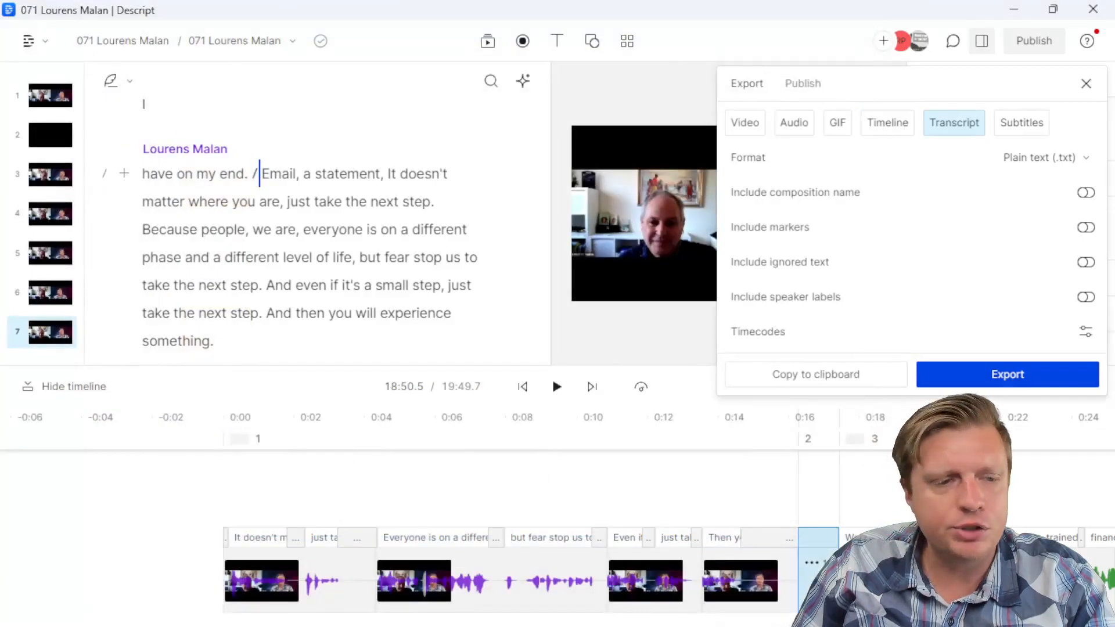
key(alt+Tab)
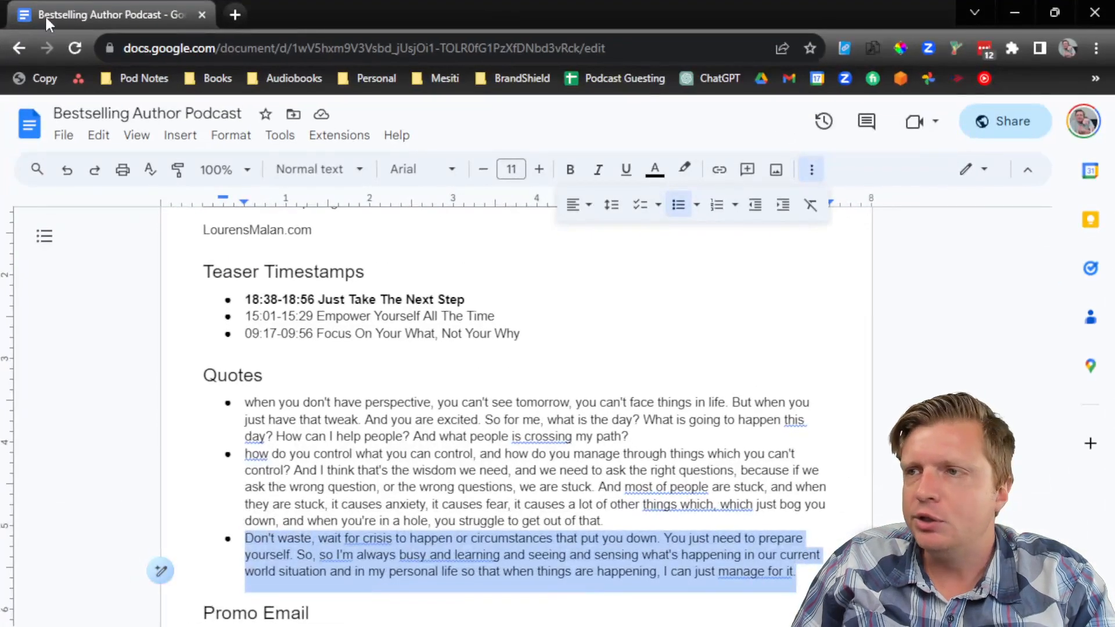
click(235, 14)
click(711, 78)
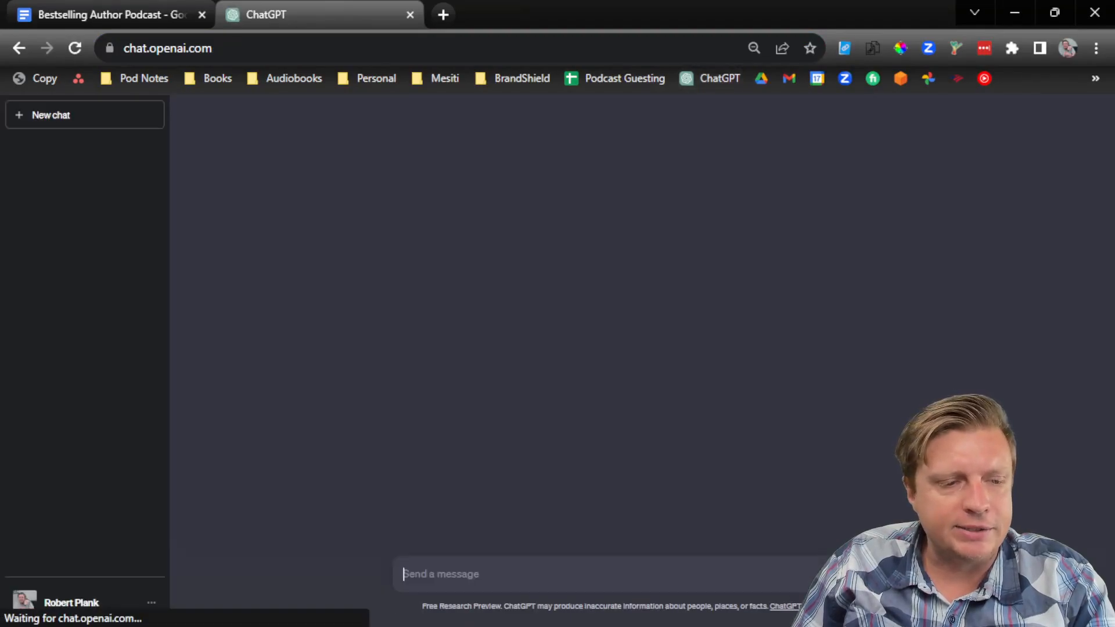
key(alt+Tab)
key(alt+Tab)
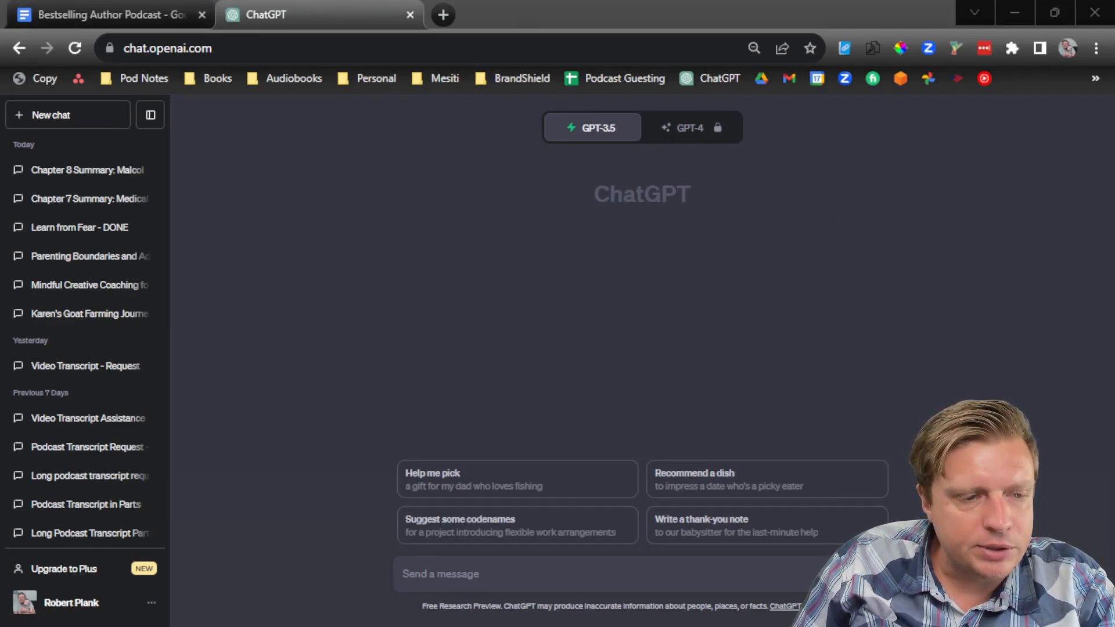
key(alt+Tab)
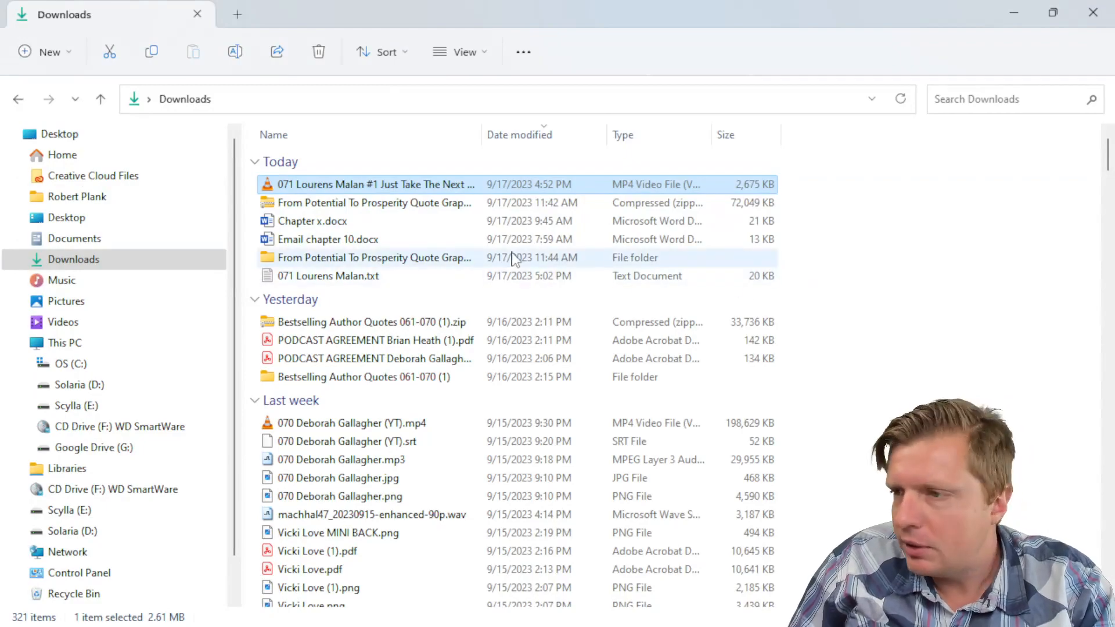
click(501, 278)
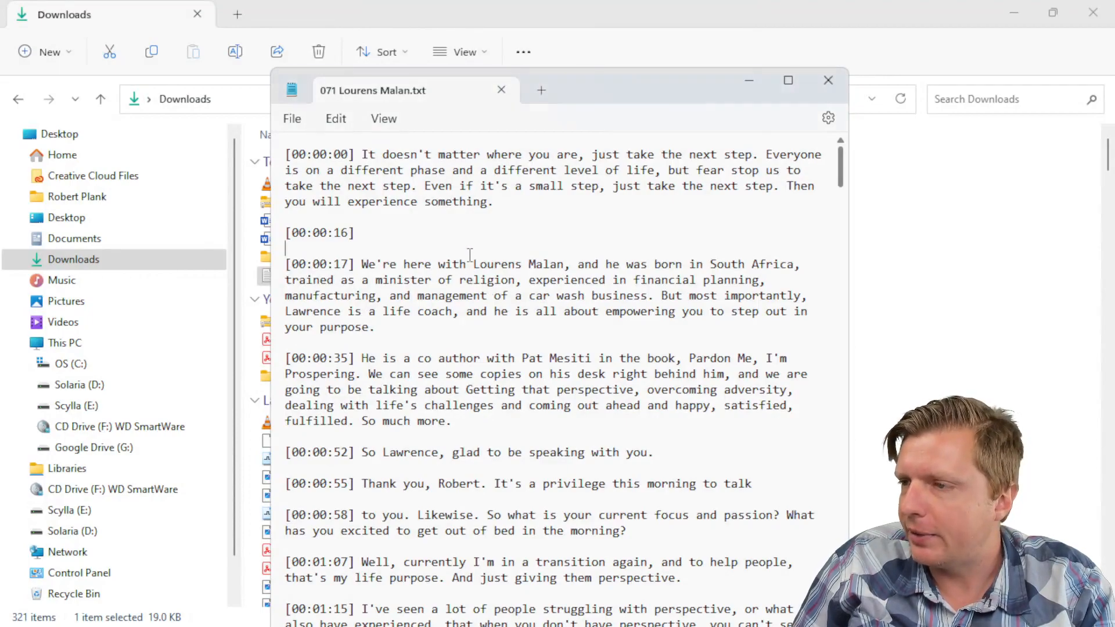
click(335, 119)
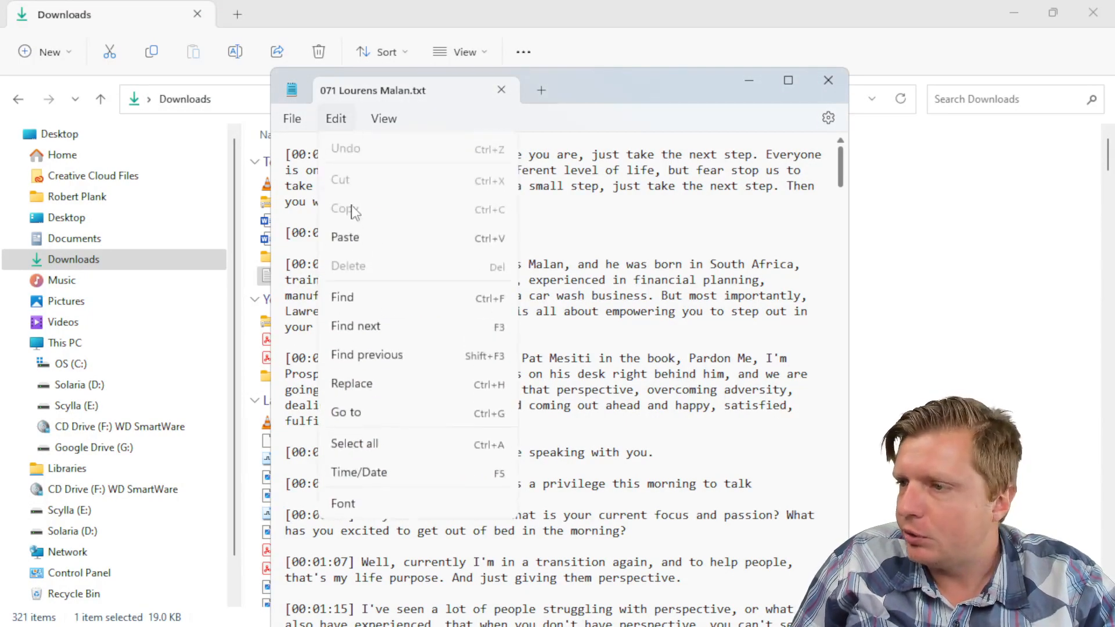
click(354, 442)
right_click(448, 215)
click(488, 301)
click(1015, 12)
Step: Paste the whole transcript as plain text into ChatGPT and send it
click(238, 506)
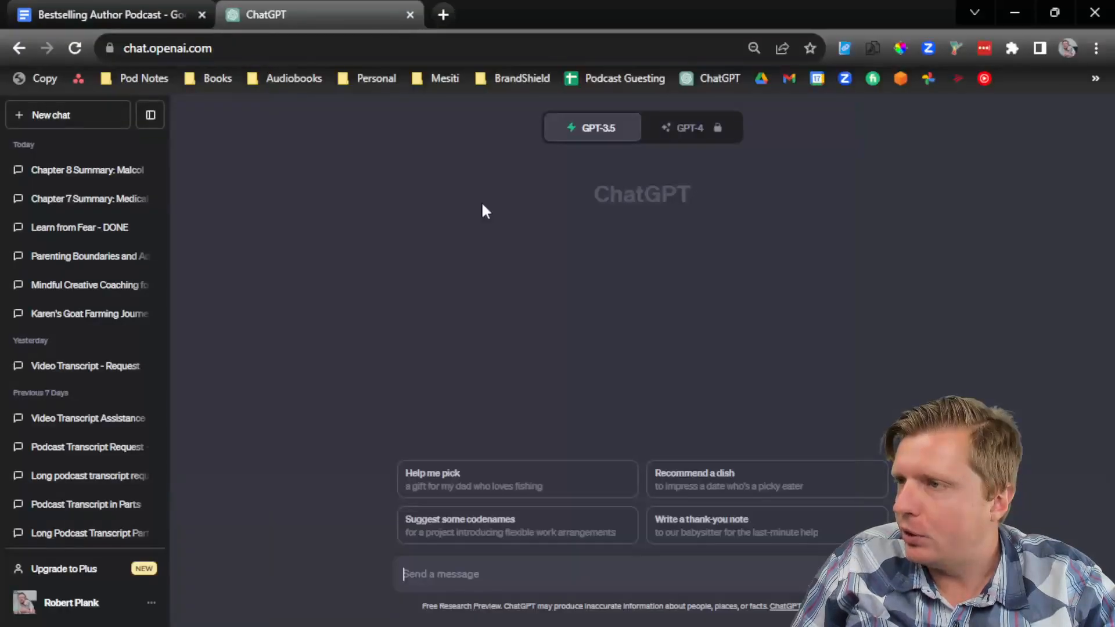
right_click(452, 568)
click(506, 410)
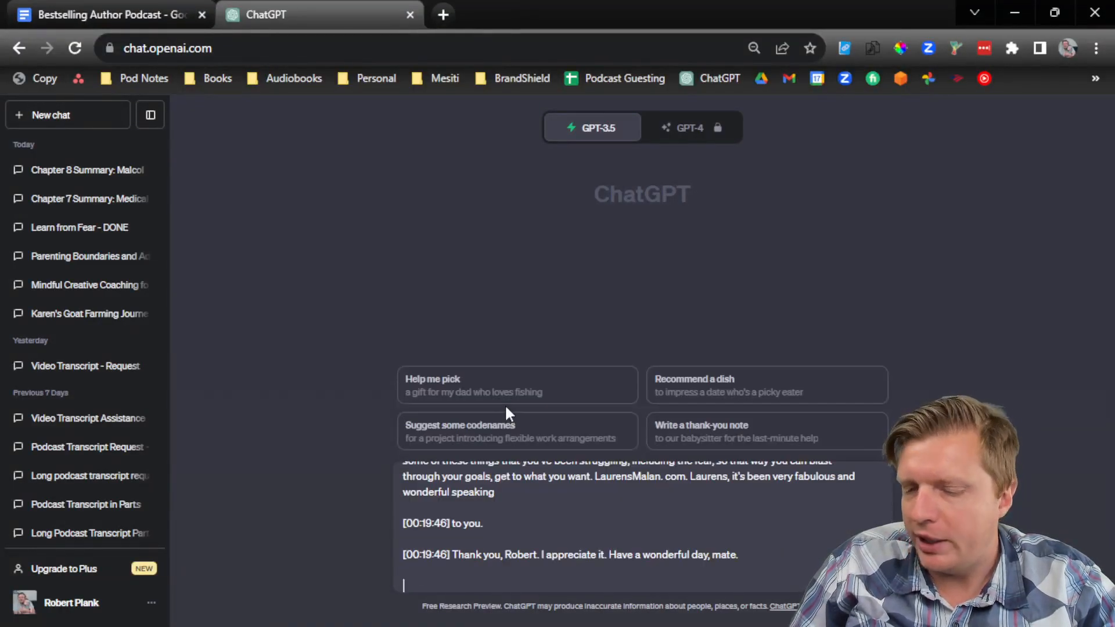
key(Return)
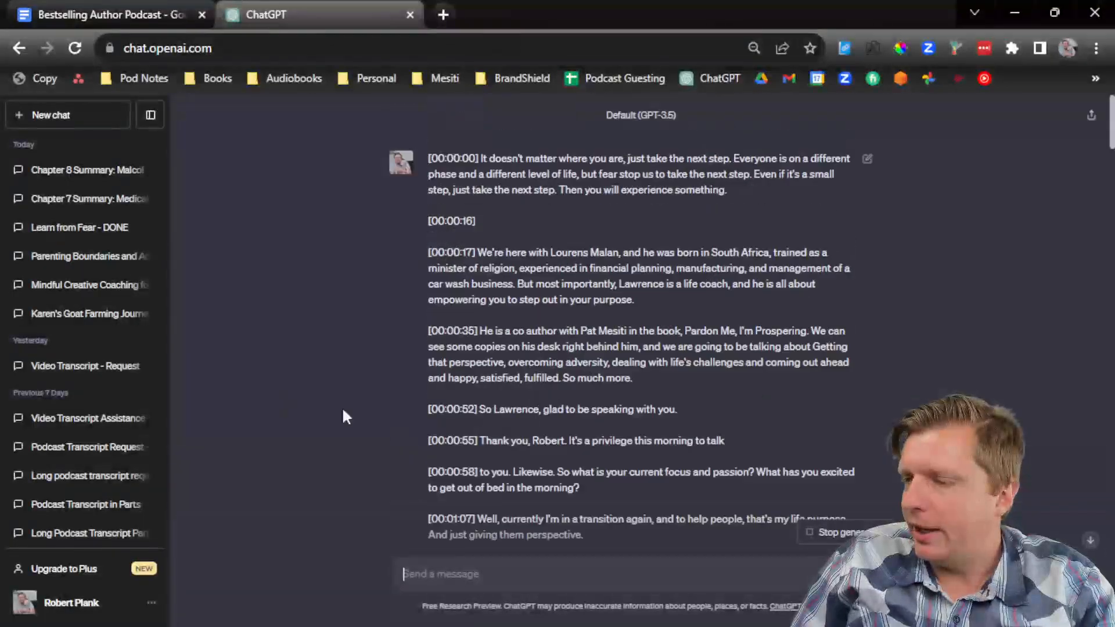
Step: Paste the saved clickbait-titles prompt and submit it for ten YouTube title ideas
click(1091, 541)
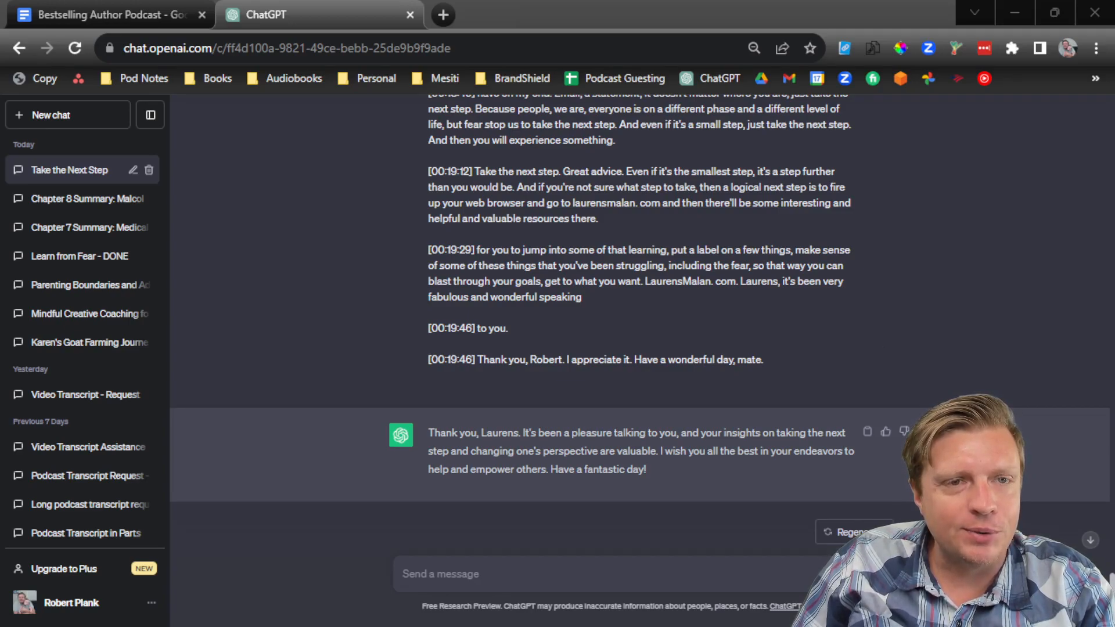
click(422, 575)
text(List me 10 possible clickbait titles for my YouTube video based on the above transcript.)
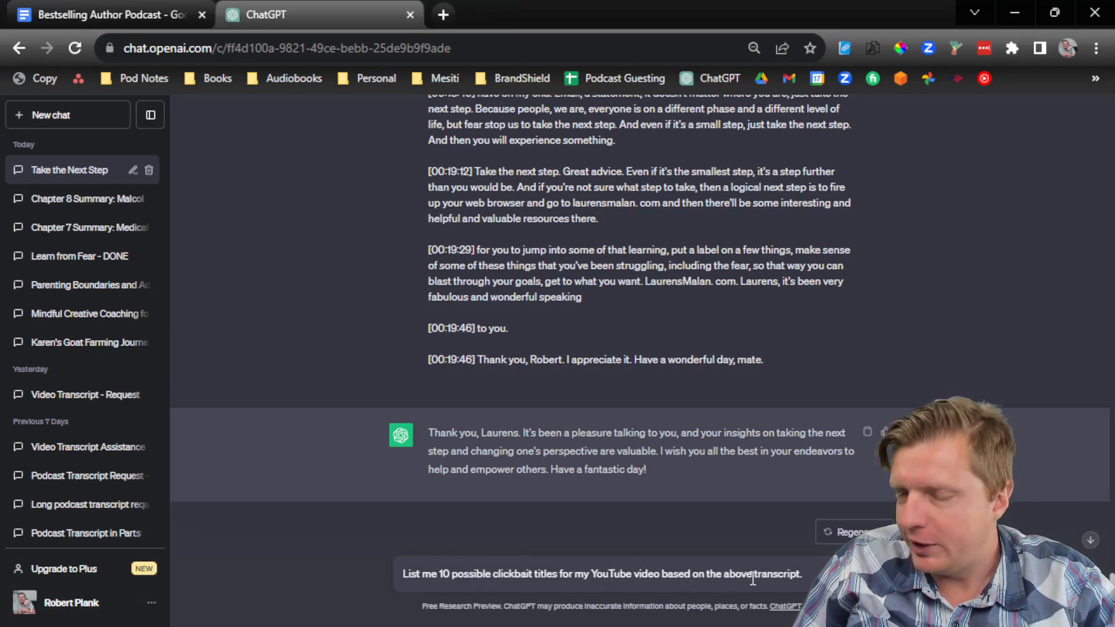
key(Return)
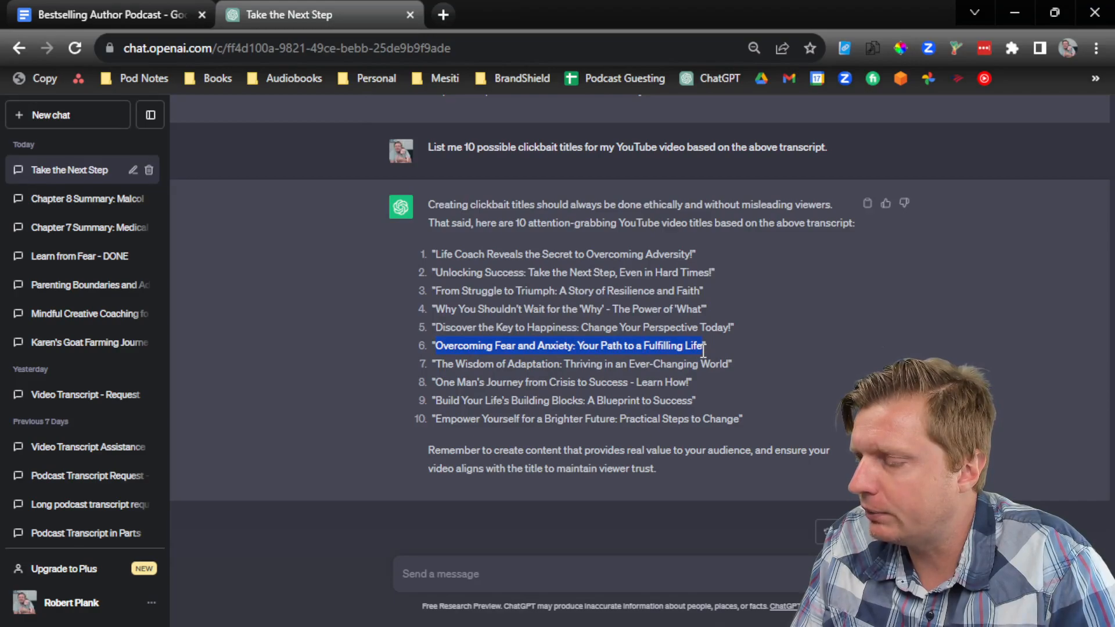
Step: Bring up the podcast show-notes document and scroll to episode 071's block
click(1016, 14)
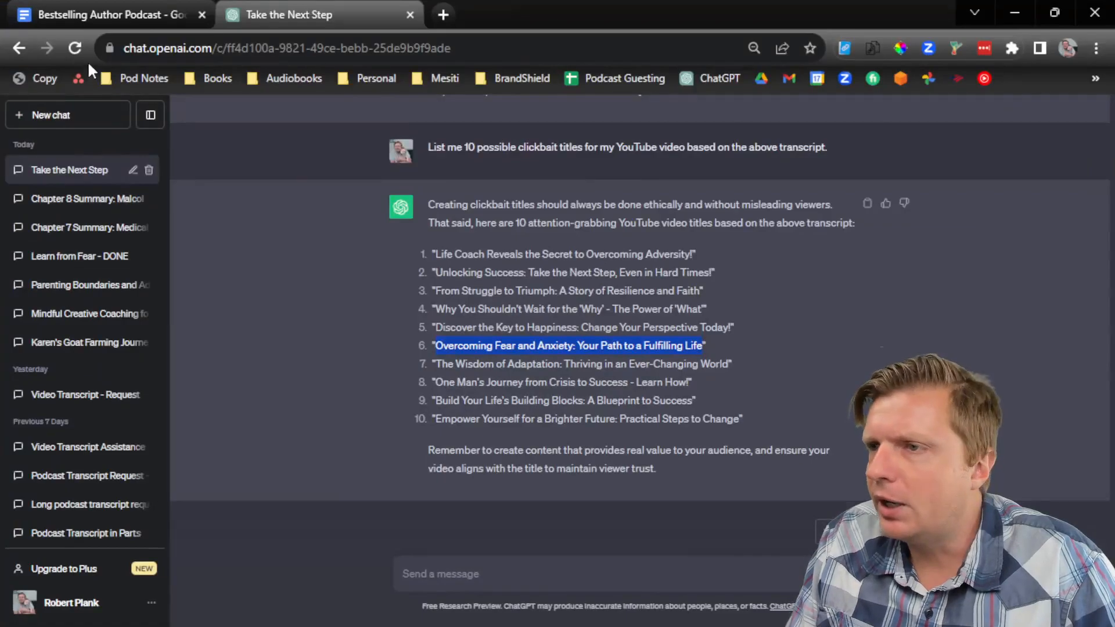
click(110, 14)
scroll(295, 328, up, 15)
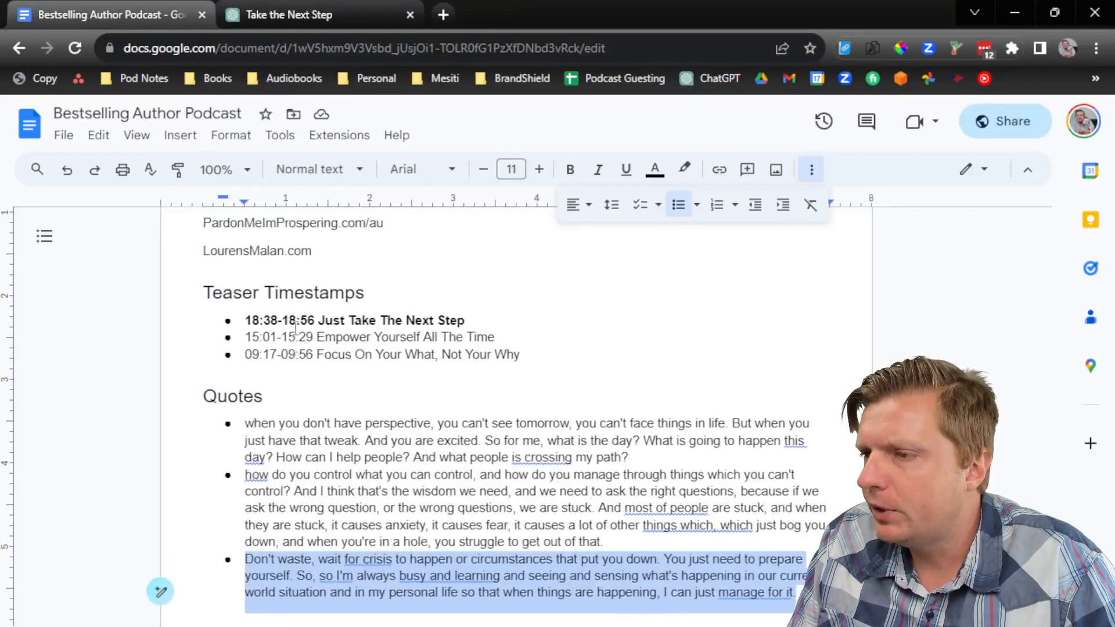
scroll(295, 329, up, 15)
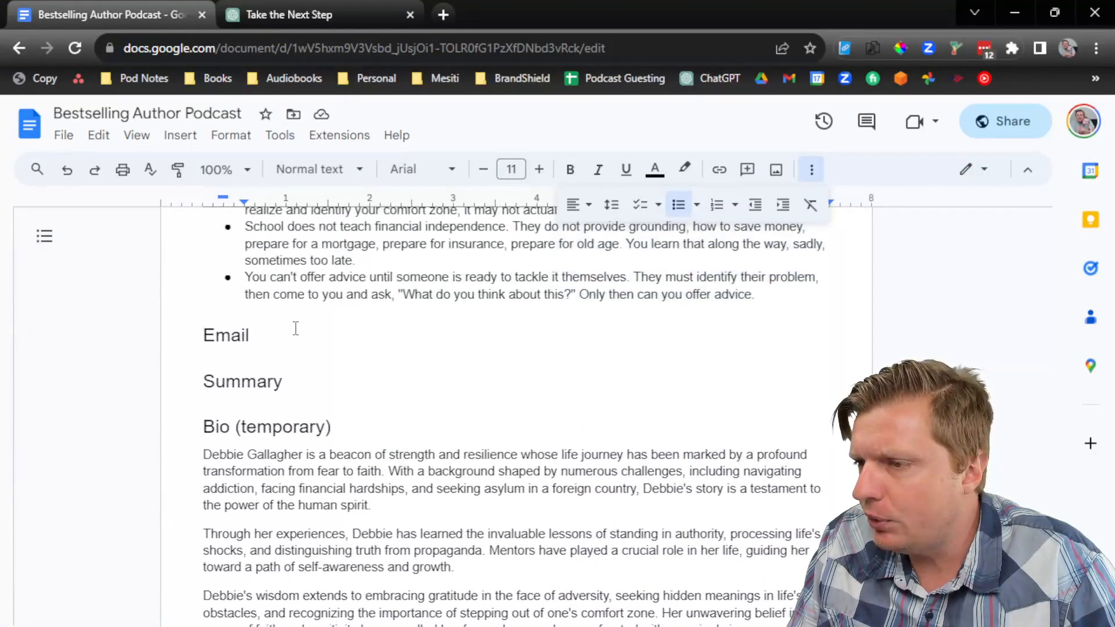
scroll(296, 328, up, 3)
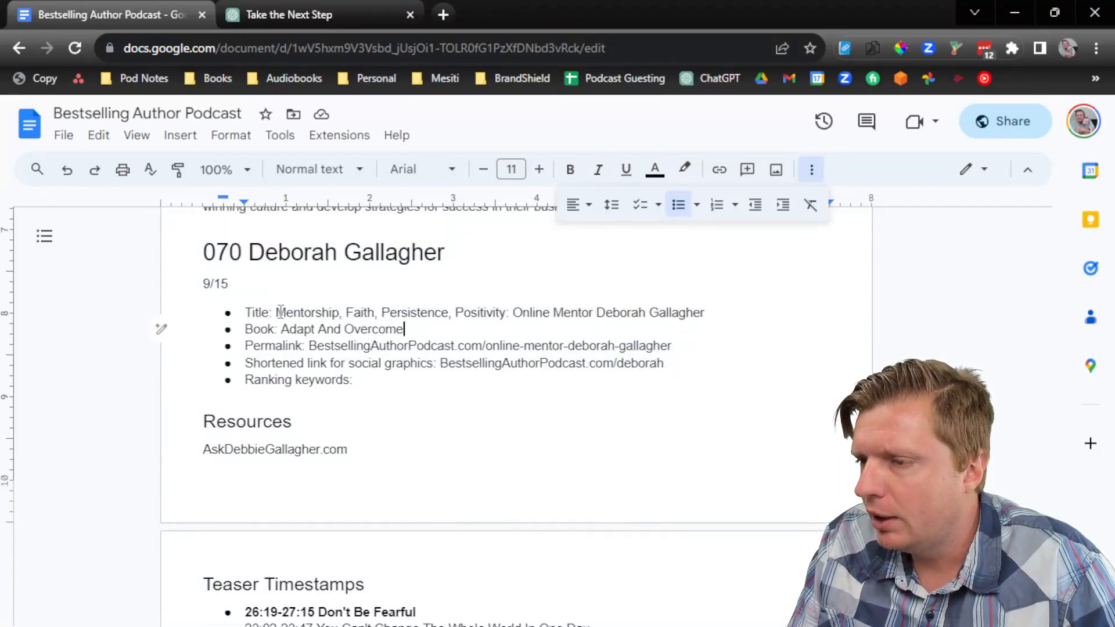
drag(276, 313, 654, 323)
click(510, 312)
click(698, 318)
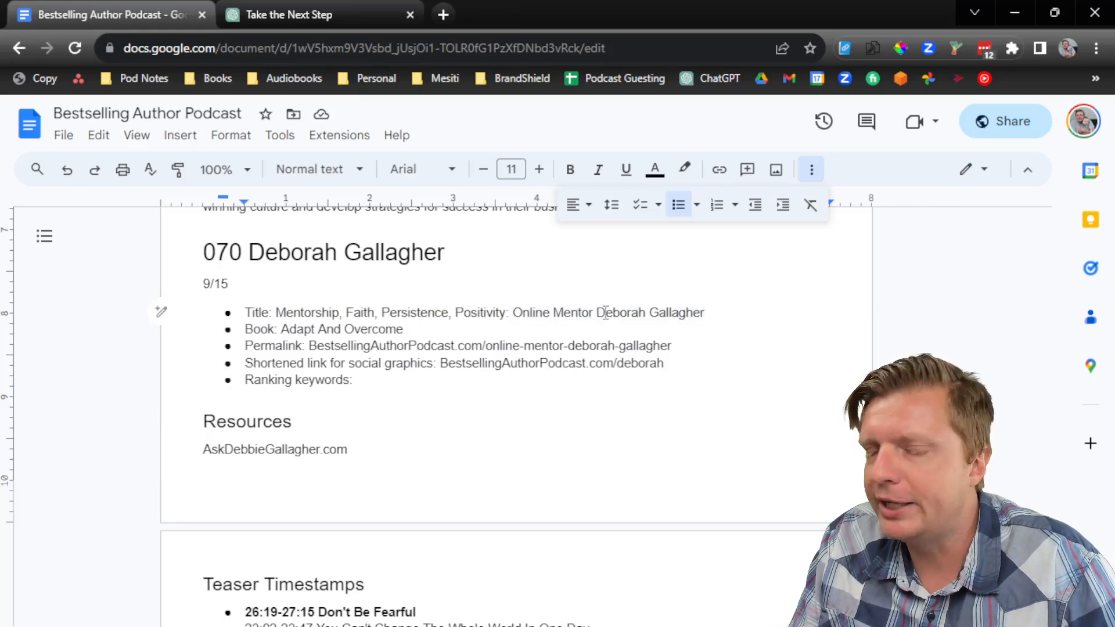
scroll(518, 366, down, 10)
scroll(503, 370, down, 10)
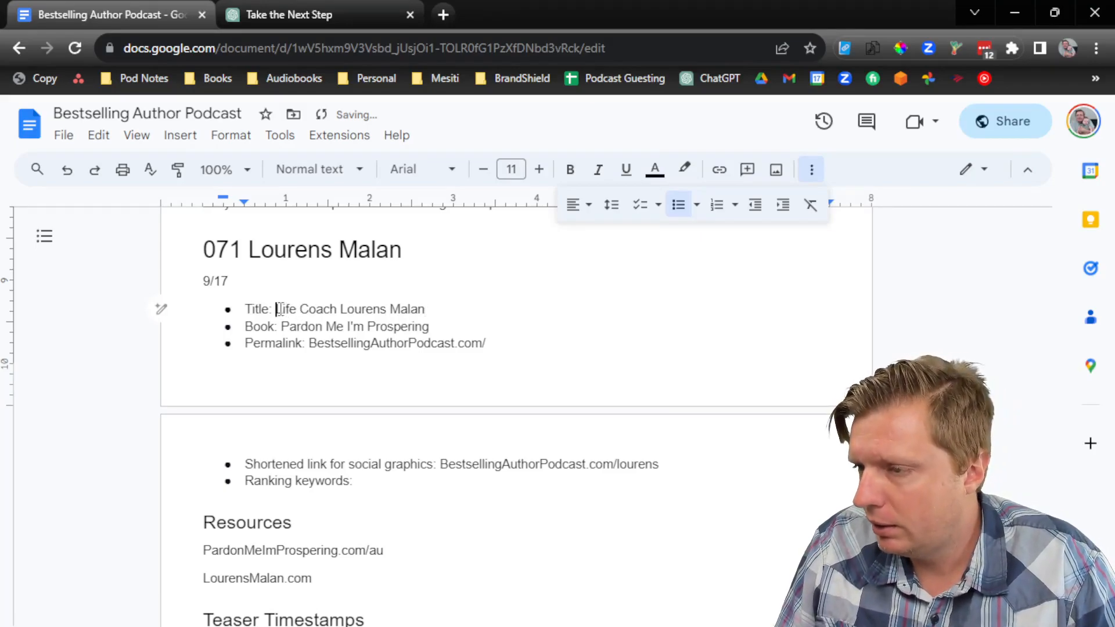
Step: Paste the copied title without formatting into episode 071's Title bullet
right_click(278, 309)
click(362, 285)
double_click(314, 309)
click(364, 309)
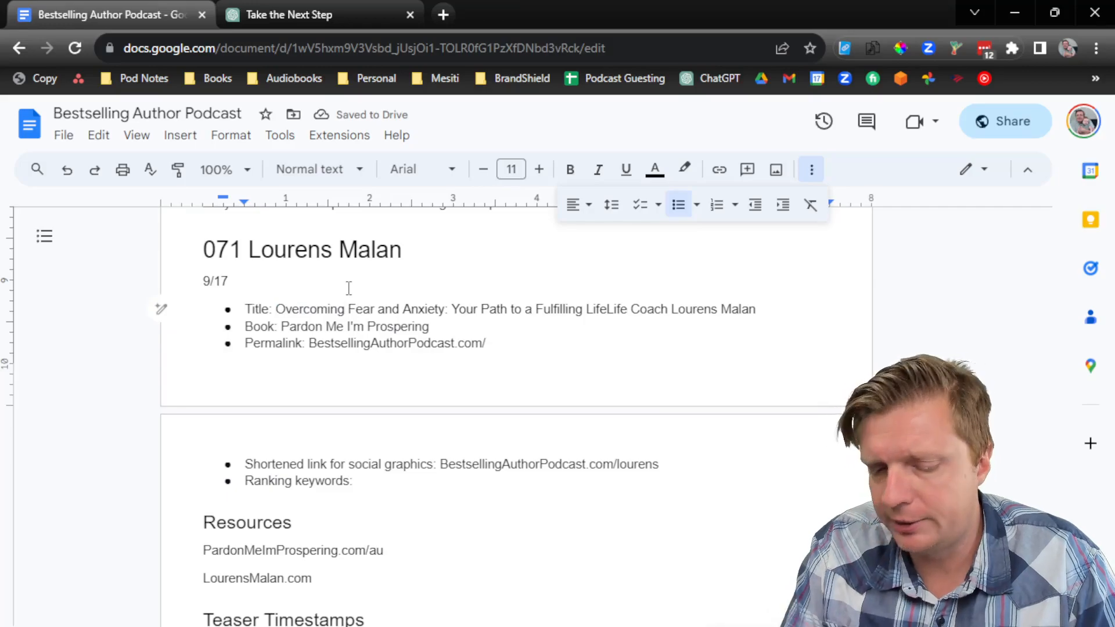
key(BackSpace)
key(BackSpace)
key(BackSpace)
text(e)
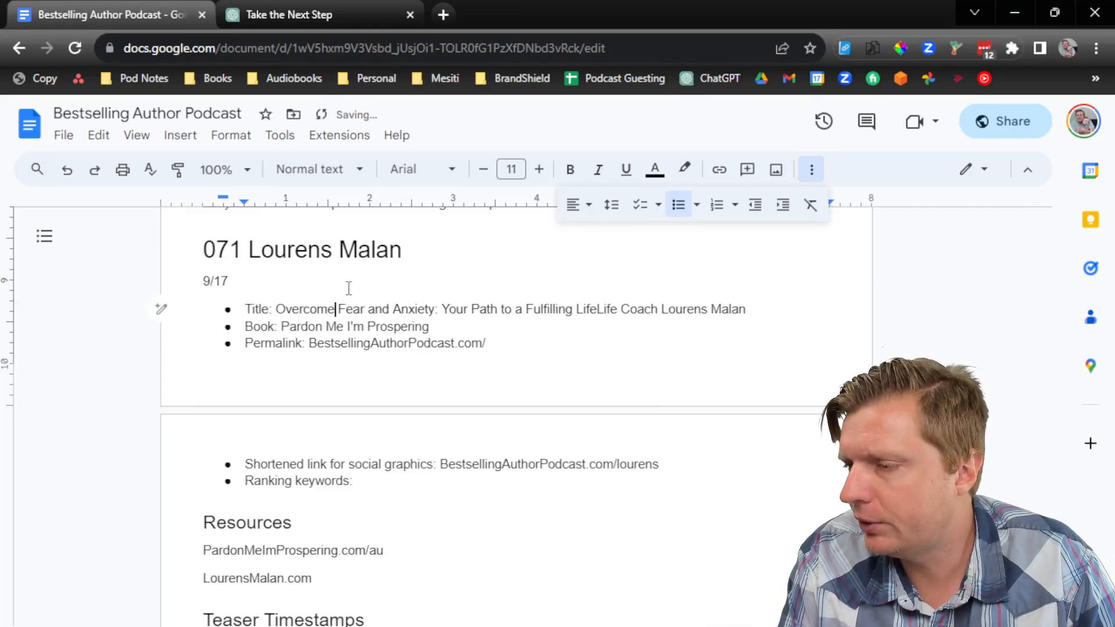
key(ctrl+z)
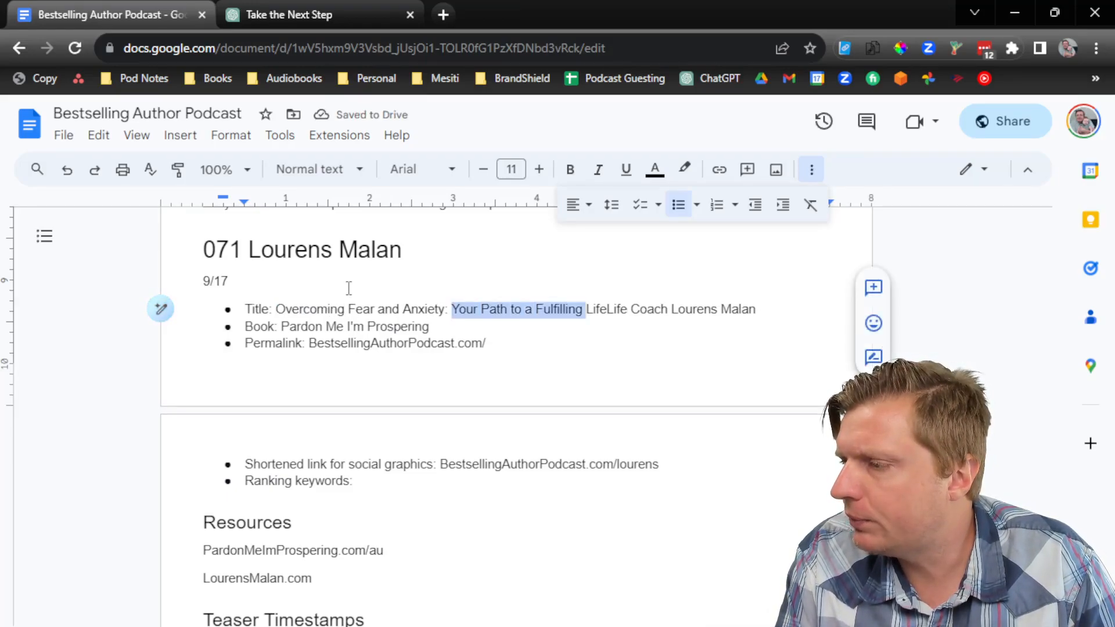
Step: Move 'Your Path to a Fulfilling Life' ahead of 'Overcoming Fear and Anxiety', adding a comma
key(ctrl+x)
key(Home)
key(ctrl+Right)
key(ctrl+Right)
key(ctrl+v)
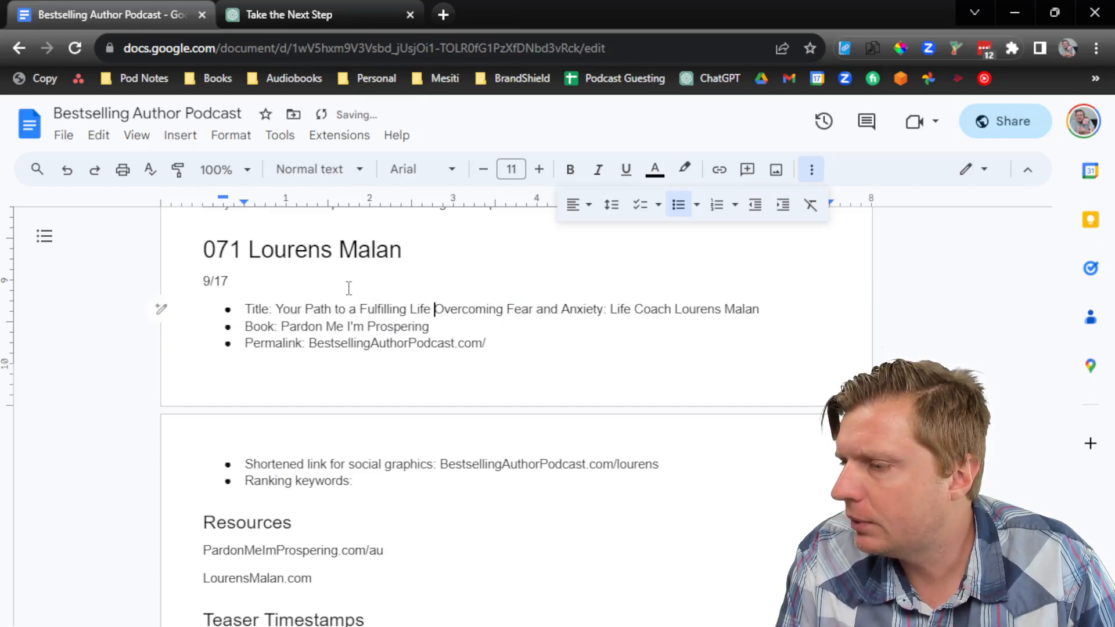
key(BackSpace)
text(,)
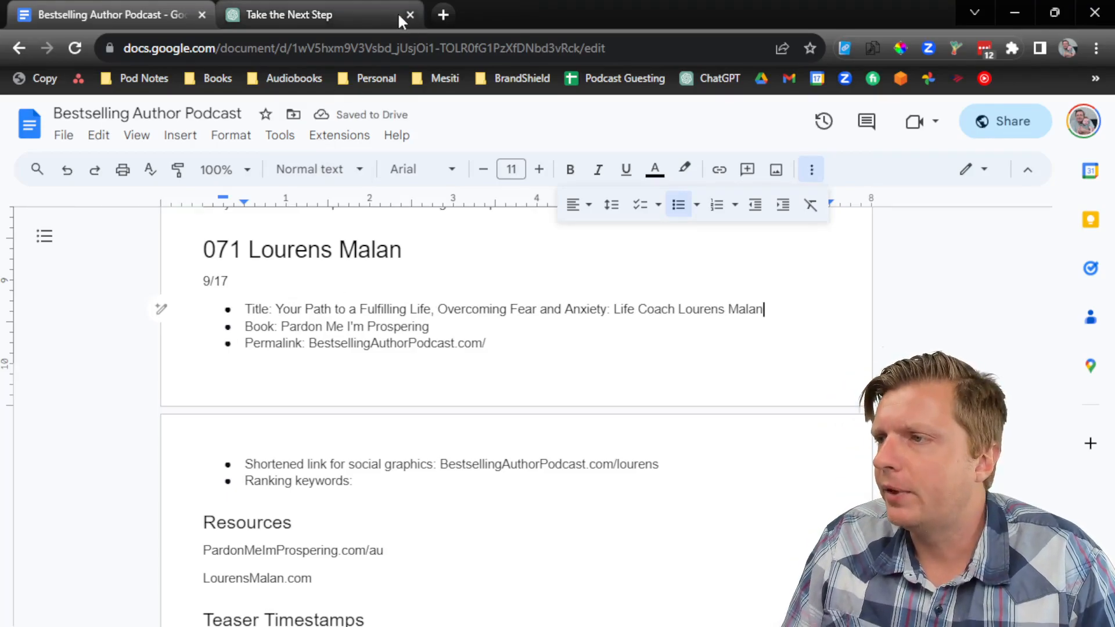
Step: Load Canva's home page in a new browser tab
click(442, 14)
text(ca)
key(Return)
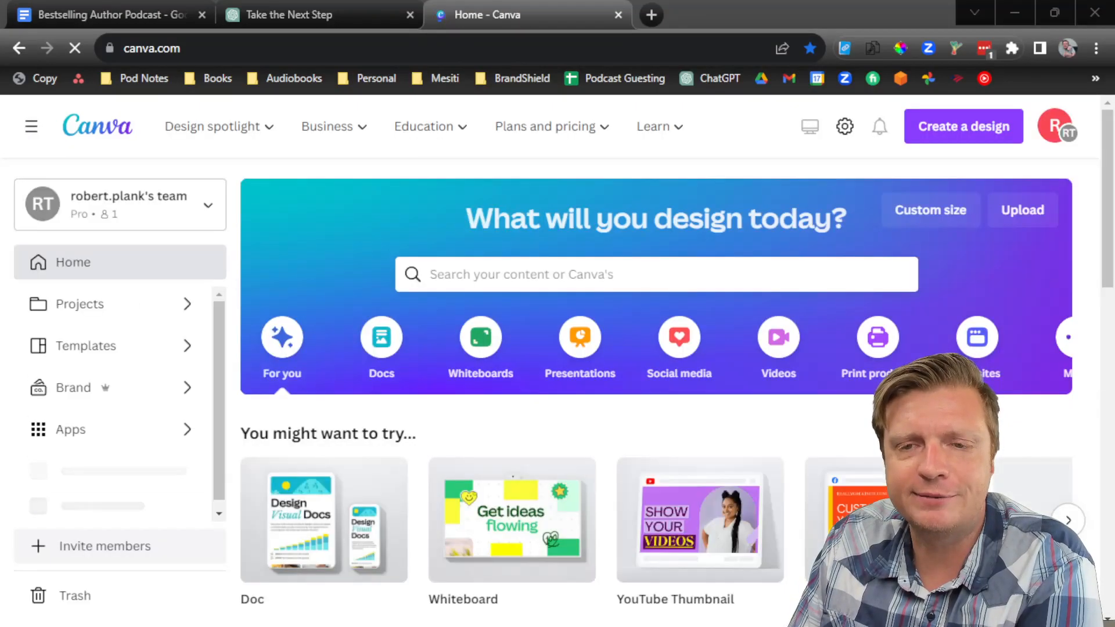
Step: Open the Bestselling Author Podcast design from Recent designs and show its pages as a grid
scroll(577, 407, down, 6)
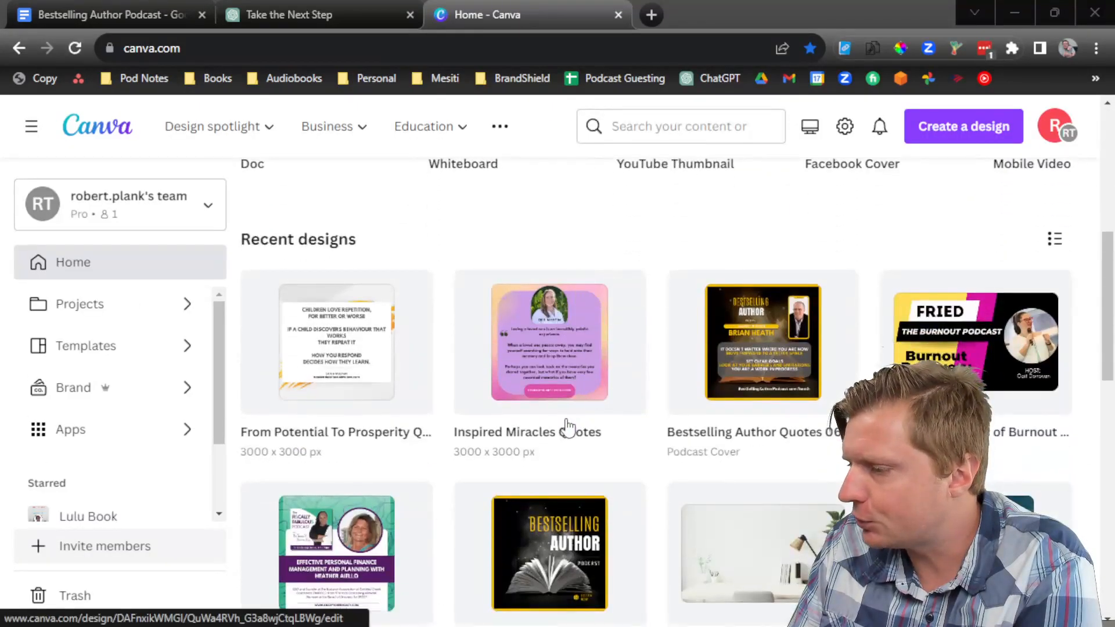
scroll(581, 424, down, 2)
click(536, 473)
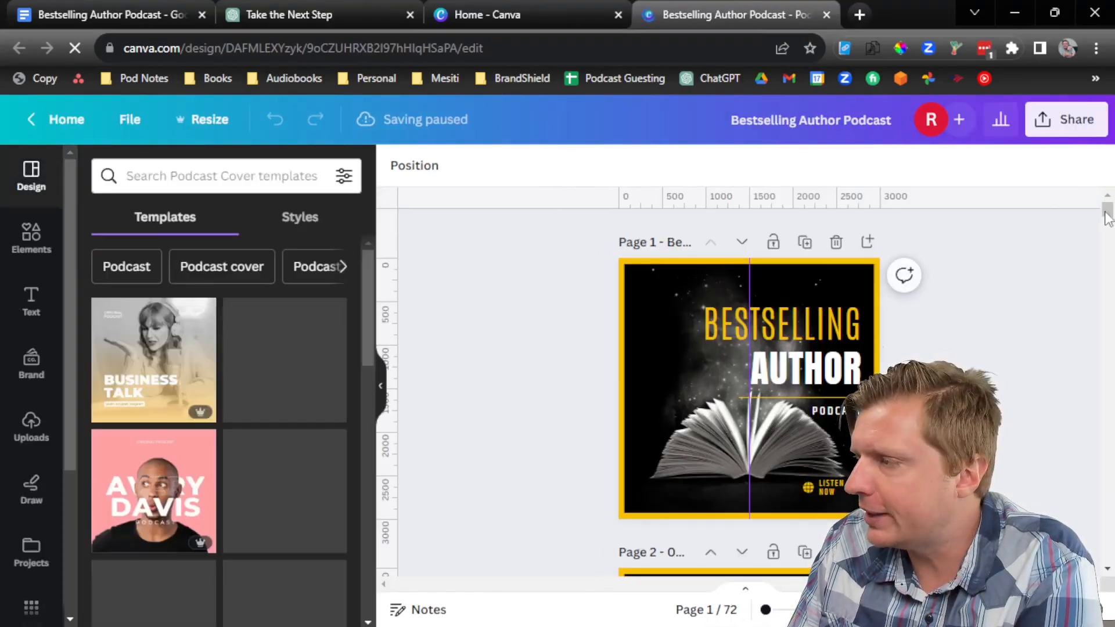
drag(1108, 209, 1113, 216)
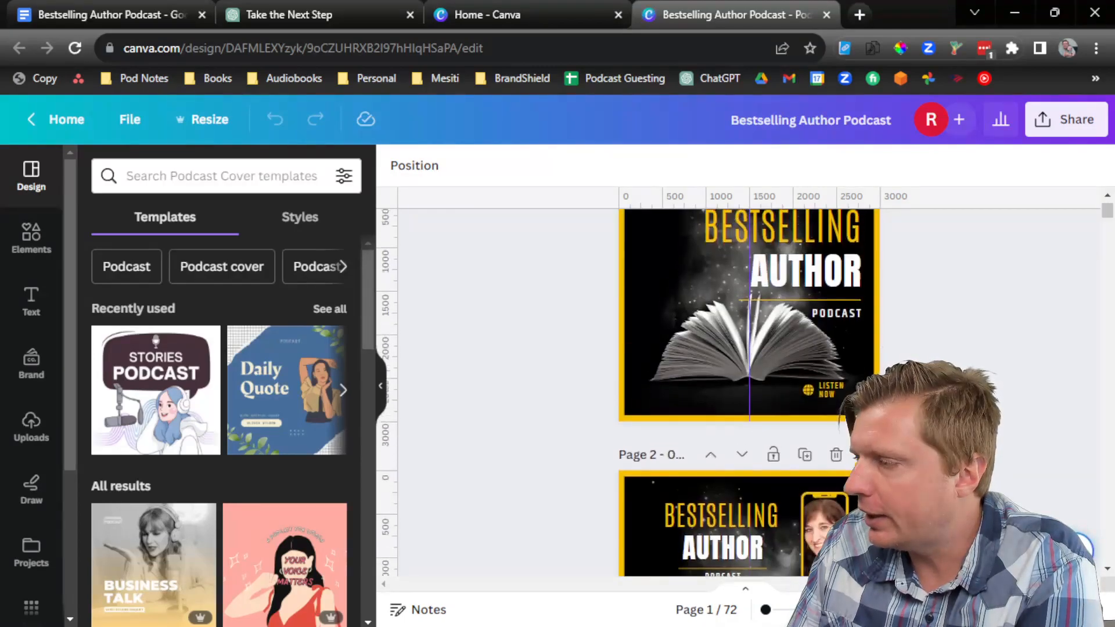
click(958, 610)
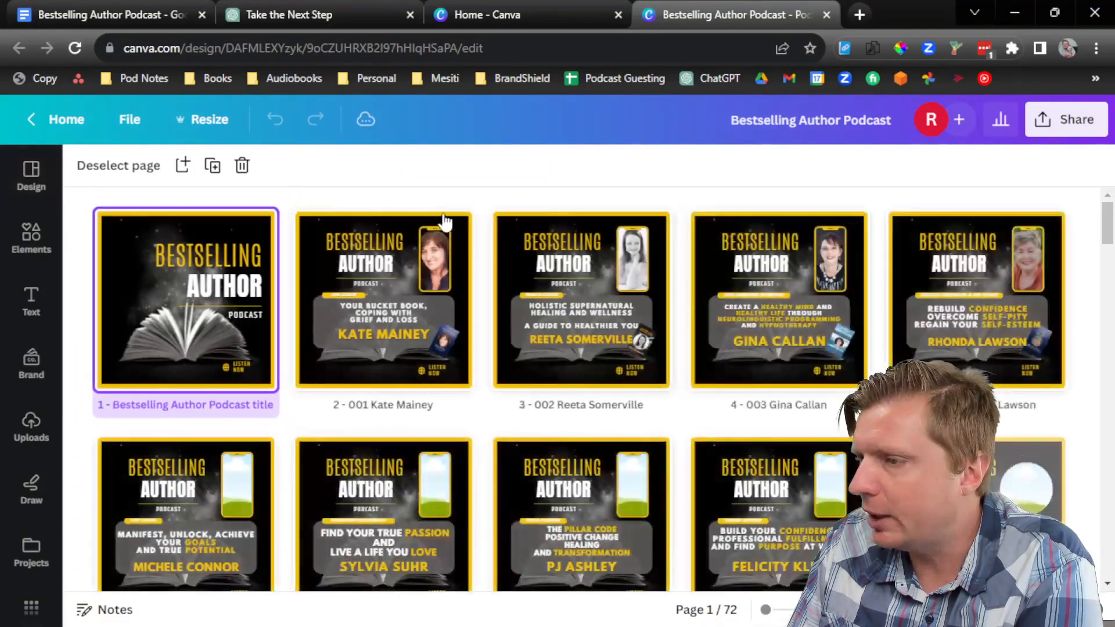
Step: Duplicate page 2 and drag the copy to the end as page 73
click(457, 225)
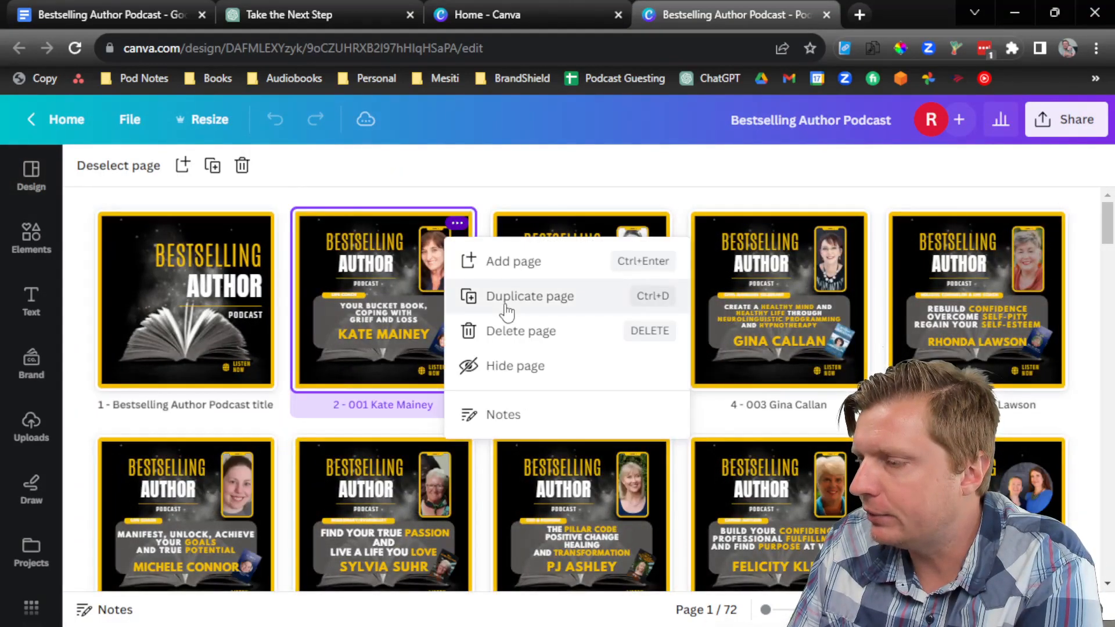
click(505, 300)
scroll(650, 363, down, 15)
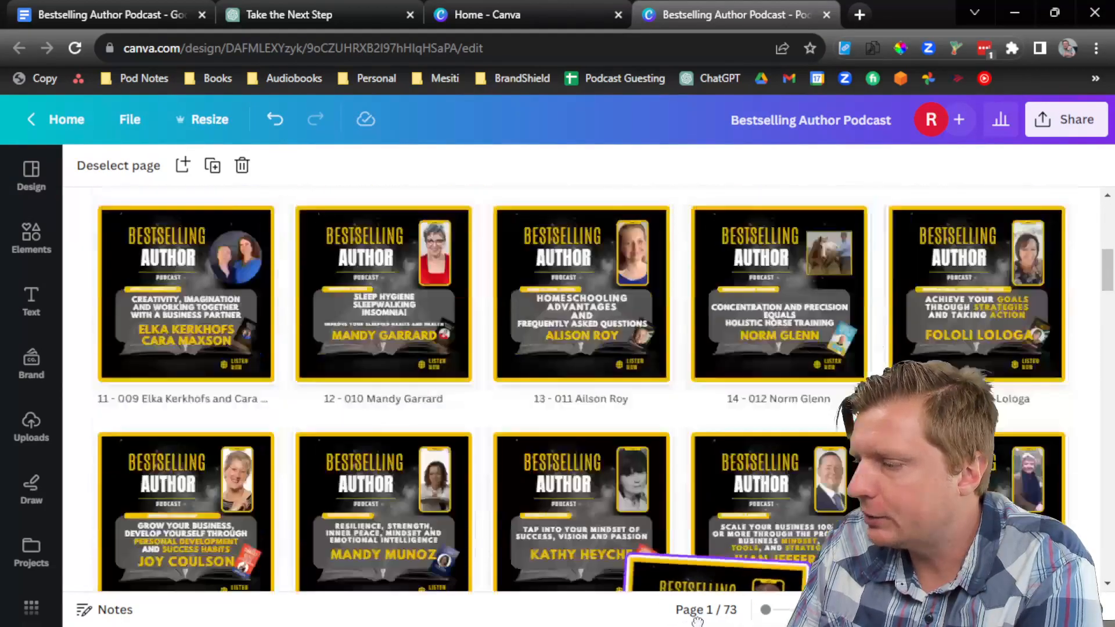
scroll(755, 549, down, 8)
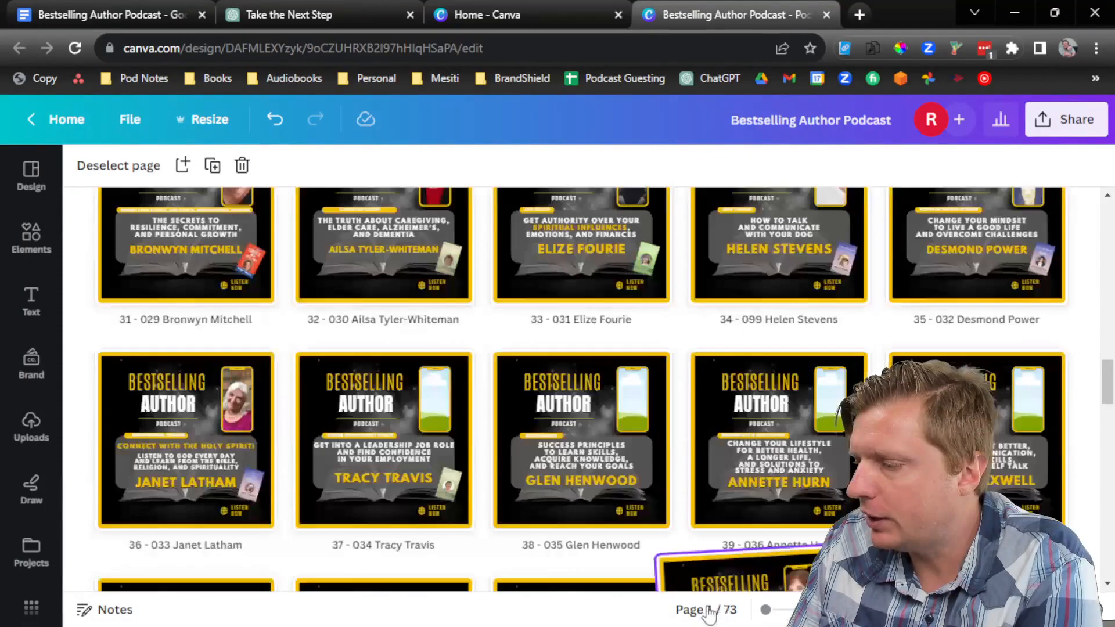
drag(709, 614, 754, 452)
Step: Select the episode 071 title in the Descript transcript, then select page 73's name in Canva
scroll(753, 452, down, 4)
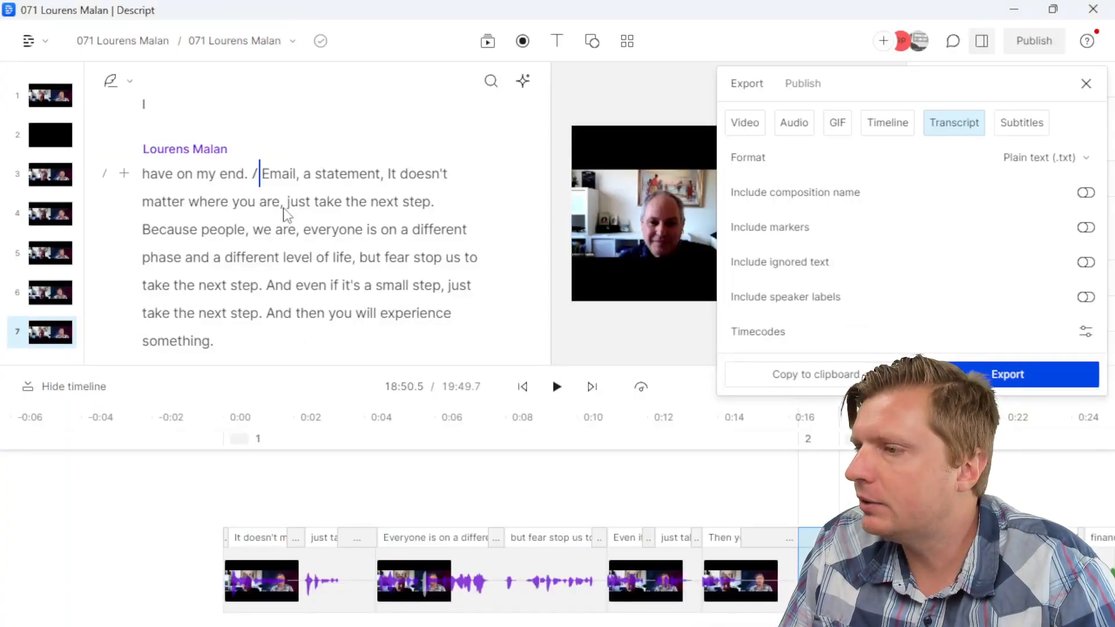
scroll(329, 215, up, 8)
drag(545, 322, 547, 72)
click(260, 148)
key(ctrl+a)
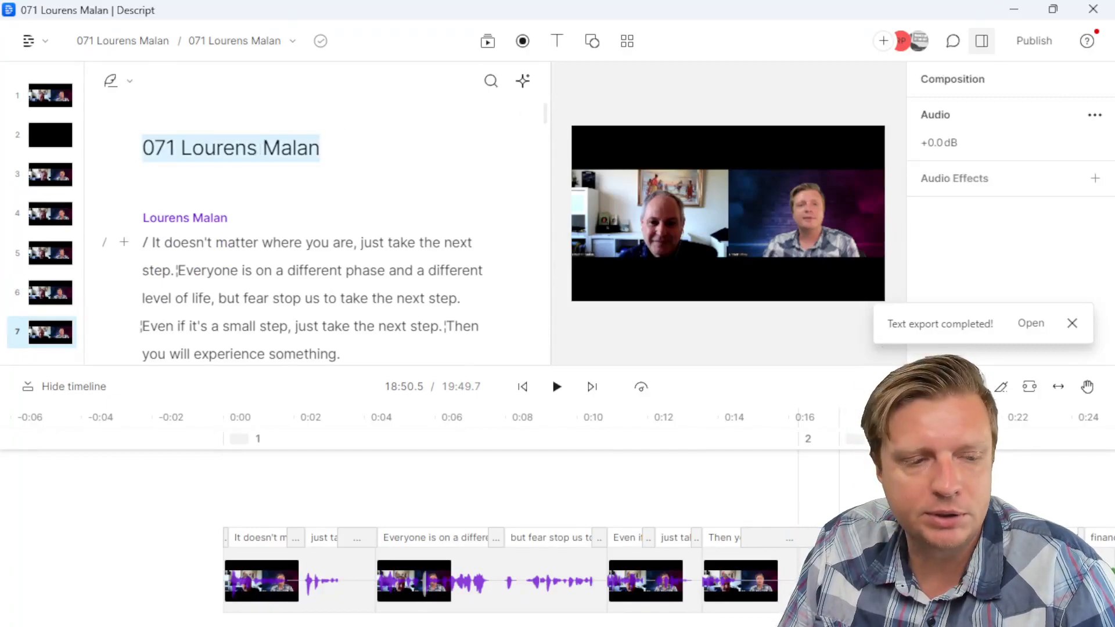
key(alt+Tab)
triple_click(587, 560)
Step: Rename page 73 with the episode title and replace the cover's guest name with the new guest's
key(ctrl+v)
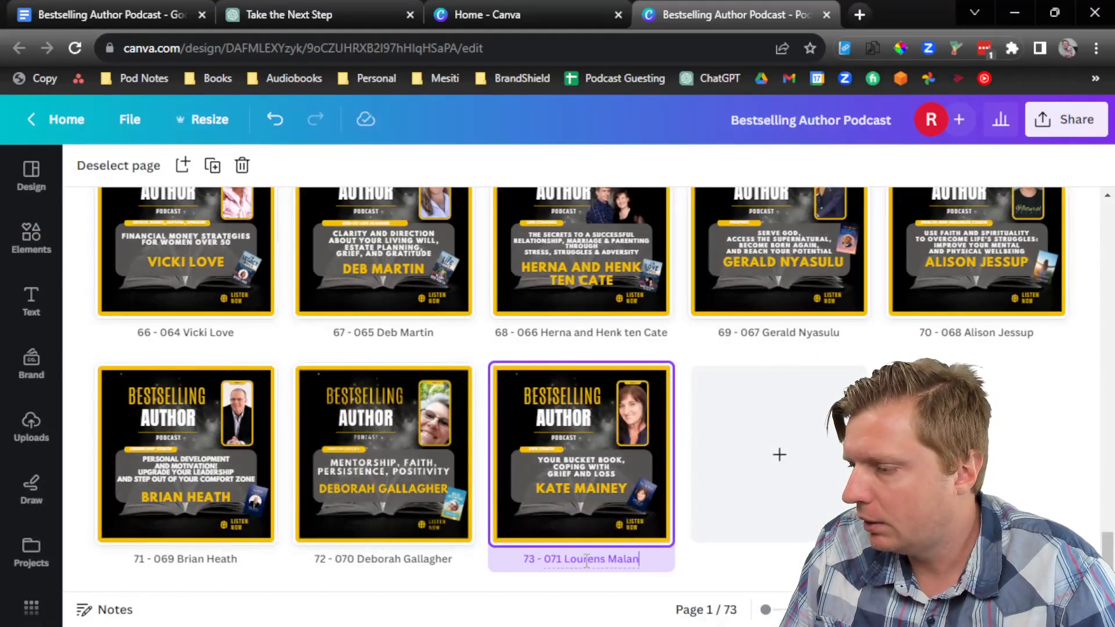
double_click(584, 514)
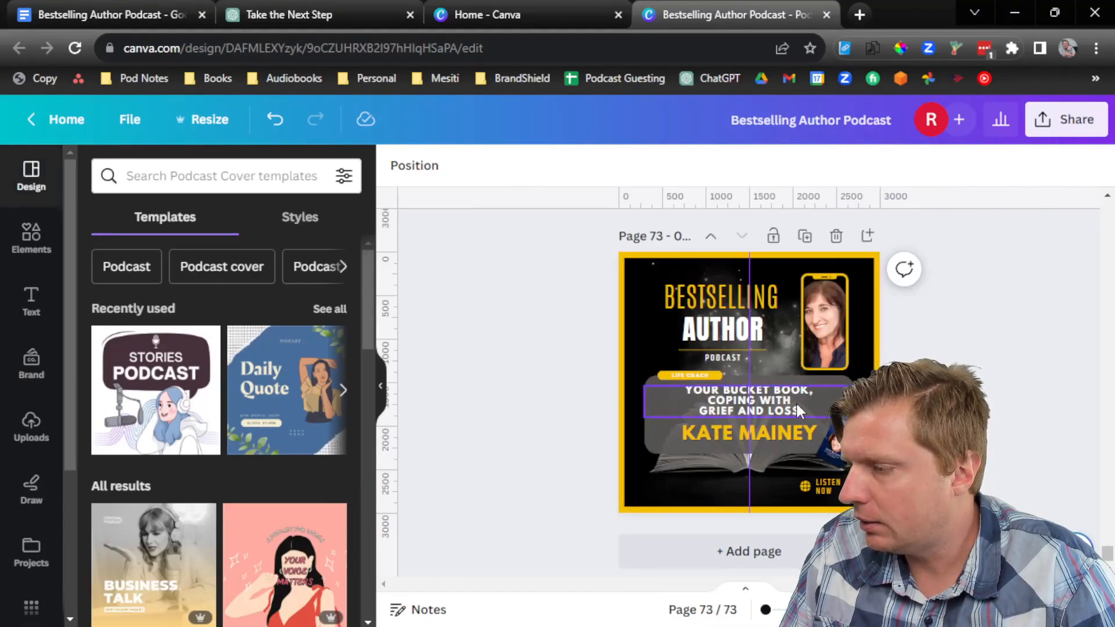
scroll(796, 402, up, 3)
click(694, 450)
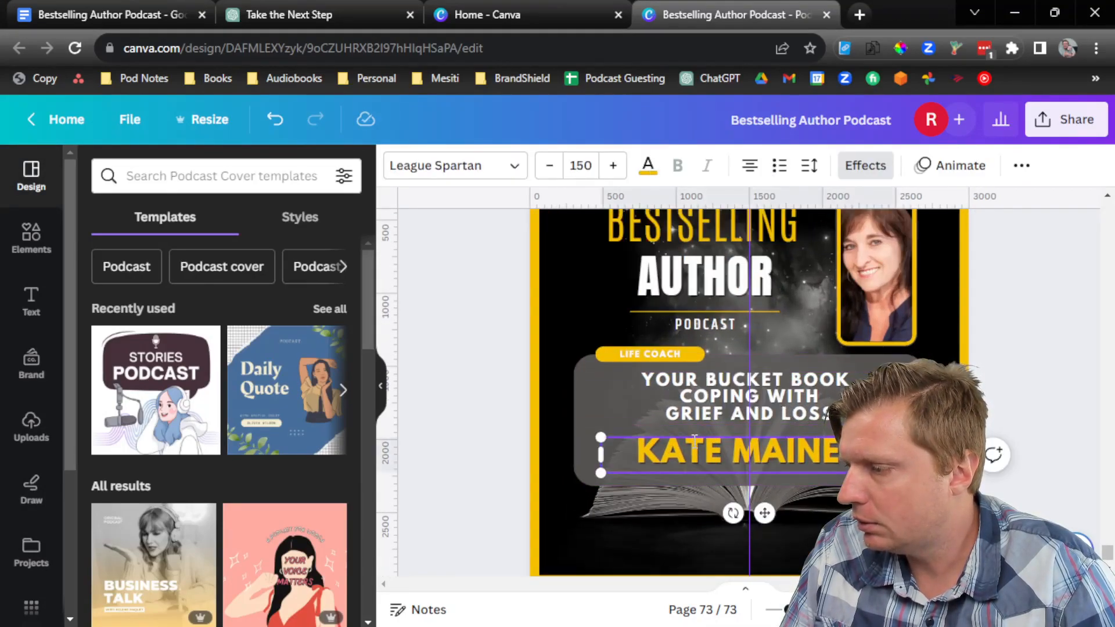
triple_click(694, 450)
key(ctrl+v)
click(707, 432)
key(BackSpace)
key(BackSpace)
key(BackSpace)
key(BackSpace)
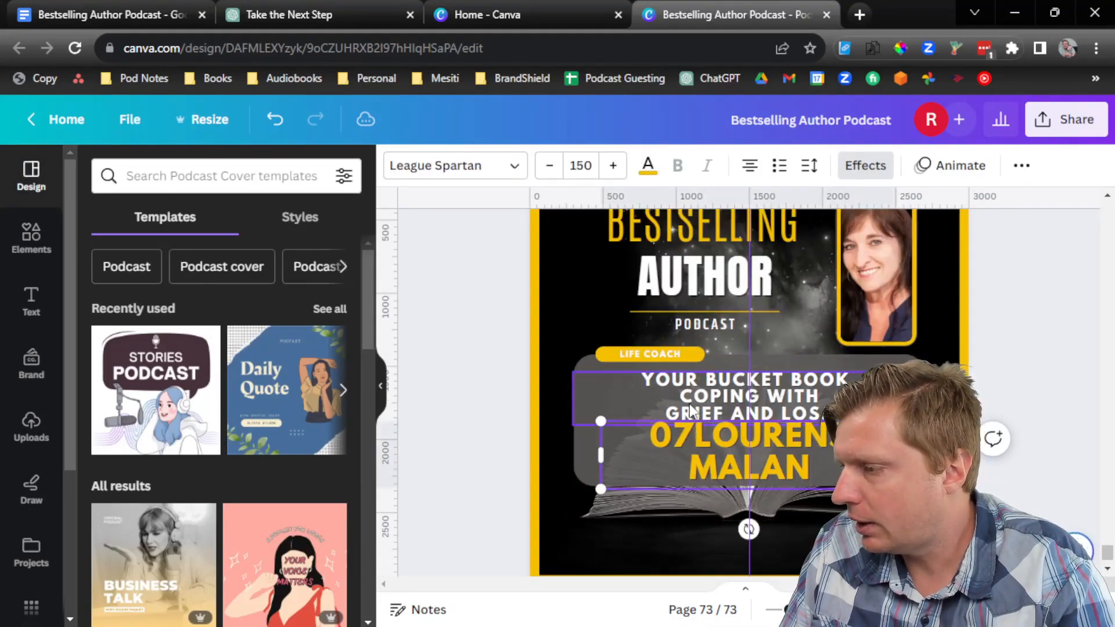
click(658, 356)
click(493, 361)
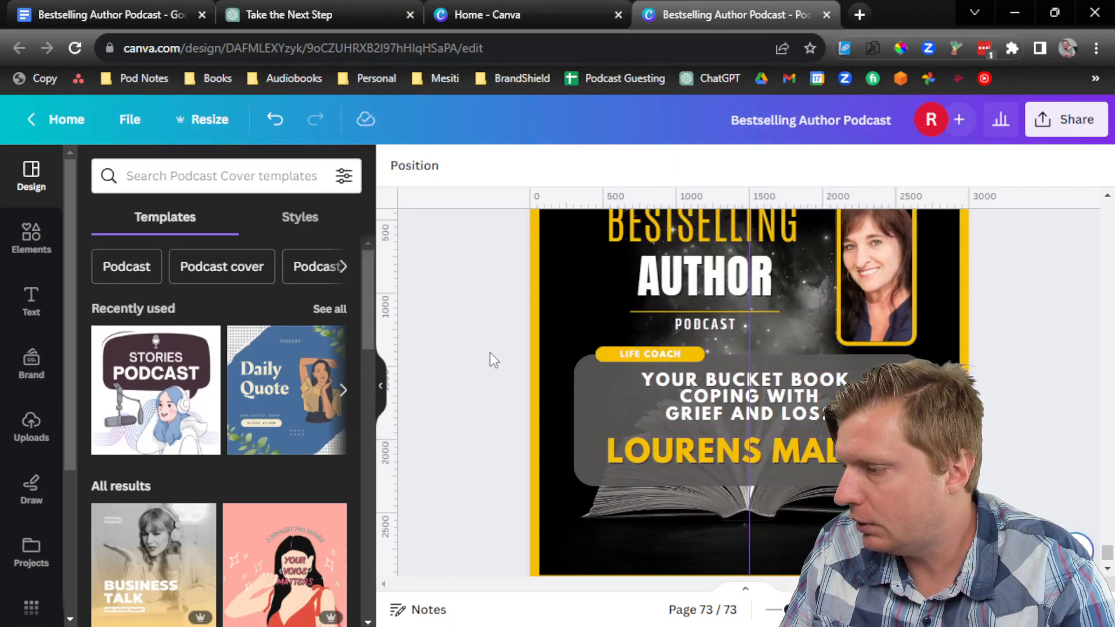
Step: Upload the guest headshot from Books > Pardon Me Im Prospering > Author Photos into the phone frame
click(32, 425)
click(224, 218)
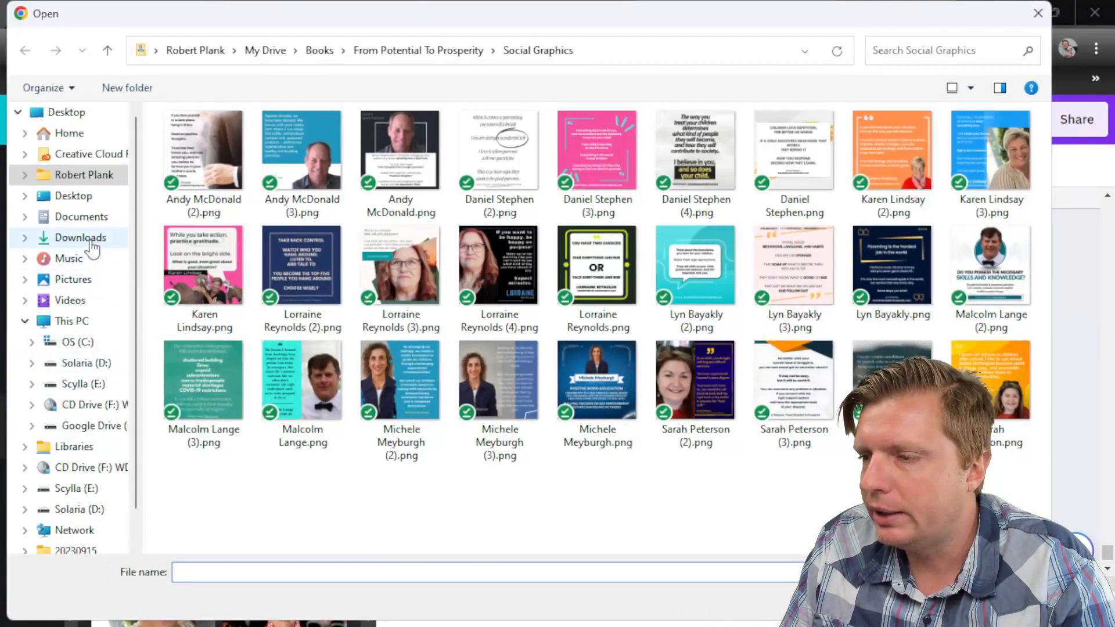
click(93, 425)
double_click(236, 196)
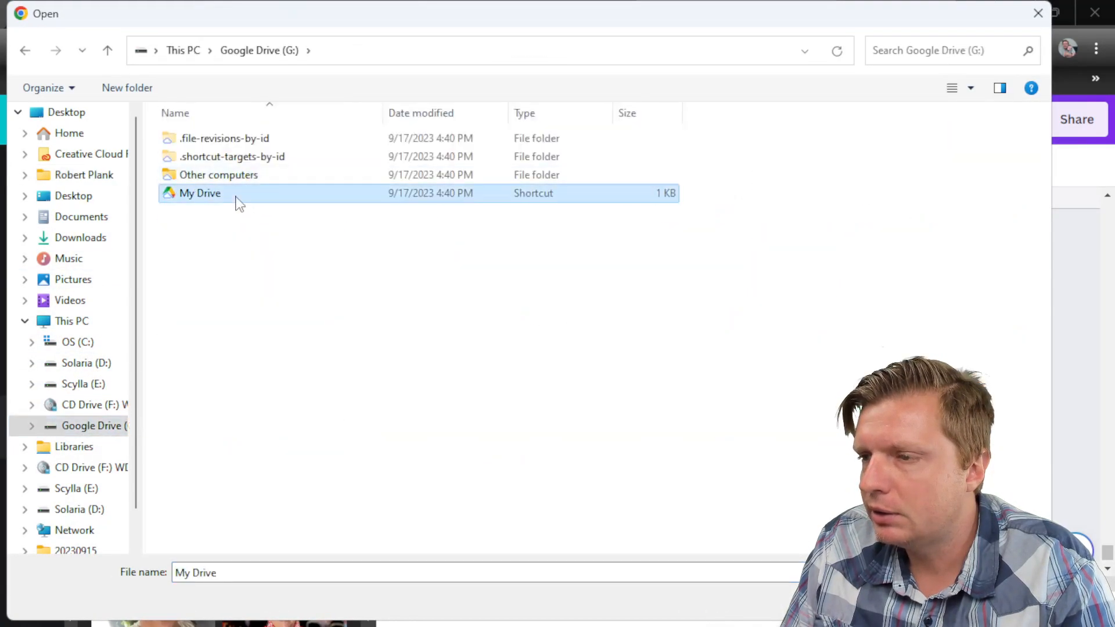
scroll(226, 303, down, 2)
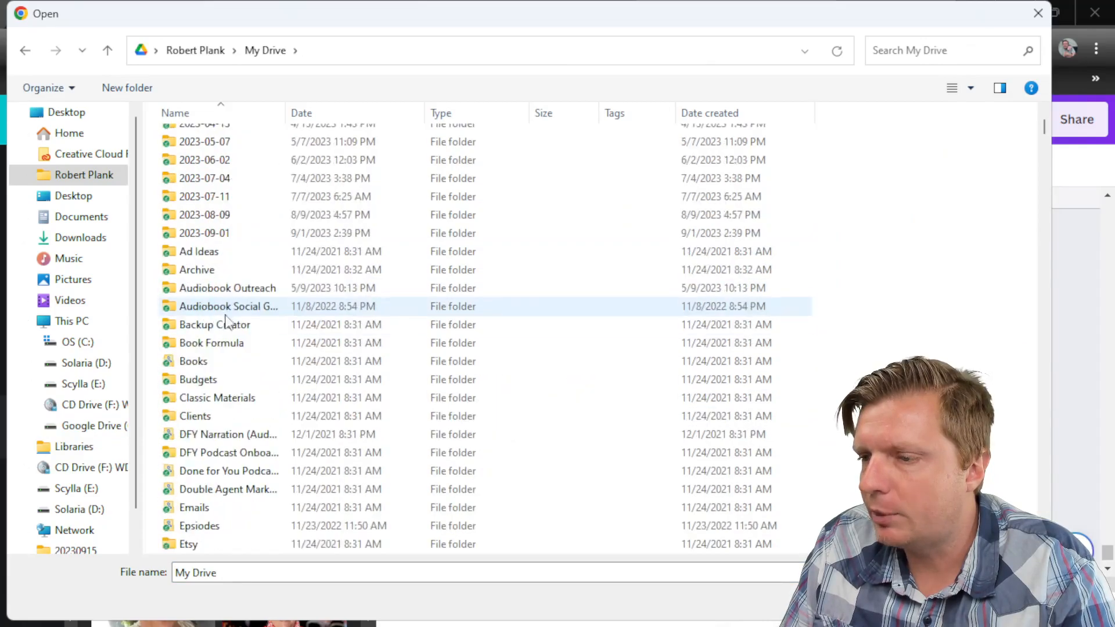
double_click(212, 359)
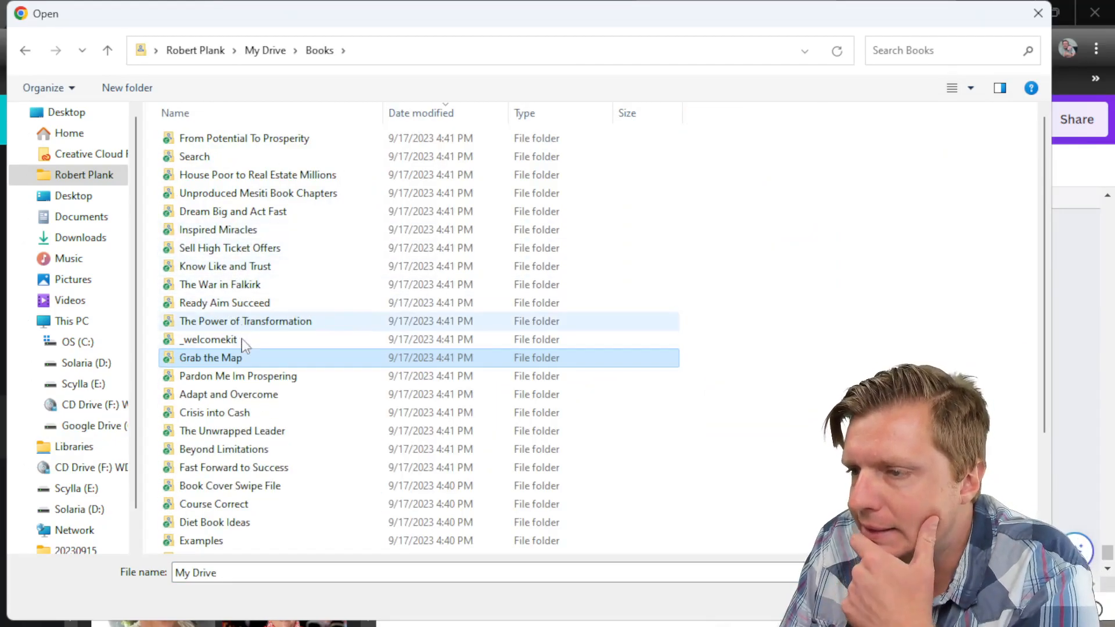
double_click(220, 376)
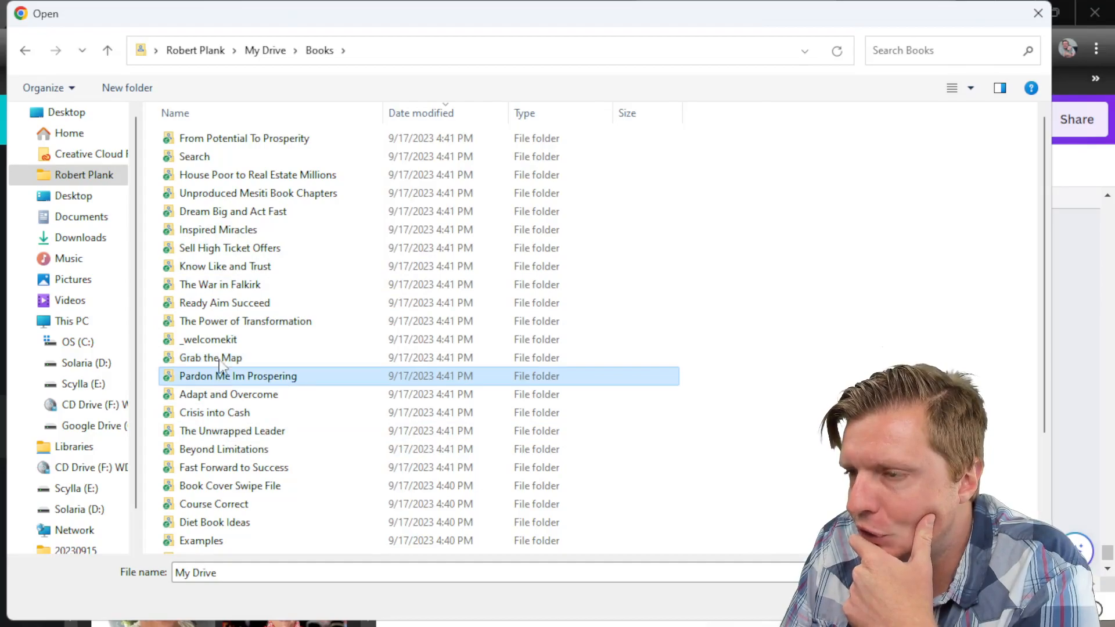
double_click(225, 213)
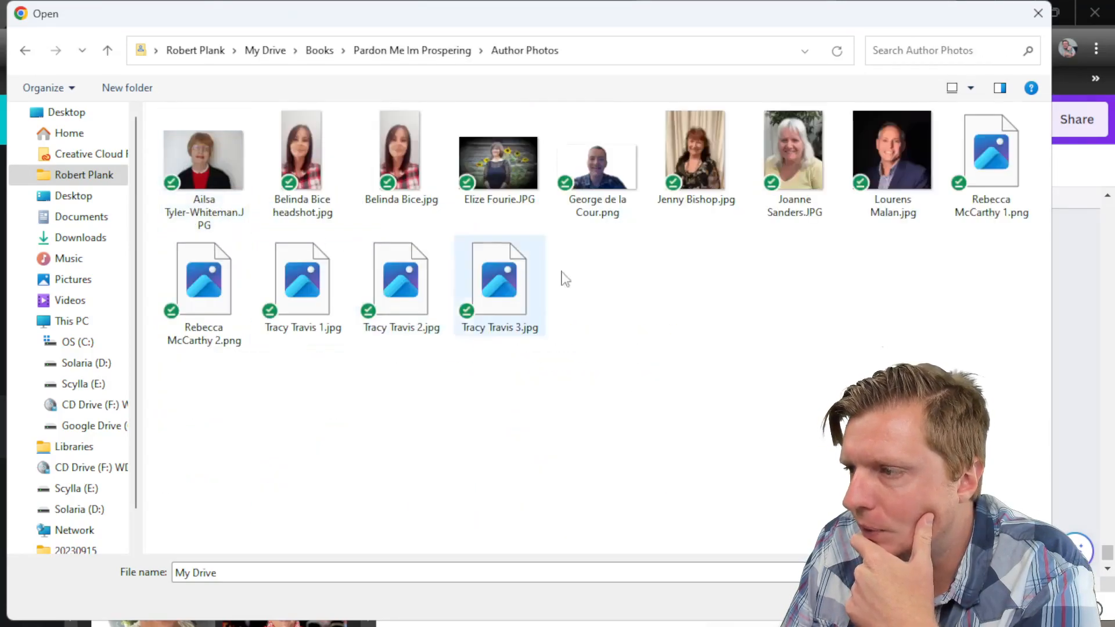
double_click(892, 150)
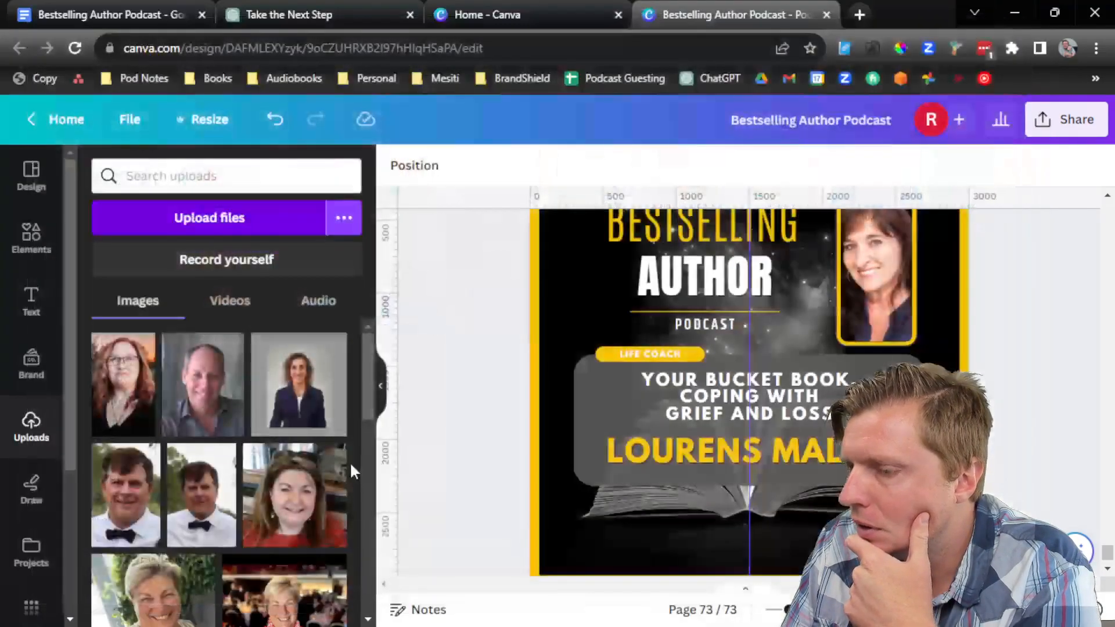
drag(142, 386, 893, 308)
double_click(891, 310)
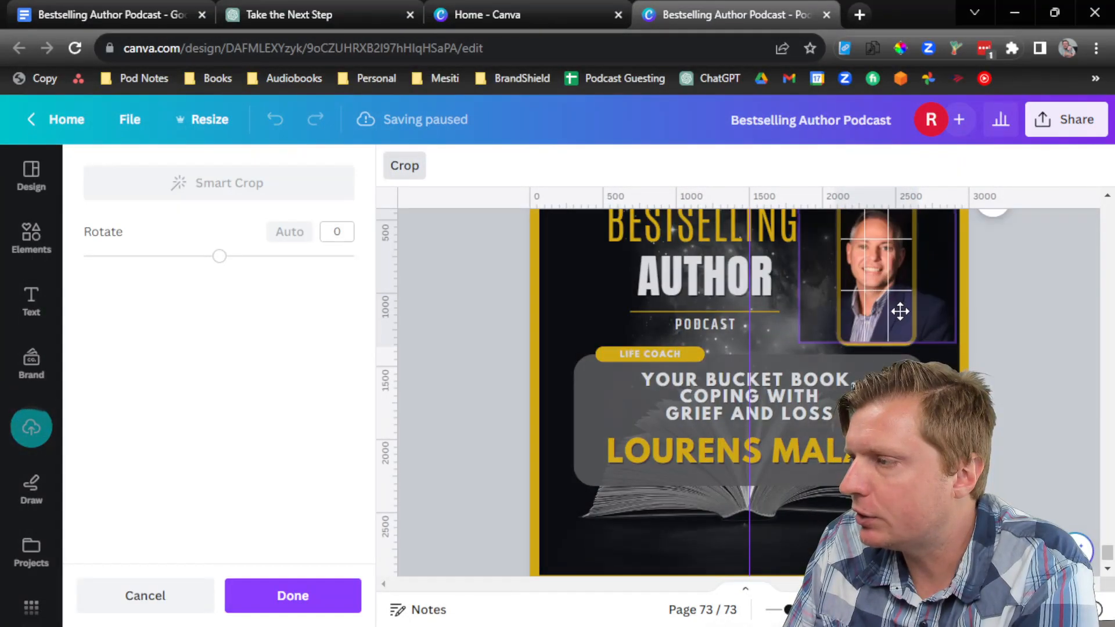
click(518, 403)
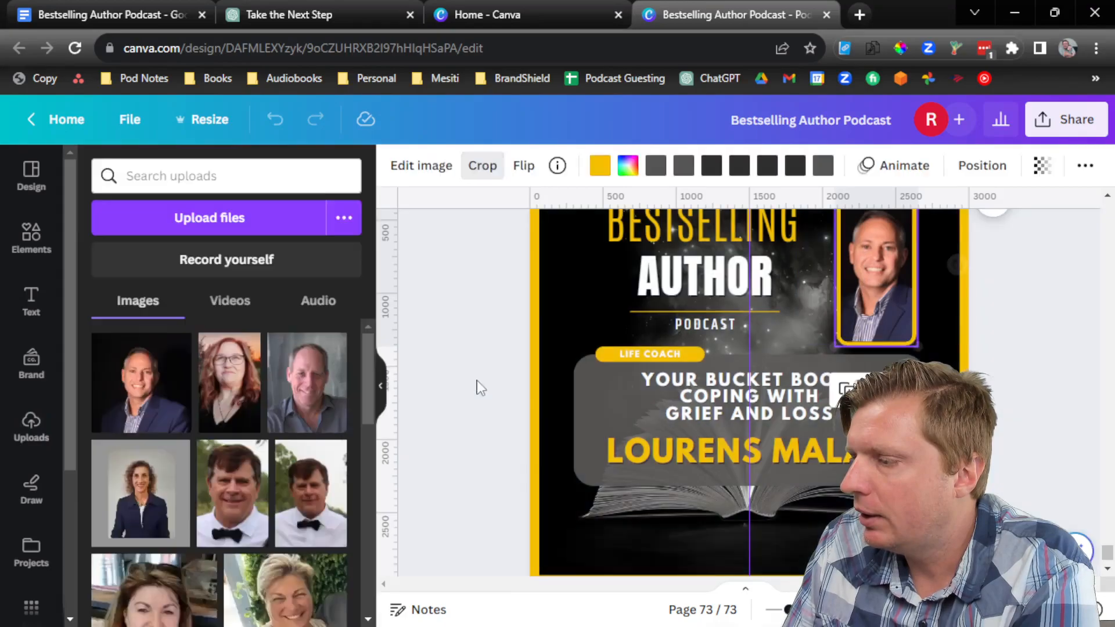
Step: Upload the guest's mini book cover from the Mini Covers folder and add it to the page
click(226, 220)
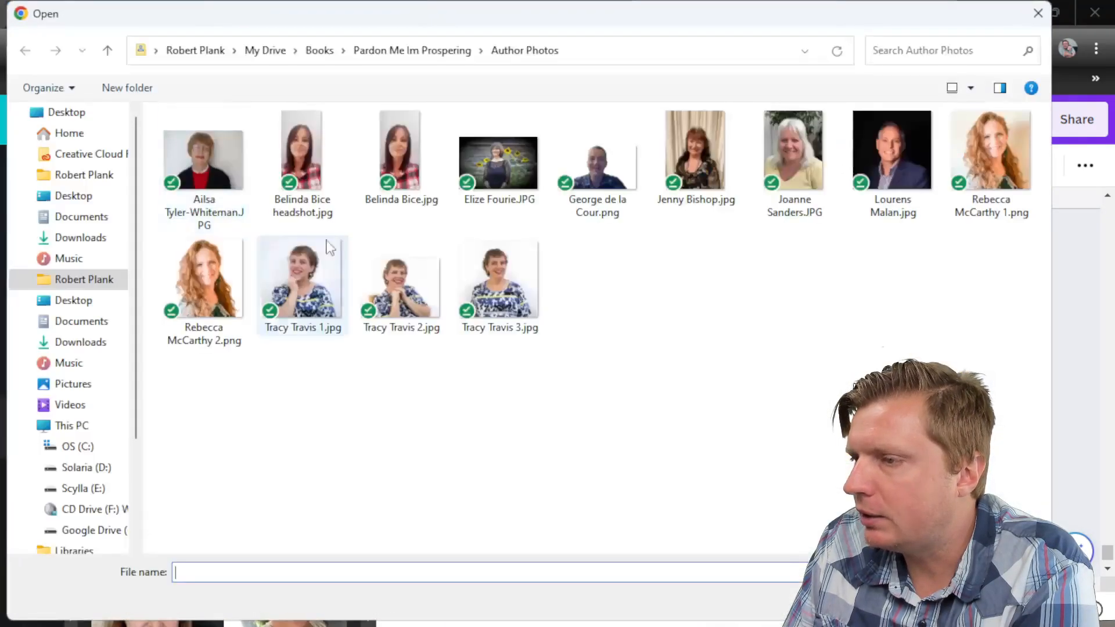
click(412, 51)
click(218, 287)
double_click(218, 286)
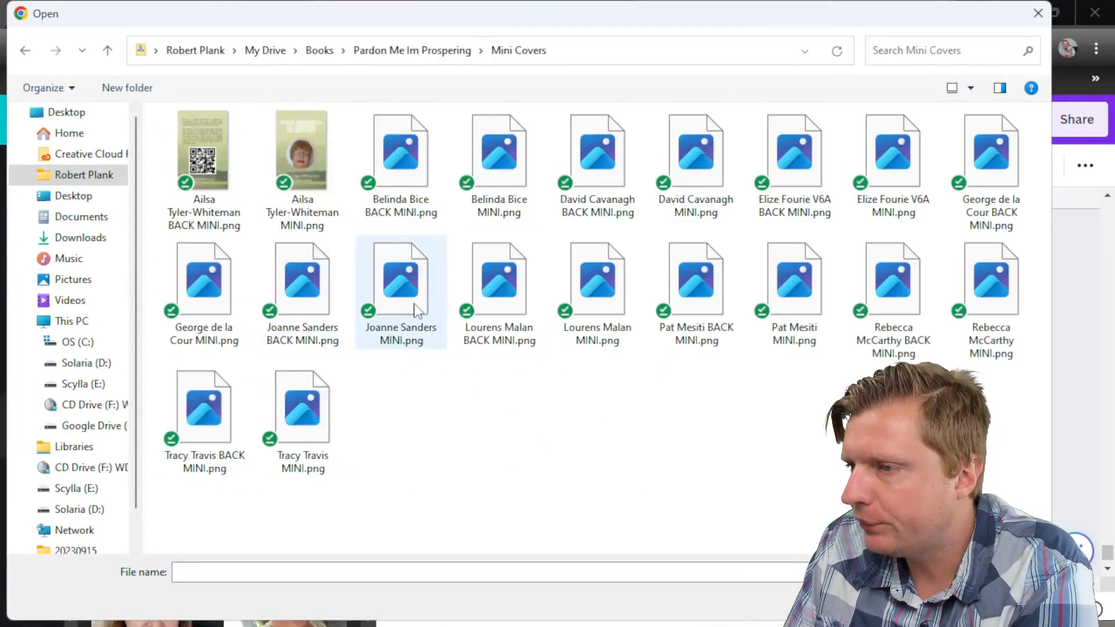
double_click(594, 280)
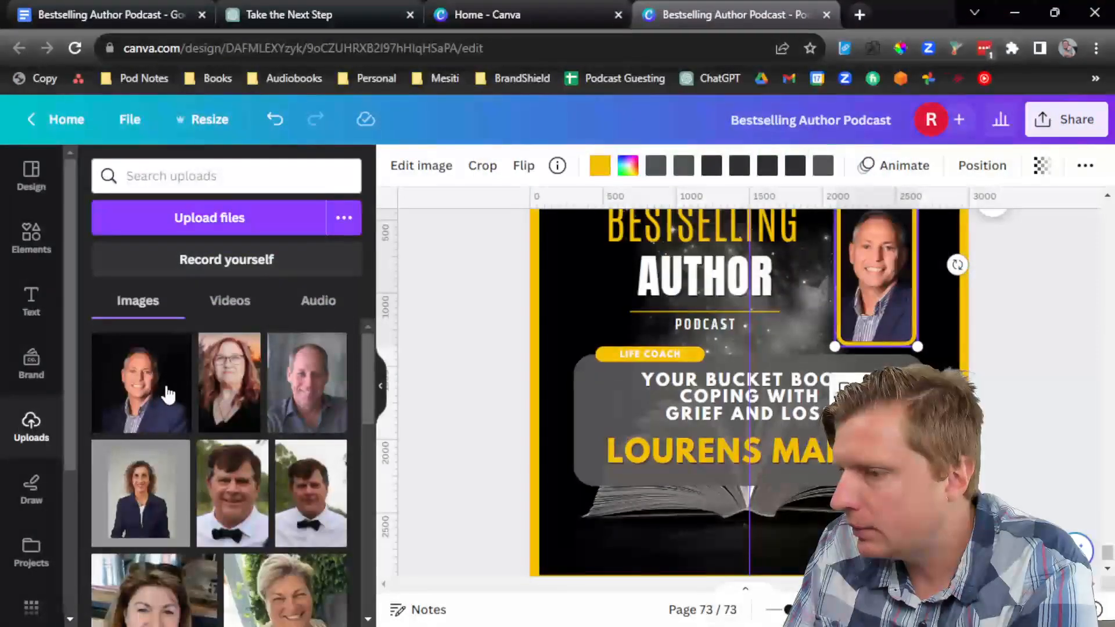
drag(125, 395, 899, 480)
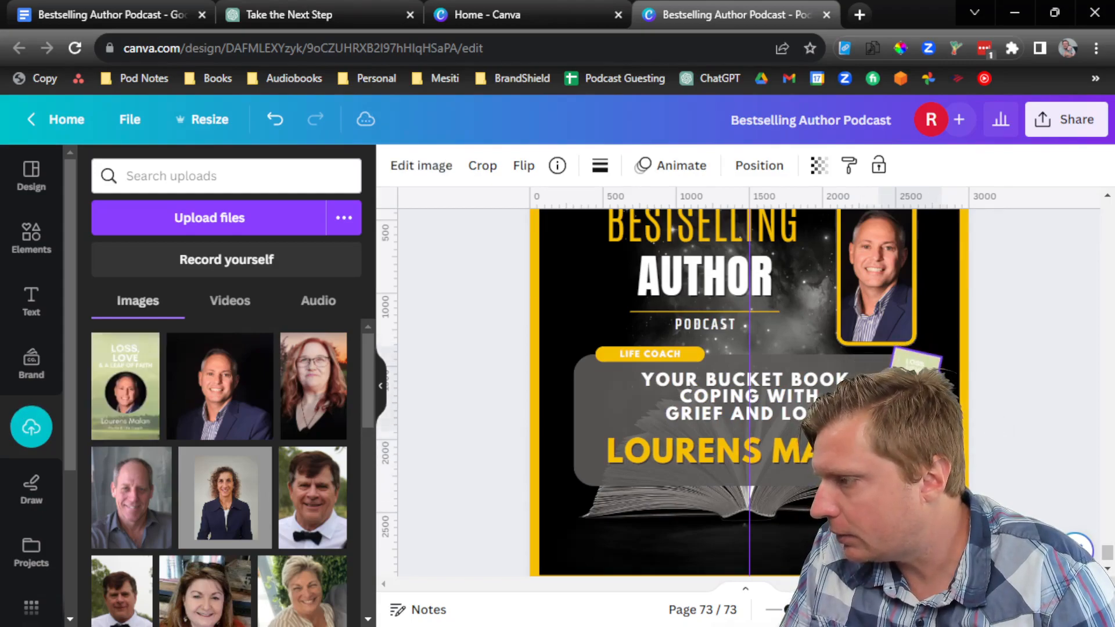
click(1015, 366)
scroll(1014, 372, up, 2)
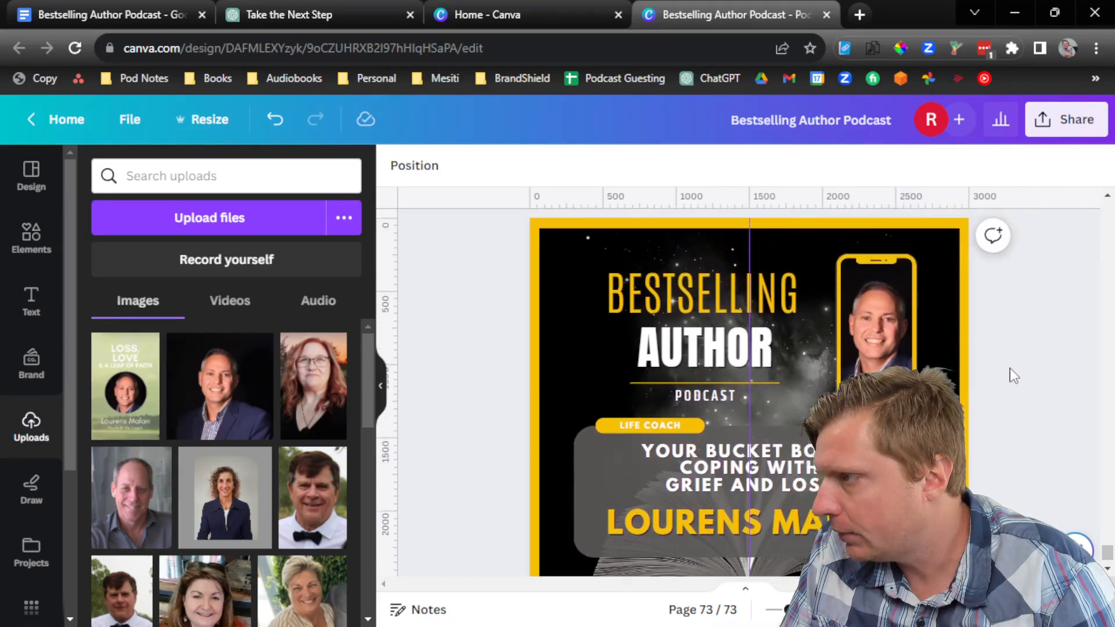
Step: Download only page 73 of the design as a PNG
click(1044, 123)
scroll(929, 348, down, 3)
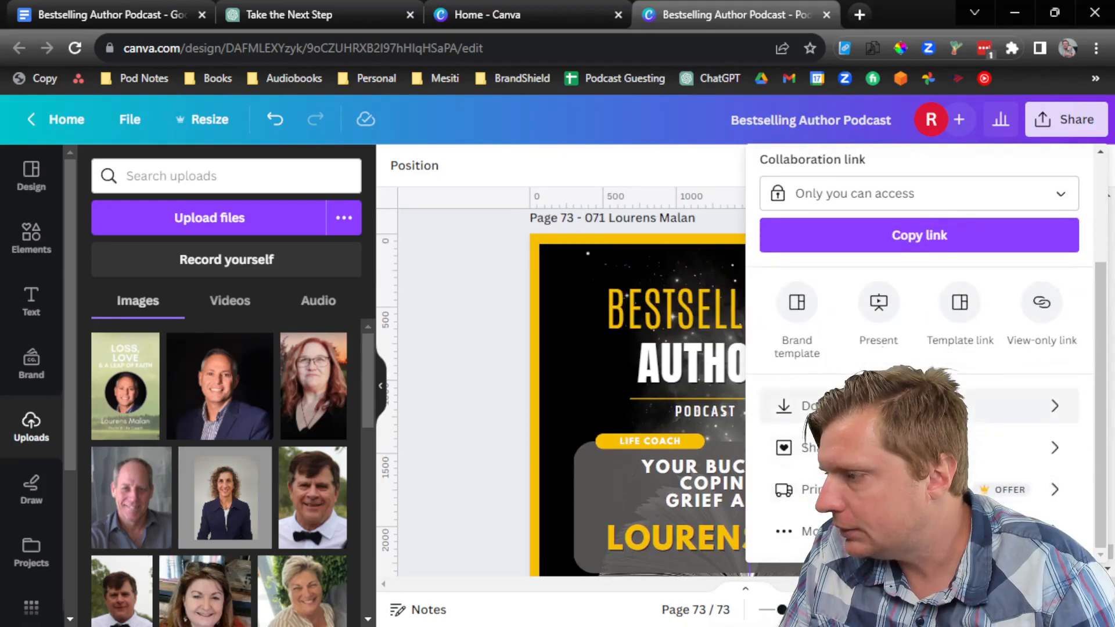
click(830, 405)
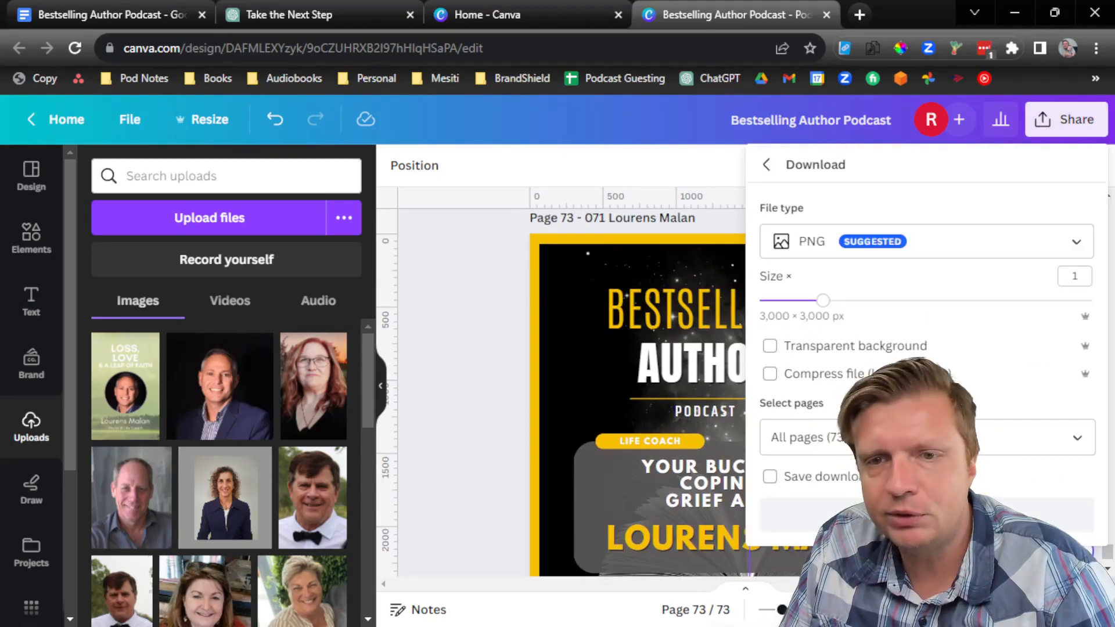
click(1016, 425)
click(1061, 155)
click(1084, 170)
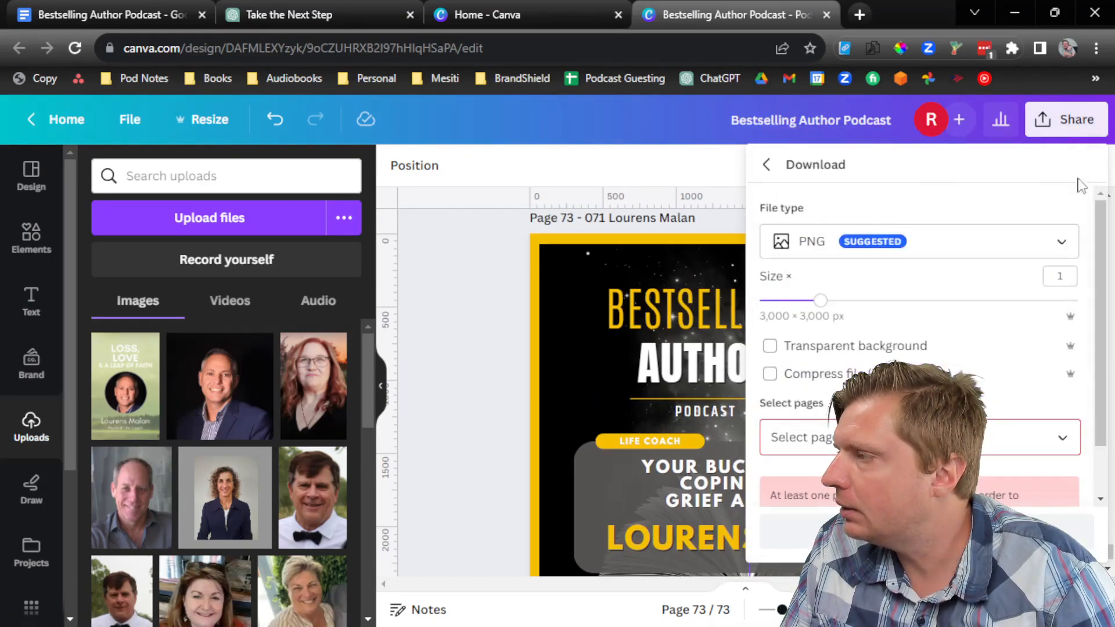
click(998, 446)
drag(1073, 134, 1065, 339)
click(1047, 315)
click(1048, 380)
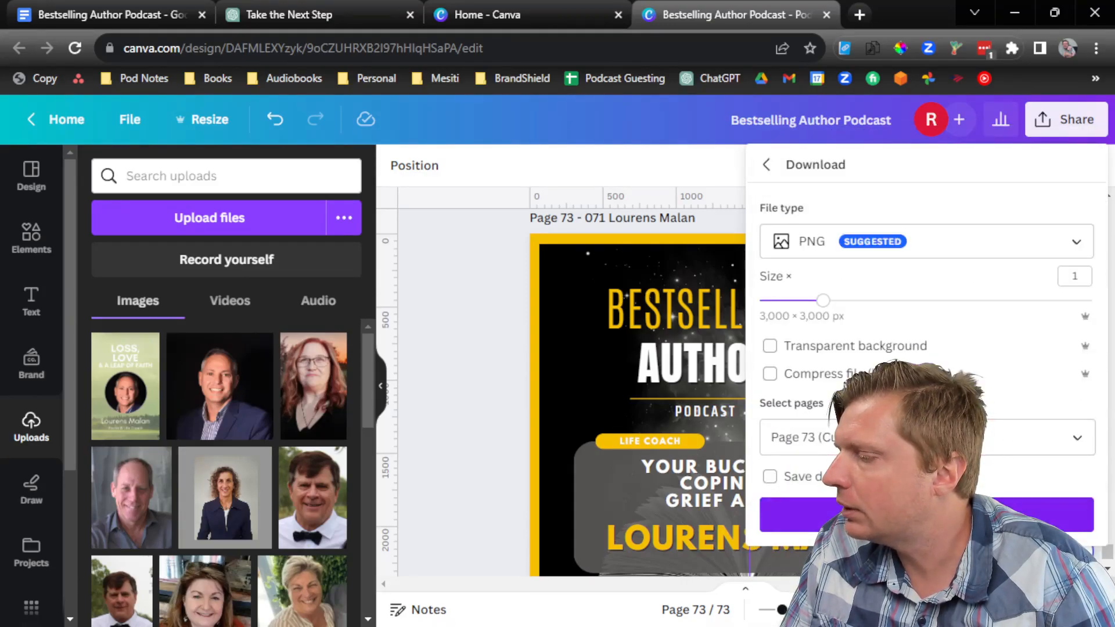
click(1048, 515)
Step: Download page 73 again as a quality-50 JPG
click(1067, 119)
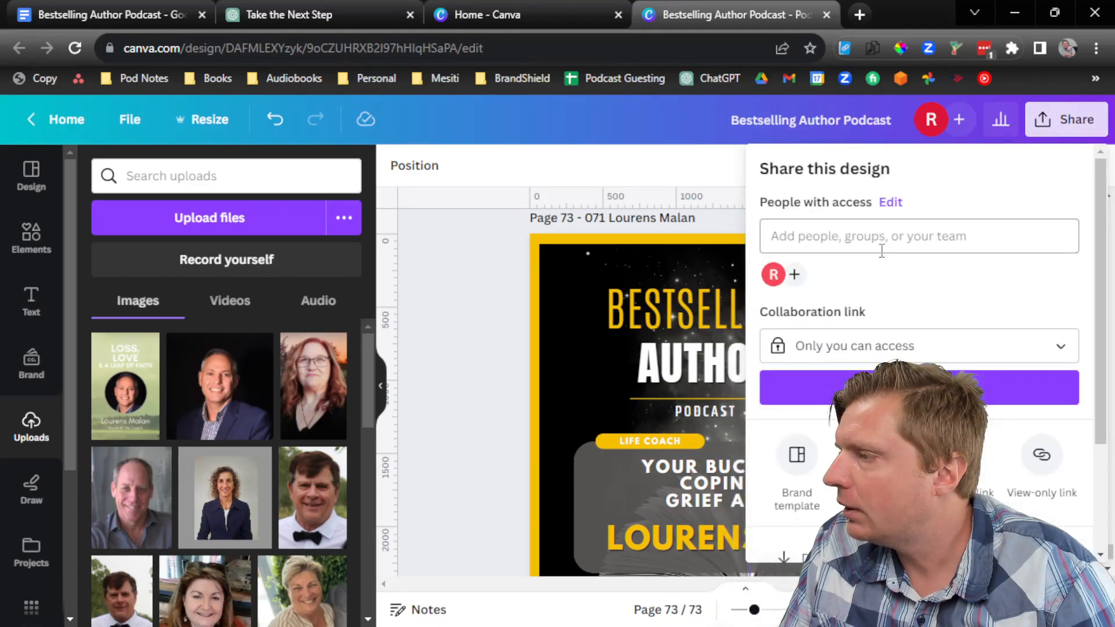
scroll(917, 349, down, 2)
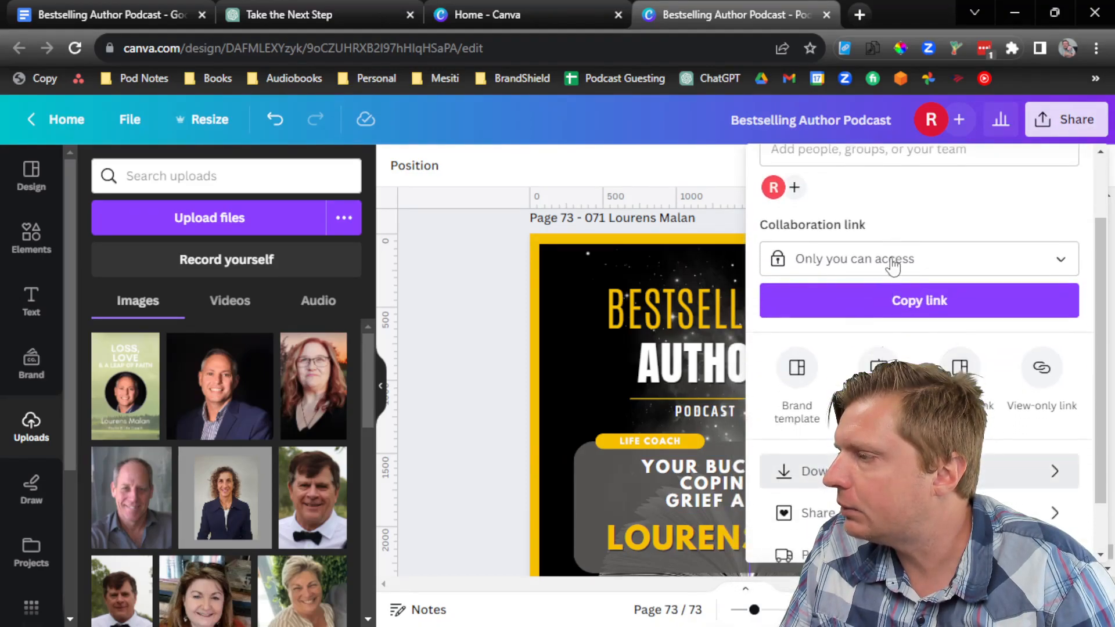
click(871, 471)
click(880, 250)
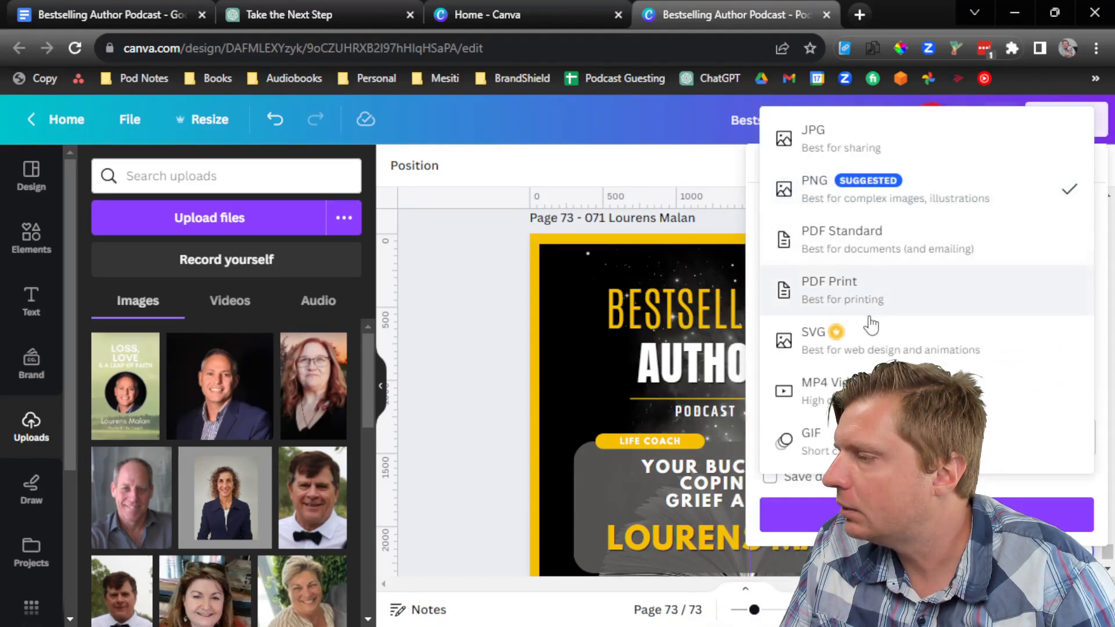
click(842, 153)
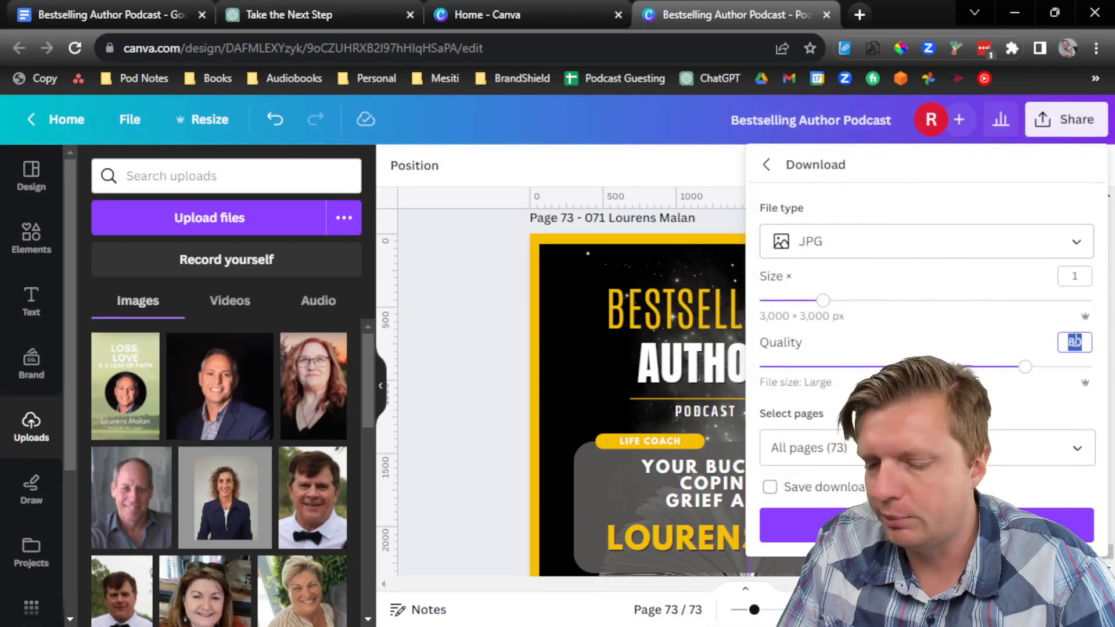
click(1045, 437)
click(1063, 168)
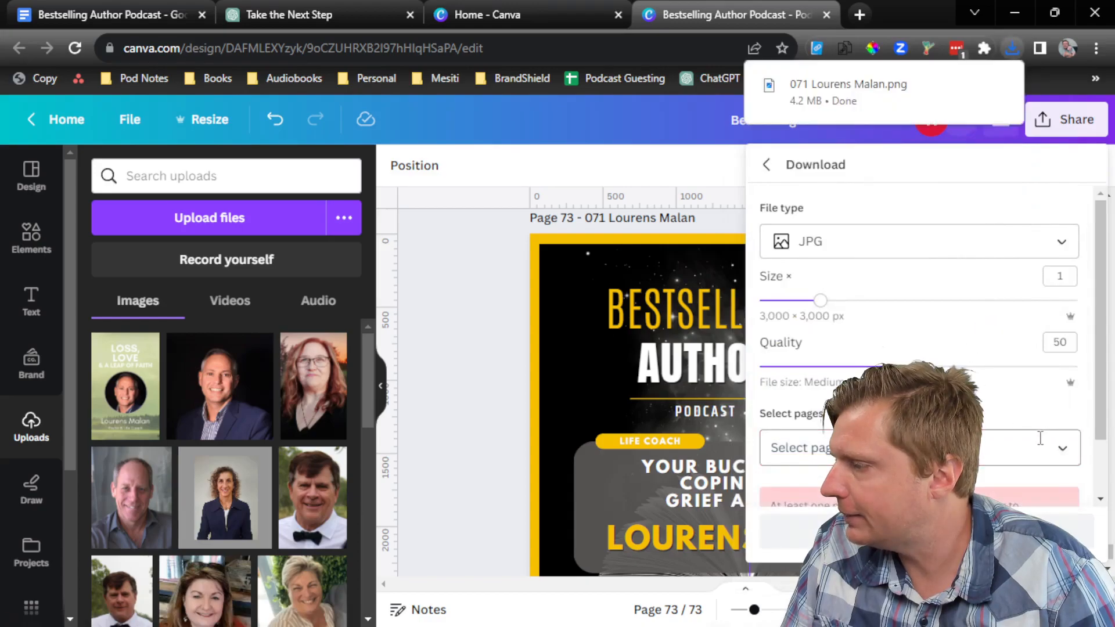
click(1050, 459)
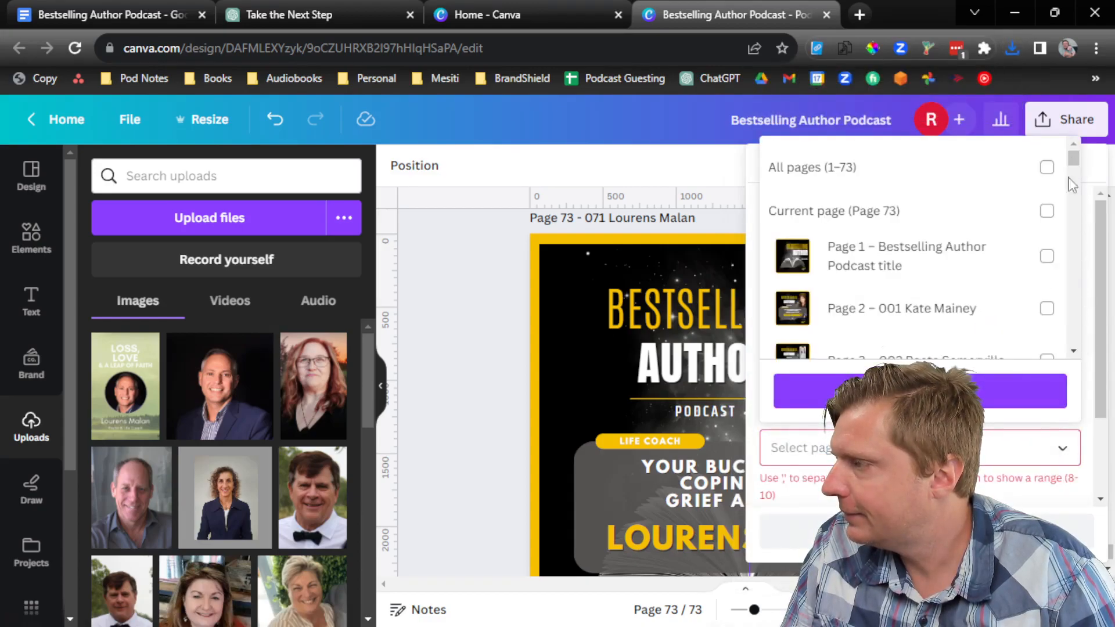
drag(1072, 164, 1057, 360)
click(1048, 327)
click(990, 390)
click(988, 526)
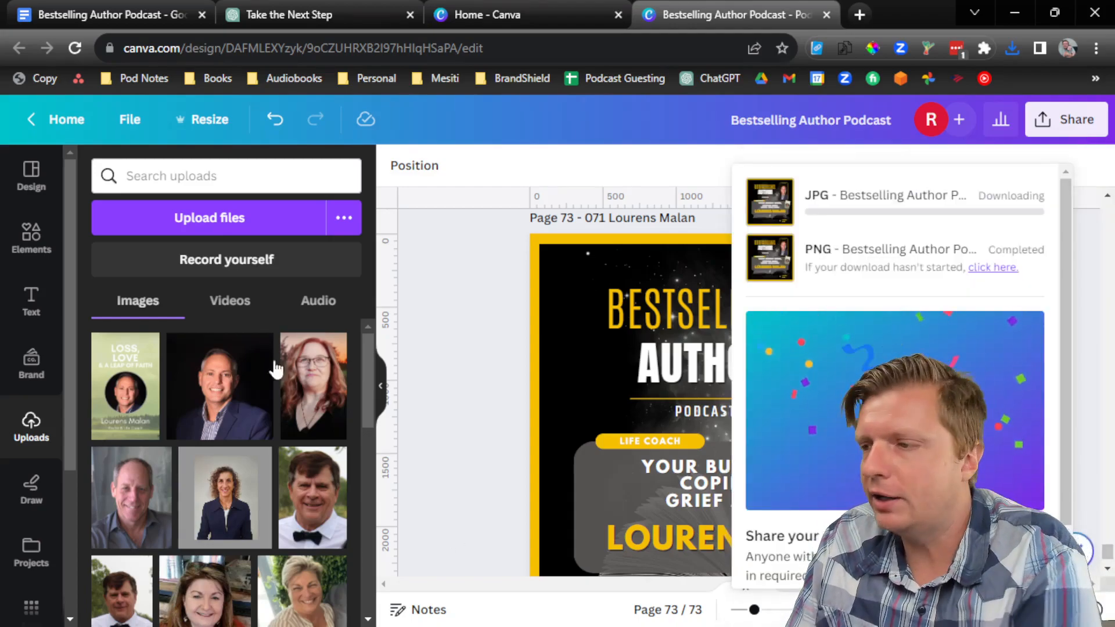
click(464, 298)
scroll(786, 398, down, 2)
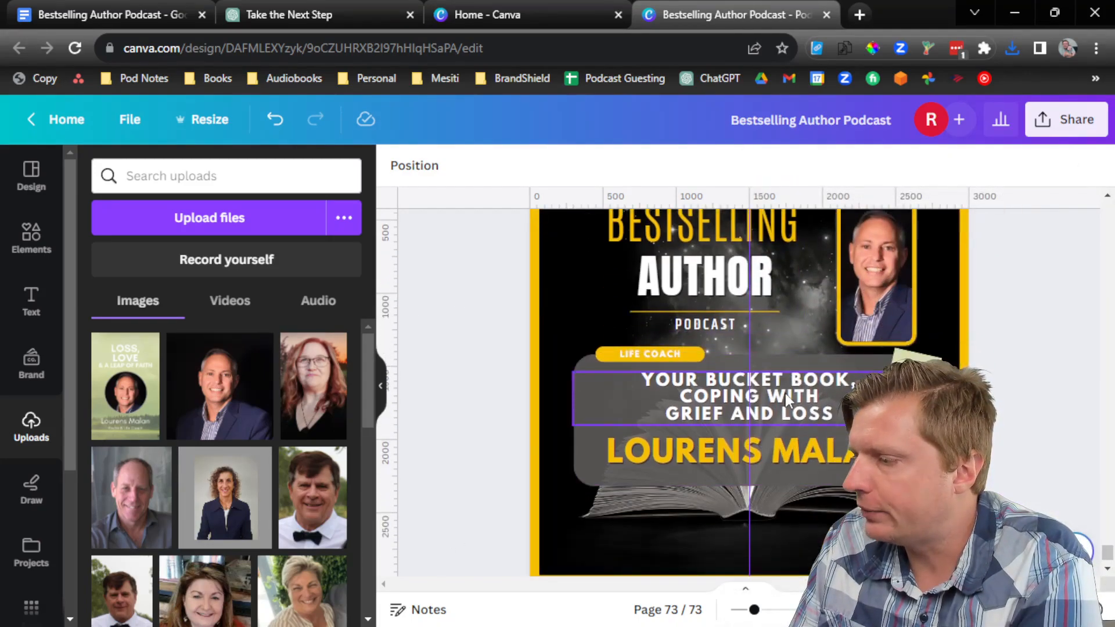
Step: Delete the outdated 071 PNG from Downloads and select the new title wording in the notes document
key(alt+Tab)
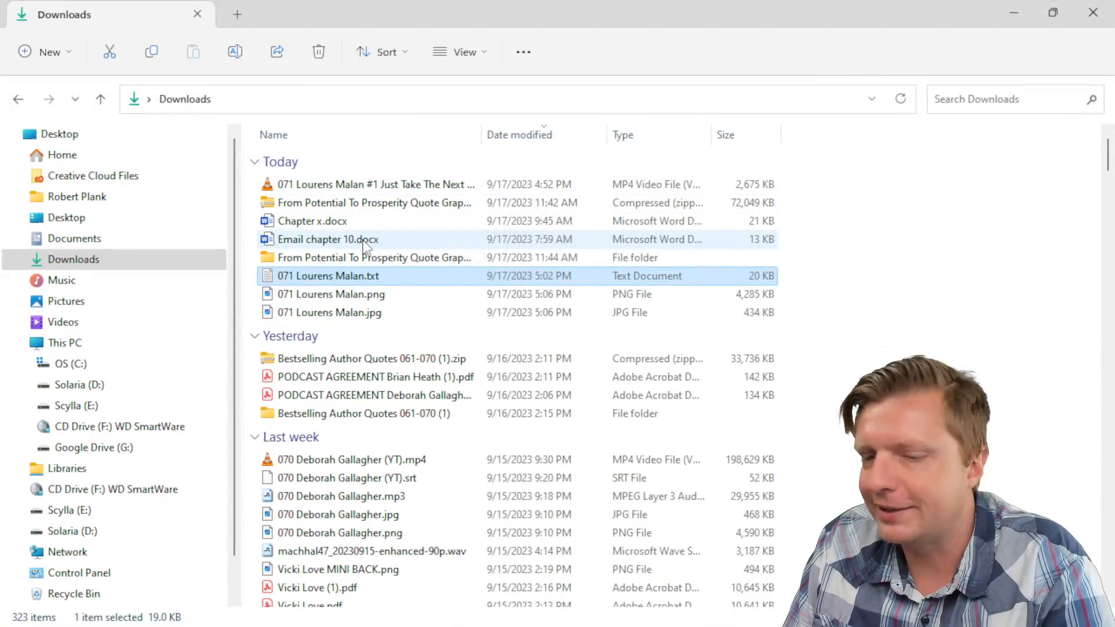
click(388, 197)
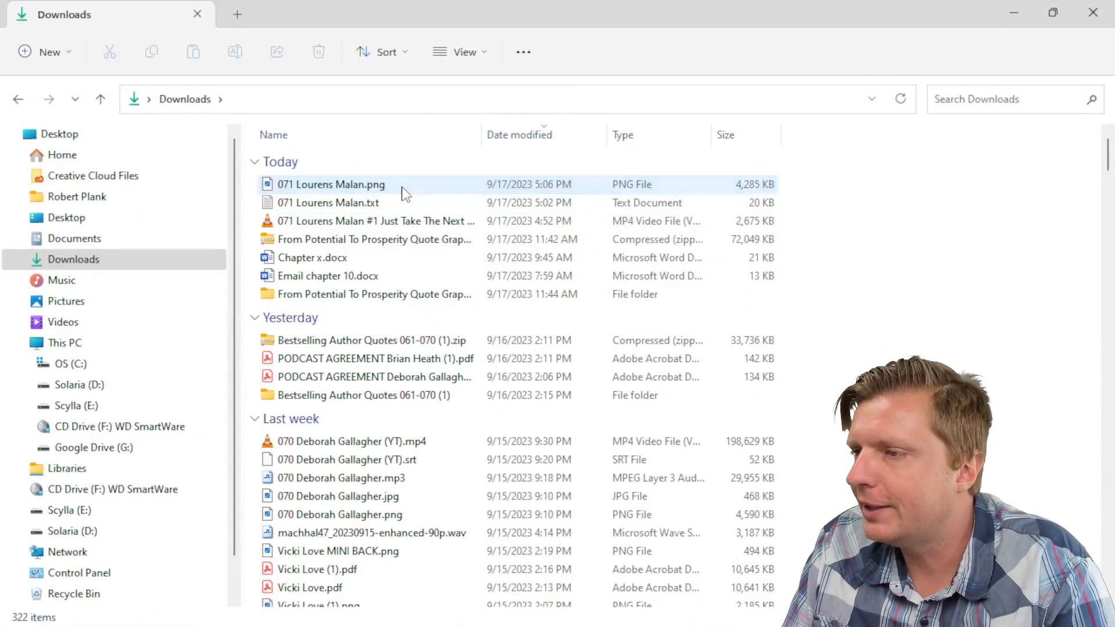
key(Delete)
key(alt+Tab)
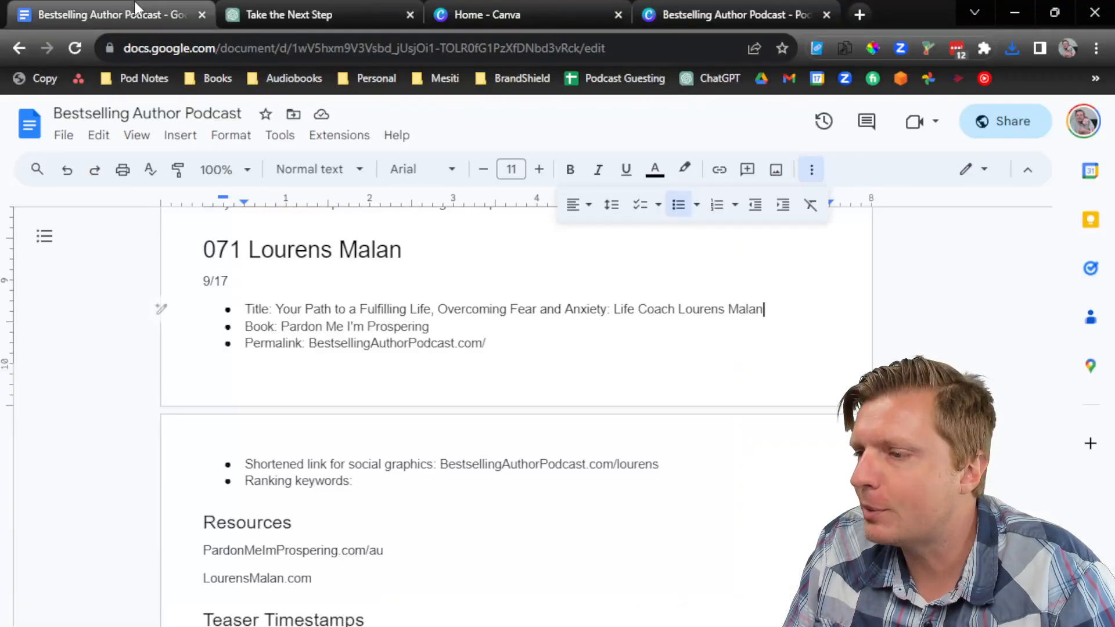
drag(599, 312, 271, 311)
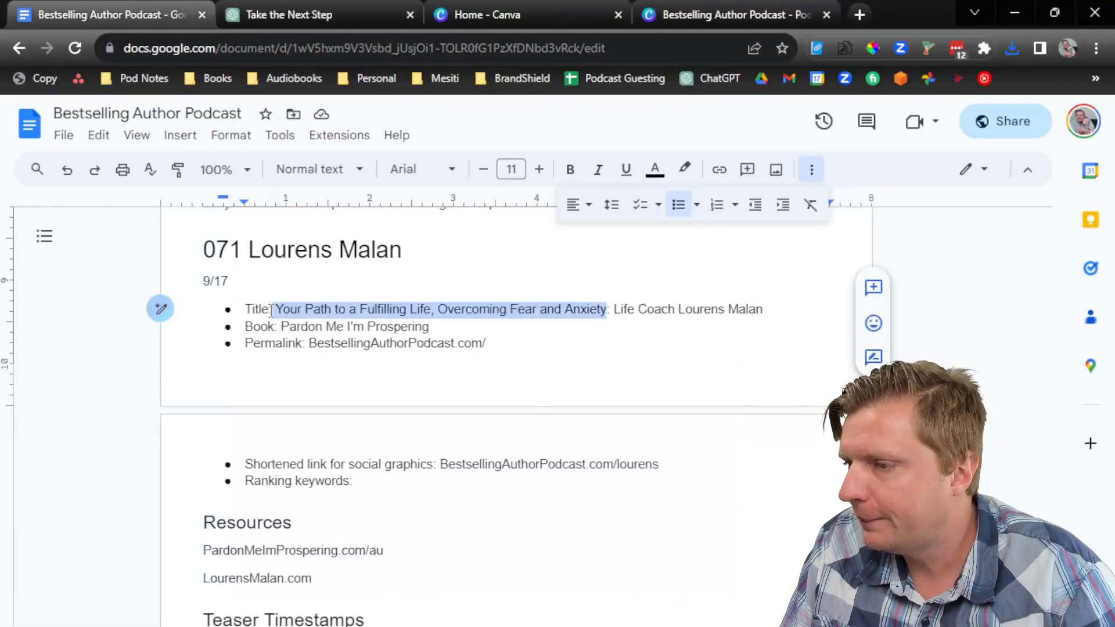
click(709, 8)
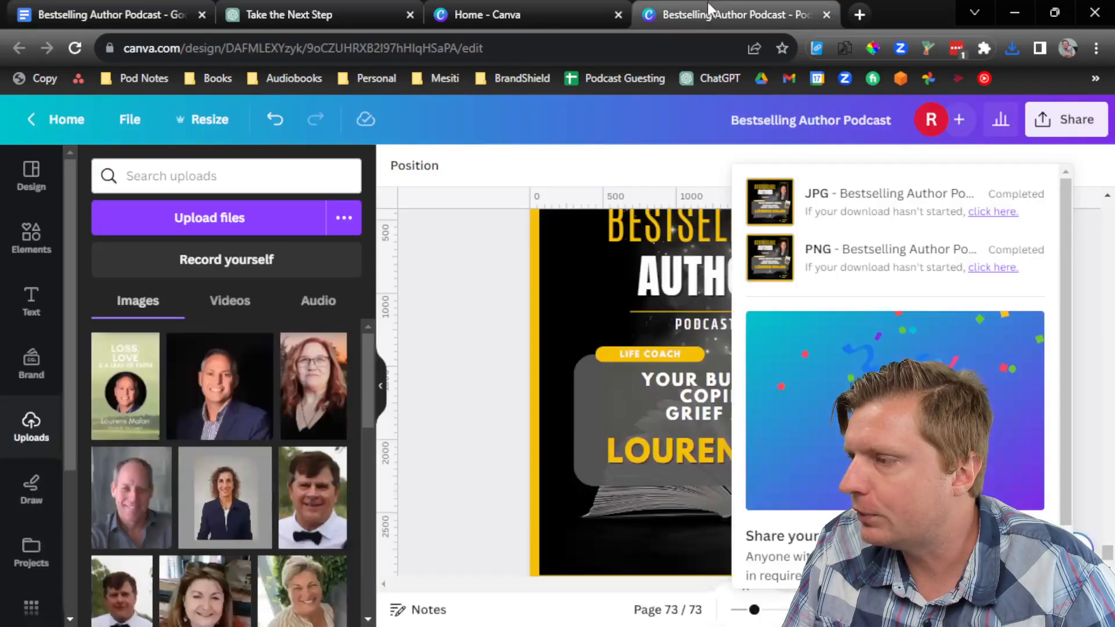
Step: Replace the cover's book title text with the copied episode title, pasted as plain text
click(503, 388)
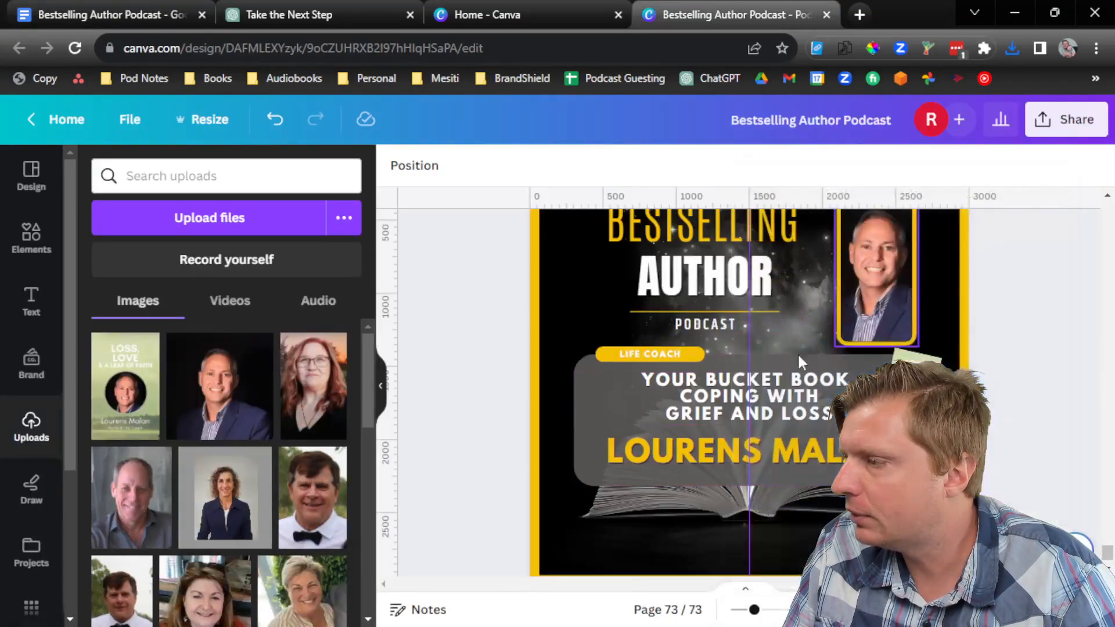
double_click(699, 402)
right_click(696, 403)
click(680, 402)
key(ctrl+a)
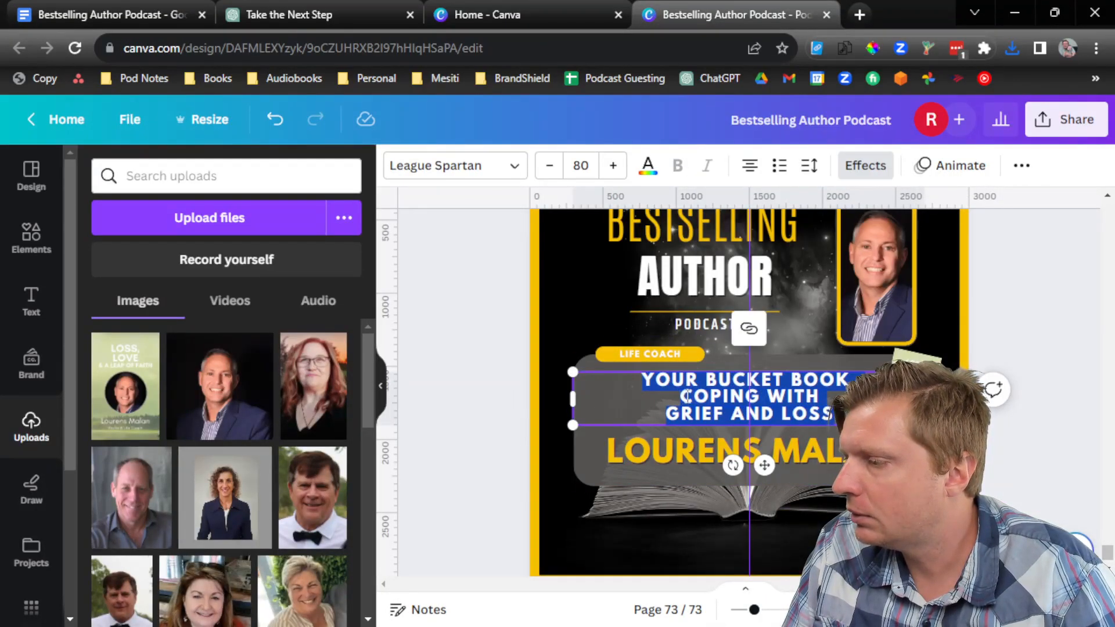
right_click(686, 397)
click(528, 187)
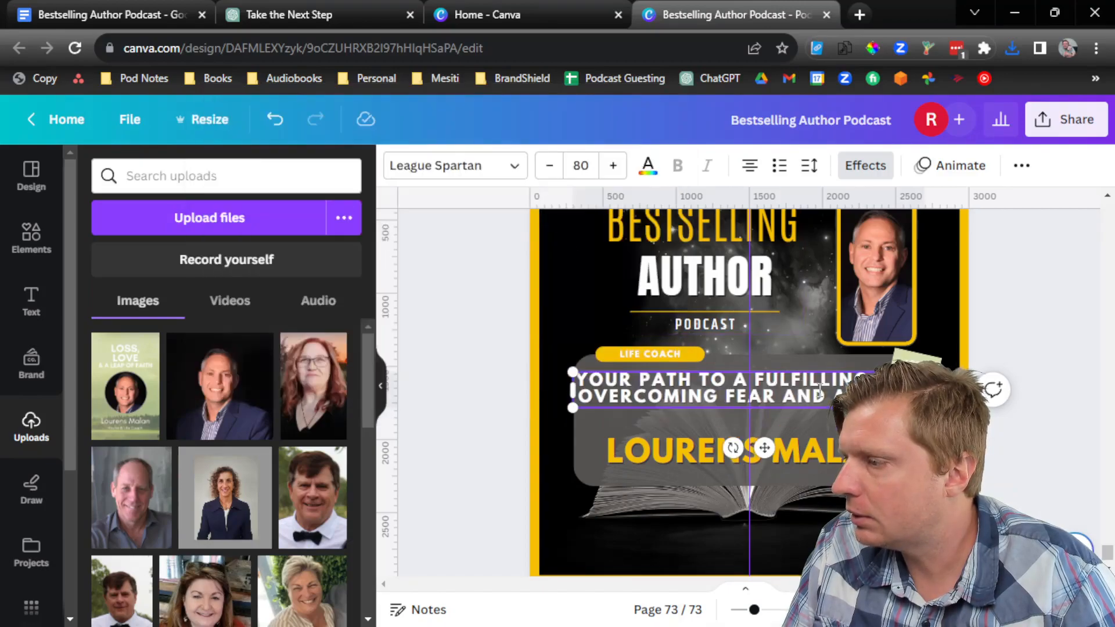
Step: Split the title into lines at FULFILLING and OVERCOMING FEAR AND ANXIETY, and nudge the guest name lower
click(759, 378)
key(BackSpace)
key(Return)
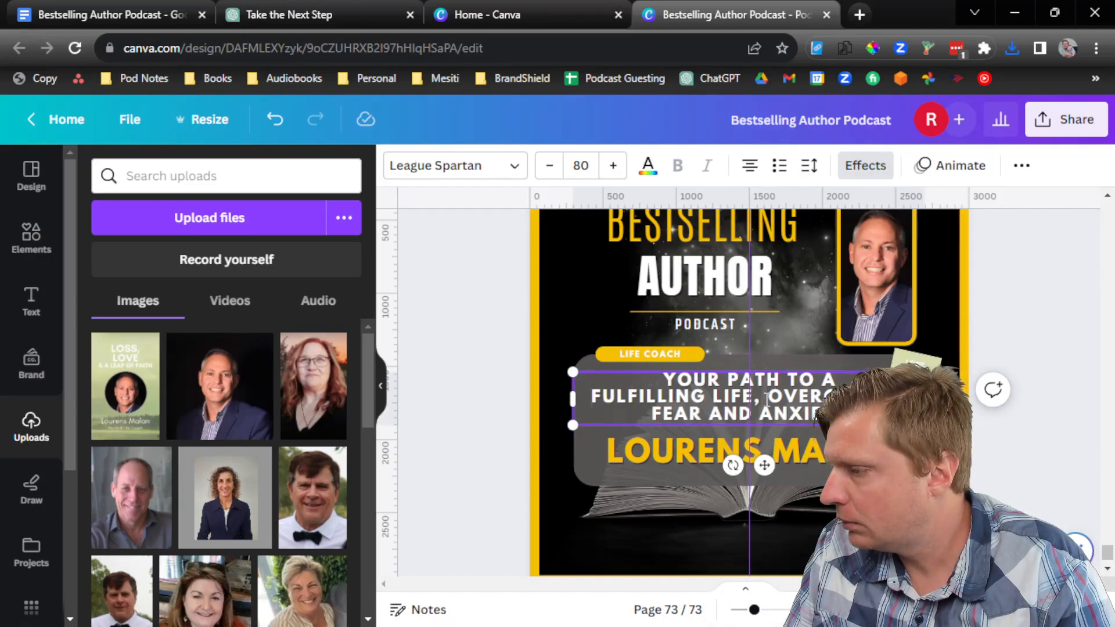
key(BackSpace)
key(BackSpace)
key(Return)
key(Return)
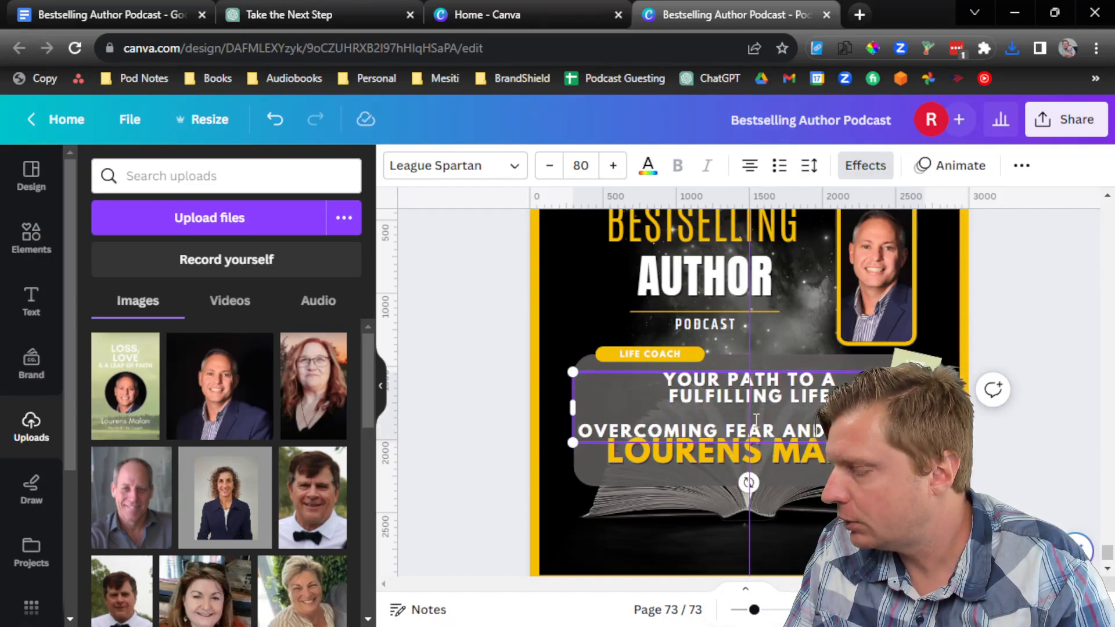
click(1049, 478)
drag(859, 453, 860, 467)
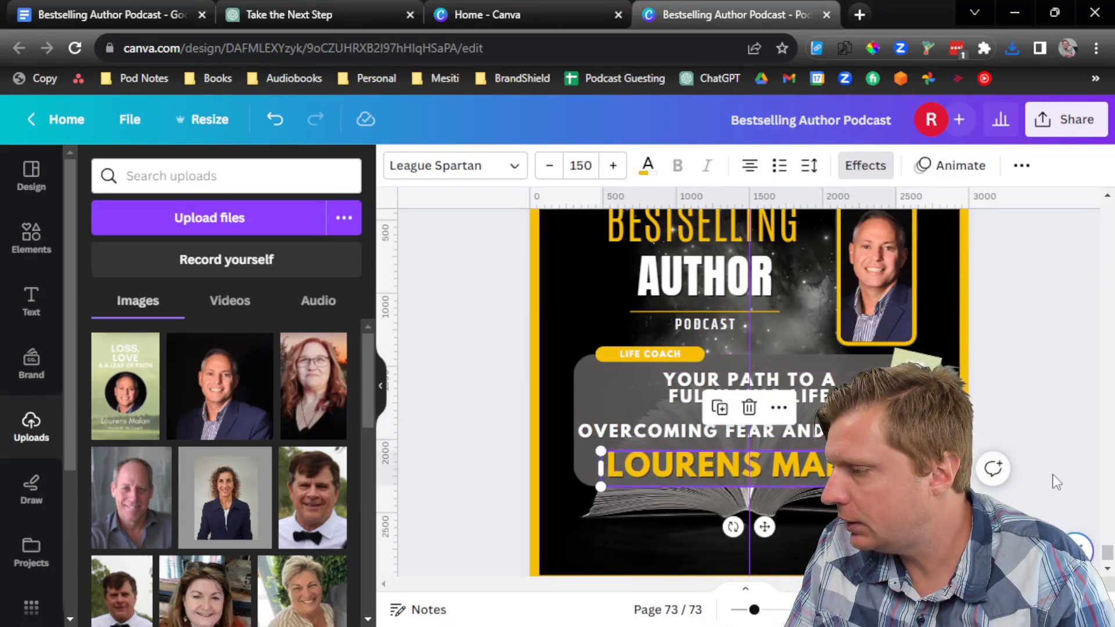
click(1055, 480)
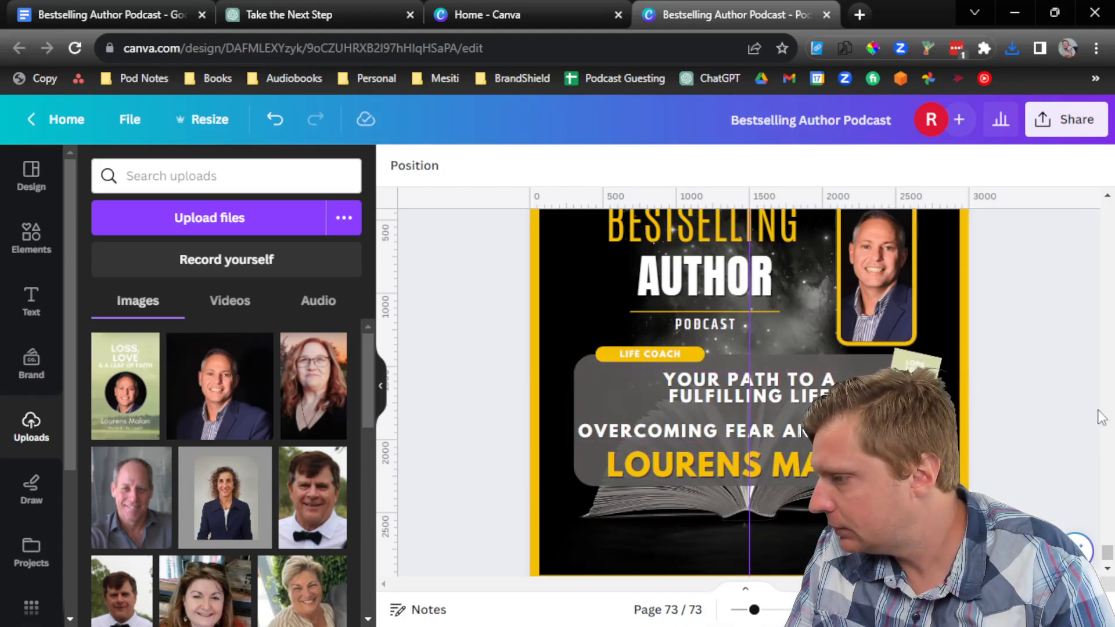
Step: Download the retitled page 73 cover as a PNG
click(1046, 129)
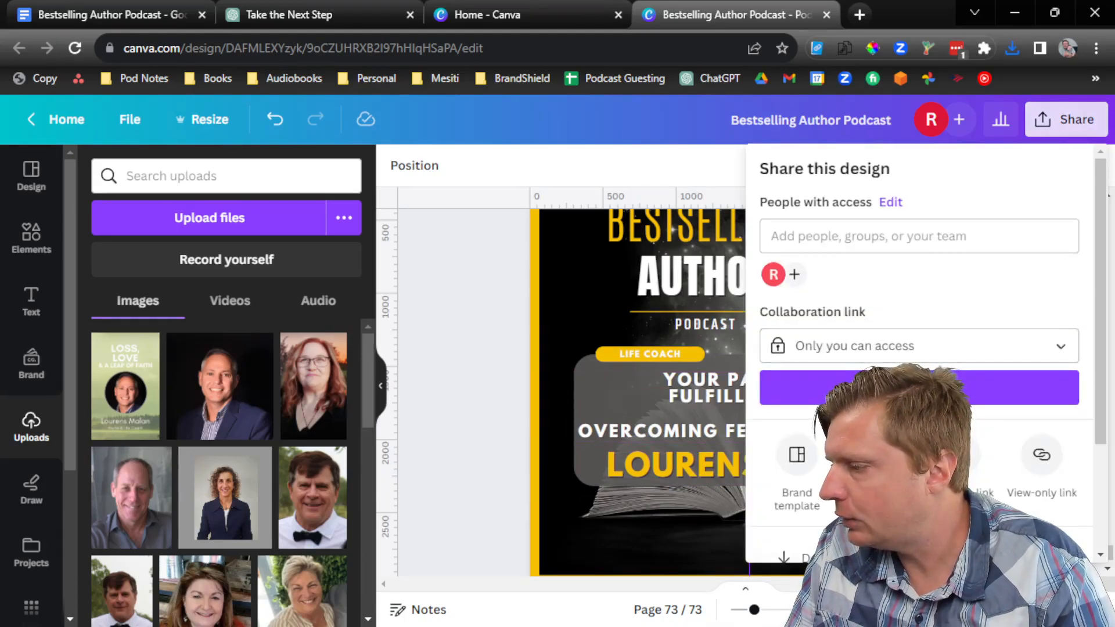
scroll(918, 349, down, 2)
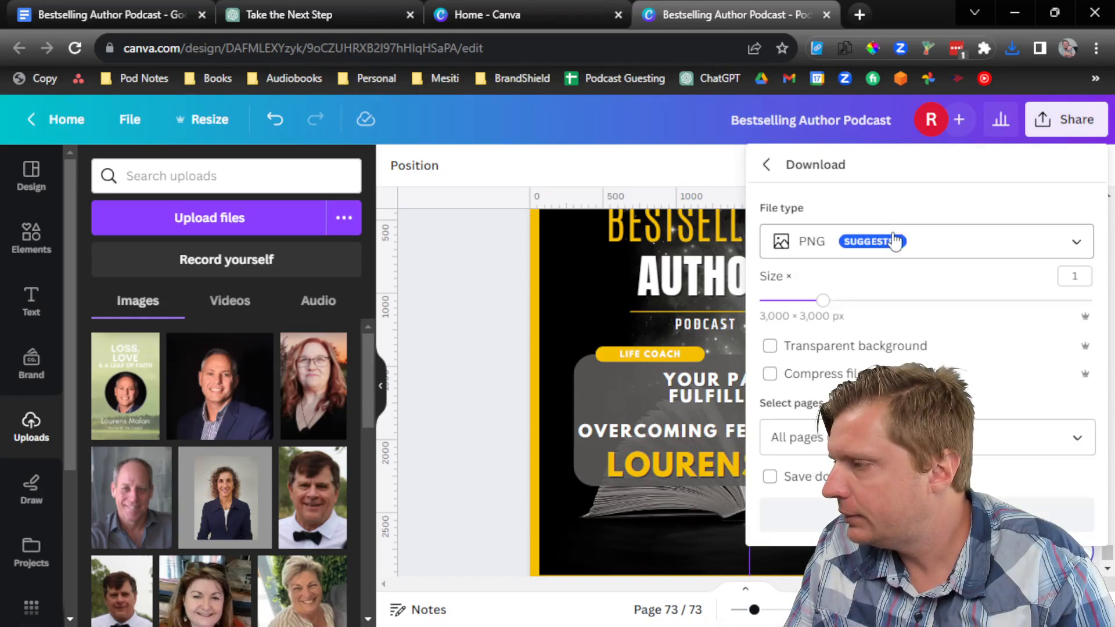
click(1061, 443)
click(1079, 440)
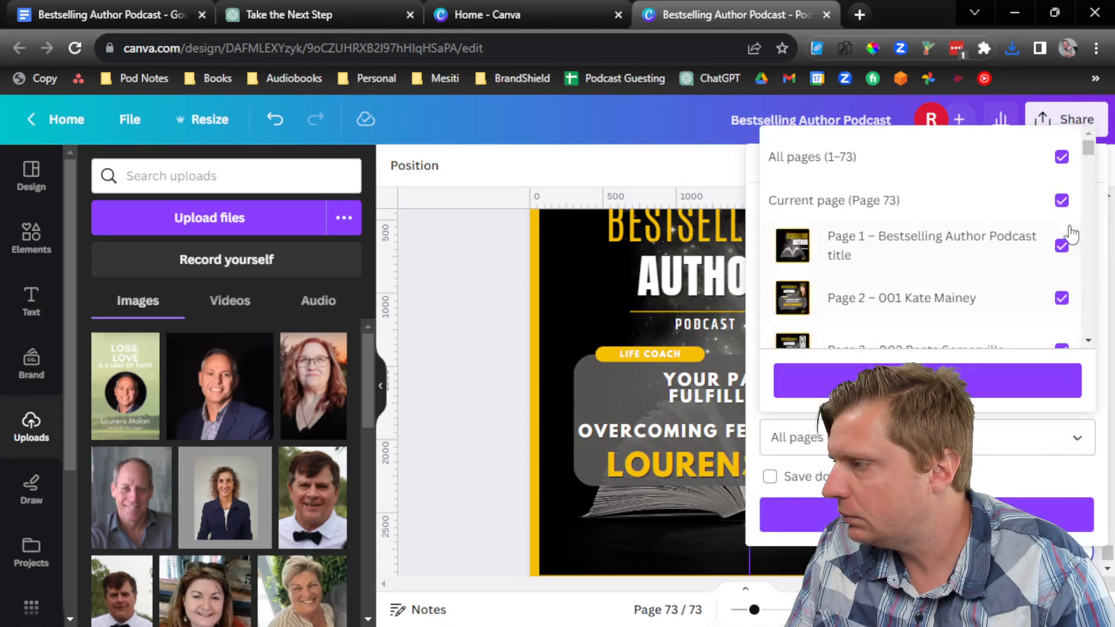
click(1064, 154)
drag(1074, 150, 1074, 325)
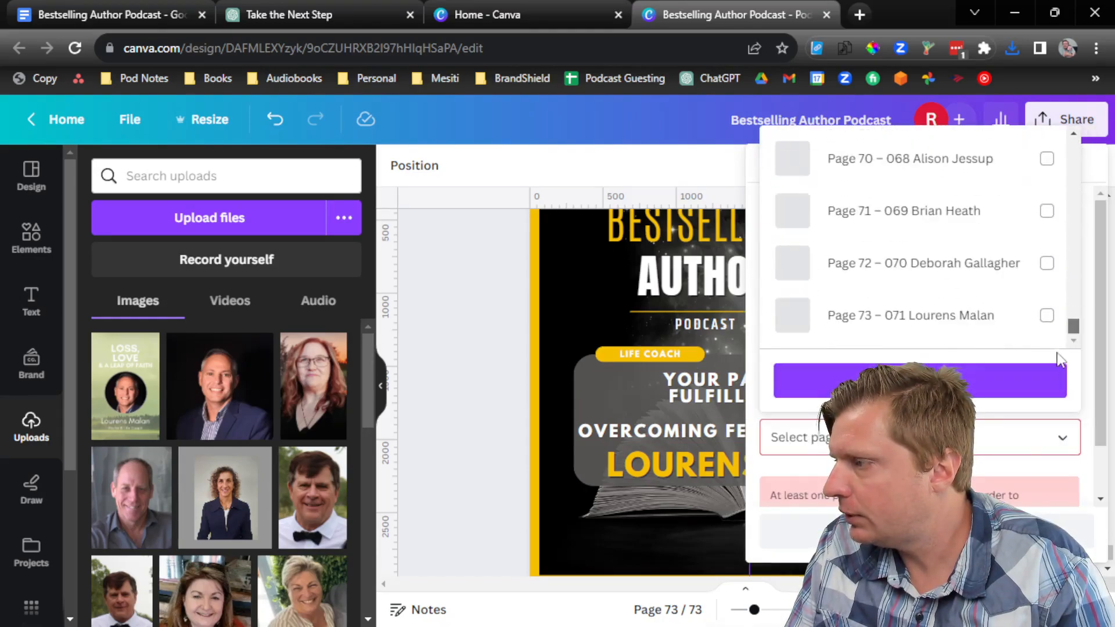
click(1047, 317)
click(1013, 383)
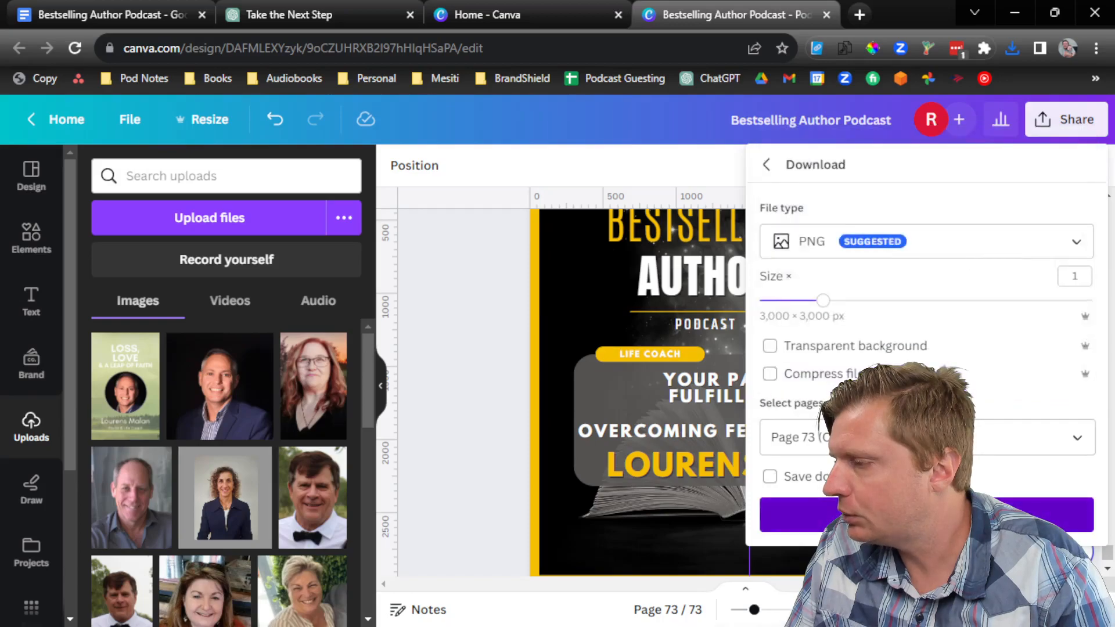
click(952, 515)
Step: Download page 73 as a JPG too, then switch to the Descript episode project
click(1058, 119)
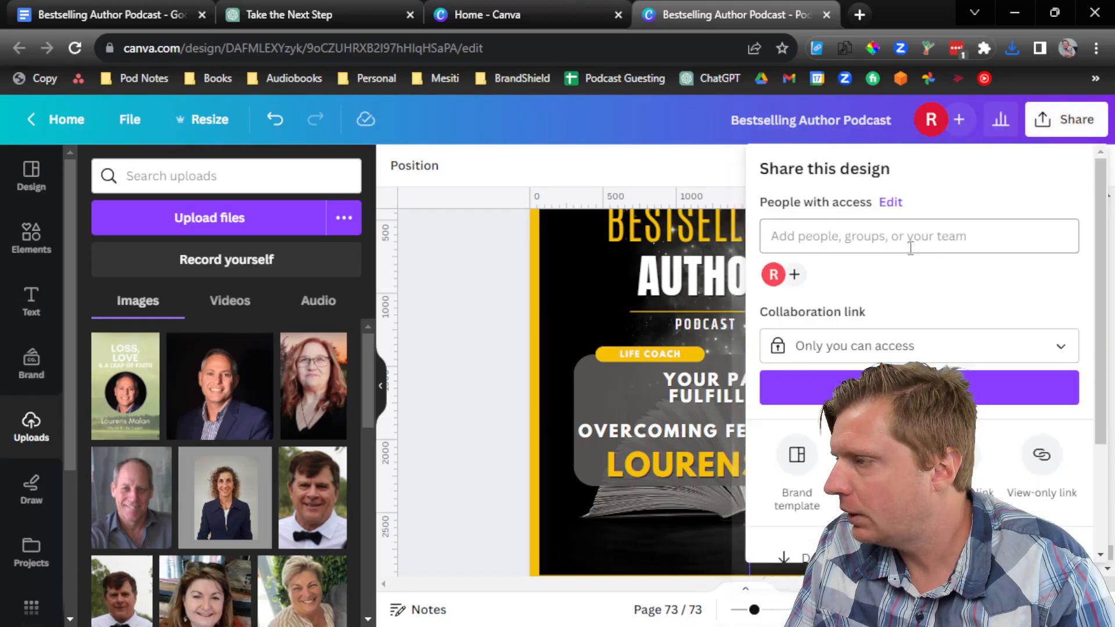
scroll(918, 465, down, 1)
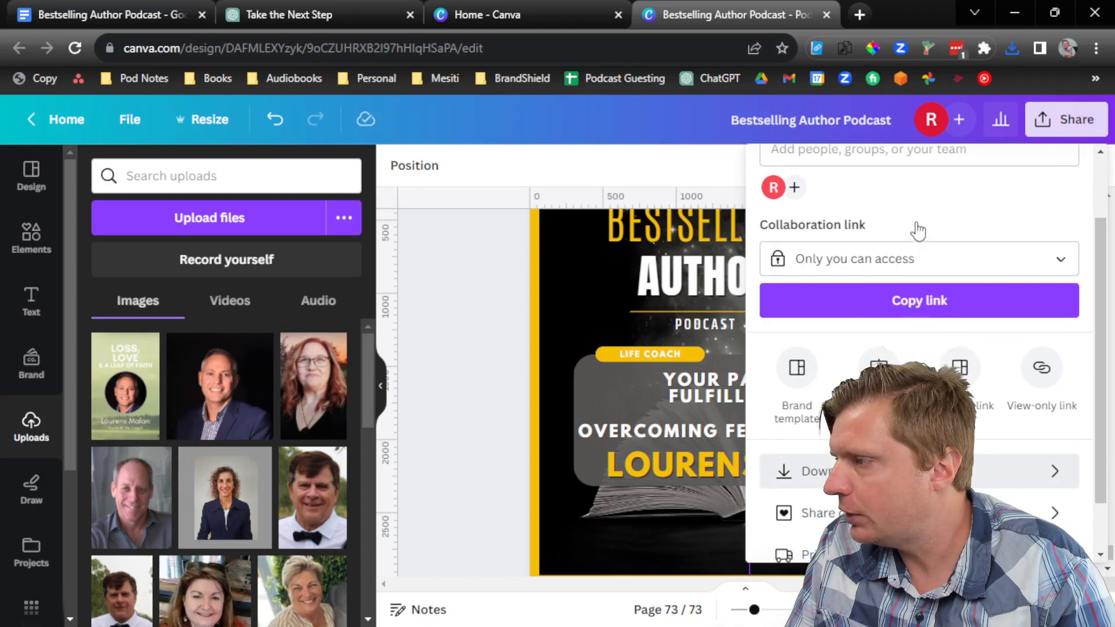
click(905, 244)
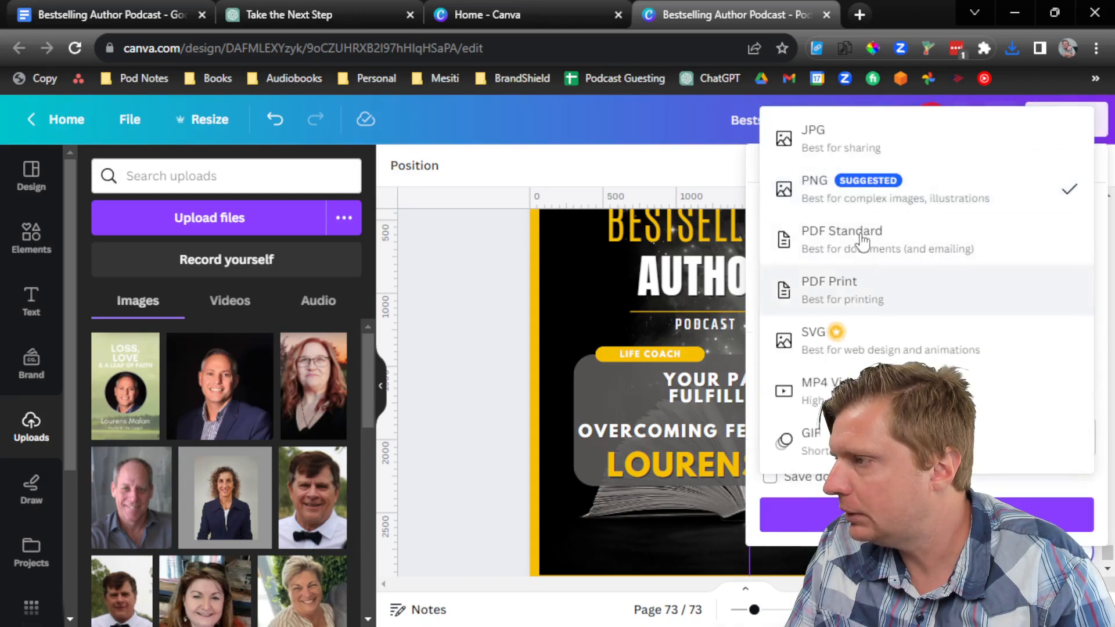
click(853, 161)
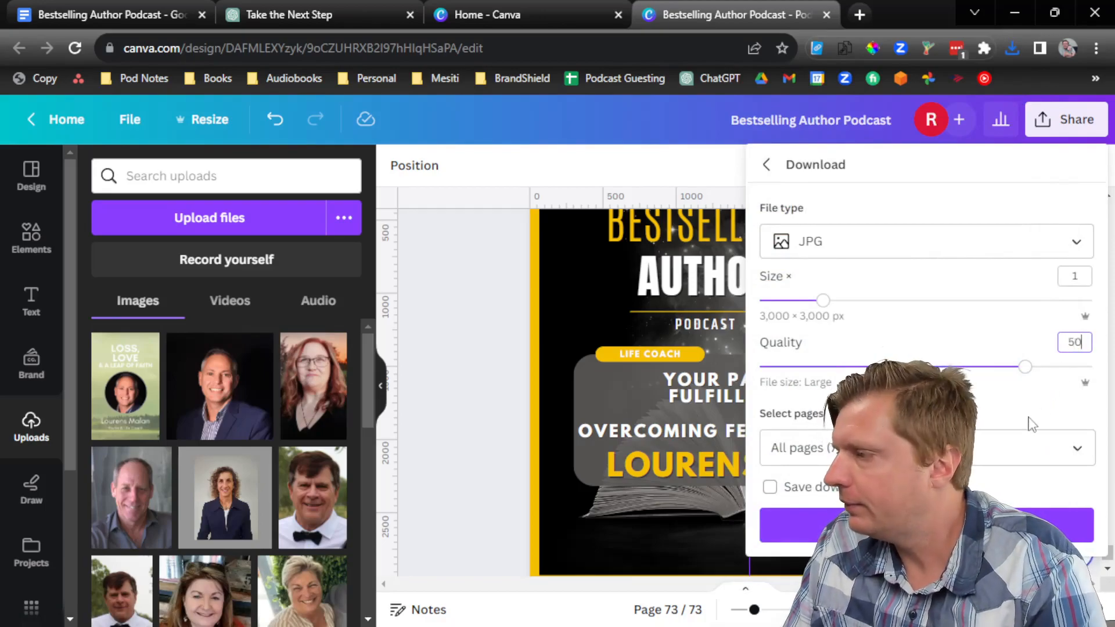
click(1028, 438)
click(1063, 167)
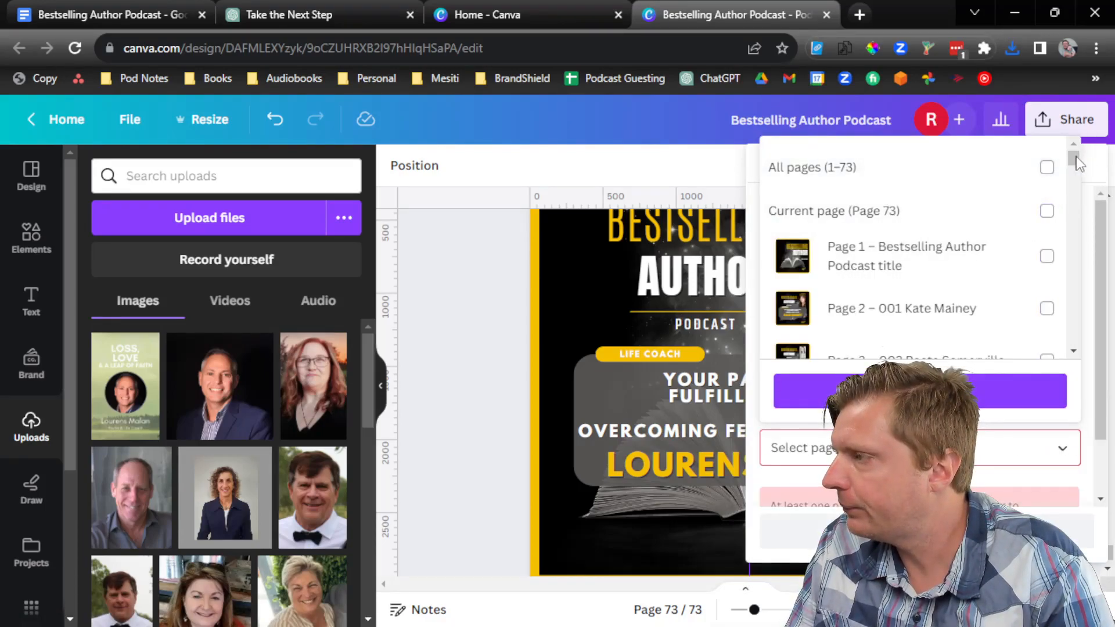
drag(1075, 154, 1067, 367)
click(1047, 326)
click(1015, 391)
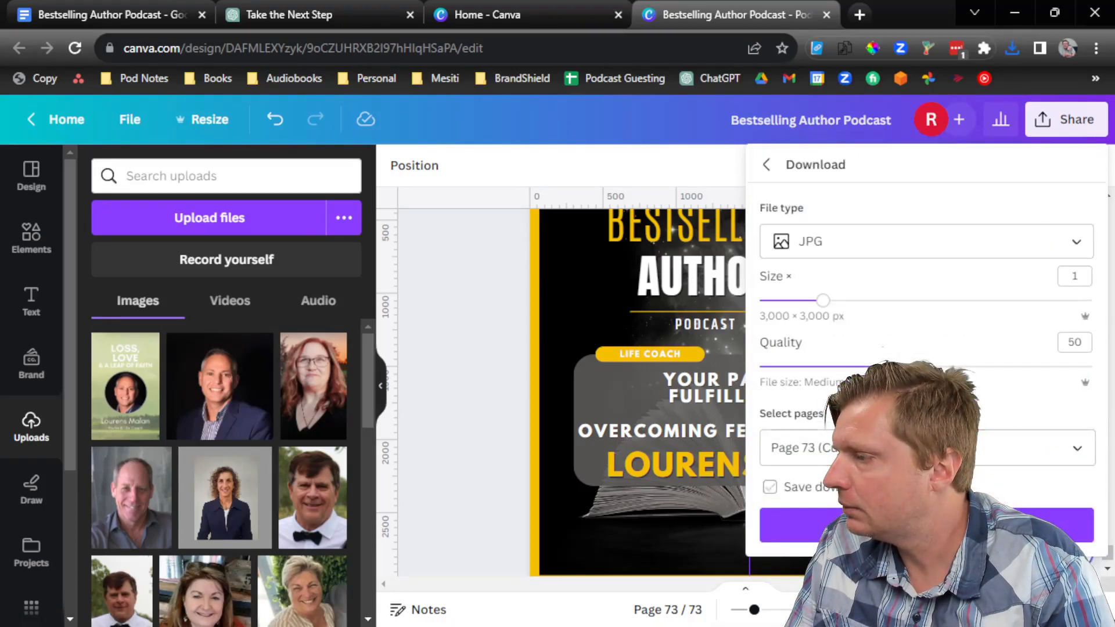
click(988, 526)
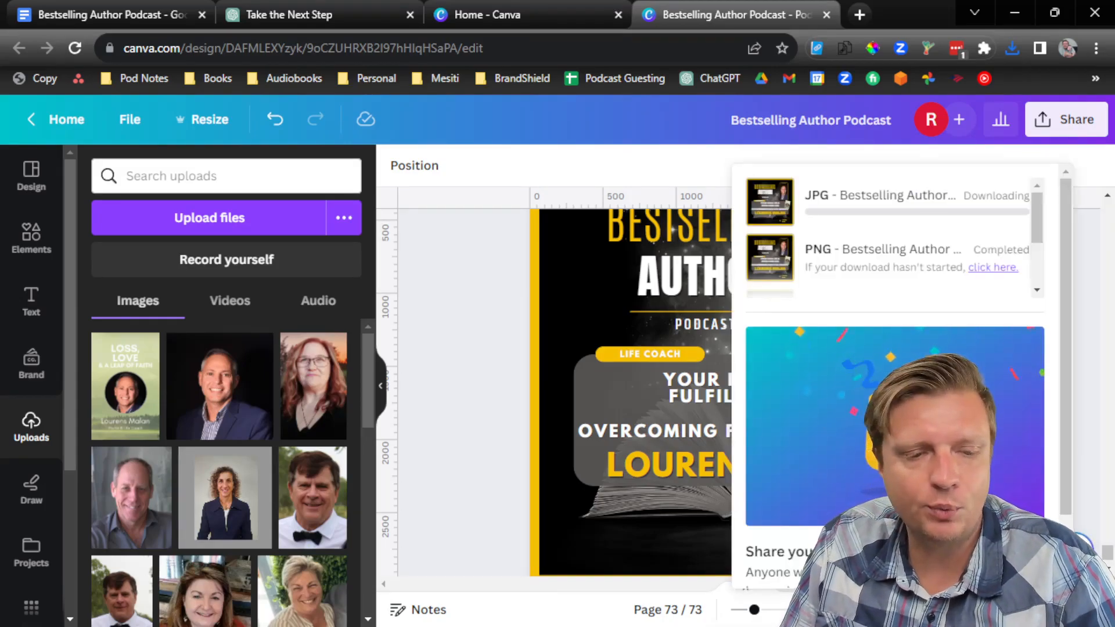
key(alt+Tab)
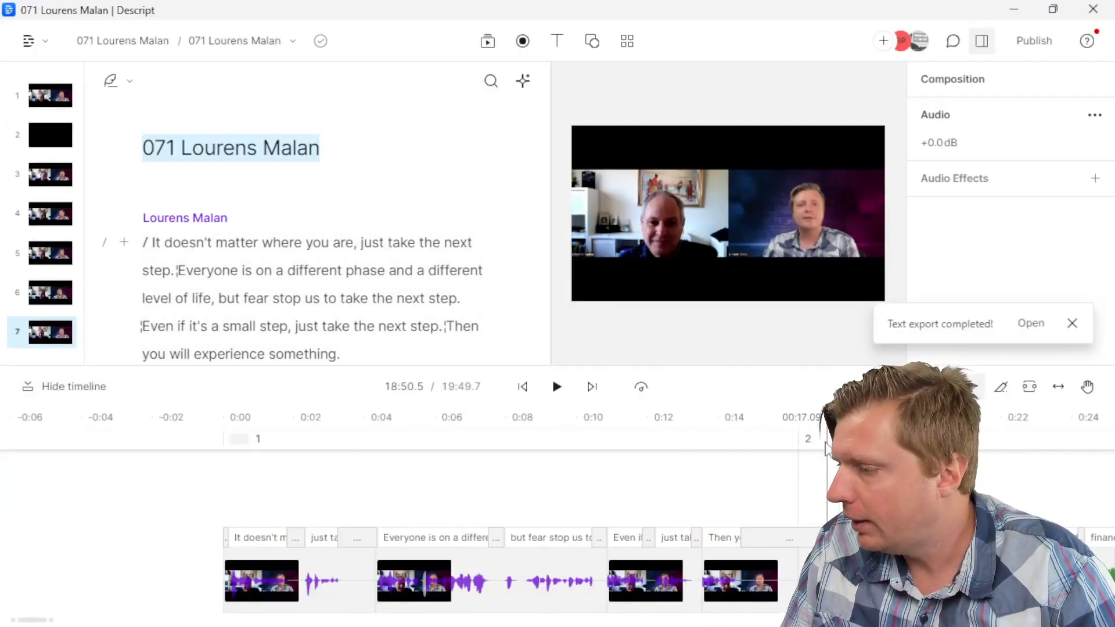
click(812, 437)
click(262, 242)
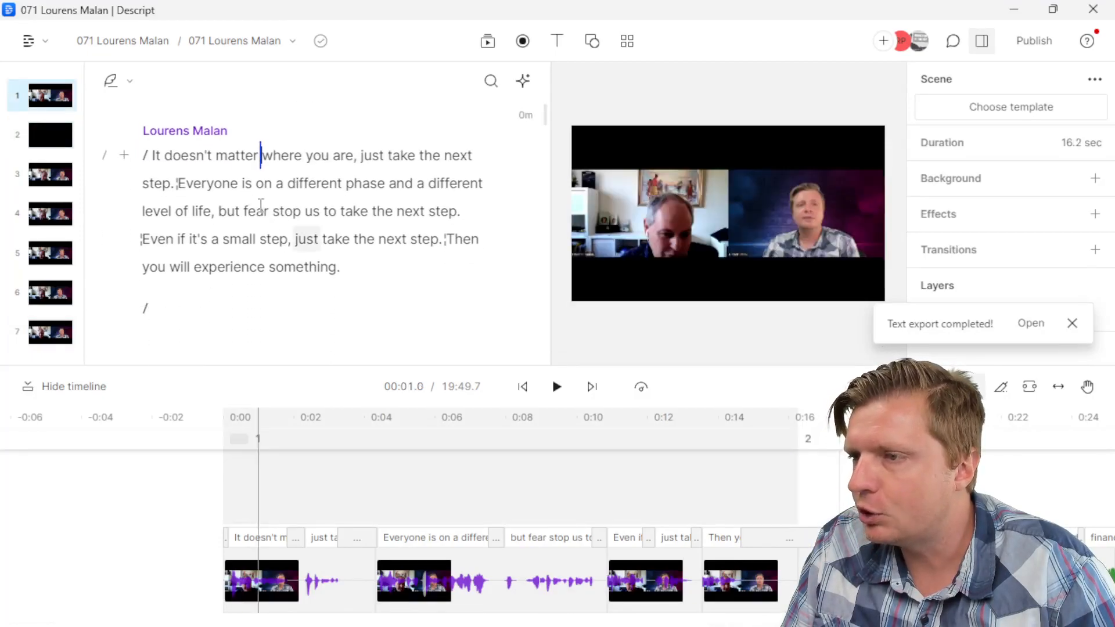
click(197, 303)
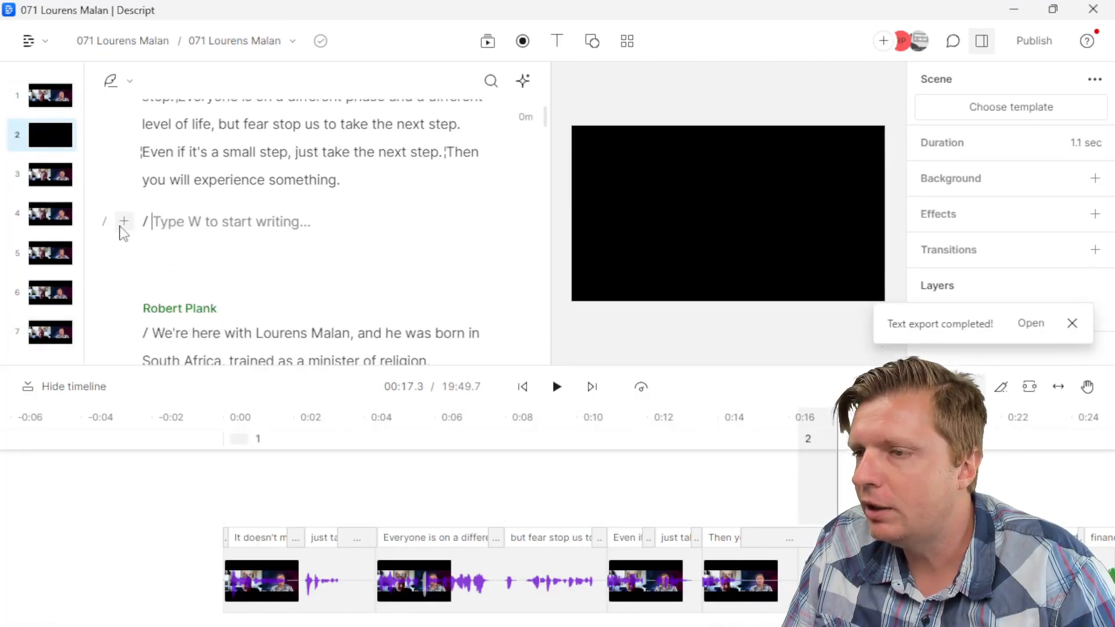
click(124, 222)
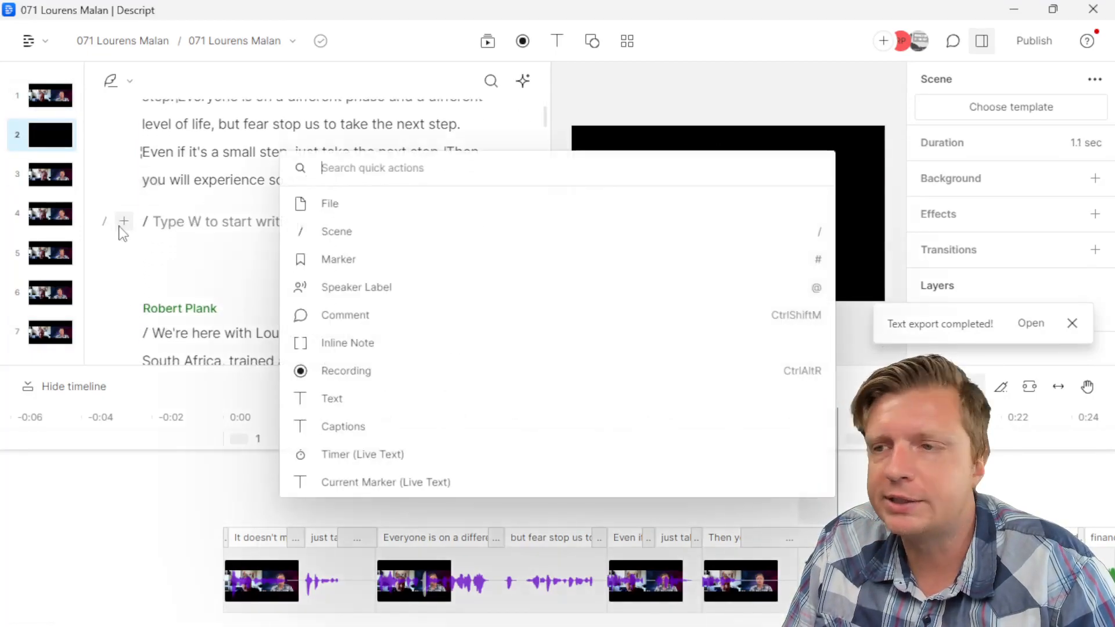
click(341, 210)
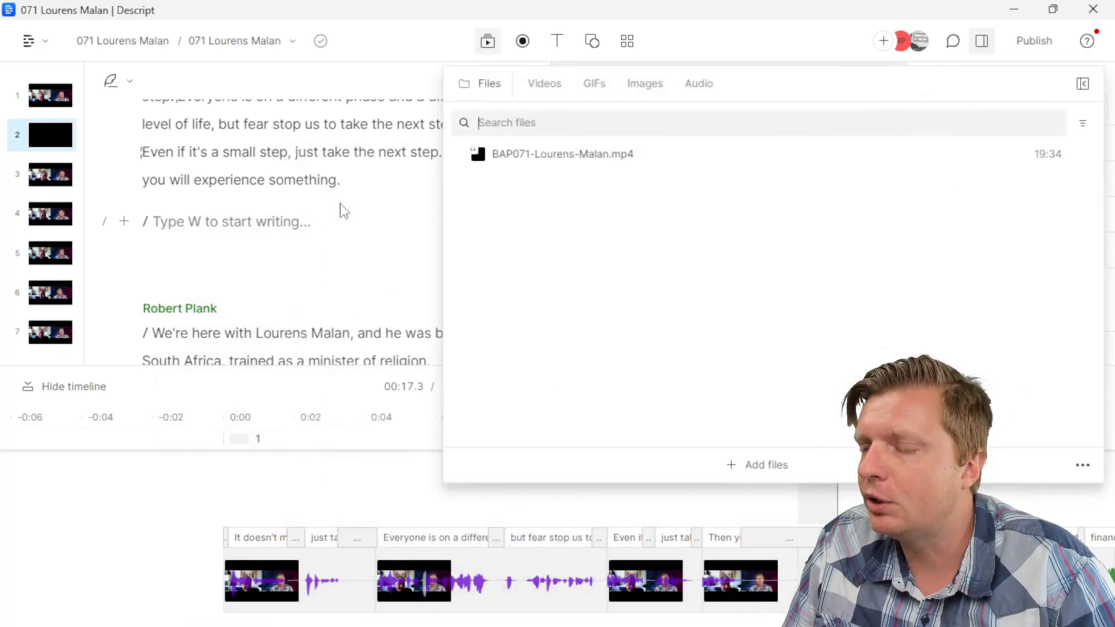
click(749, 466)
double_click(281, 187)
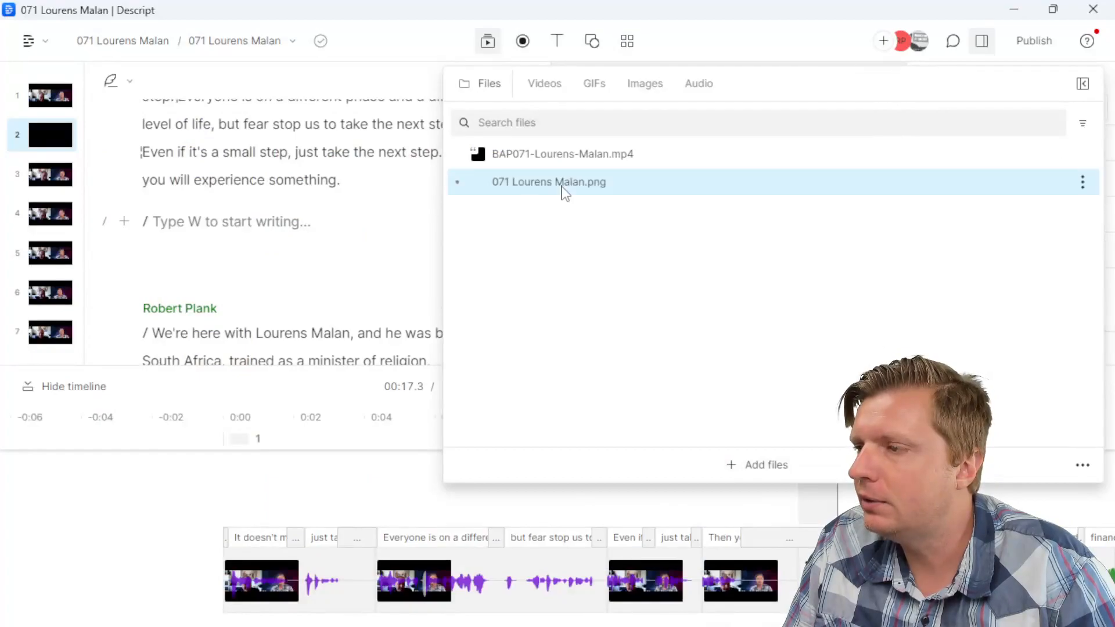
click(594, 183)
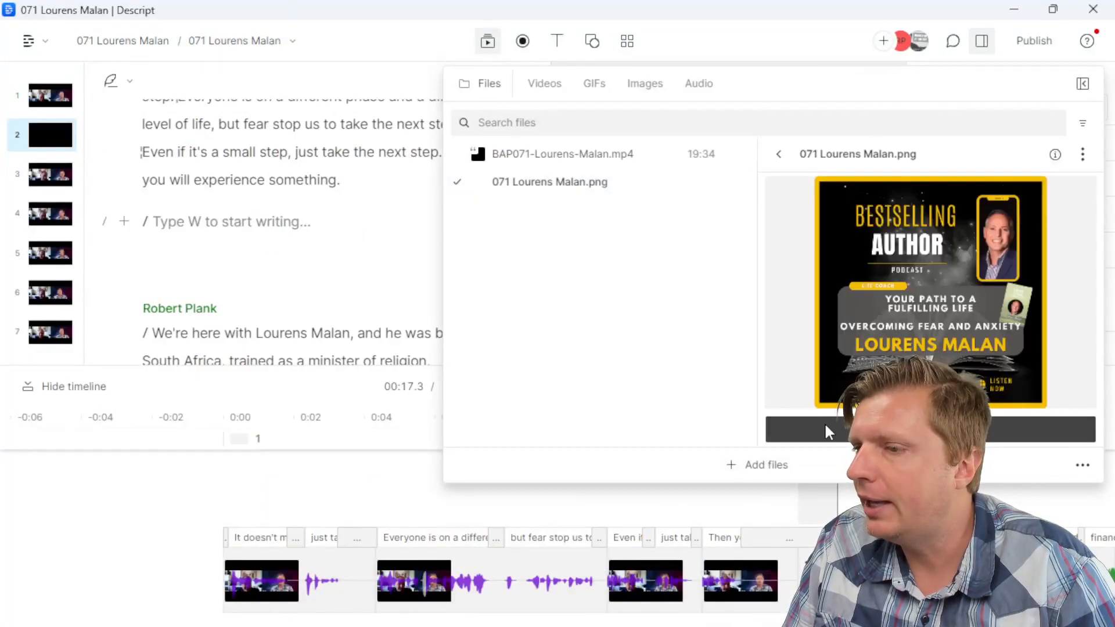
click(825, 428)
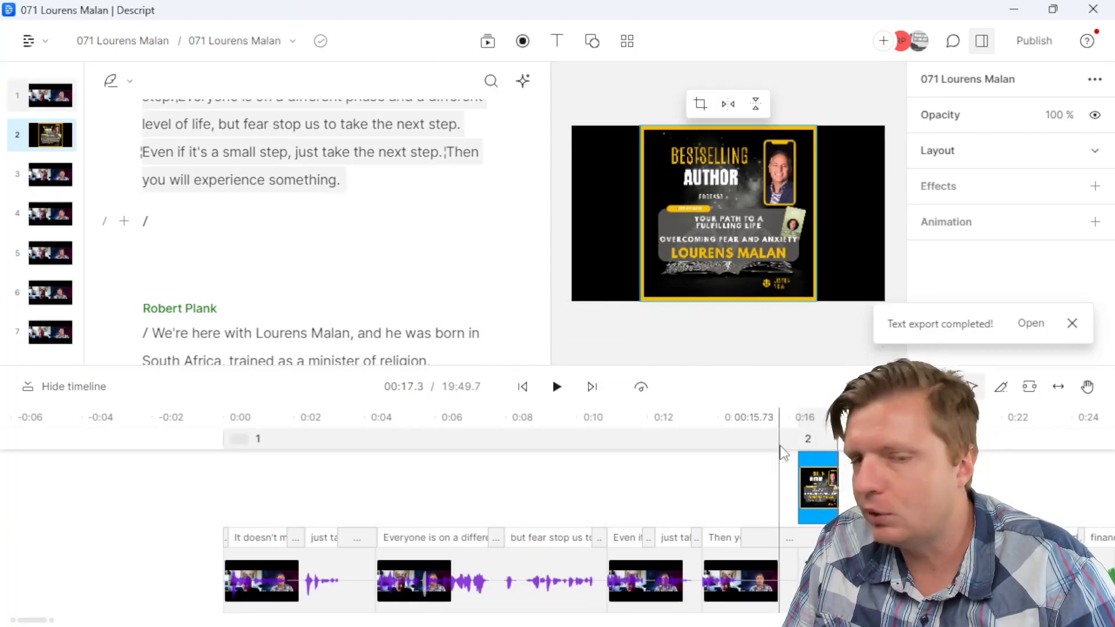
Step: Undo an accidental move of the cover clip and delete the empty line below scene 2's marker
drag(36, 621, 40, 621)
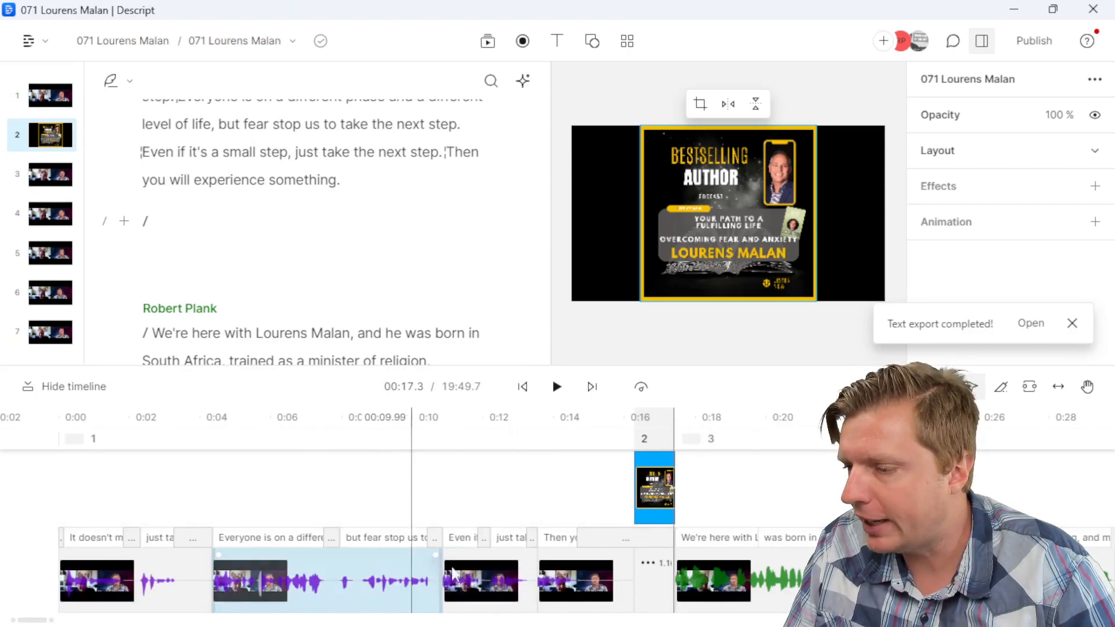
drag(656, 486, 656, 593)
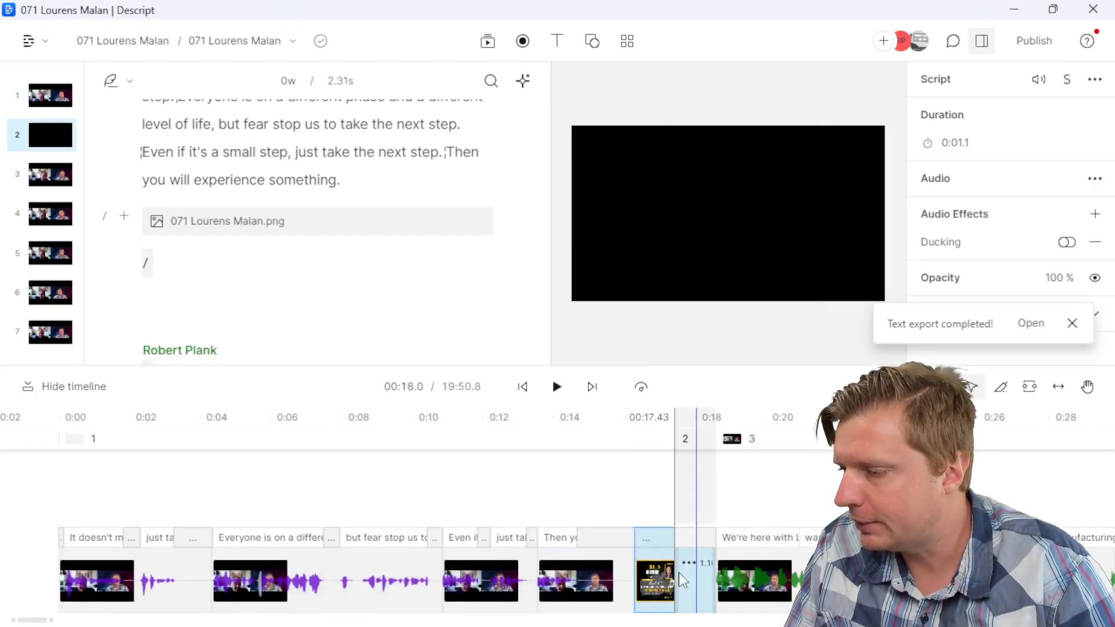
key(ctrl+z)
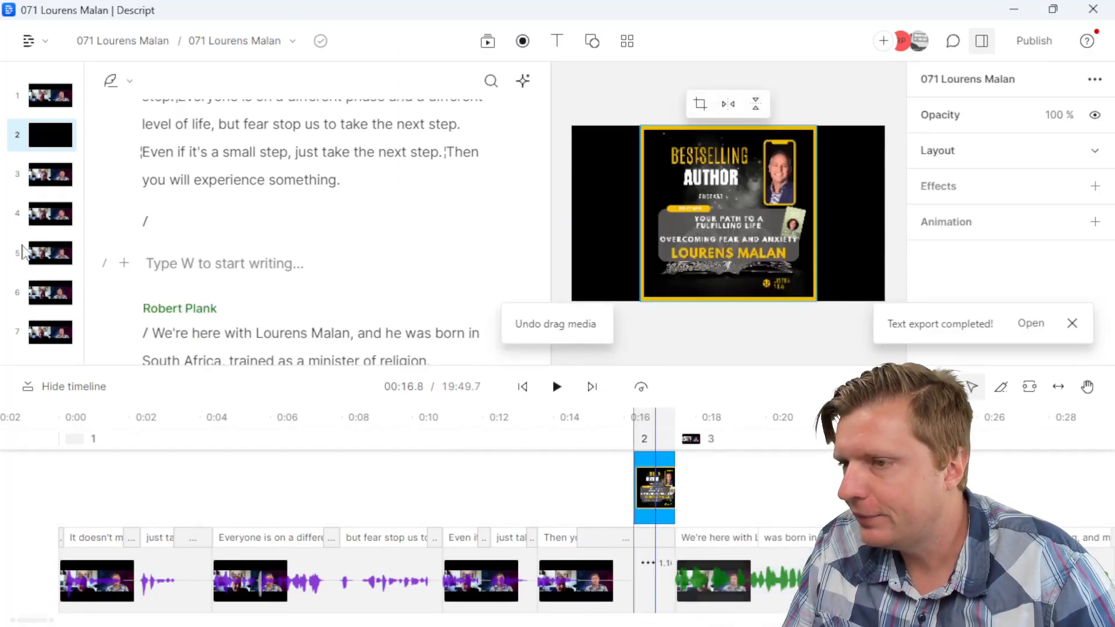
click(169, 224)
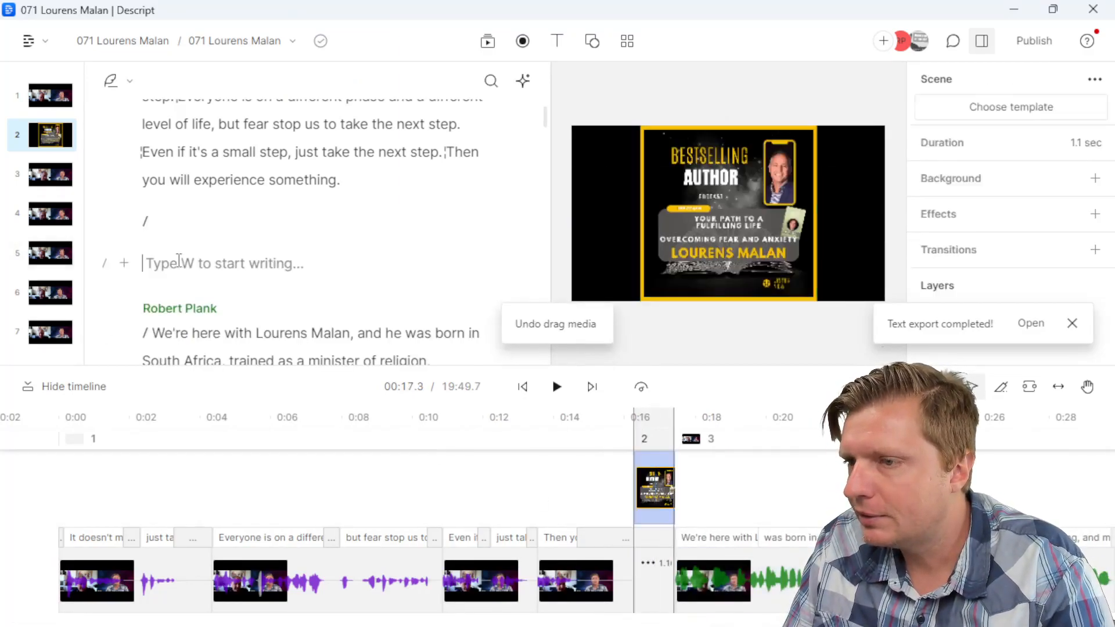
key(BackSpace)
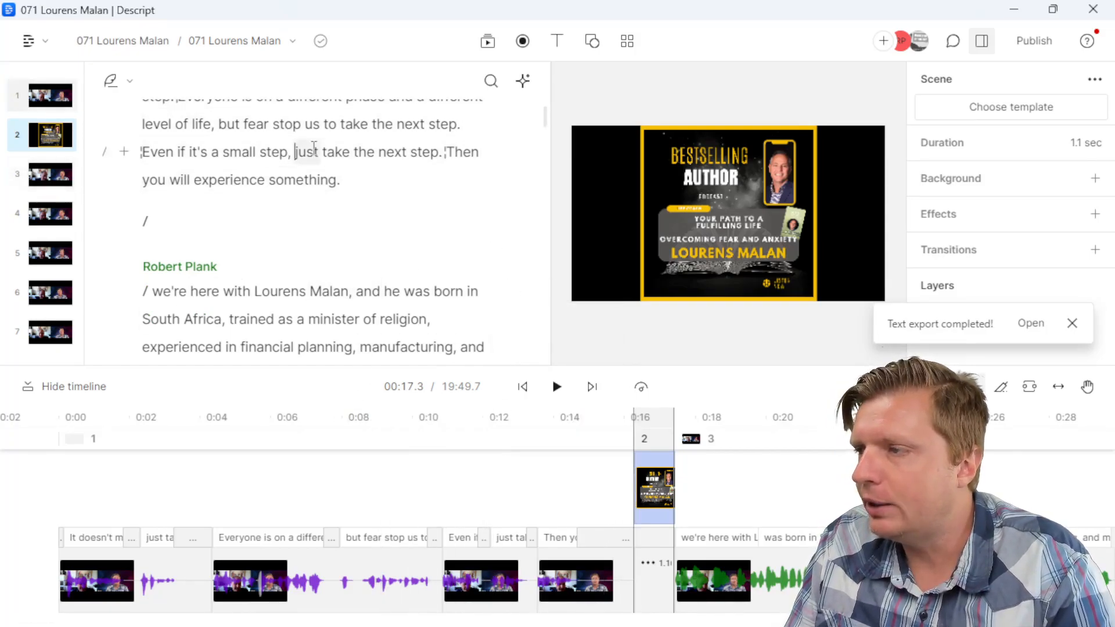
Step: Jump between words in scenes 1, 2 and 3 to check the cover placement
click(294, 152)
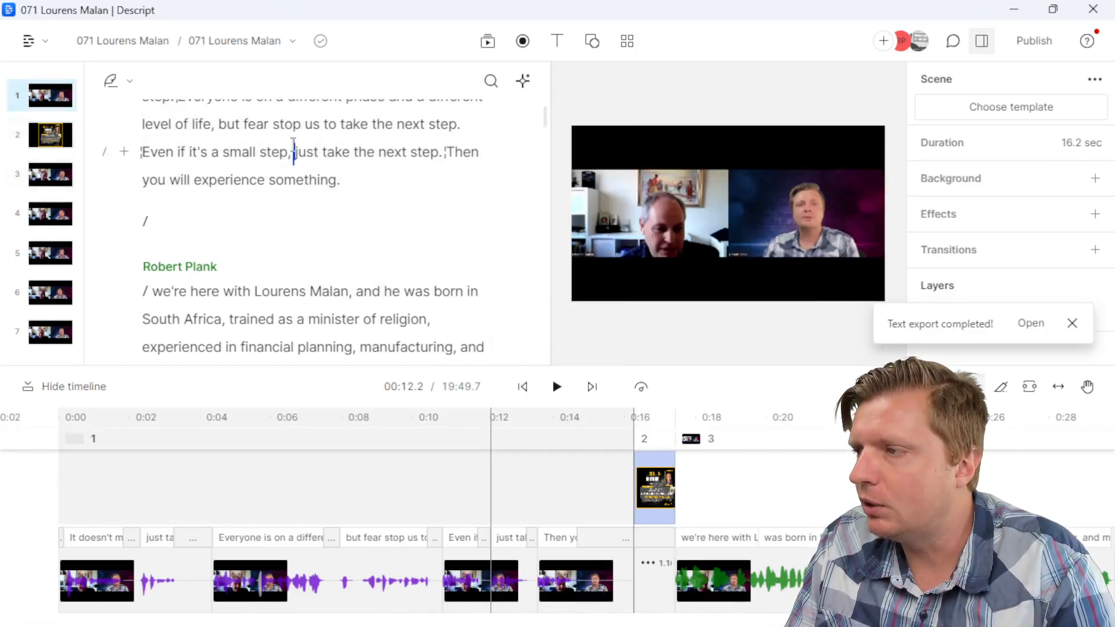
click(291, 215)
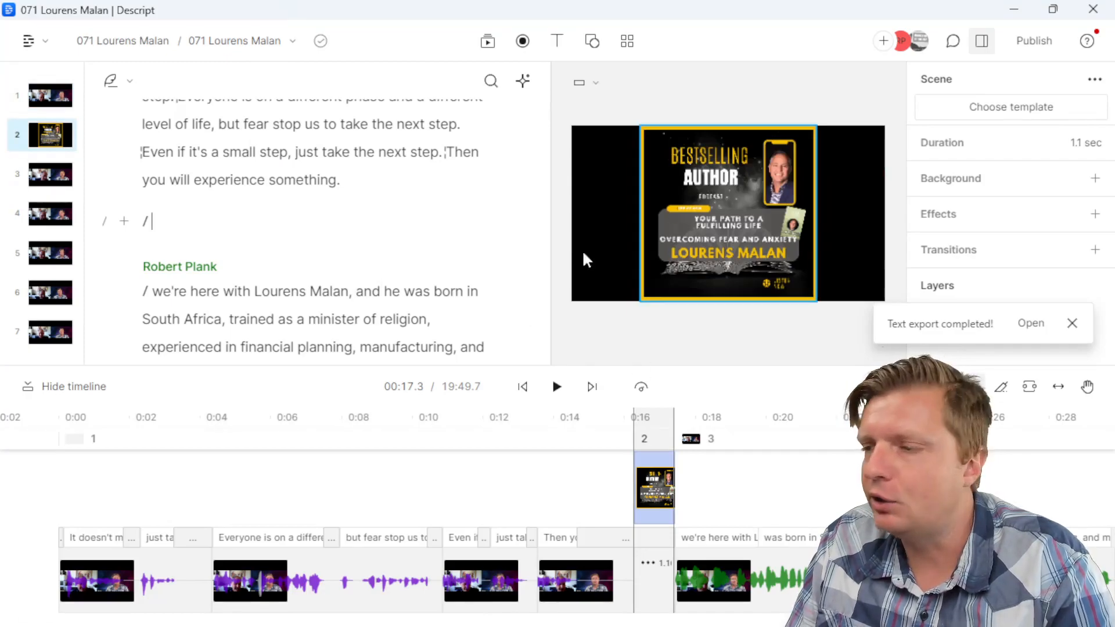
click(240, 321)
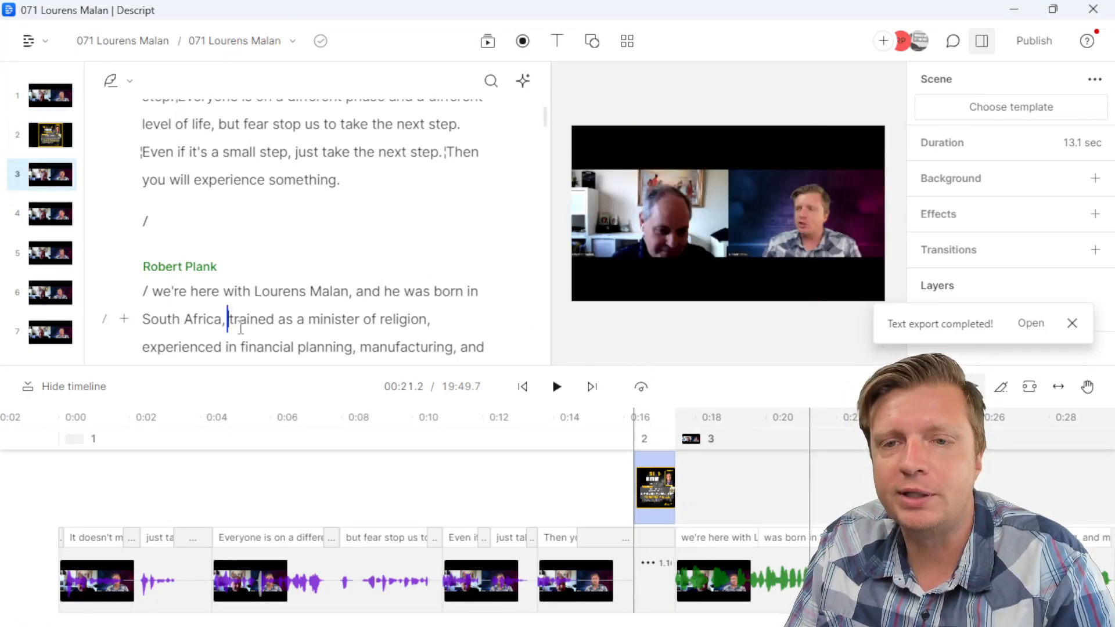
click(258, 459)
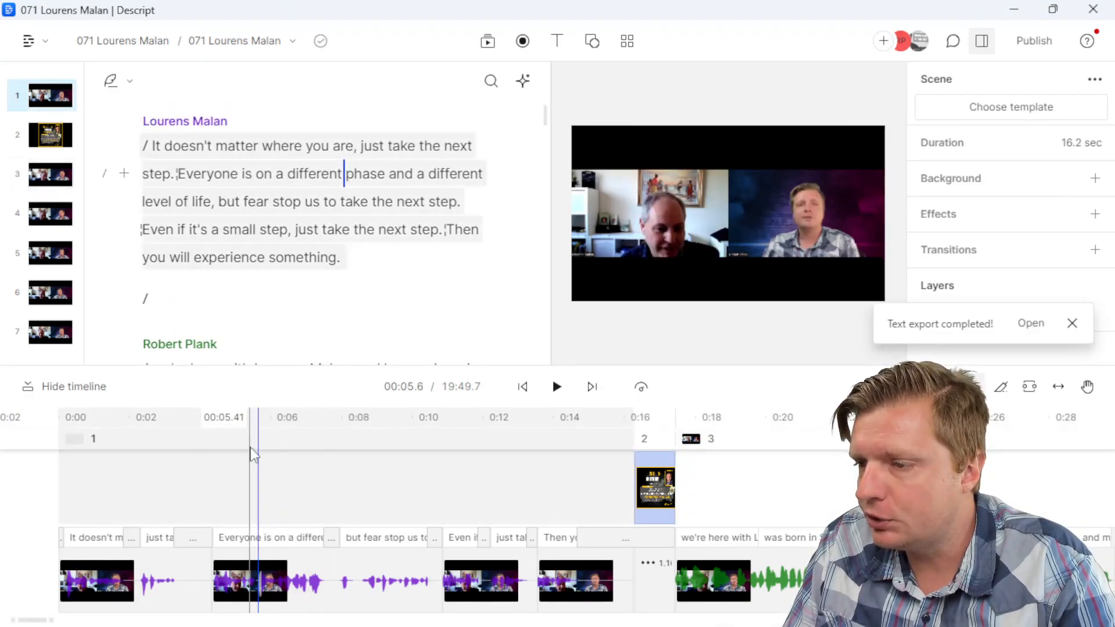
Step: Apply the Short Clip and then the Reel template, undoing each one
click(627, 43)
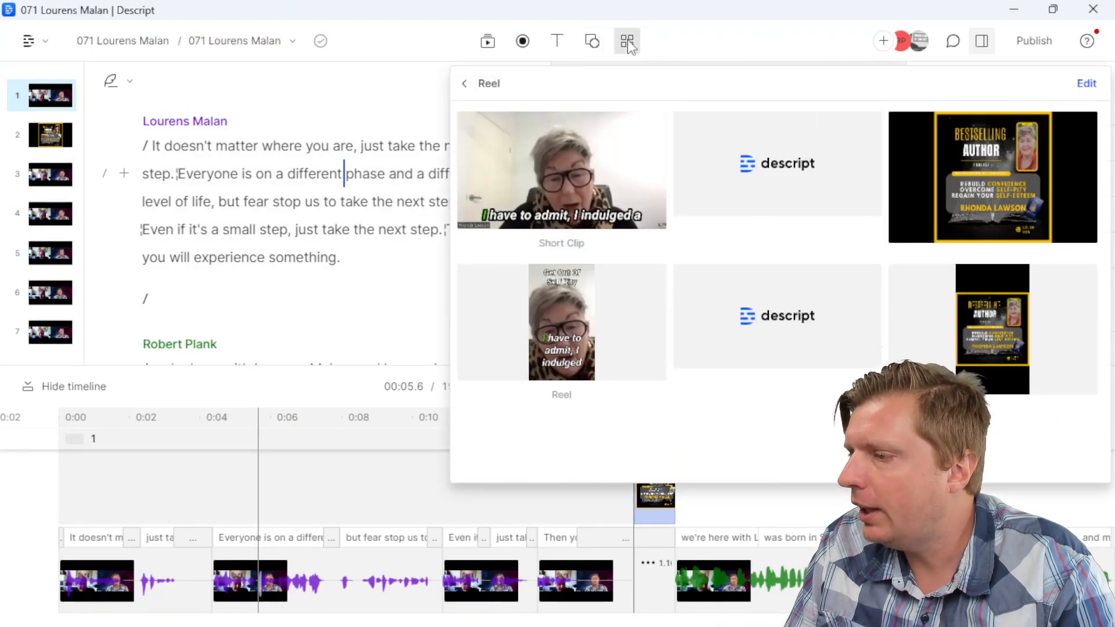
click(480, 88)
click(531, 177)
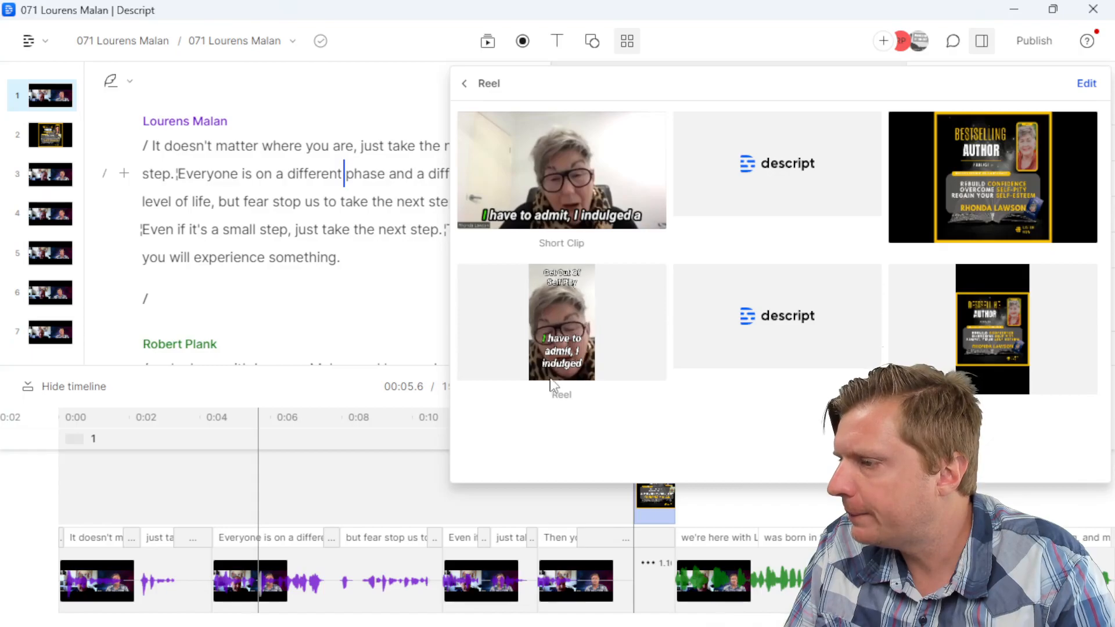
click(472, 90)
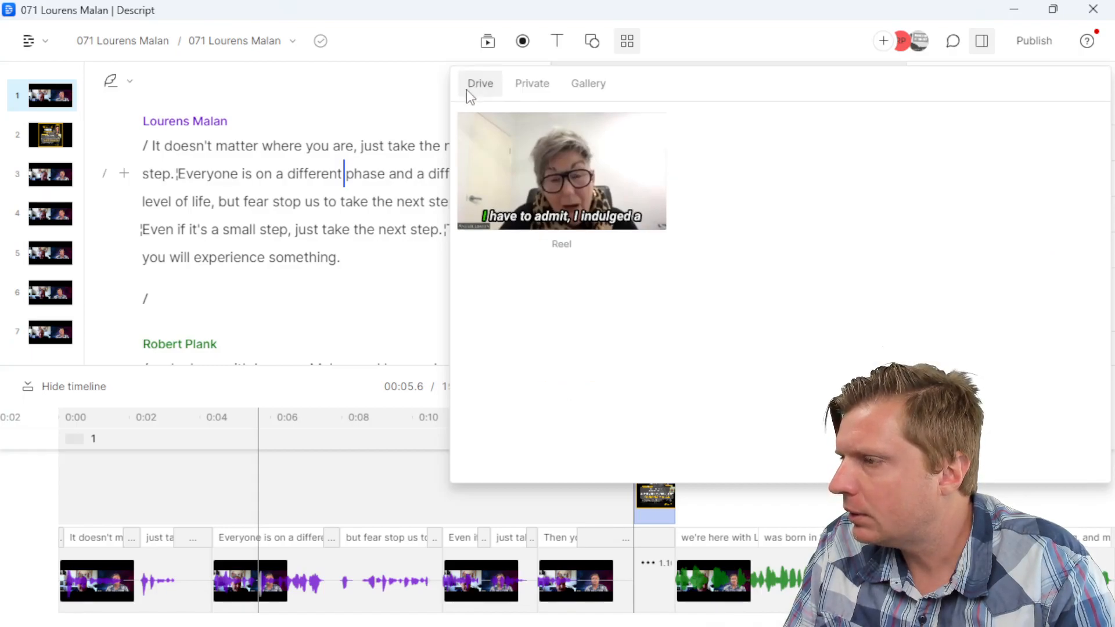
click(566, 221)
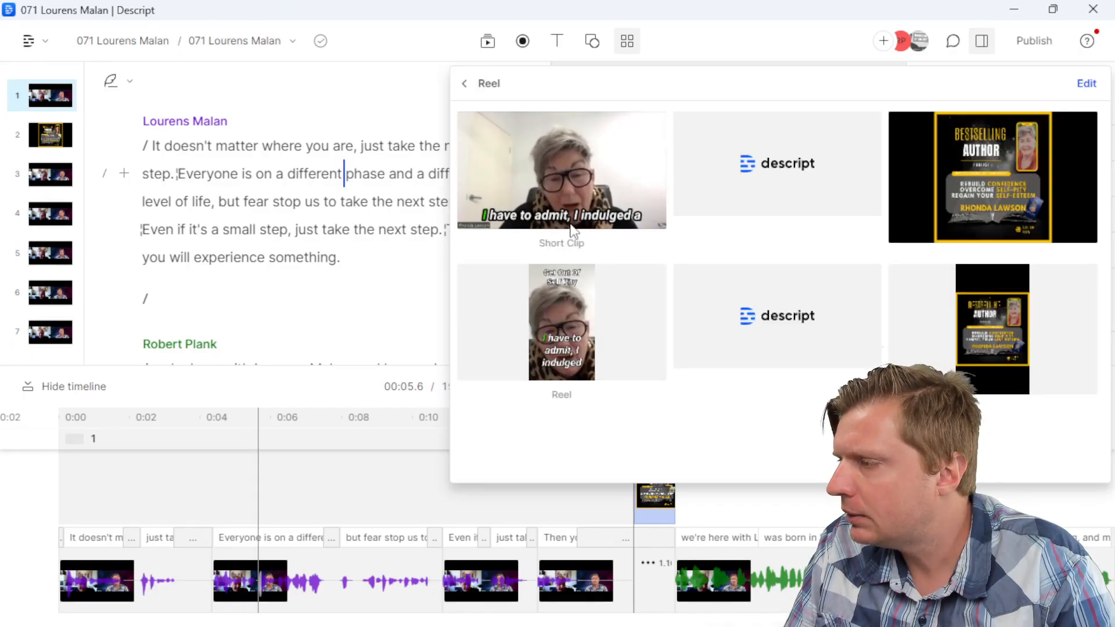
click(562, 221)
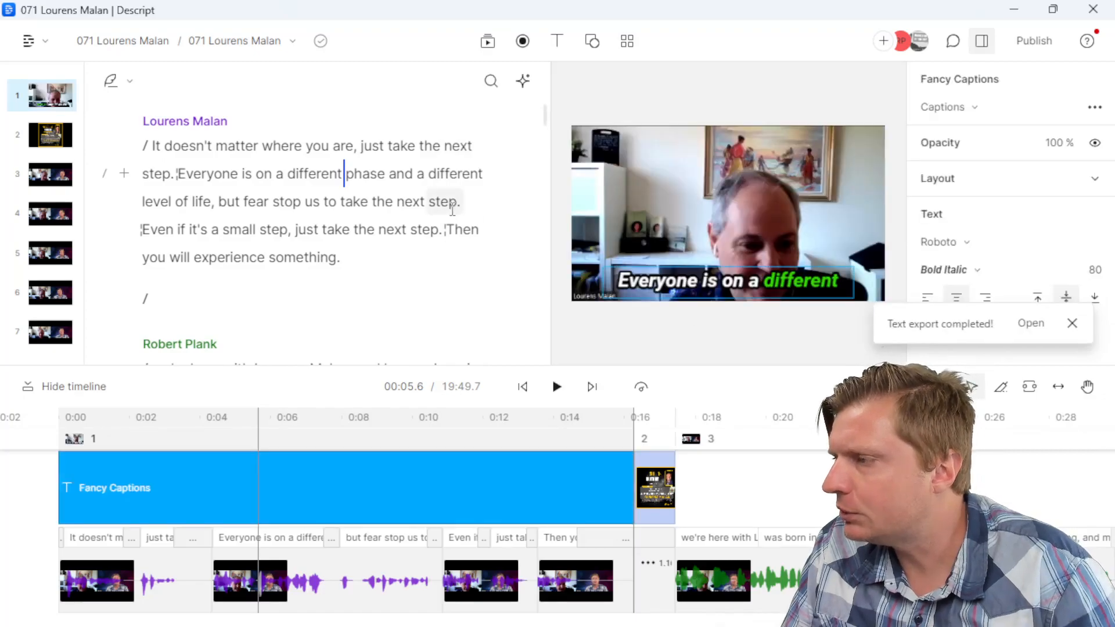
key(ctrl+z)
click(628, 40)
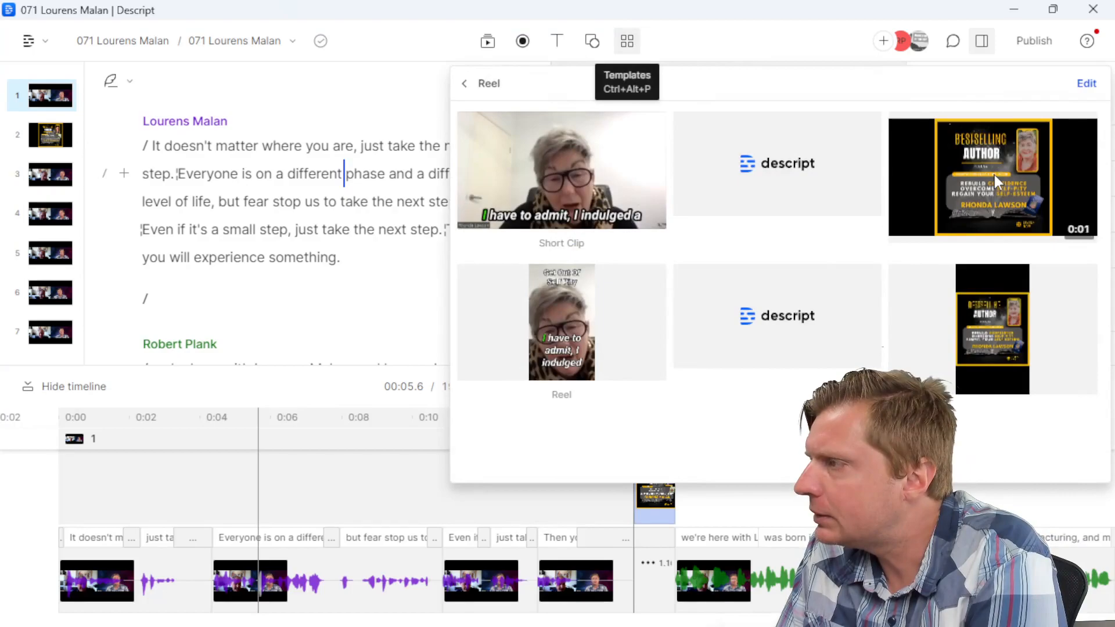
click(571, 338)
key(ctrl+z)
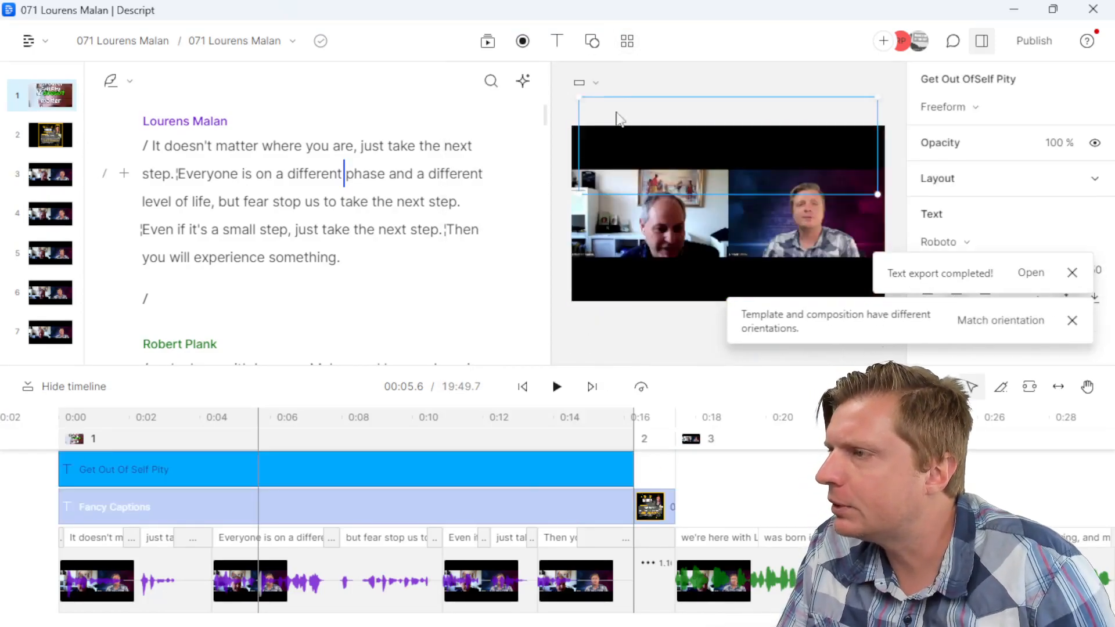
Step: Open the saved Episode template set under the Private templates
click(627, 41)
click(465, 83)
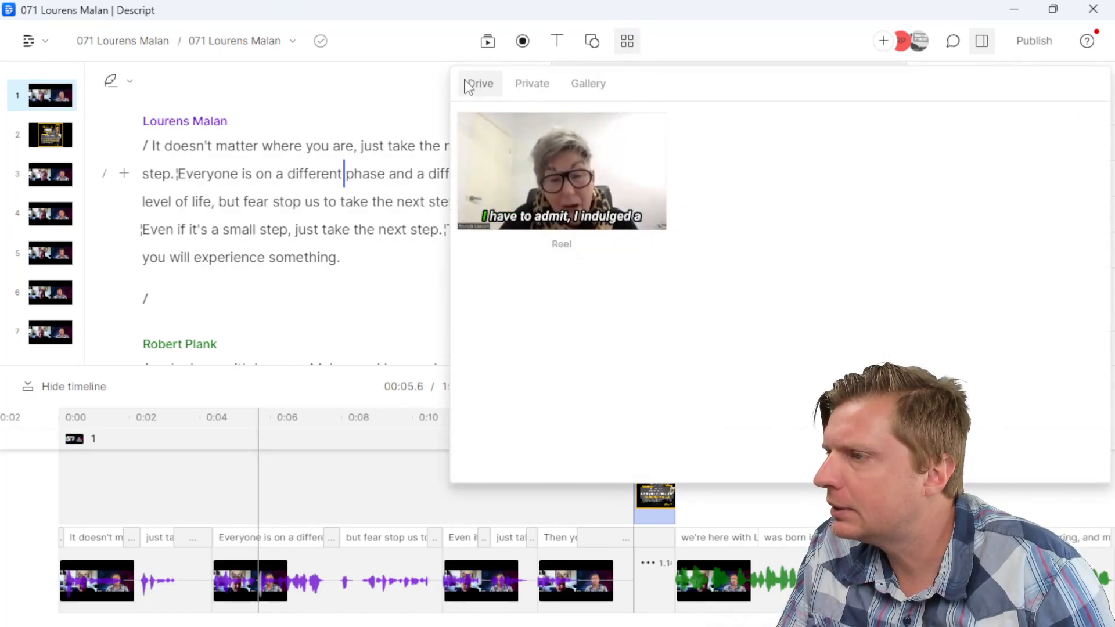
click(531, 83)
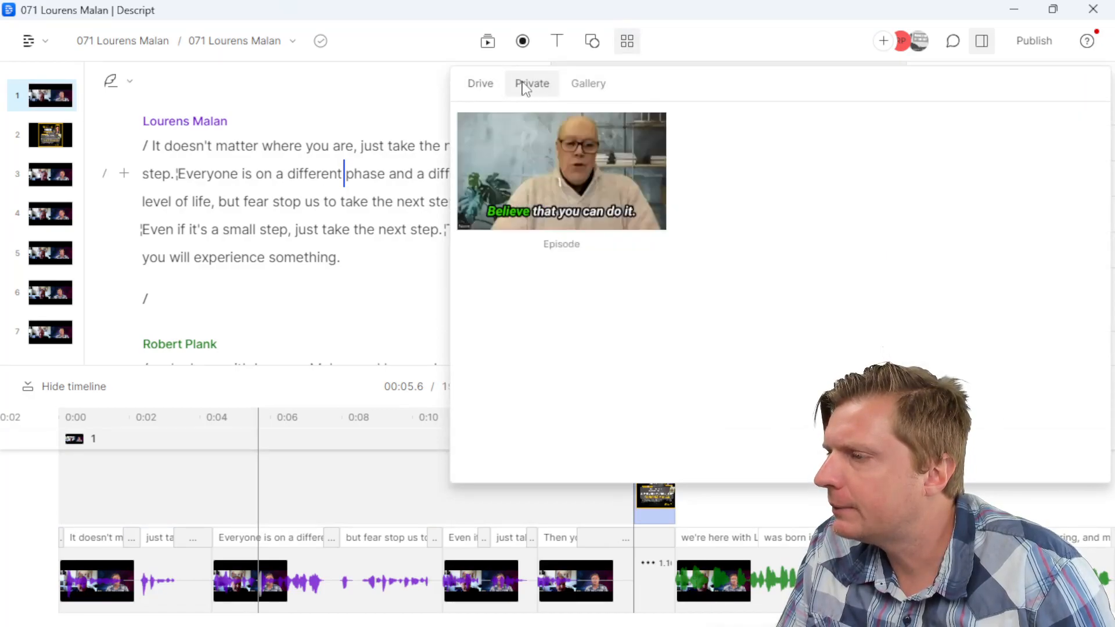
click(548, 171)
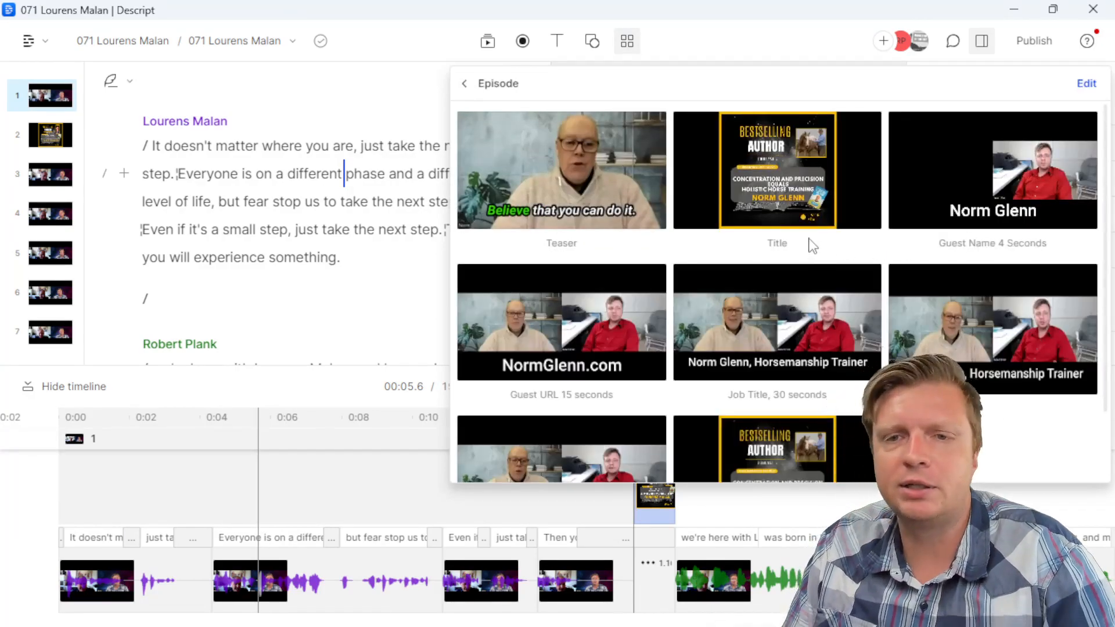
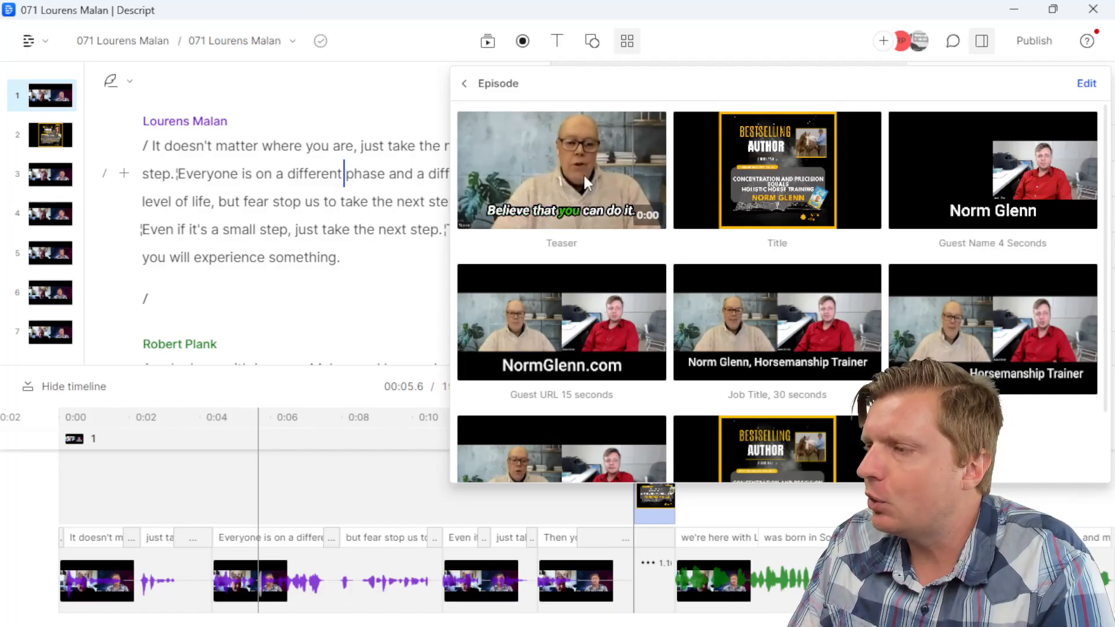
Step: Apply the Teaser layout to scene 1 and select its Successful Business Venture music clip
click(544, 174)
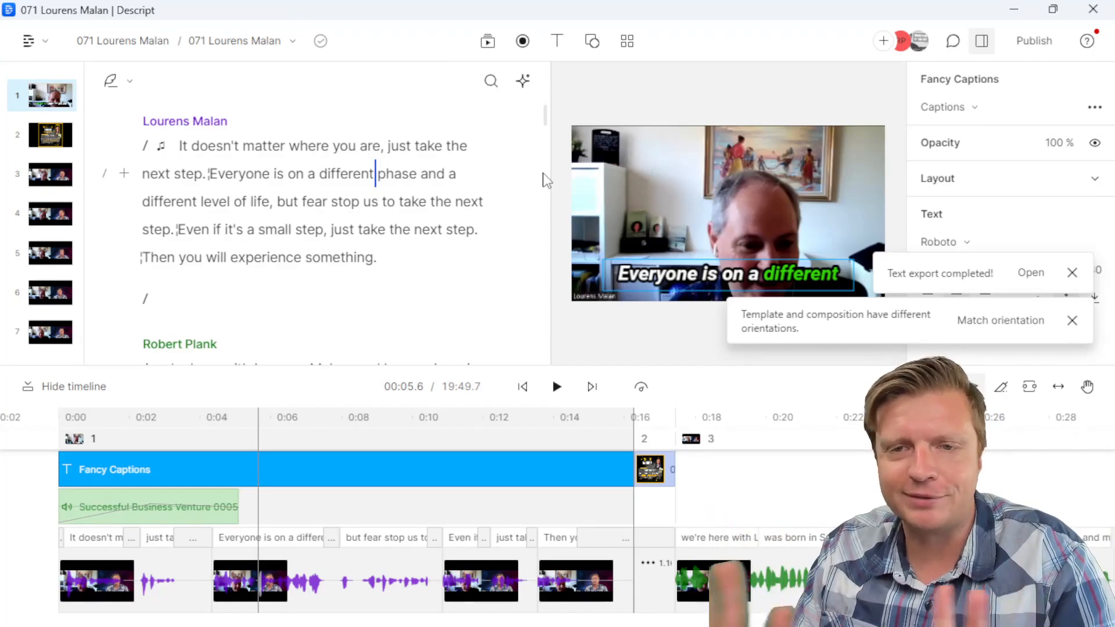
click(636, 175)
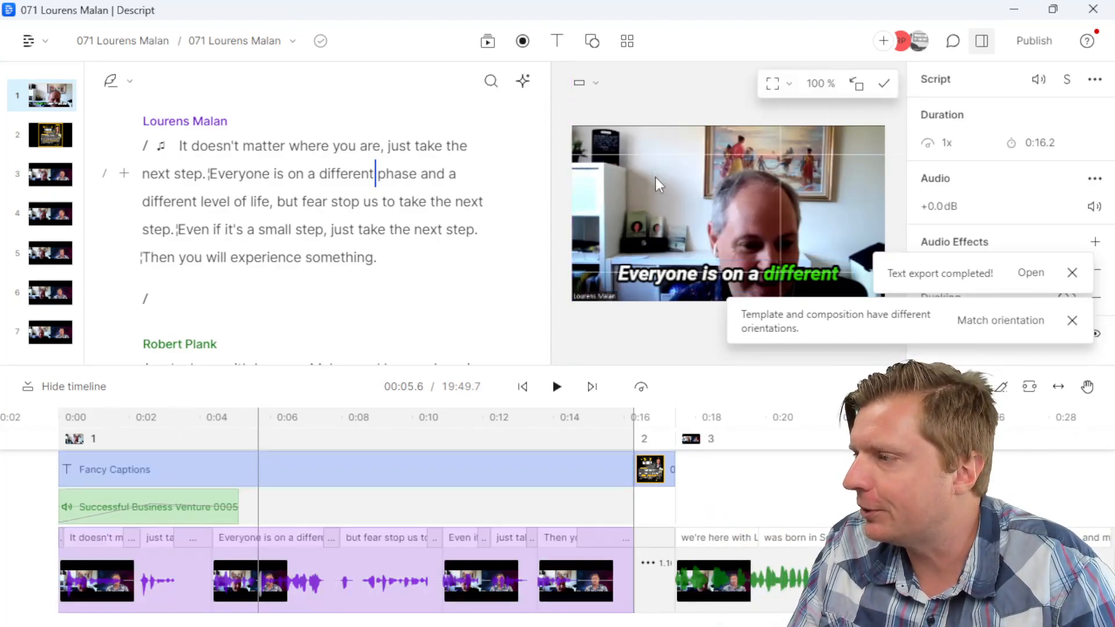
drag(667, 174, 688, 163)
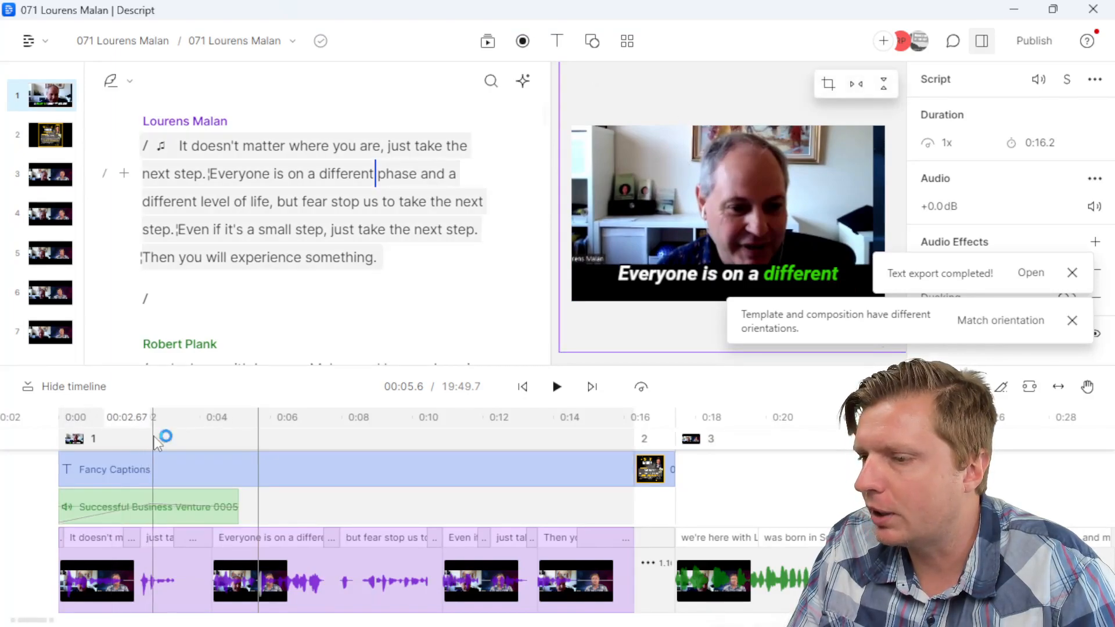
click(263, 442)
click(328, 442)
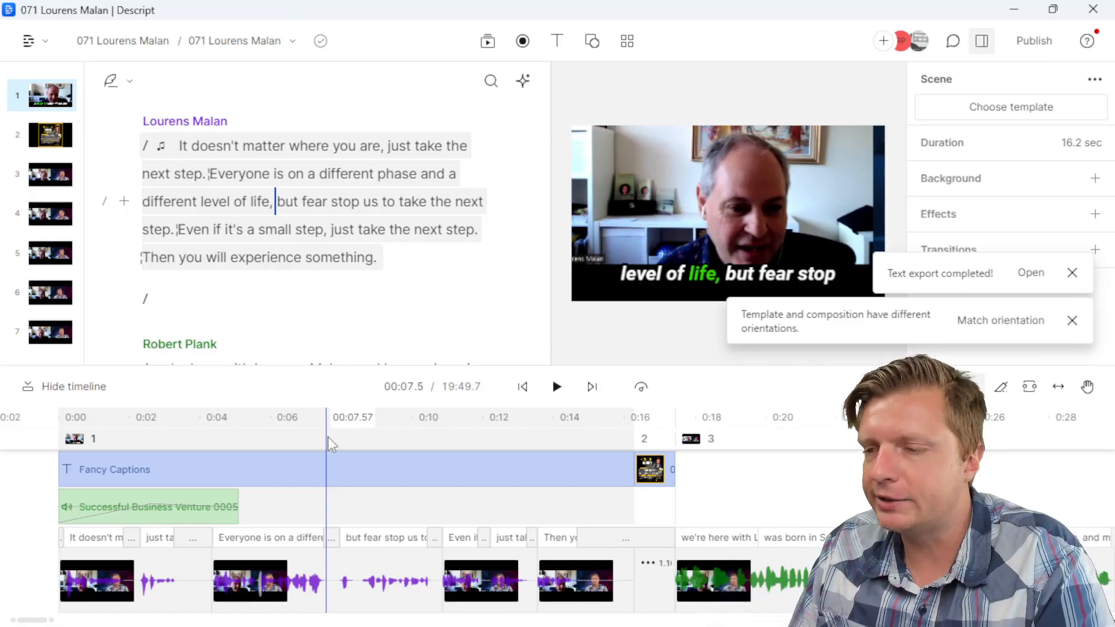
click(193, 501)
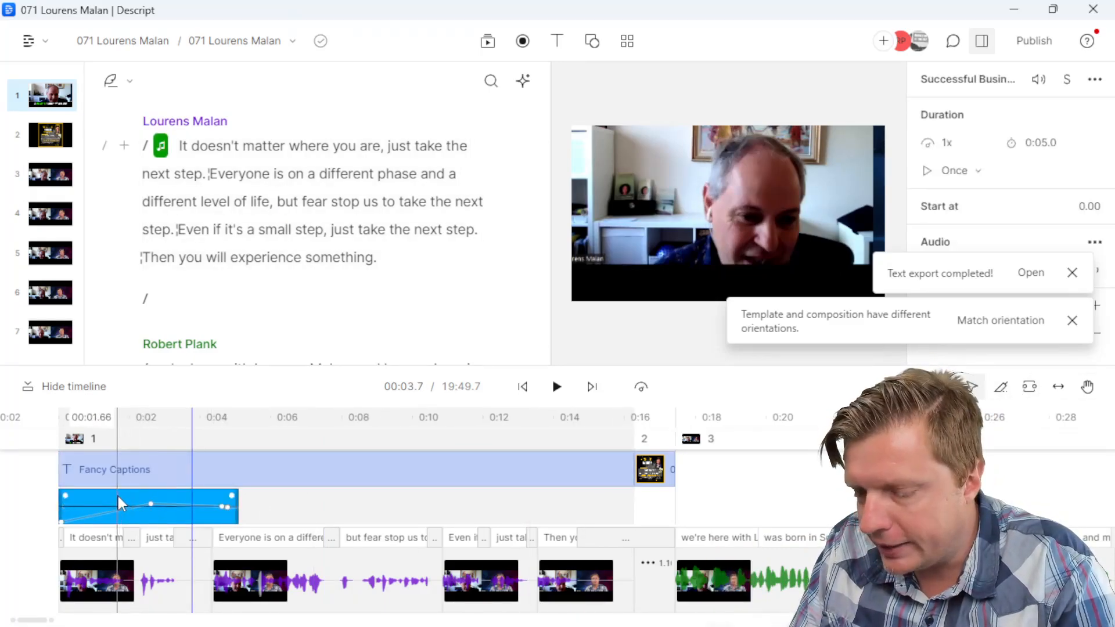
Step: Drag the Successful Business Venture clip right so it ends where the title-card scene begins
drag(117, 494, 556, 503)
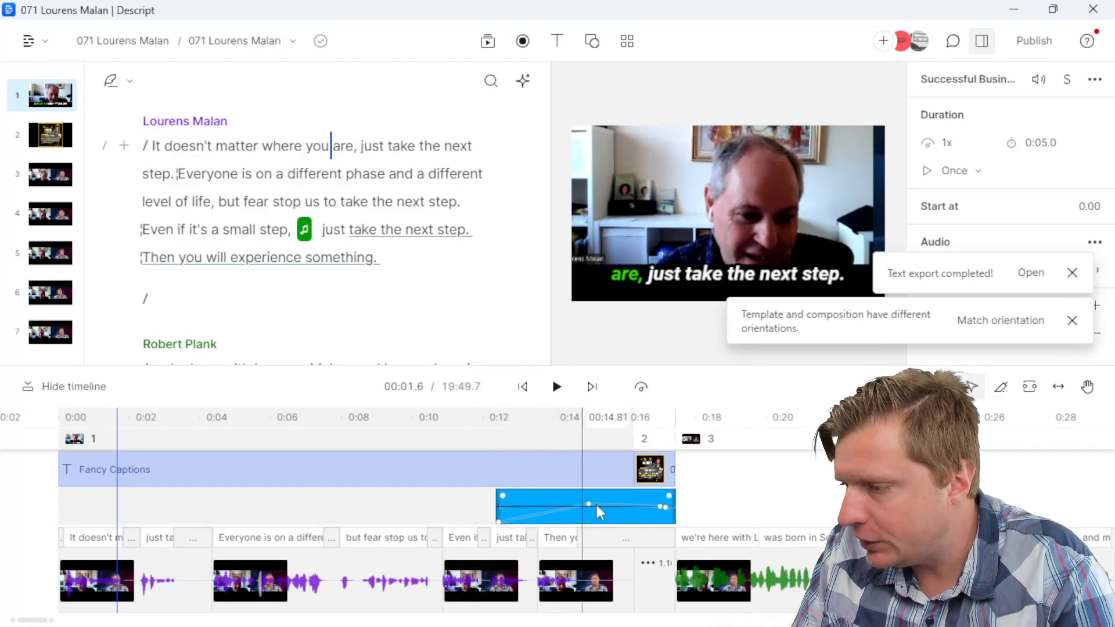
click(650, 421)
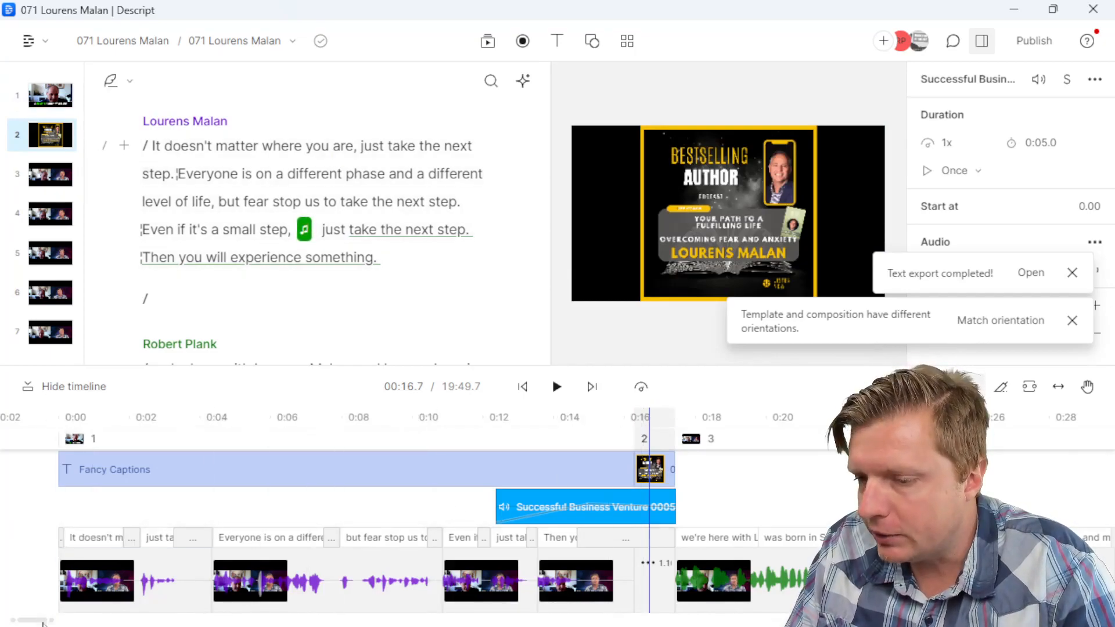
drag(43, 622, 50, 622)
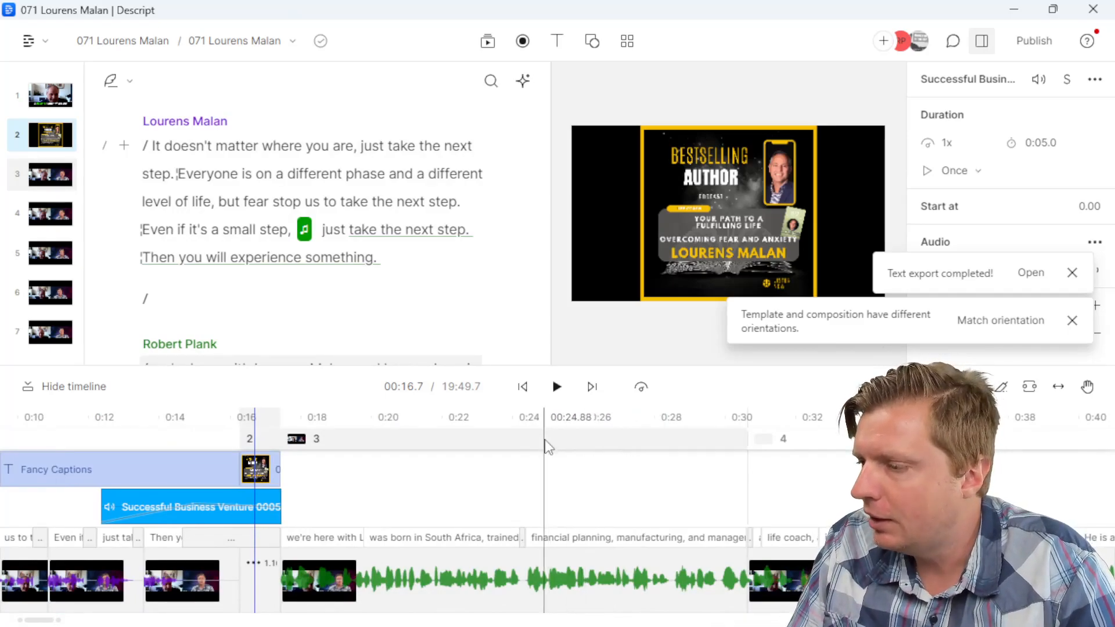
Step: Apply the Guest Name lower-third to scene 3 and replace its text with the guest's name
click(544, 452)
click(627, 41)
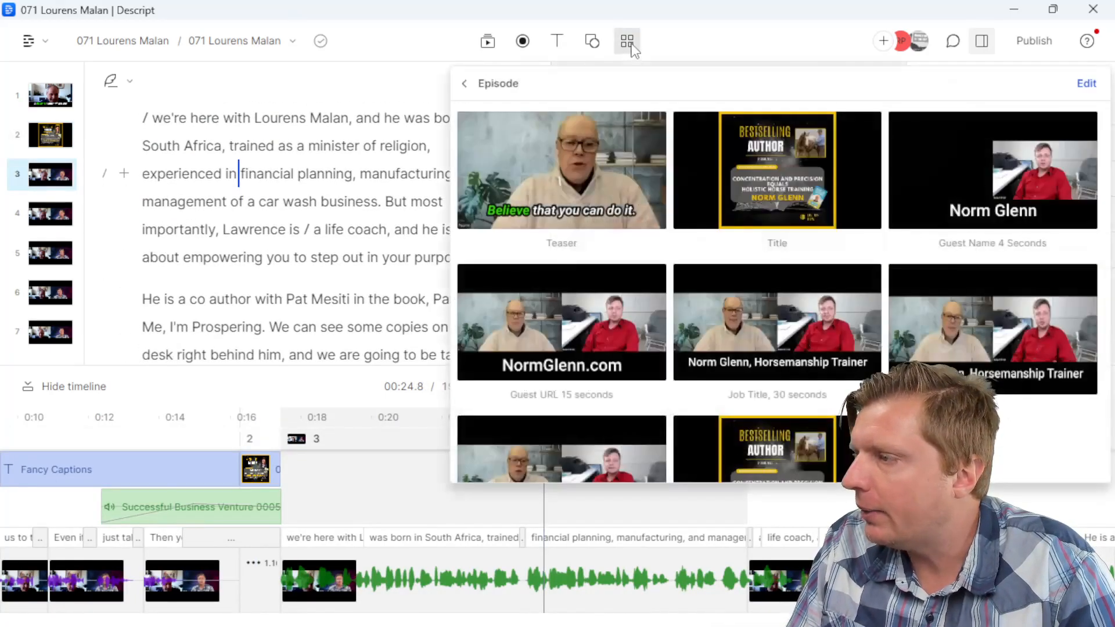
click(957, 175)
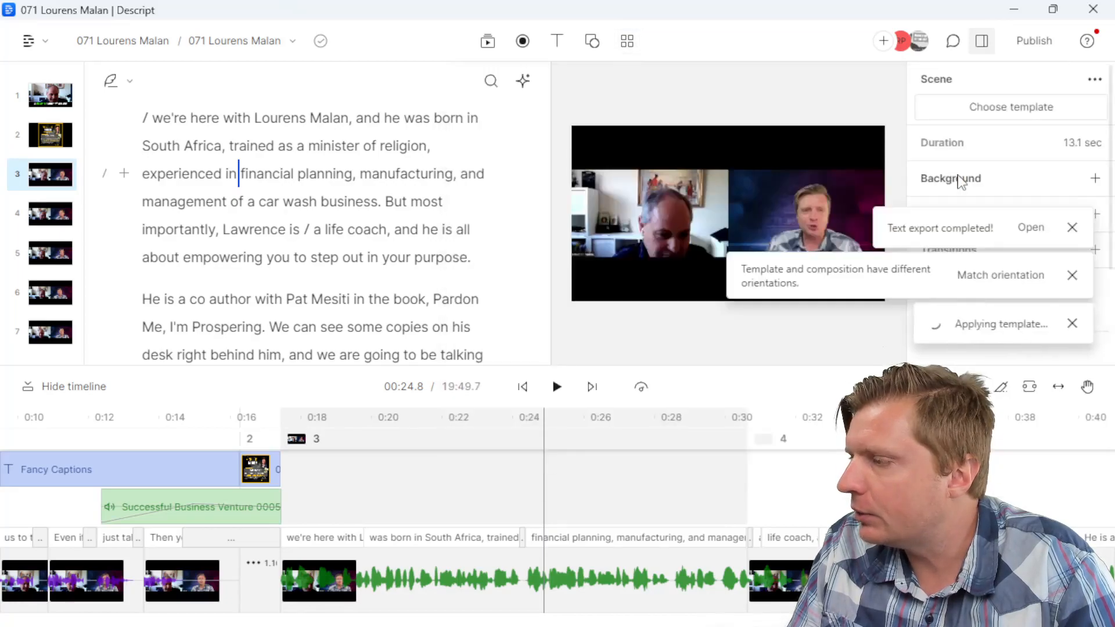
click(1072, 273)
click(1073, 320)
click(767, 281)
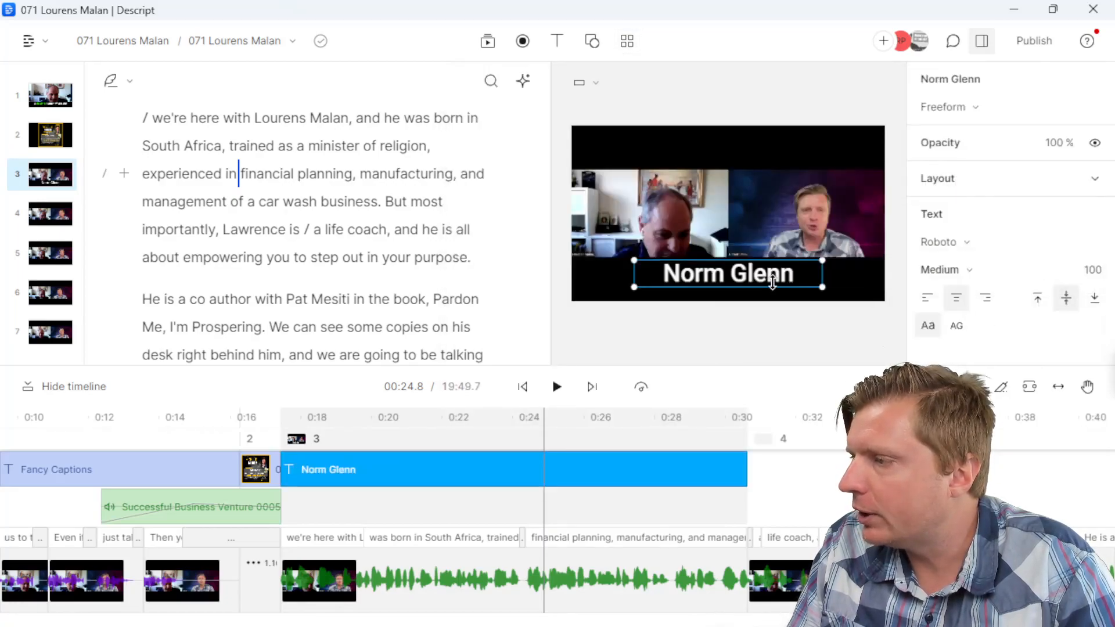
double_click(771, 277)
text(Lourens Malan)
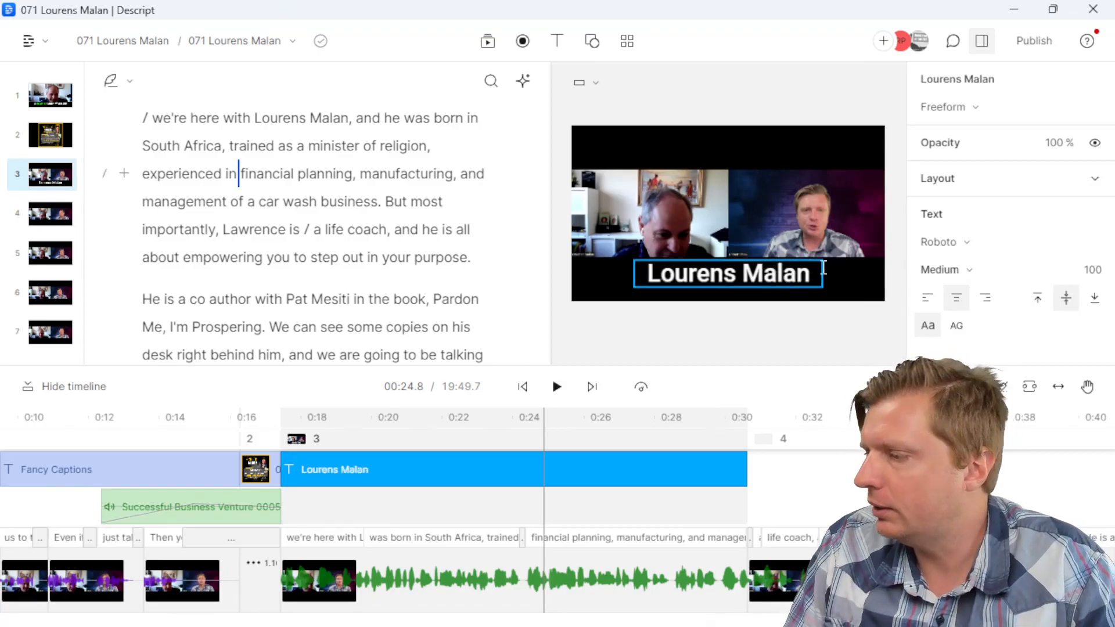
Step: Apply the Guest URL lower-third to scene 4 with the guest's website address, widening the text box
click(826, 417)
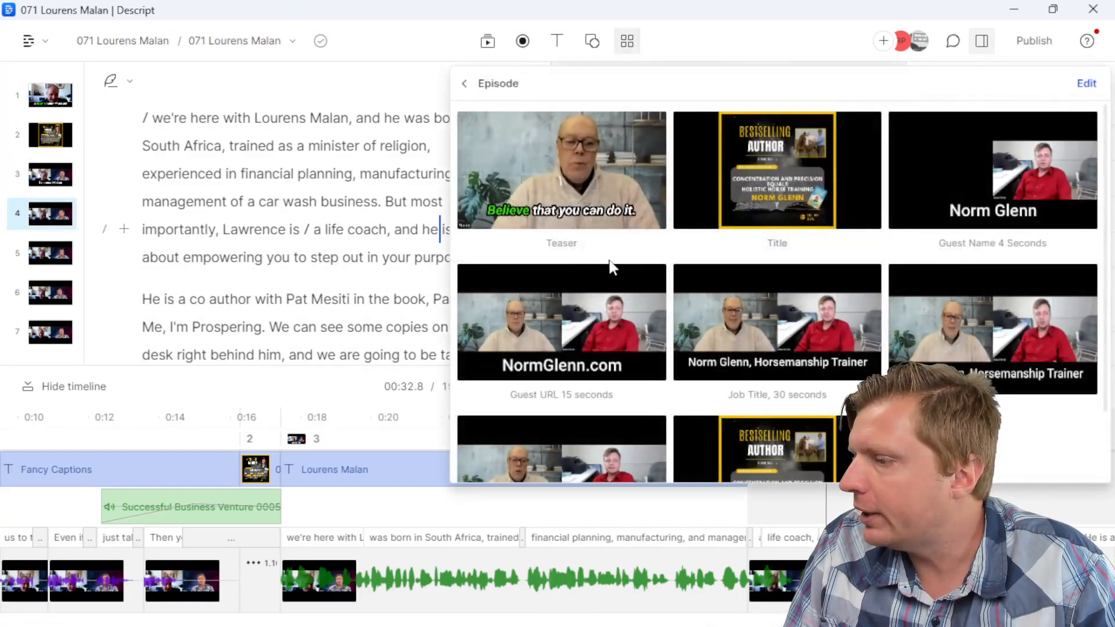
click(583, 336)
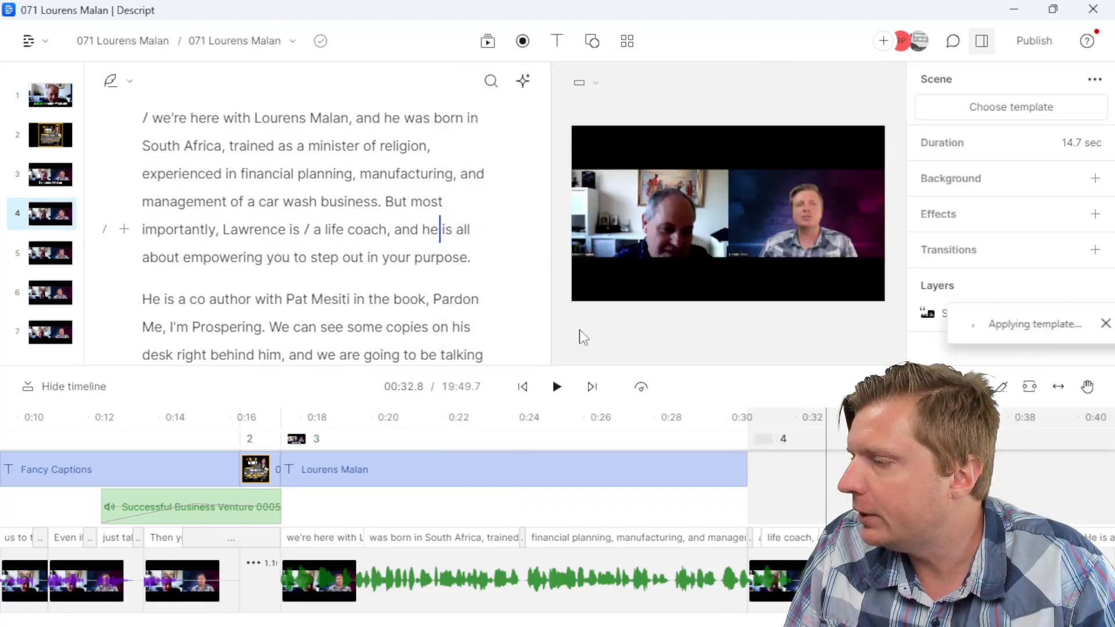
double_click(745, 279)
text(LourensMalan.com)
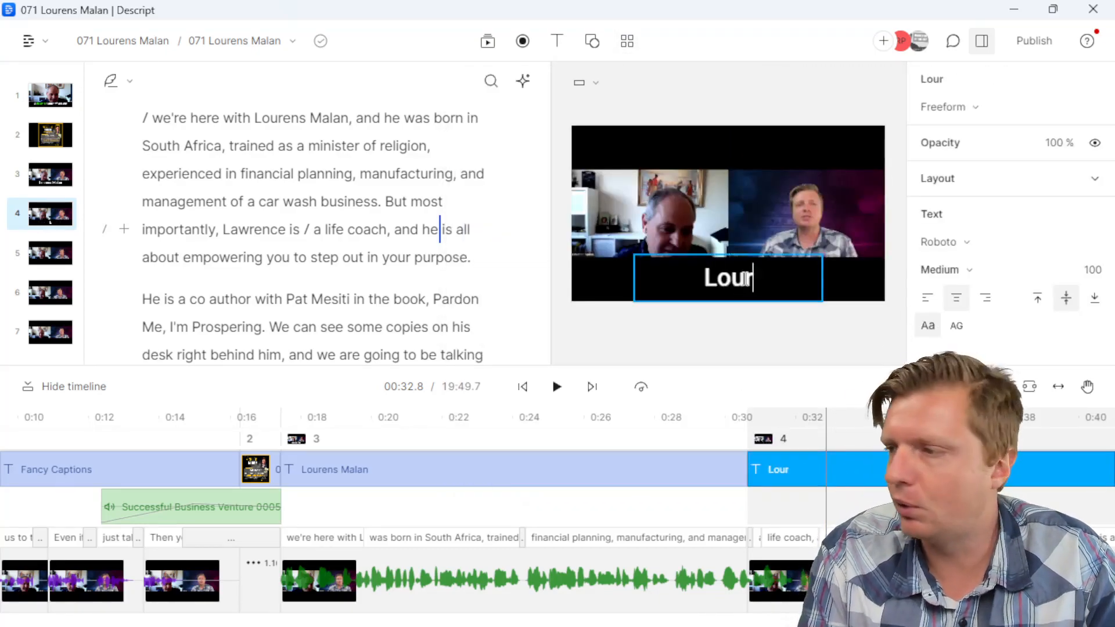
click(751, 281)
click(753, 281)
drag(822, 273, 854, 272)
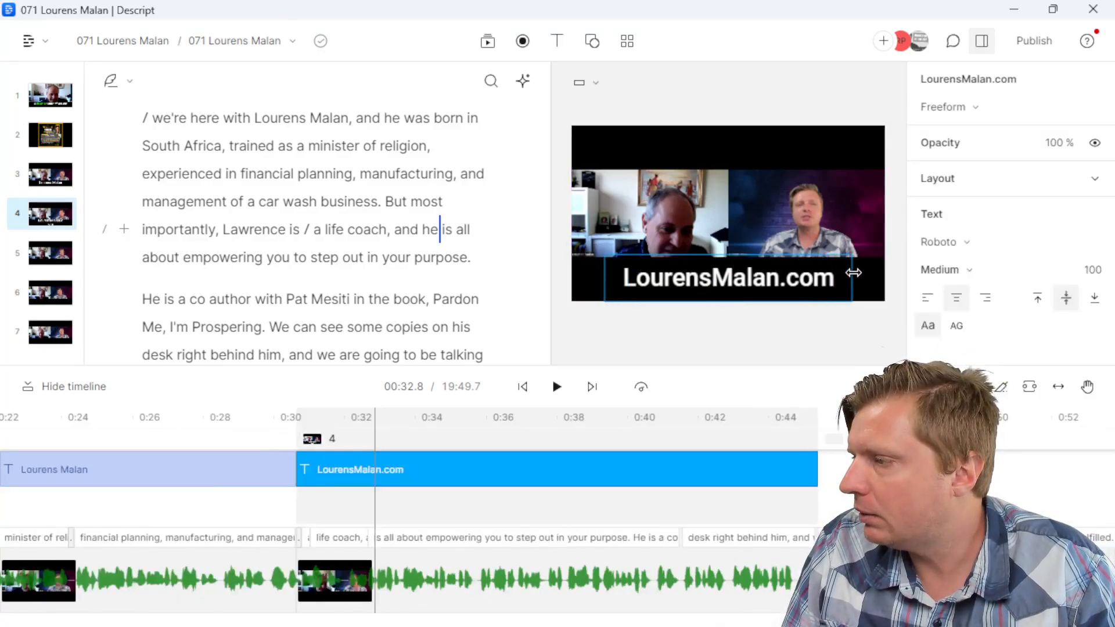
click(887, 439)
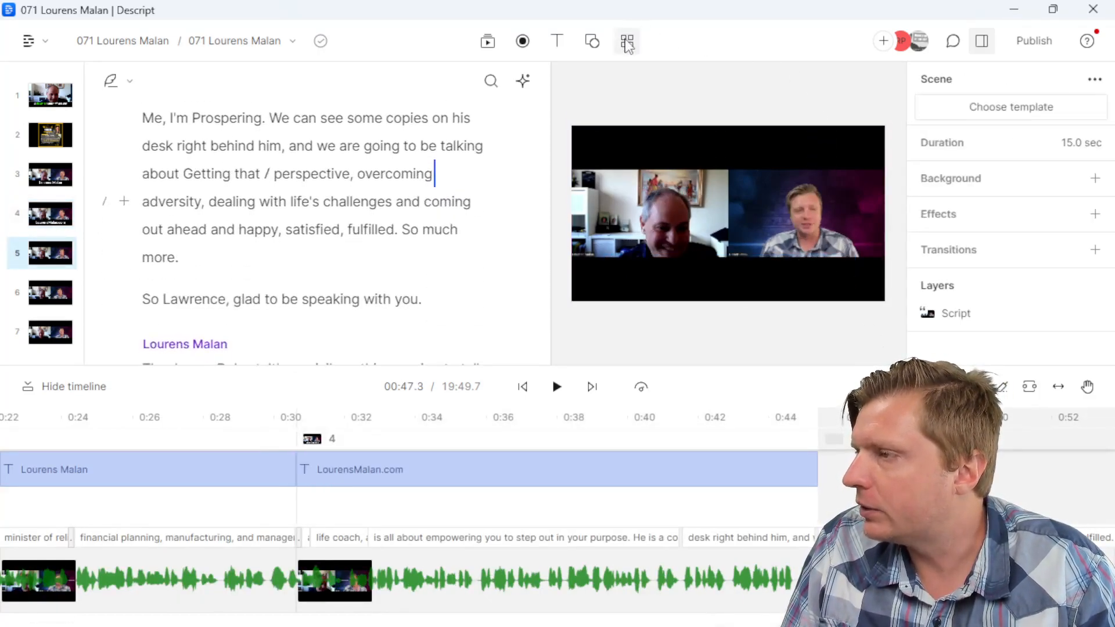
Step: Apply the Job Title lower-third to scene 5, reading the guest's name followed by 'Life Coach'
click(627, 41)
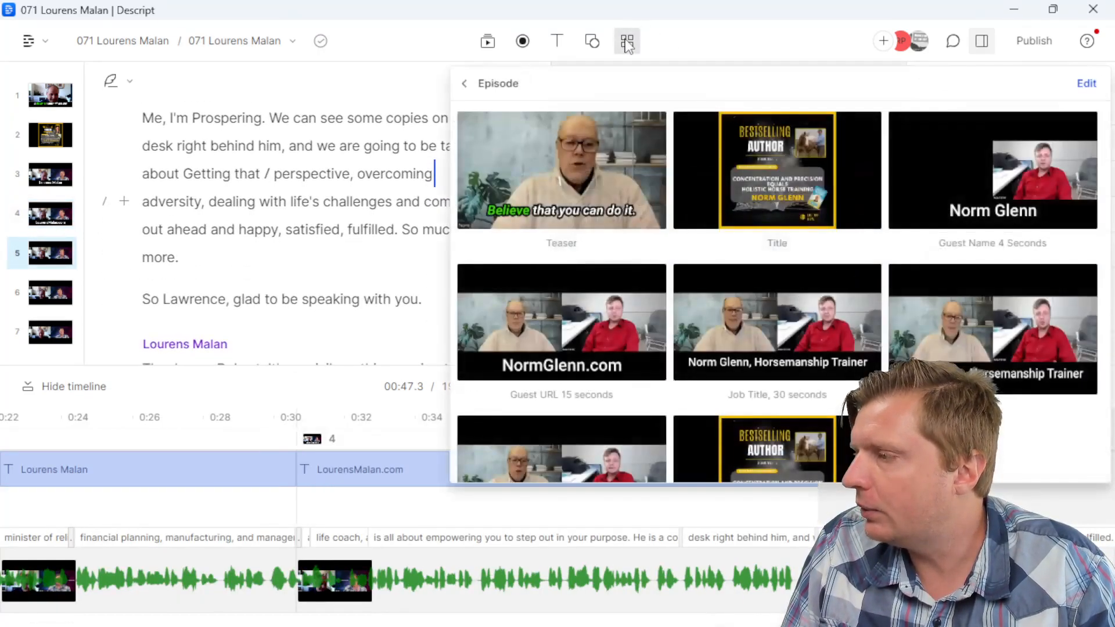
click(730, 335)
double_click(726, 273)
text(Lourens Mala)
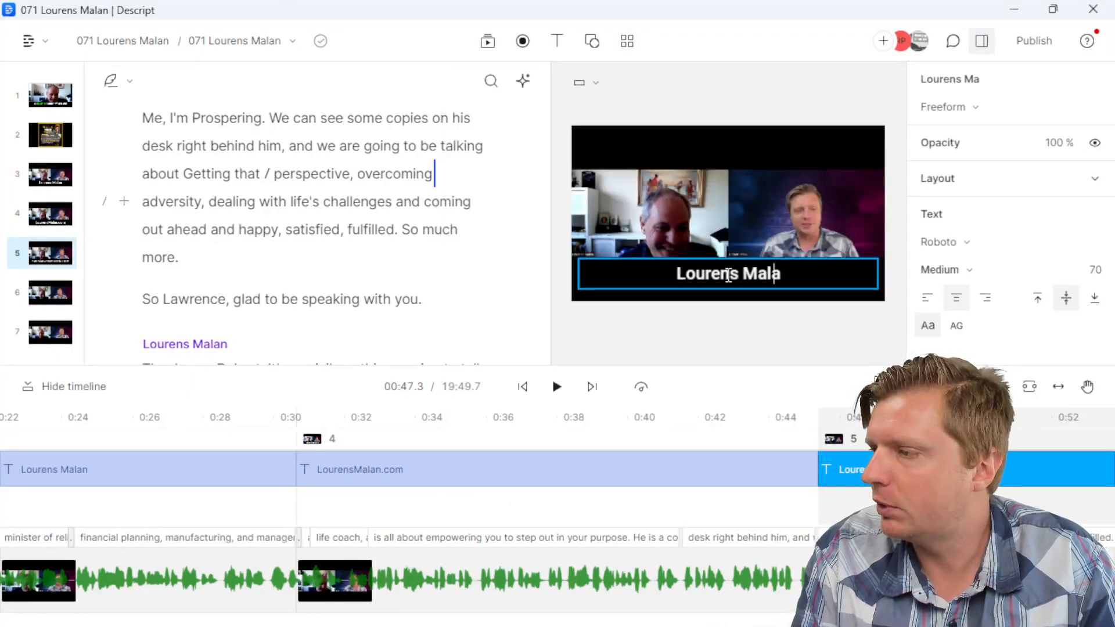
text(n, Life Coach)
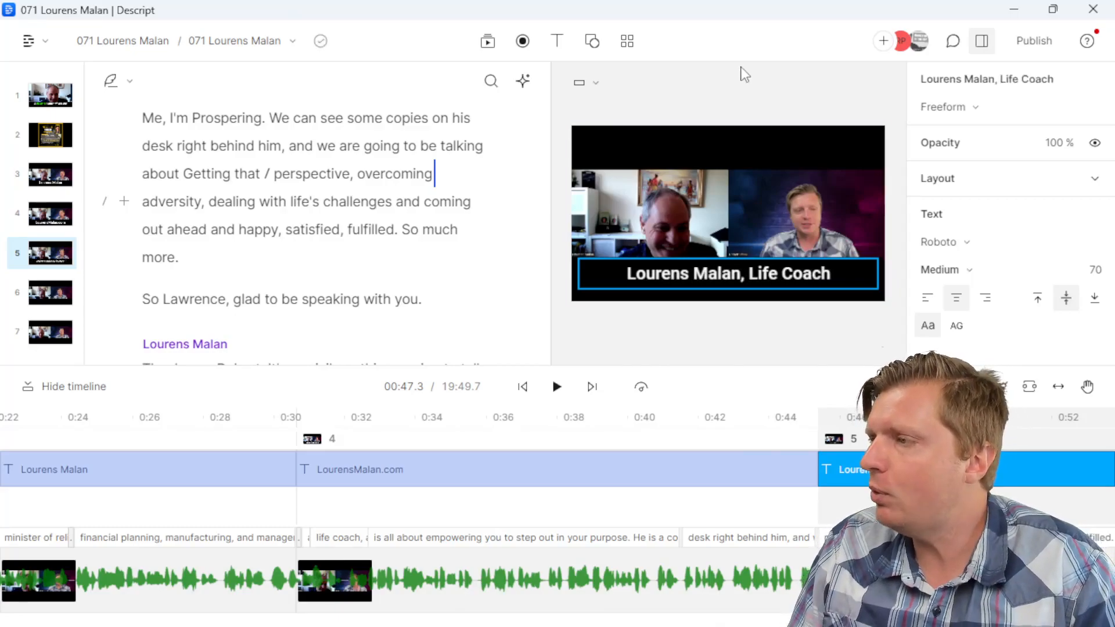
click(746, 116)
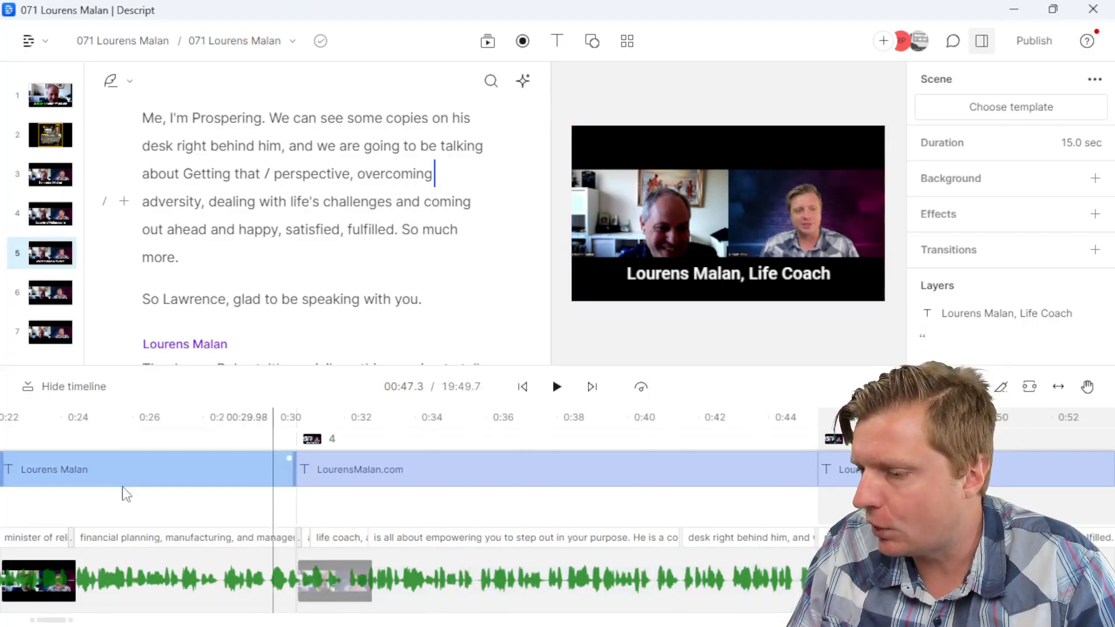
drag(55, 620, 1080, 621)
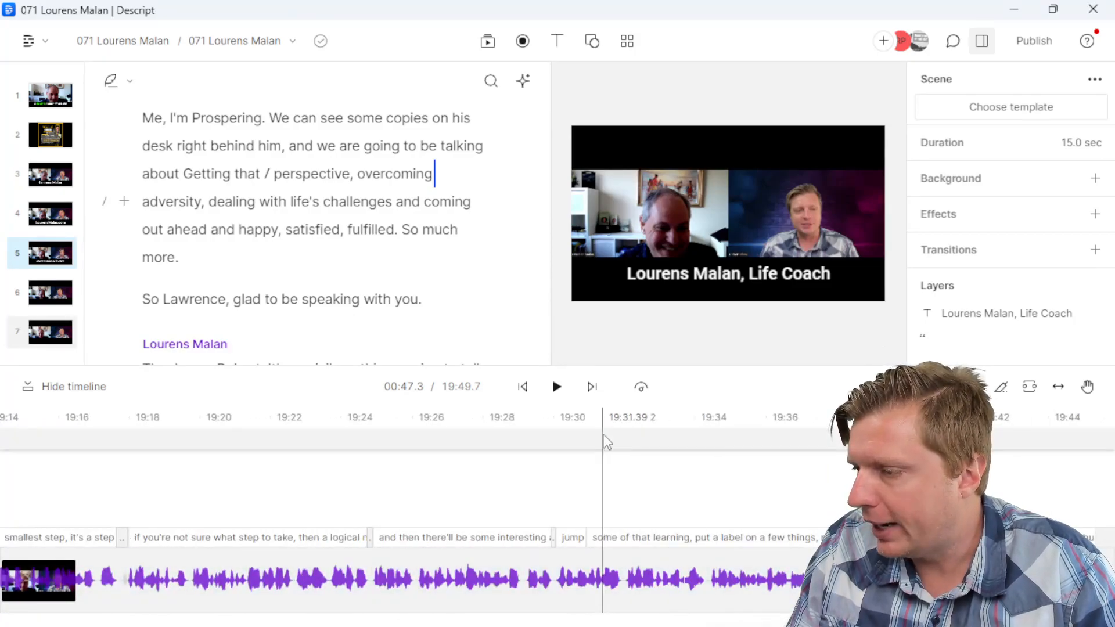
Step: Add a new scene at the episode's end and trim it to about 1.7 seconds
click(606, 442)
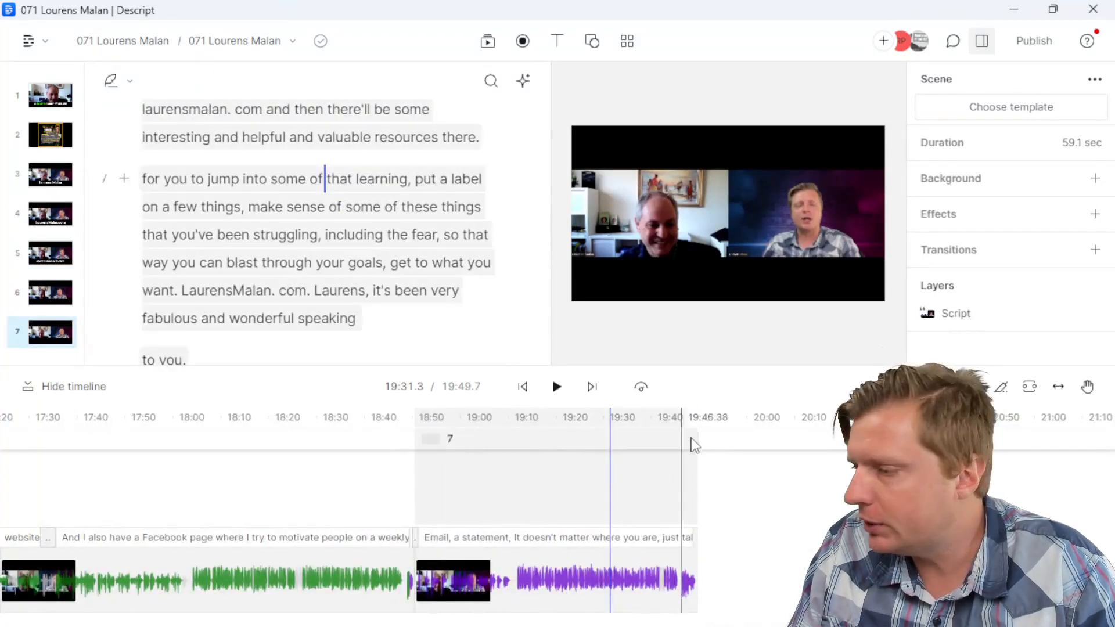
click(699, 445)
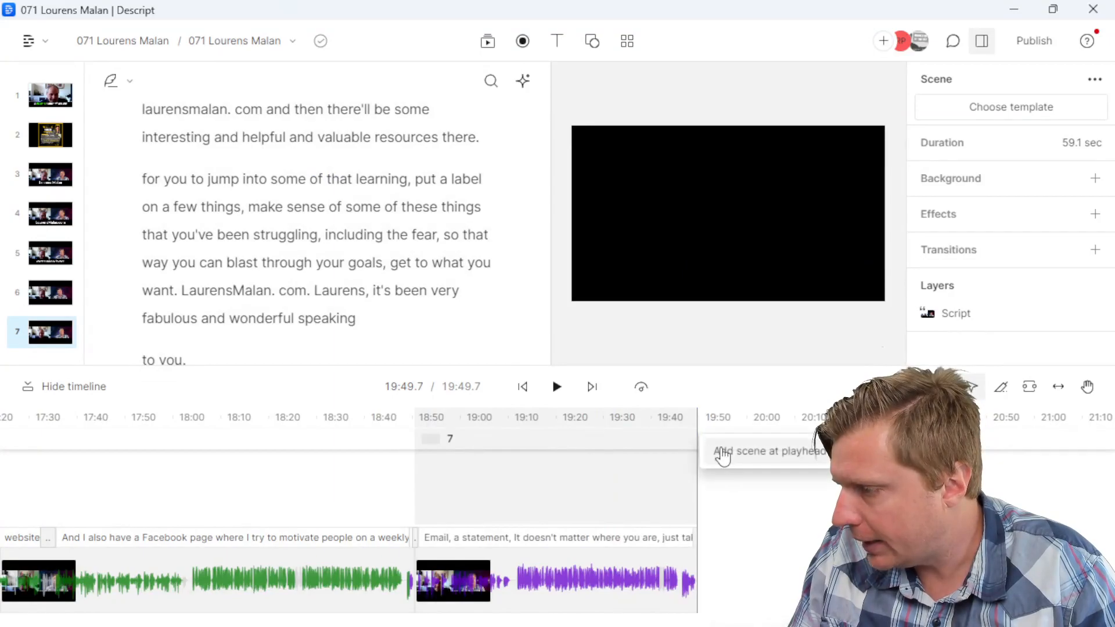
click(720, 451)
drag(722, 602, 708, 603)
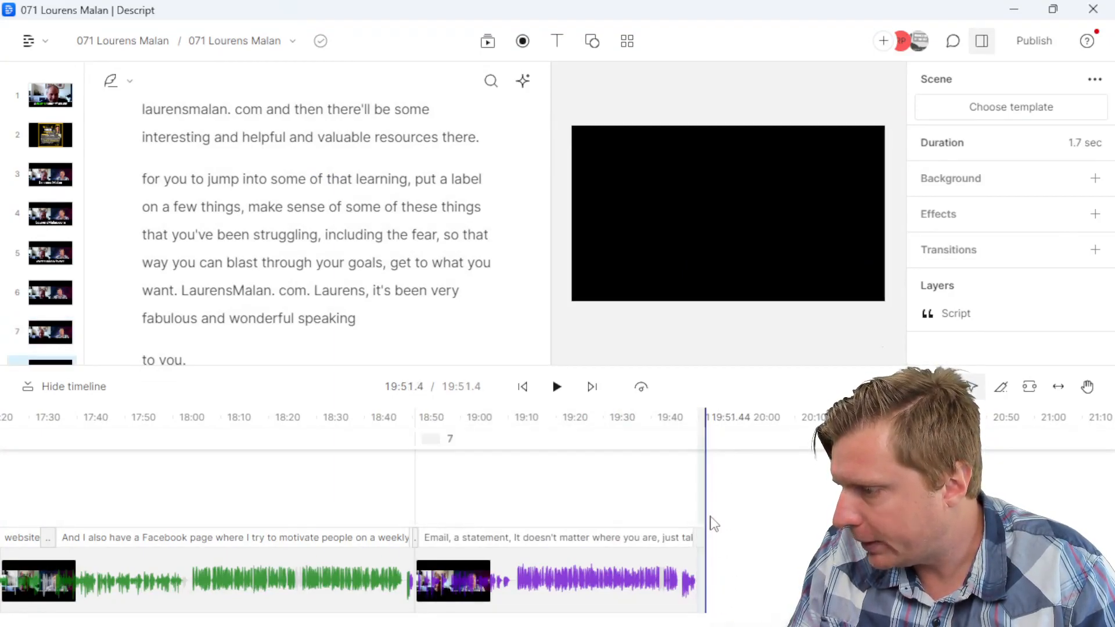
scroll(403, 252, down, 5)
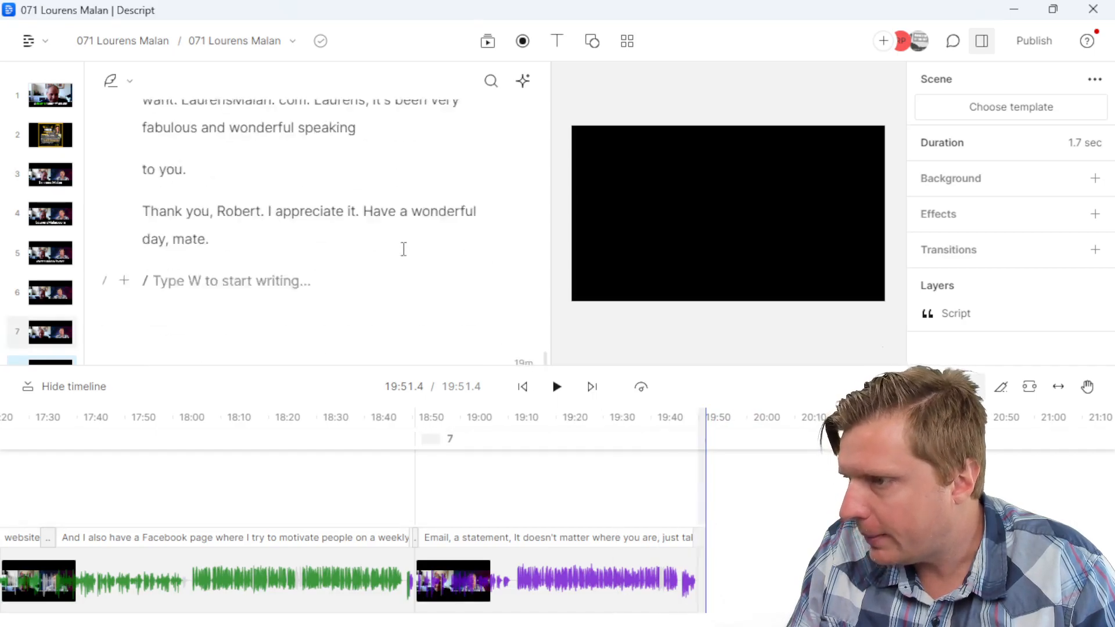
Step: Place the Bestselling Author cover PNG from Media files into the new scene 8
click(400, 247)
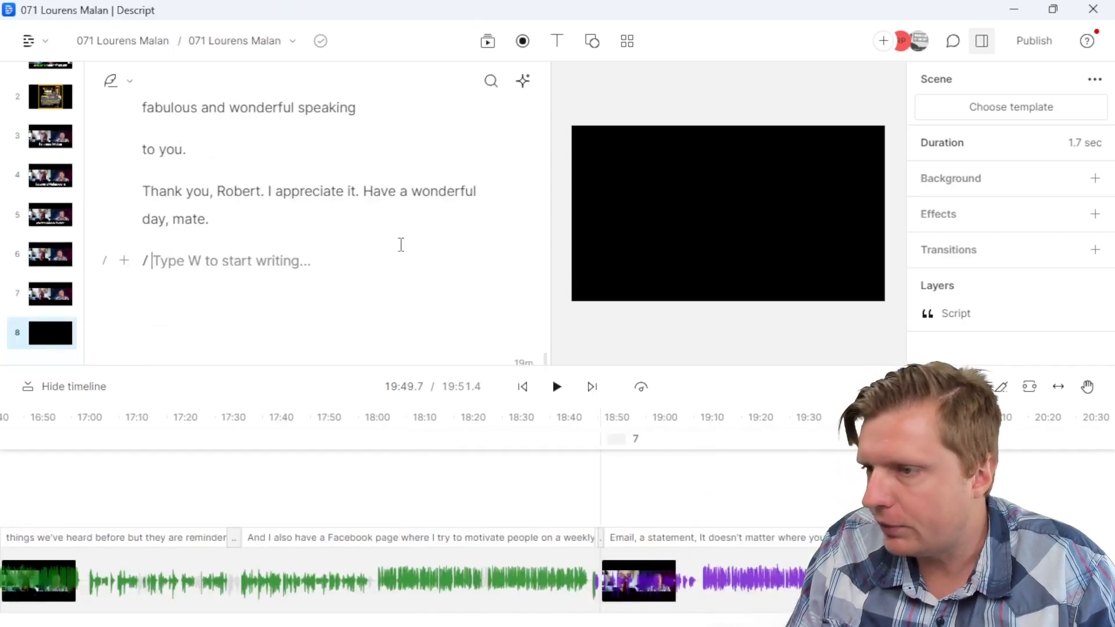
click(488, 41)
click(602, 185)
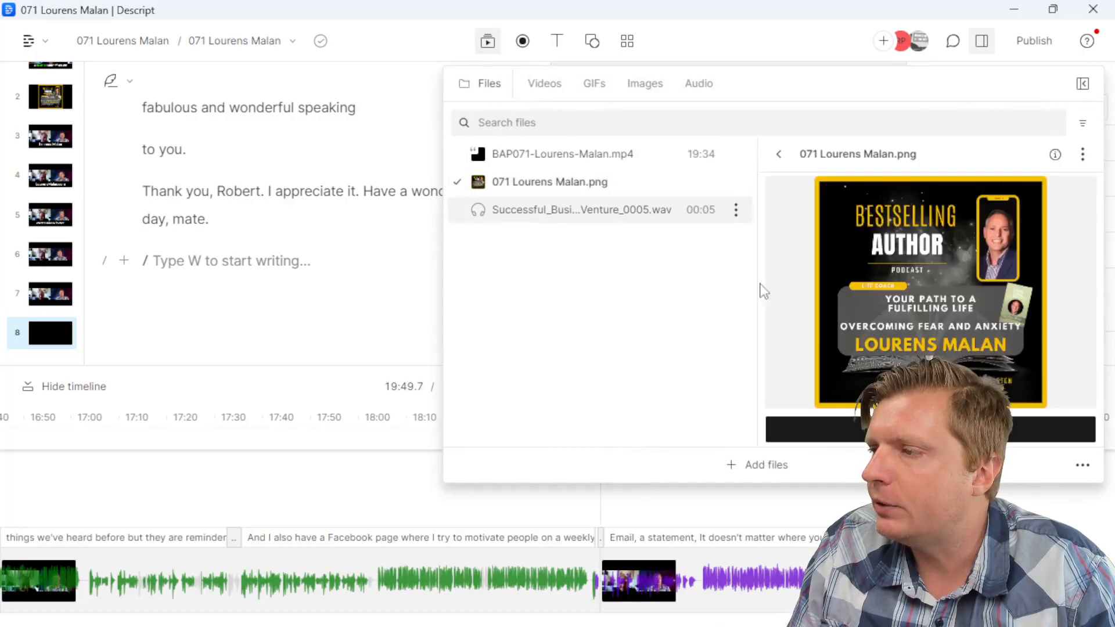
click(852, 423)
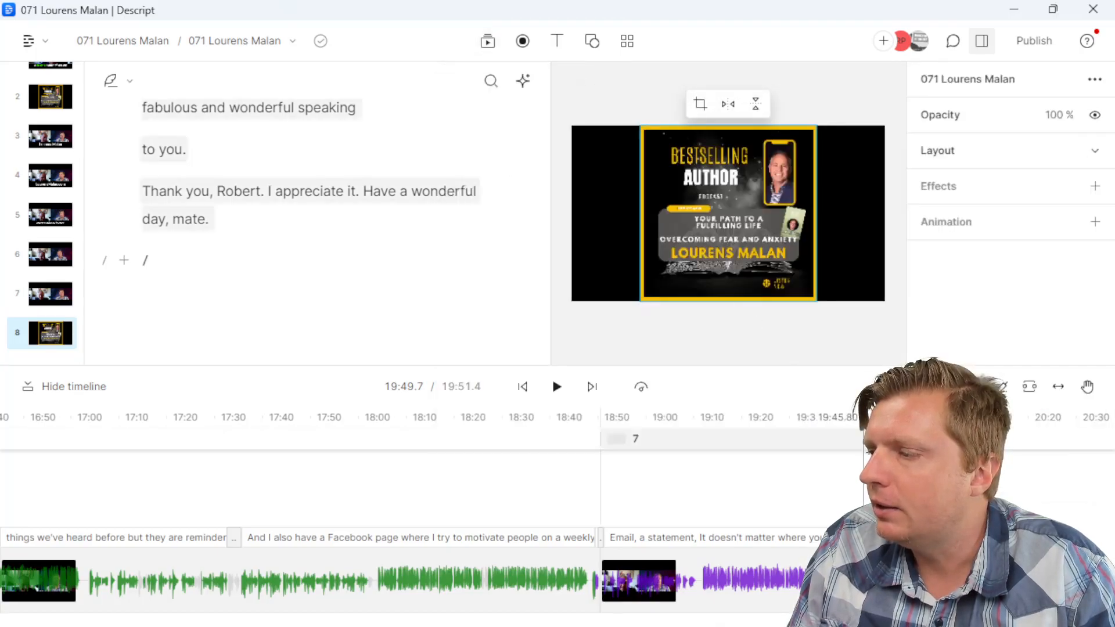
click(749, 447)
Step: Apply the End URL template to scene 7 with the guest's website address, widened to one line
click(628, 40)
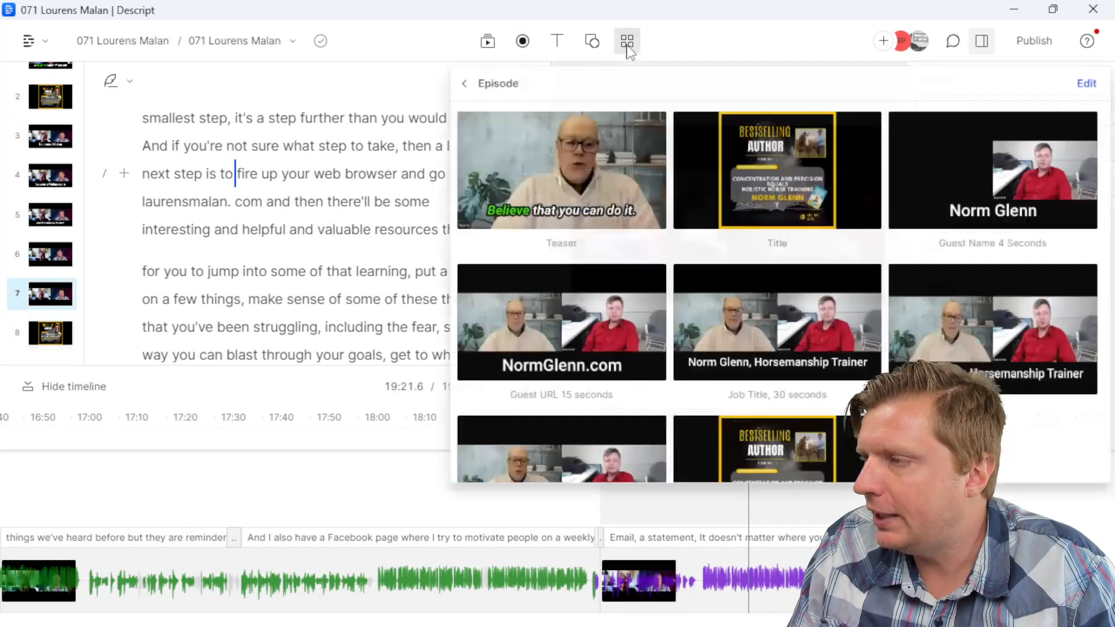
scroll(772, 420, down, 2)
click(599, 376)
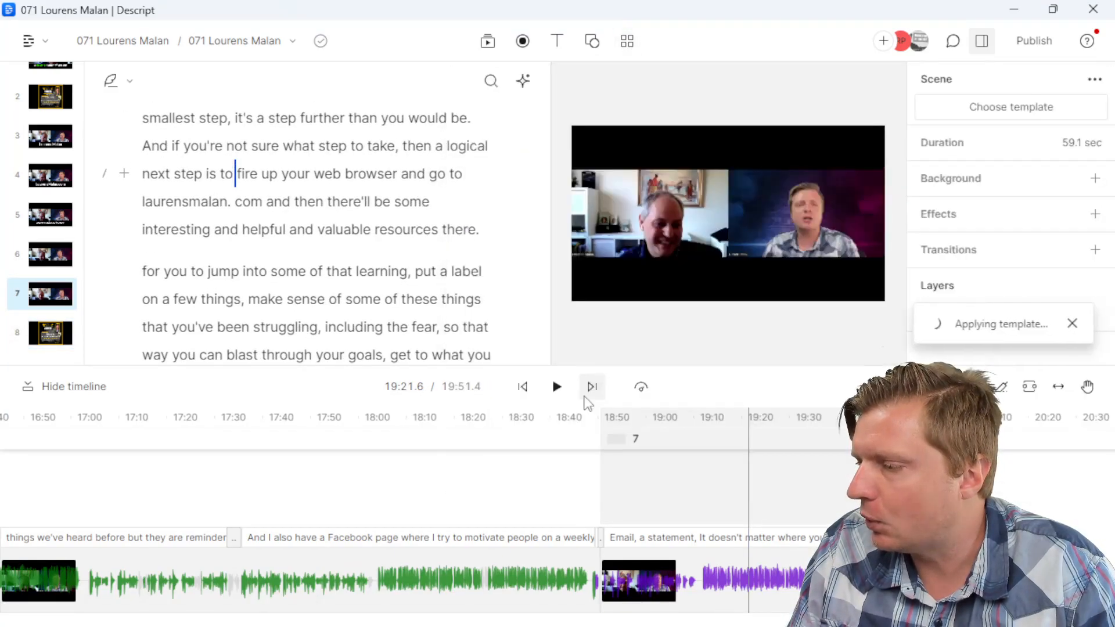
double_click(687, 280)
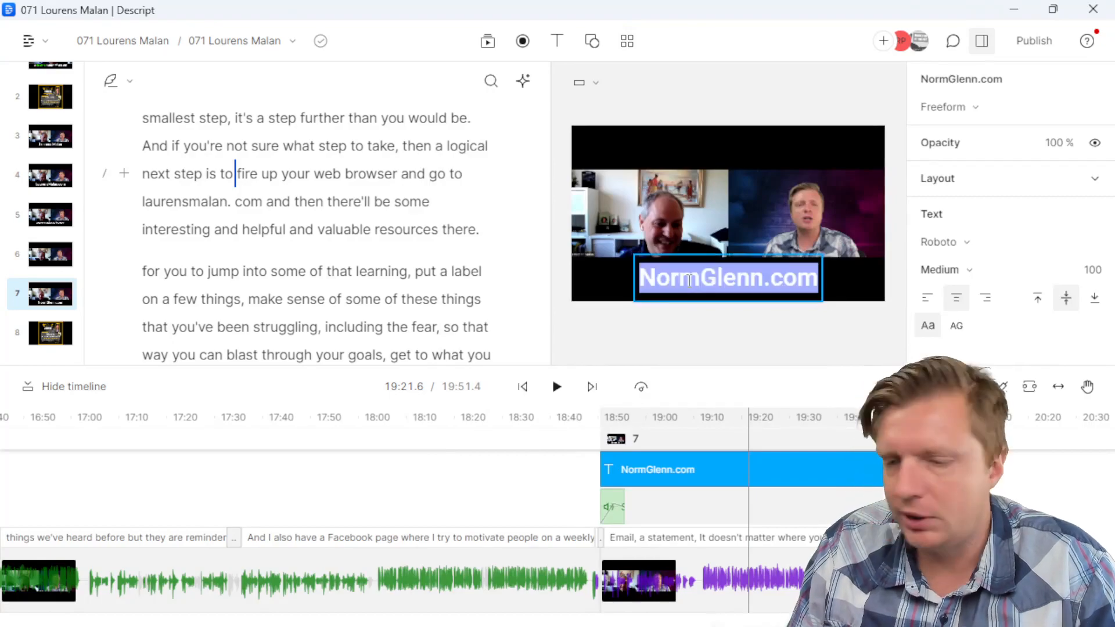
text(LourensMalan.com)
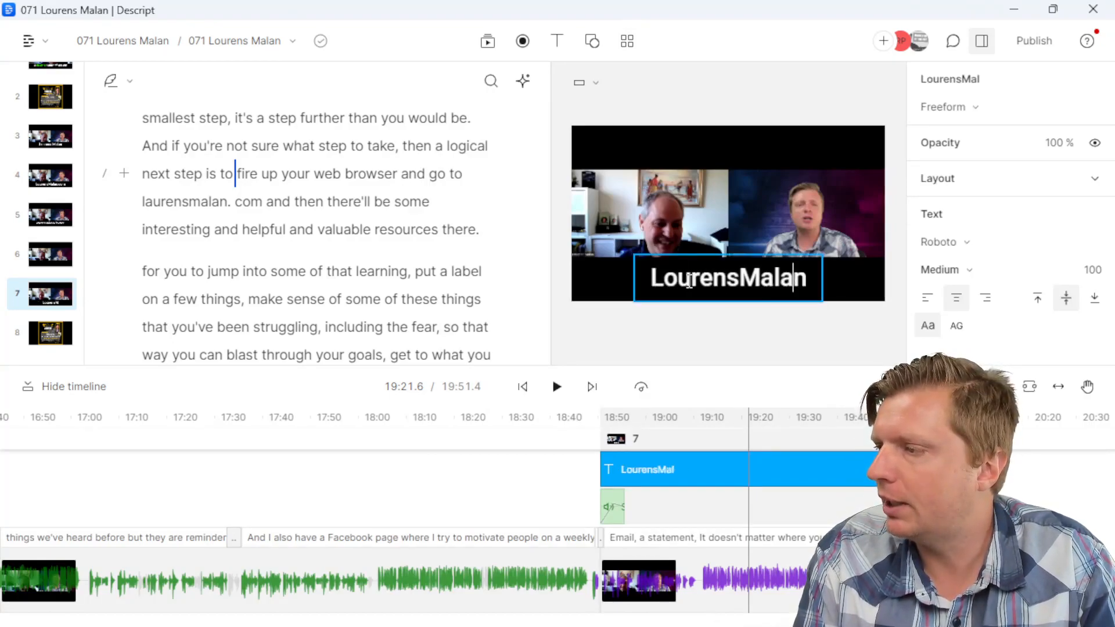
click(723, 301)
click(731, 297)
drag(826, 271, 849, 271)
click(615, 511)
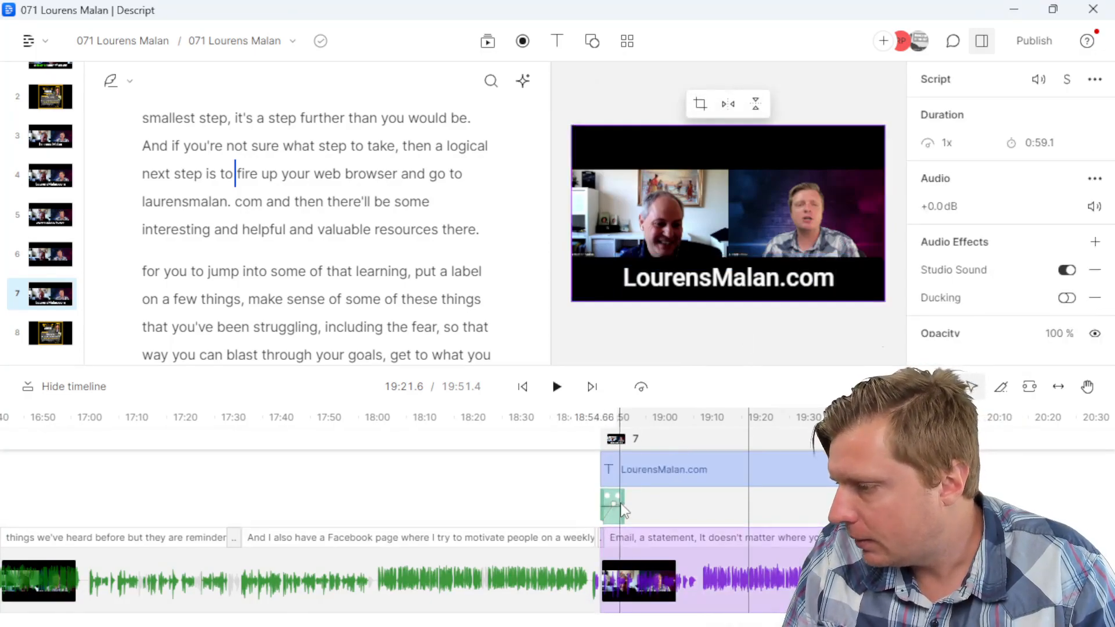
Step: Drag the sound clip toward the end of scene 7, undoing misplaced attempts
drag(614, 517, 897, 514)
click(906, 514)
key(ctrl+z)
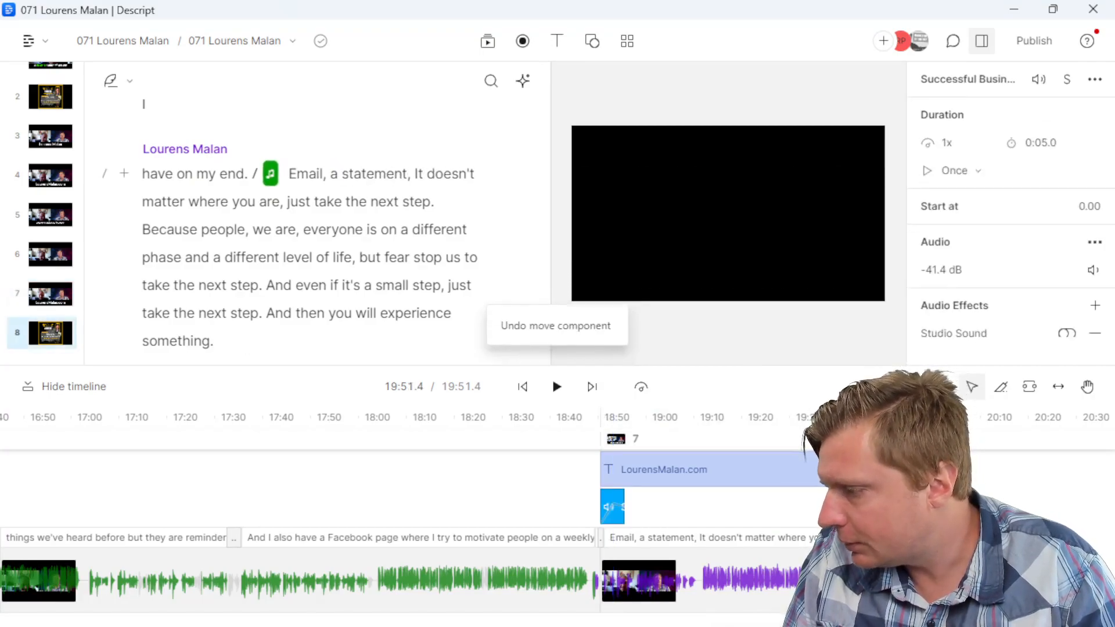
drag(617, 515, 808, 505)
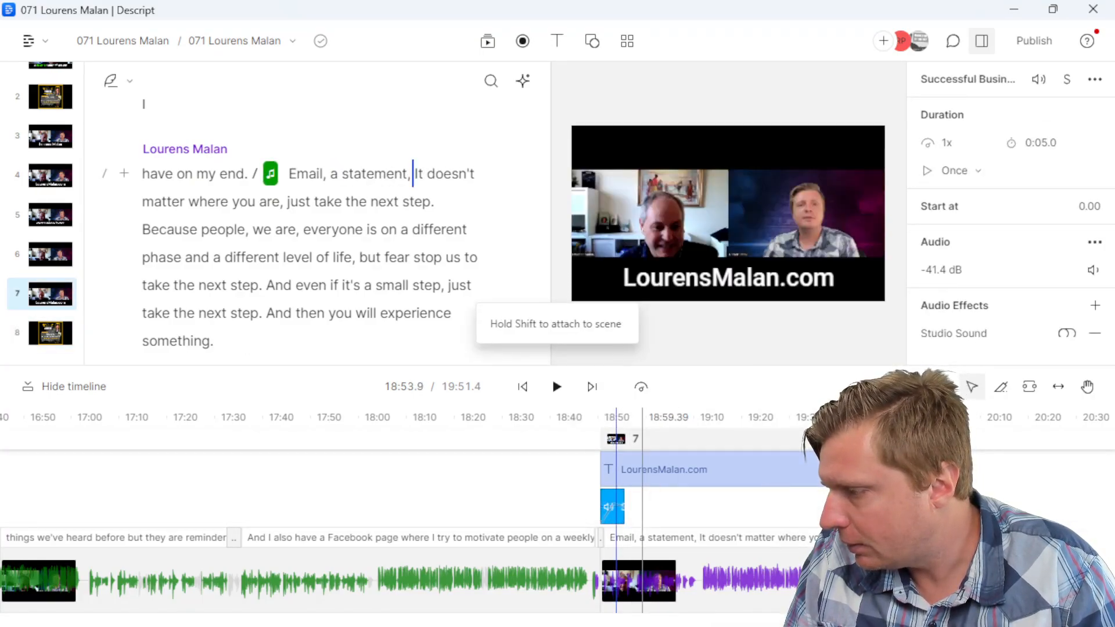
drag(643, 506, 917, 506)
key(ctrl+z)
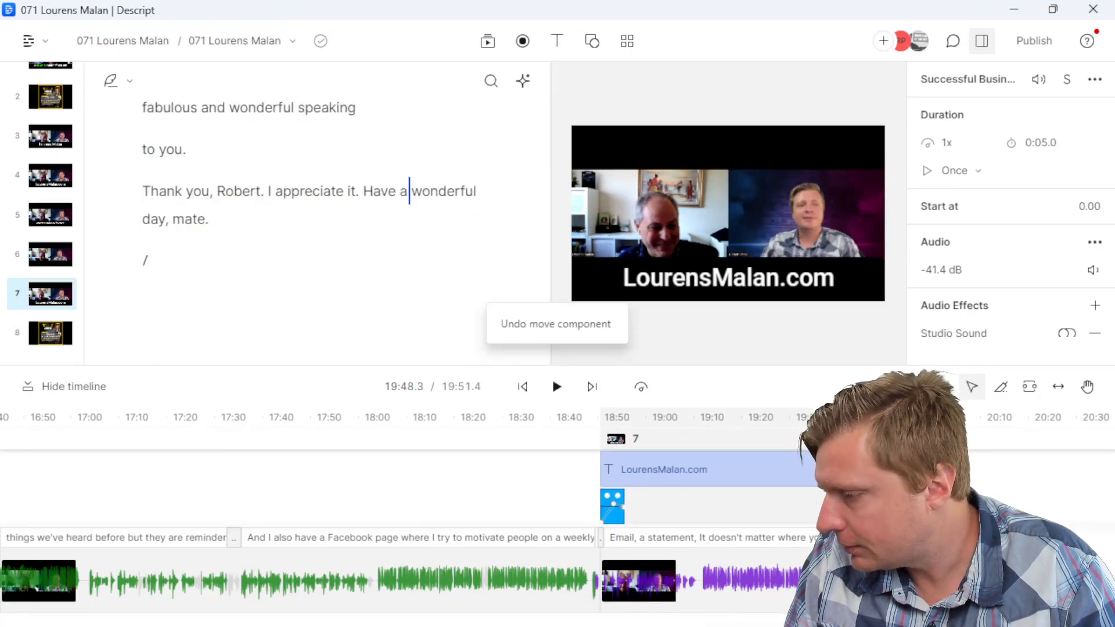
drag(617, 514, 886, 508)
Step: Check the episode's ending around 19:43, up to 'Thank you, Robert'
scroll(890, 508, up, 3)
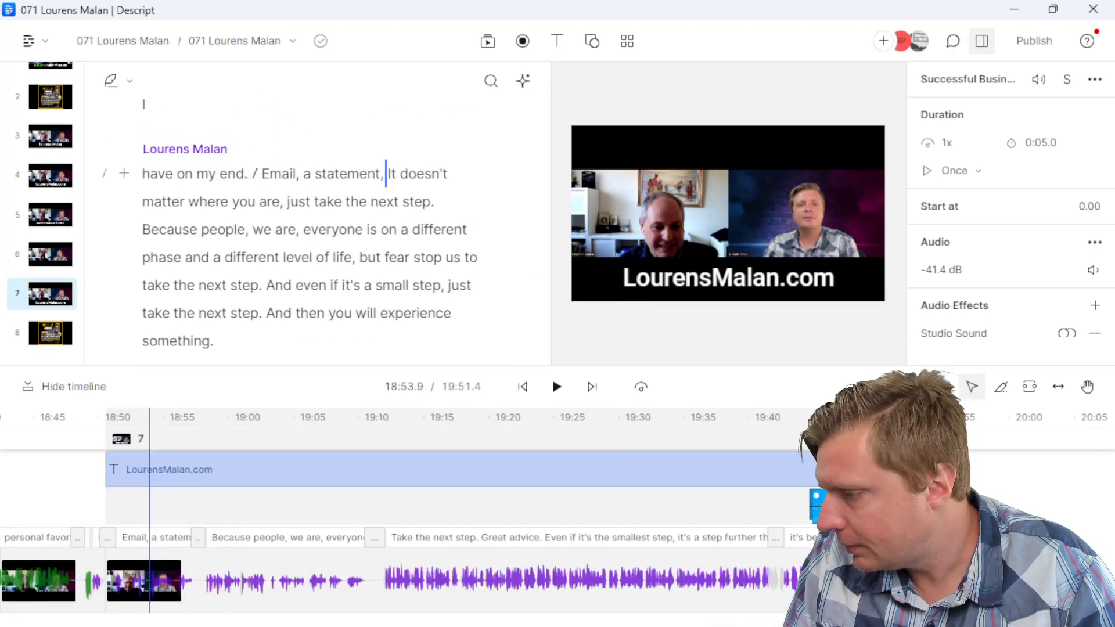
click(847, 507)
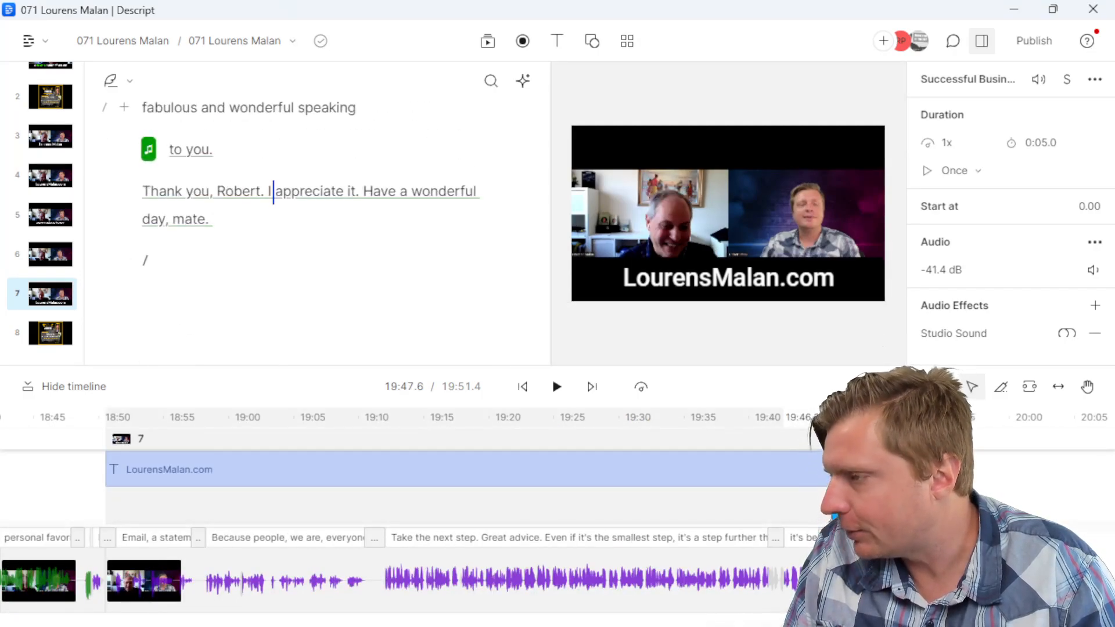
click(795, 439)
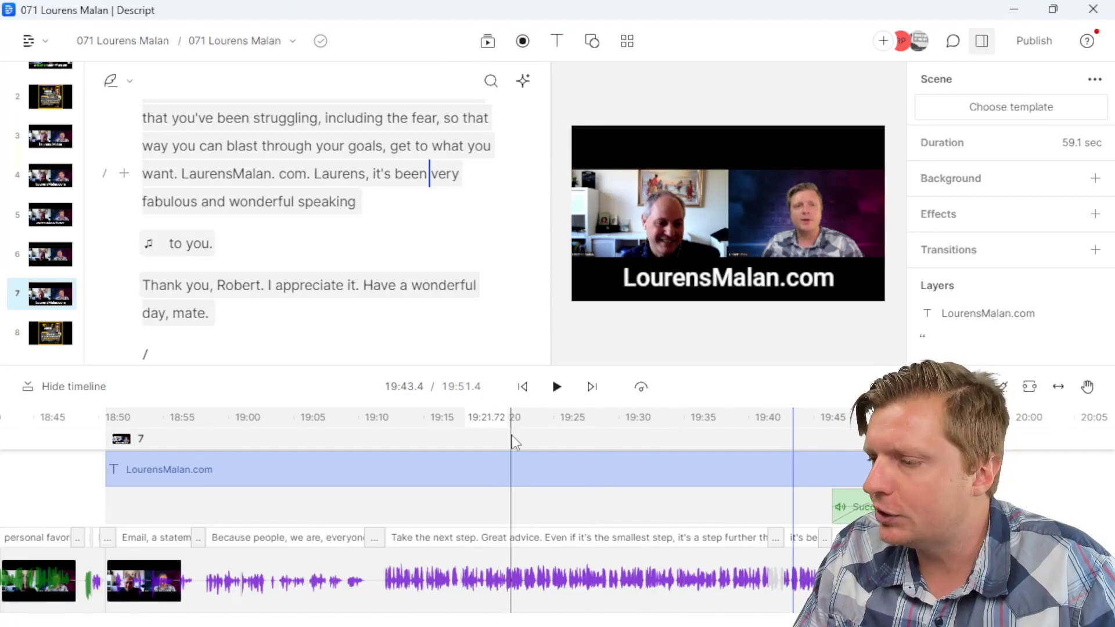
scroll(518, 474, down, 5)
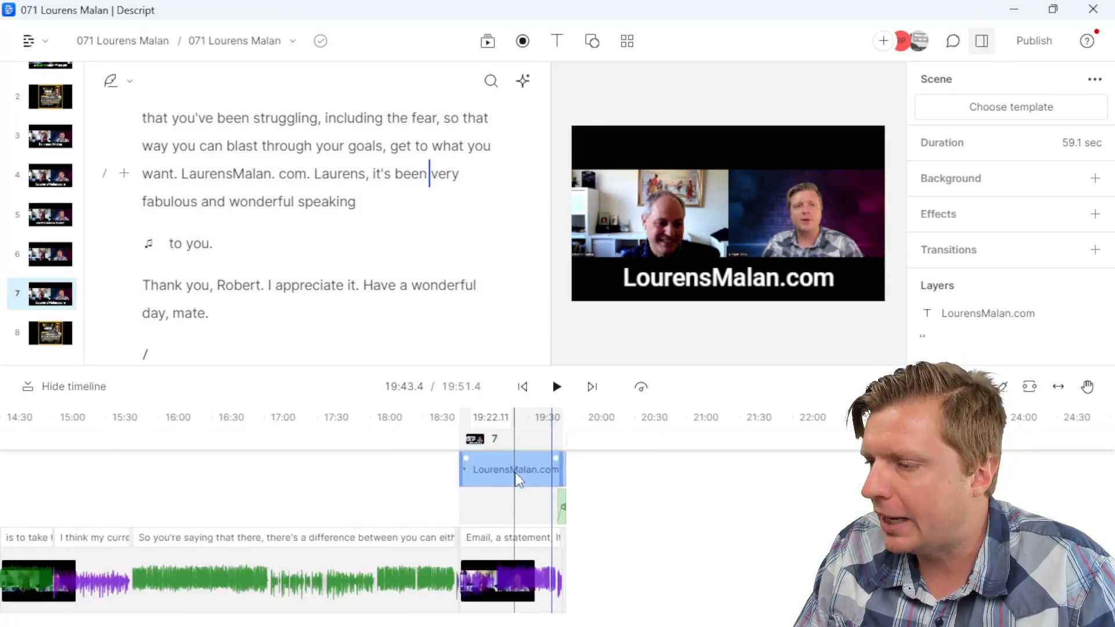
click(327, 236)
Step: Return to the top of the script and step through words in the opening lines
key(ctrl+Home)
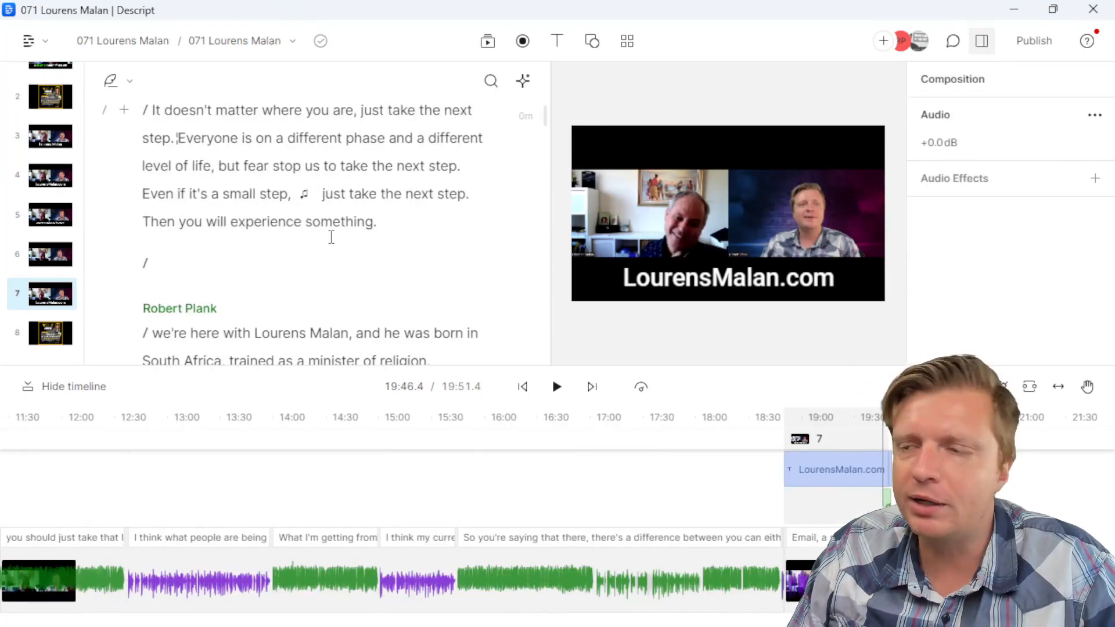
scroll(330, 236, up, 3)
click(272, 270)
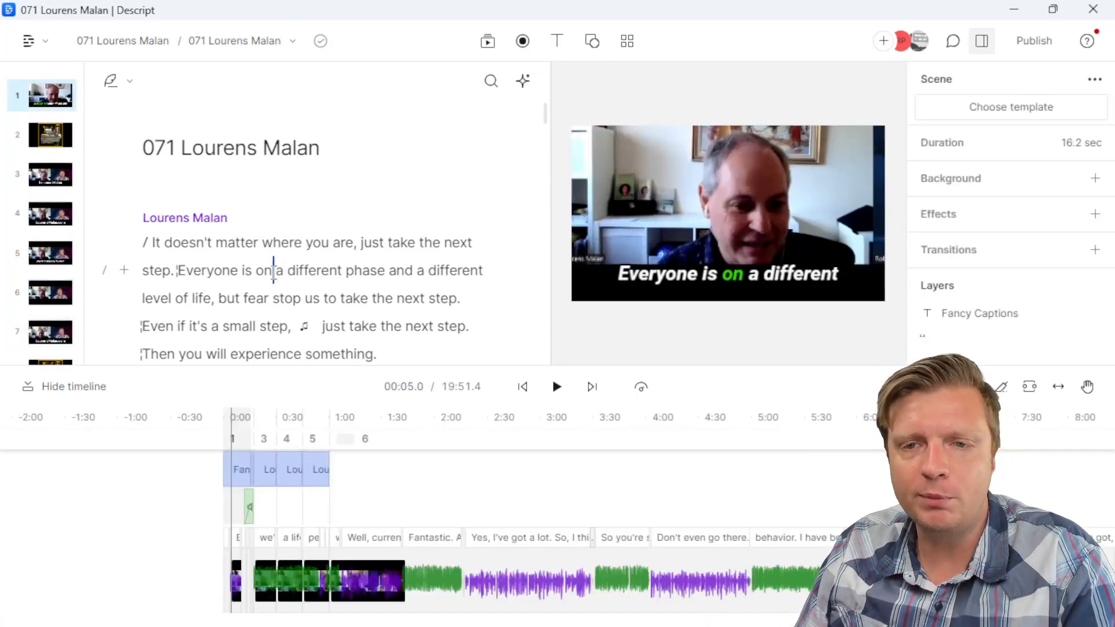
scroll(280, 262, down, 3)
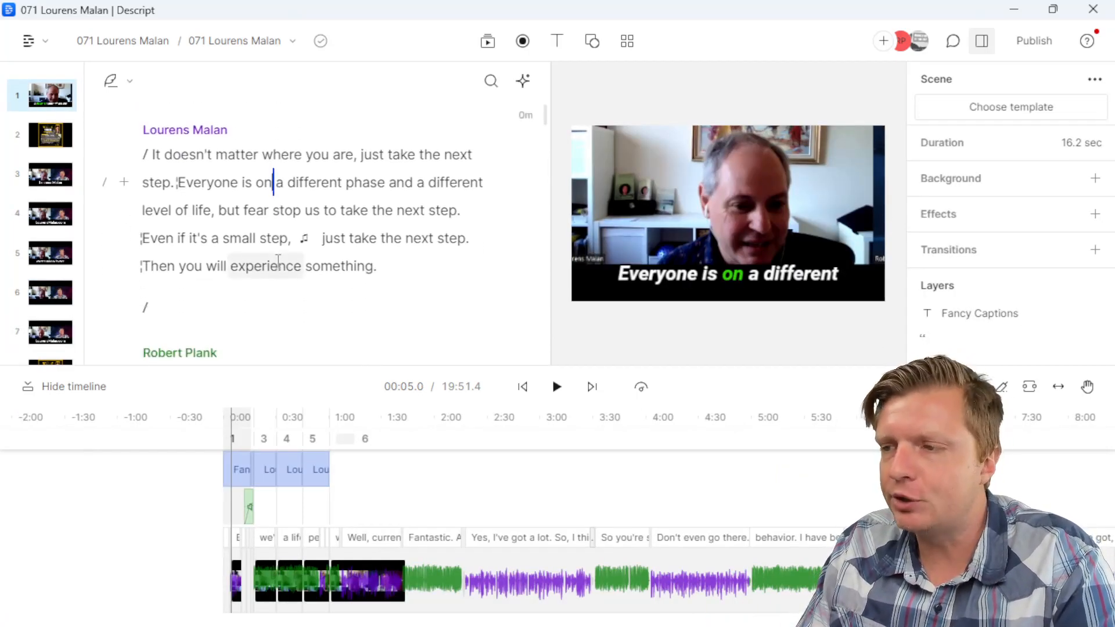
click(326, 151)
click(312, 322)
click(374, 131)
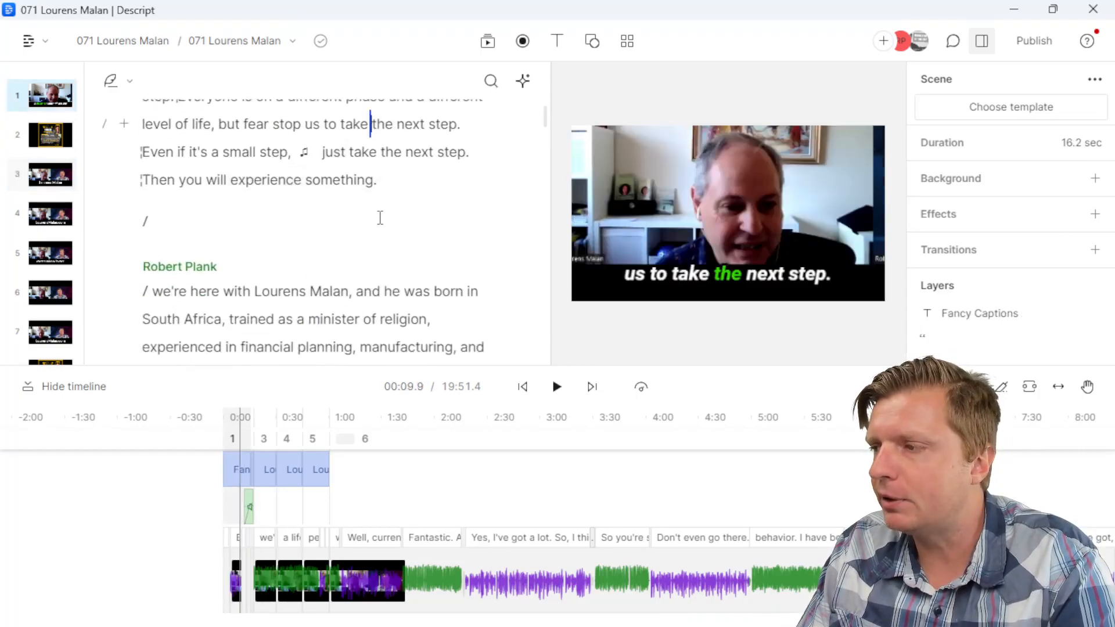
scroll(379, 217, down, 5)
click(374, 226)
click(346, 326)
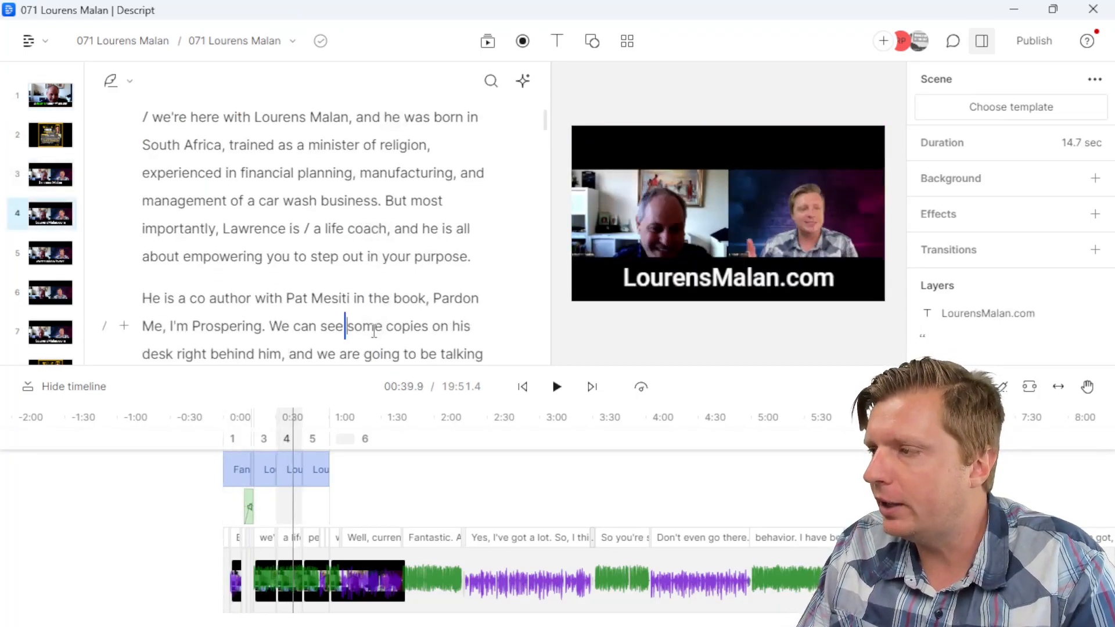
click(1033, 46)
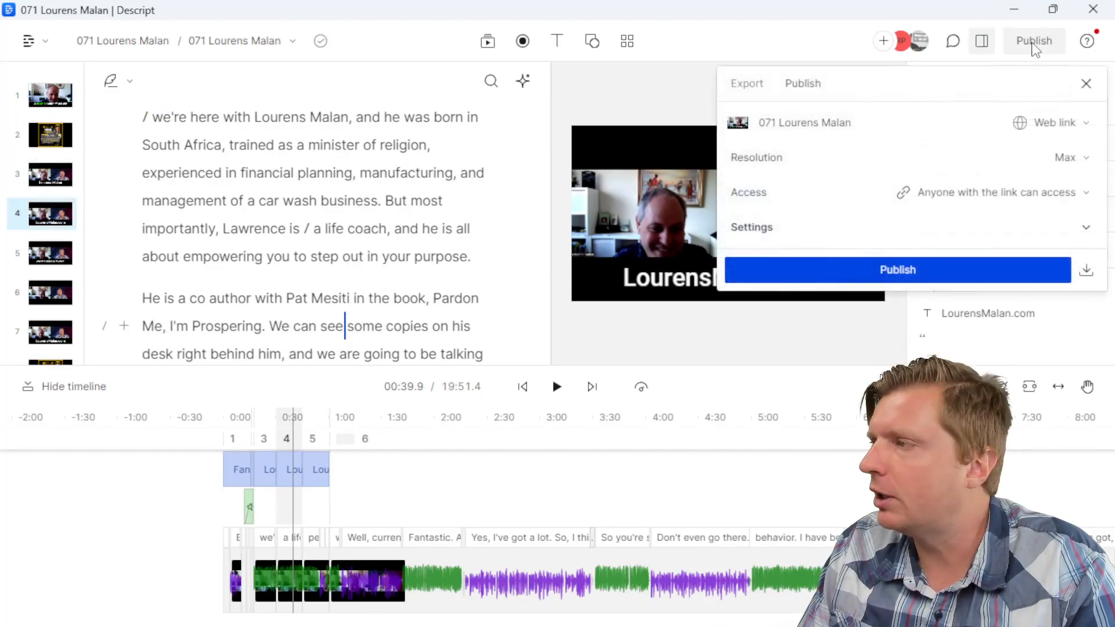
click(747, 83)
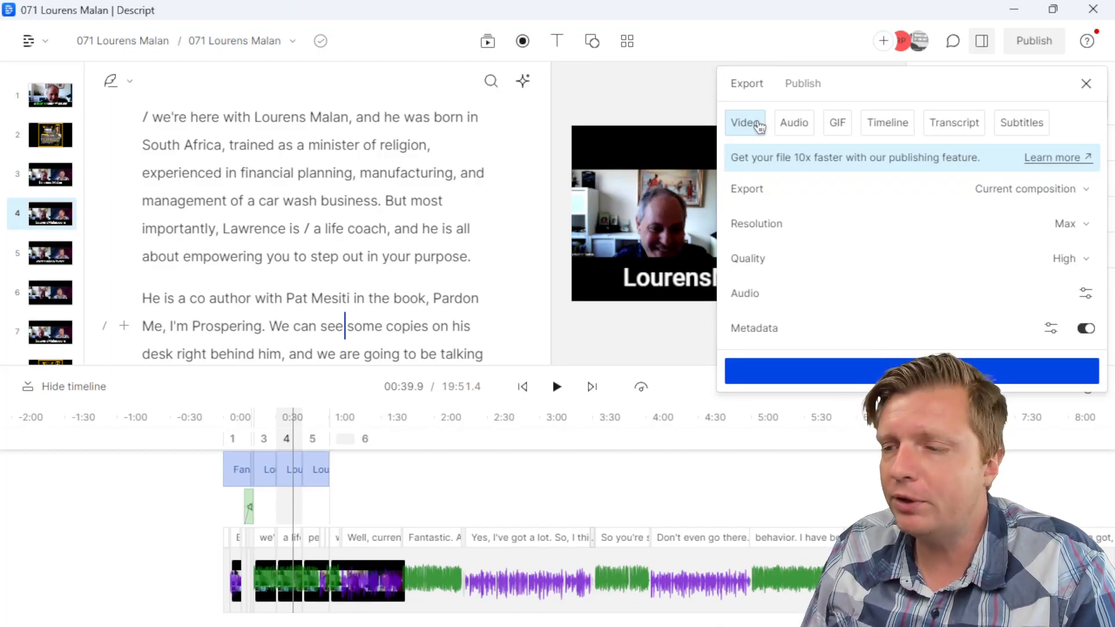
click(437, 145)
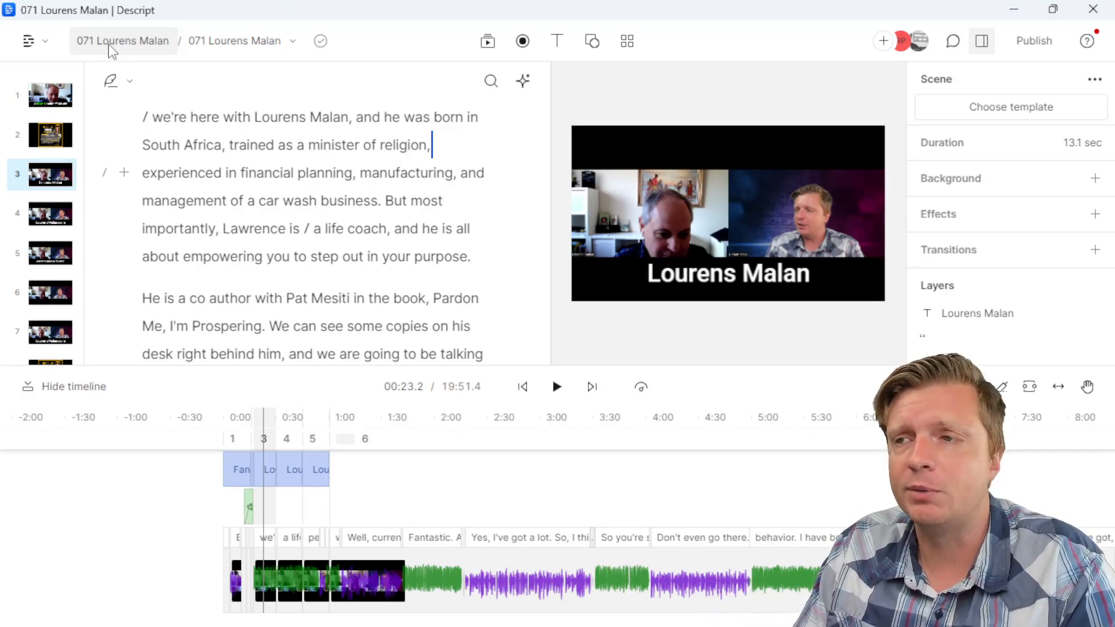
Step: Add (YT) to the end of the guest-named 071 composition title and confirm it among the compositions
click(223, 46)
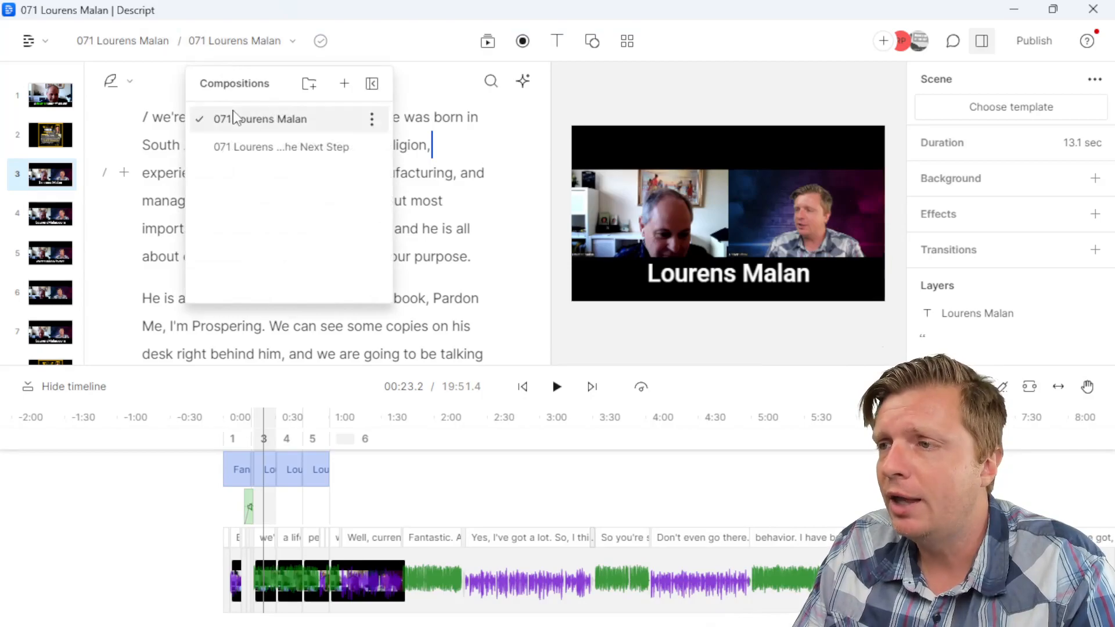
click(422, 162)
scroll(424, 154, up, 5)
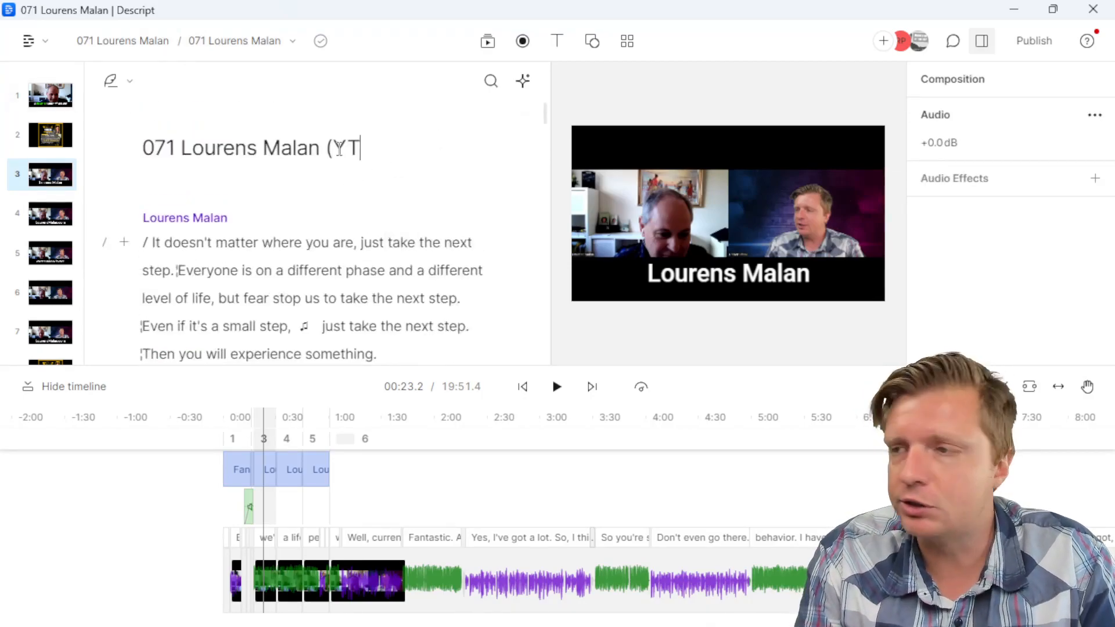
click(291, 270)
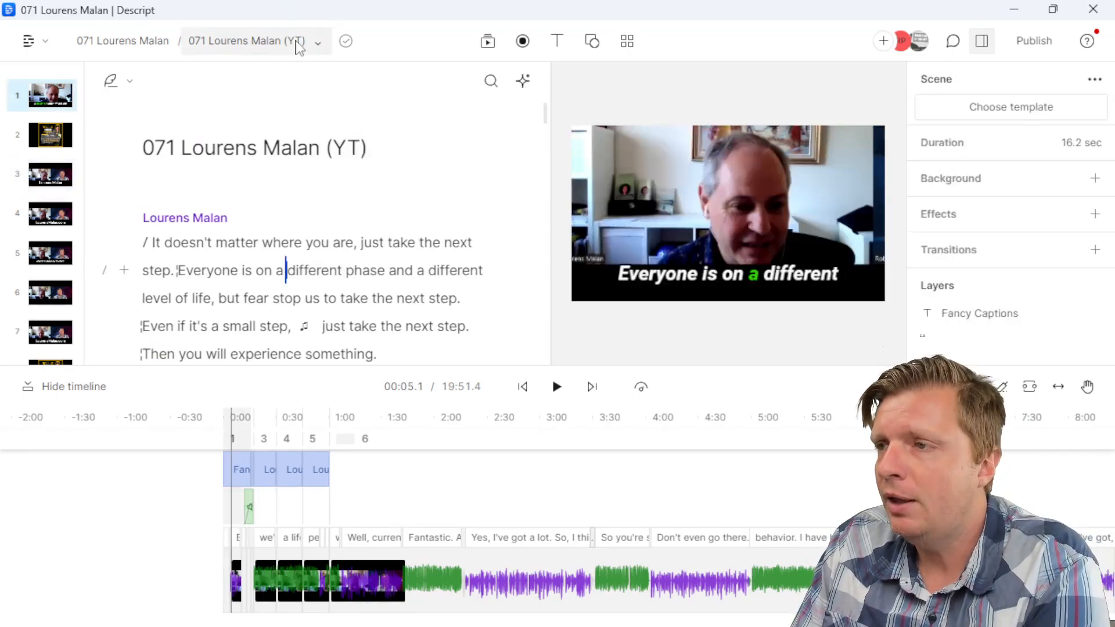
click(298, 45)
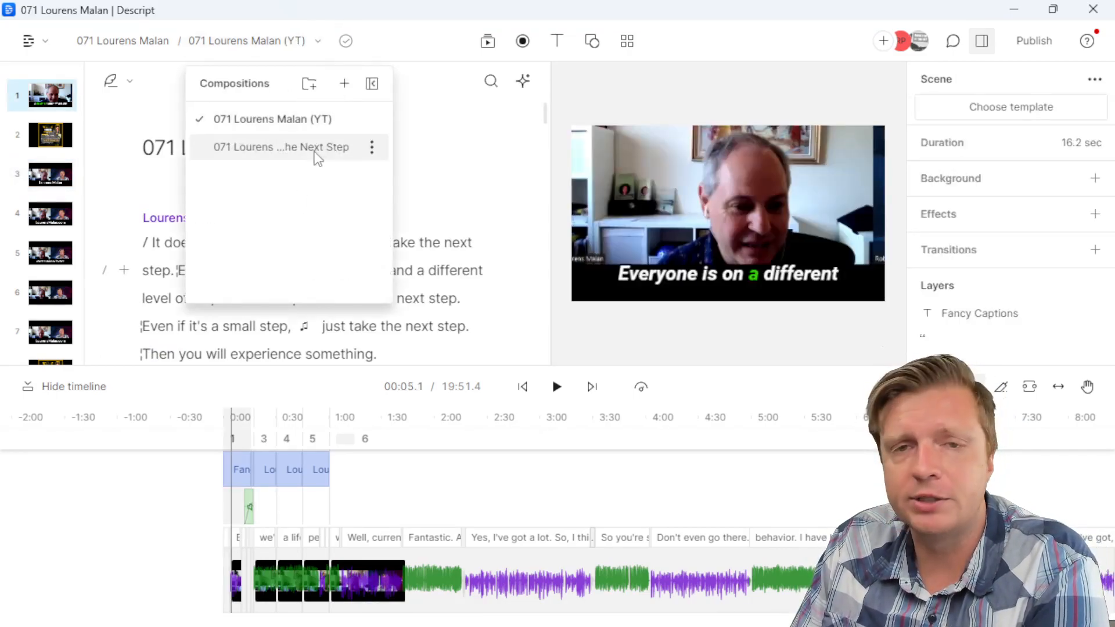
click(281, 147)
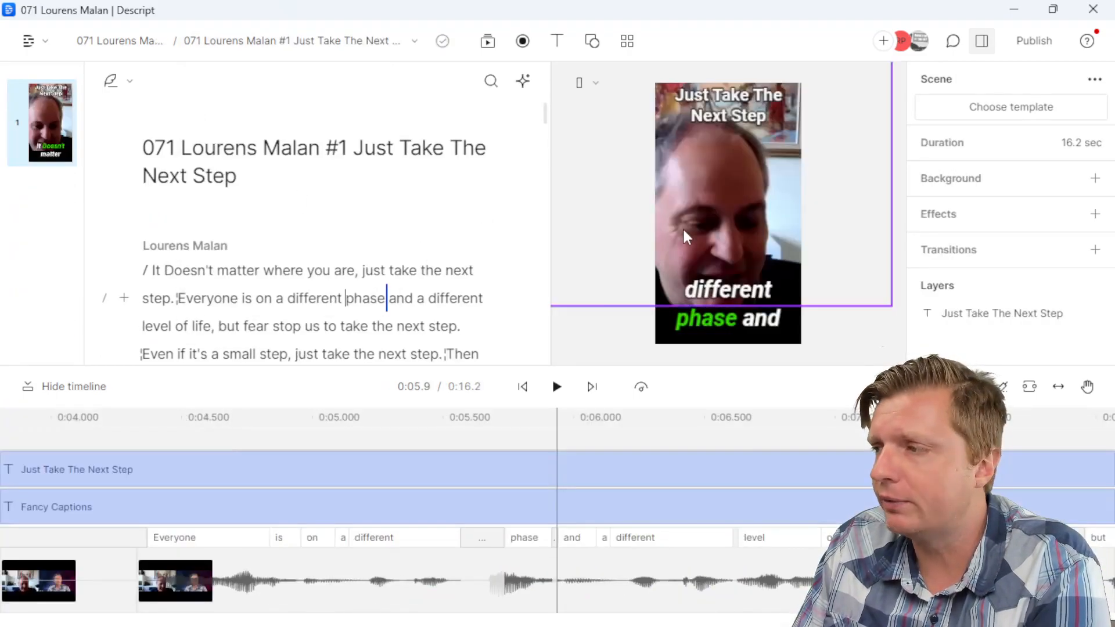
click(287, 41)
click(268, 119)
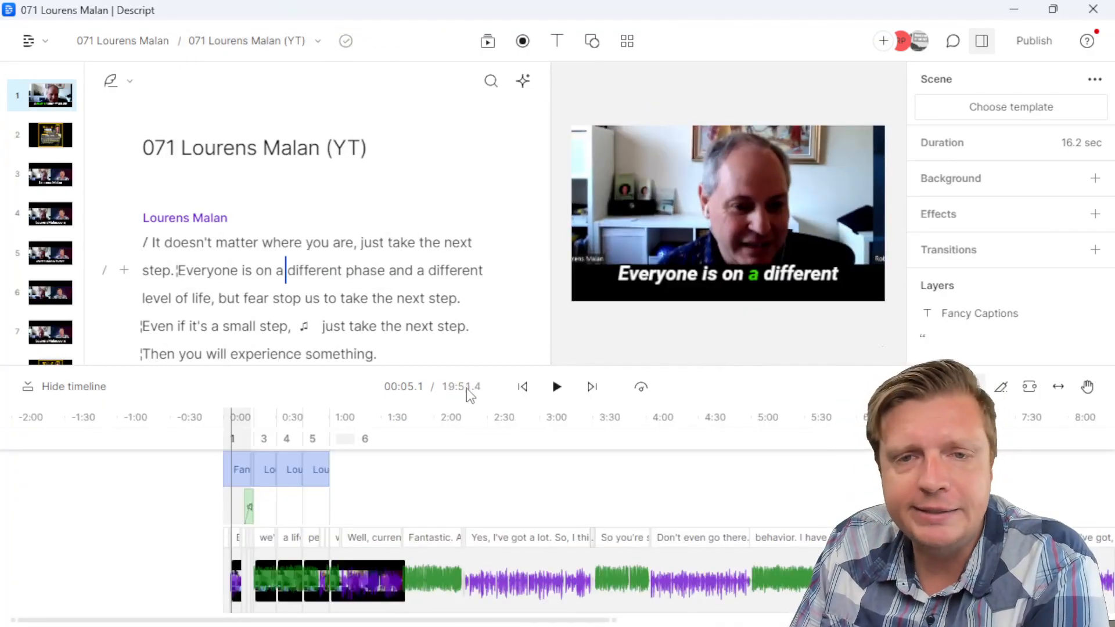
Step: Duplicate the YT composition and retitle the copy with (Podcast), removing the 'Copy of' prefix
click(317, 41)
click(373, 121)
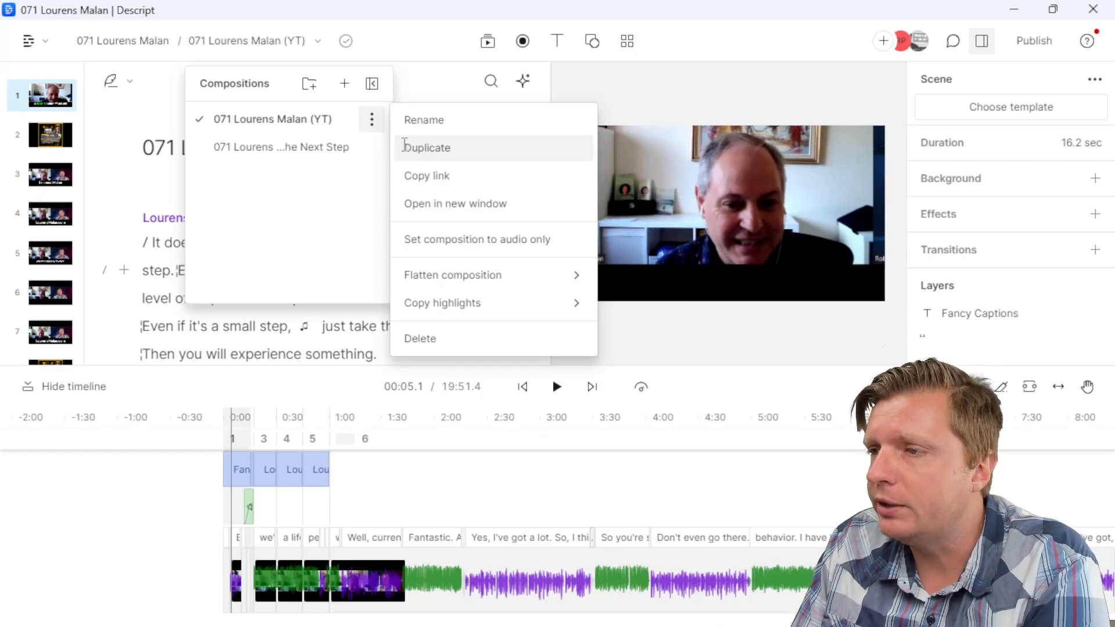
click(405, 148)
drag(222, 148, 149, 150)
key(BackSpace)
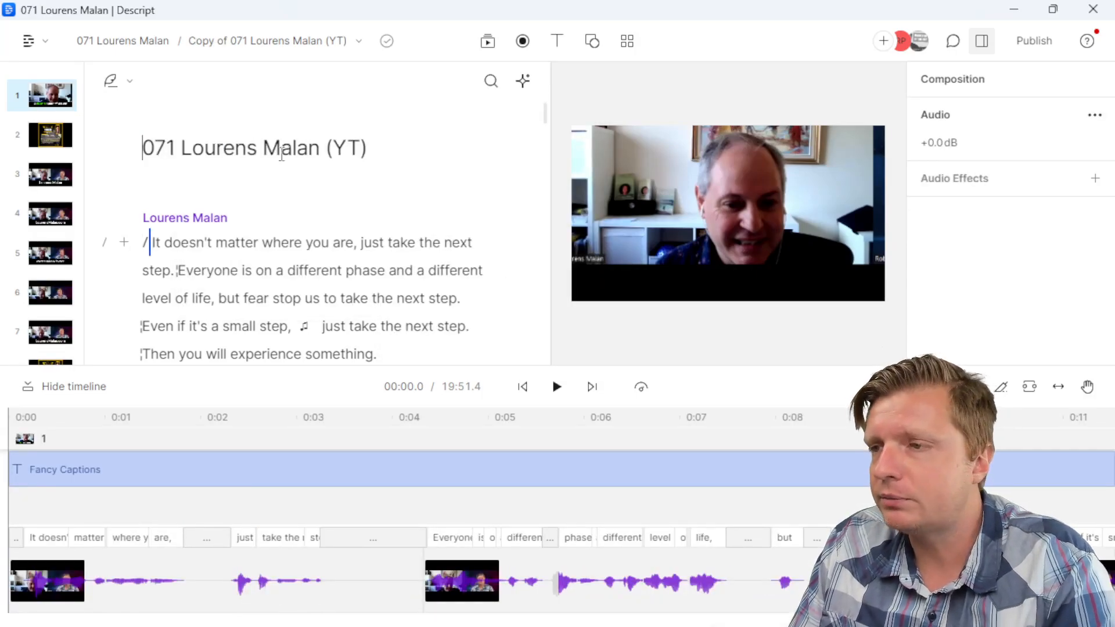
double_click(351, 146)
text(Podcast)
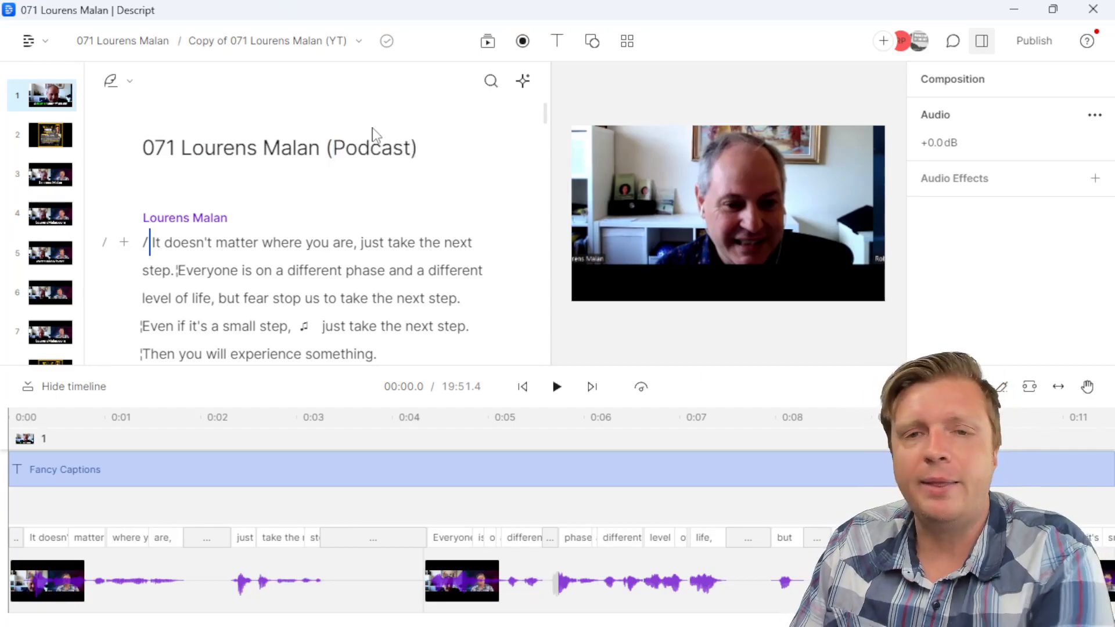
click(280, 289)
click(322, 148)
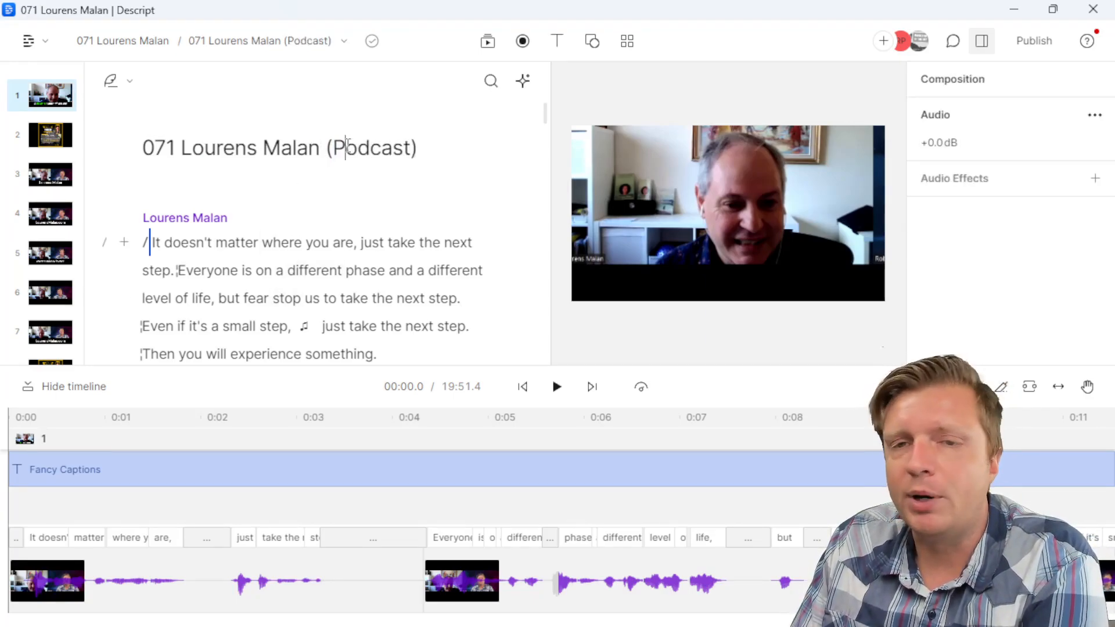
click(352, 147)
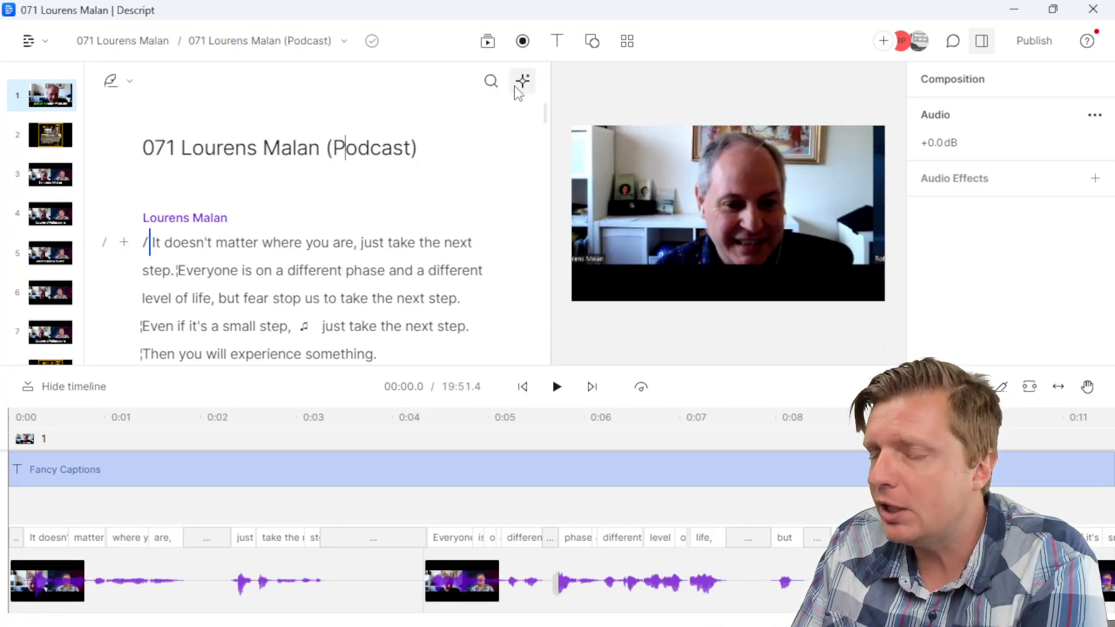
Step: Find the filler words in the script using the automatic cleanup actions
click(524, 86)
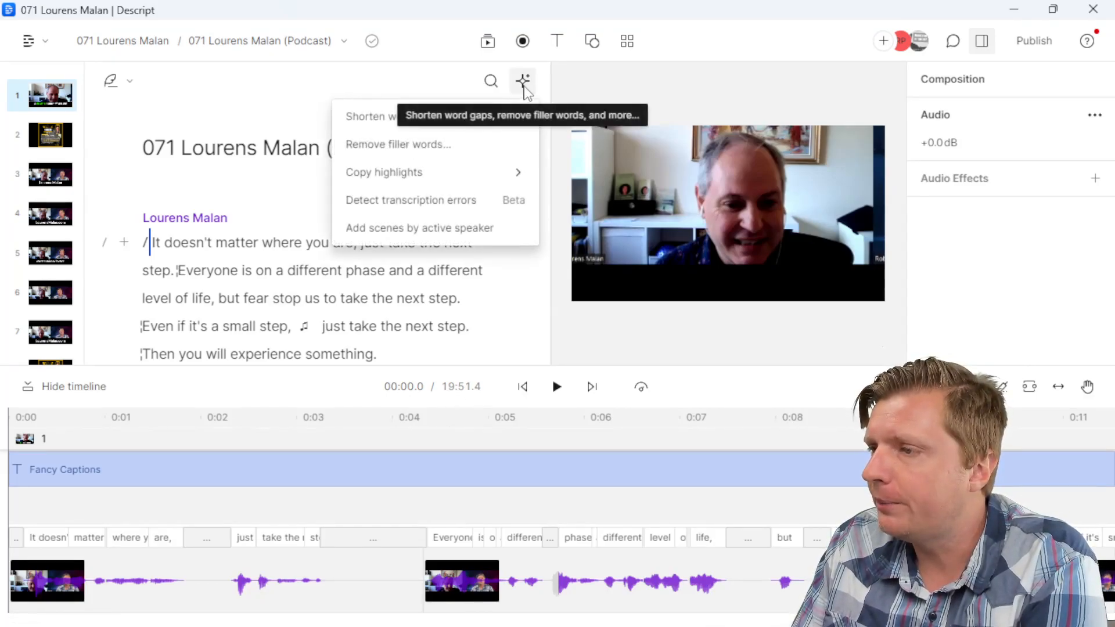
click(414, 153)
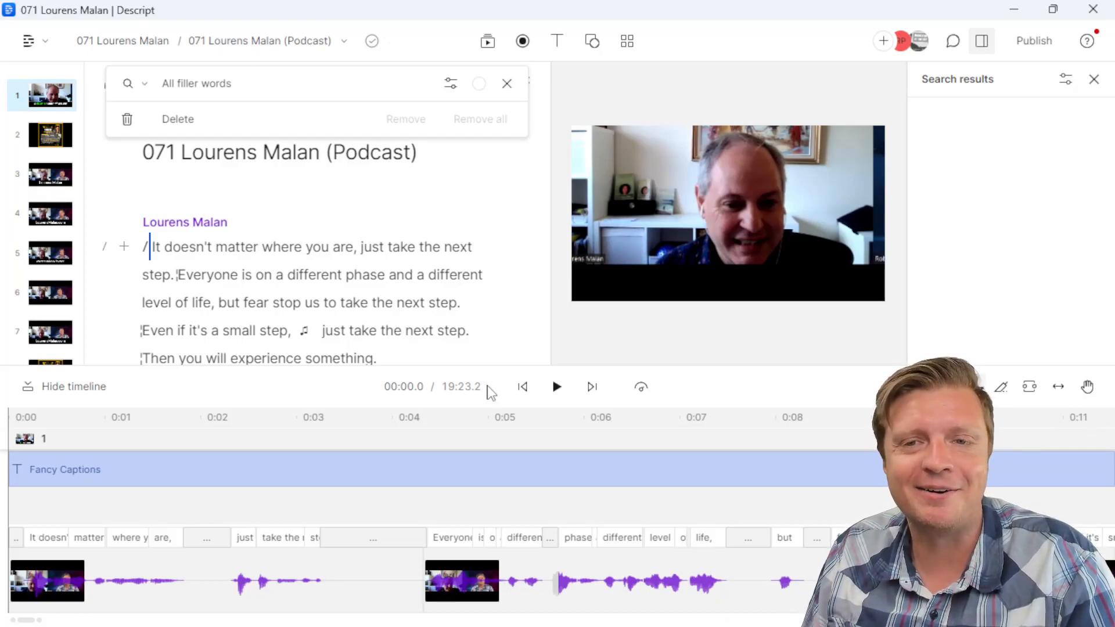
click(395, 303)
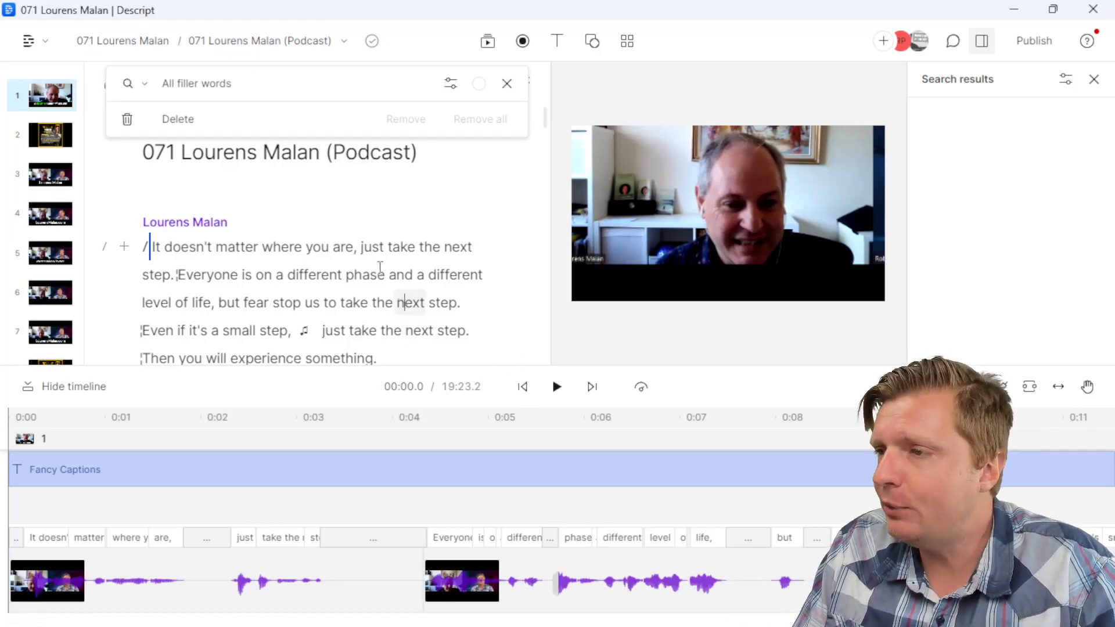
Step: Glance at the YT composition, return to Podcast, and switch over to Chrome
click(262, 42)
click(265, 119)
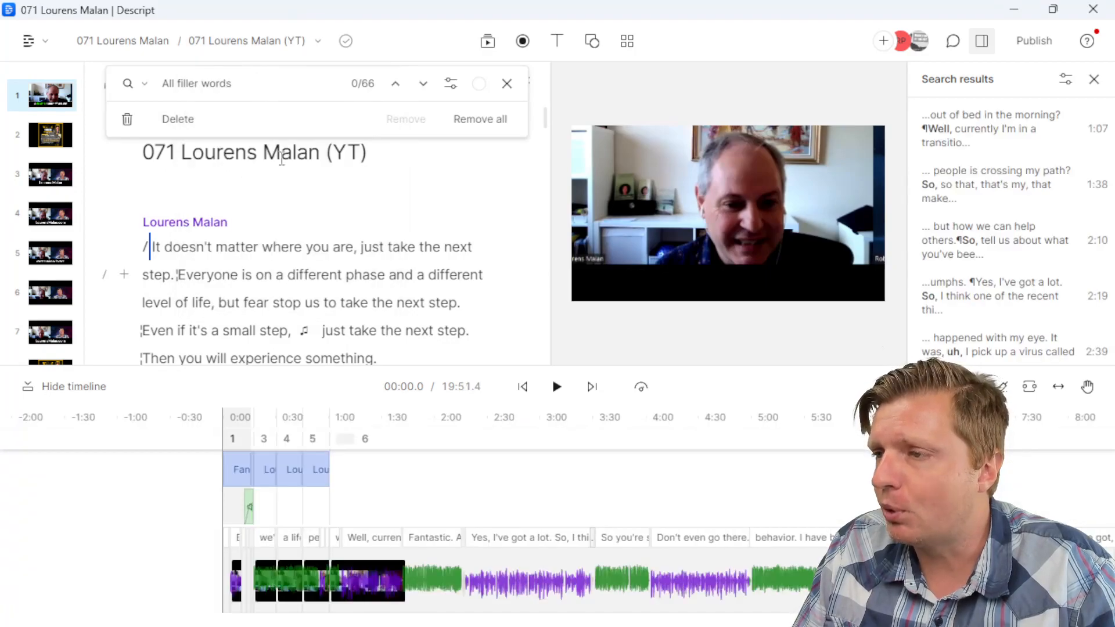
click(363, 247)
click(262, 42)
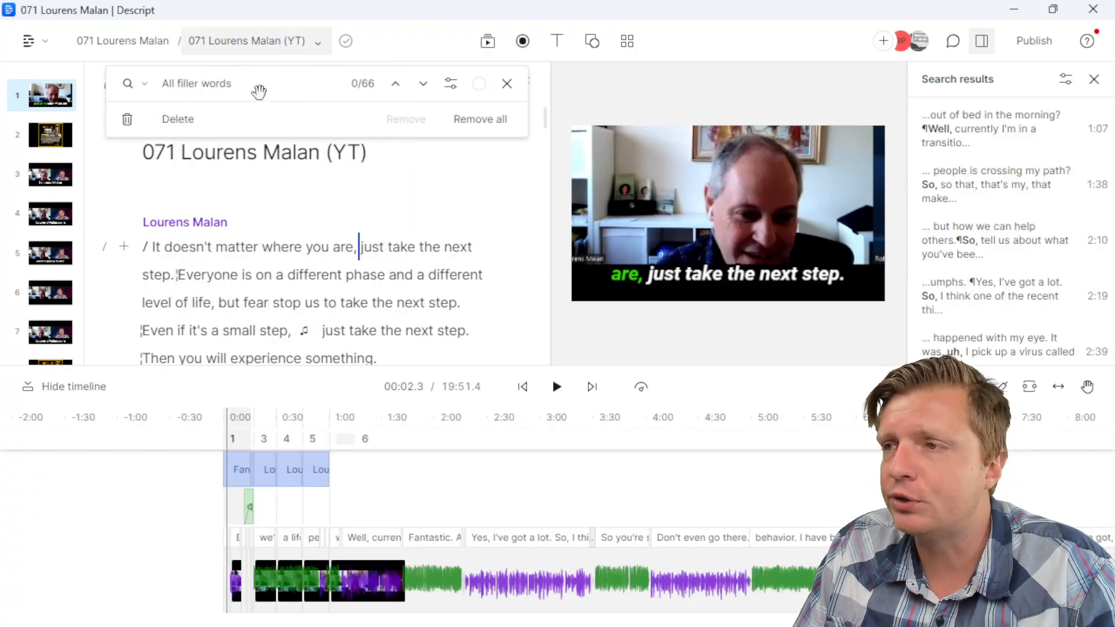
click(264, 173)
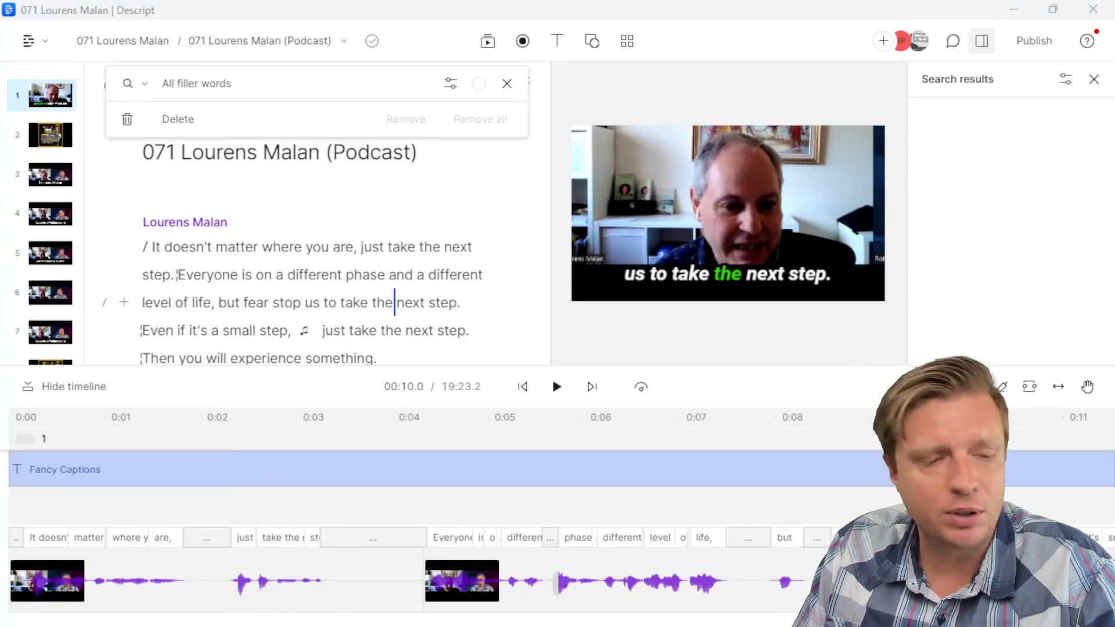
key(alt+Tab)
Step: Move to the end of the Permalink line in the podcast notes document
click(138, 4)
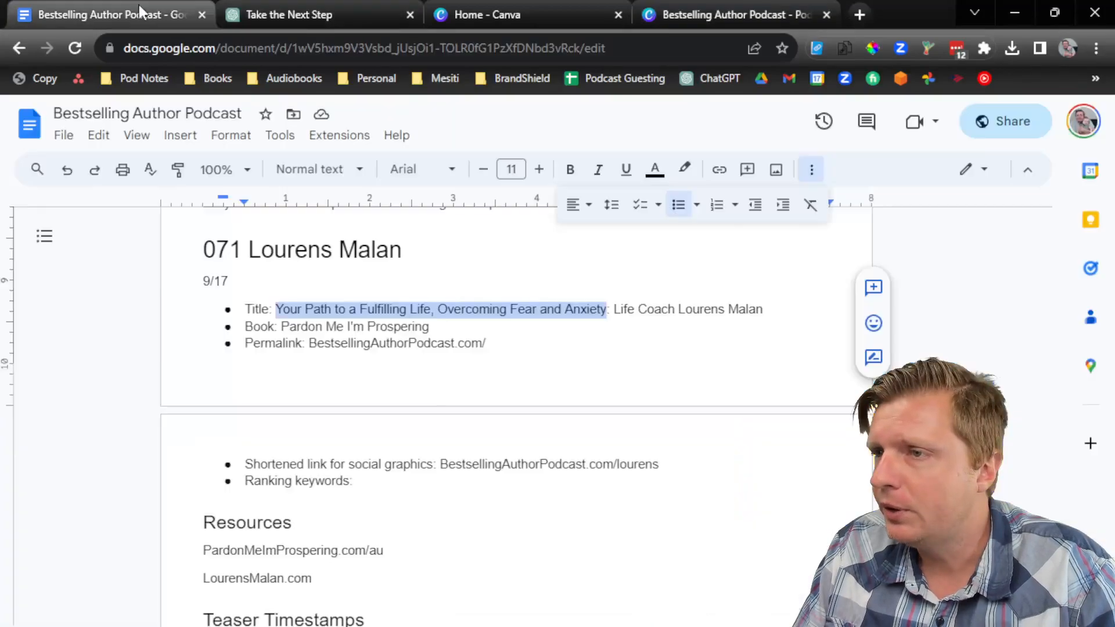
click(663, 321)
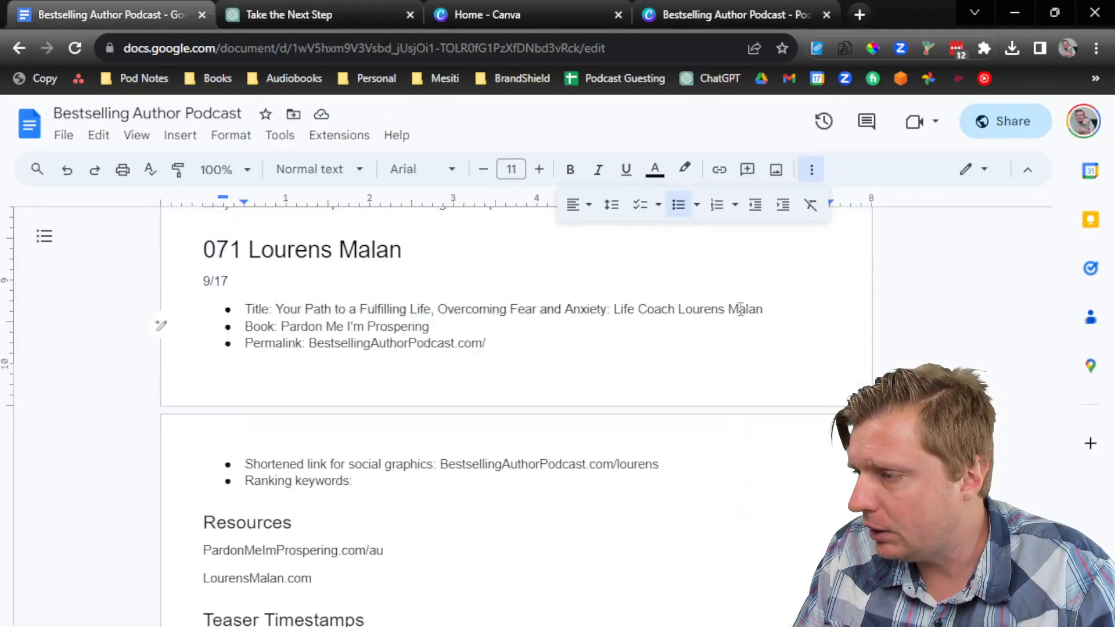
click(721, 326)
click(704, 339)
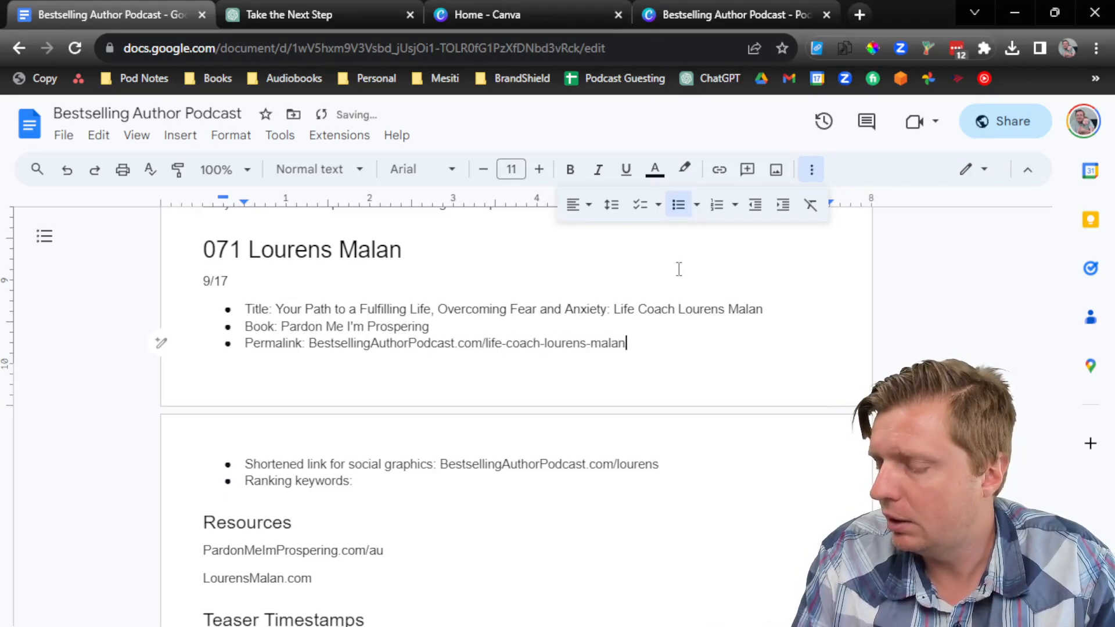
scroll(394, 391, down, 4)
scroll(393, 391, up, 3)
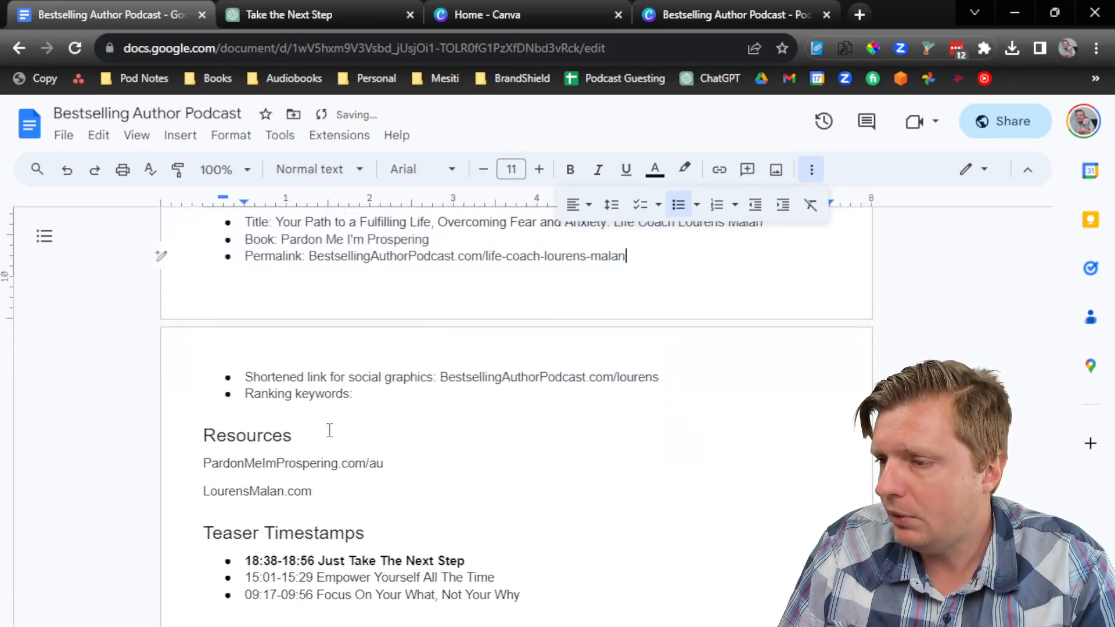
Step: Insert a Summary heading line above the Resources heading
click(323, 423)
key(Return)
key(Up)
text(A)
text(ummary)
key(Return)
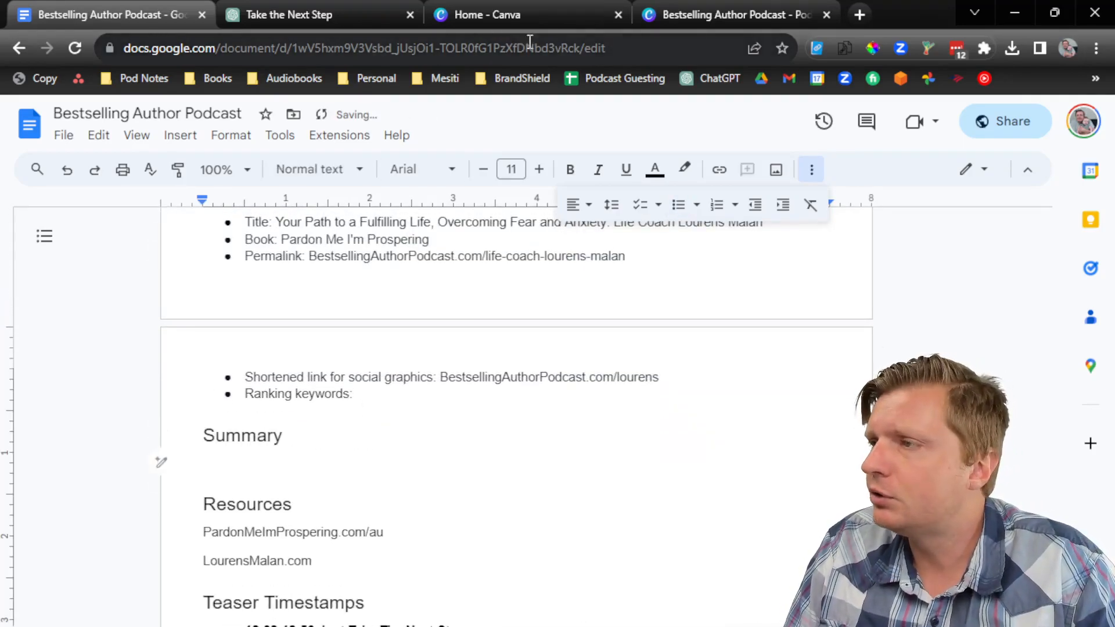
click(339, 9)
Step: Send ChatGPT the show-notes prompt and select its generated summary, timestamps, quotes and links
click(466, 247)
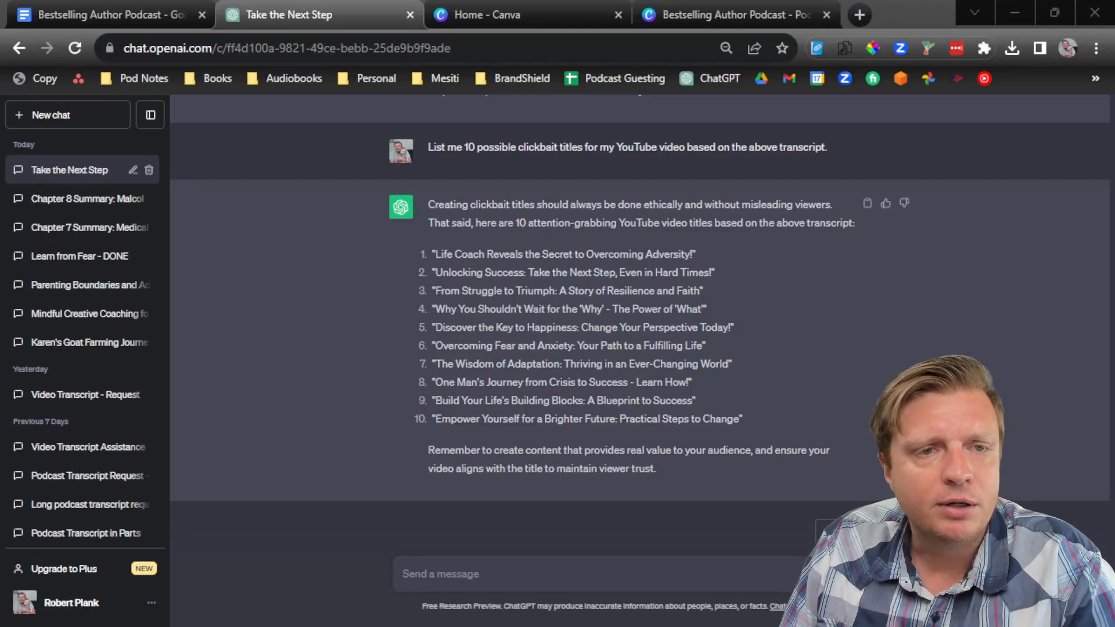
click(420, 583)
key(ctrl+v)
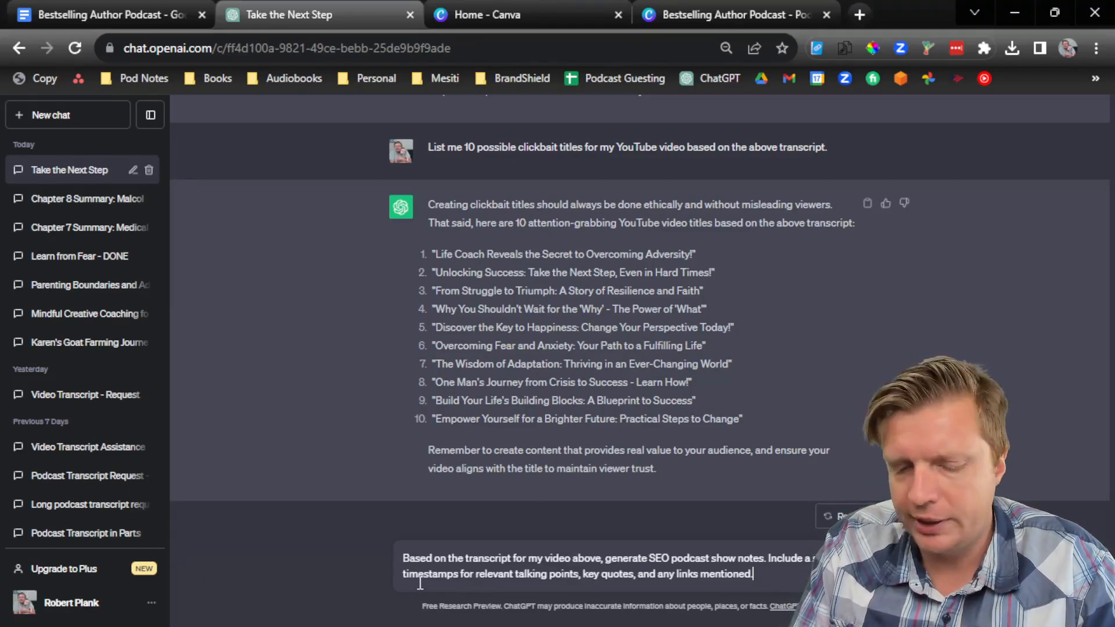
key(Return)
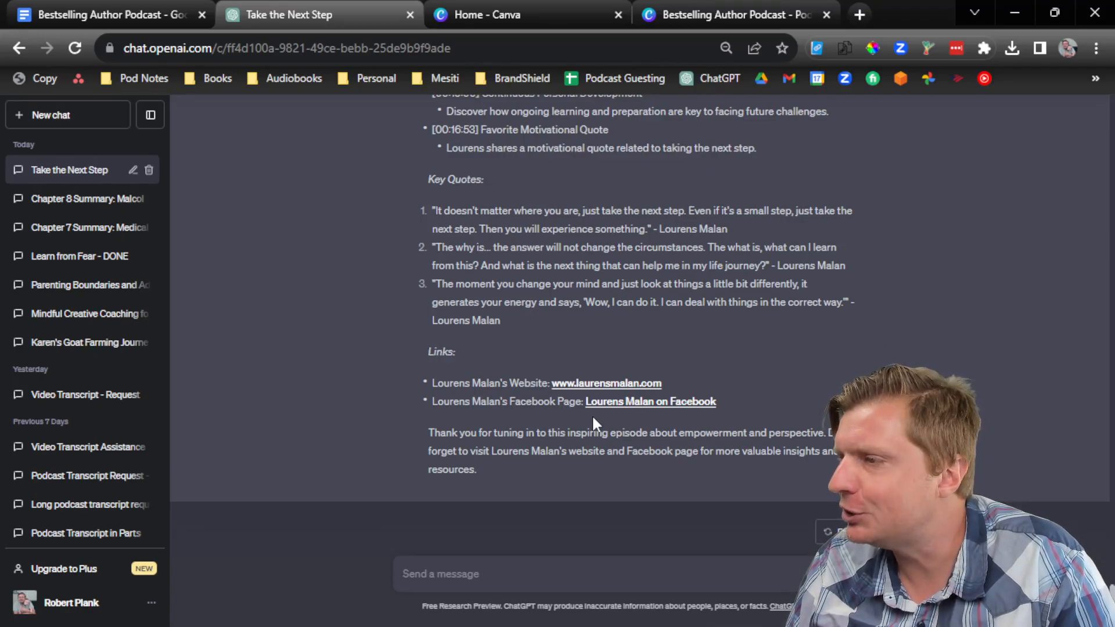
scroll(594, 406, up, 6)
drag(764, 495, 418, 279)
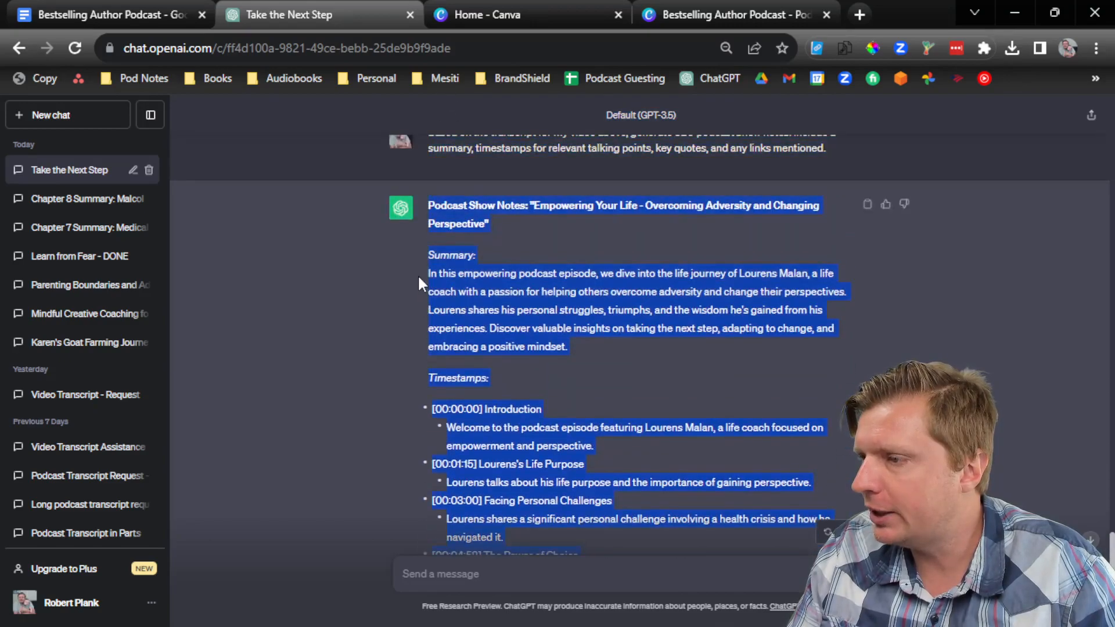
Step: Paste the ChatGPT show notes as plain text under Summary in the notes document
click(161, 7)
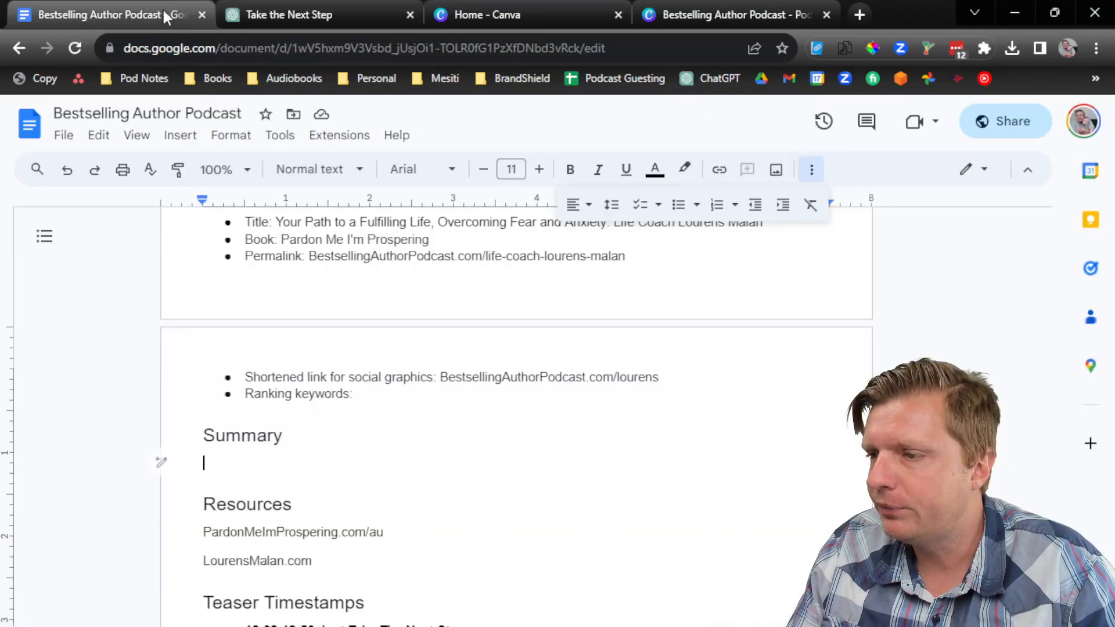
right_click(252, 472)
click(366, 232)
scroll(285, 311, up, 5)
scroll(285, 312, up, 4)
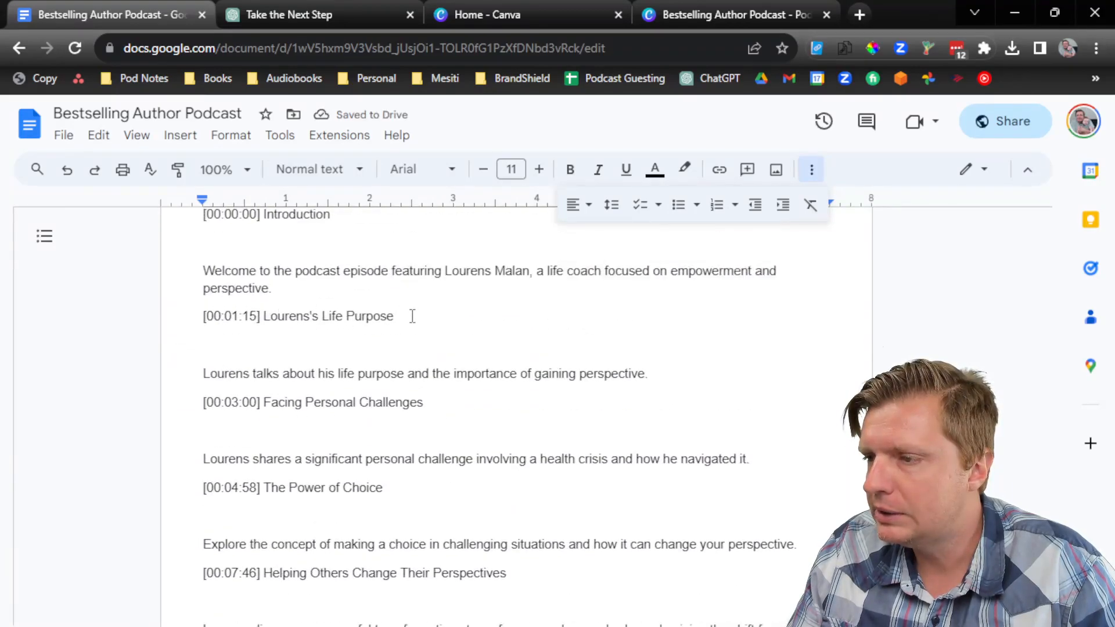
Step: Delete the Timestamps: label and the blank lines before the first timestamp
click(401, 316)
scroll(393, 319, up, 3)
click(344, 330)
drag(316, 337, 295, 296)
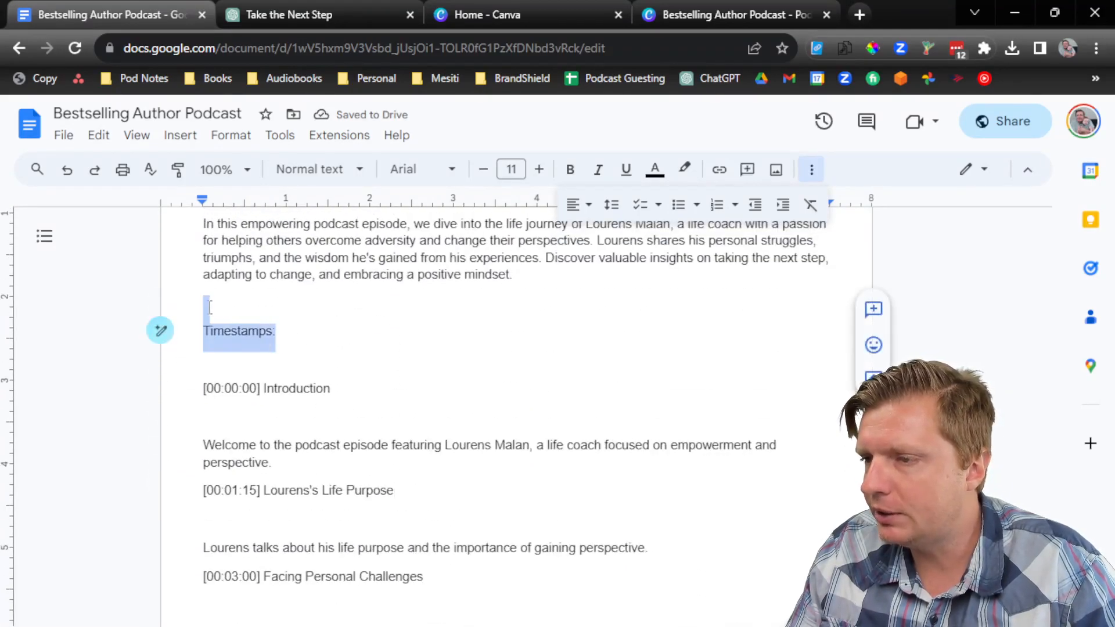
key(BackSpace)
scroll(296, 295, up, 2)
key(Delete)
key(Delete)
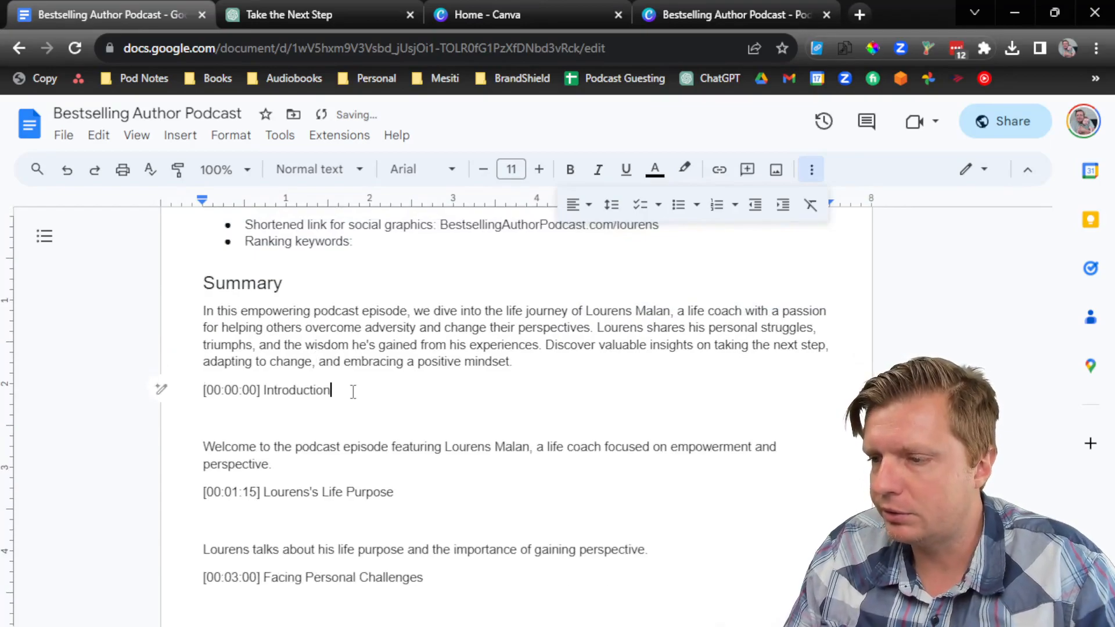
Step: Join the Introduction through Helping Others timestamps with their descriptions, adding colons
key(Delete)
key(Delete)
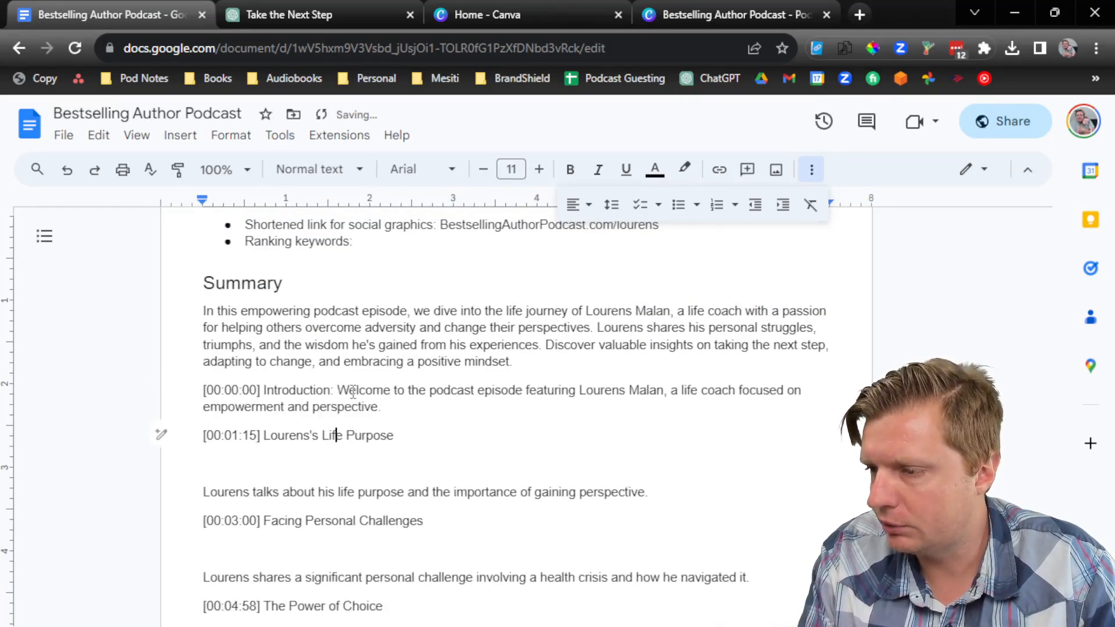
key(End)
text(:)
key(Delete)
key(Delete)
text(:)
key(Delete)
key(Delete)
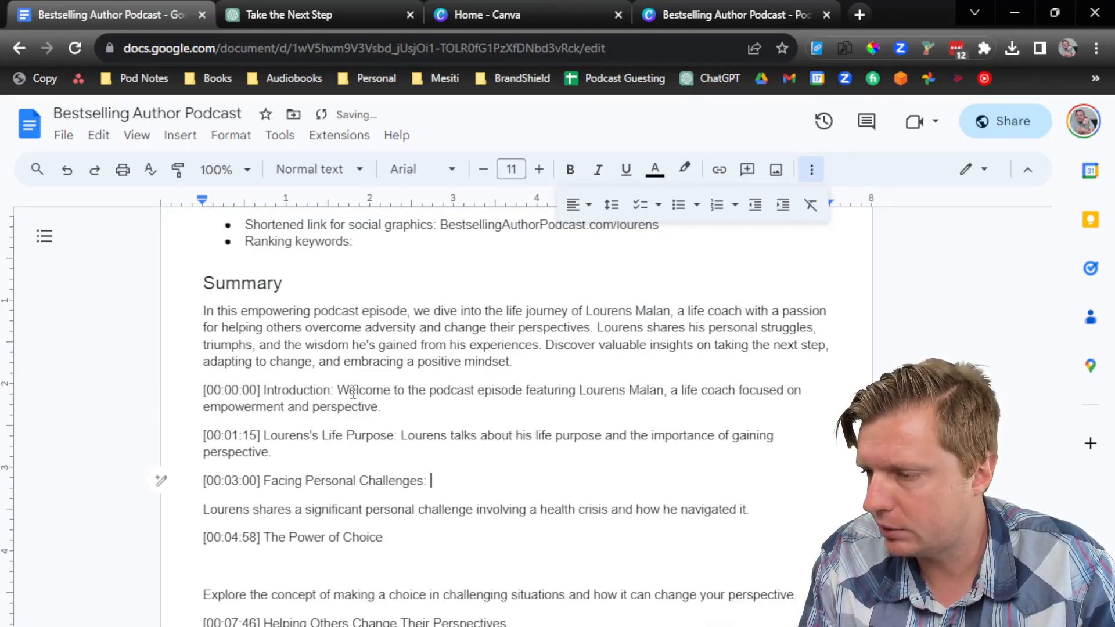
text(:)
key(Delete)
key(Delete)
key(Down)
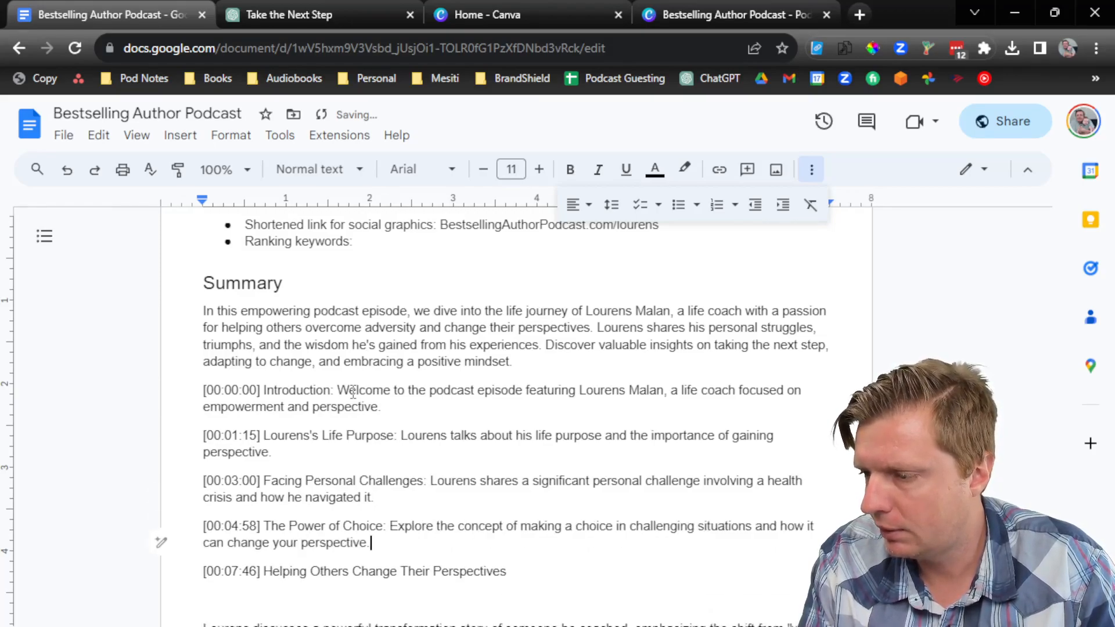
text(:)
key(Delete)
key(Delete)
Step: Join the remaining timestamps, Taking the Next Step through Favorite Motivational Quote, onto single lines
scroll(371, 393, down, 5)
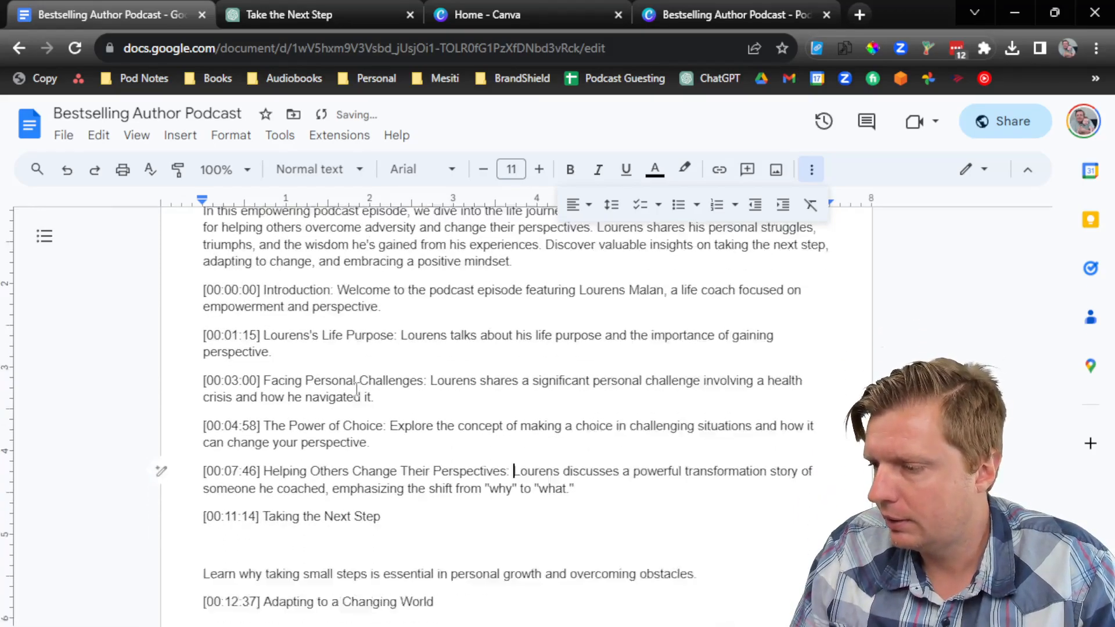
key(Delete)
key(Delete)
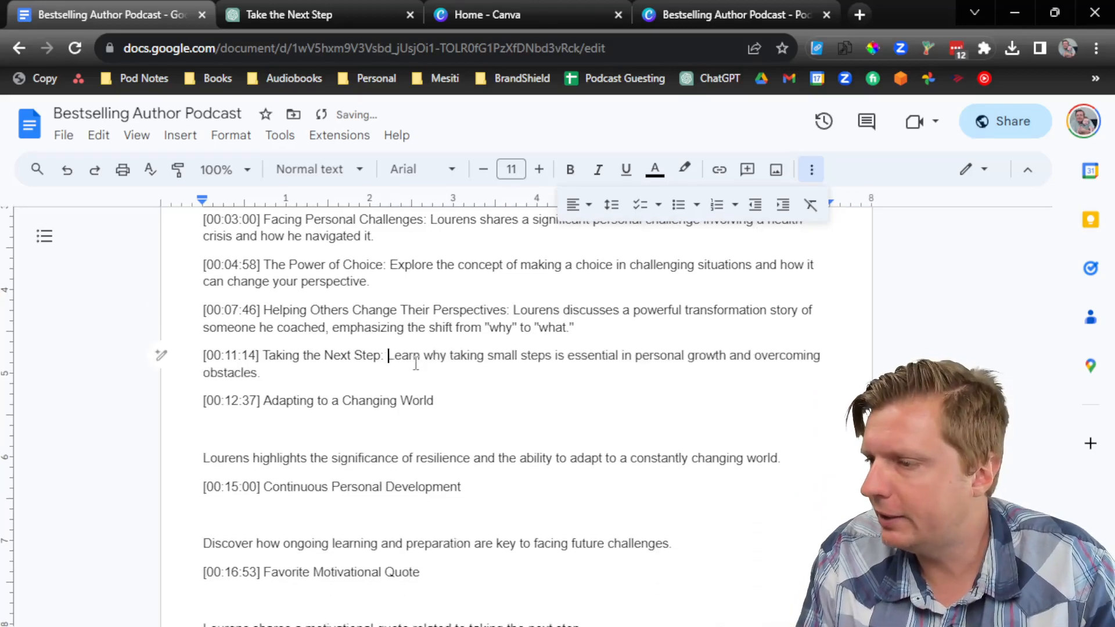
key(Delete)
key(Delete)
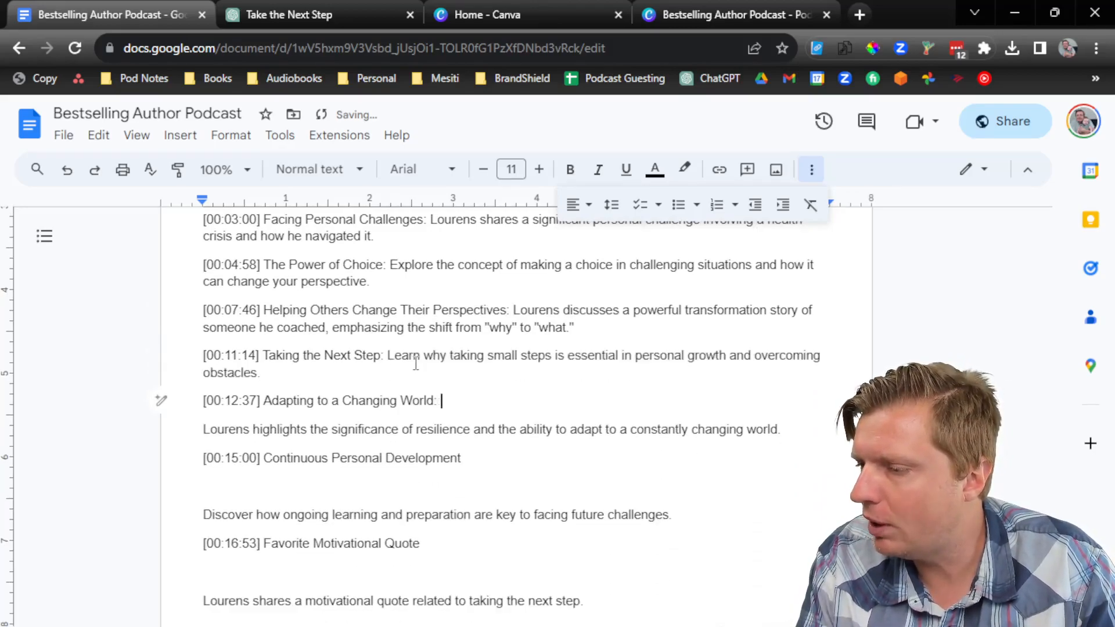
key(Down)
text(:)
key(Delete)
key(Delete)
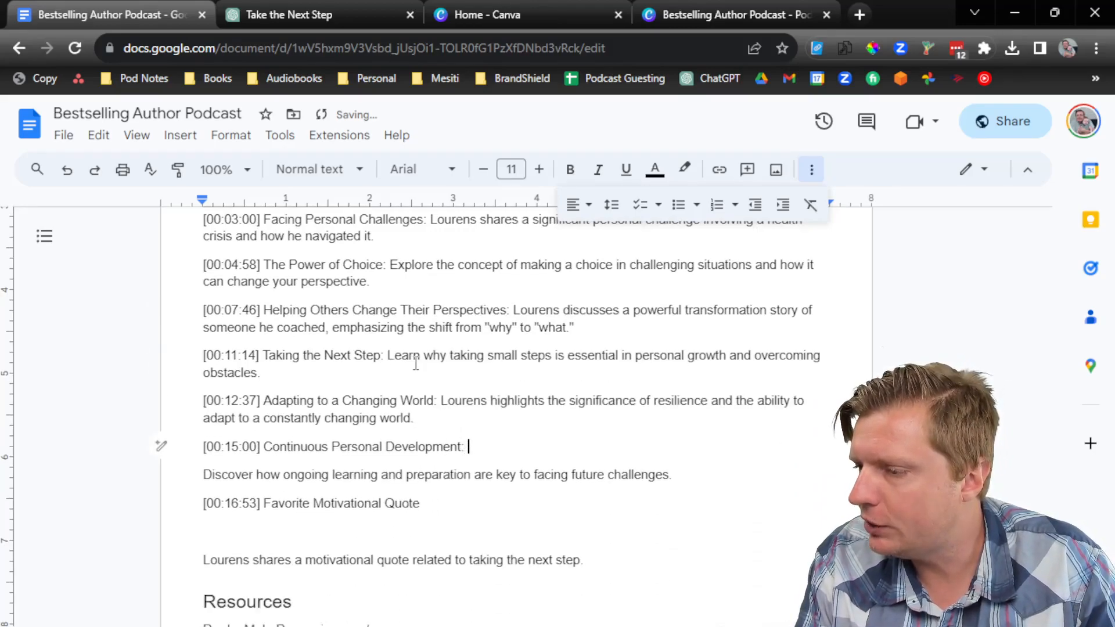
key(Down)
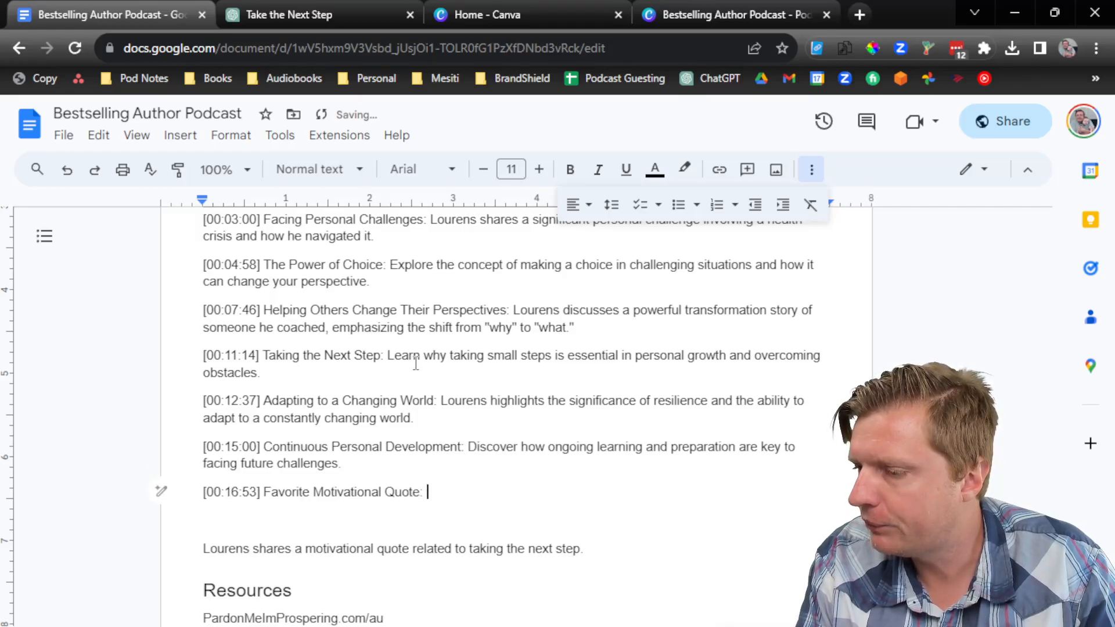
key(Delete)
key(Delete)
scroll(415, 364, up, 5)
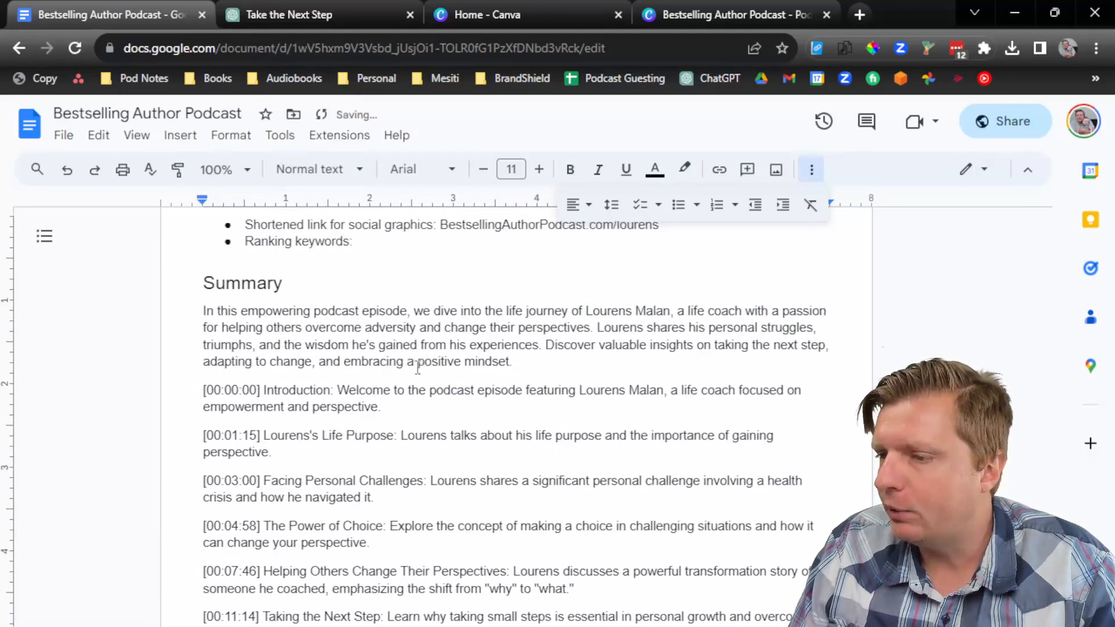
click(562, 368)
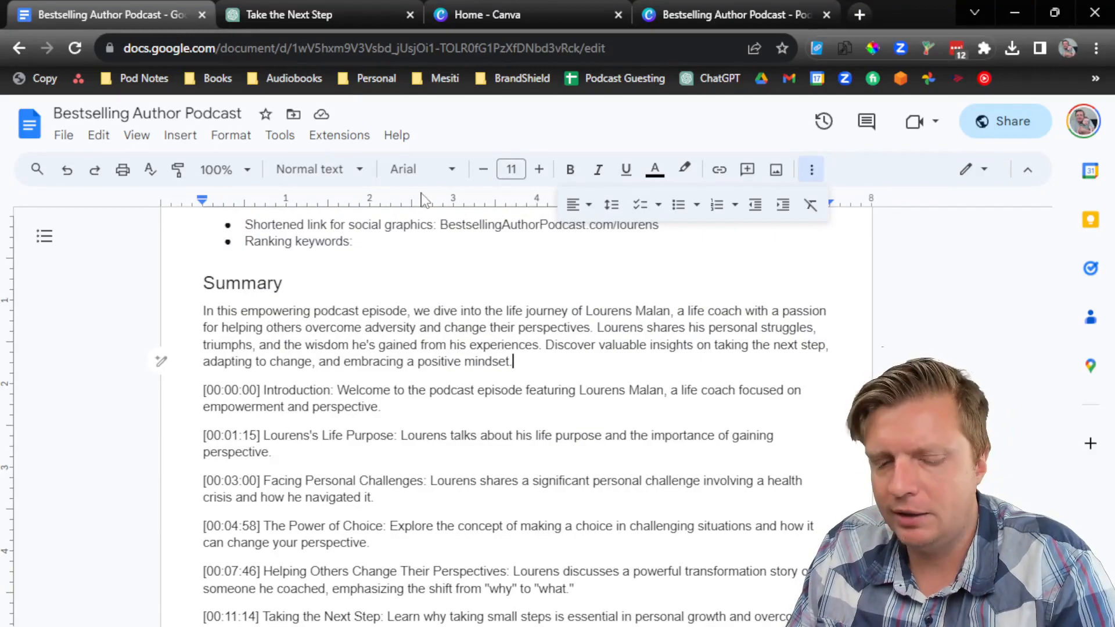
Step: Ask ChatGPT to make the summary 2-3 paragraphs and a little longer
key(ctrl+Tab)
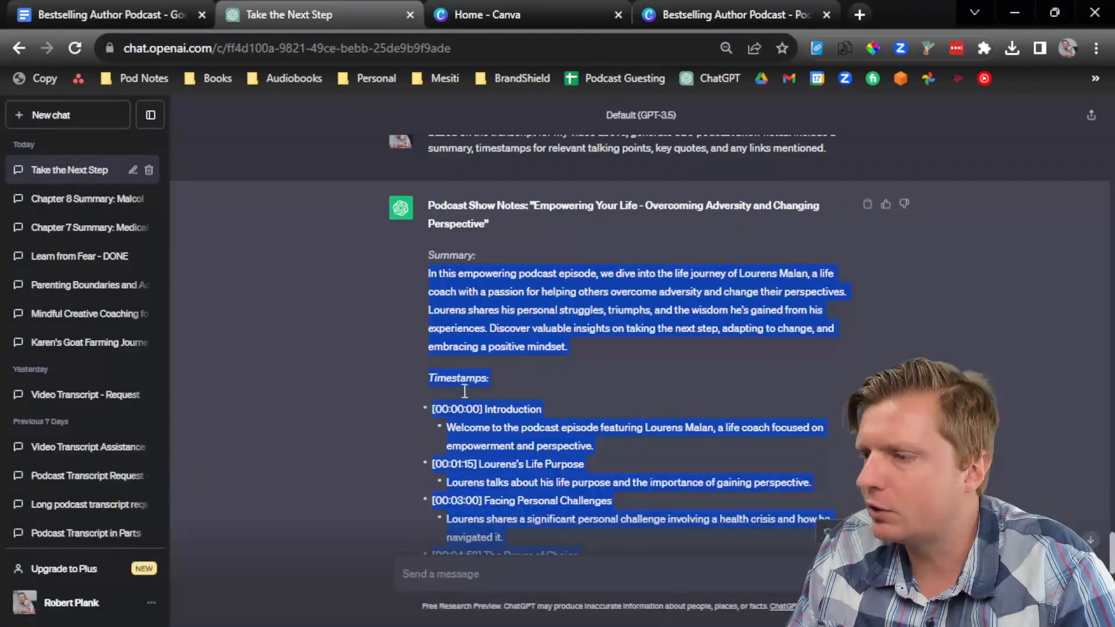
click(551, 392)
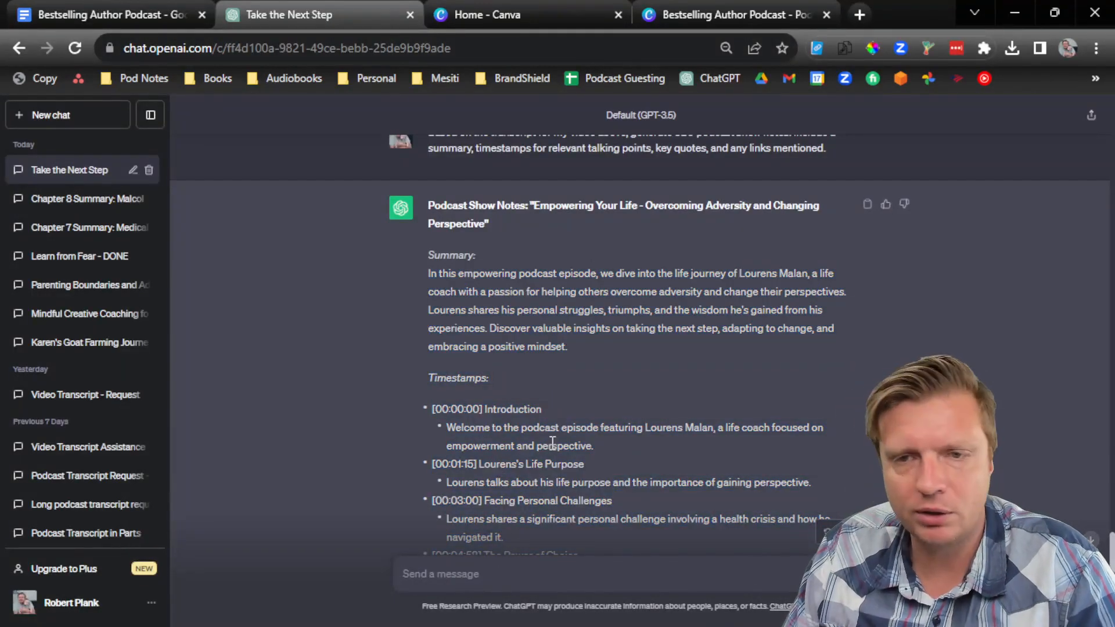
text(Make the summary 2-3 paragraphs instead. Make)
key(BackSpace)
key(BackSpace)
text(ake it a little longer.)
key(Return)
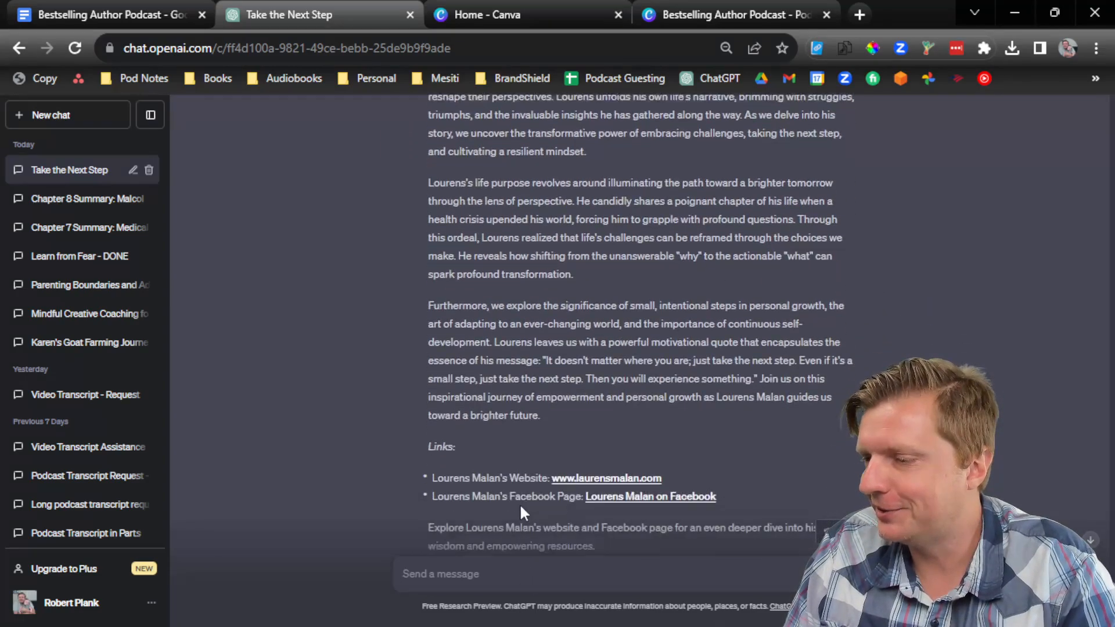
Step: Ask ChatGPT to cut the summary to 2 paragraphs with life-coach keywords and keyphrases
text(Reduce the summary back to)
key(BackSpace)
key(BackSpace)
key(BackSpace)
text(down to 2 pasg)
key(BackSpace)
key(BackSpace)
text(ragraphs. Work in a few important keywords a)
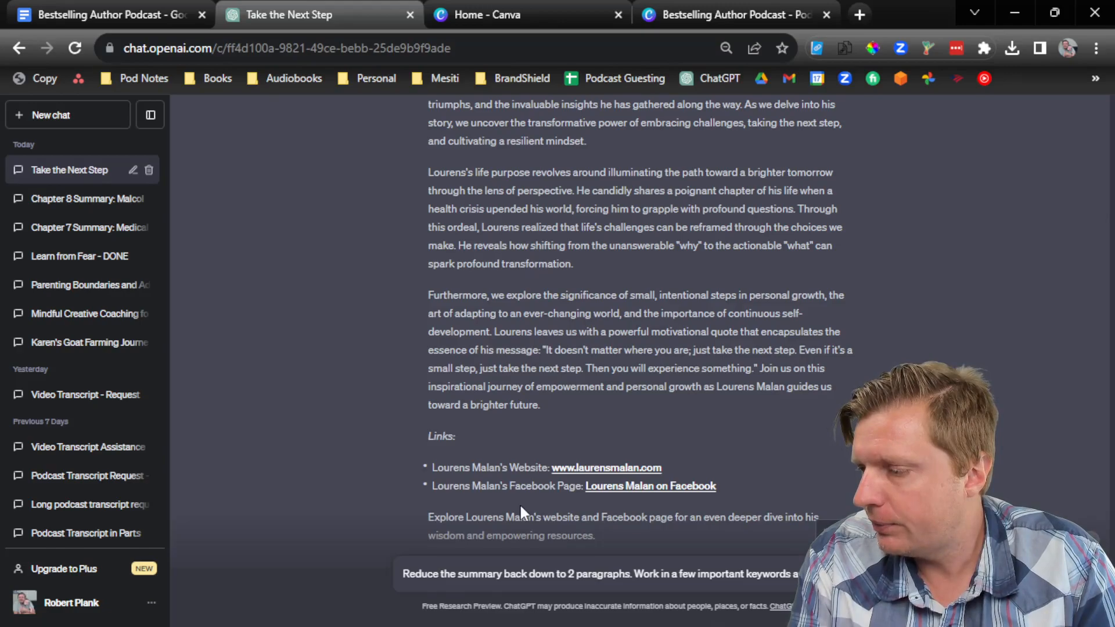
text(nd keyphrases that a life coach )
text(would want to rank for. B)
text(ut be sure not to key)
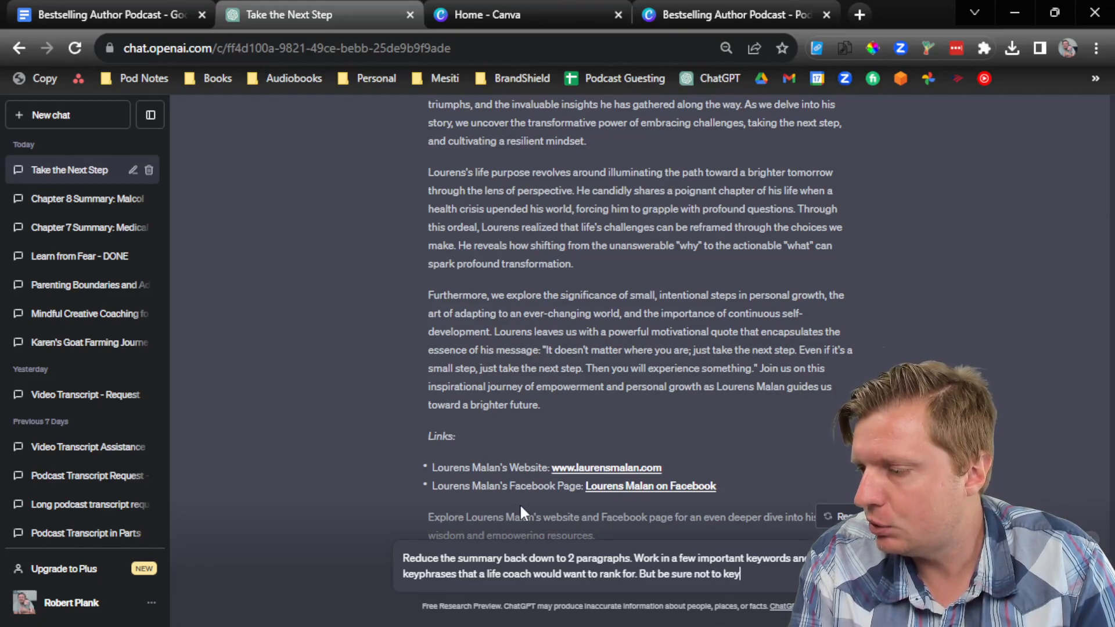
text(word stuff.)
key(Return)
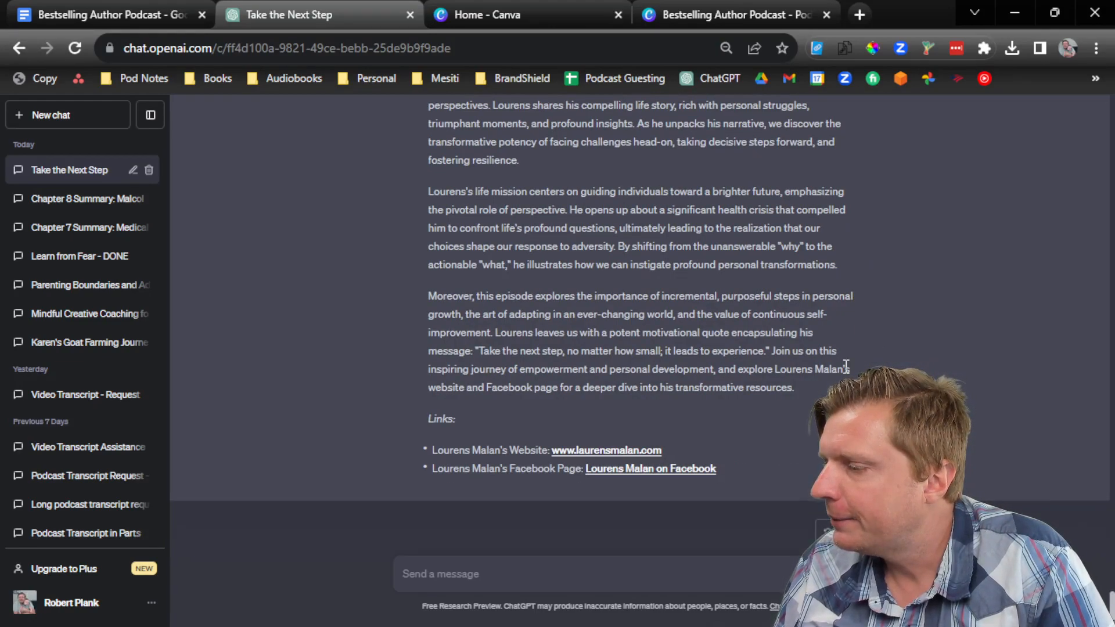
Step: Select the rewritten Summary paragraphs from ChatGPT's reply
scroll(585, 361, up, 2)
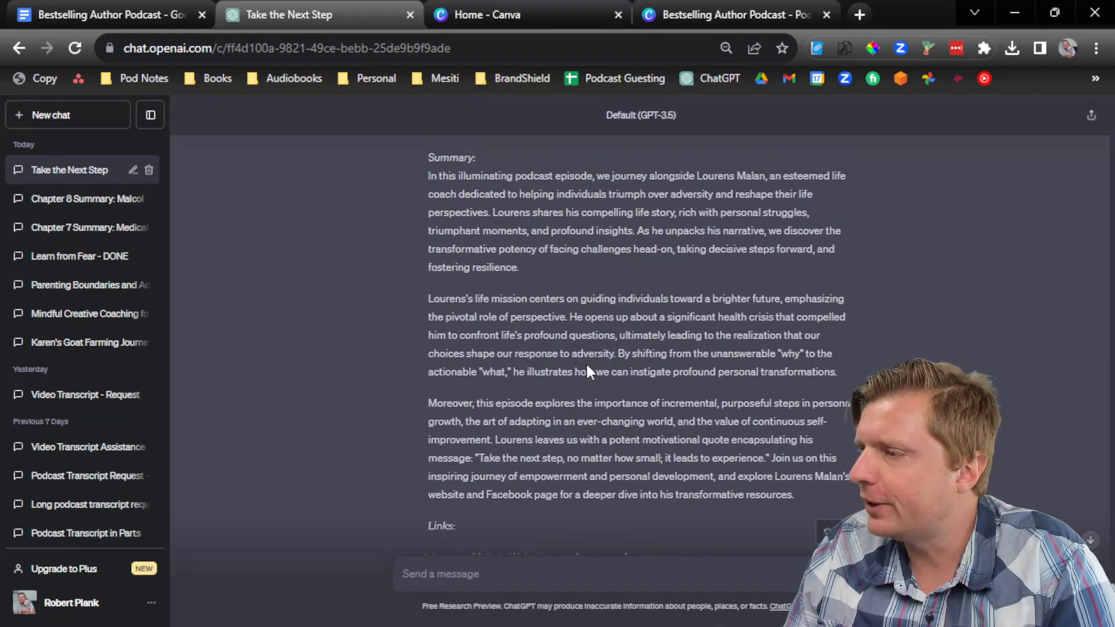
scroll(610, 383, down, 1)
drag(798, 475, 421, 155)
key(ctrl+c)
click(168, 12)
Step: Replace the old Summary with the new paragraphs as plain text, removing the blank lines
drag(204, 386, 195, 318)
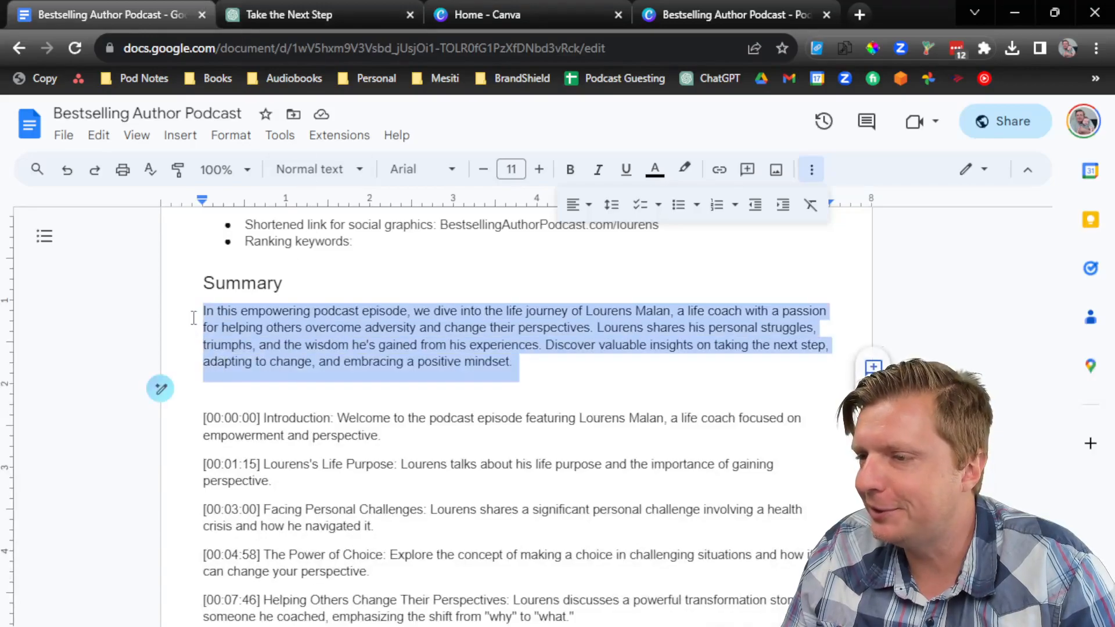
right_click(236, 318)
click(319, 269)
click(209, 347)
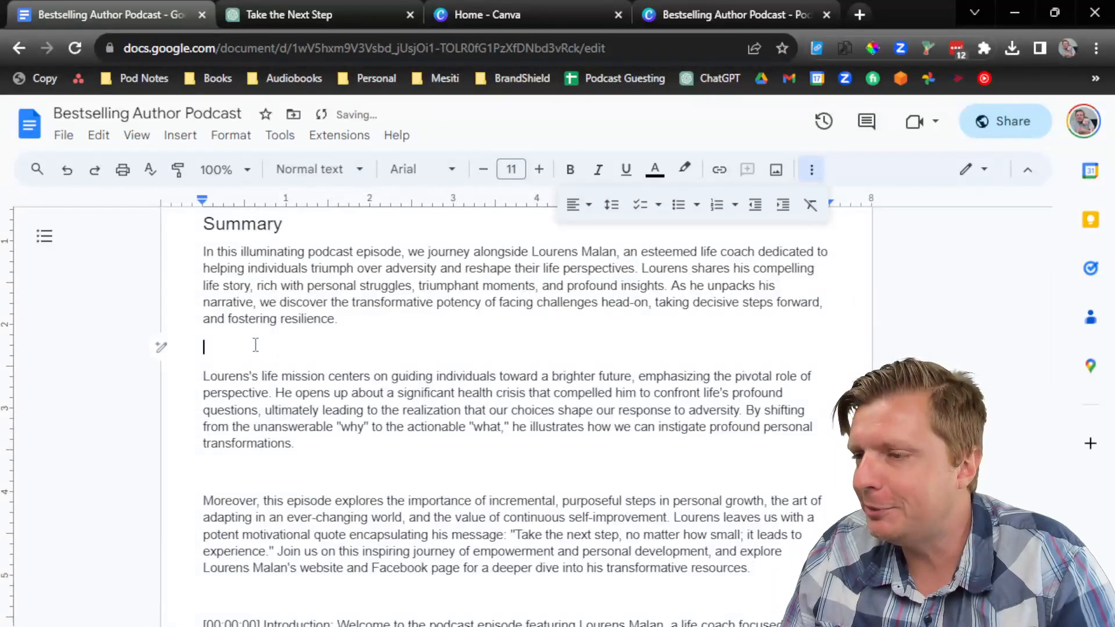
key(BackSpace)
click(260, 450)
key(BackSpace)
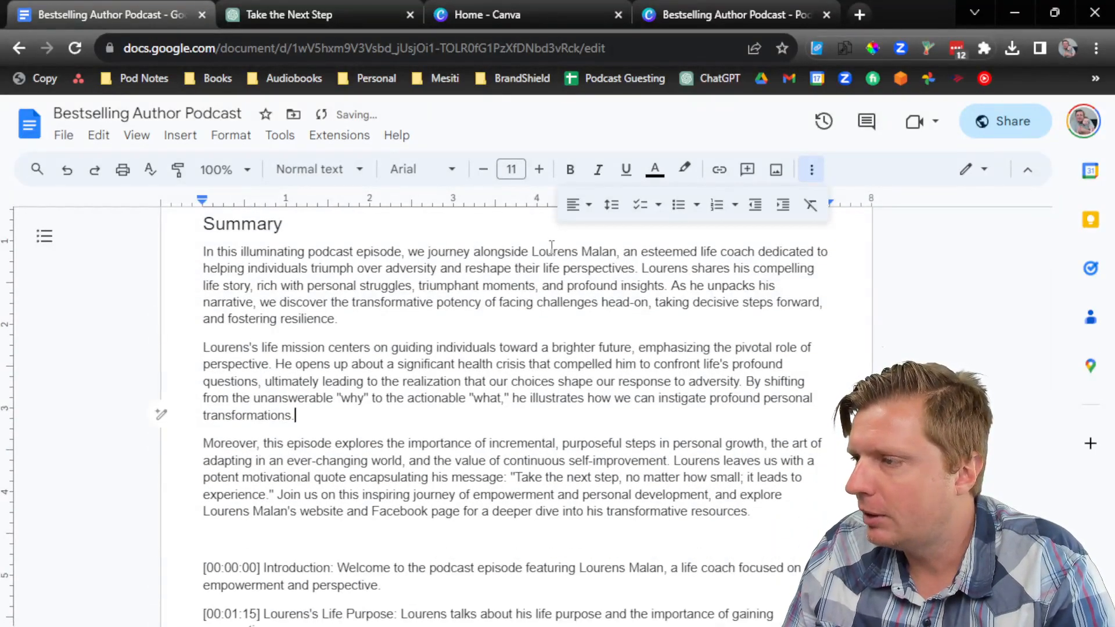
Step: Reword the opening sentence to address listeners, using 'you', 'your' and singular 'perspective'
drag(530, 251, 190, 248)
key(BackSpace)
click(291, 241)
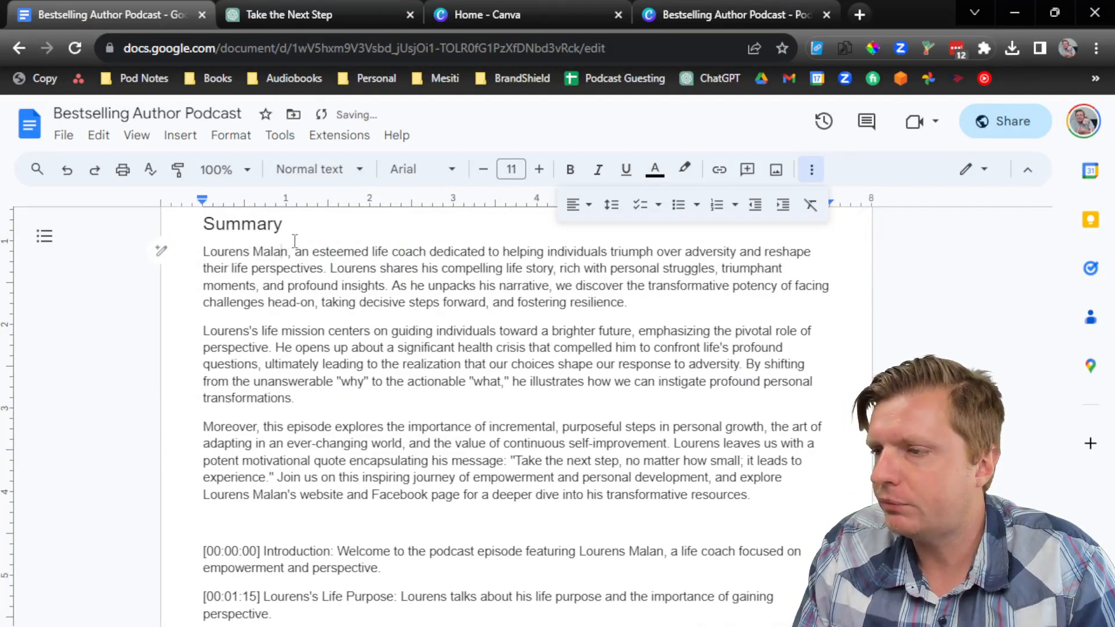
text(is)
key(Delete)
key(Delete)
key(ctrl+Right)
key(BackSpace)
key(BackSpace)
key(ctrl+shift+Right)
key(BackSpace)
key(ctrl+Right)
key(ctrl+Right)
key(ctrl+Right)
key(ctrl+Right)
key(ctrl+Right)
key(ctrl+shift+Right)
text(you)
key(ctrl+Right)
key(ctrl+Right)
key(ctrl+Right)
key(ctrl+Right)
key(ctrl+Right)
key(ctrl+shift+Right)
text(your)
key(ctrl+Right)
key(ctrl+Right)
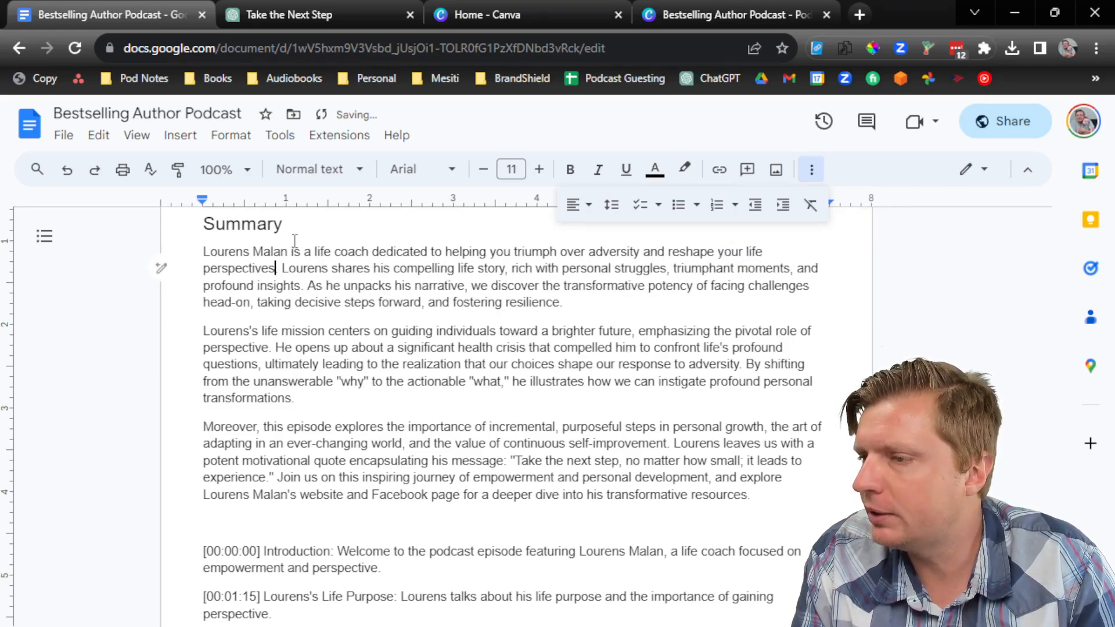
key(BackSpace)
text(.)
key(Down)
Step: Start the next sentence with 'We', change 'potency' to 'power', and replace 'Moreover' with 'This episode'
key(ctrl+shift+Right)
key(ctrl+shift+Right)
key(ctrl+shift+Right)
key(ctrl+shift+Right)
key(ctrl+shift+Right)
key(ctrl+shift+Right)
key(ctrl+shift+Right)
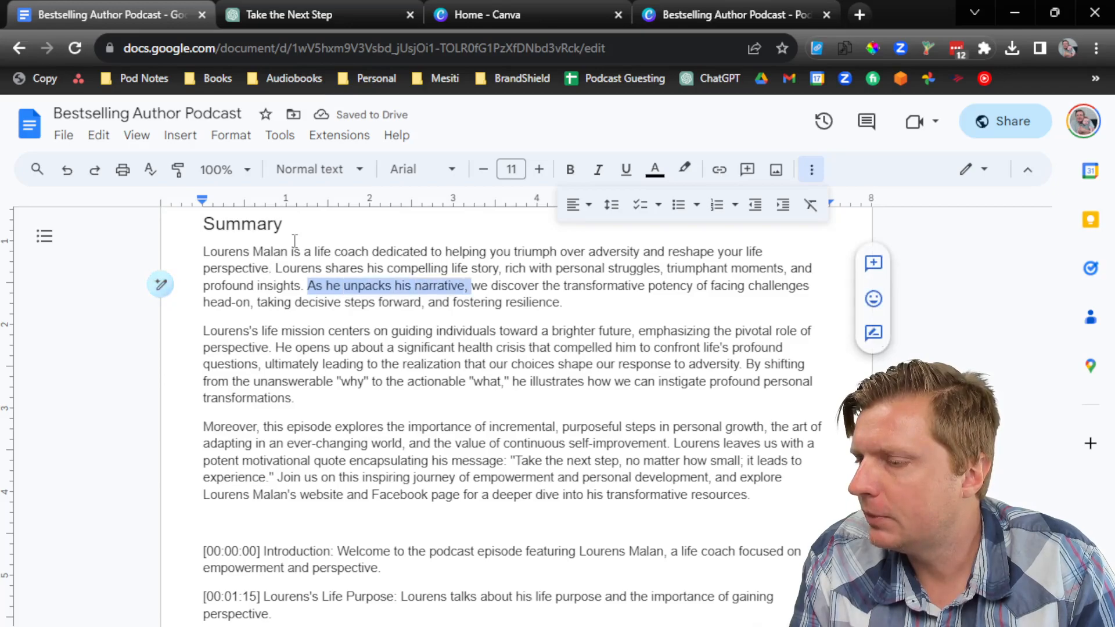
key(ctrl+shift+Left)
text(We)
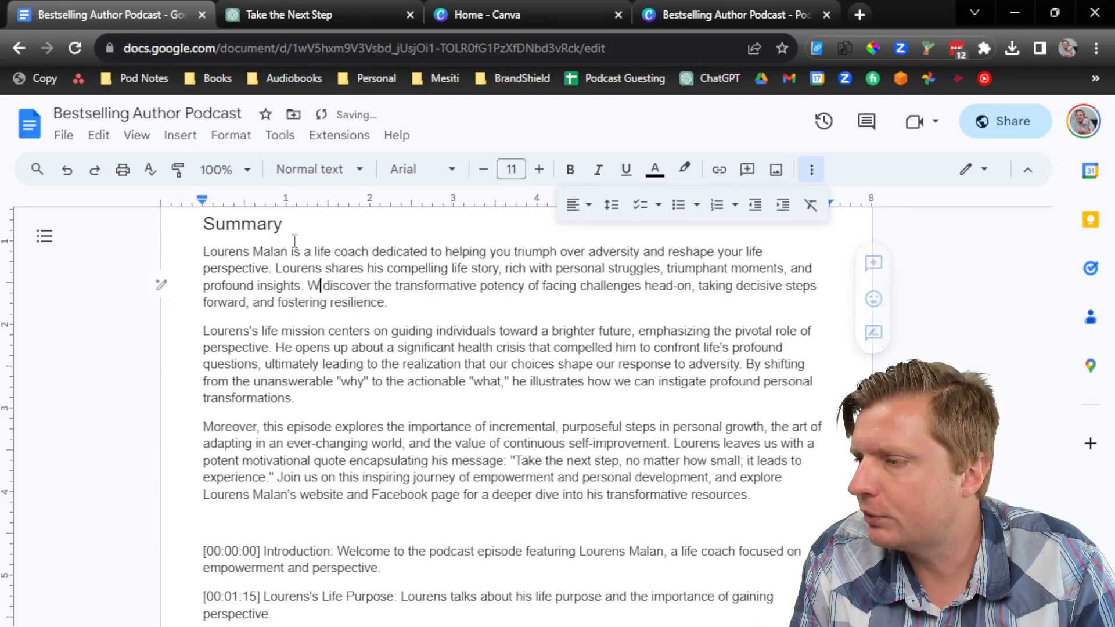
key(ctrl+Right)
key(ctrl+shift+Right)
key(ctrl+shift+Right)
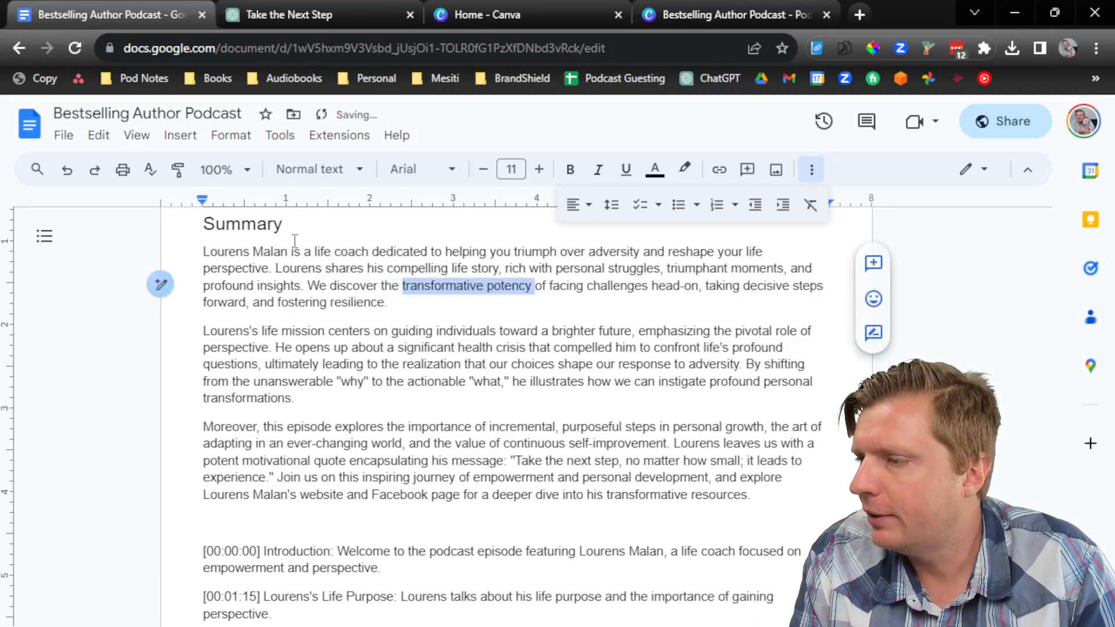
text(power)
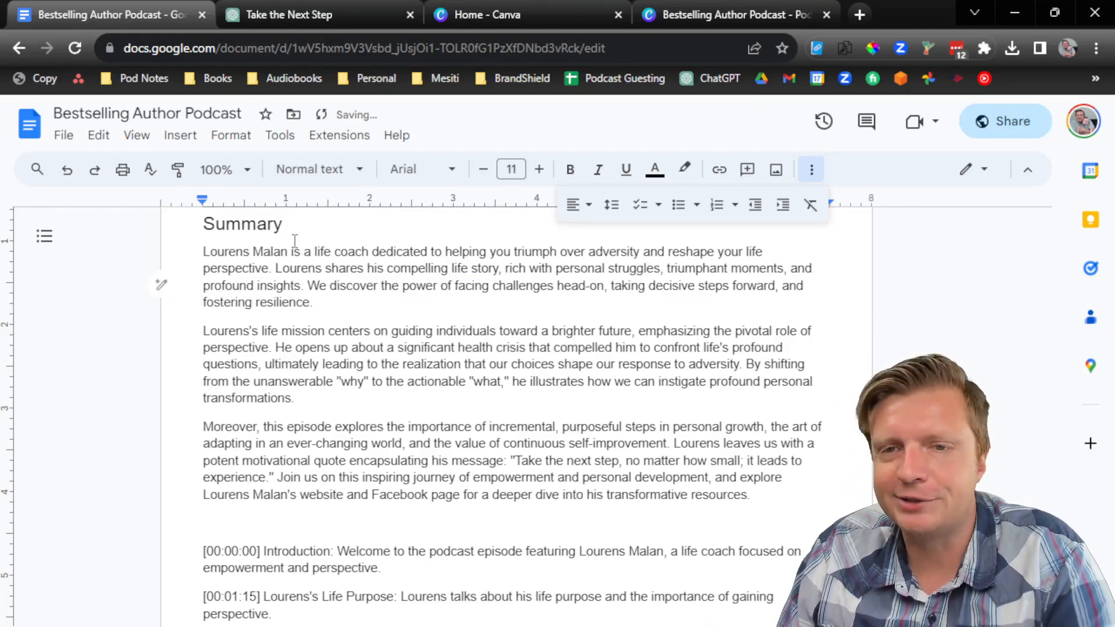
click(350, 308)
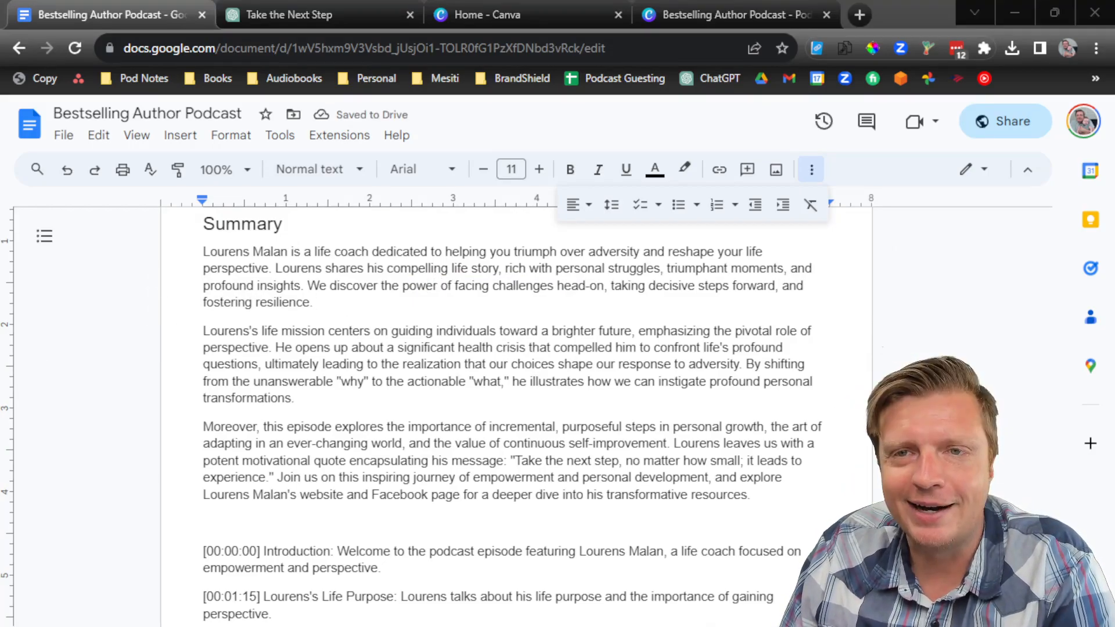
click(347, 336)
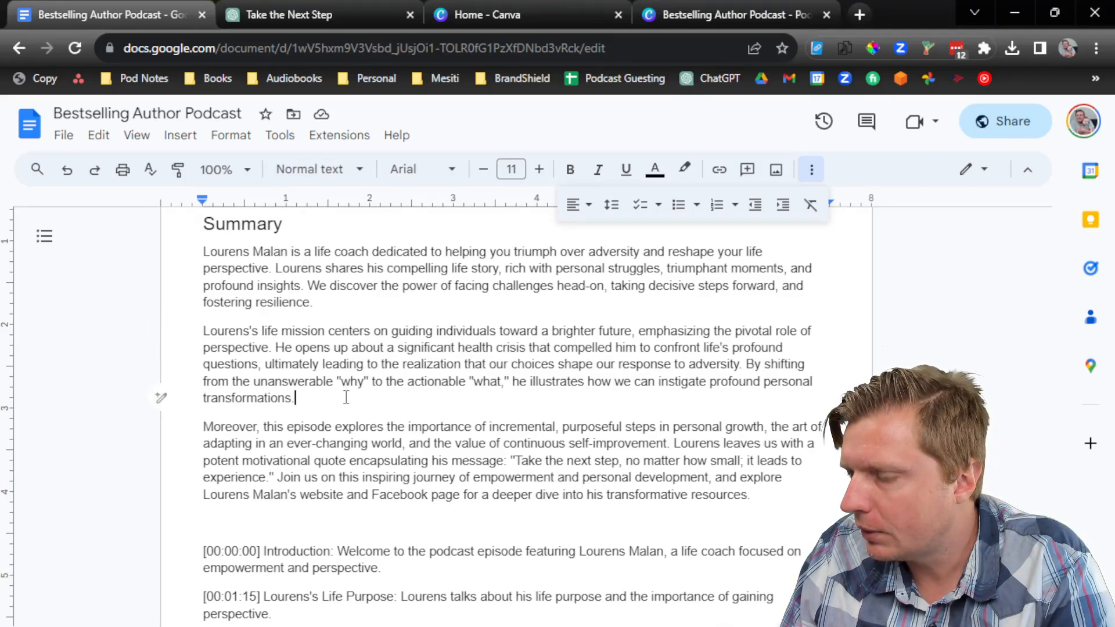
key(BackSpace)
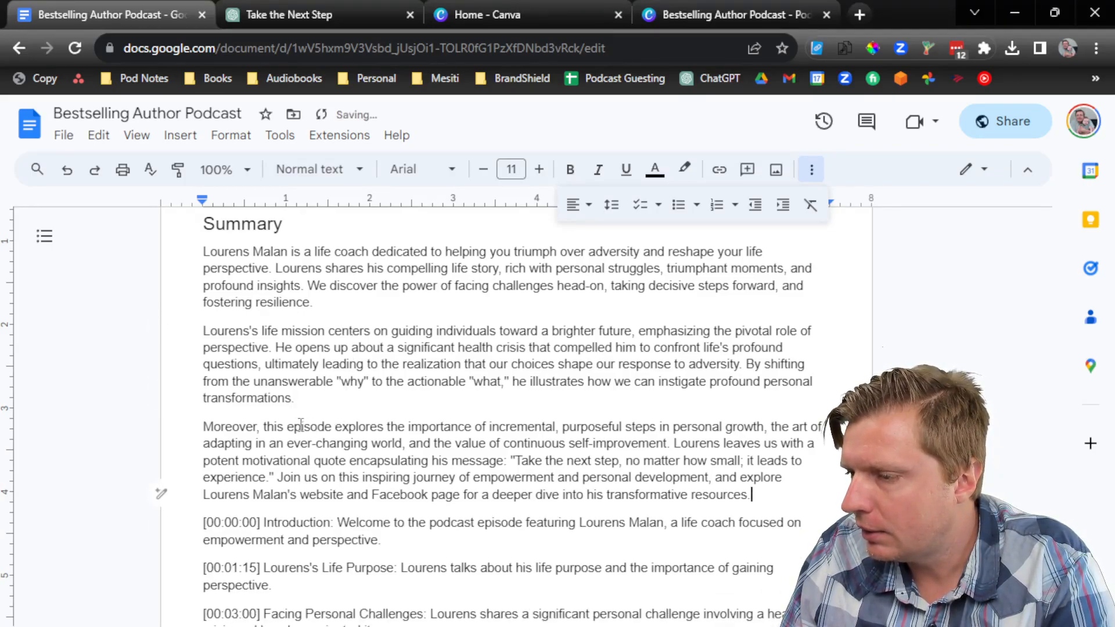
key(shift+Home)
text(T)
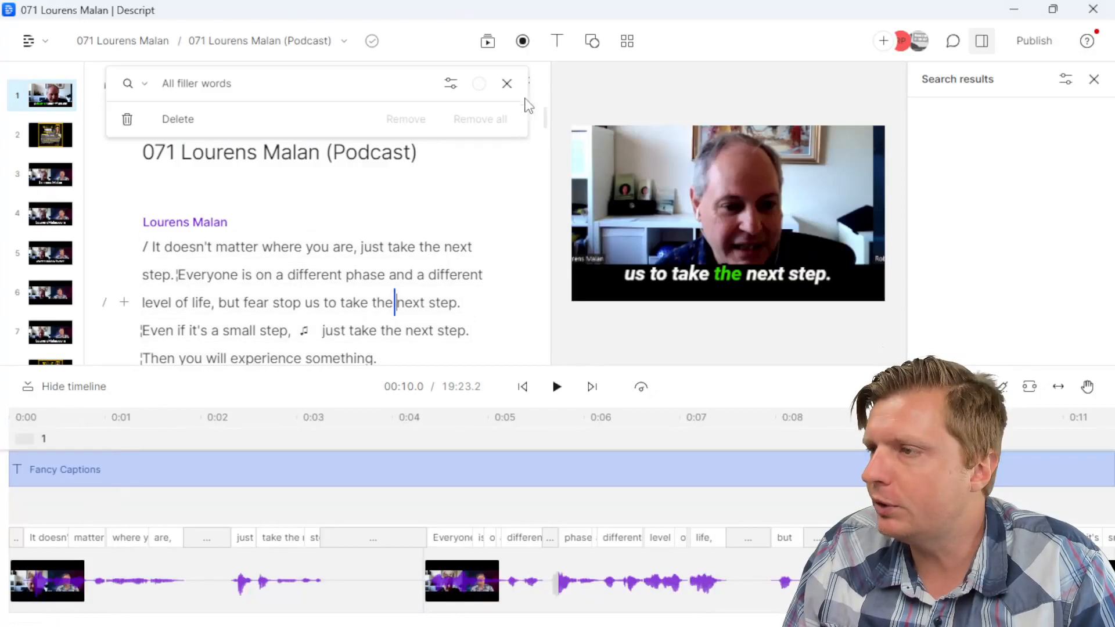
Step: Close the filler-word search and open the audio export's metadata settings
click(506, 82)
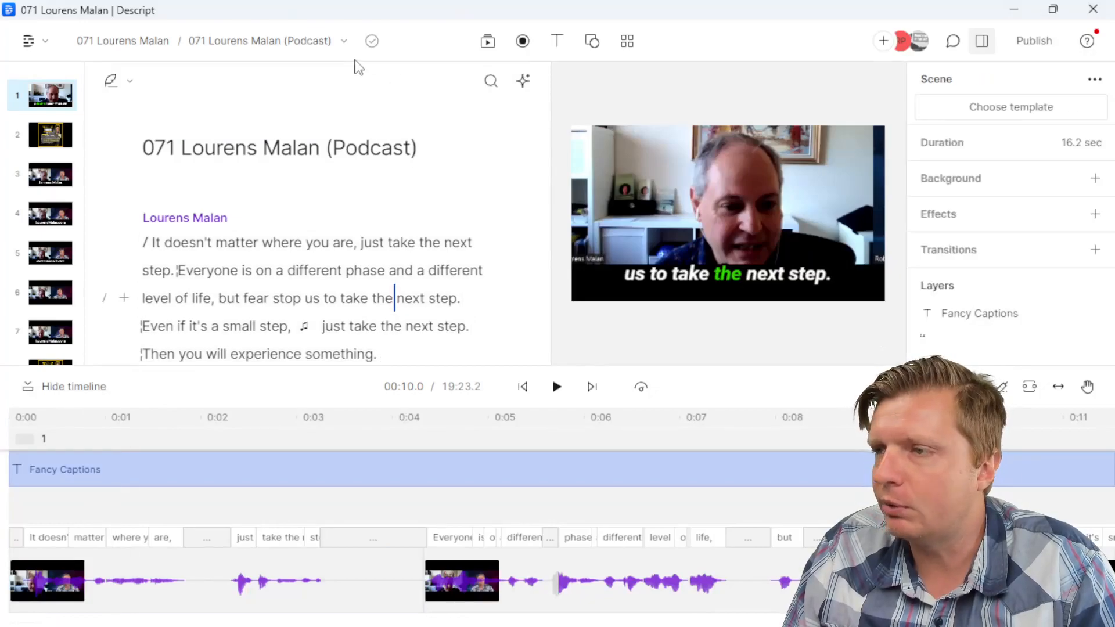
click(1034, 41)
click(759, 87)
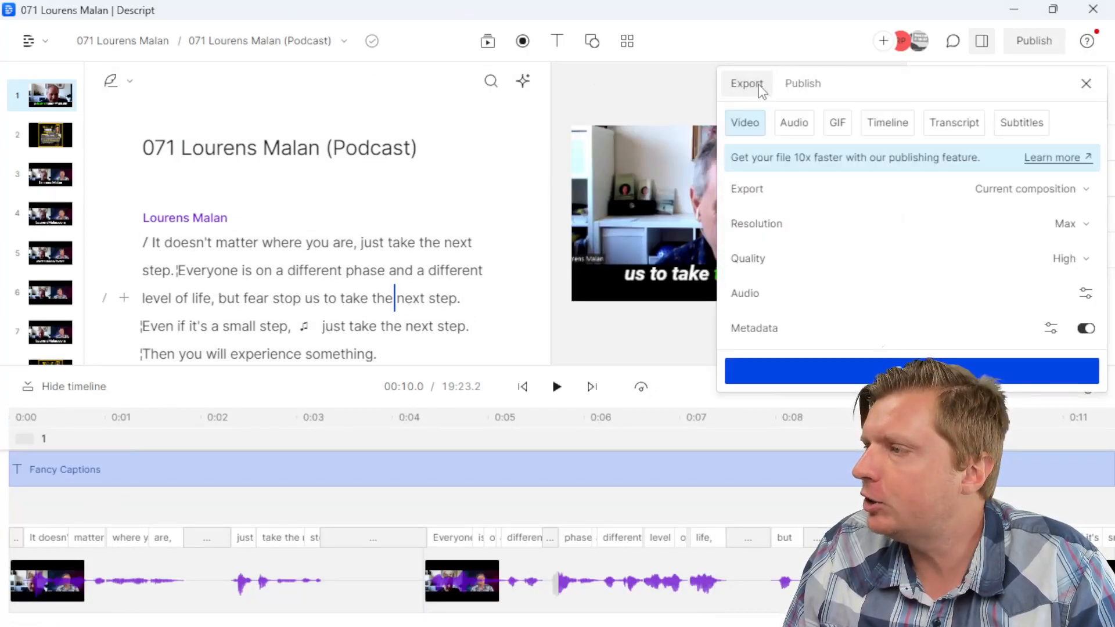
click(793, 123)
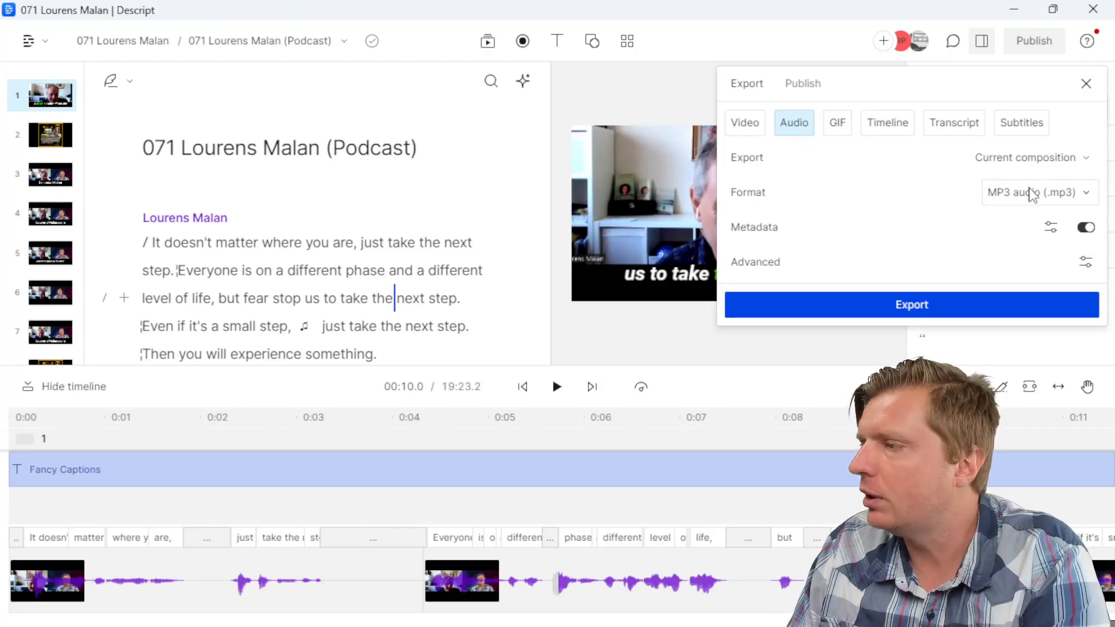
click(1052, 227)
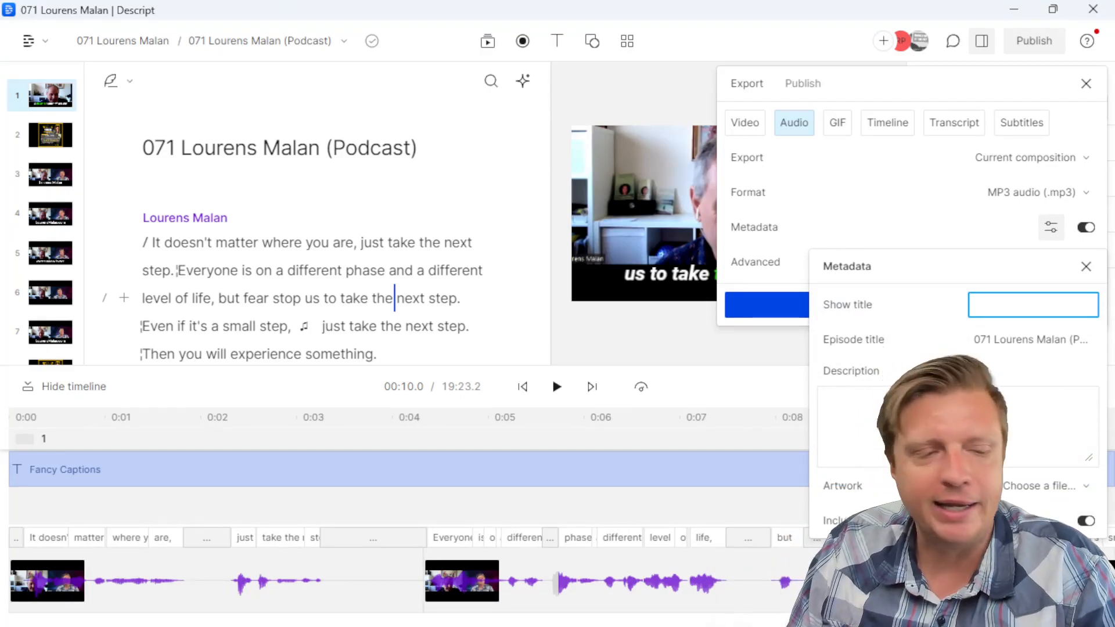
Step: Fill in Bestselling Author Podcast as show title and the episode title from the notes
key(alt+Tab)
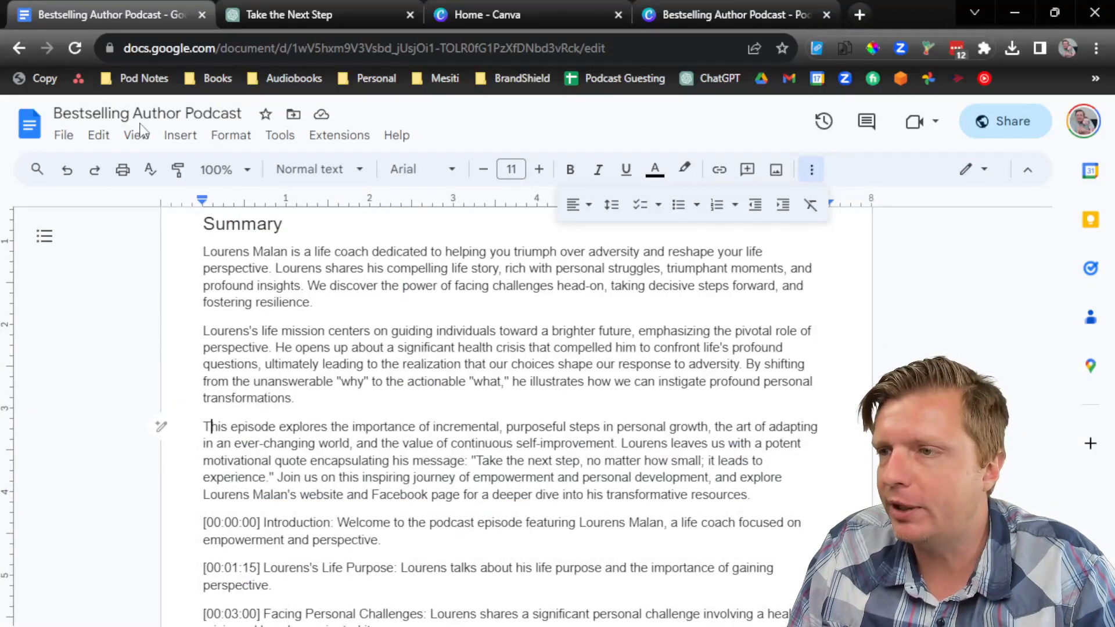
click(143, 113)
key(ctrl+c)
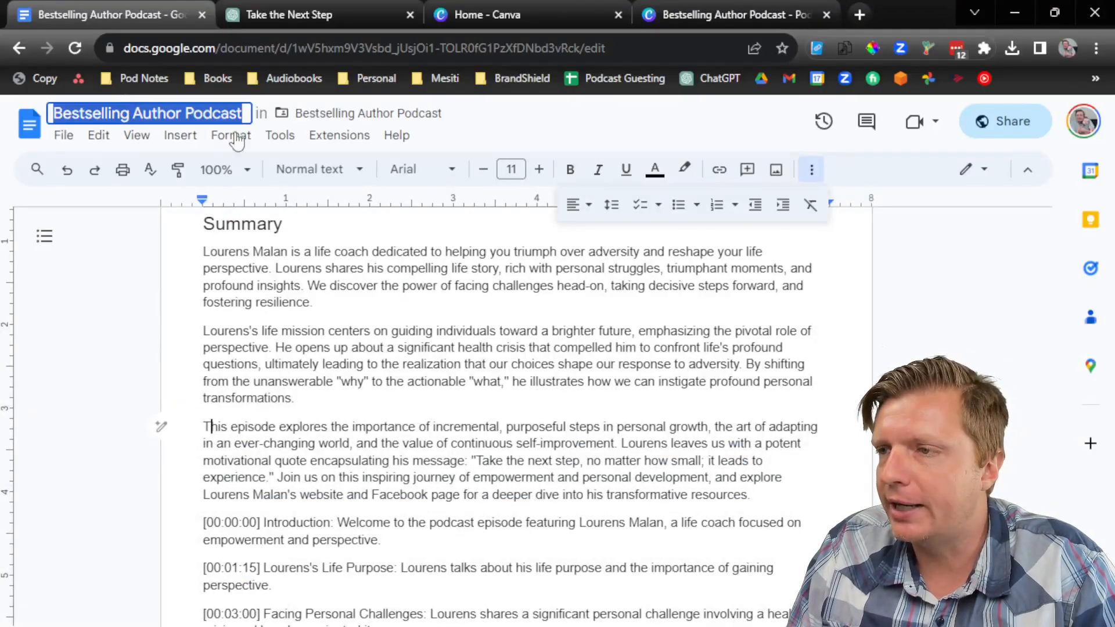
click(1018, 10)
key(ctrl+v)
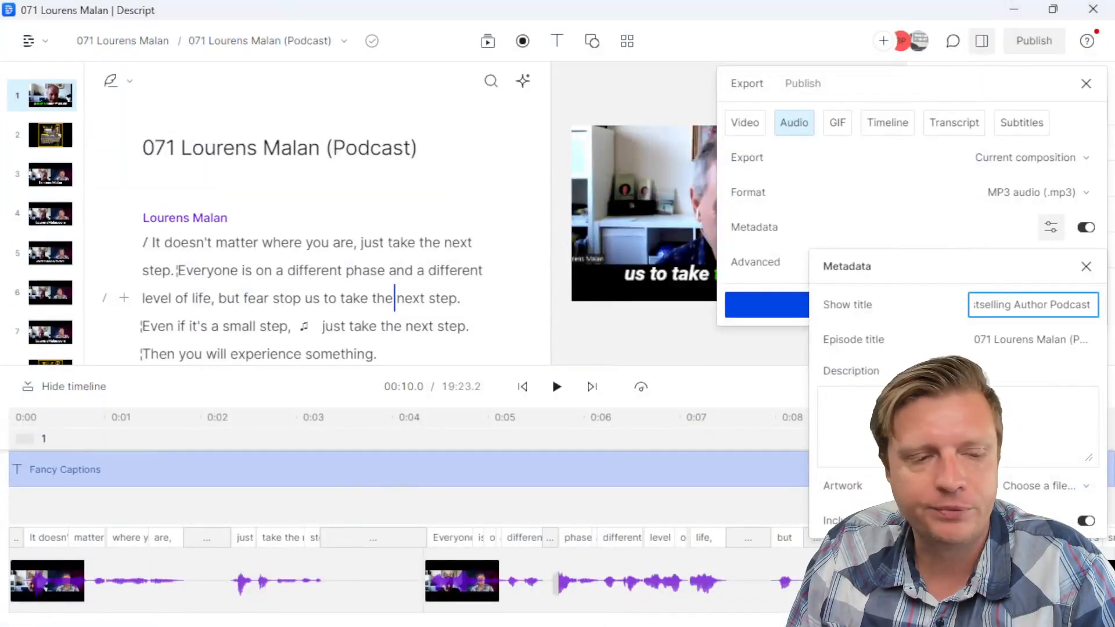
key(alt+Tab)
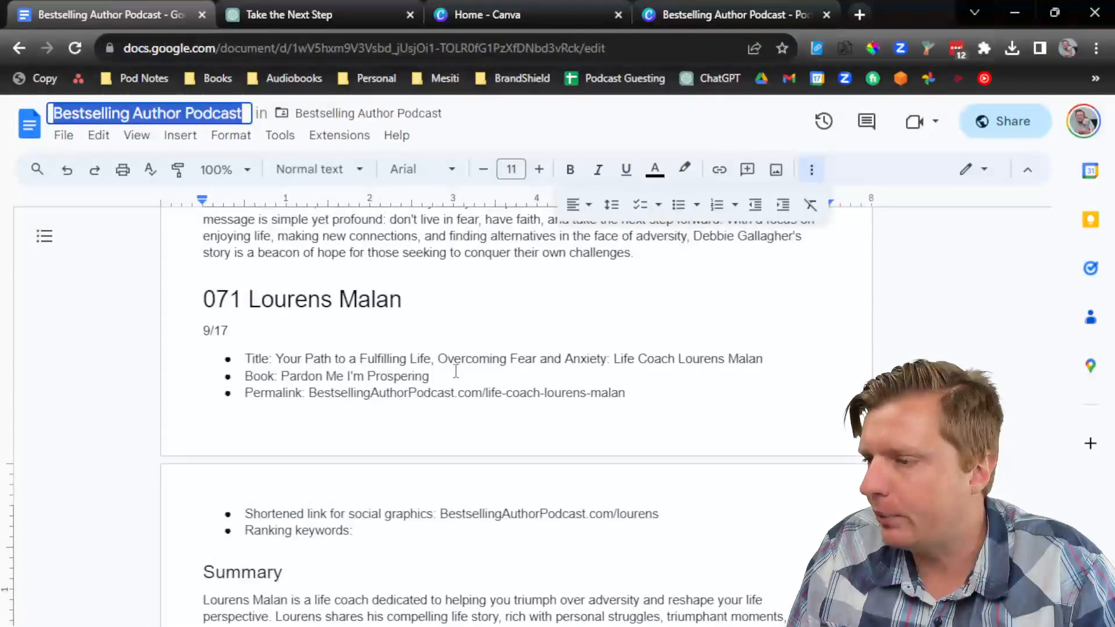
drag(779, 360, 282, 361)
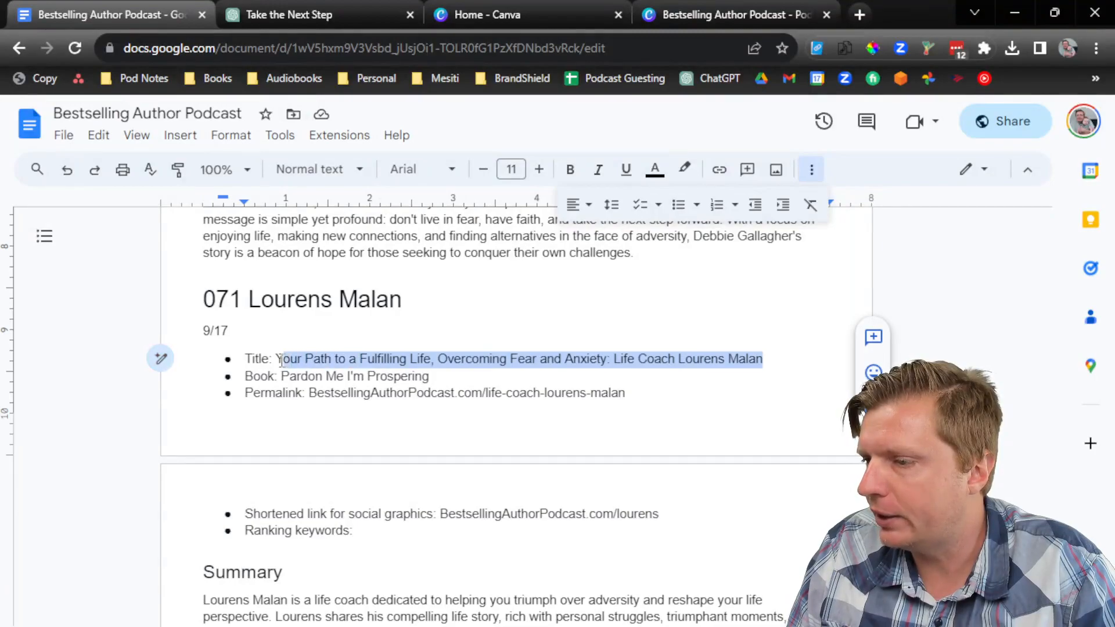
click(1015, 13)
click(1005, 339)
key(ctrl+v)
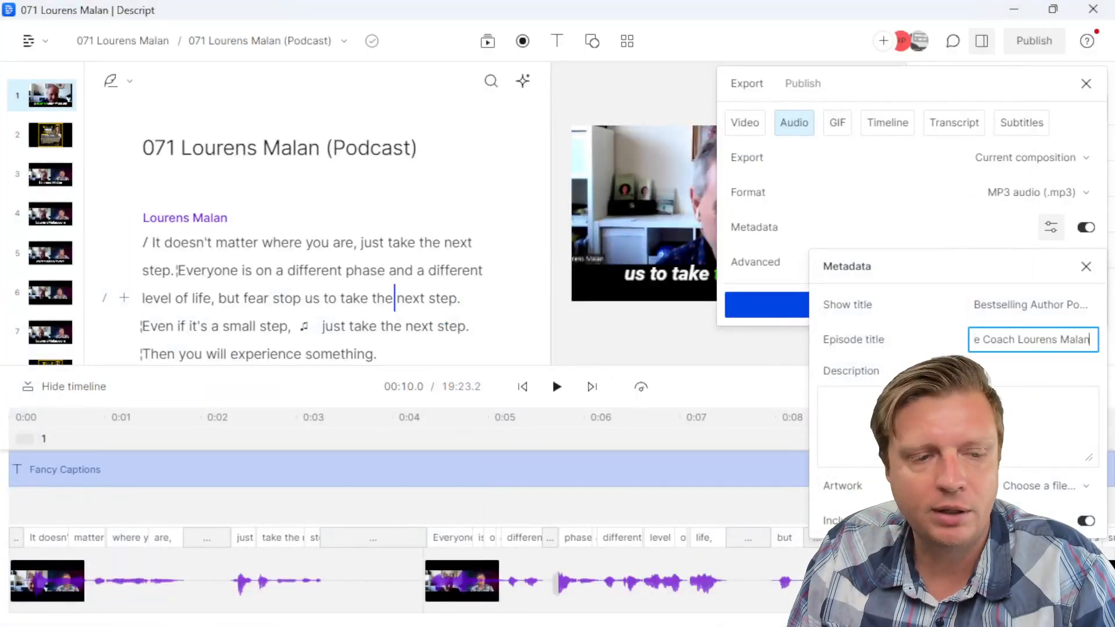
Step: Paste the notes' episode summary into the metadata description box and enlarge it
key(alt+Tab)
scroll(385, 398, down, 5)
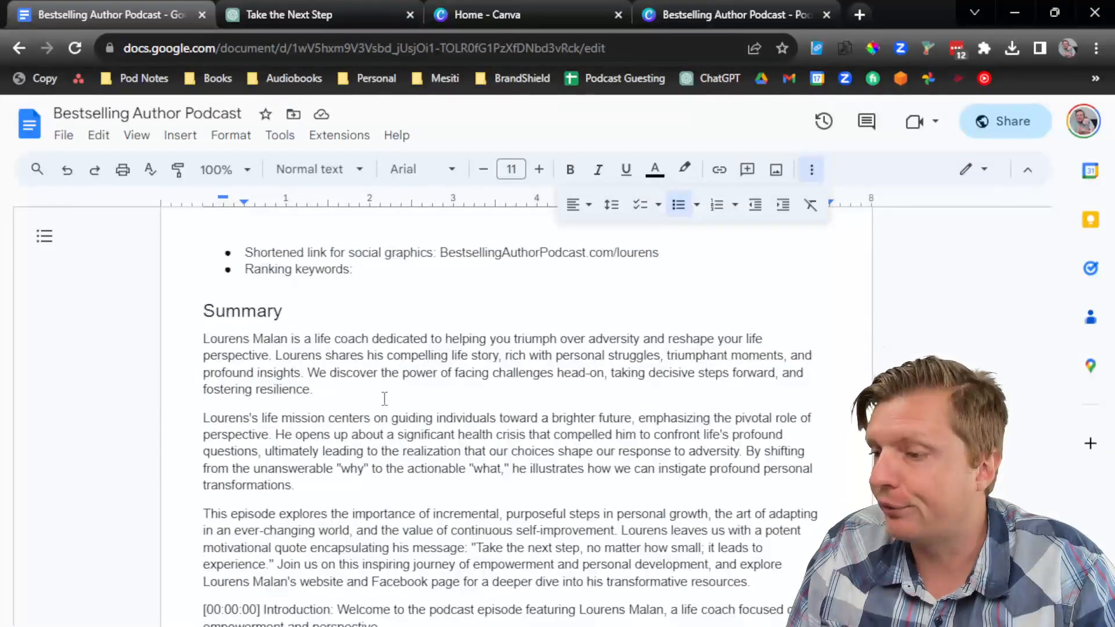
scroll(384, 398, down, 2)
scroll(384, 398, up, 2)
drag(752, 583, 112, 342)
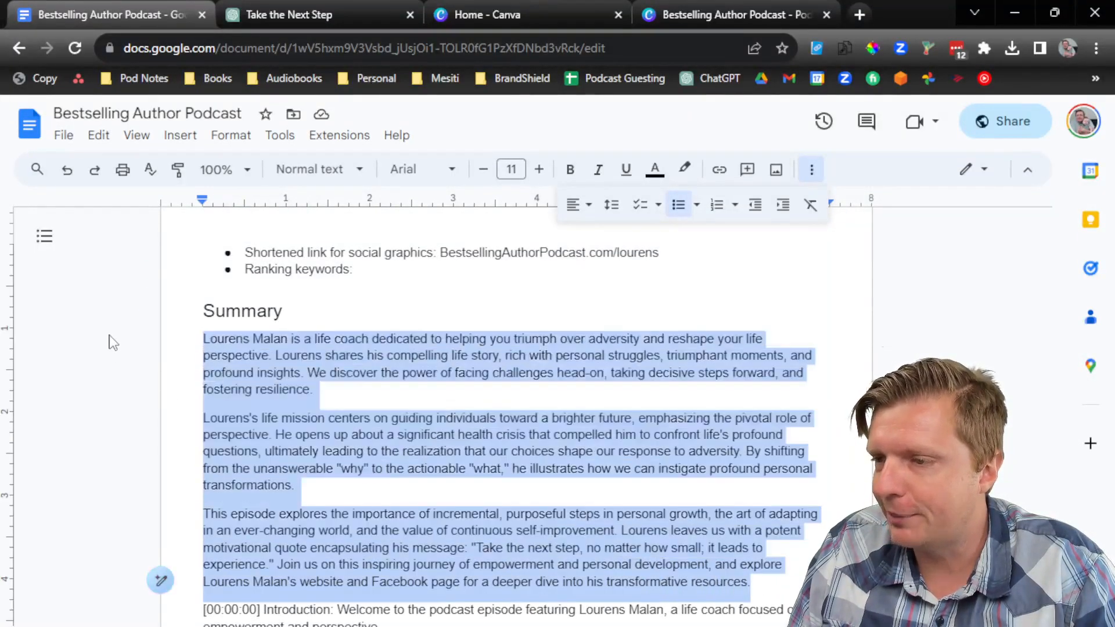
click(1019, 12)
click(842, 406)
key(ctrl+v)
drag(1088, 453, 1086, 498)
scroll(1020, 465, up, 5)
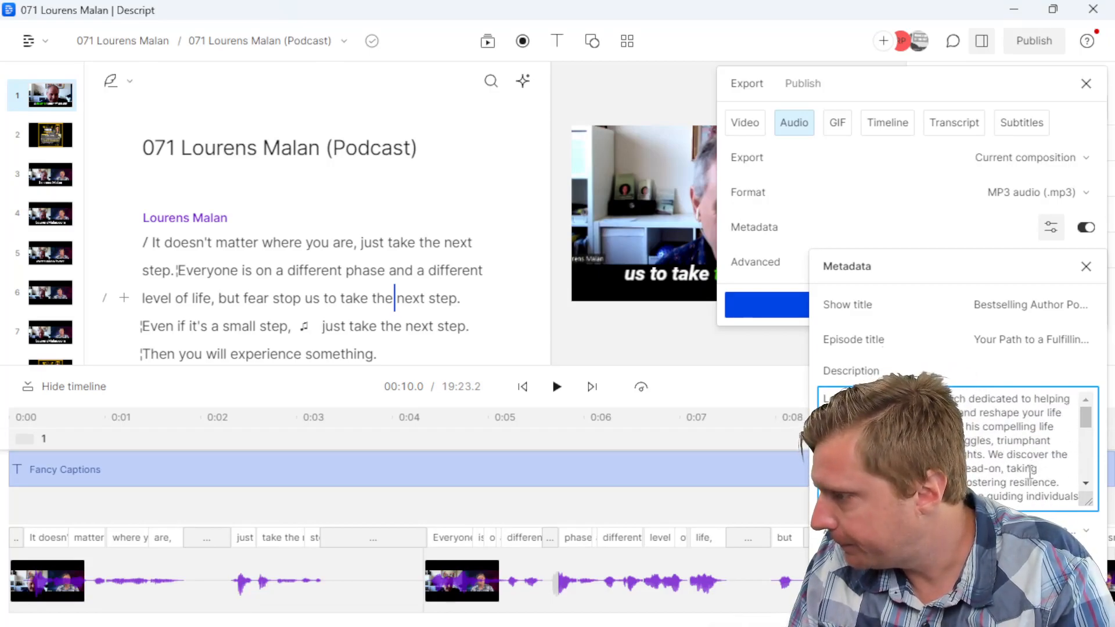
scroll(1037, 468, down, 4)
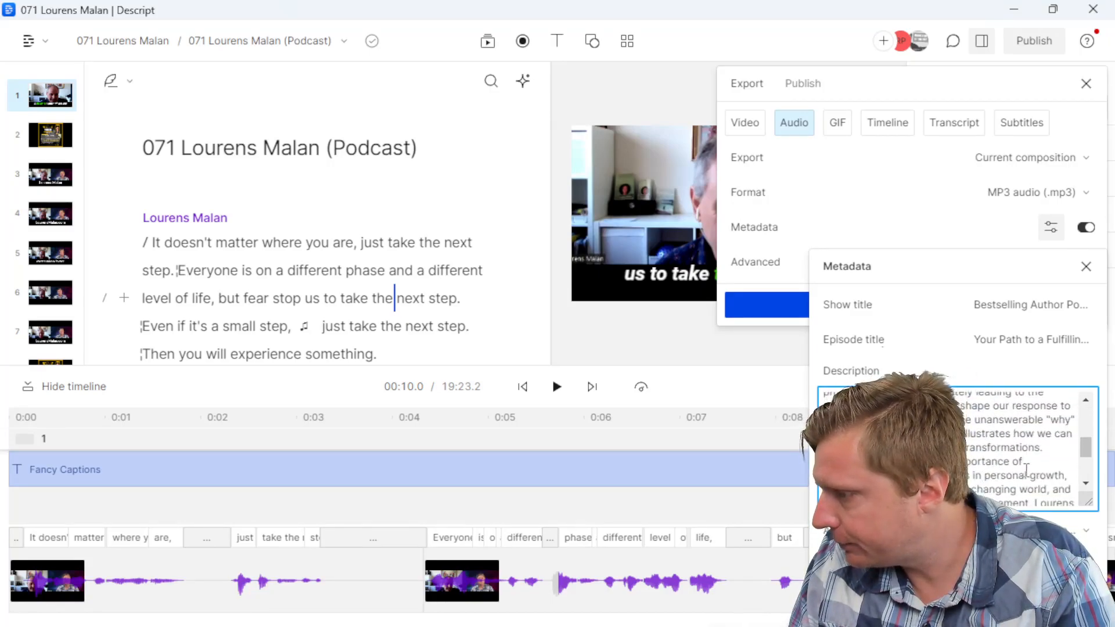
scroll(1051, 453, down, 4)
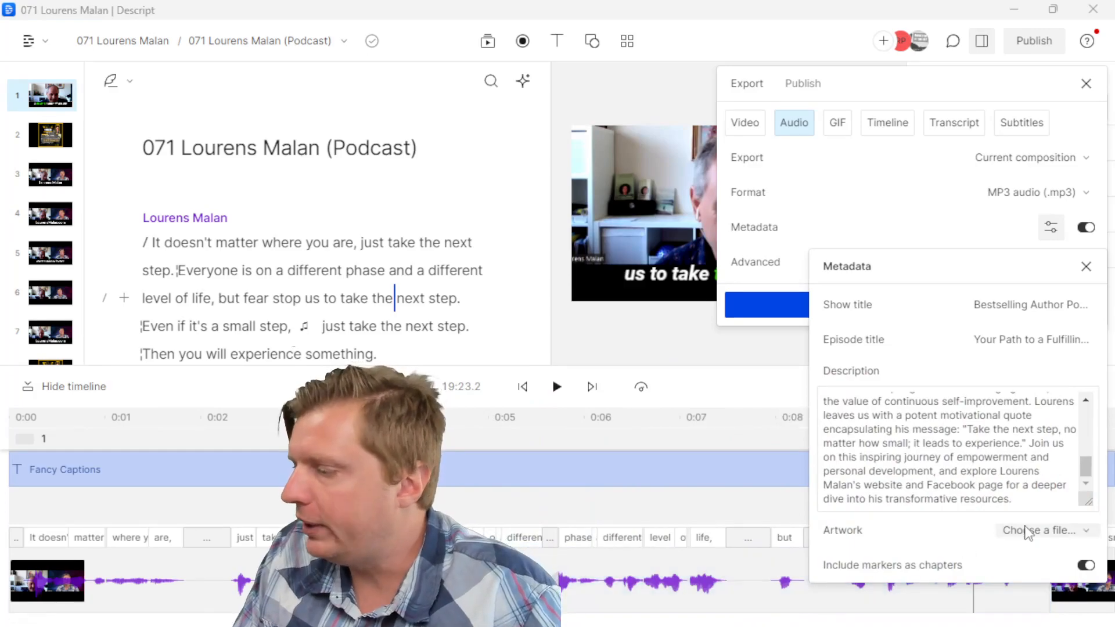
click(1026, 530)
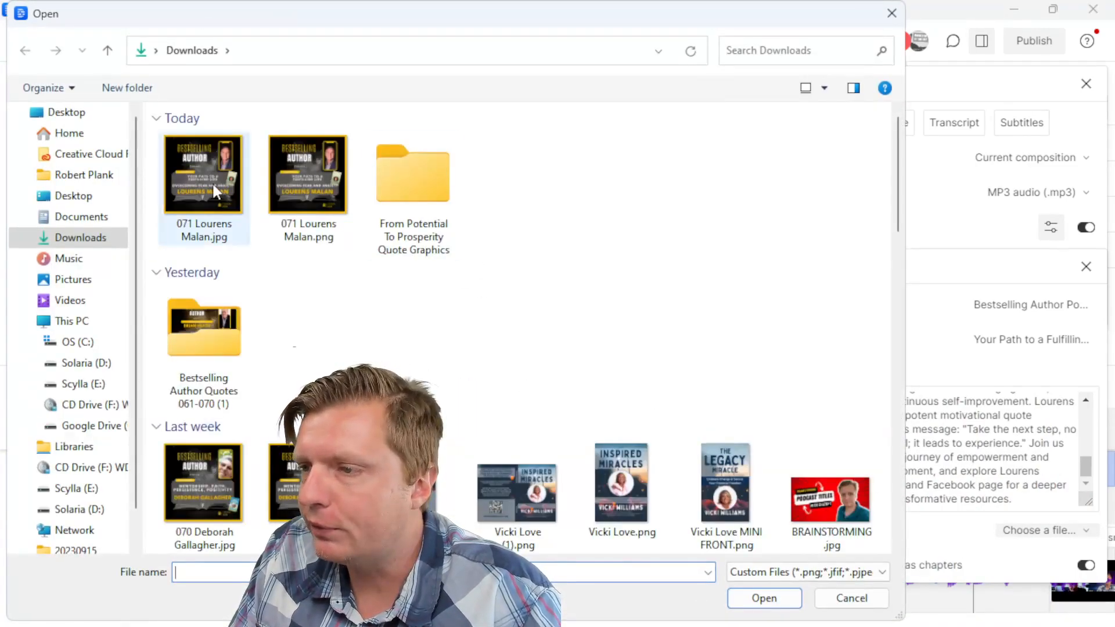
click(212, 184)
double_click(212, 183)
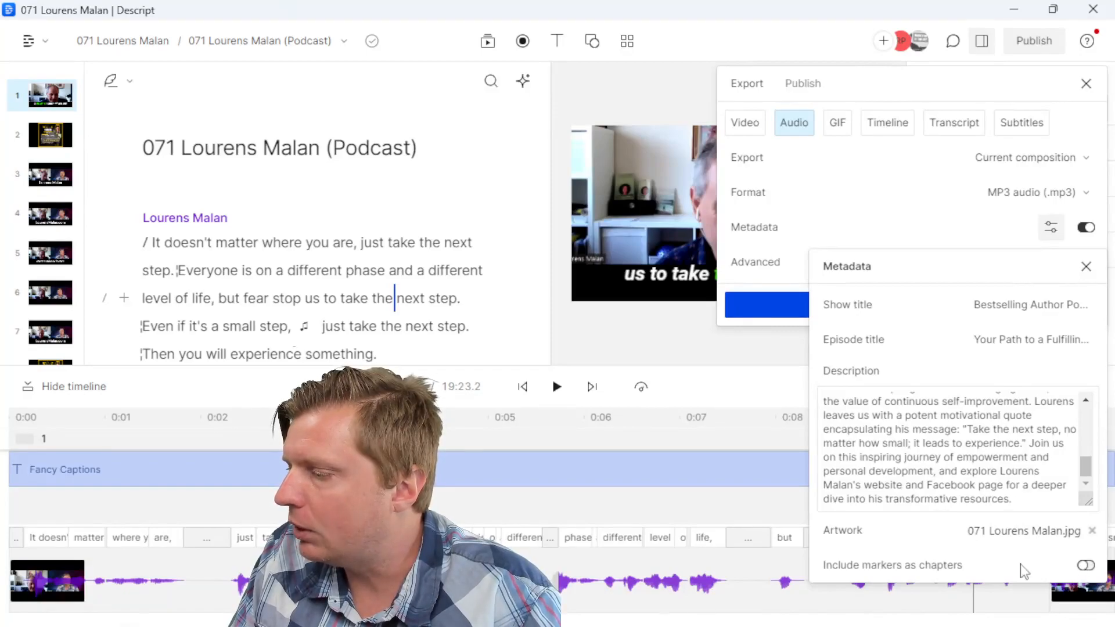
scroll(909, 428, up, 2)
scroll(909, 428, down, 2)
click(763, 276)
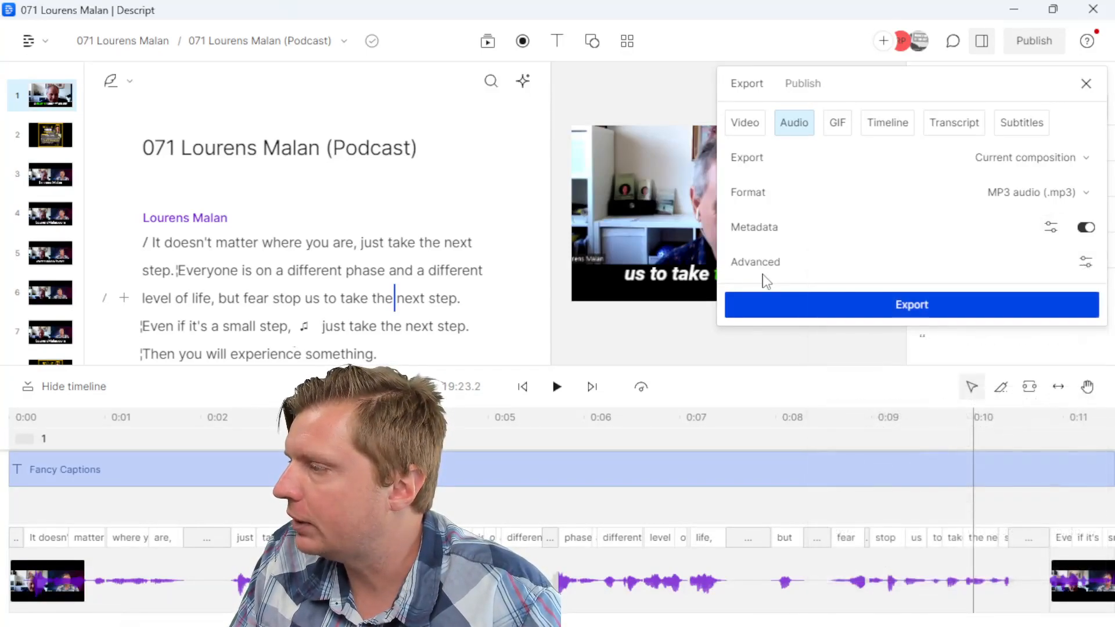
Step: Save the MP3 export to Downloads with the trimmed file name, then open 071 Lourens Malan (YT)
click(804, 297)
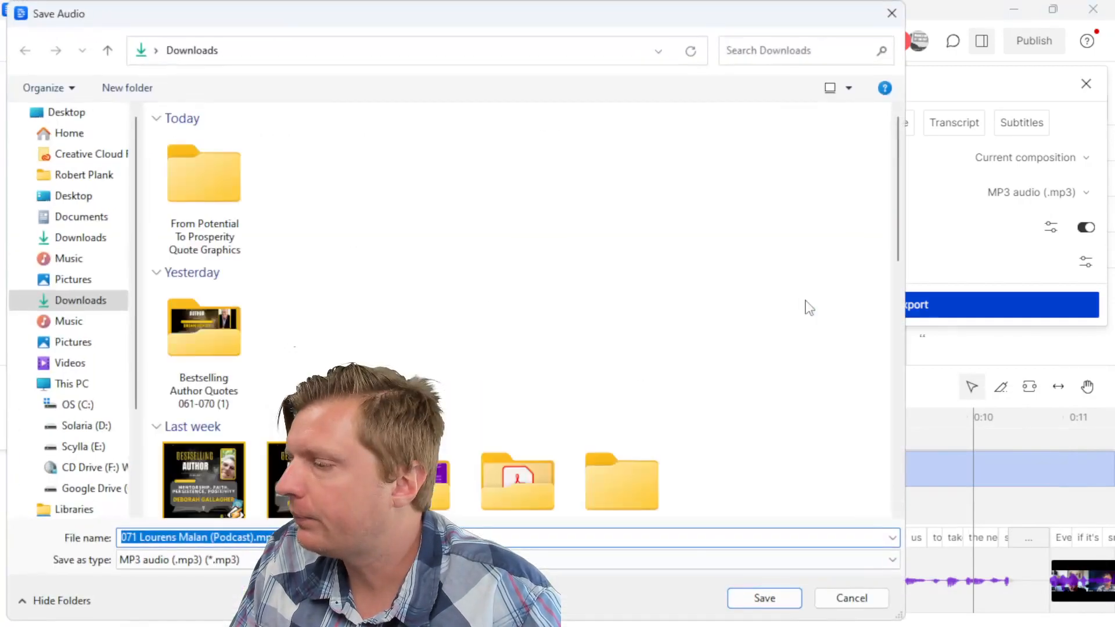
click(238, 537)
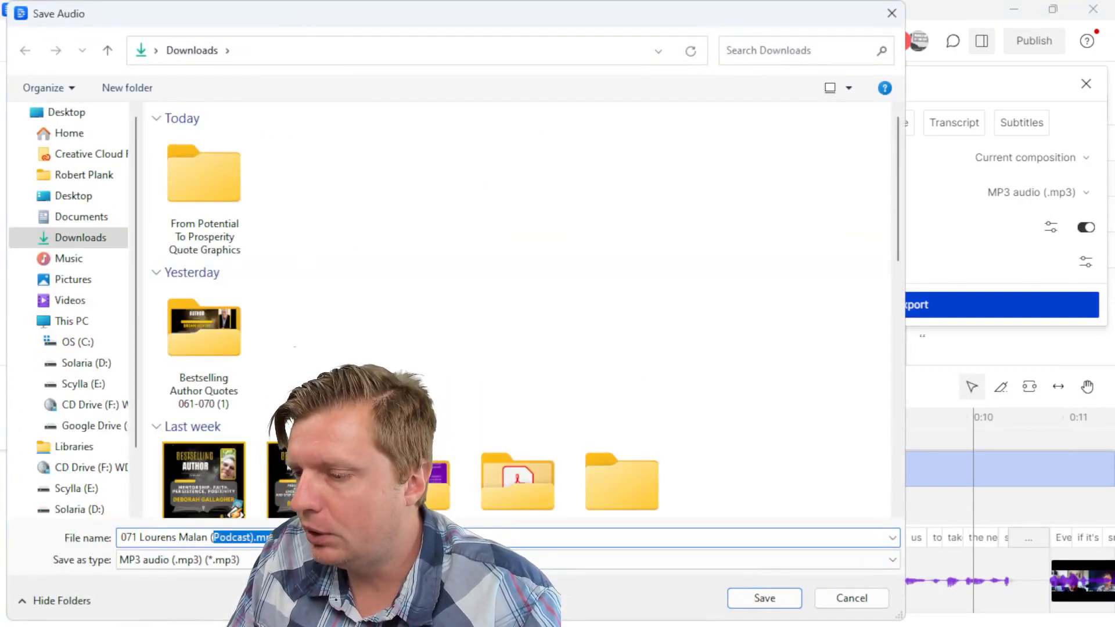
key(BackSpace)
key(BackSpace)
key(Return)
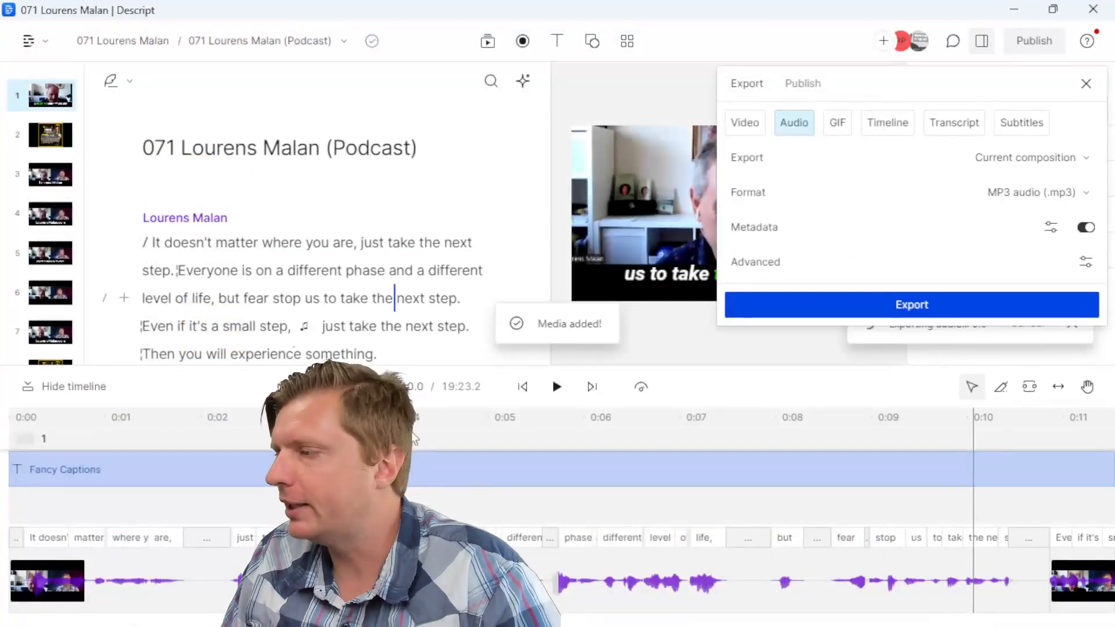
click(1086, 83)
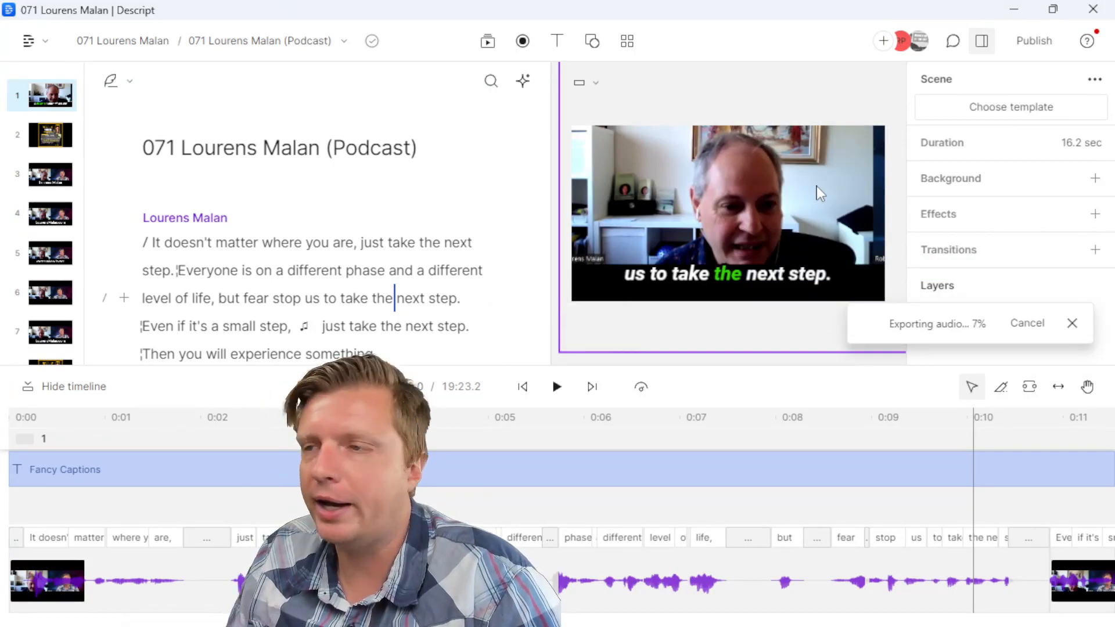
click(307, 46)
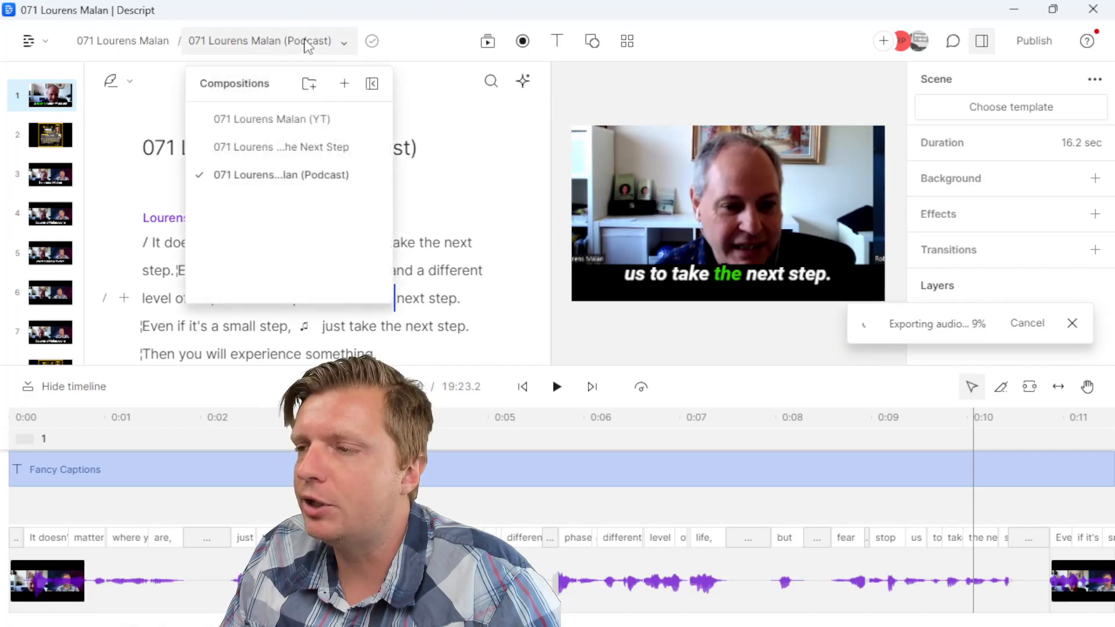
click(306, 120)
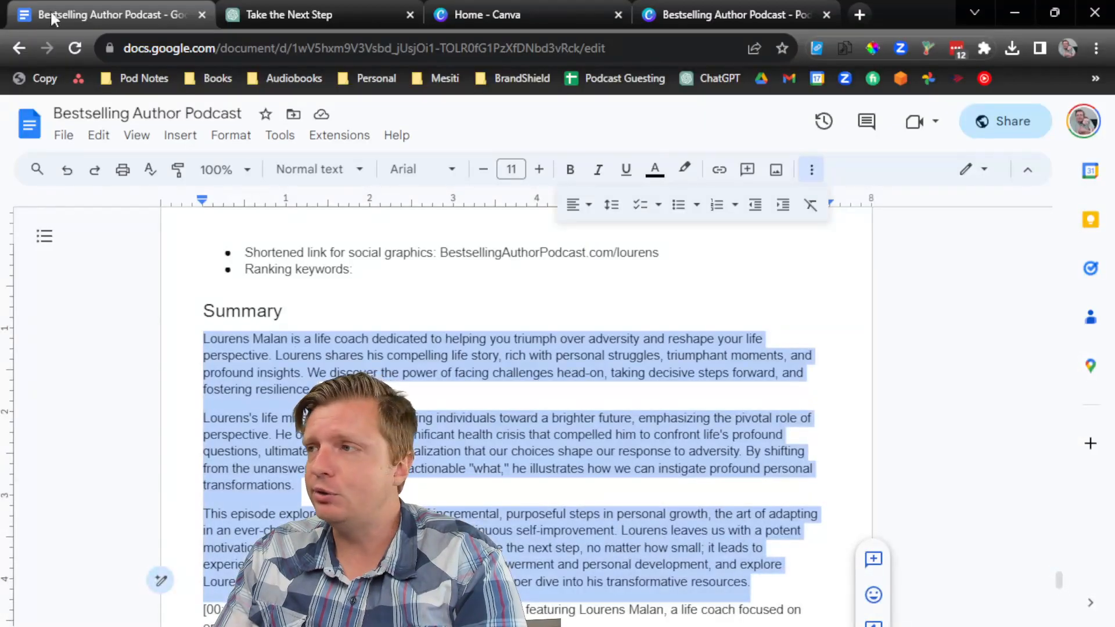
Step: Load the bestsellingauthorpodcast.com homepage in a new tab, without the wp-admin/ part
click(859, 14)
text(best)
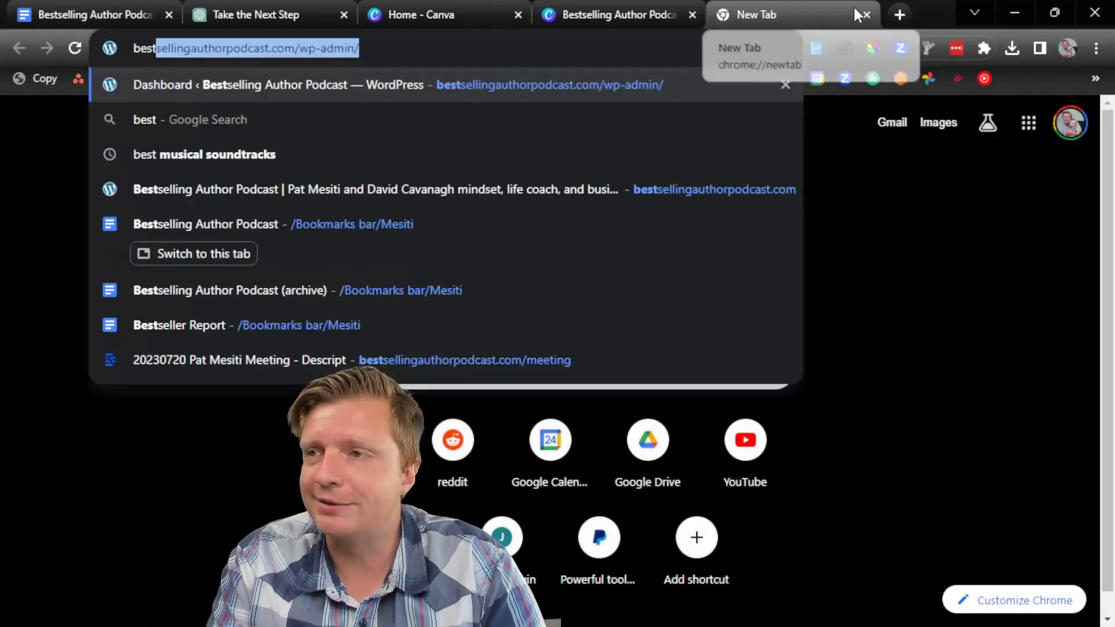
key(Right)
key(ctrl+shift+Left)
key(ctrl+shift+Left)
key(BackSpace)
key(BackSpace)
key(Return)
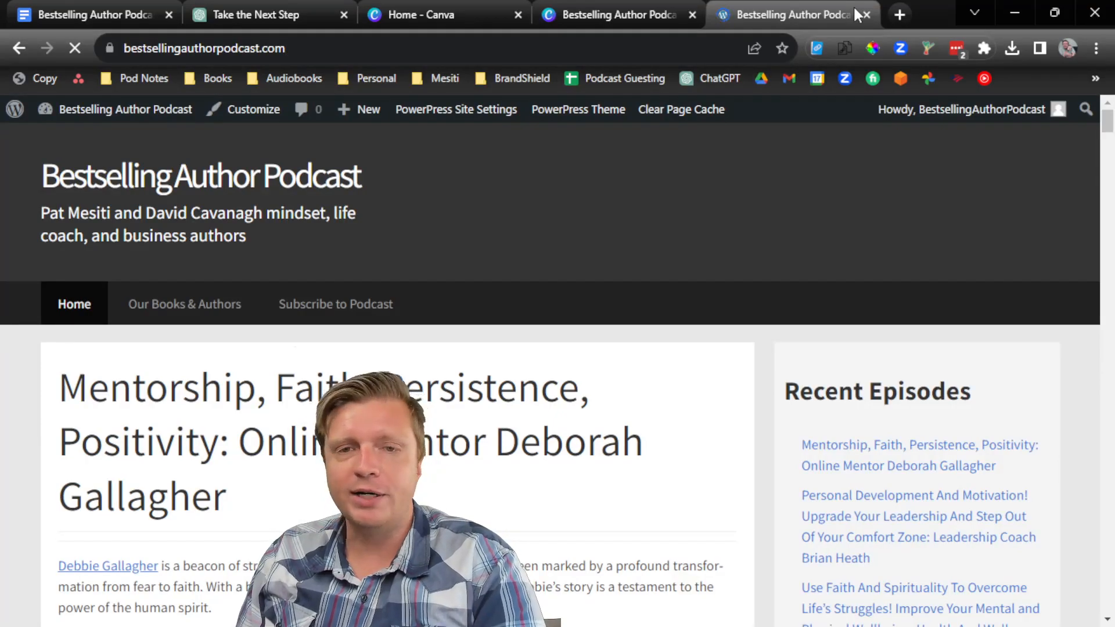
Step: Review the latest episode post and select the guest's name in its title
scroll(204, 225, down, 5)
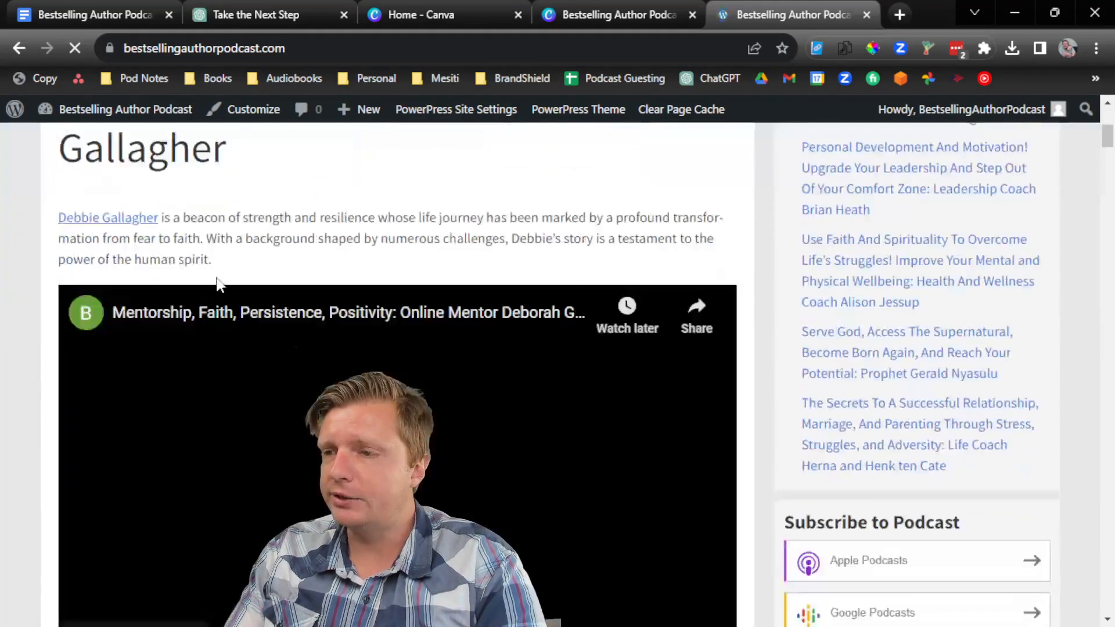
scroll(205, 225, up, 2)
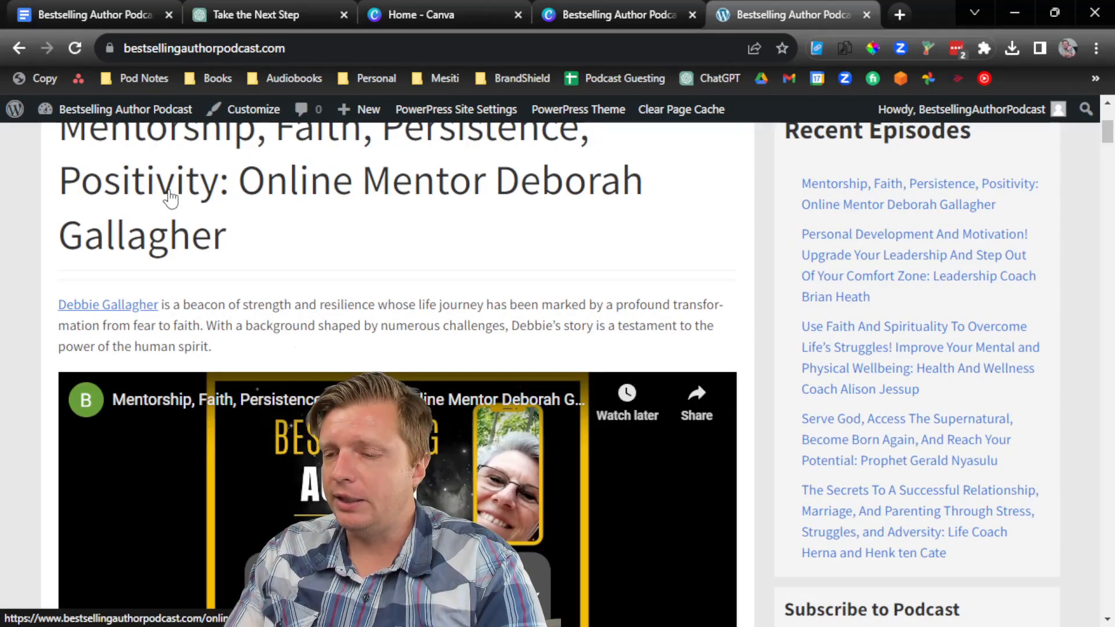
scroll(216, 165, up, 3)
scroll(277, 287, down, 3)
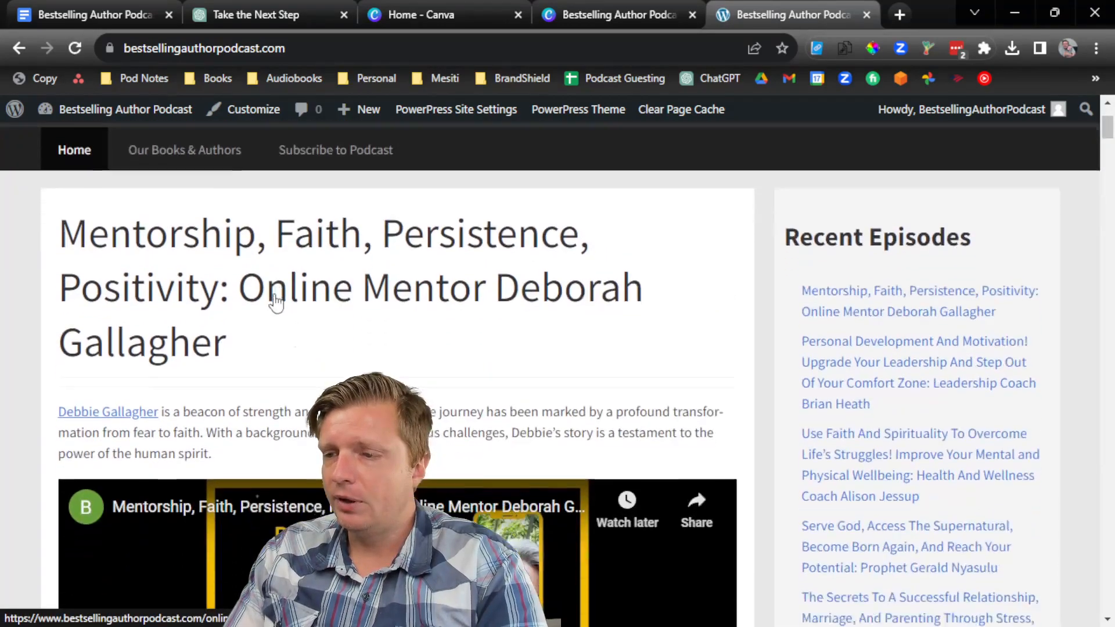
drag(204, 305, 254, 352)
click(305, 314)
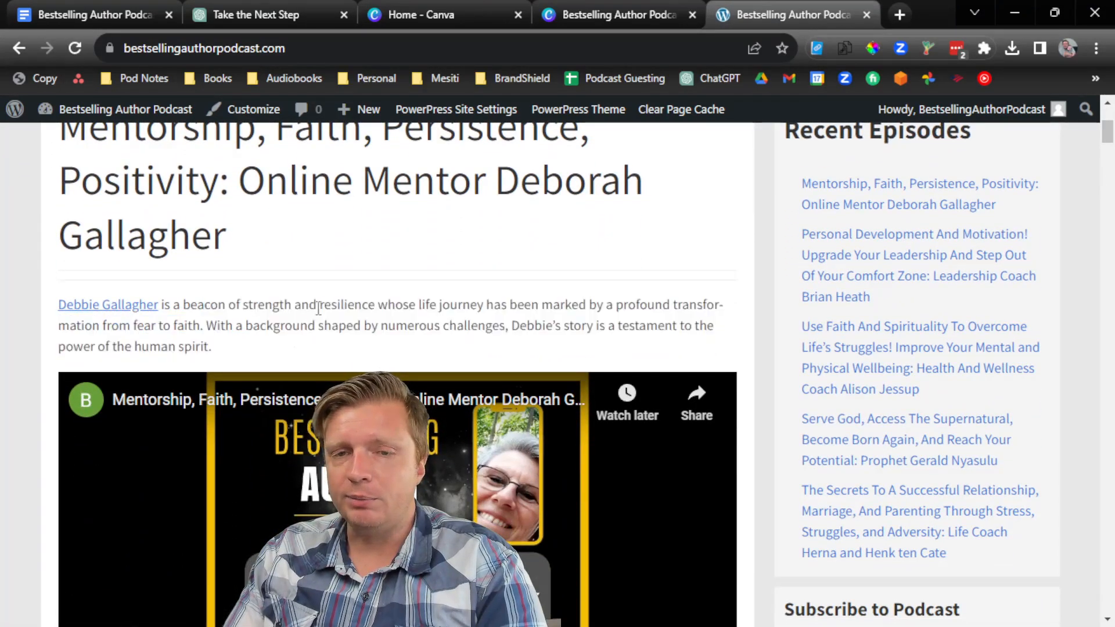
scroll(317, 312, down, 10)
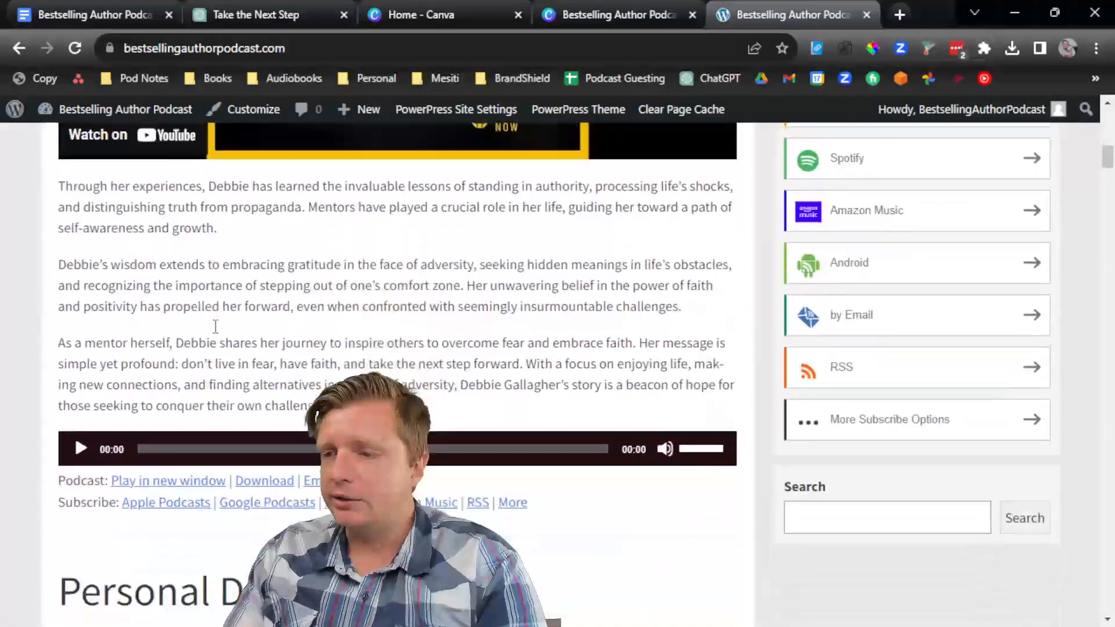
scroll(129, 298, up, 7)
scroll(224, 341, down, 3)
scroll(224, 342, up, 8)
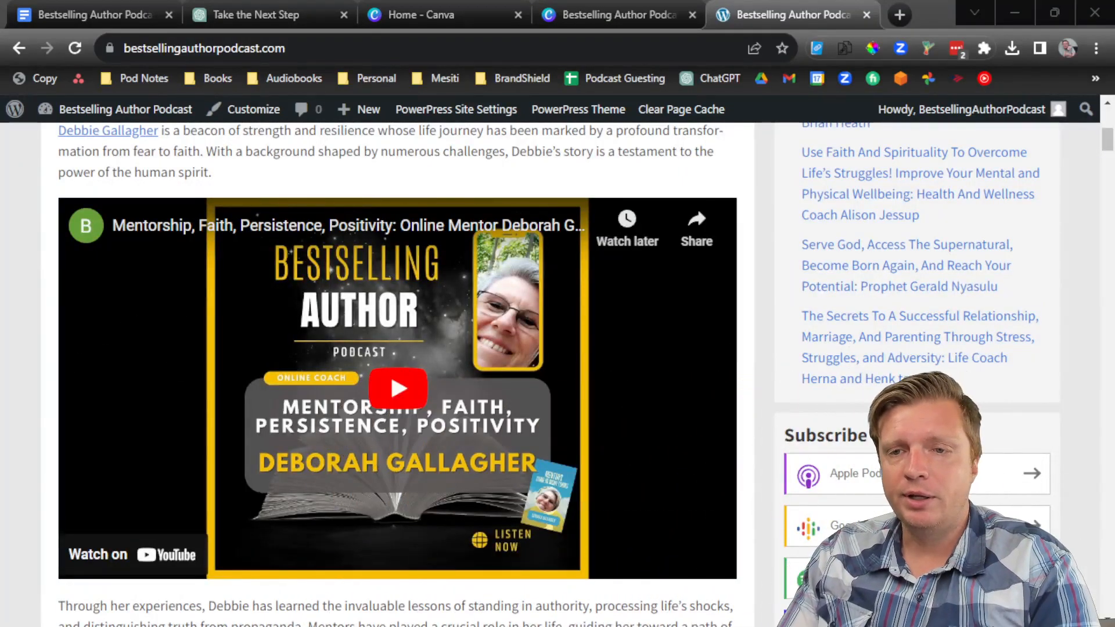
scroll(164, 394, up, 3)
scroll(164, 394, up, 4)
scroll(339, 381, down, 1)
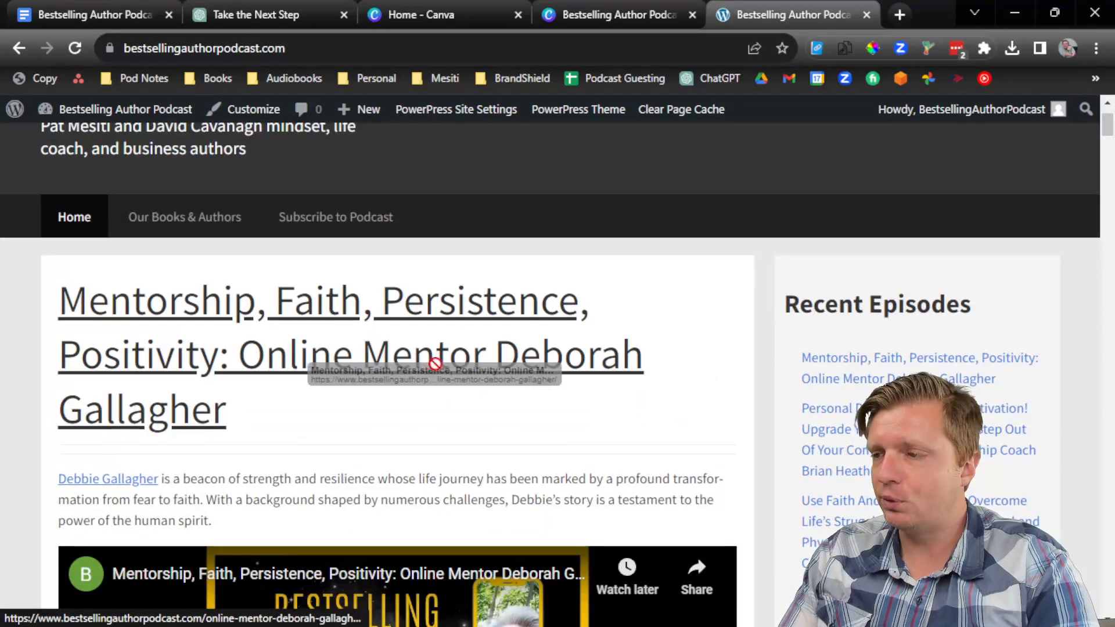
drag(490, 378, 230, 414)
key(ctrl+c)
Step: Open audible.com in a new tab and search for the guest's name
key(ctrl+t)
text(aud)
key(Return)
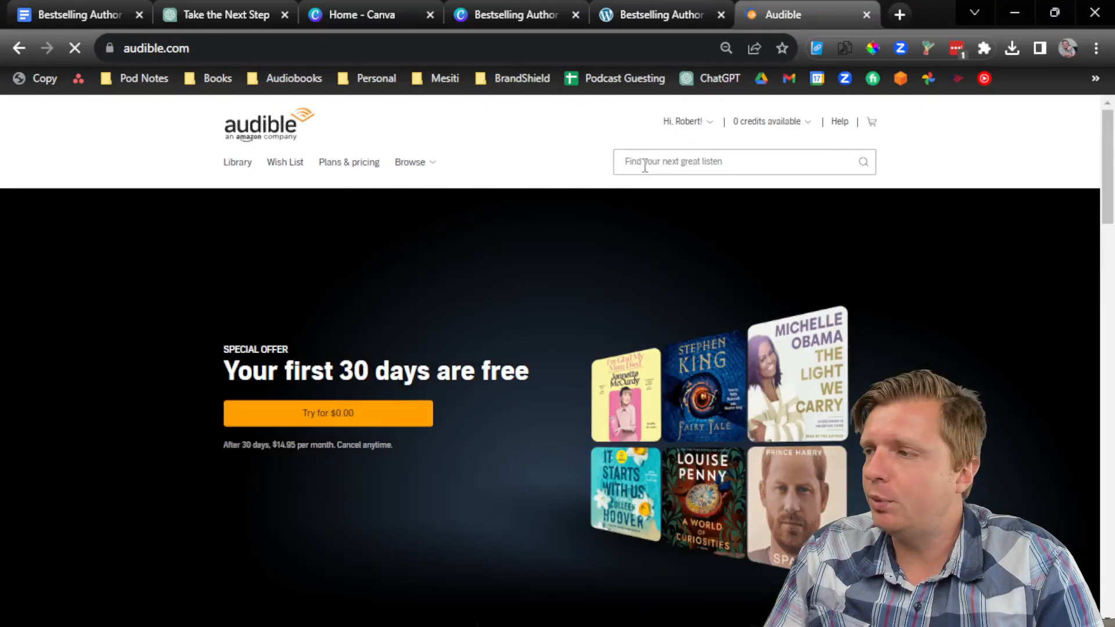
click(645, 166)
key(ctrl+v)
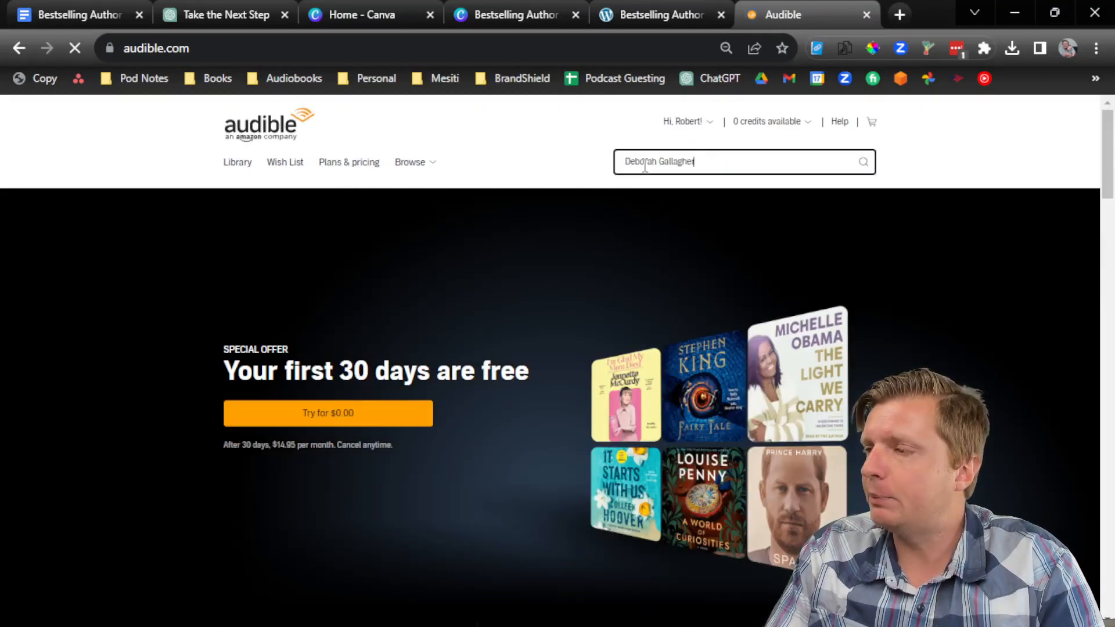
key(Return)
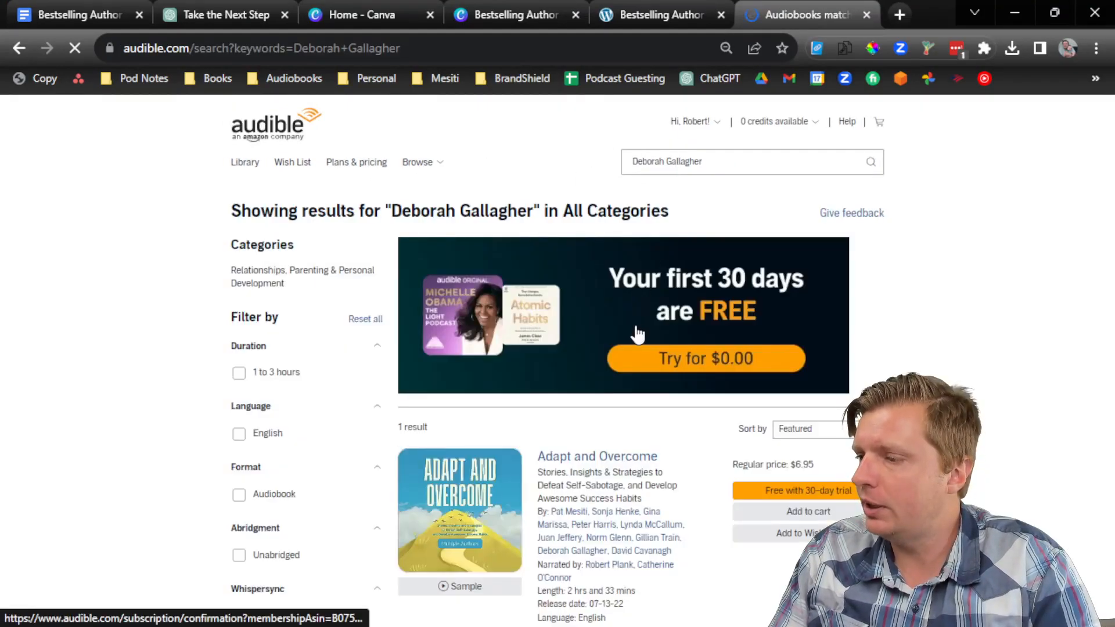
scroll(1029, 499, down, 4)
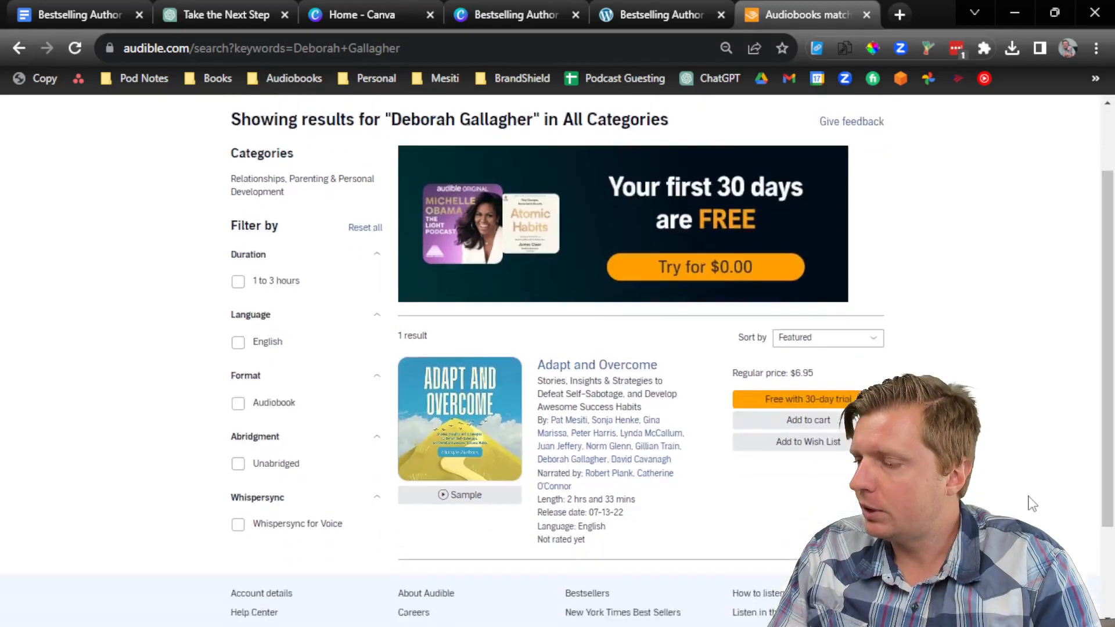
scroll(677, 269, up, 3)
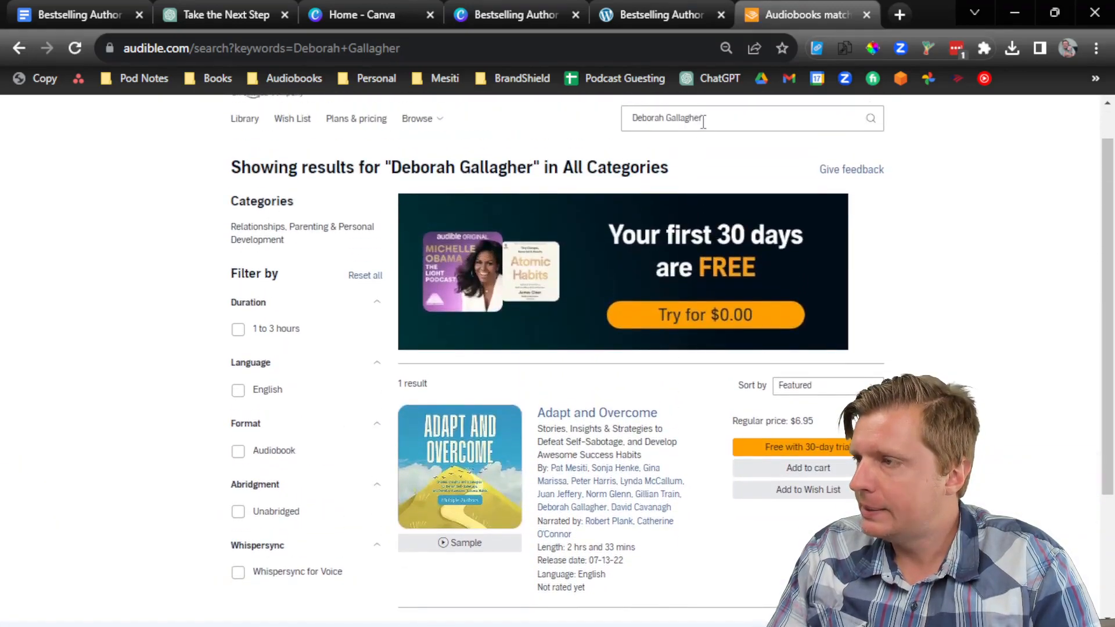
Step: Search Audible for 'bestselling author podcast' and compare the results with the episode page
triple_click(703, 121)
text(bestselling author podcast)
key(Return)
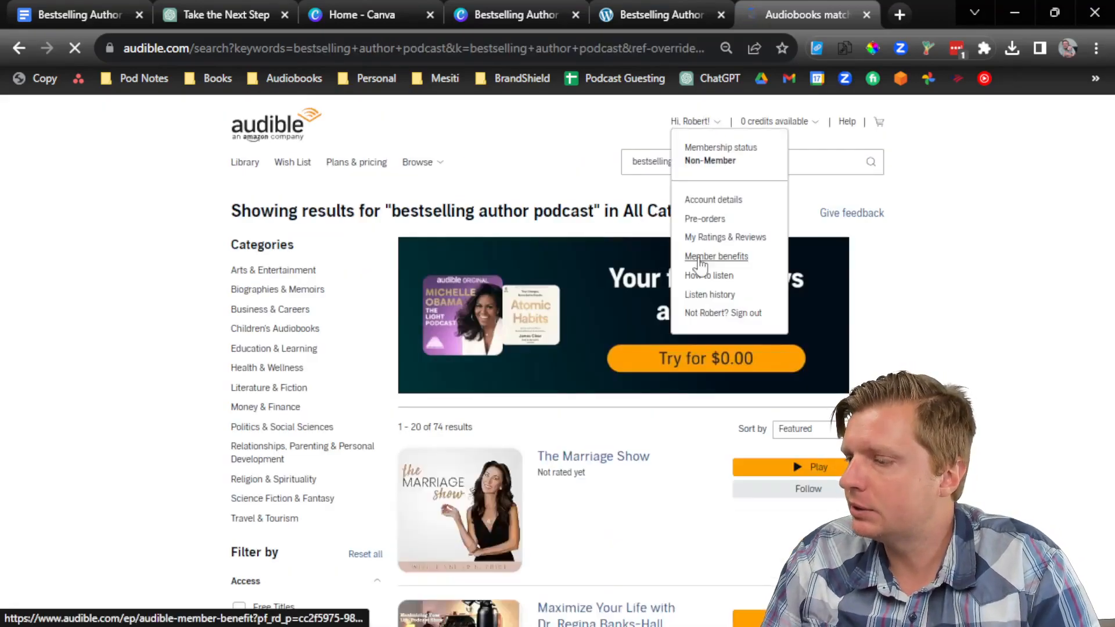
scroll(697, 453, down, 18)
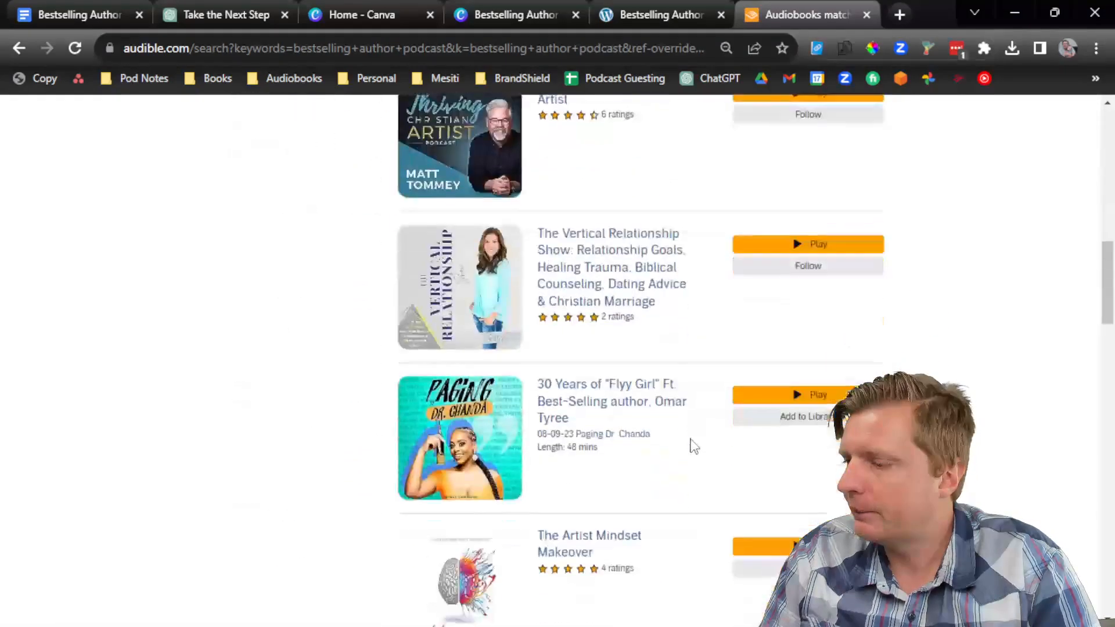
scroll(696, 442, down, 12)
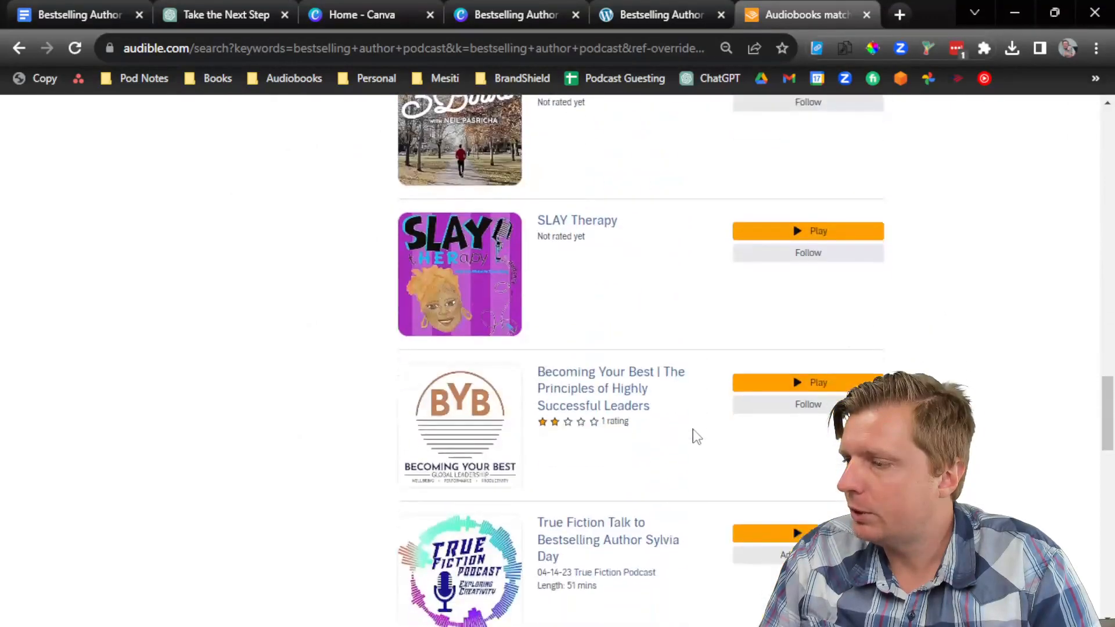
click(674, 15)
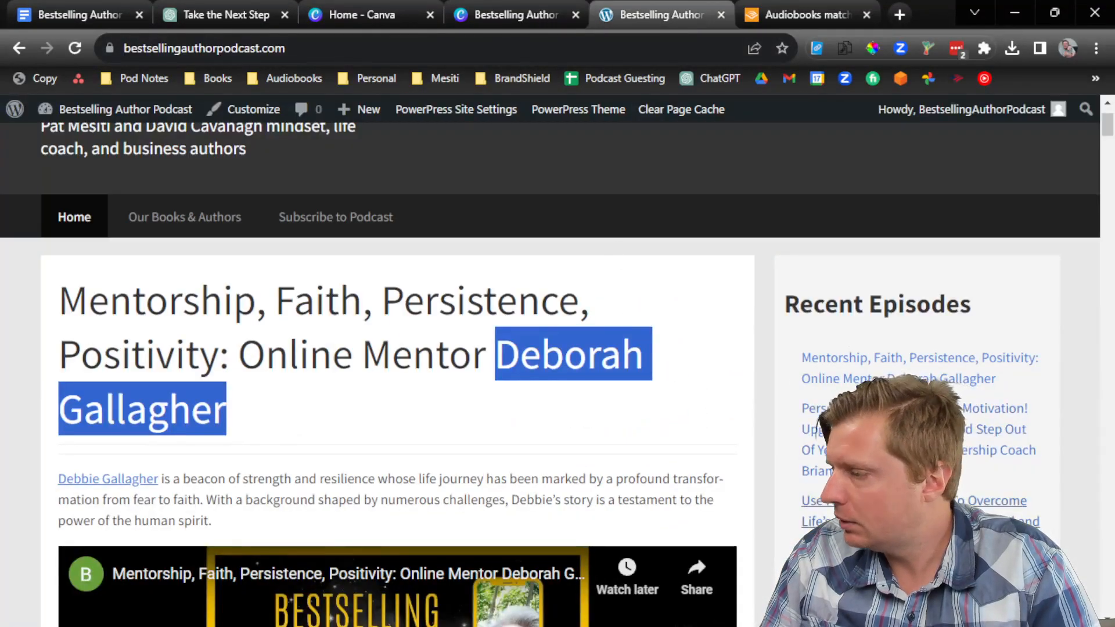
click(767, 16)
scroll(672, 172, up, 20)
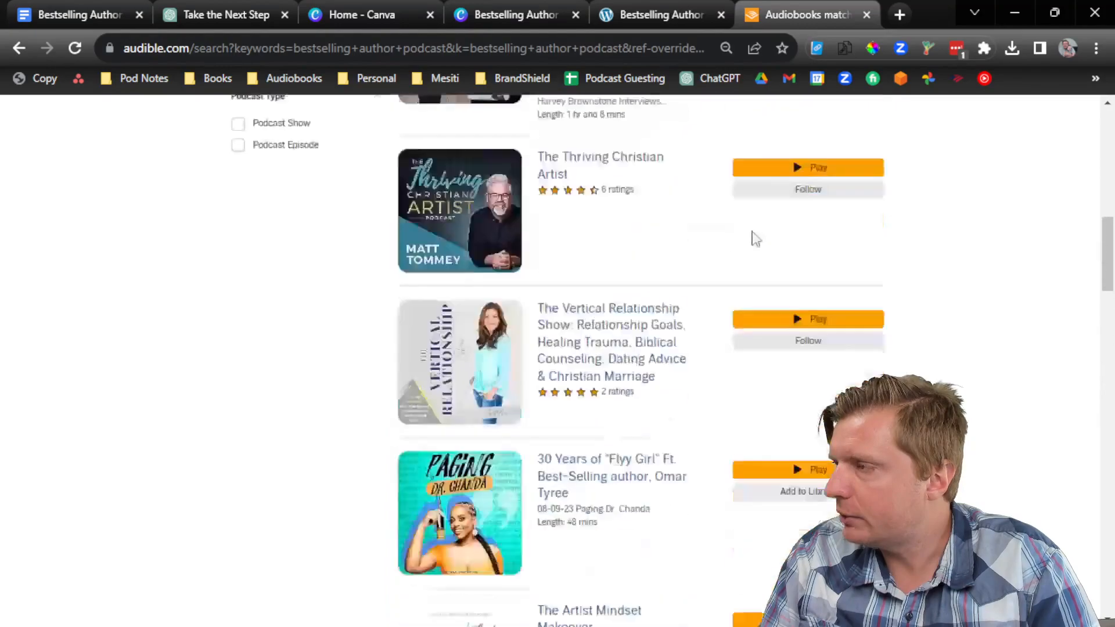
Step: Search for a contributing author to find the Beyond Limitations audiobook, then return to the podcast site
triple_click(822, 163)
text(alisson jessup)
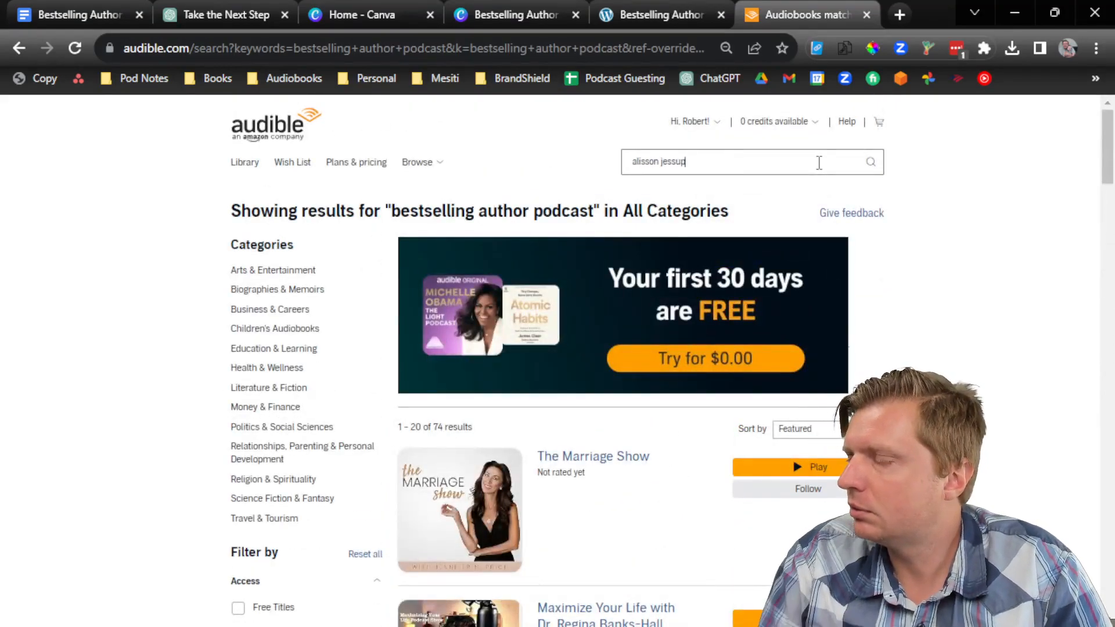
click(621, 7)
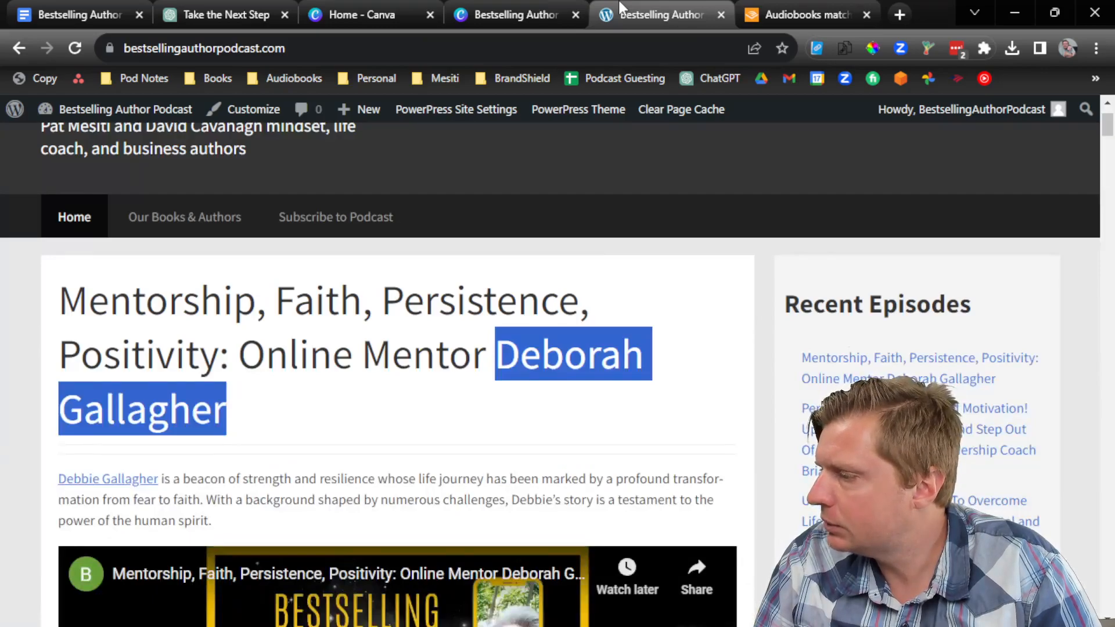
key(ctrl+Tab)
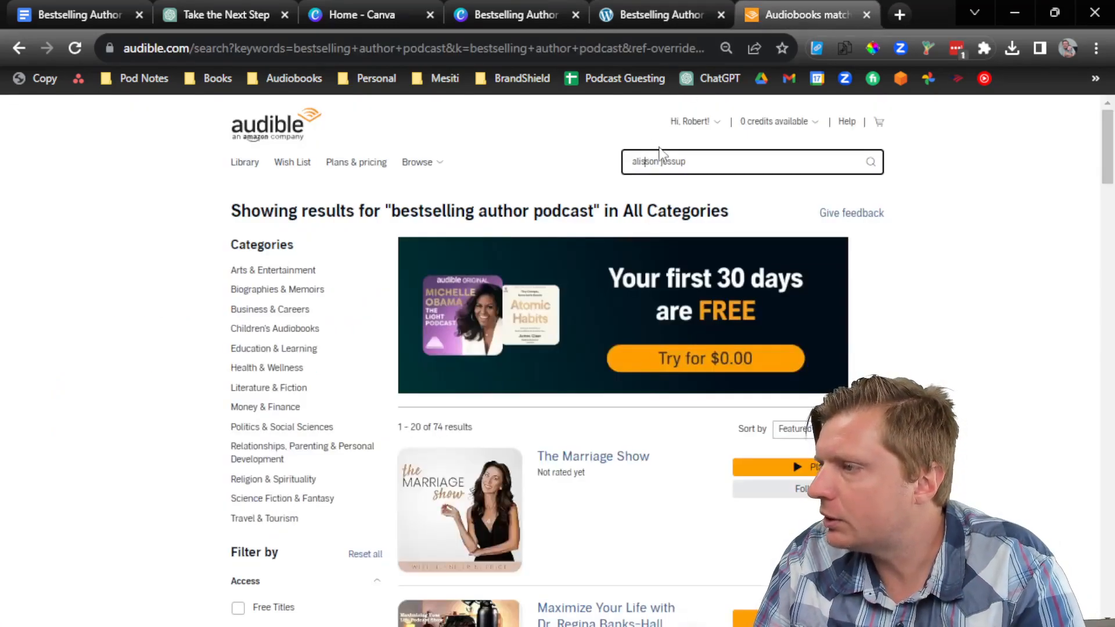
key(BackSpace)
key(Return)
scroll(927, 379, down, 3)
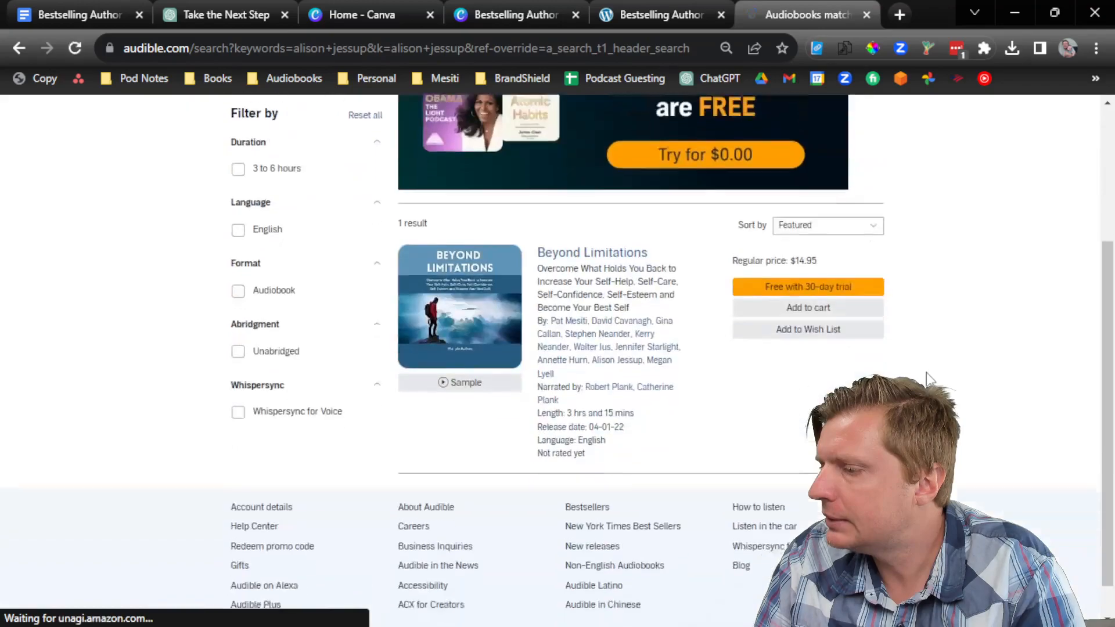
scroll(717, 373, up, 3)
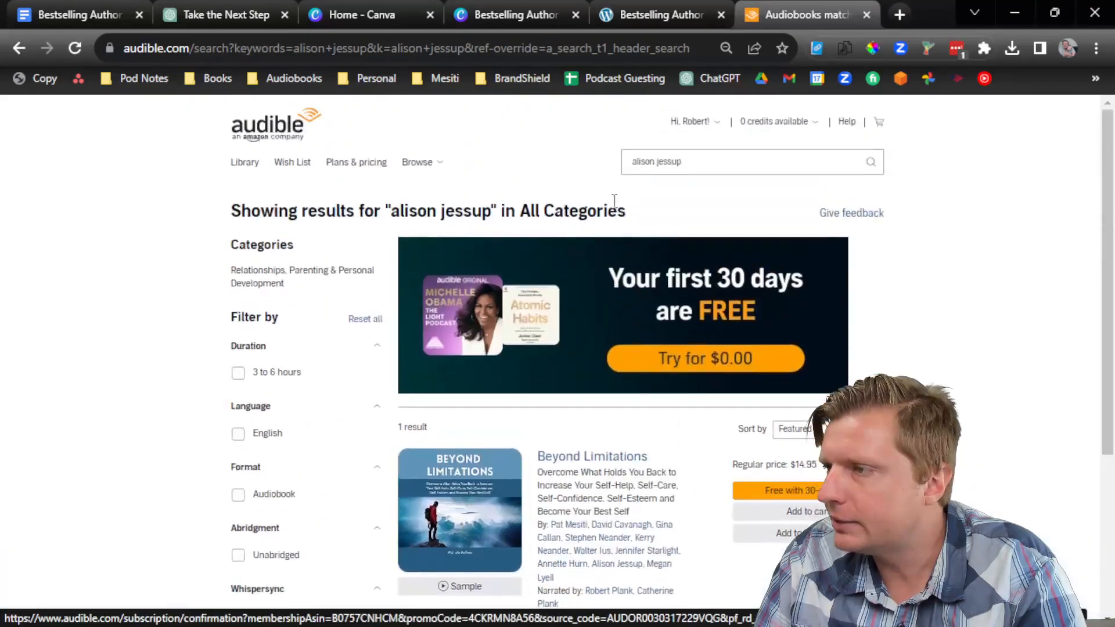
key(ctrl+shift+Tab)
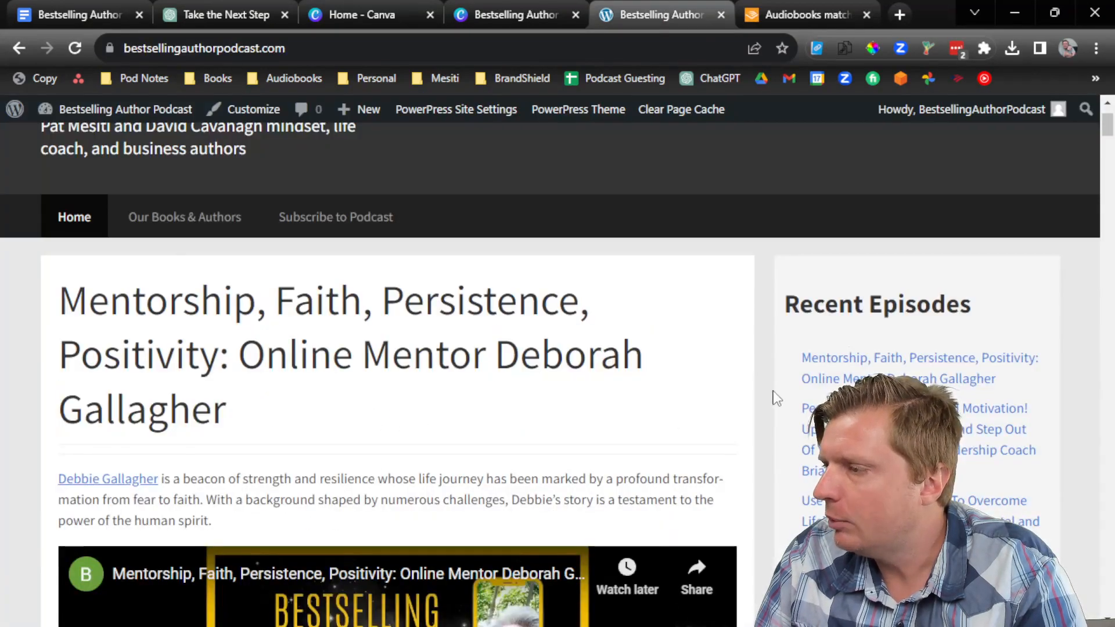
Step: Confirm the Mentorship, Faith, Persistence, Positivity episode appears on the show's Google Podcasts listing
scroll(777, 399, down, 10)
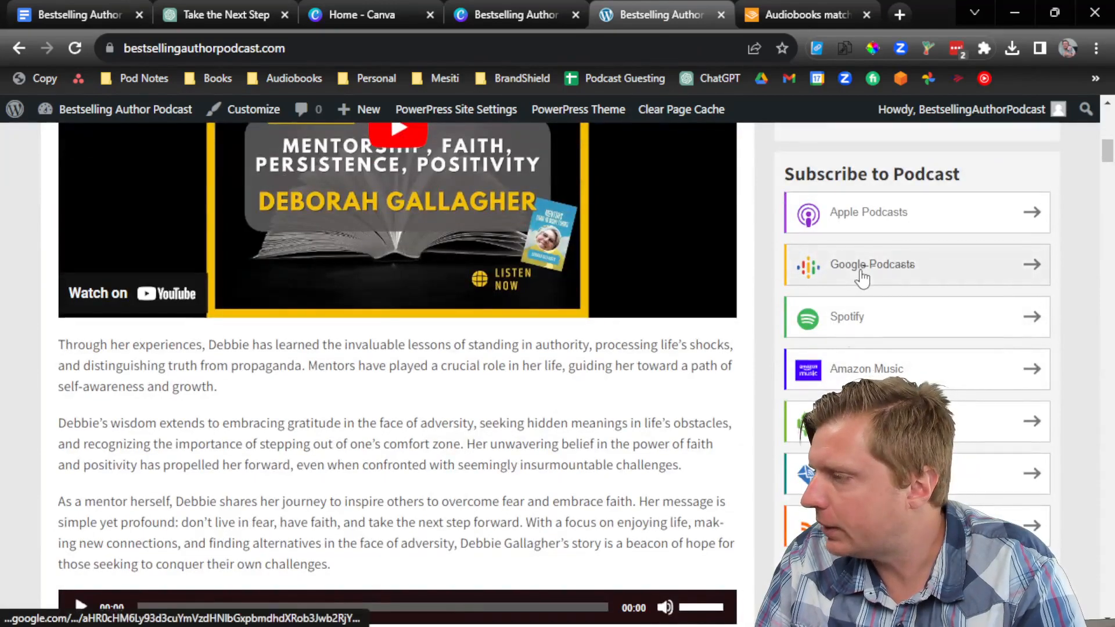
click(860, 268)
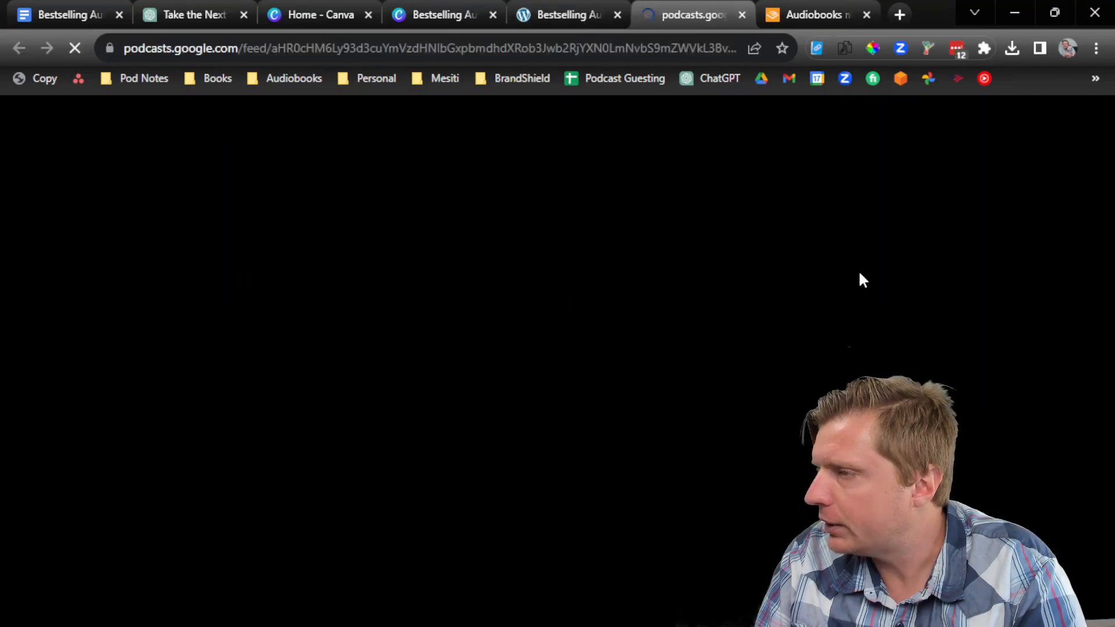
scroll(481, 425, down, 3)
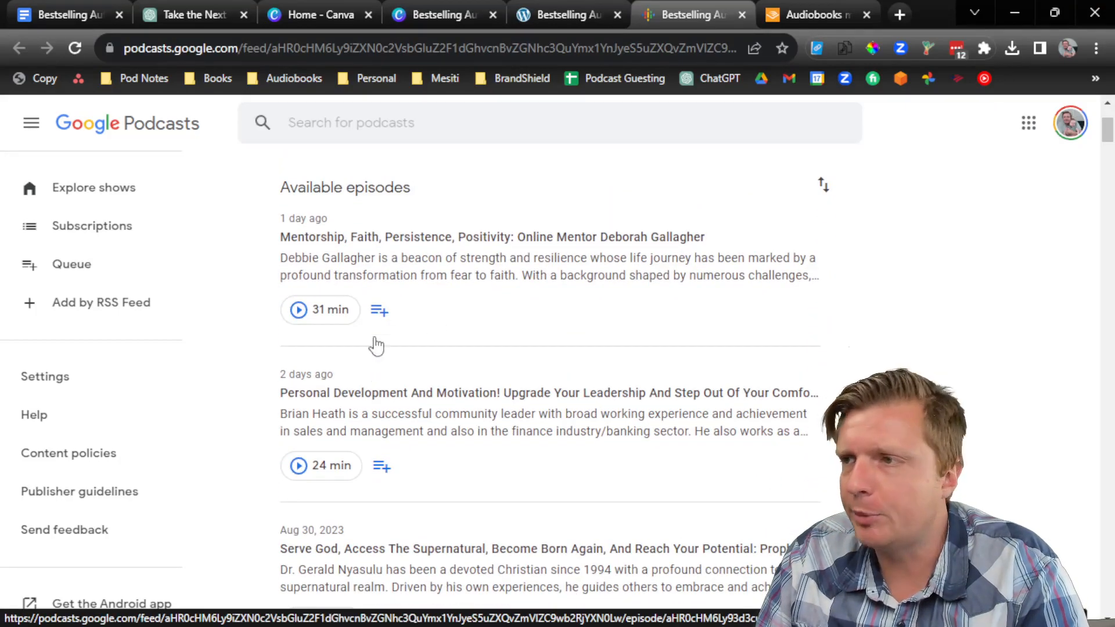
scroll(377, 358, up, 3)
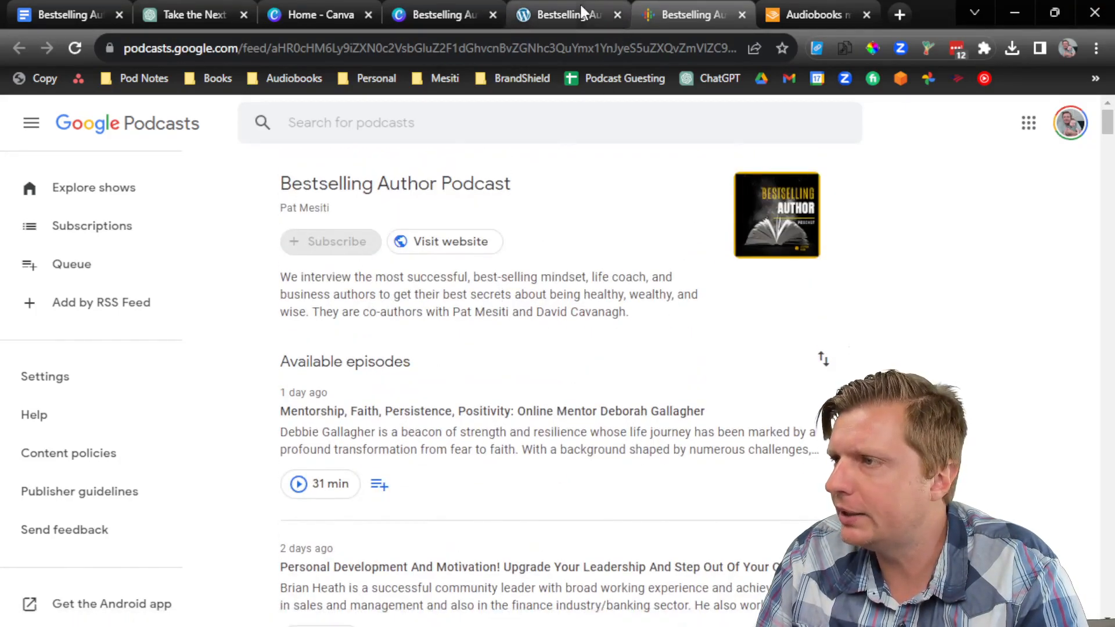
click(583, 11)
Step: Check the show's Apple Podcasts listing, then go back to Descript
click(847, 213)
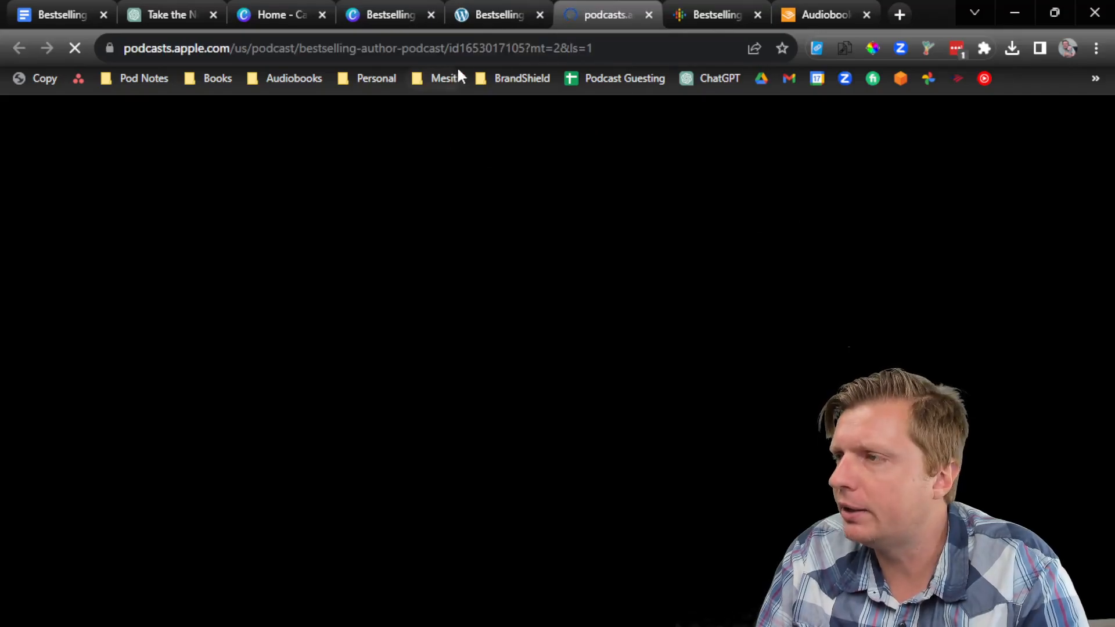
scroll(526, 366, down, 1)
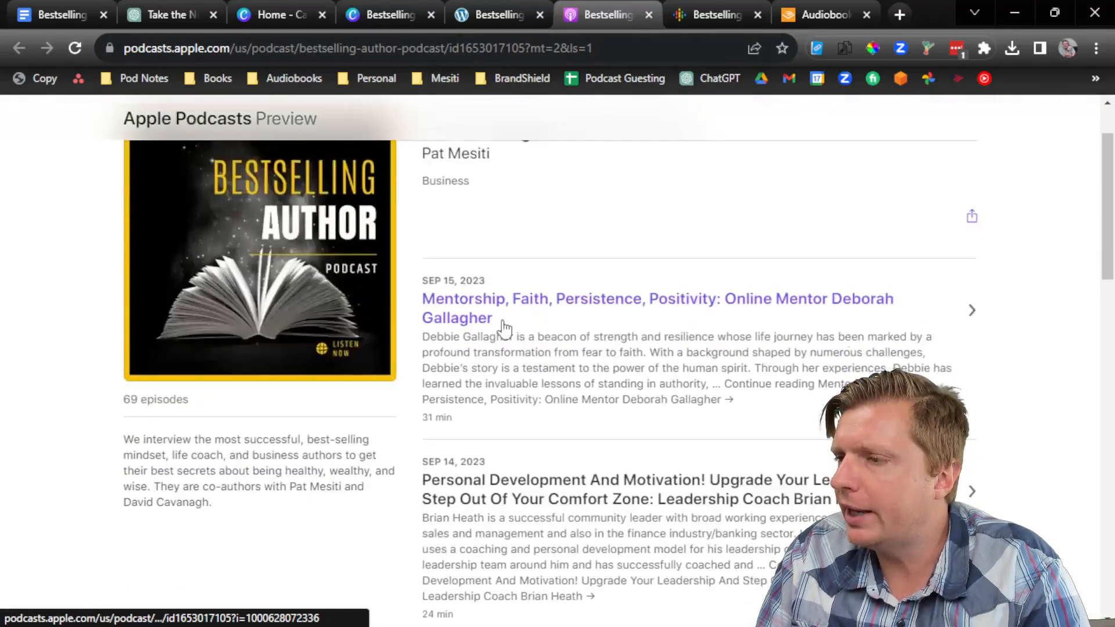
scroll(605, 356, down, 3)
scroll(598, 373, up, 6)
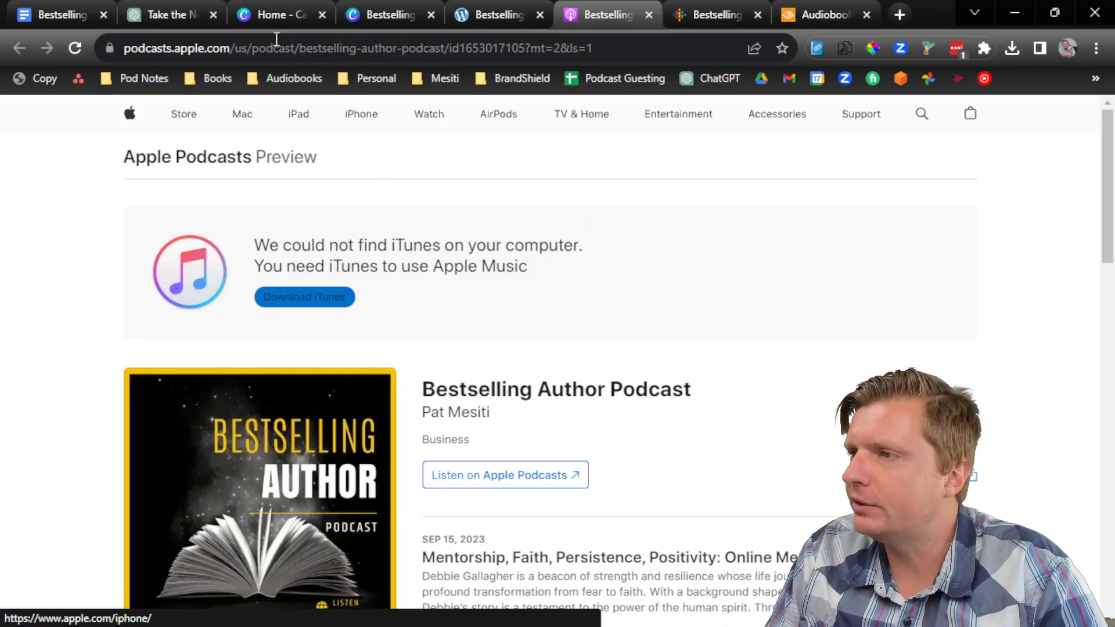
key(alt+Tab)
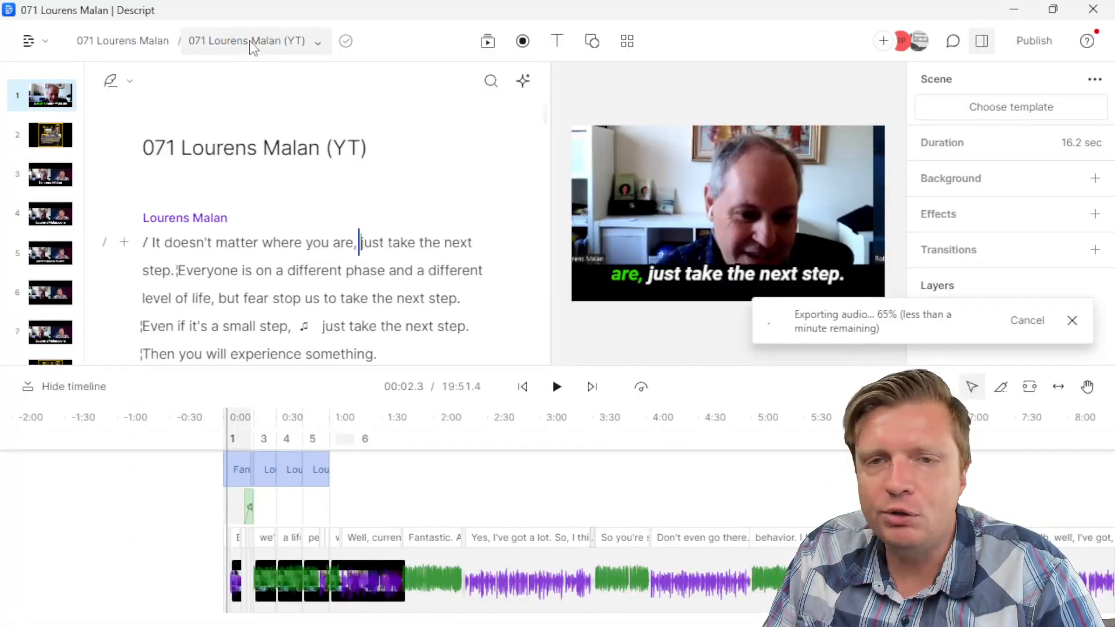
Step: Export the episode's subtitles as an SRT file to Downloads
click(1033, 41)
click(747, 83)
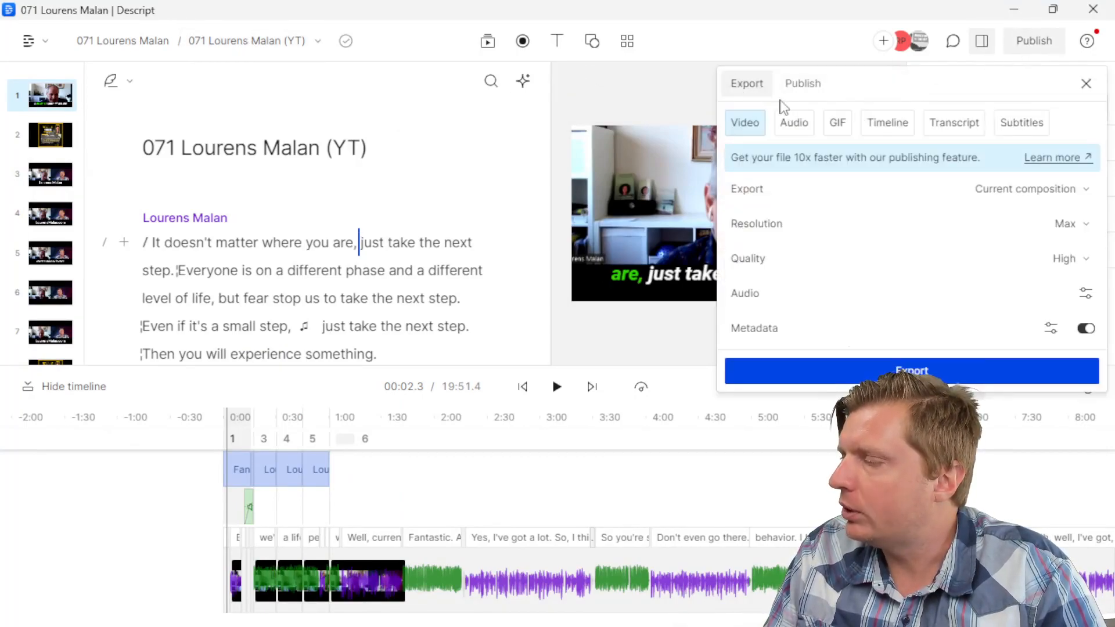
click(1021, 129)
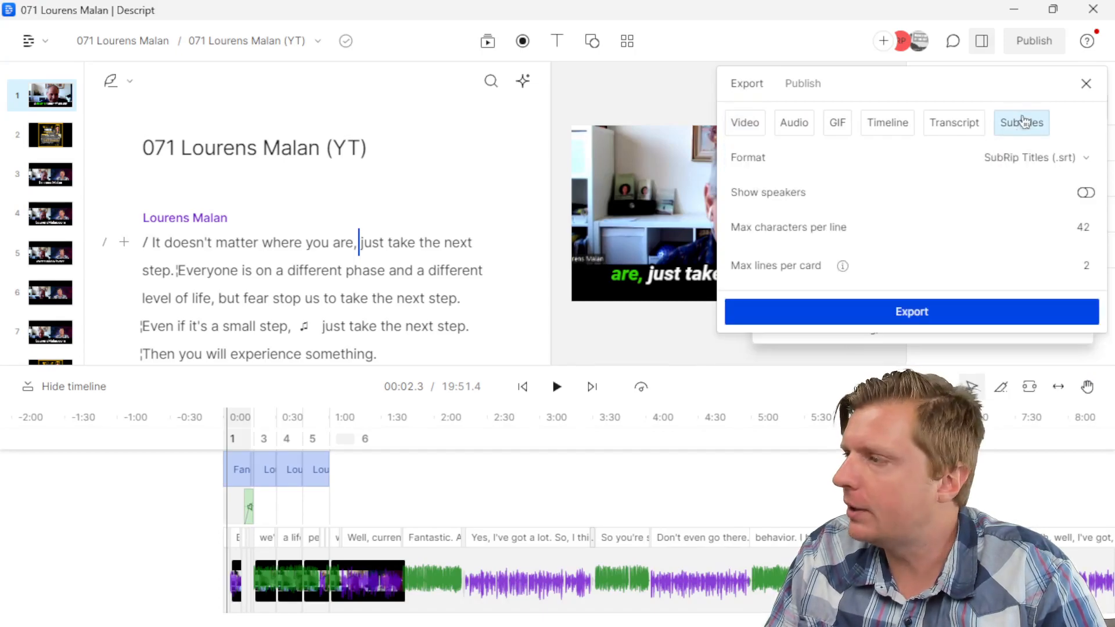
click(1011, 317)
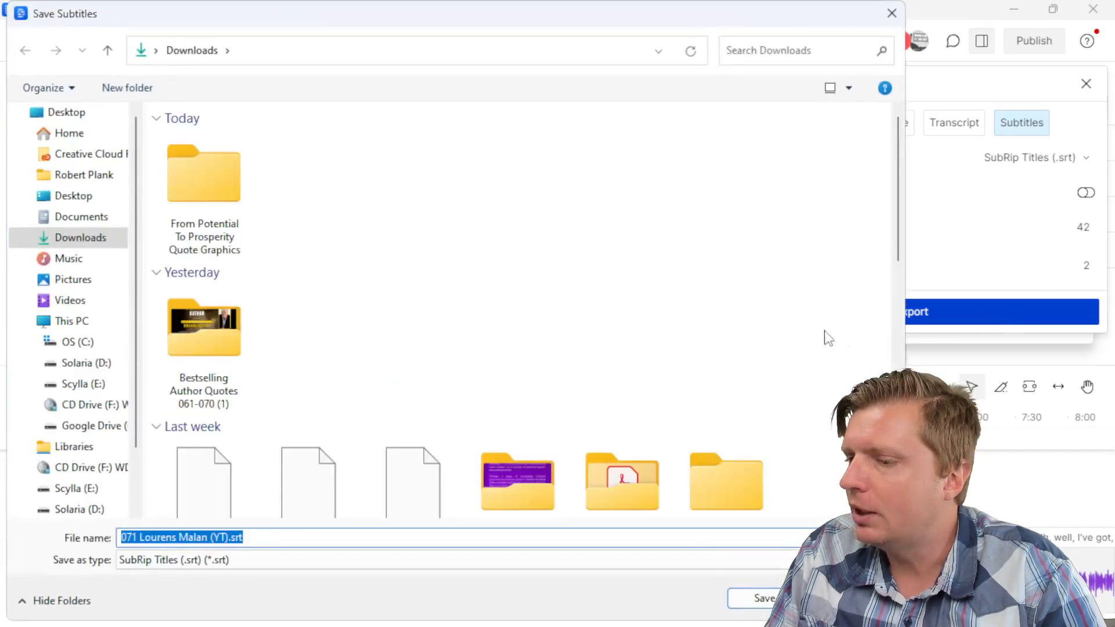
click(770, 602)
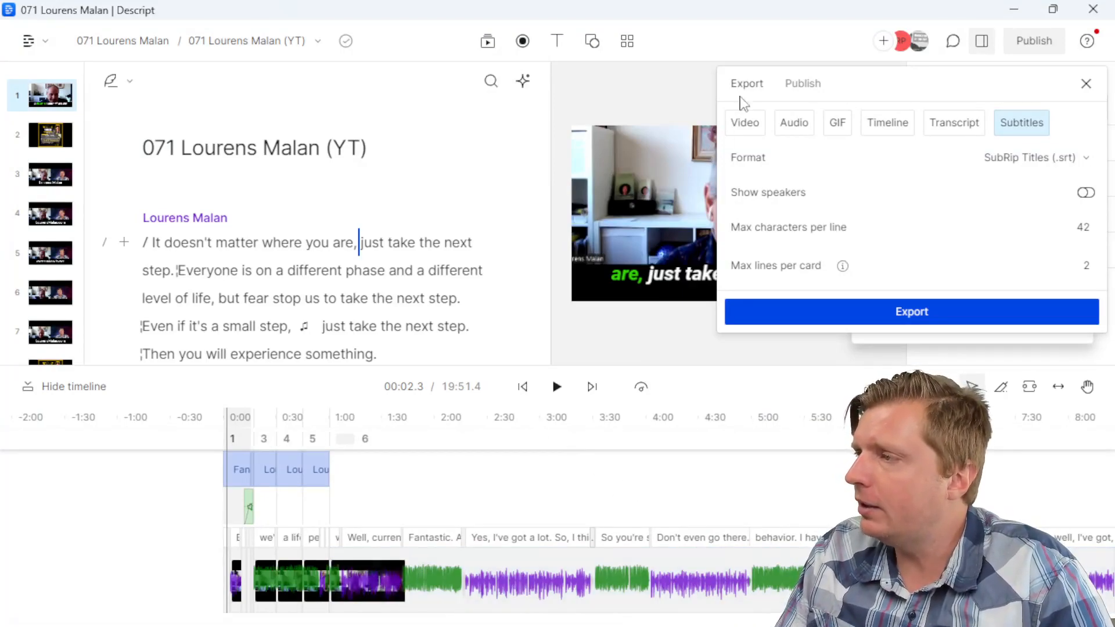
Step: Export the episode video as an MP4 to Downloads and close the export panel
click(759, 127)
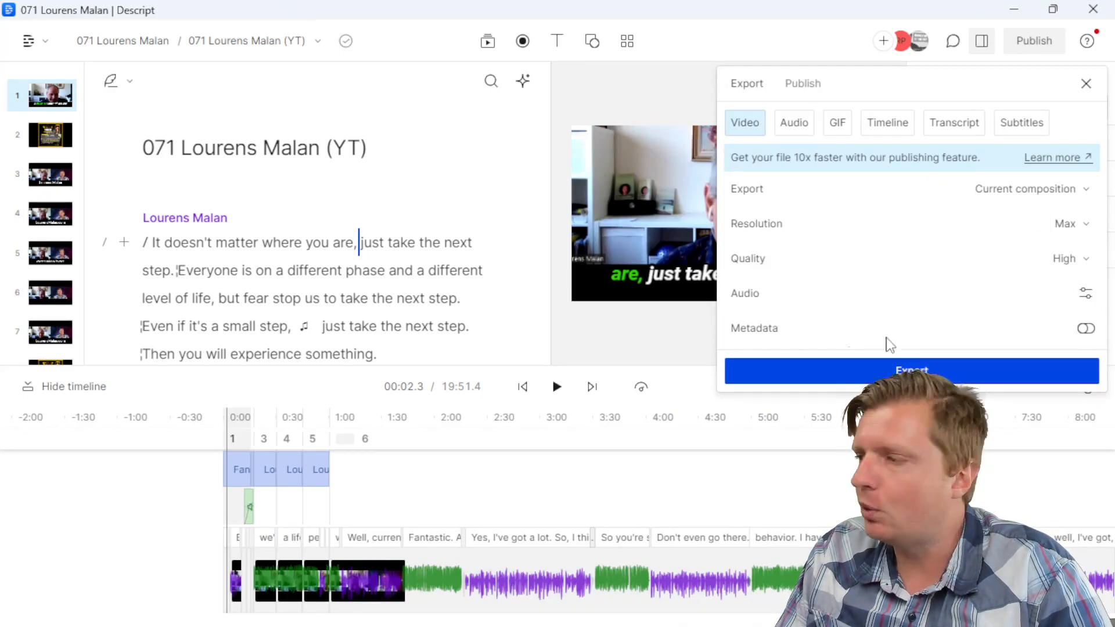
click(886, 371)
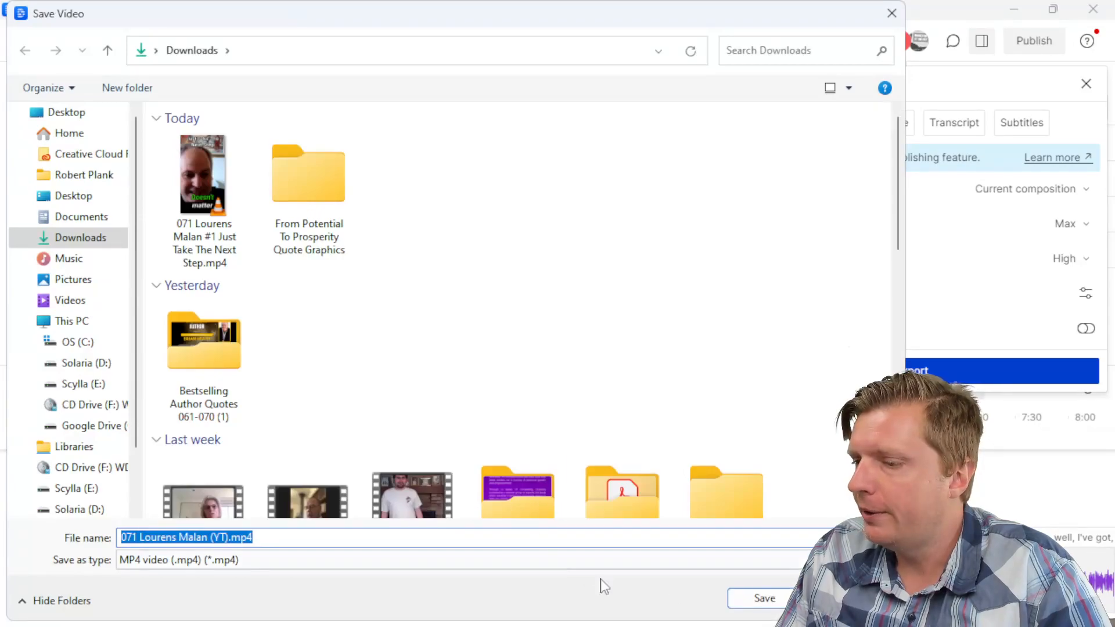
click(764, 598)
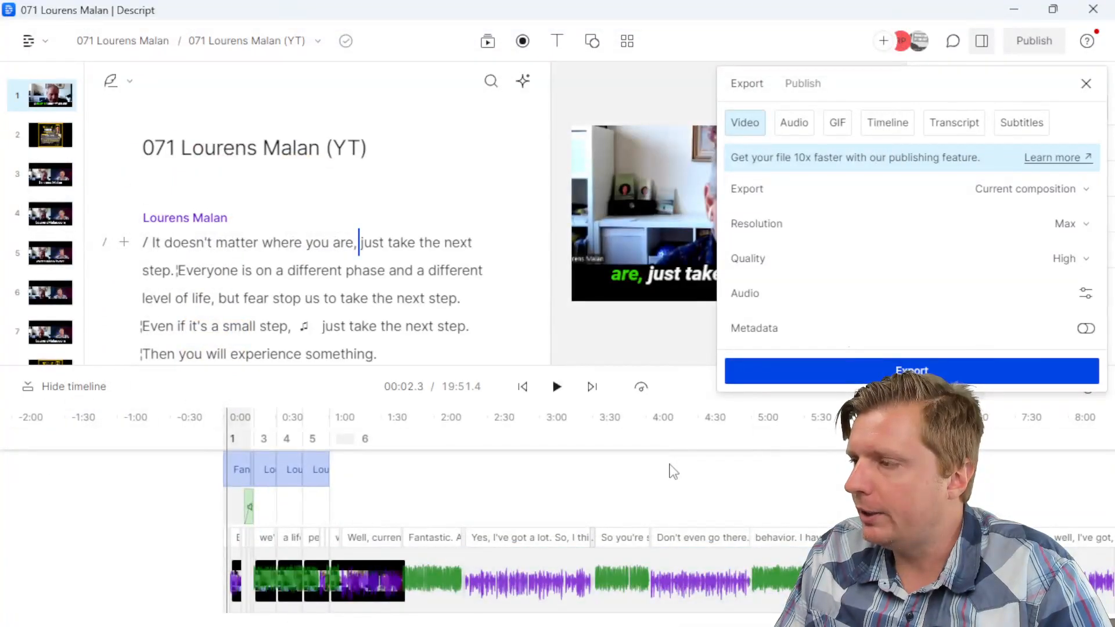
click(1085, 83)
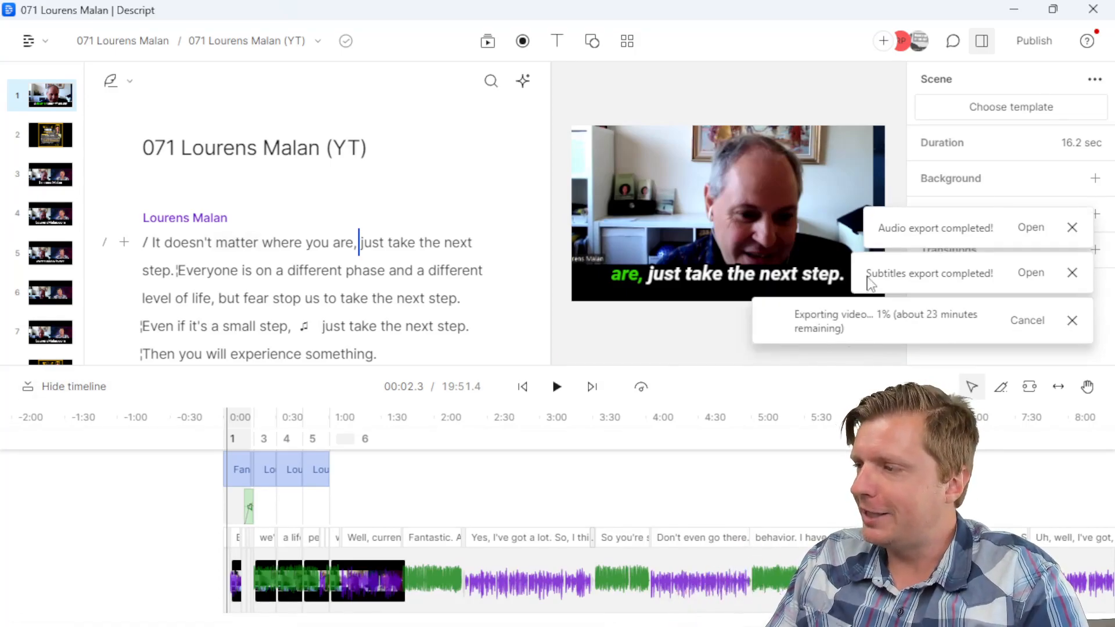
Step: Return to Chrome and the podcast website tab
key(alt+Tab)
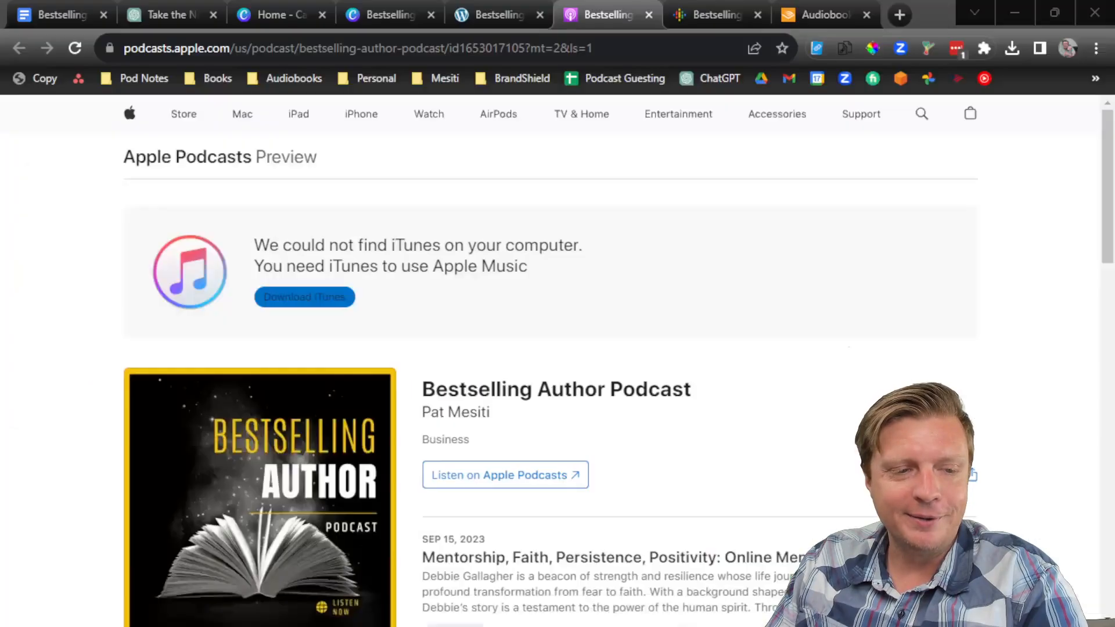
click(403, 11)
click(453, 16)
scroll(122, 215, up, 10)
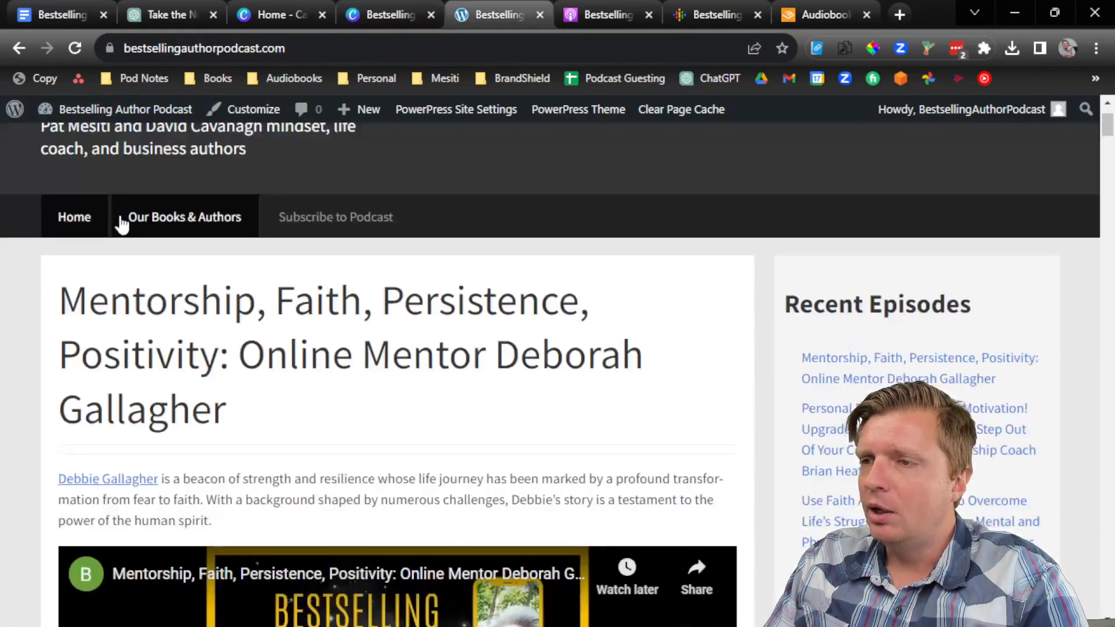
Step: Open blubrry.com in a new tab and scroll through the hosting homepage
key(ctrl+t)
text(blu)
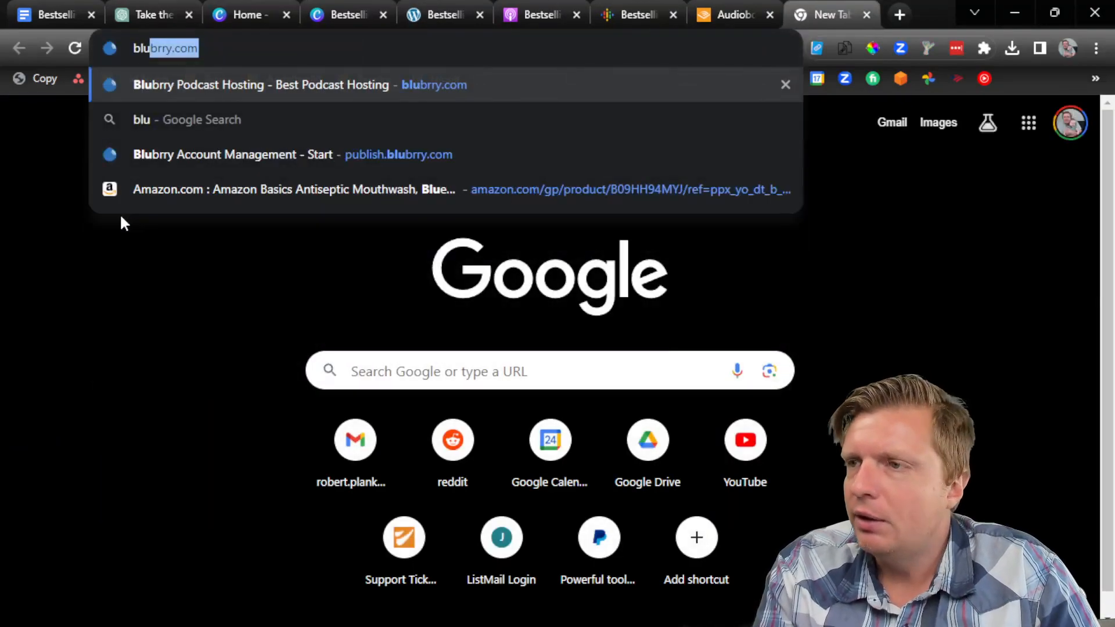
key(Return)
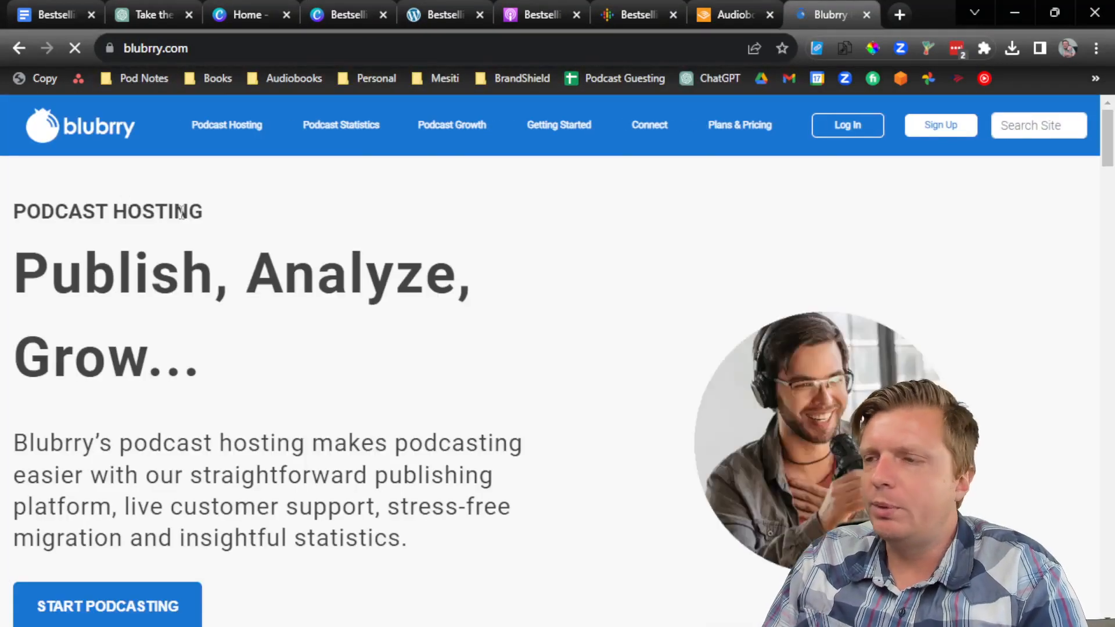
scroll(319, 323, down, 3)
scroll(321, 319, down, 15)
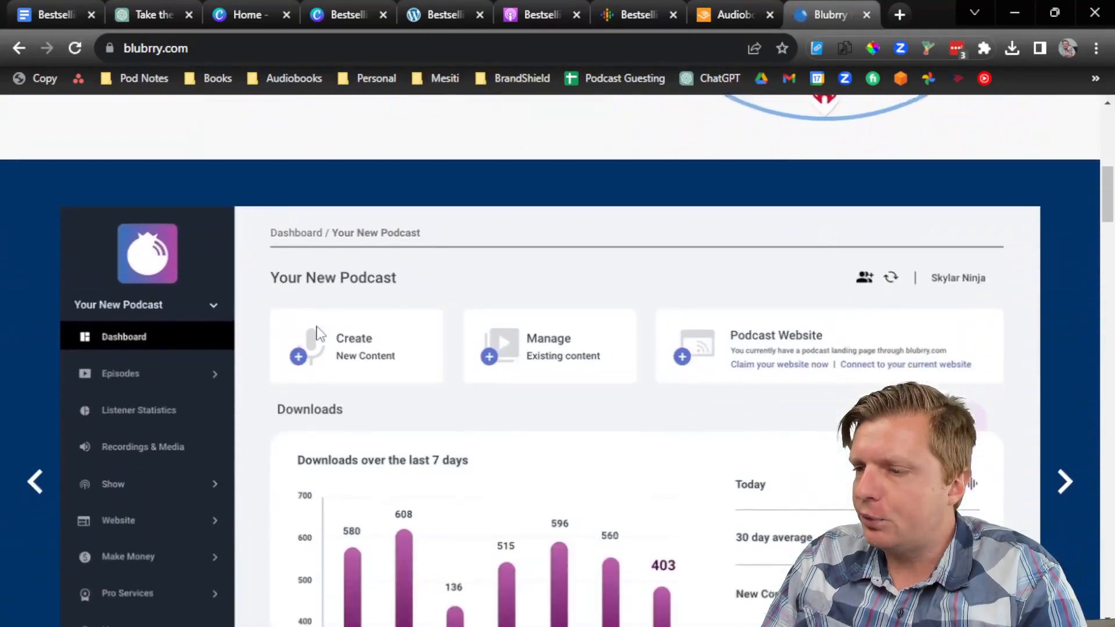
scroll(324, 339, down, 3)
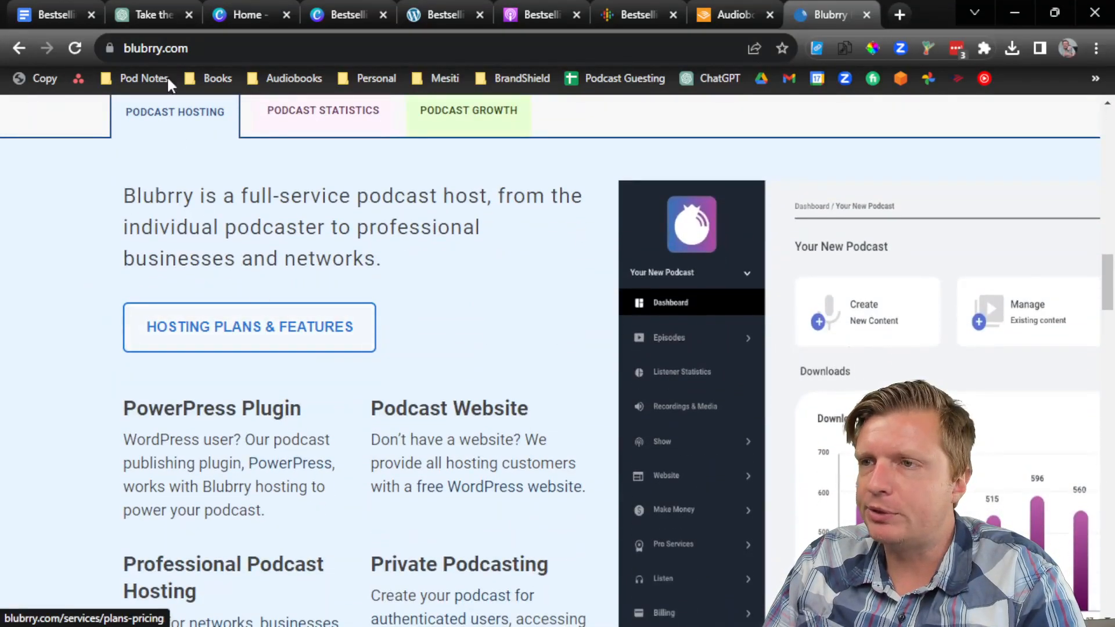
Step: Go to the podcast site's WordPress dashboard
click(273, 51)
text(best)
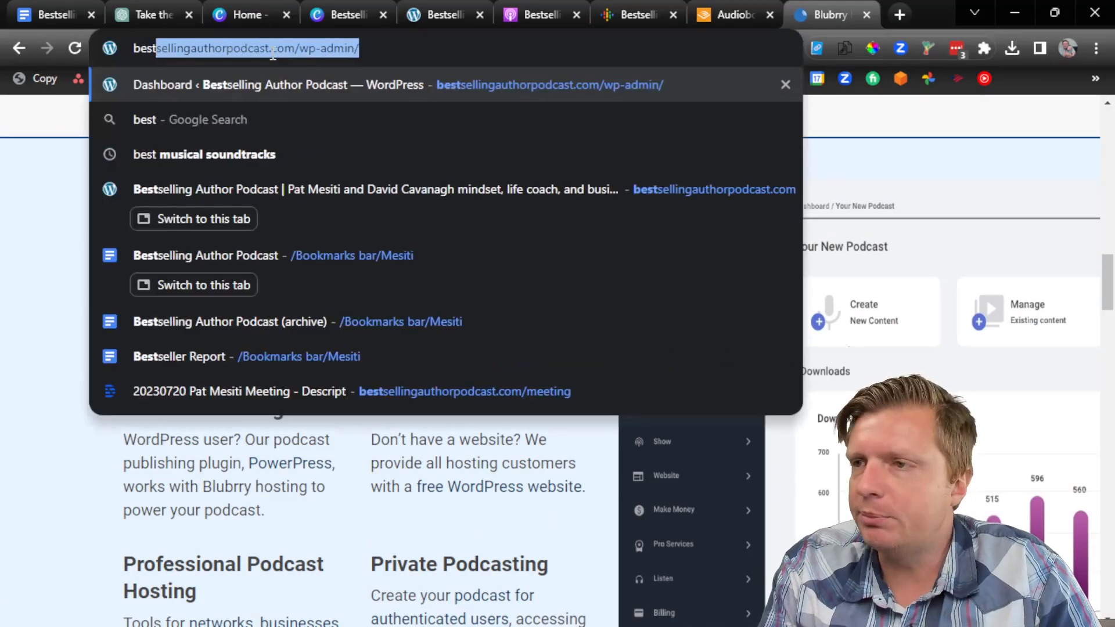
key(Return)
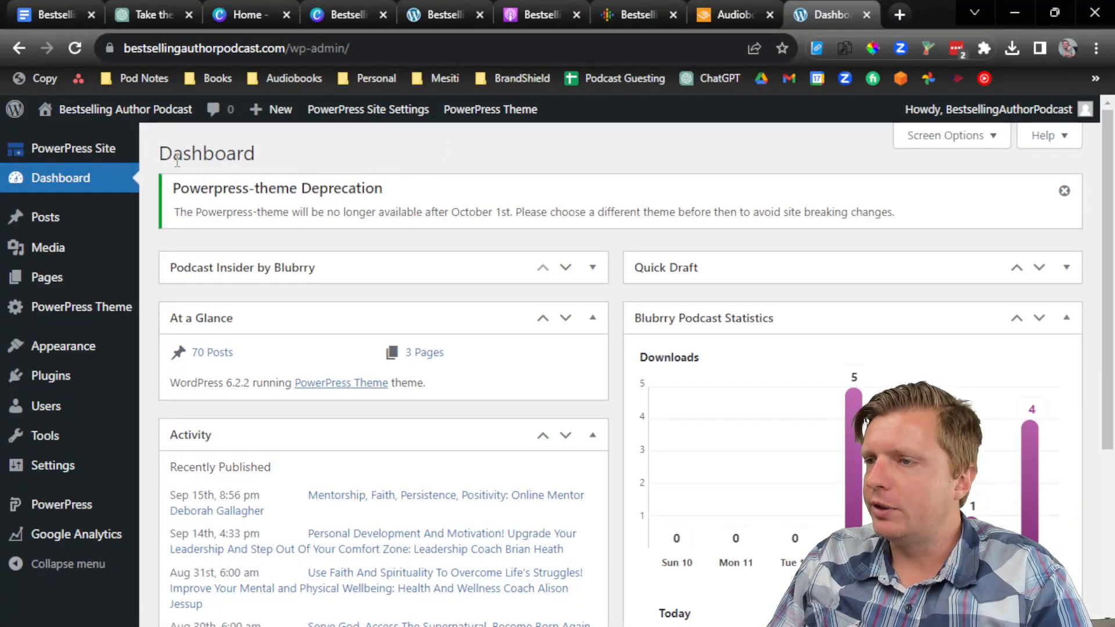
Step: Create a new WordPress post from the All Posts list
click(130, 229)
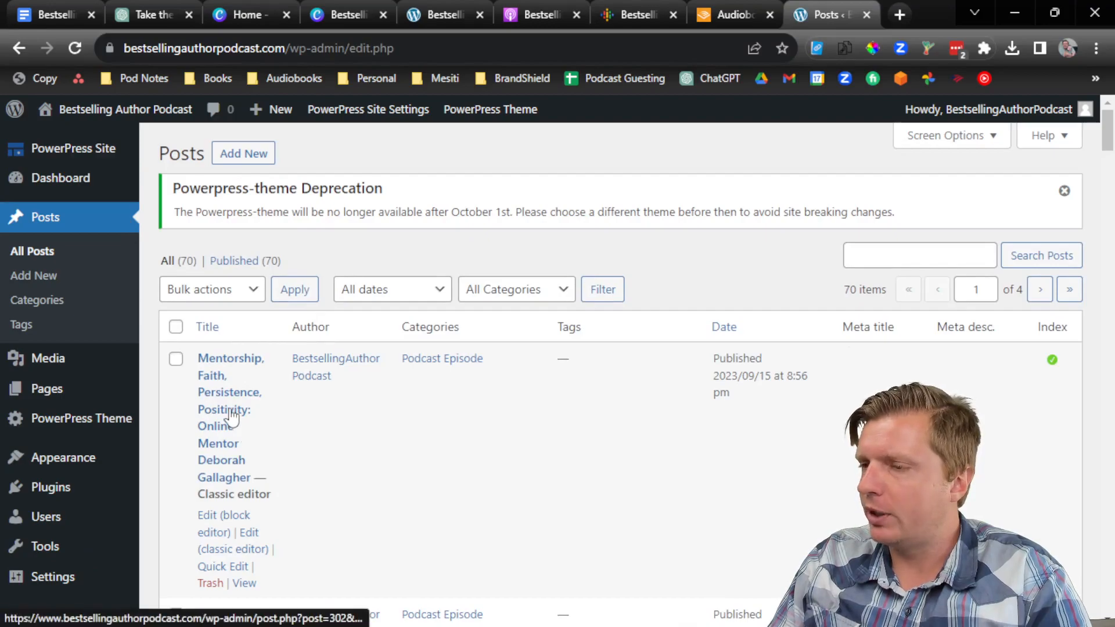
click(254, 171)
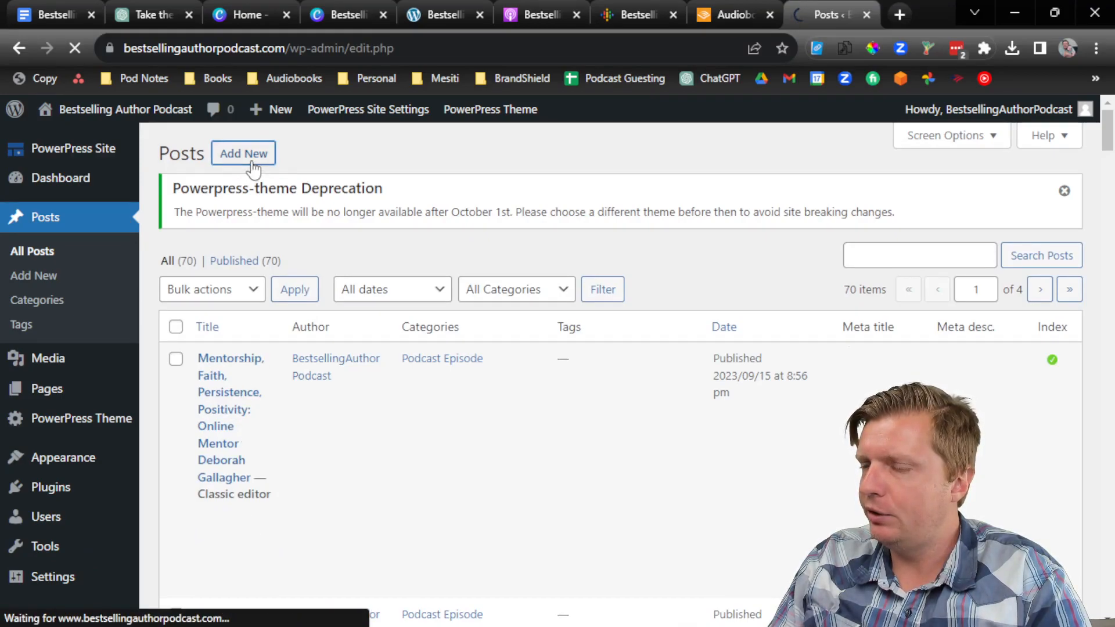
click(439, 10)
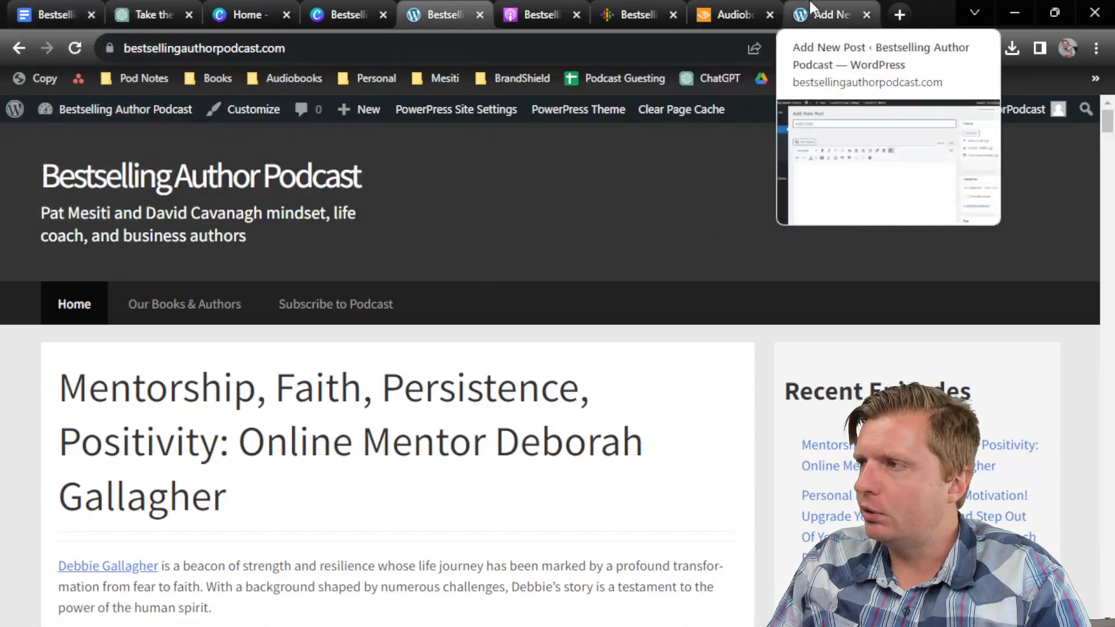
click(811, 7)
Step: Title the post 'Your Path to a Fulfilling Life, Overcoming Fear and Anxiety' plus the guest's name
click(69, 4)
scroll(503, 332, up, 1)
scroll(502, 332, up, 4)
drag(763, 360, 279, 362)
key(ctrl+c)
click(830, 15)
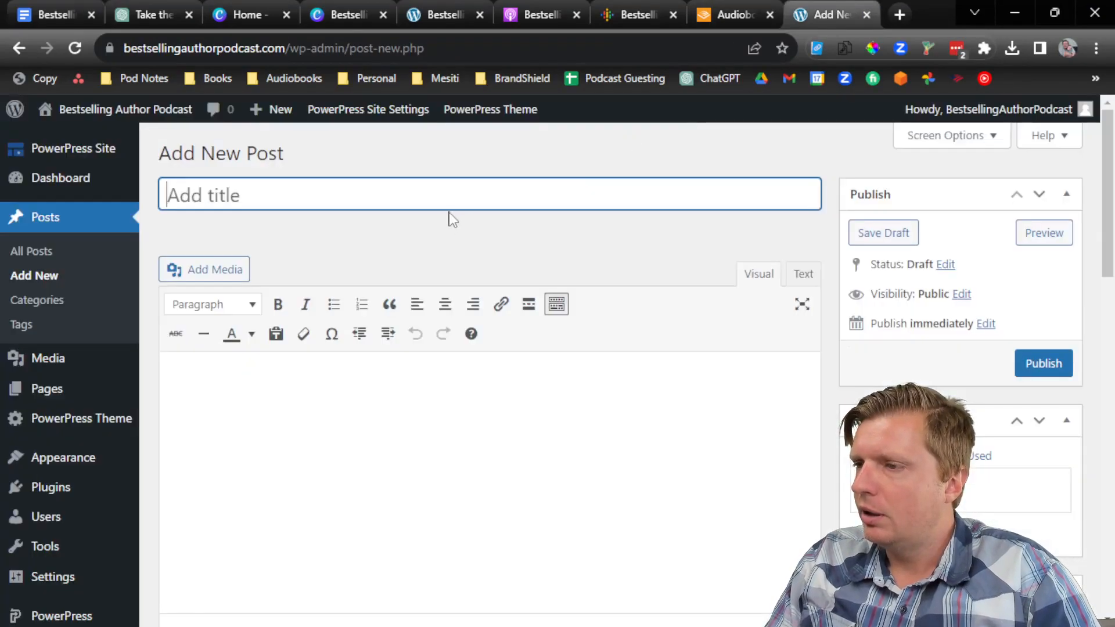
key(ctrl+v)
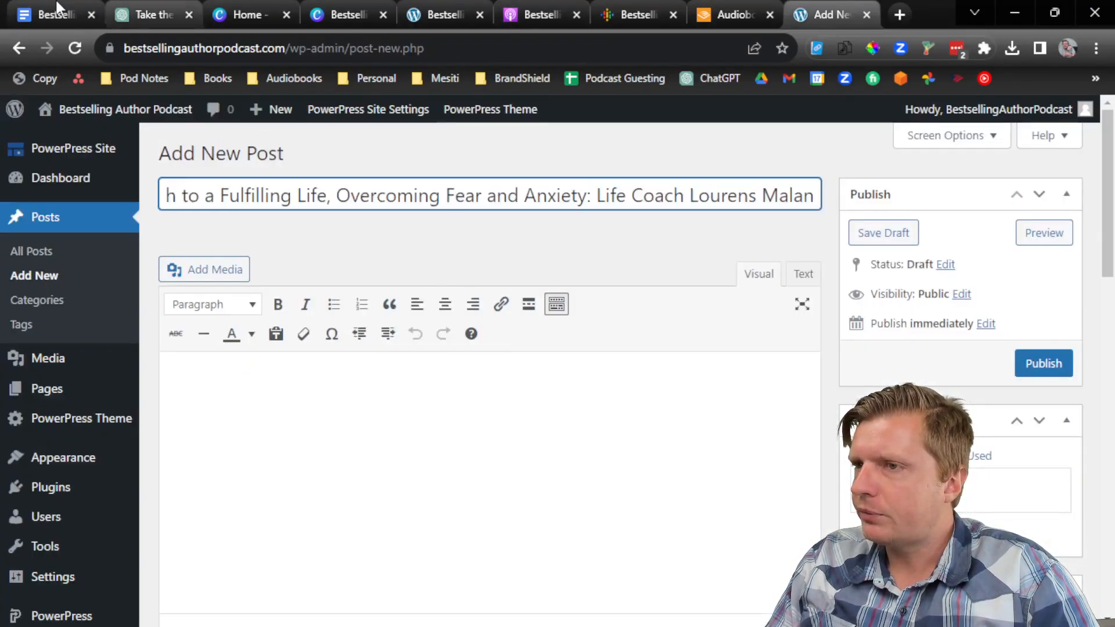
Step: Copy the three Summary paragraphs from the episode notes and place the caret in the post body
key(ctrl+1)
scroll(424, 447, down, 5)
scroll(424, 447, down, 5)
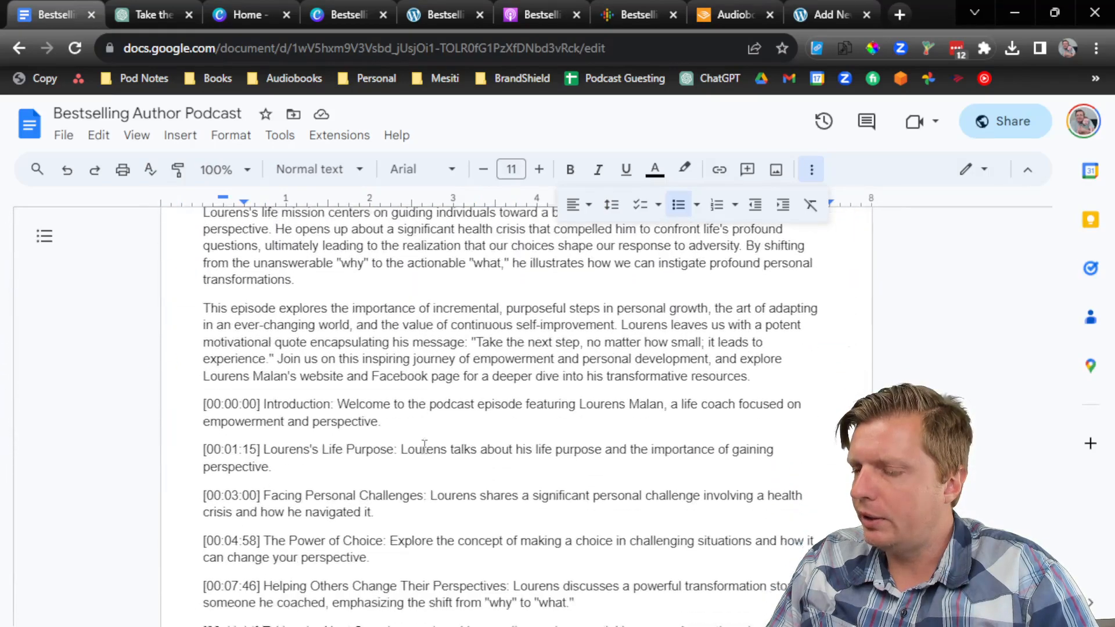
scroll(401, 468, up, 3)
scroll(400, 467, down, 2)
scroll(399, 470, up, 2)
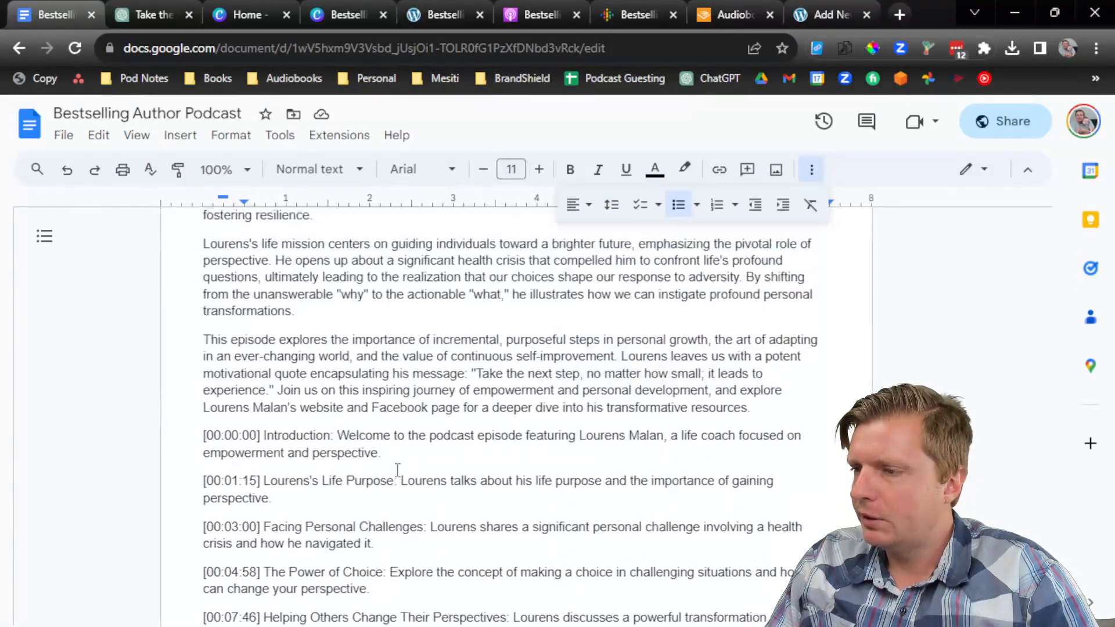
drag(693, 491, 200, 251)
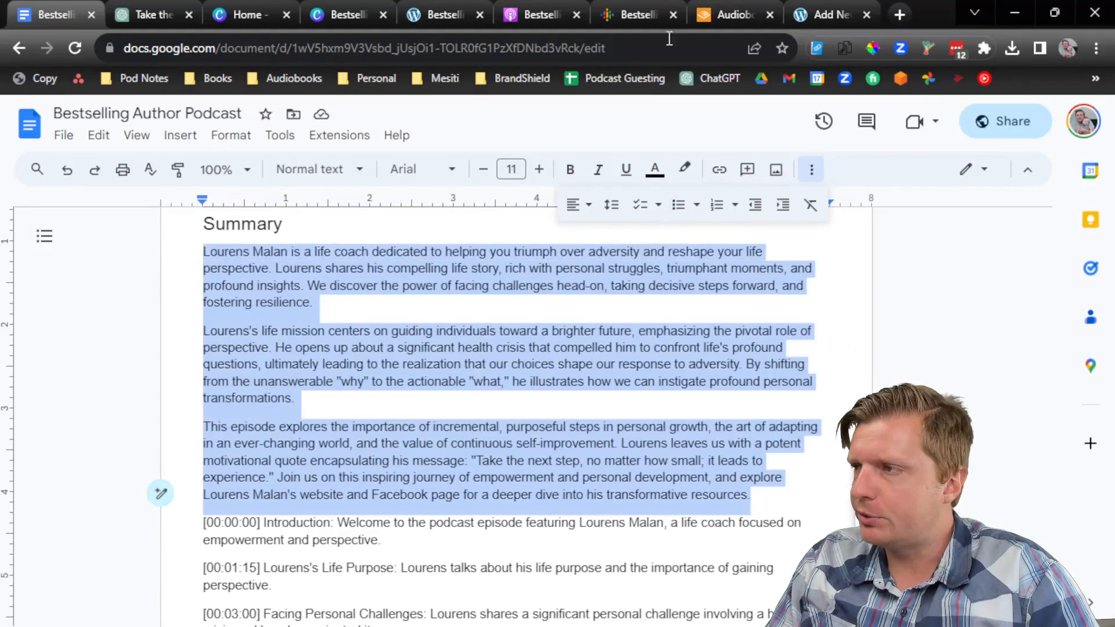
key(ctrl+9)
click(623, 396)
Step: Paste the summary into the body in Text mode, separating paragraphs with blank lines
right_click(607, 421)
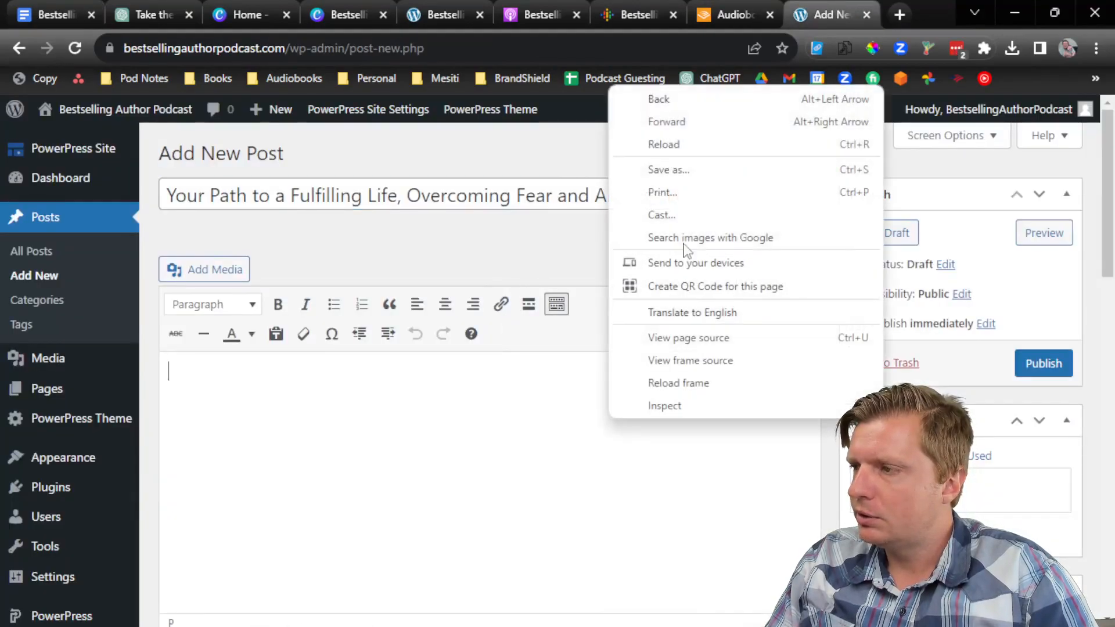
click(523, 372)
click(803, 275)
right_click(563, 409)
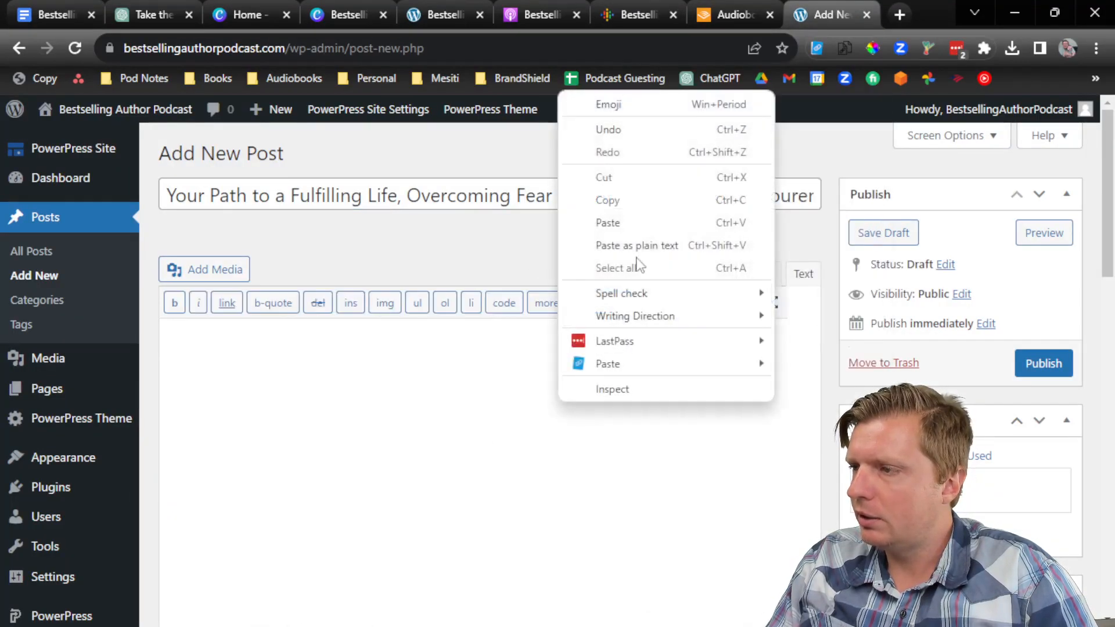
click(639, 246)
key(Return)
click(474, 488)
key(Return)
scroll(406, 568, down, 2)
key(BackSpace)
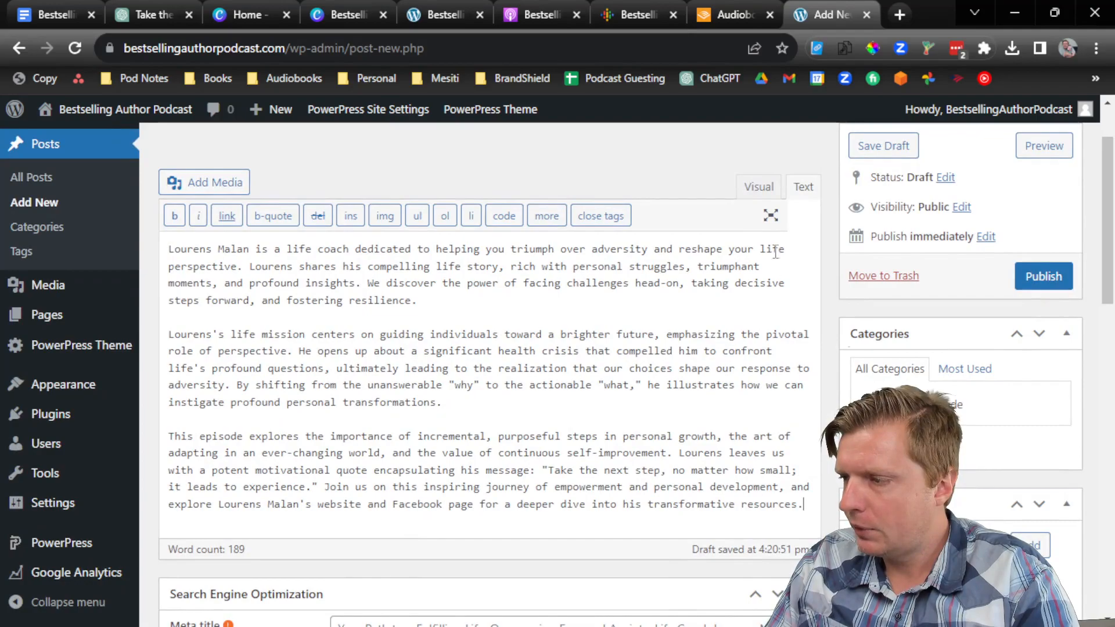
Step: In Visual mode, delete the closing website and Facebook page sentence
click(759, 186)
drag(553, 371, 321, 355)
key(BackSpace)
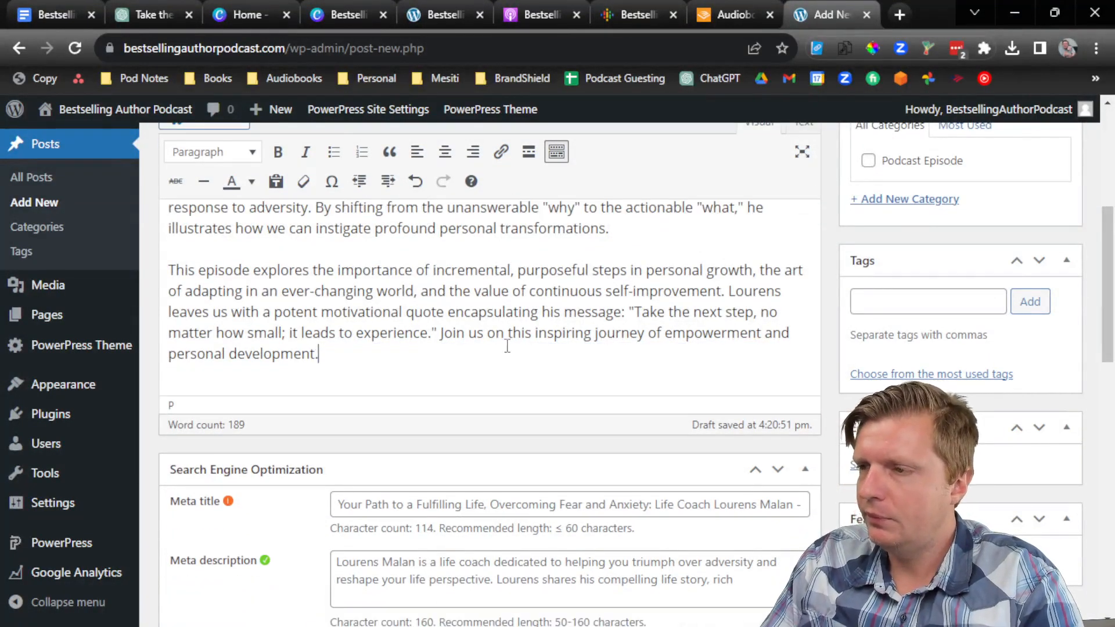
scroll(264, 302, up, 5)
Step: Link the guest's name to his official website, opening in a new tab
drag(265, 303, 172, 305)
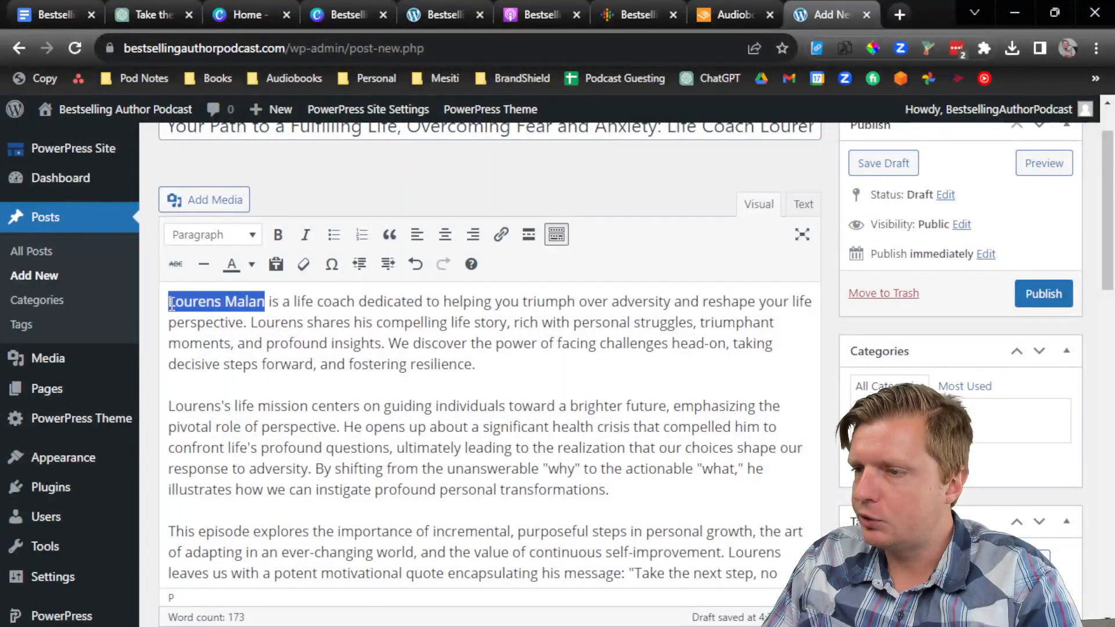
key(ctrl+k)
text(https:)
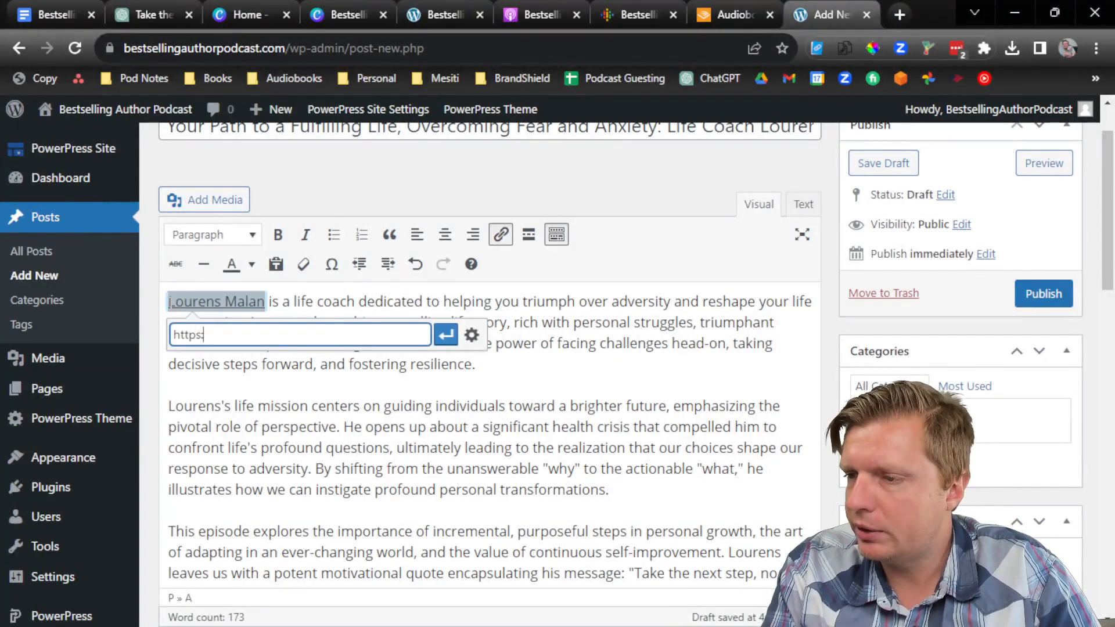
text(//lourensmalan.)
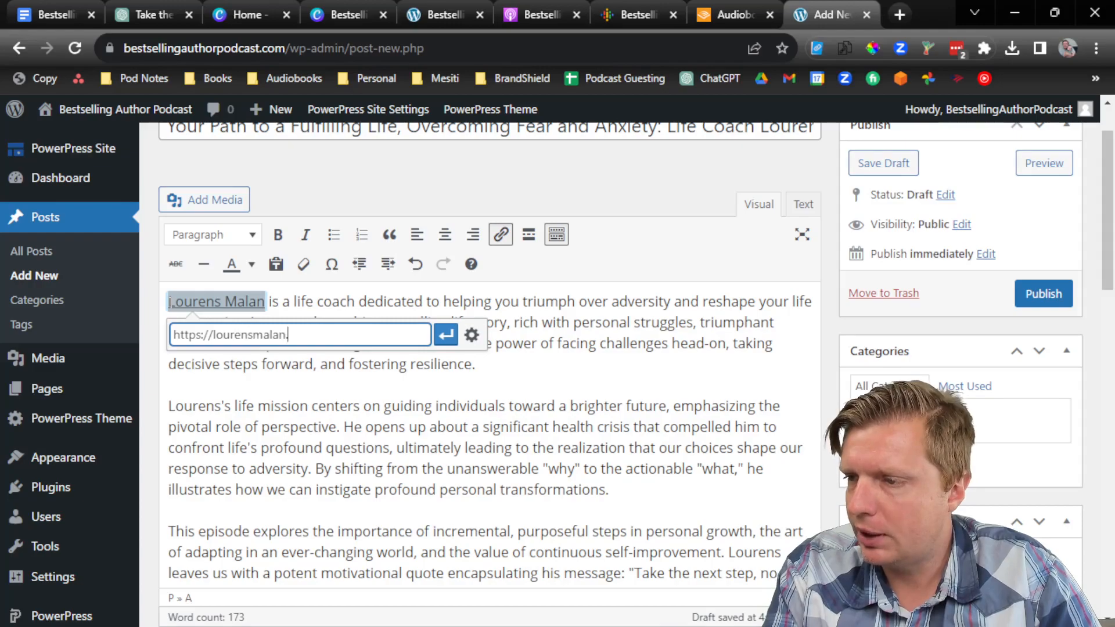
text(com)
key(Return)
click(288, 335)
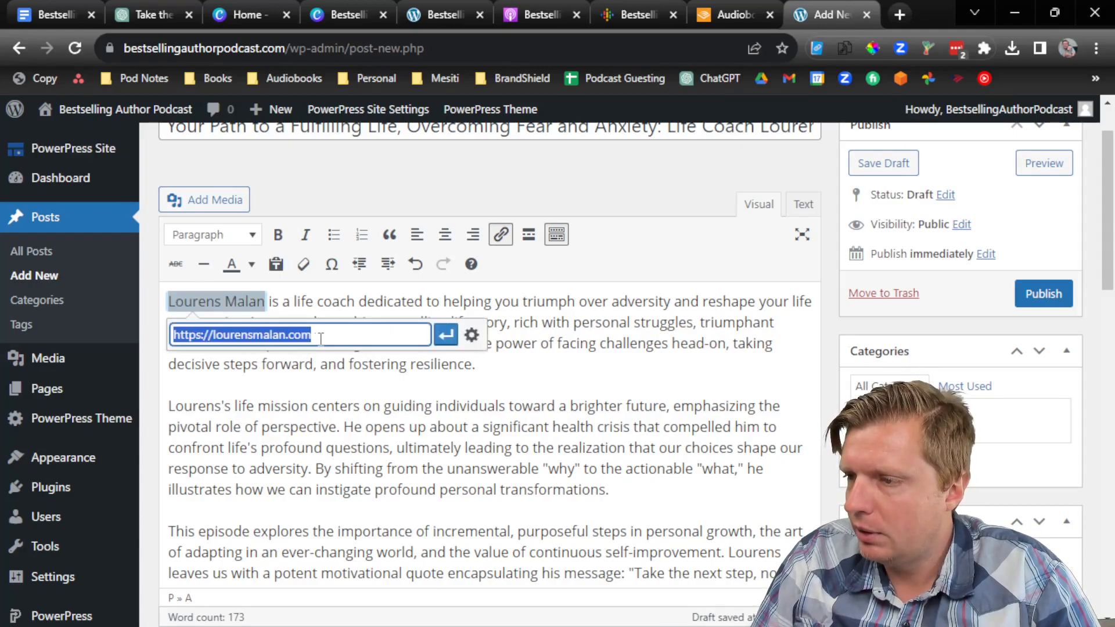
click(470, 333)
click(583, 212)
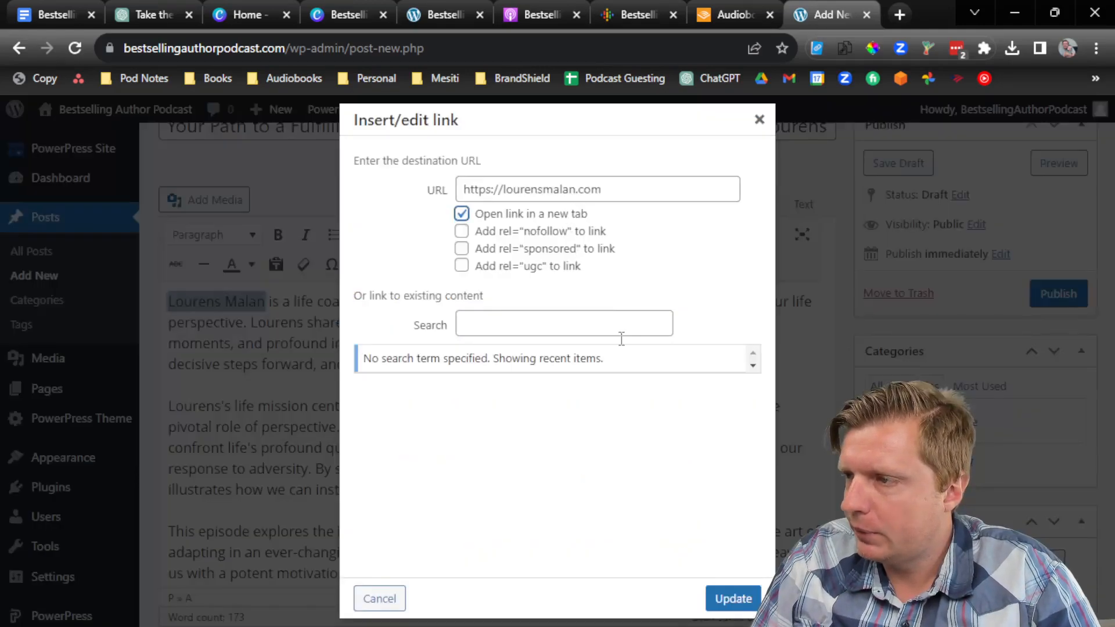
click(732, 598)
key(Return)
Step: Add a 'Resources' heading formatted as Heading 3
text(Resources)
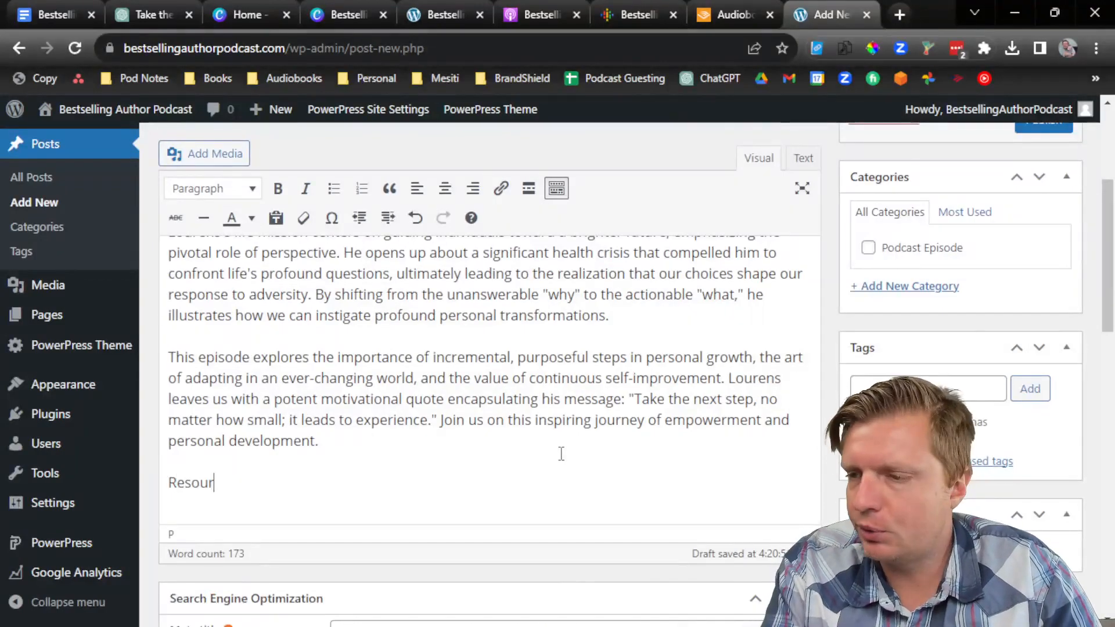
click(214, 189)
click(239, 316)
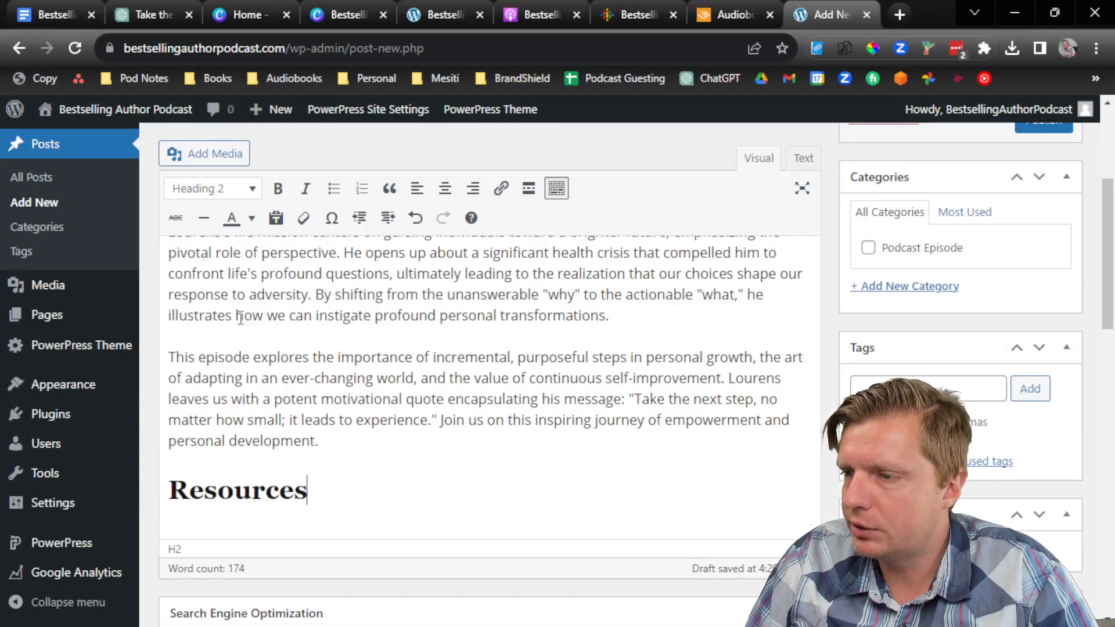
click(213, 189)
click(232, 341)
key(Return)
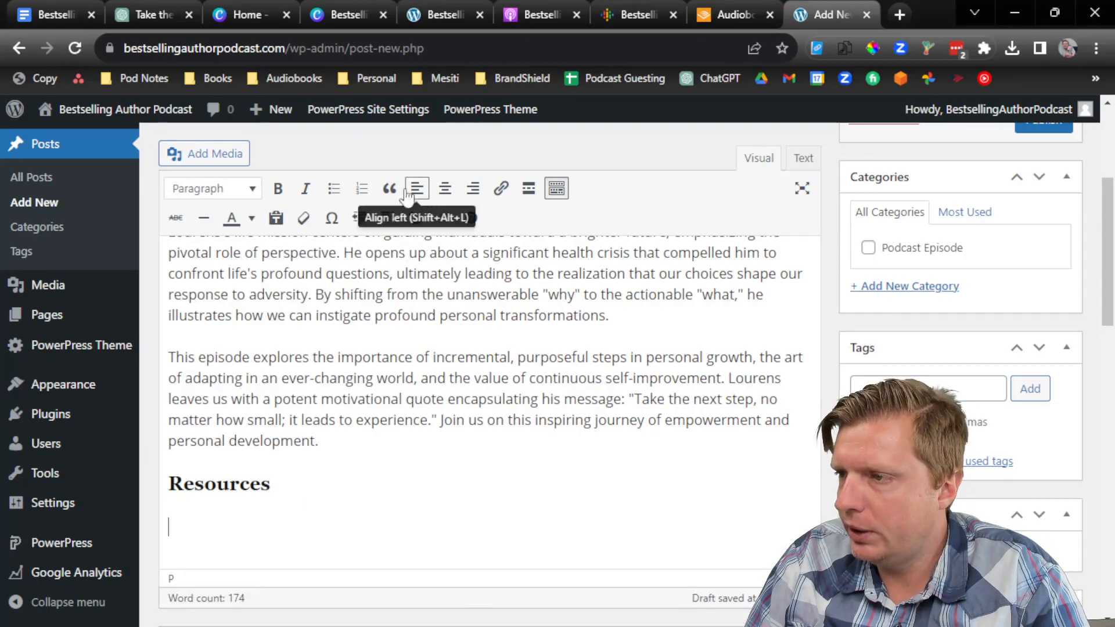
Step: Start a bulleted list with the guest's official site and the 'Pardon Me I'm Prospering' co-authored book
click(342, 195)
text(Lourens Malan (official site))
key(Return)
text(Pa)
text(rson)
key(BackSpace)
key(BackSpace)
key(BackSpace)
text(on Me I'm Prospering ()
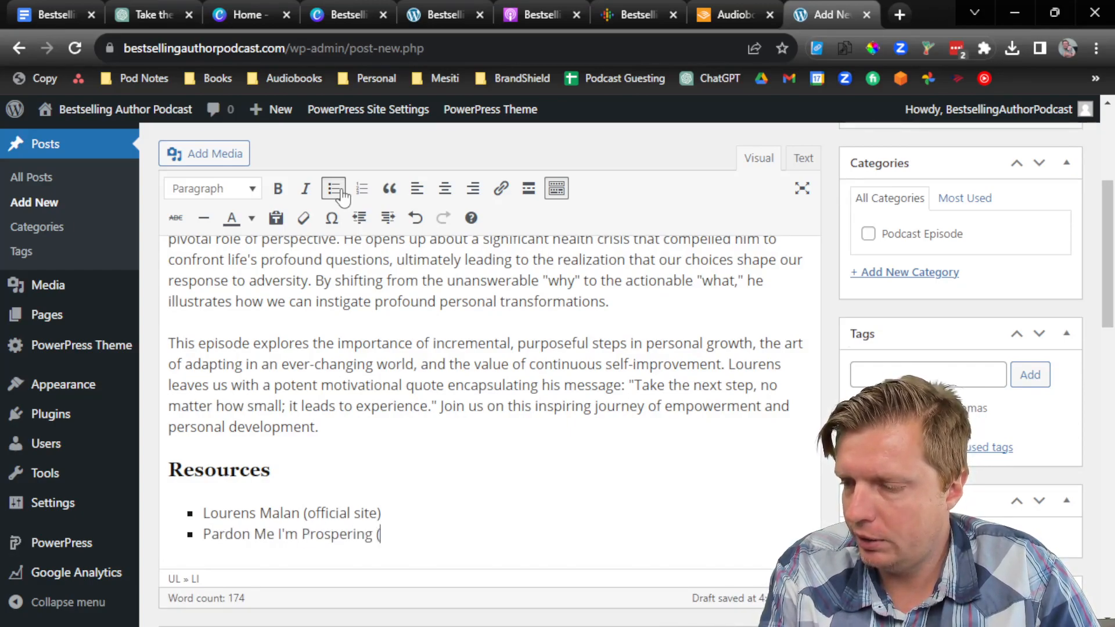
text(book co-authored with Pat Mesitio)
key(BackSpace)
text())
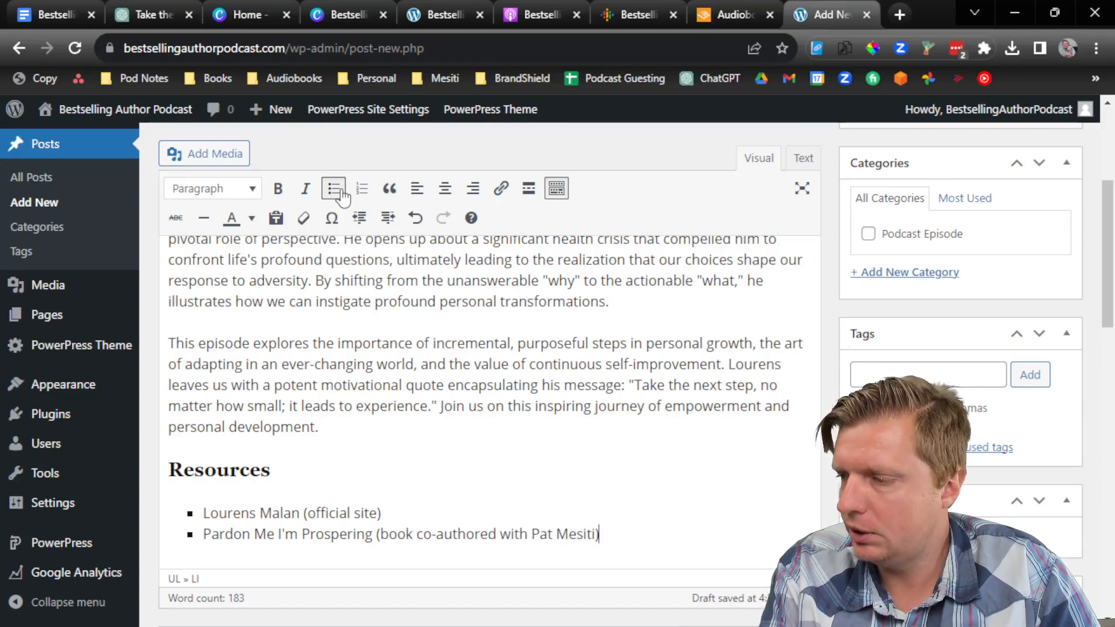
Step: Add a third bullet, 'Loss, Love & A Leap of Faith', as plain text linked to its Lulu page
key(ctrl+t)
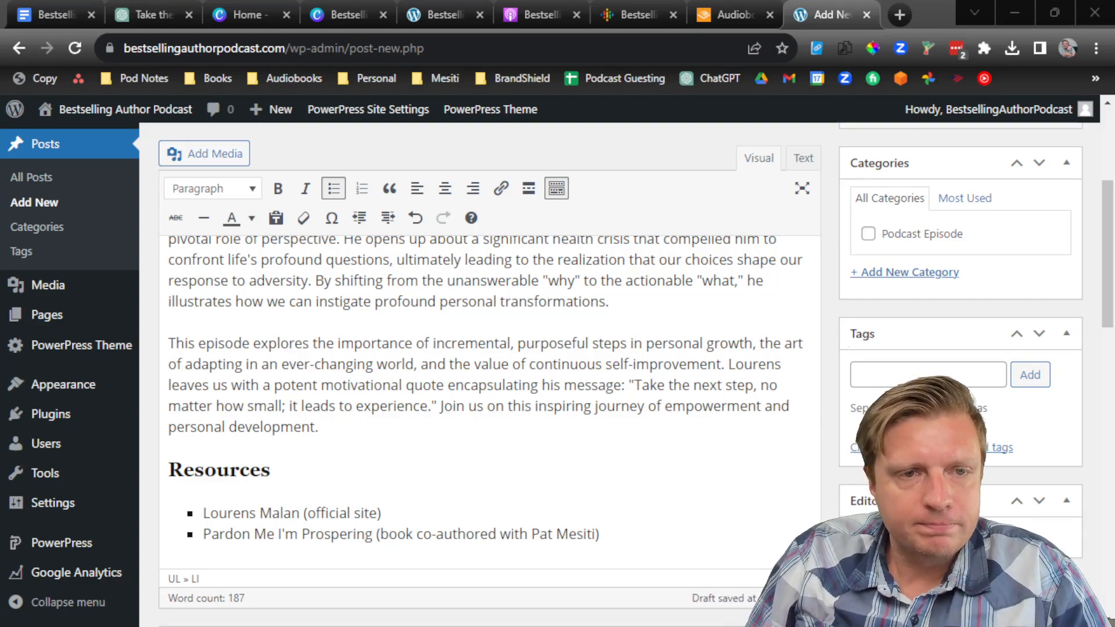
click(615, 530)
key(Return)
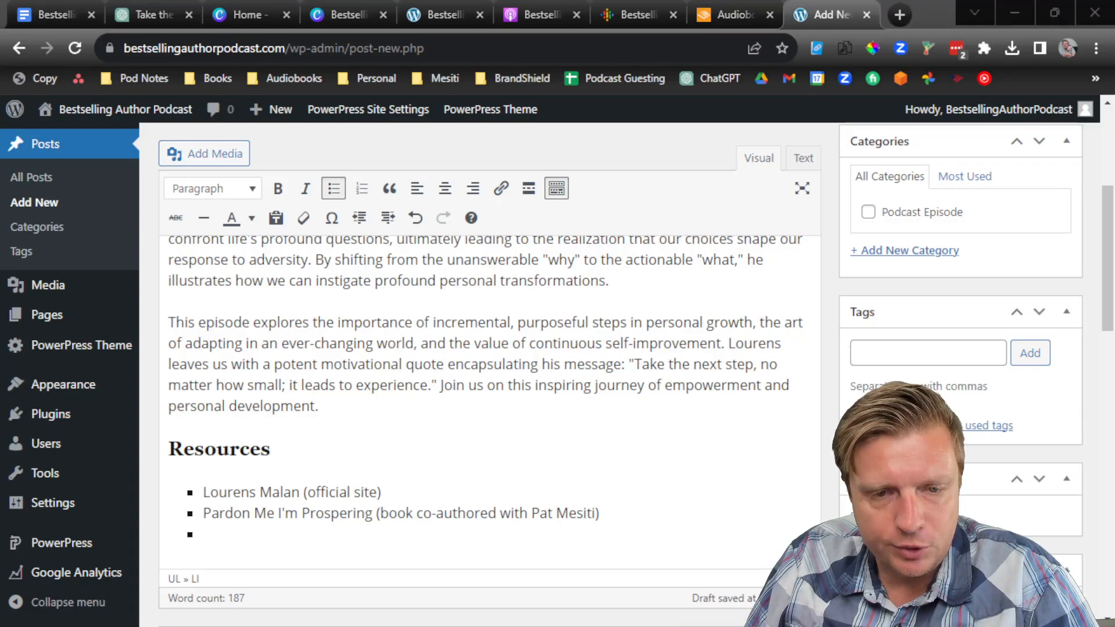
right_click(340, 542)
click(398, 409)
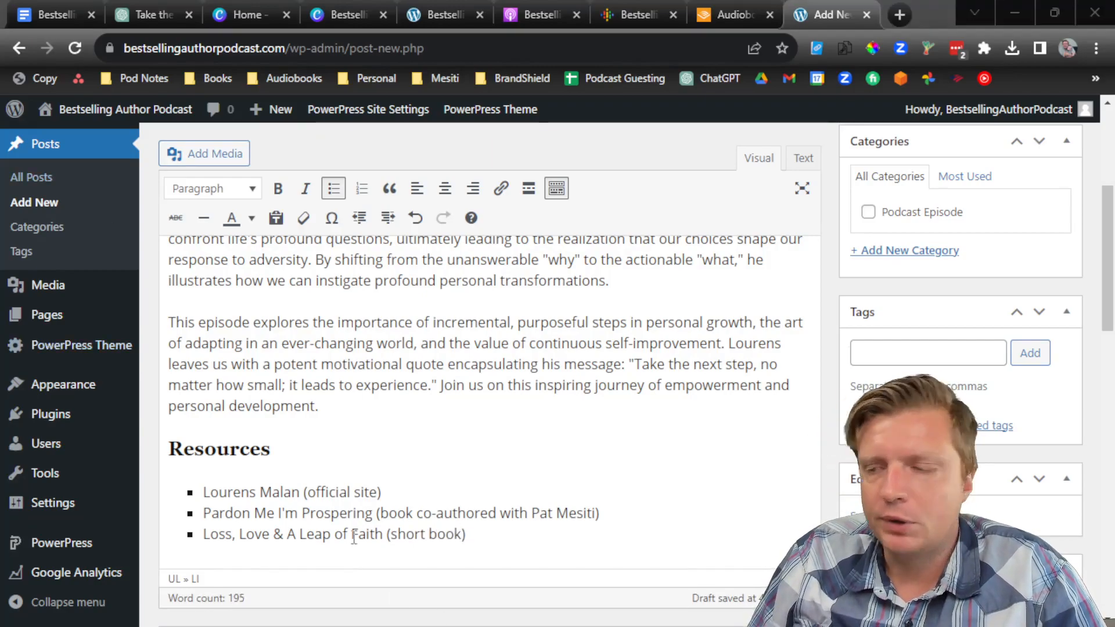
click(382, 534)
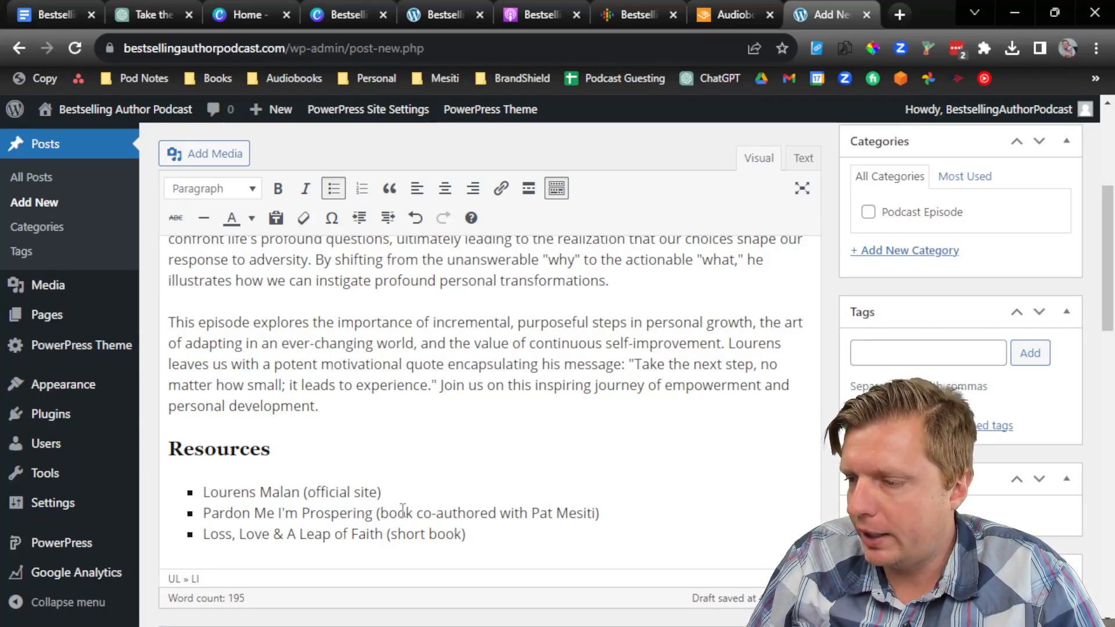
key(shift+Home)
key(ctrl+k)
key(Return)
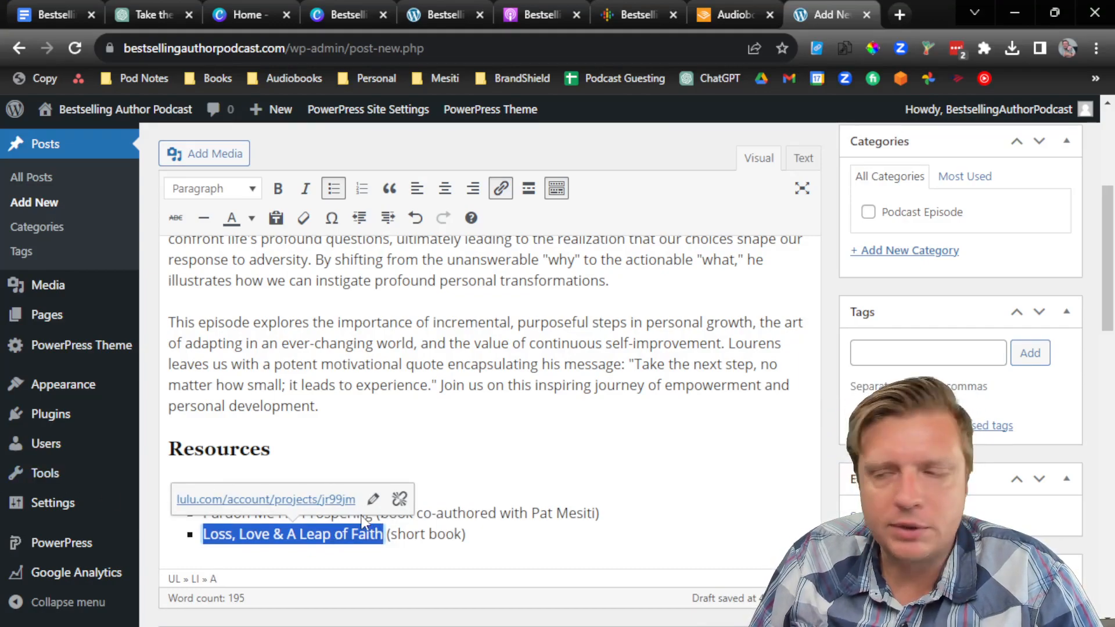
Step: Make the 'Loss, Love & A Leap of Faith' link open in a new tab
click(374, 500)
click(506, 500)
click(505, 215)
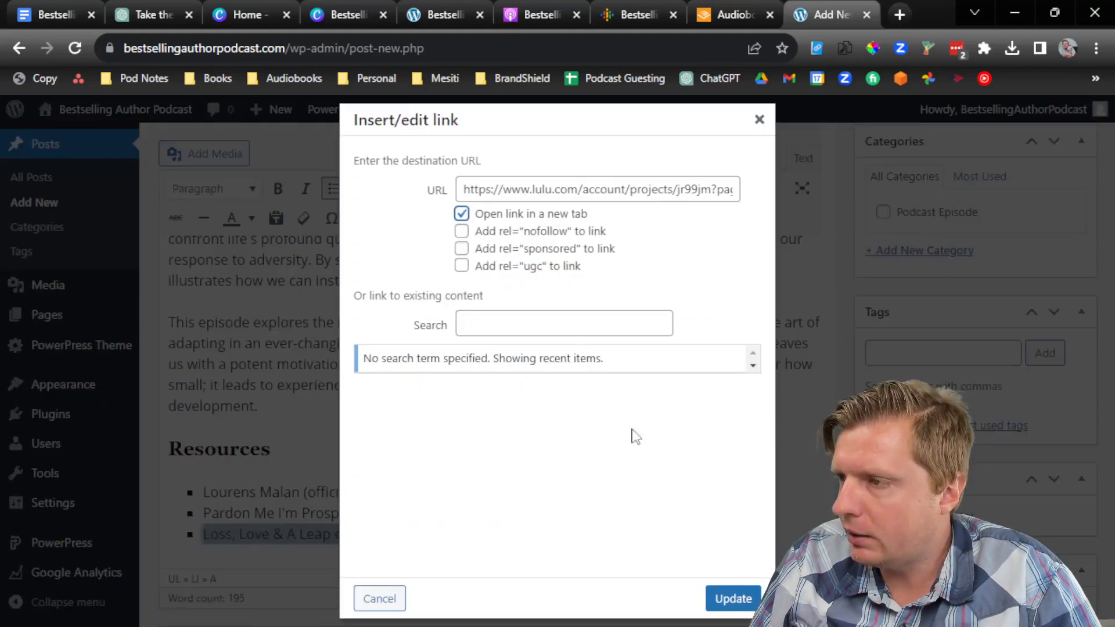
click(733, 599)
Step: Reuse the guest name's existing link address to link the first bullet to the official site
click(424, 442)
scroll(373, 418, up, 10)
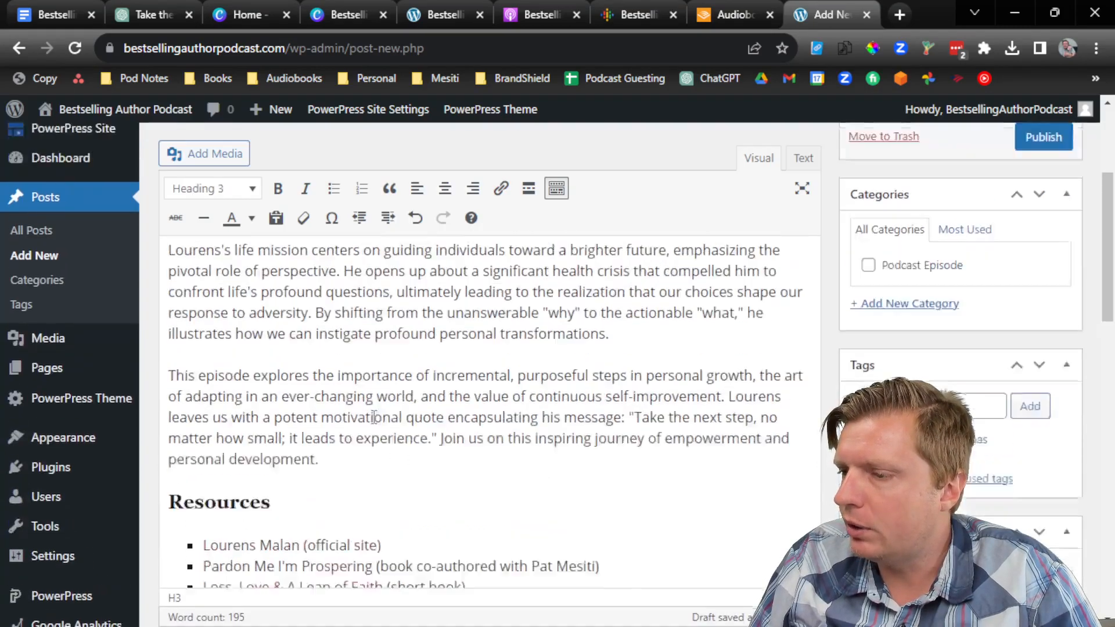
click(227, 366)
click(288, 405)
key(ctrl+c)
click(444, 404)
scroll(453, 423, down, 10)
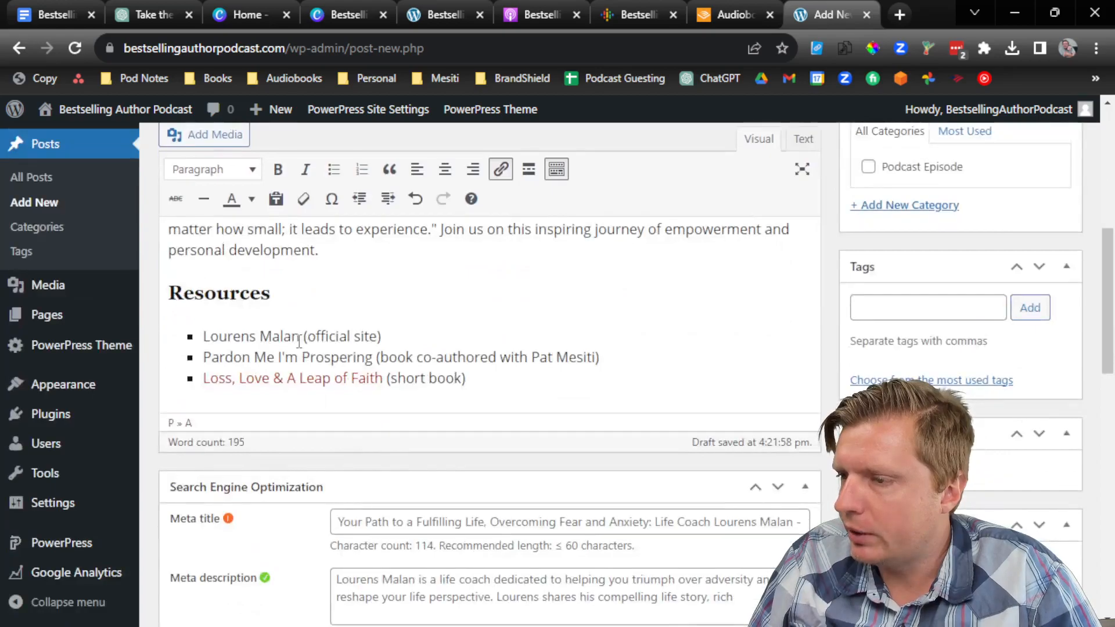
drag(300, 340, 201, 343)
key(ctrl+k)
key(ctrl+v)
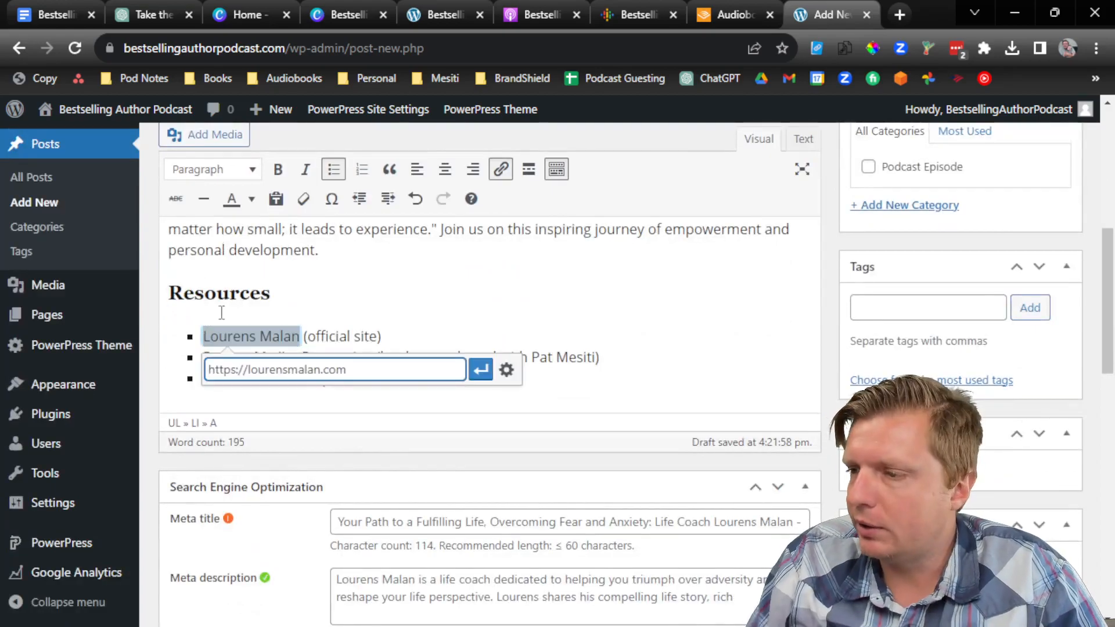
key(Return)
Step: Copy the PardonMeImProspering.com/au address from the episode notes document
click(55, 15)
click(322, 421)
scroll(322, 422, up, 1)
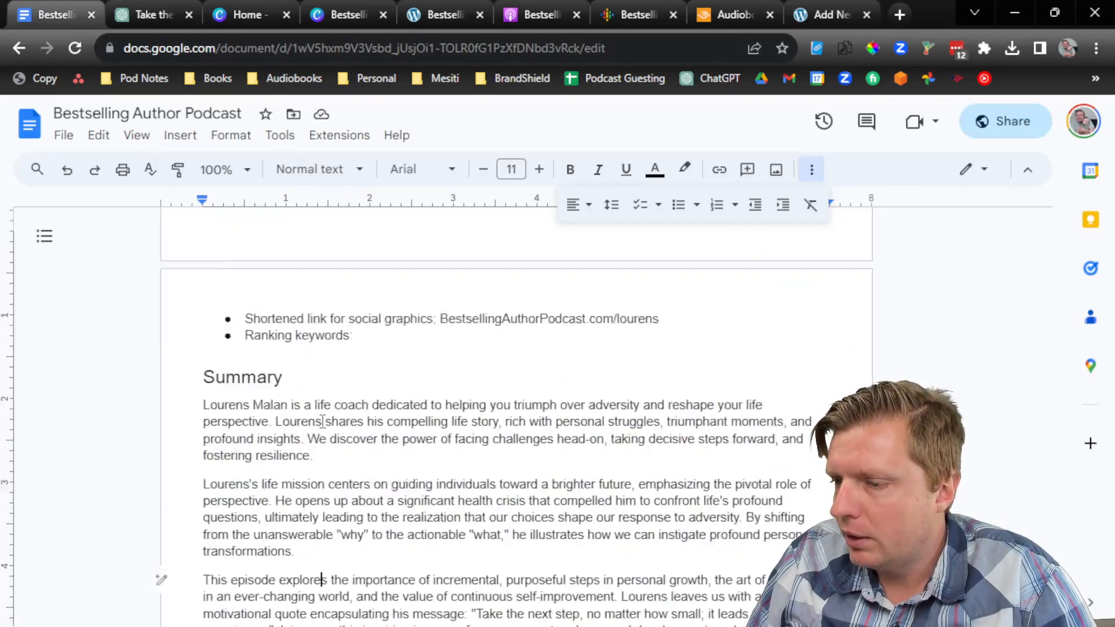
scroll(323, 422, up, 3)
scroll(400, 421, down, 20)
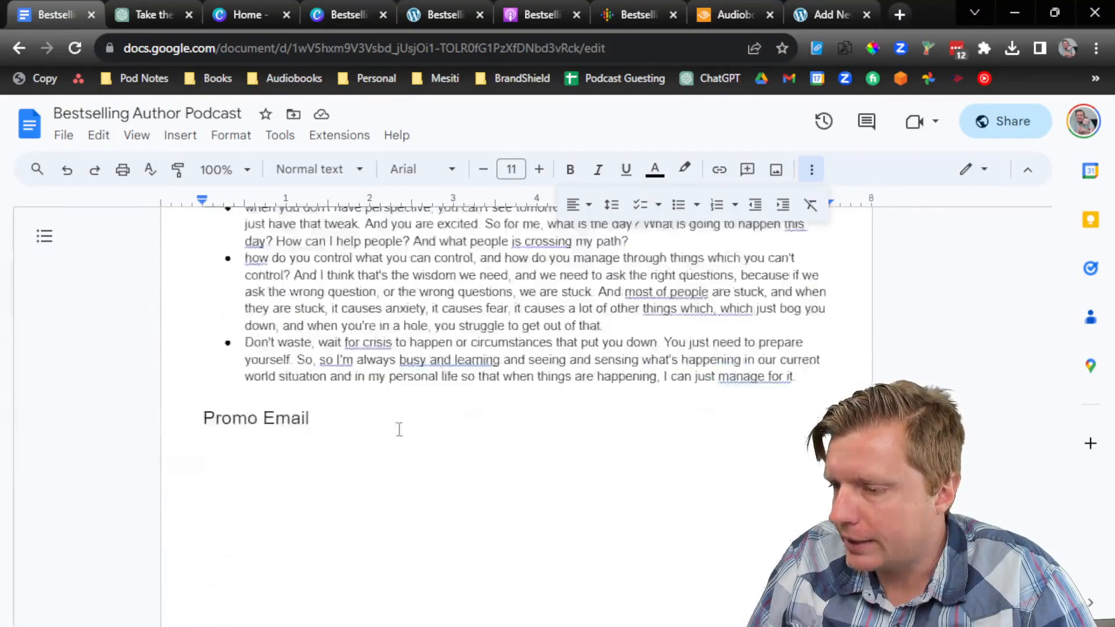
scroll(399, 435, up, 6)
drag(400, 351, 203, 347)
key(ctrl+c)
click(854, 14)
click(443, 328)
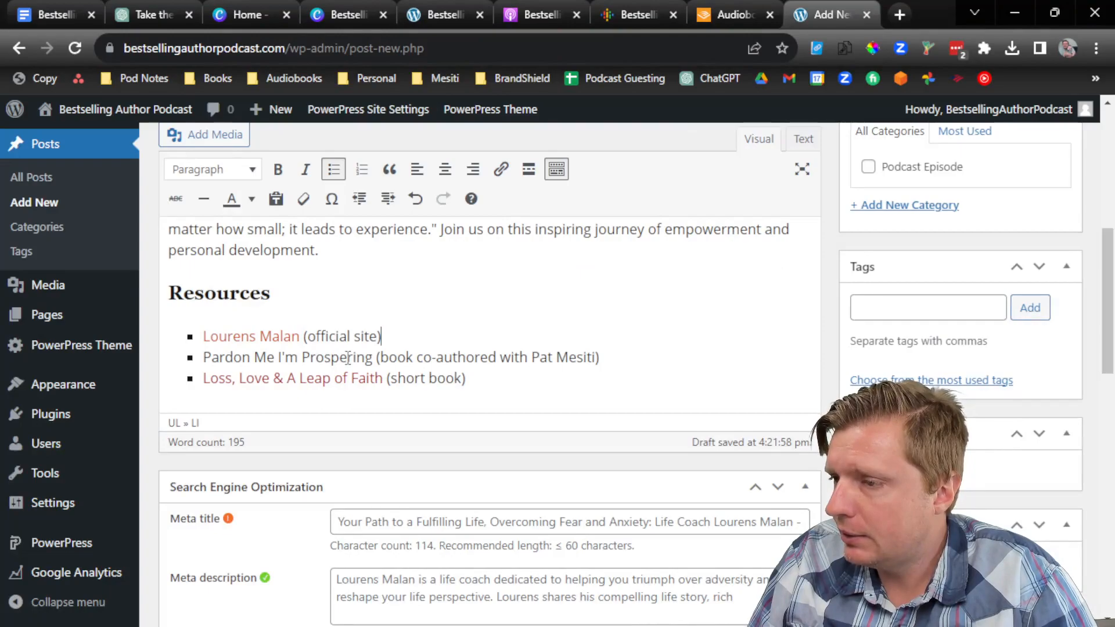
key(shift+Home)
key(ctrl+k)
text(https://)
key(ctrl+v)
key(Return)
Step: Set the 'Pardon Me I'm Prospering' link to open in a new tab
click(361, 390)
click(507, 391)
click(530, 214)
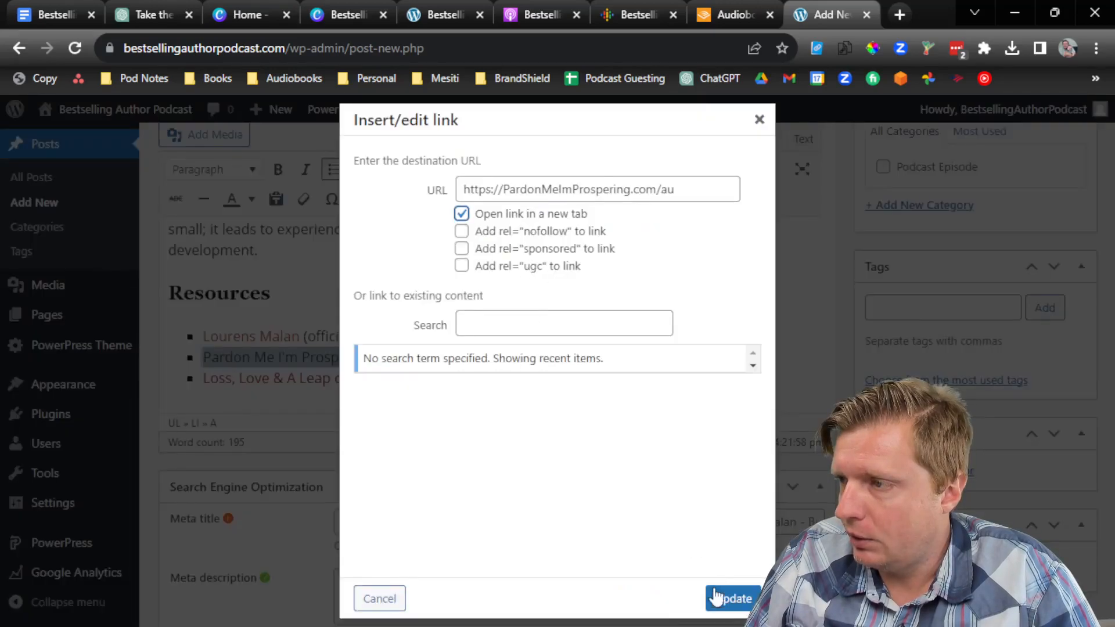
click(718, 589)
click(582, 361)
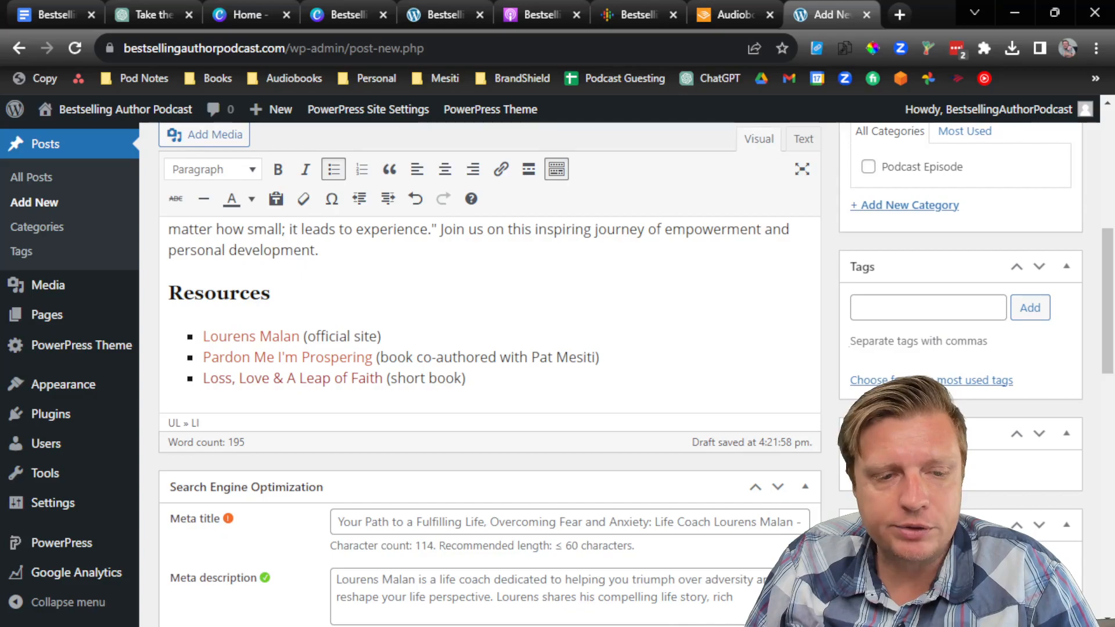
Step: Open the Tools > Redirection manager in a new browser tab
scroll(393, 286, up, 6)
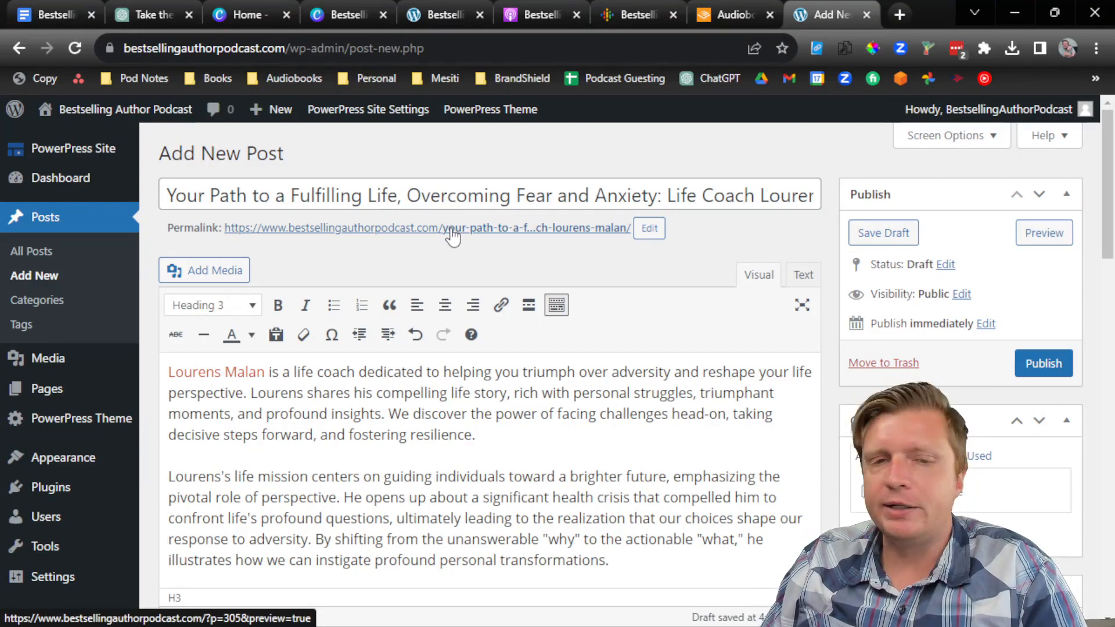
mouse_move(46, 546)
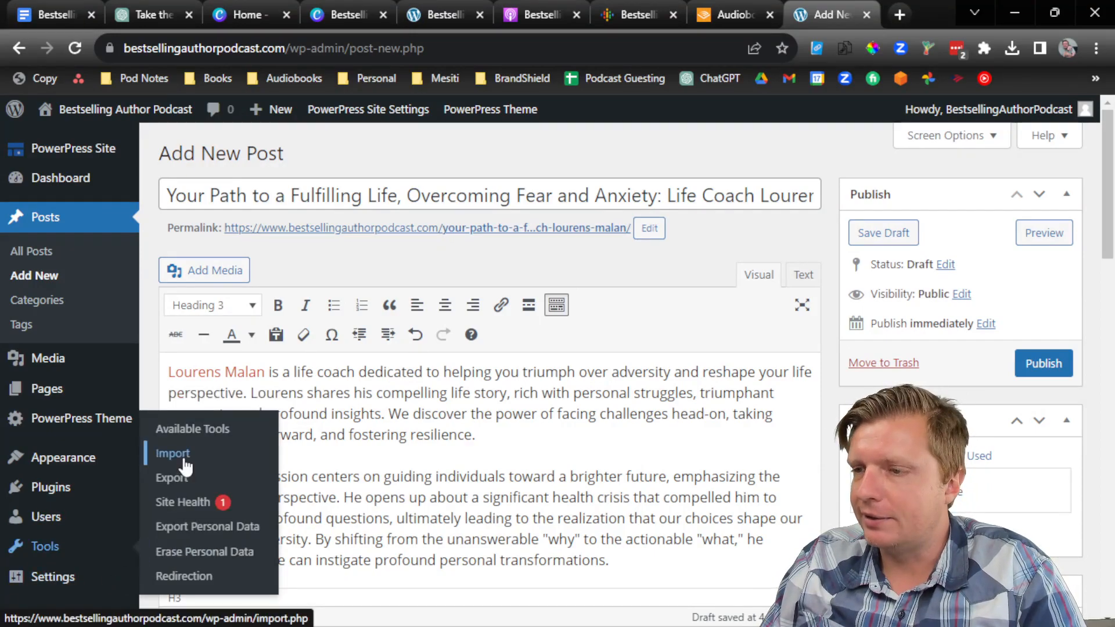
right_click(175, 576)
click(244, 386)
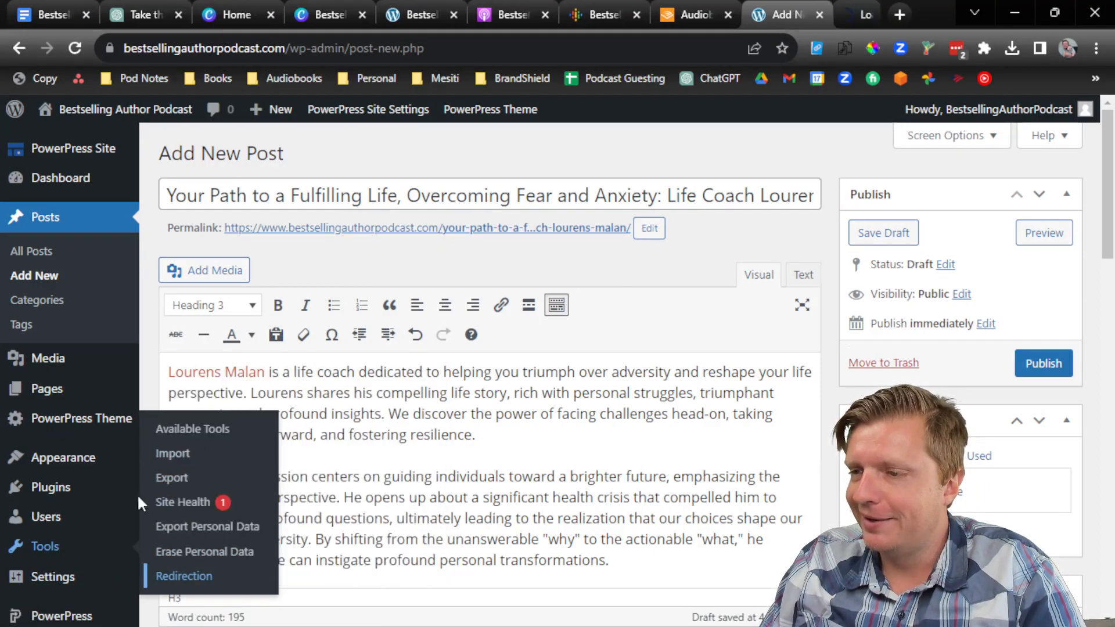
Step: Set the post's permalink slug to life-coach-lourens-malan, then begin adding a new redirect
click(56, 8)
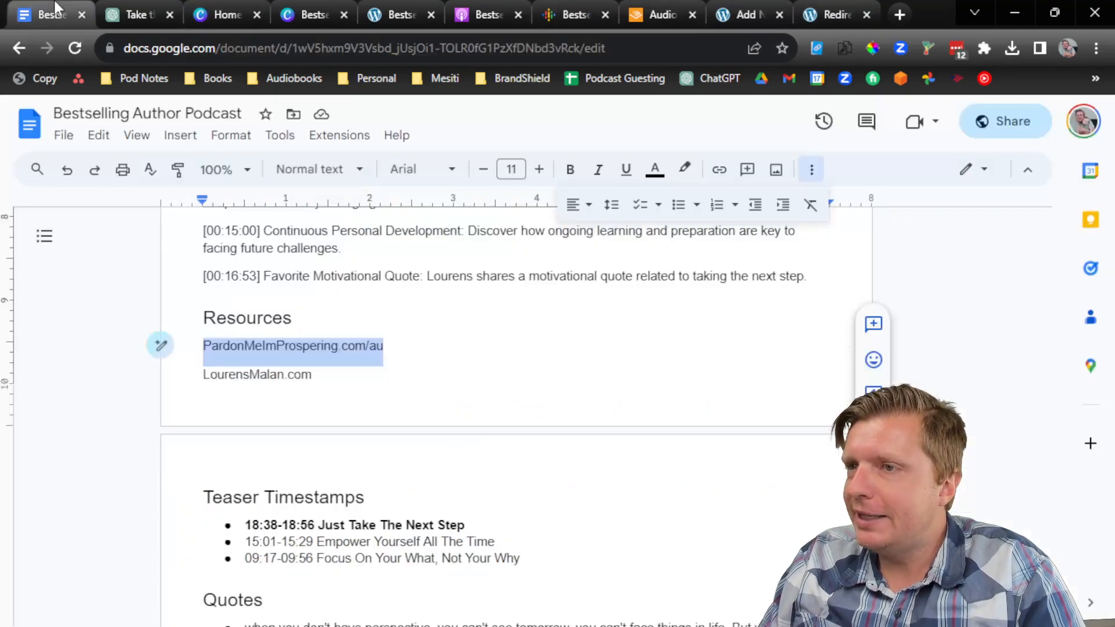
scroll(410, 290, up, 20)
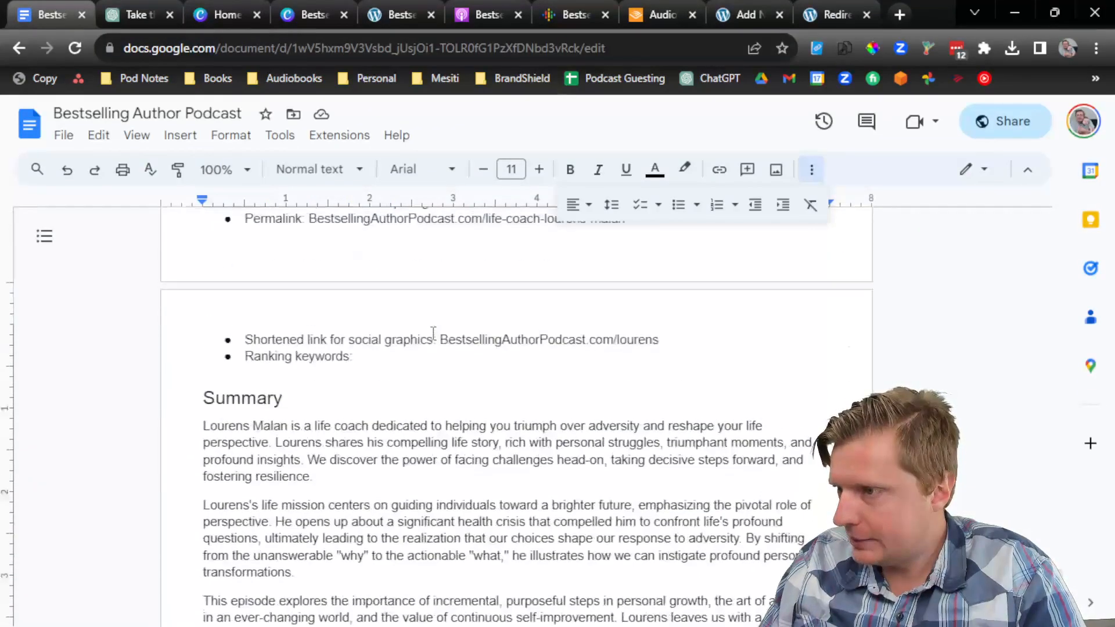
scroll(433, 335, up, 2)
drag(625, 393, 487, 399)
key(ctrl+c)
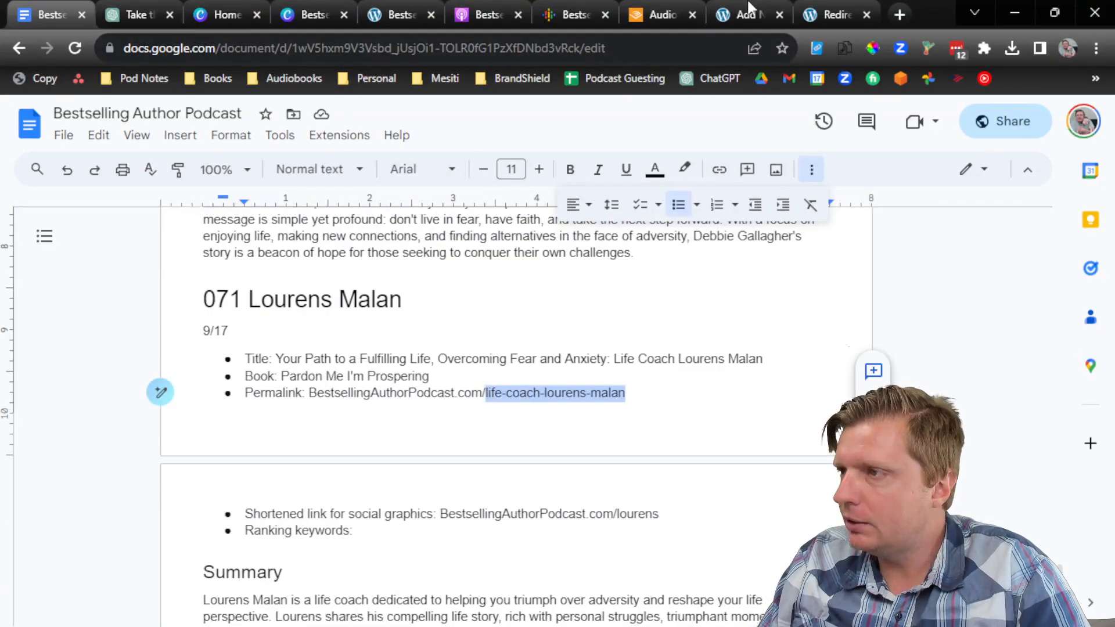
click(747, 15)
click(649, 227)
key(ctrl+v)
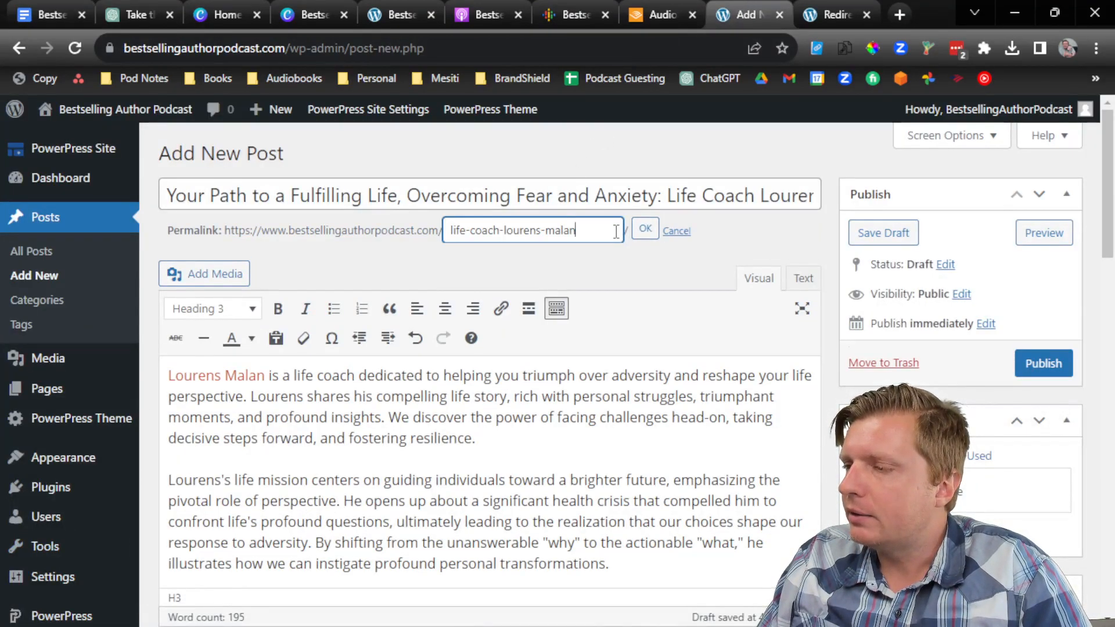
click(644, 228)
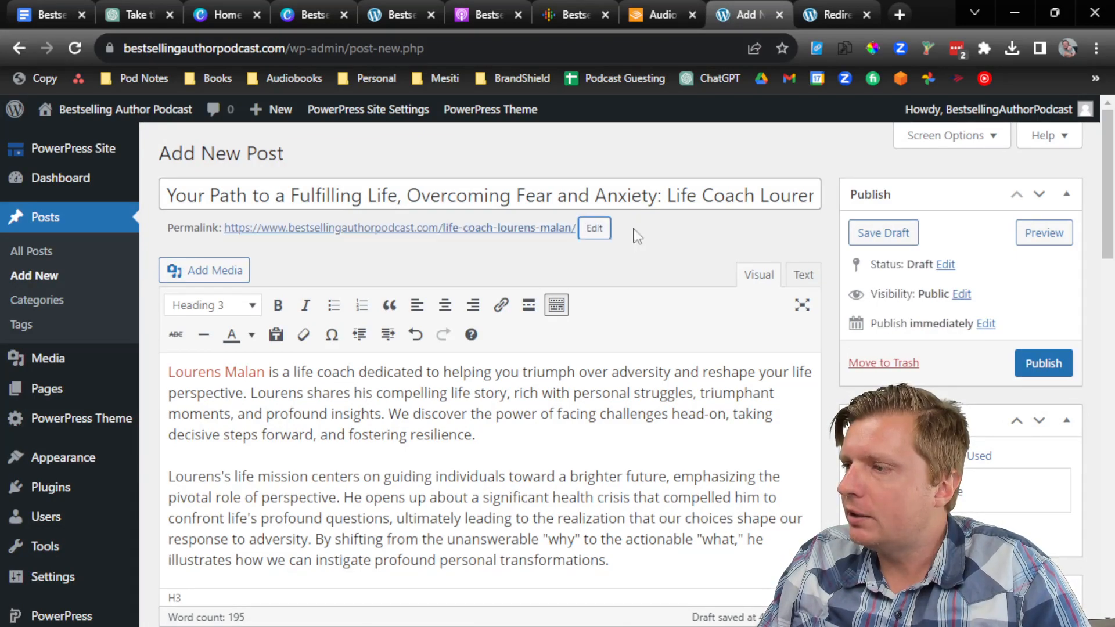
click(821, 17)
click(299, 154)
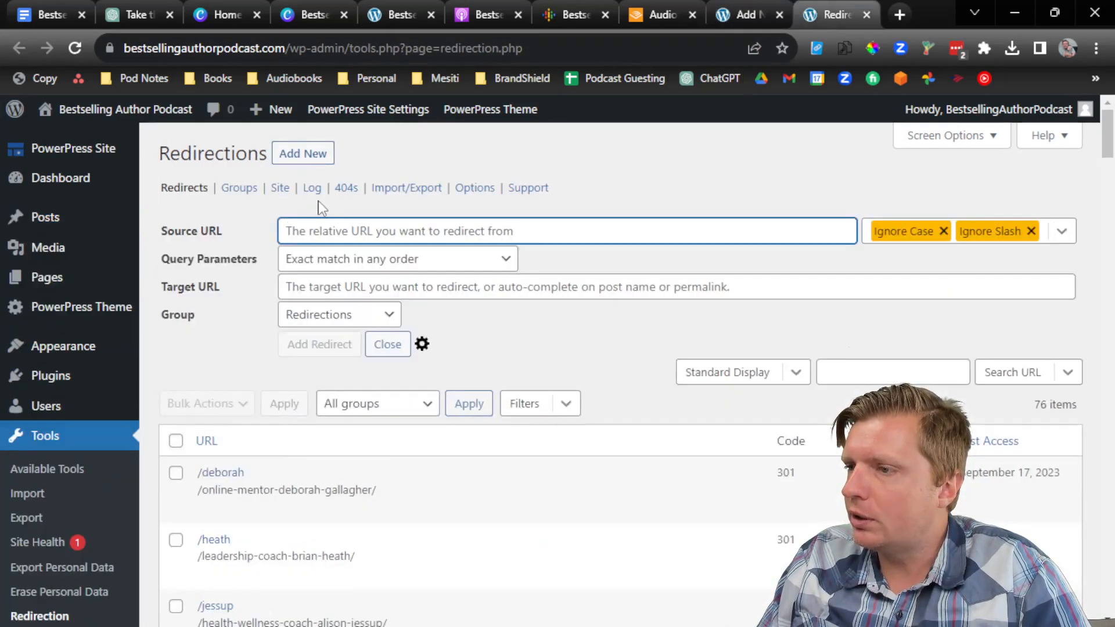
Step: Create a redirect from /lourens/ to /life-coach-lourens-malan/
text(/lourens/)
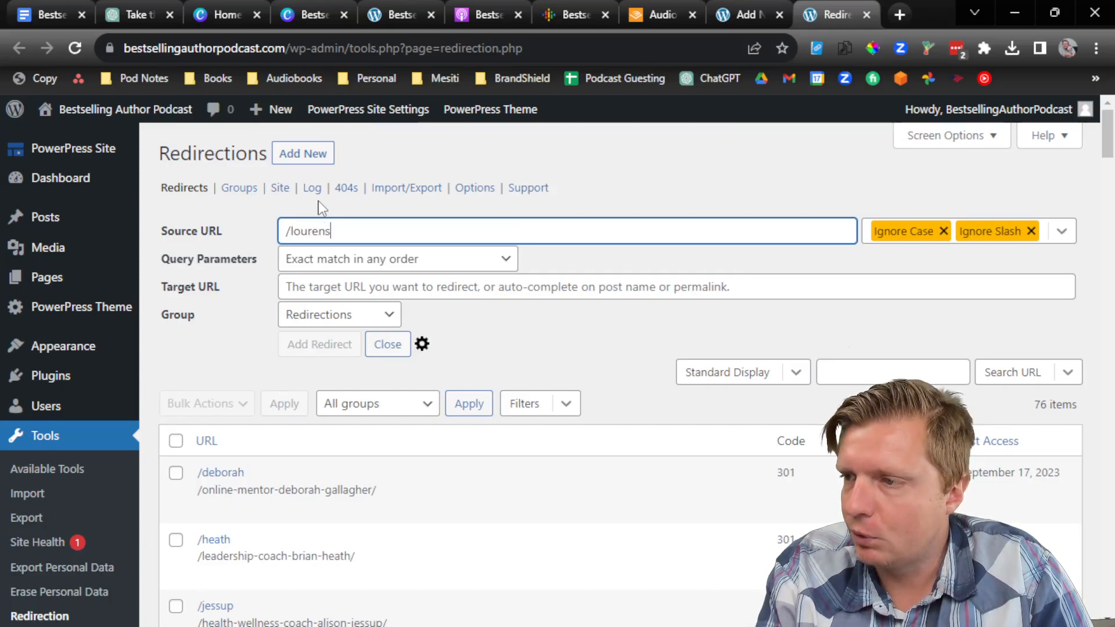
key(Tab)
key(Tab)
key(Tab)
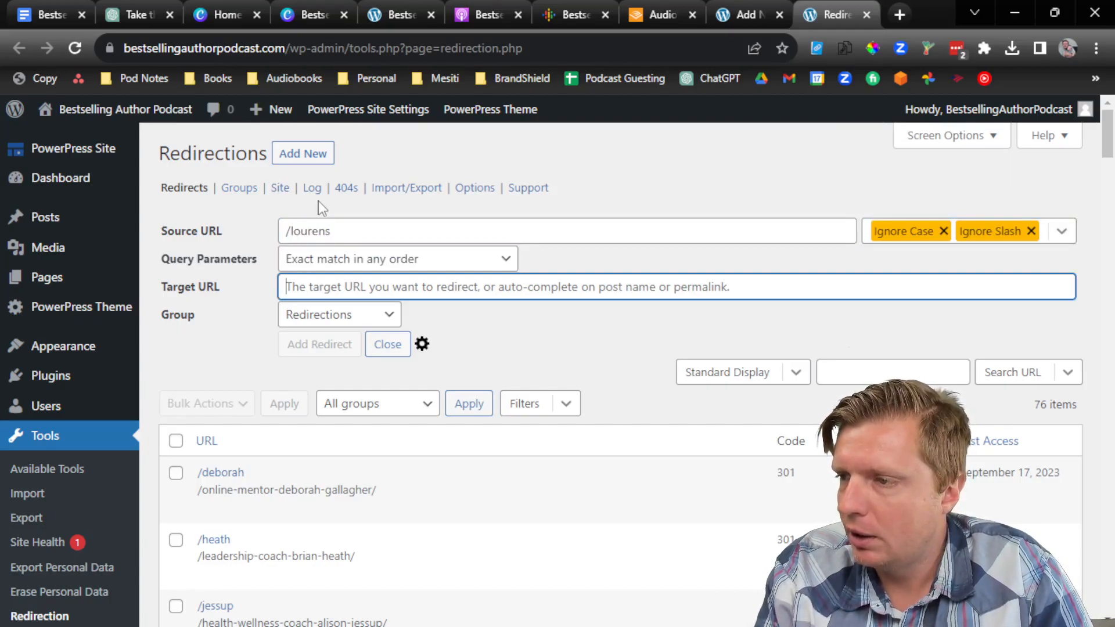
text(/life-coach-lourens-malan/)
click(328, 342)
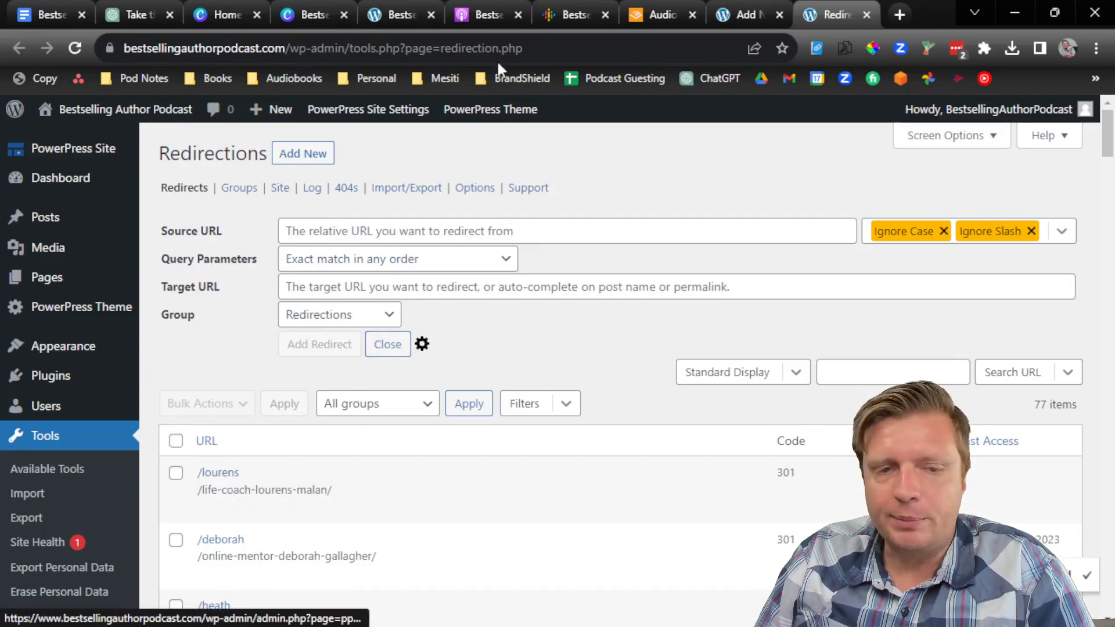
Step: Upload the 071 Lourens Malan MP3 from Downloads as the Podcast Episode media file
click(779, 8)
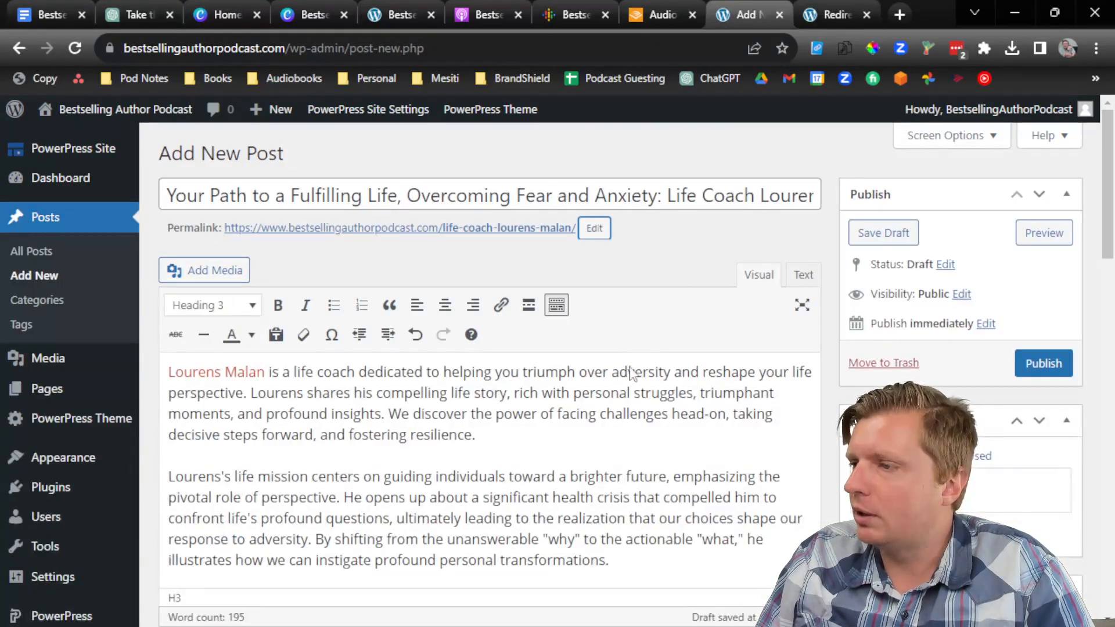
scroll(625, 387, down, 10)
scroll(625, 387, down, 10)
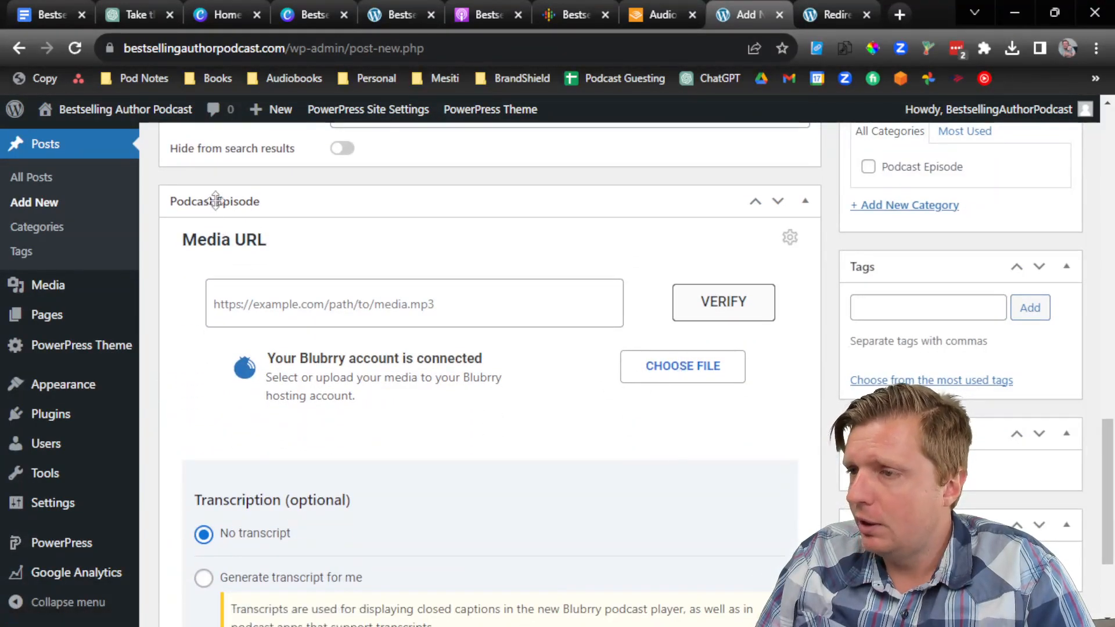
click(665, 372)
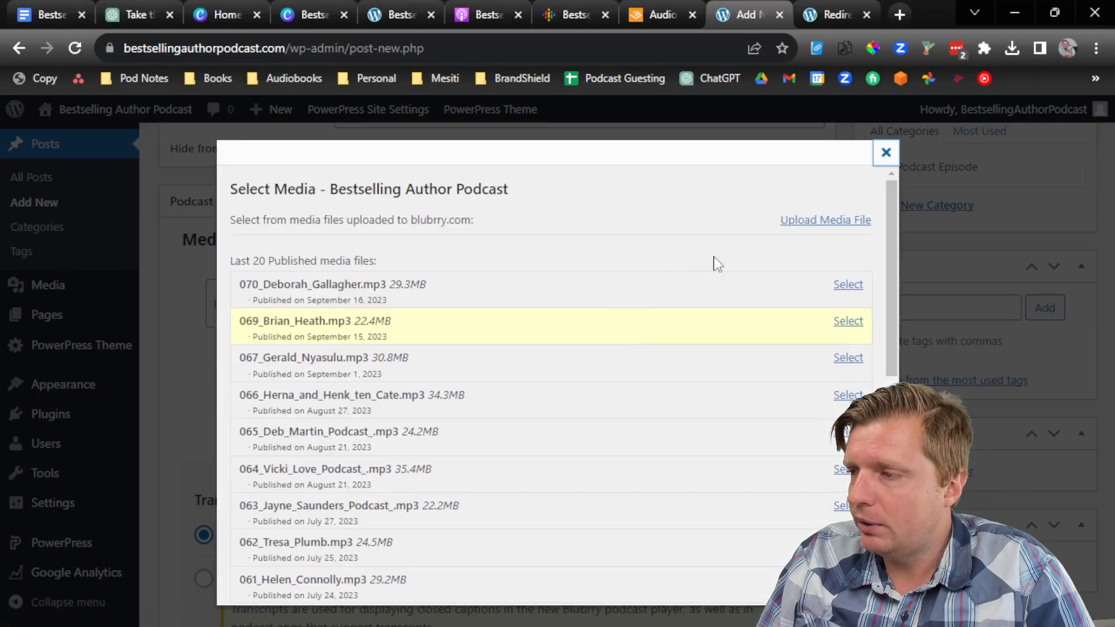
click(823, 220)
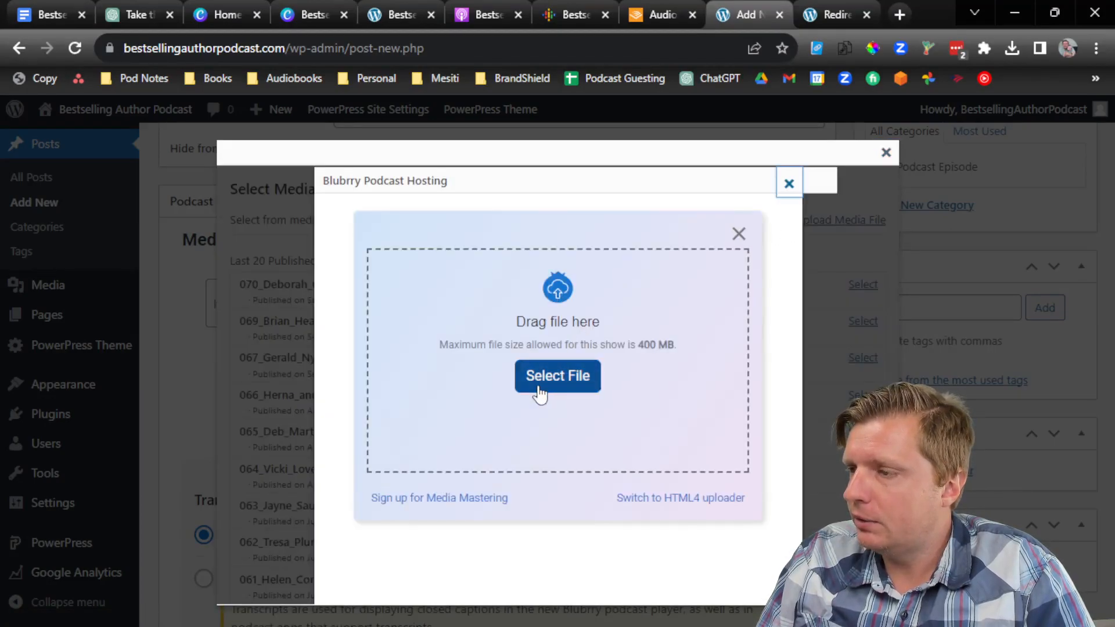
click(539, 389)
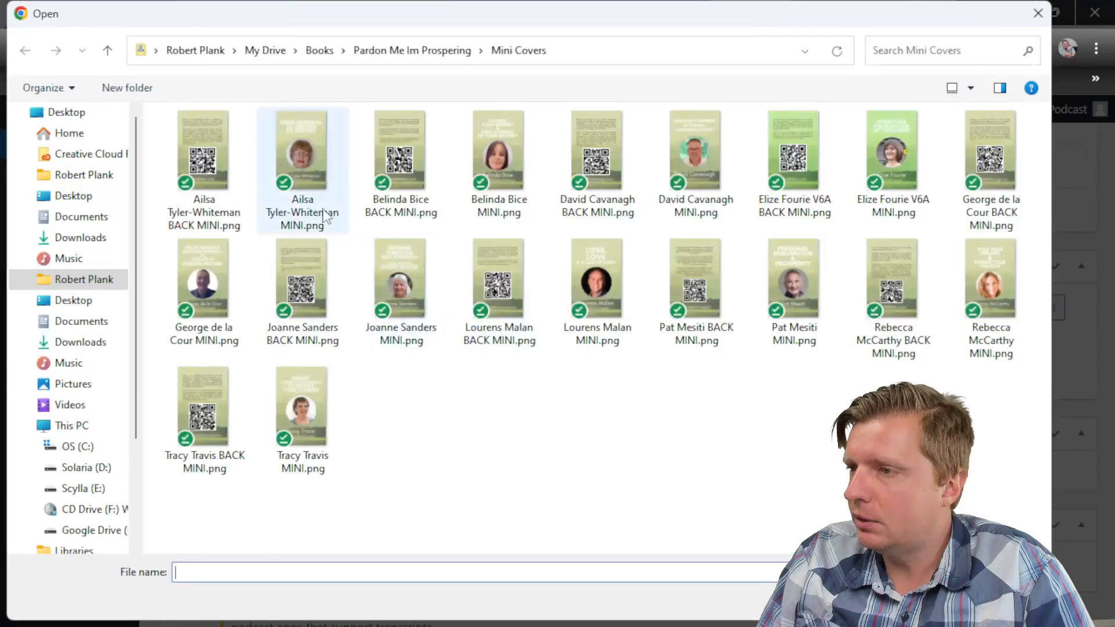
click(93, 237)
double_click(291, 177)
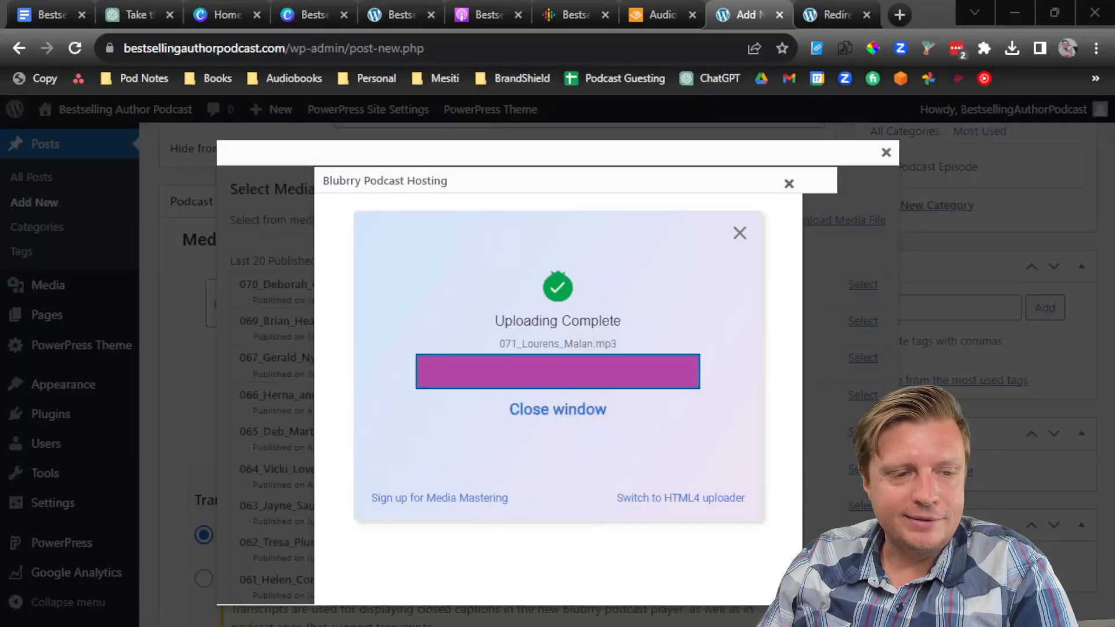
click(563, 408)
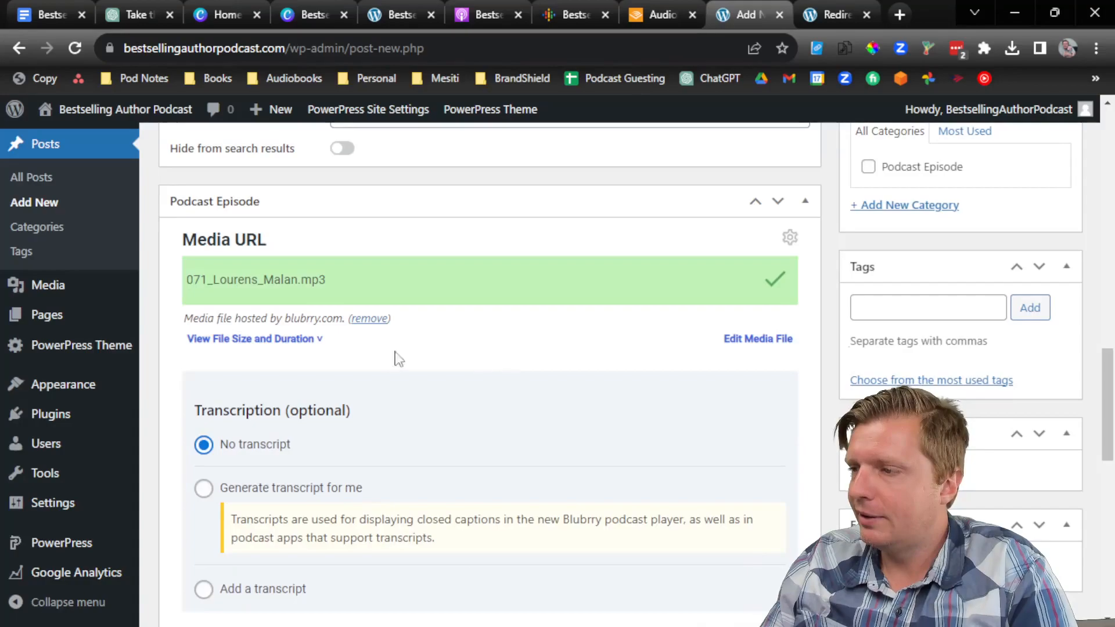
Step: Choose 'Generate transcript for me' and copy the post title
click(204, 488)
scroll(348, 494, up, 15)
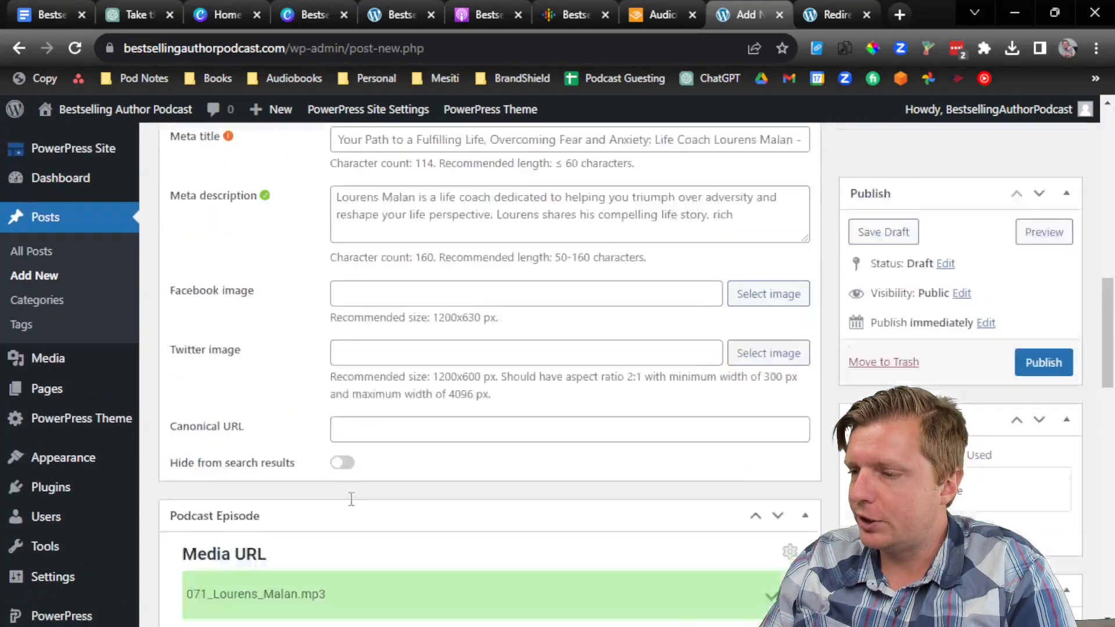
scroll(416, 258, up, 6)
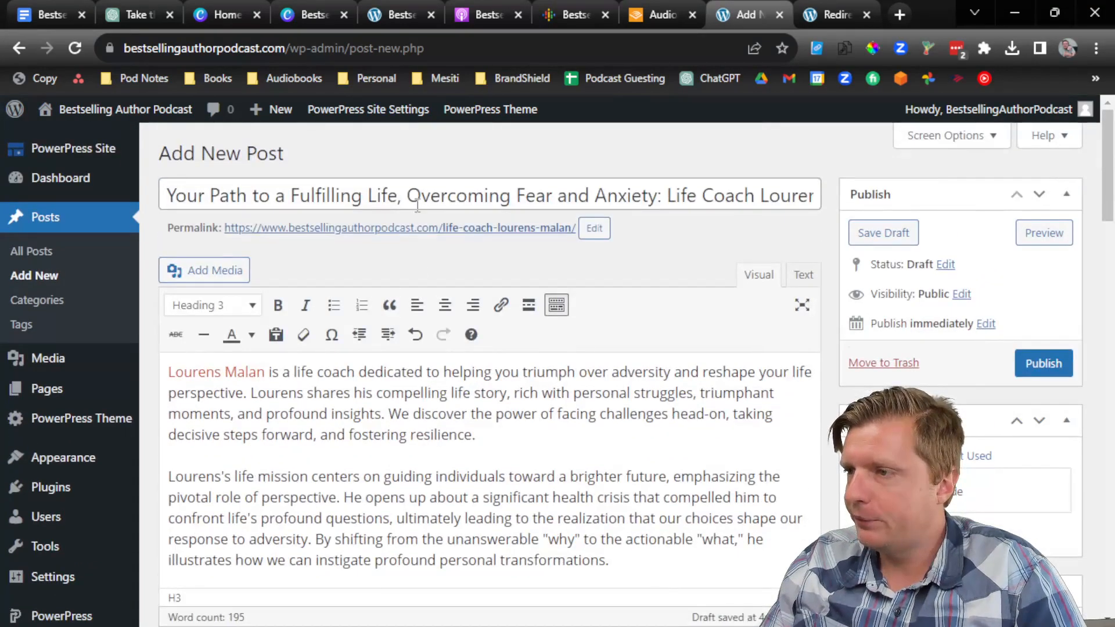
triple_click(464, 196)
scroll(644, 464, down, 10)
scroll(598, 508, down, 15)
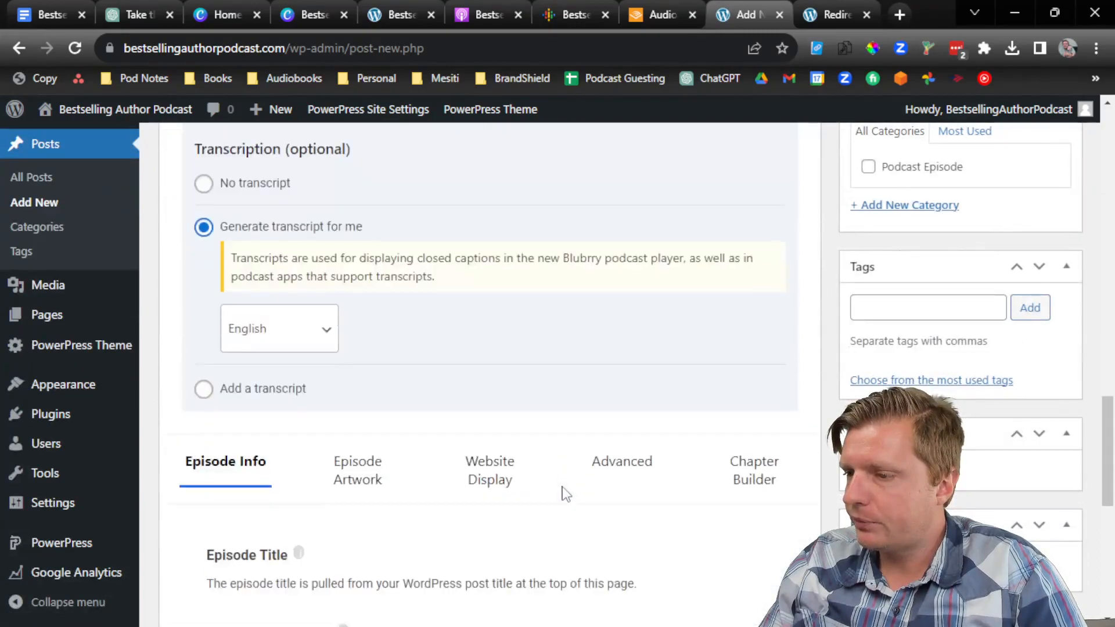
scroll(497, 482, down, 3)
Step: Mark the episode Clean, use the post title as episode title, set season 1, and publish
click(447, 285)
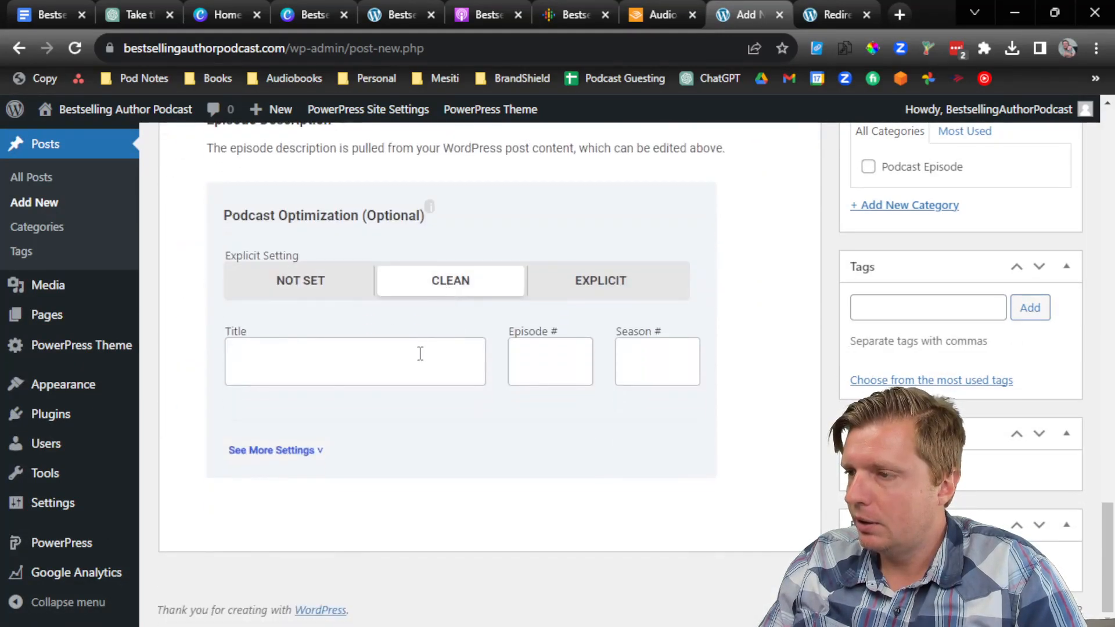
click(418, 353)
key(ctrl+v)
click(516, 359)
key(Tab)
text(1)
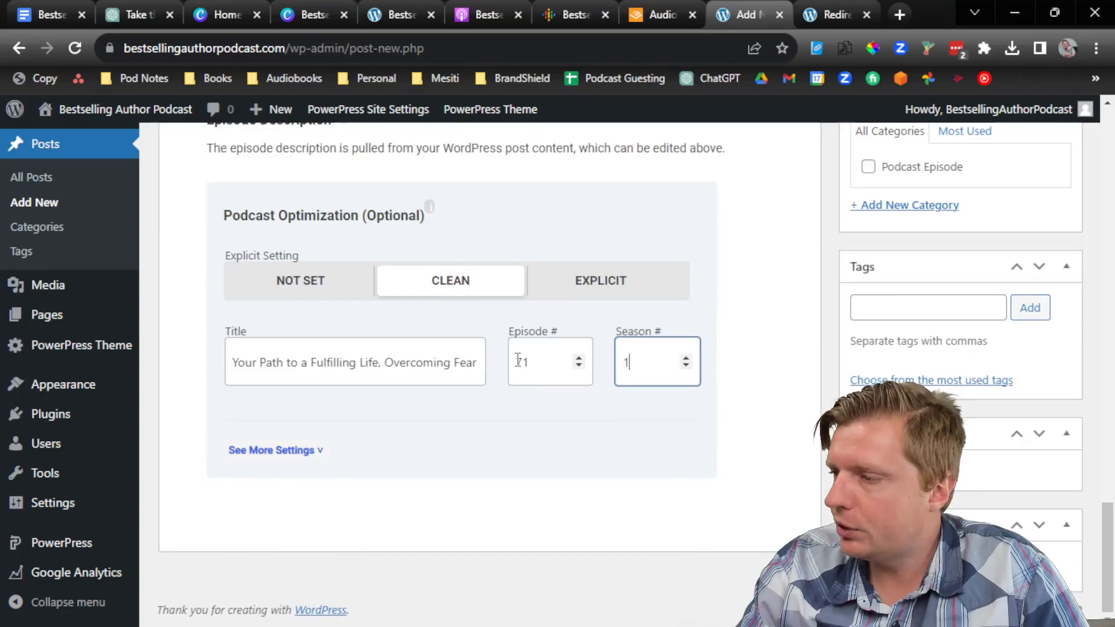
scroll(654, 441, up, 15)
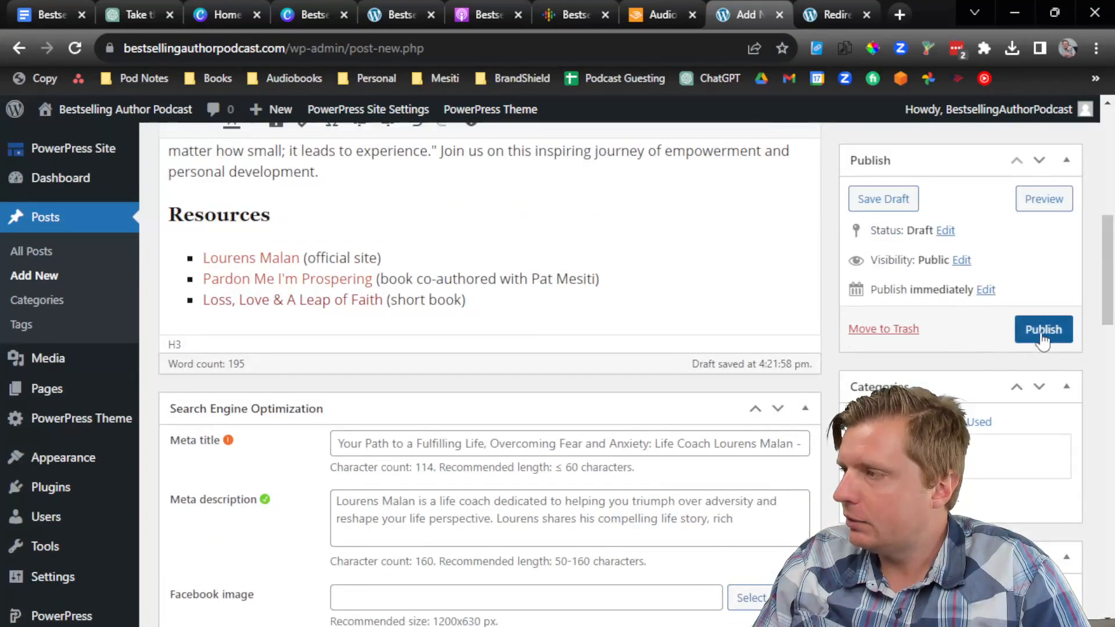
click(1043, 329)
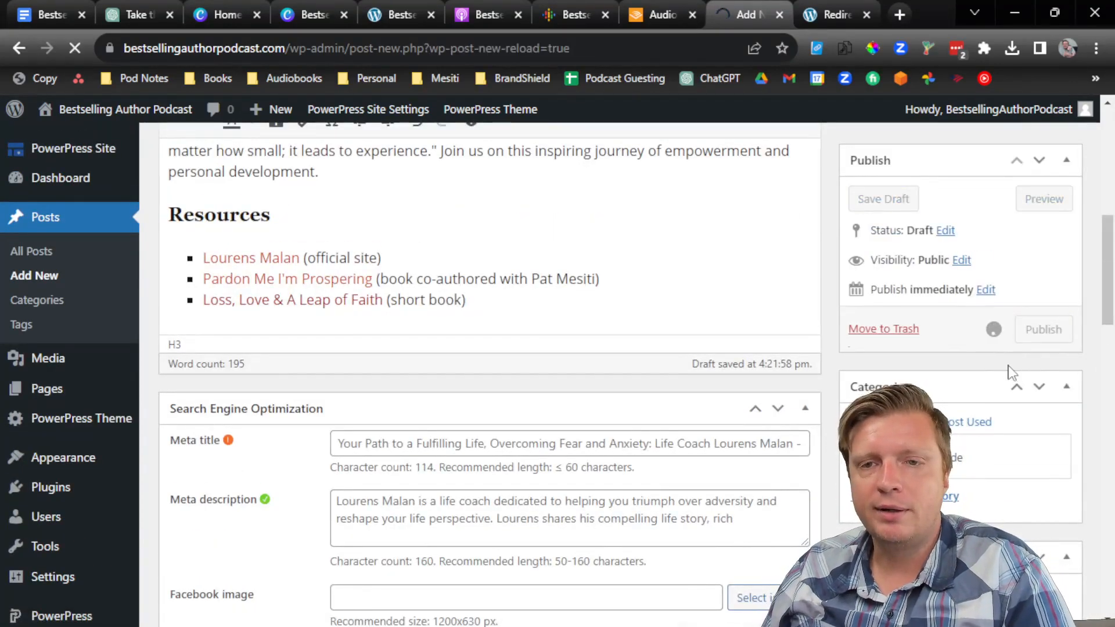
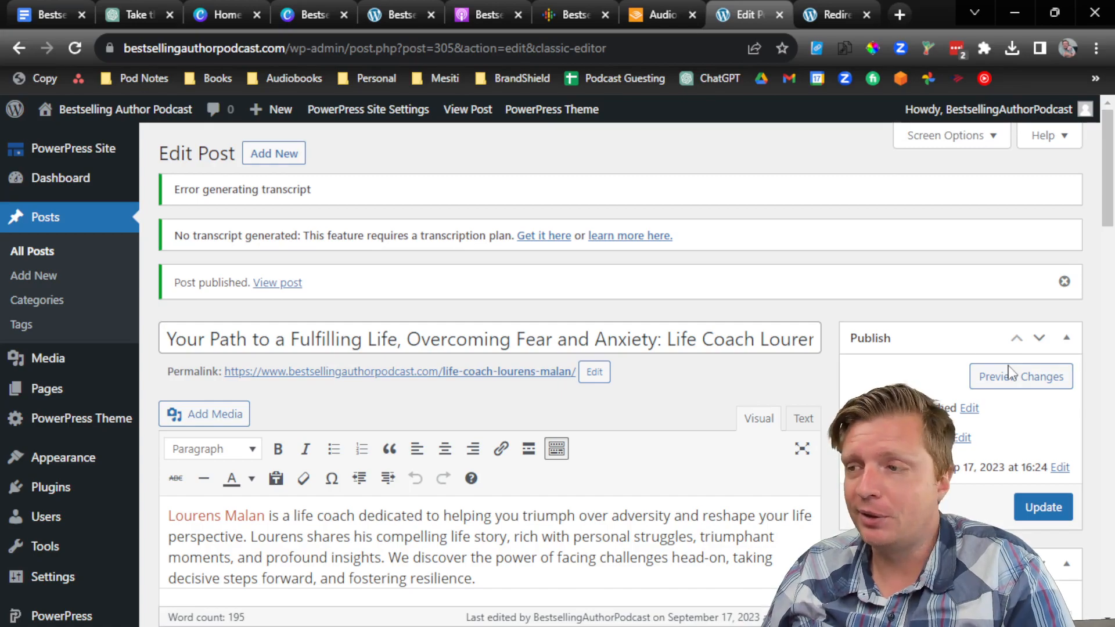
Step: View the live episode post's audio player, then open the show's Google Podcasts page
mouse_move(82, 116)
click(93, 141)
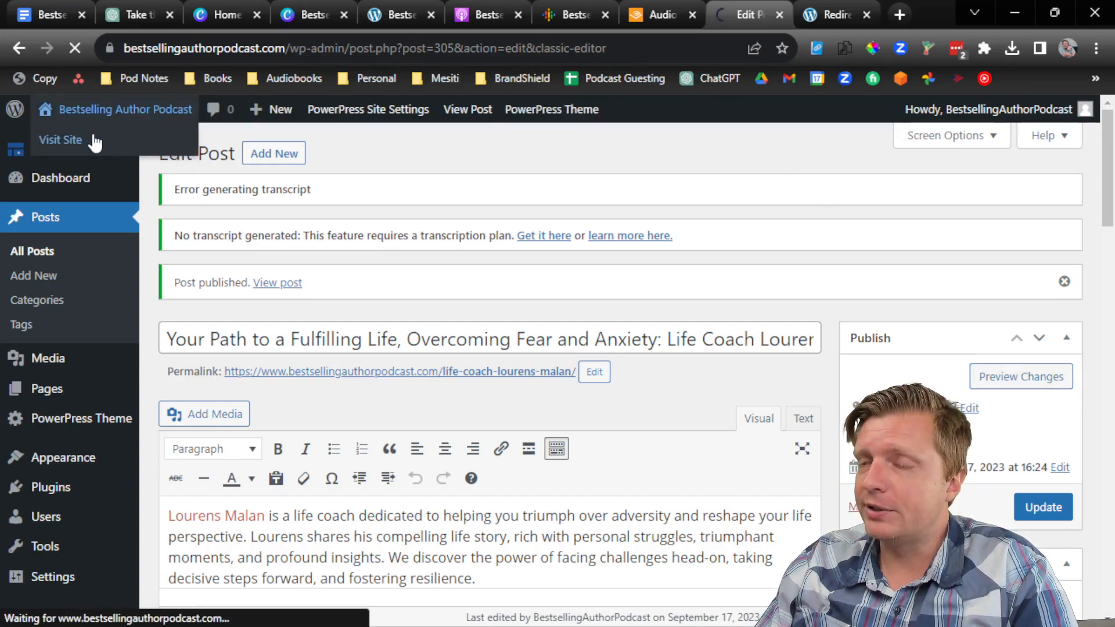
scroll(405, 349, down, 1)
scroll(405, 349, down, 8)
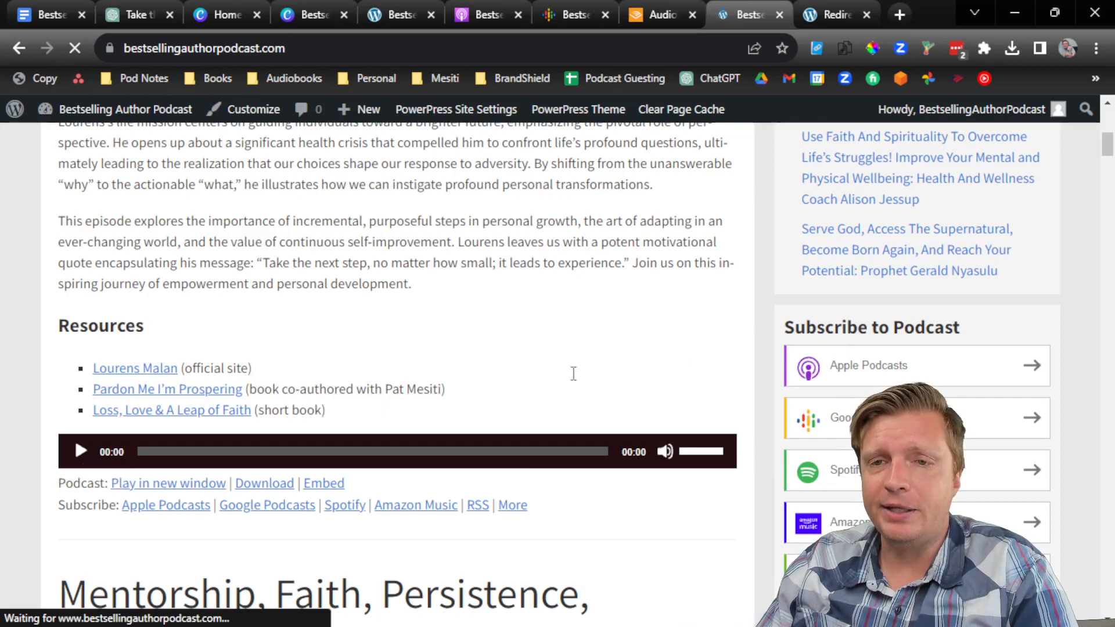
click(267, 505)
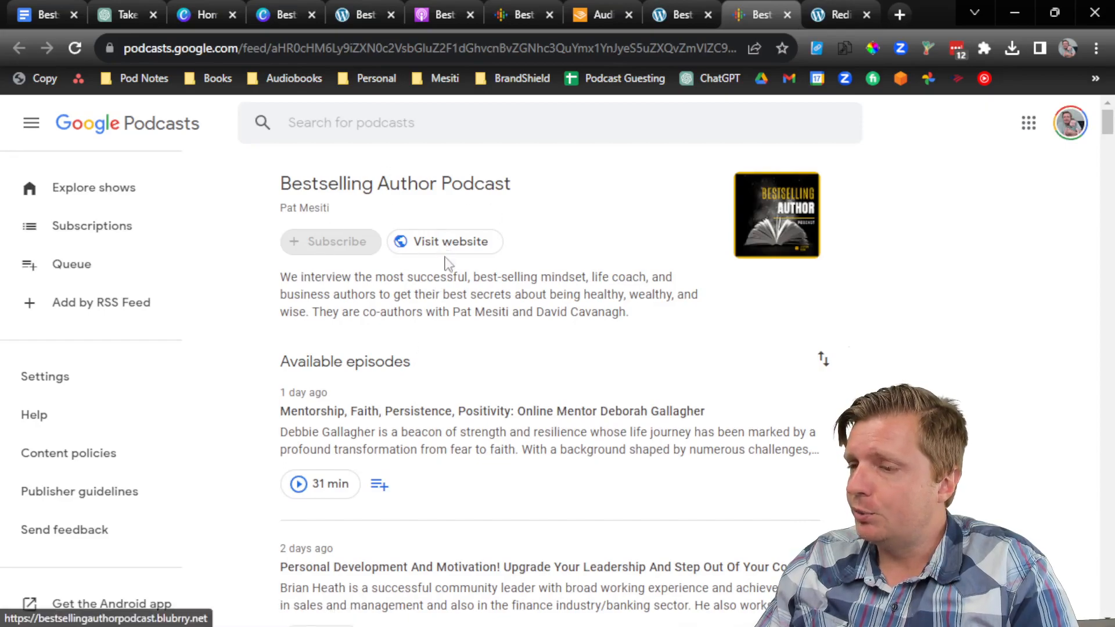
Step: Check the show's Google Podcasts episode list and Descript's video export progress
scroll(445, 331, down, 5)
scroll(447, 349, up, 5)
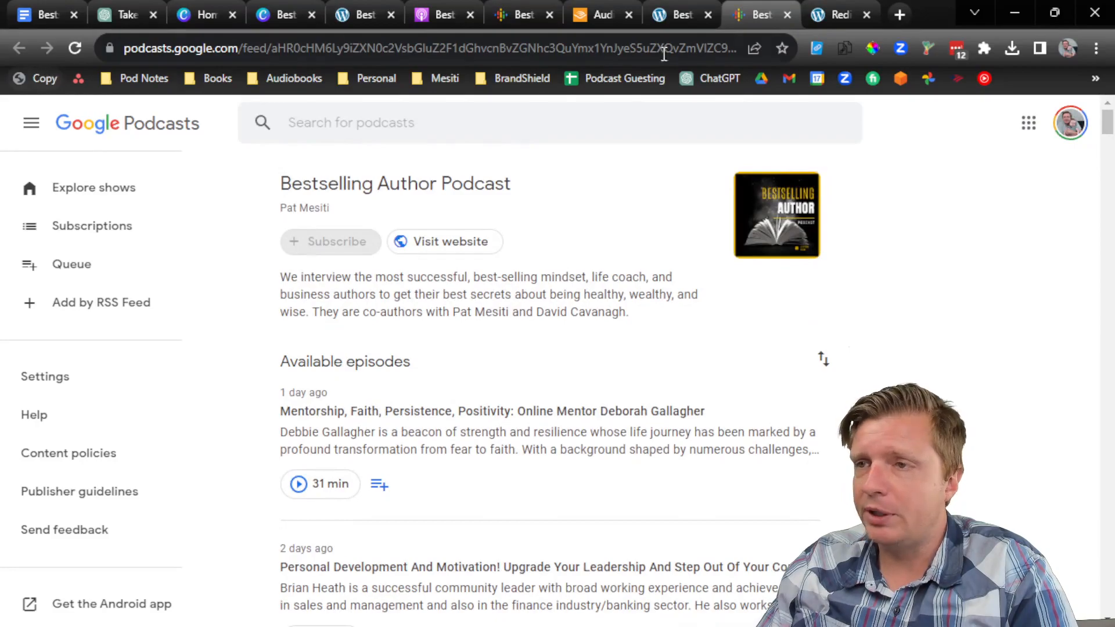
key(alt+Tab)
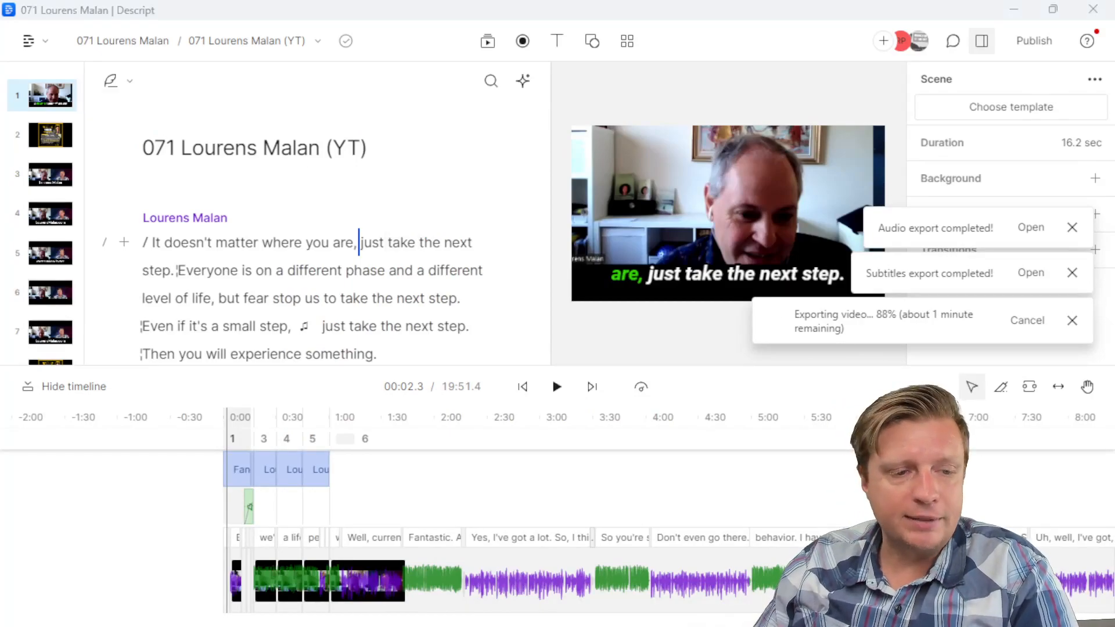
key(alt+Tab)
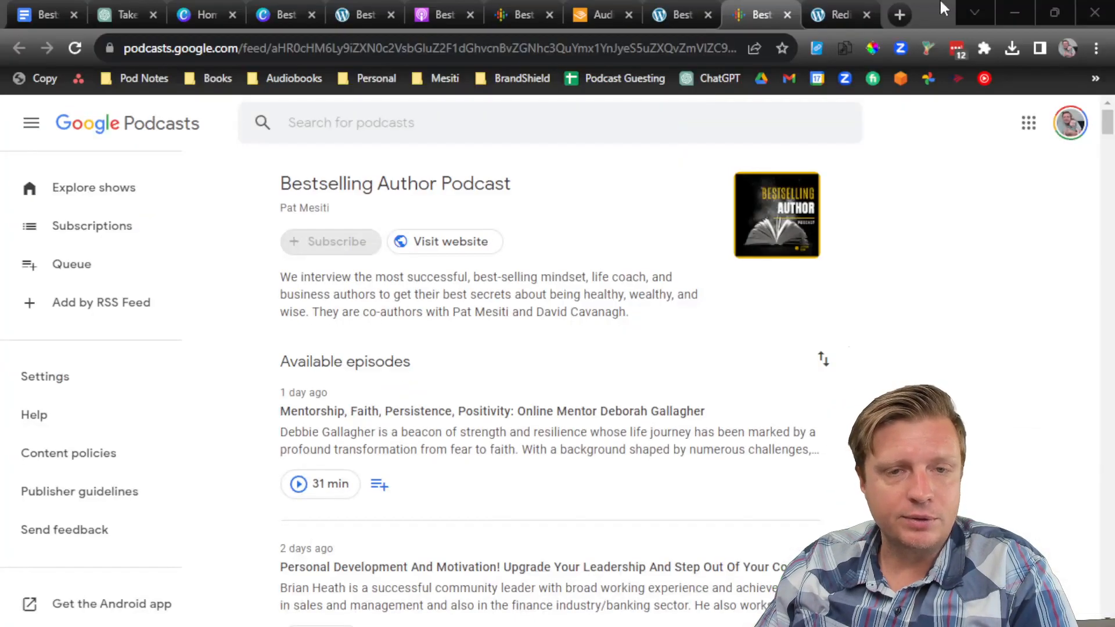
Step: Open youtube.com in a new browser tab
click(904, 14)
text(you)
key(Return)
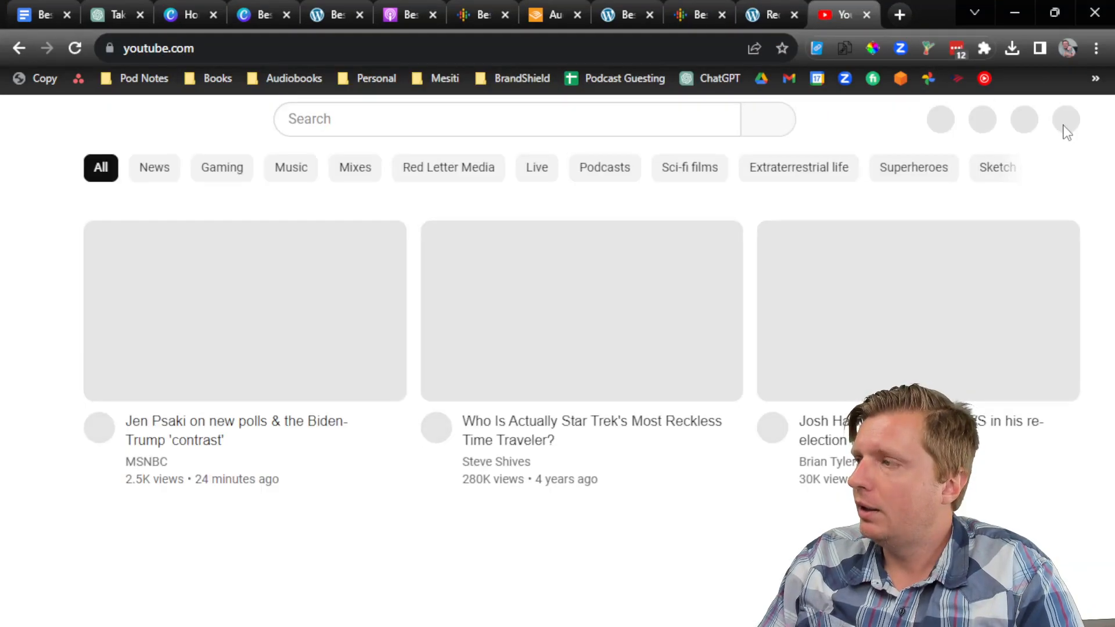
Step: Switch YouTube to the Bestselling Author Podcast channel
click(1062, 120)
click(903, 291)
click(897, 336)
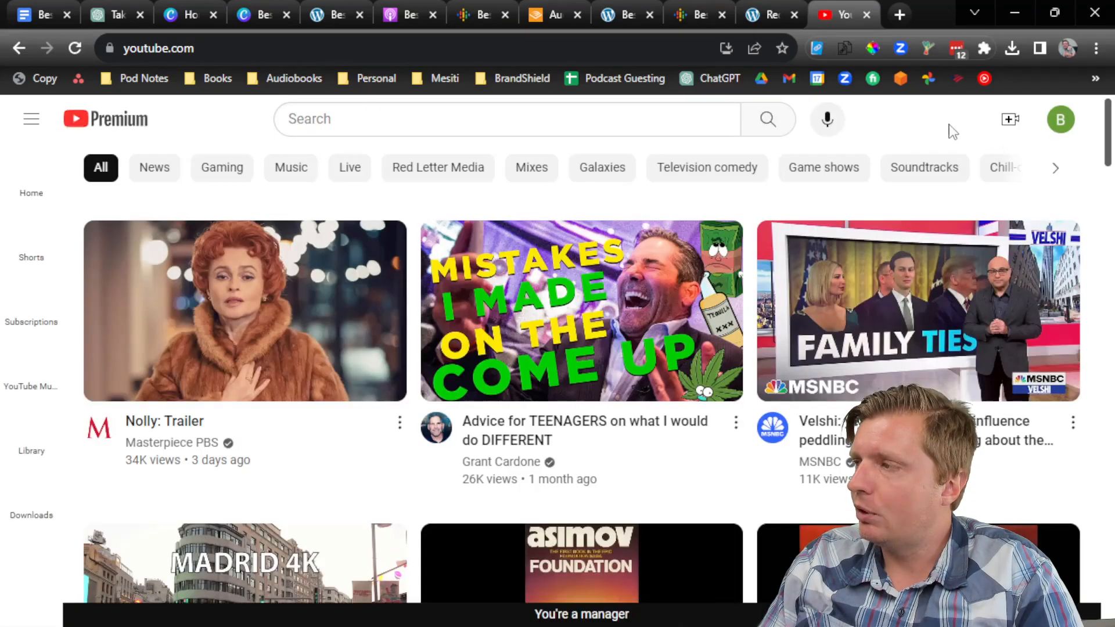
Step: Start a new video upload, then check the export and the 071 files in Downloads
click(1008, 123)
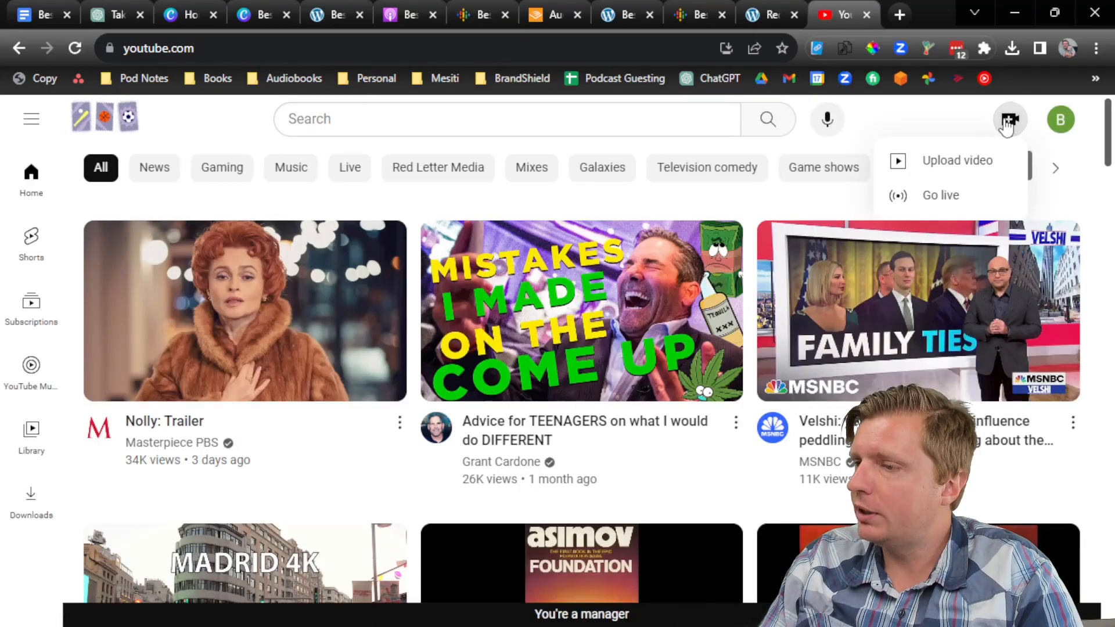
click(976, 160)
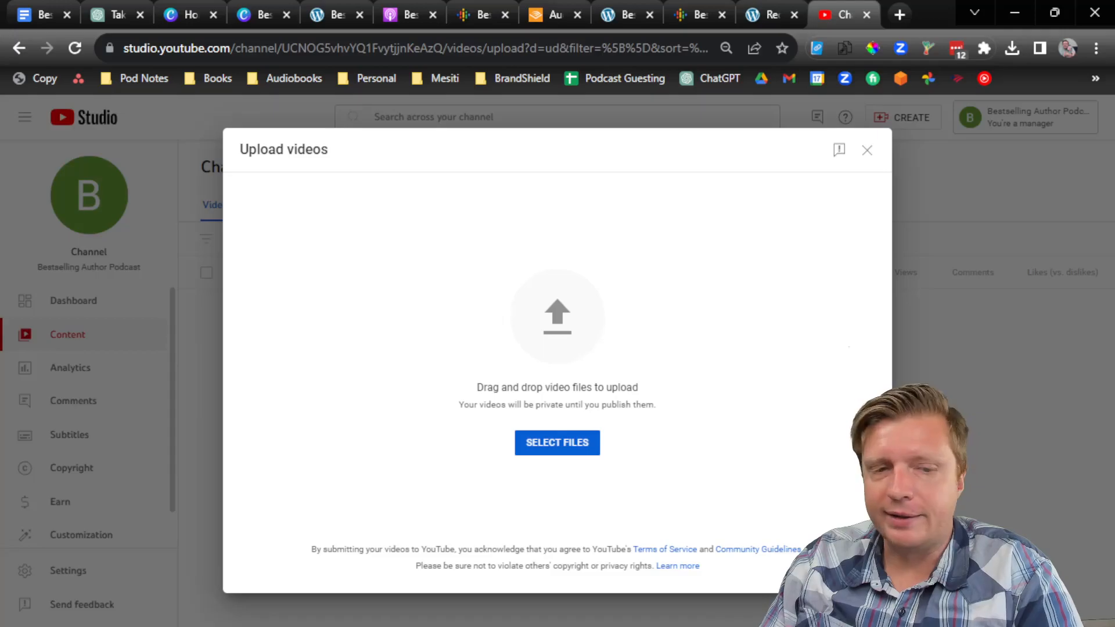
key(alt+Tab)
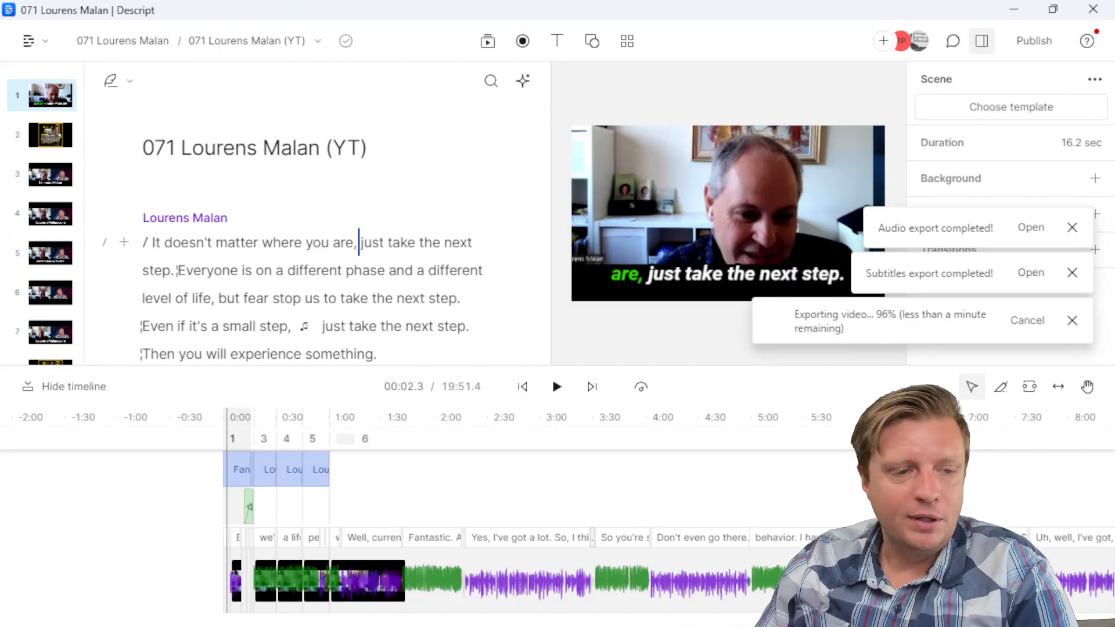
key(alt+Tab)
click(347, 187)
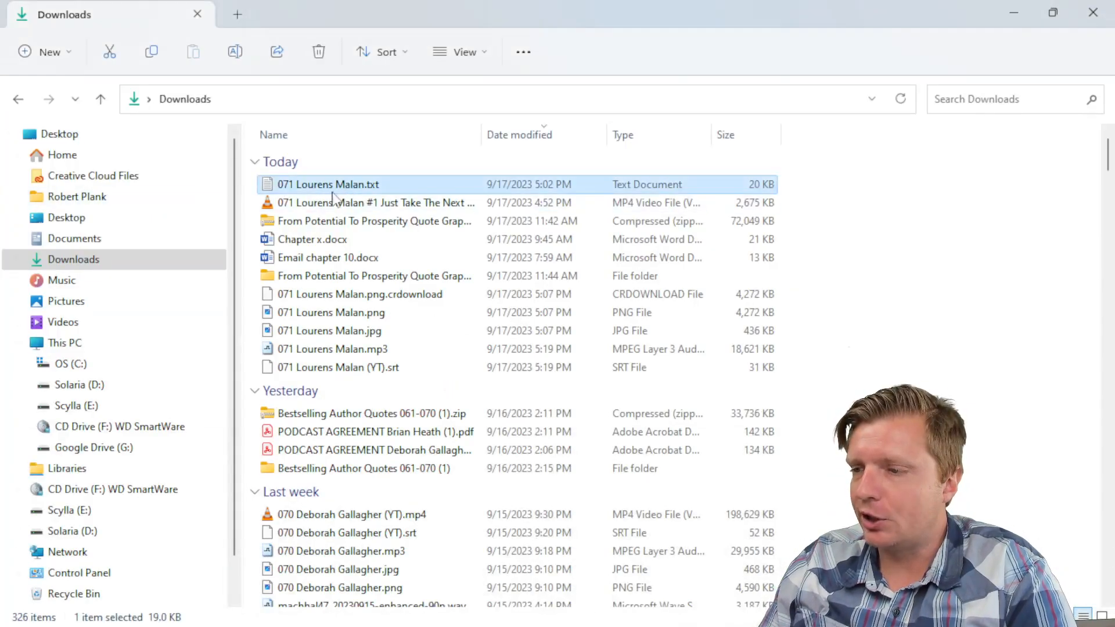
Step: Inspect the 071 MP4 and (YT).srt files in Downloads, then minimize the folder
click(387, 203)
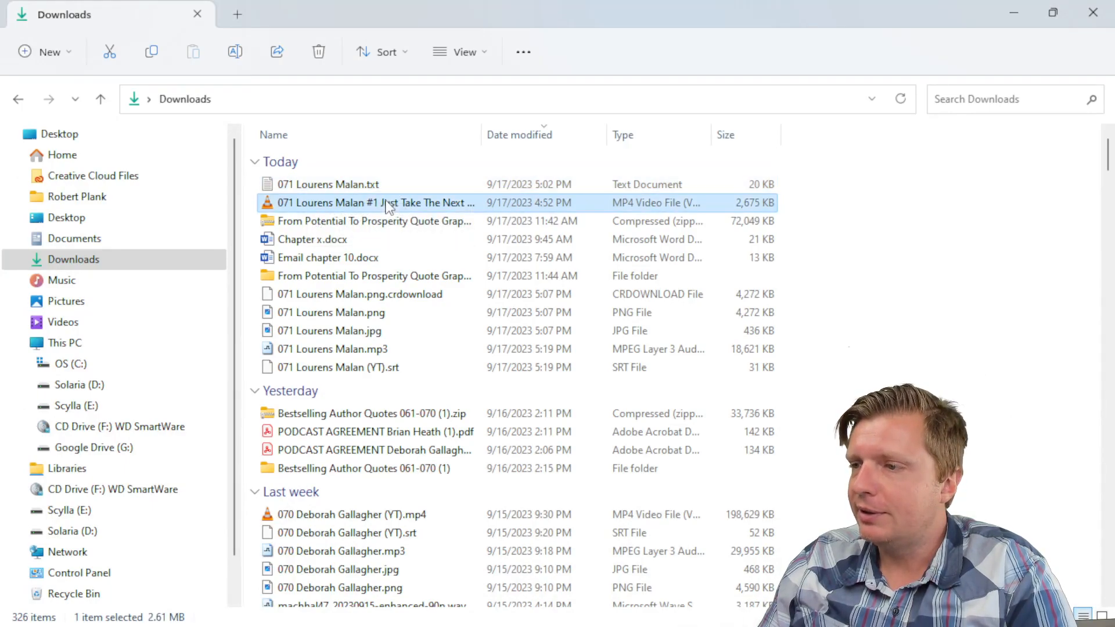
click(851, 266)
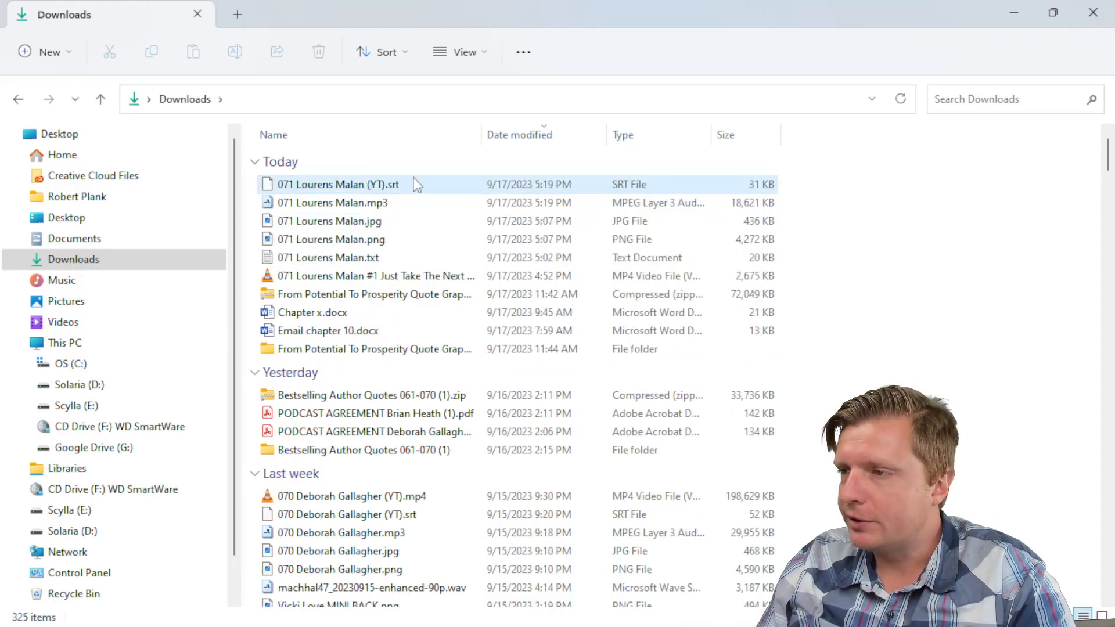
click(416, 184)
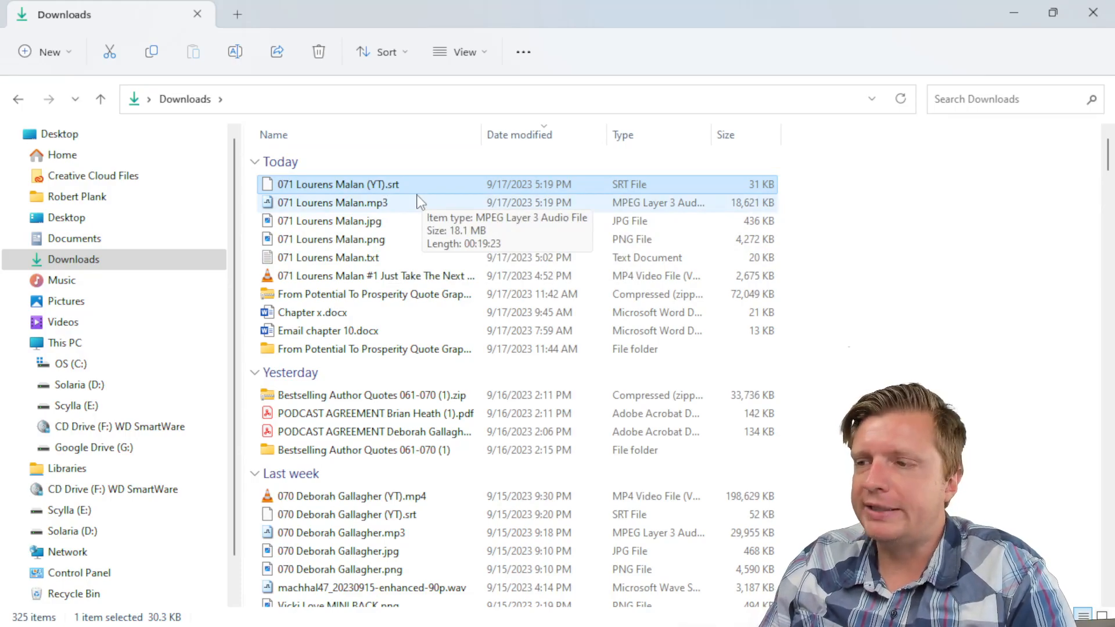
click(1013, 13)
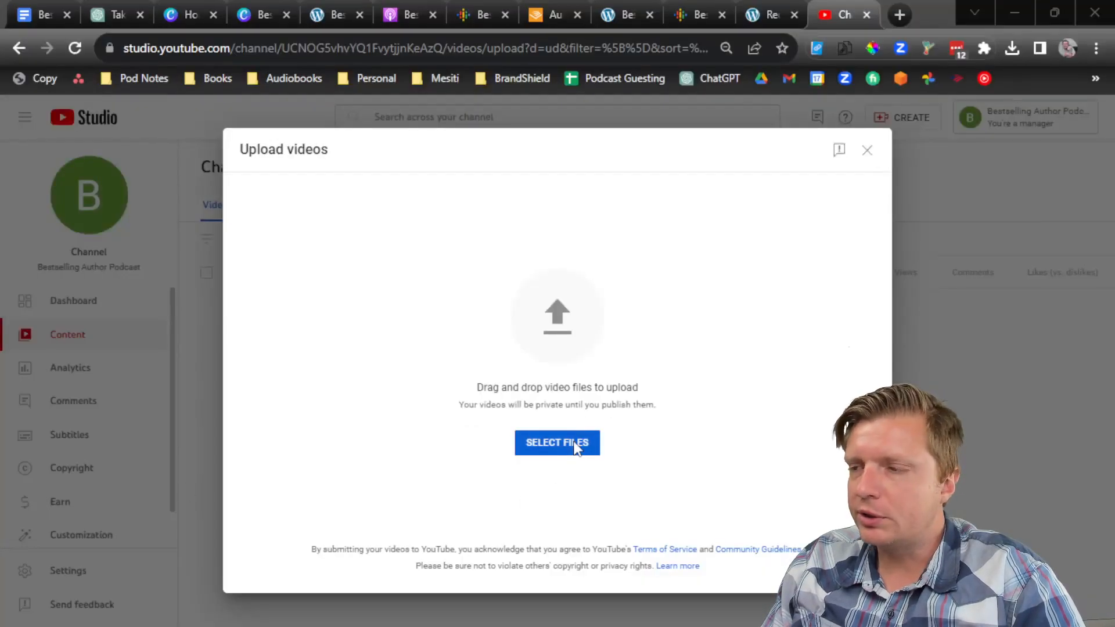
click(575, 447)
click(259, 144)
double_click(259, 144)
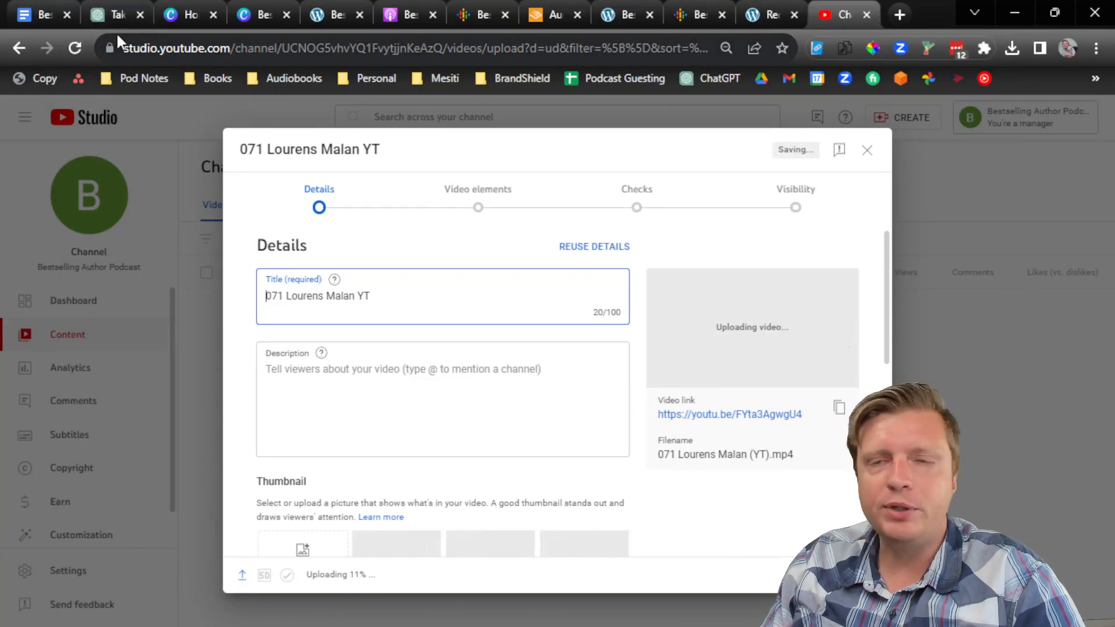
Step: Replace the placeholder title with the episode title copied from the Google Docs notes
click(24, 11)
drag(764, 359, 279, 360)
key(ctrl+c)
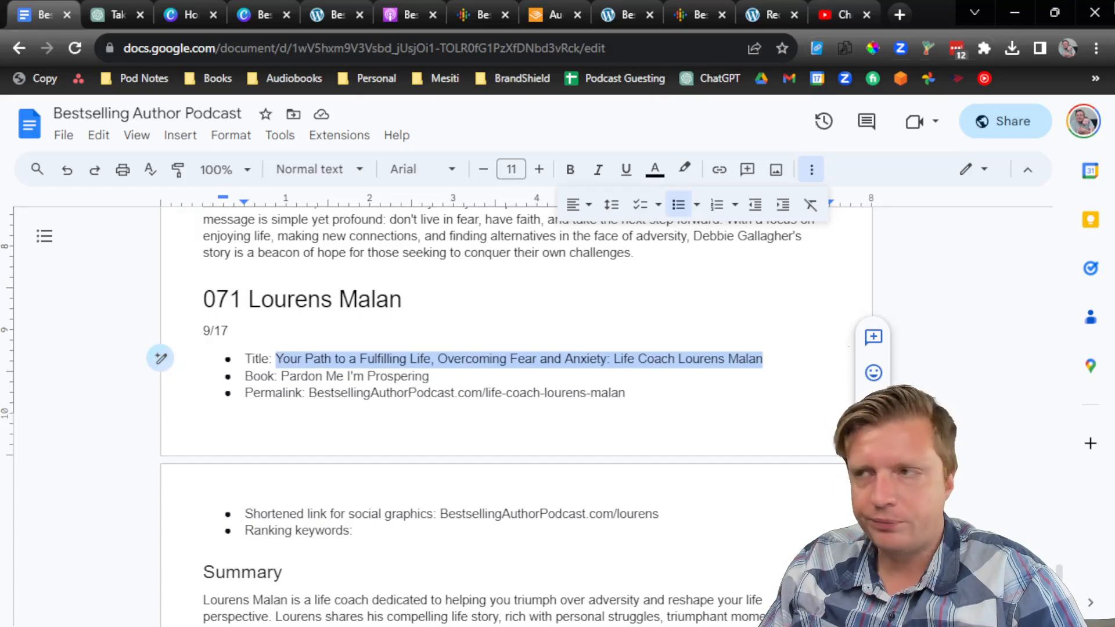
click(1015, 13)
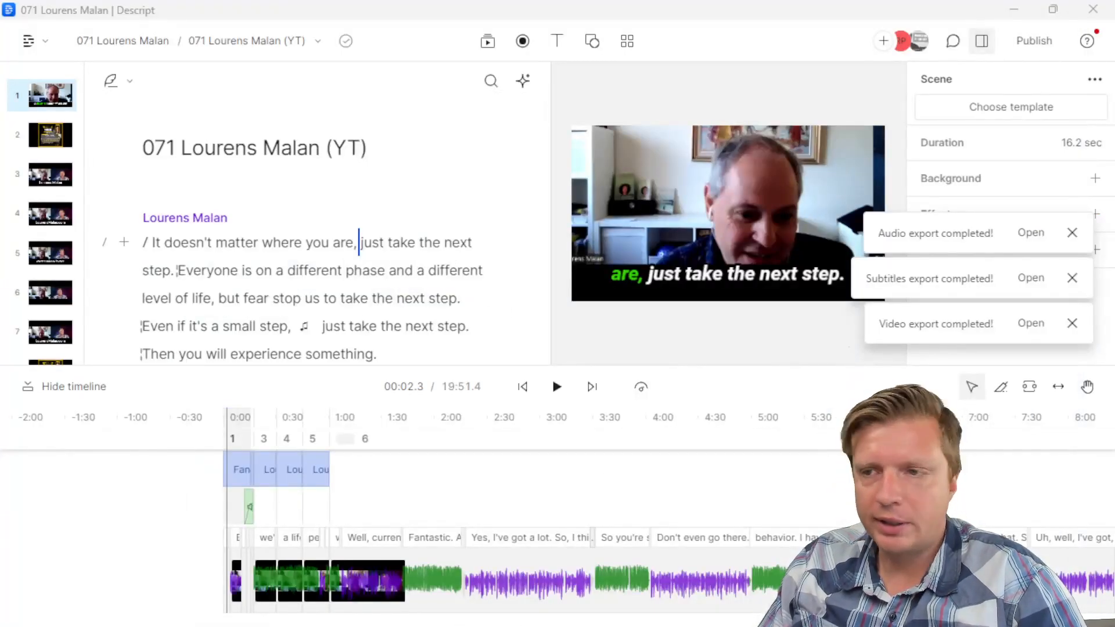
key(alt+Tab)
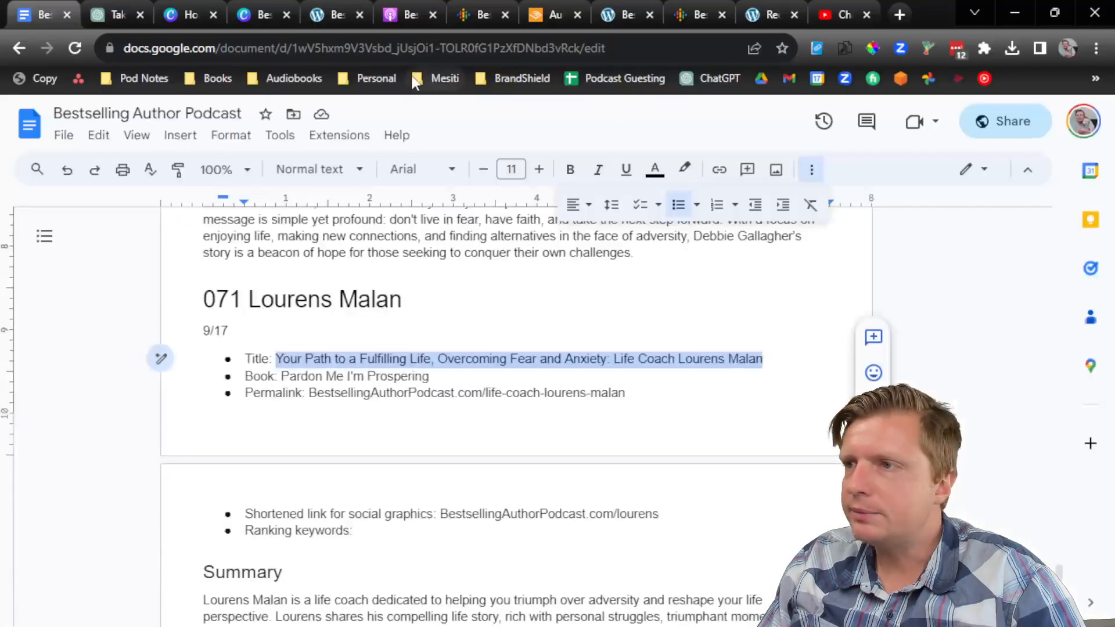
click(820, 10)
key(ctrl+a)
key(ctrl+v)
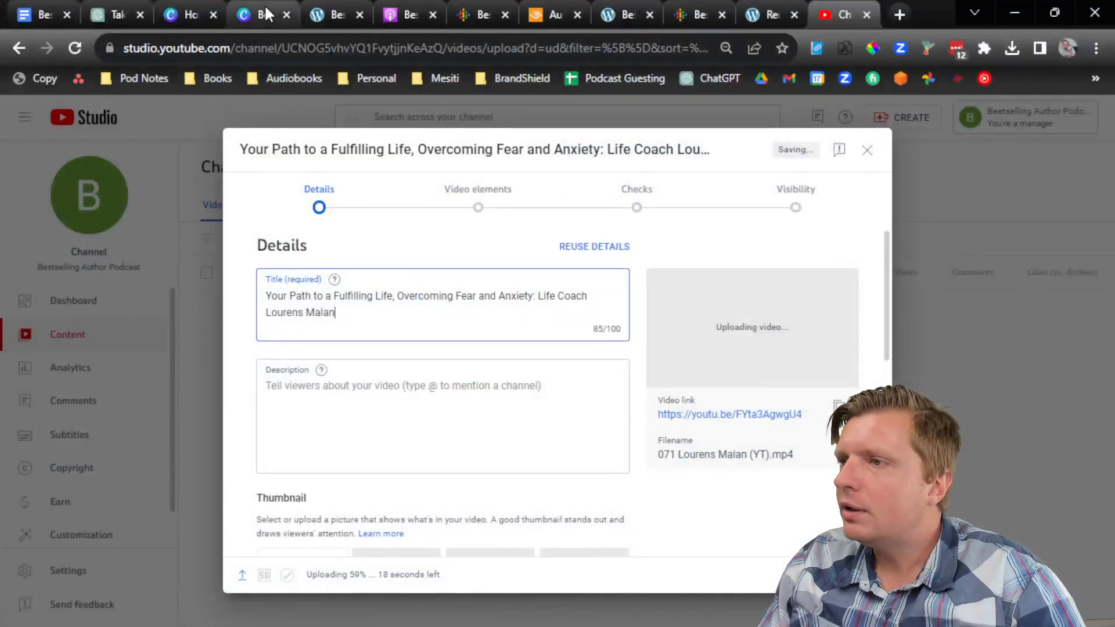
click(40, 14)
Step: Remove the leading 00: from every chapter timestamp, e.g. [00:03:00] to [03:00]
scroll(430, 380, down, 15)
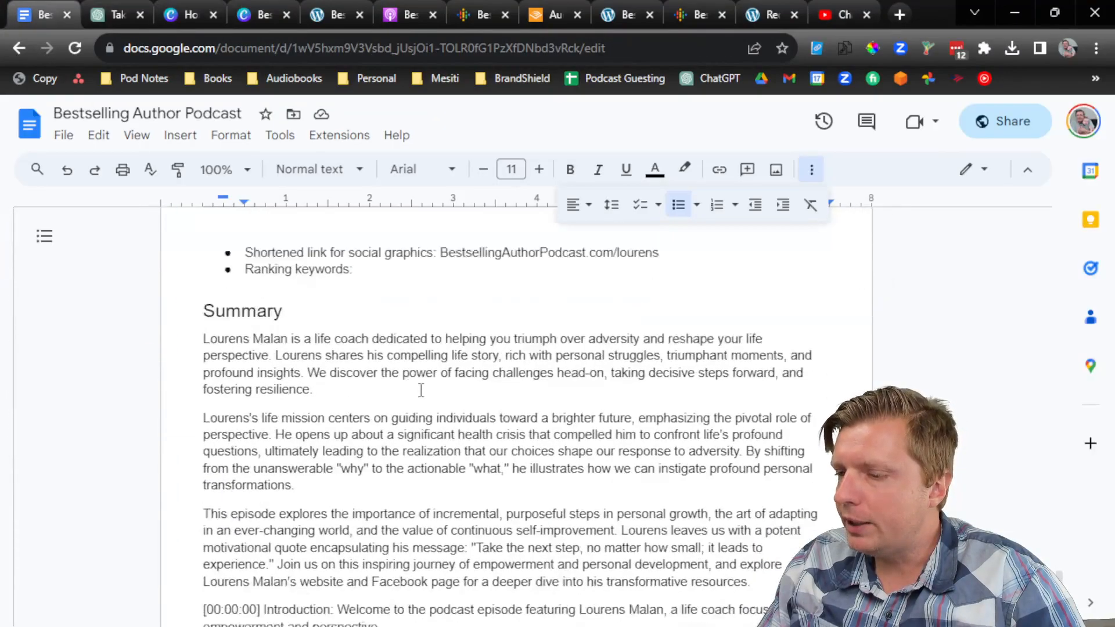
scroll(244, 353, up, 3)
click(208, 263)
key(Delete)
key(Delete)
key(Delete)
click(208, 307)
key(Delete)
key(Delete)
key(Delete)
click(210, 337)
key(Delete)
key(Delete)
key(Delete)
click(208, 381)
key(Delete)
key(Delete)
key(Delete)
click(209, 426)
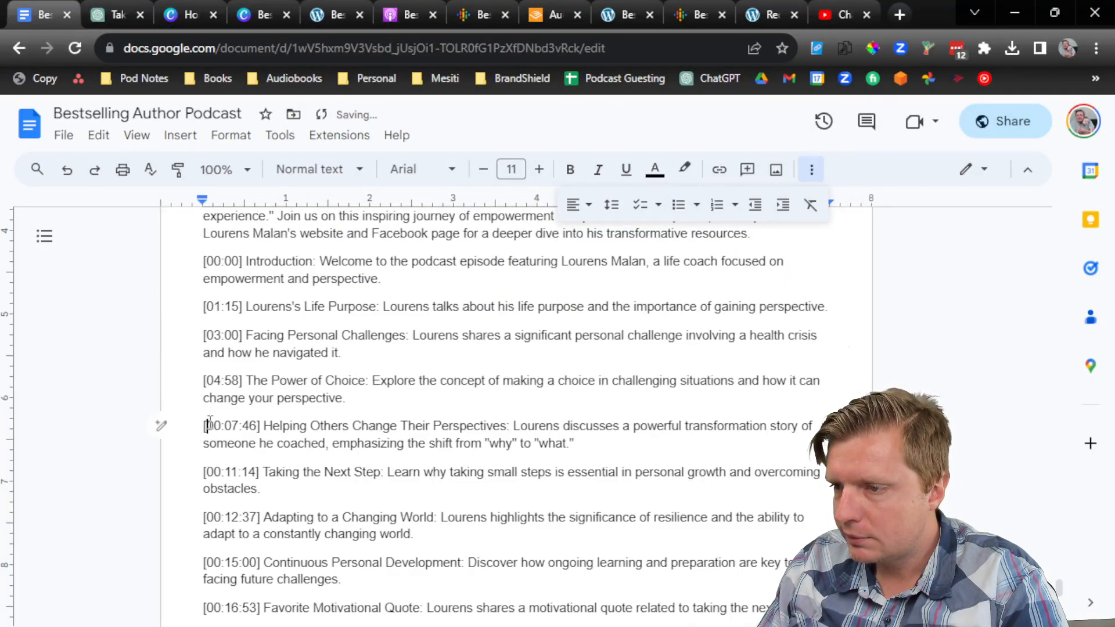
key(Delete)
key(Delete)
key(Delete)
click(208, 472)
key(Delete)
key(Delete)
key(Delete)
click(207, 517)
key(Delete)
key(Delete)
key(Delete)
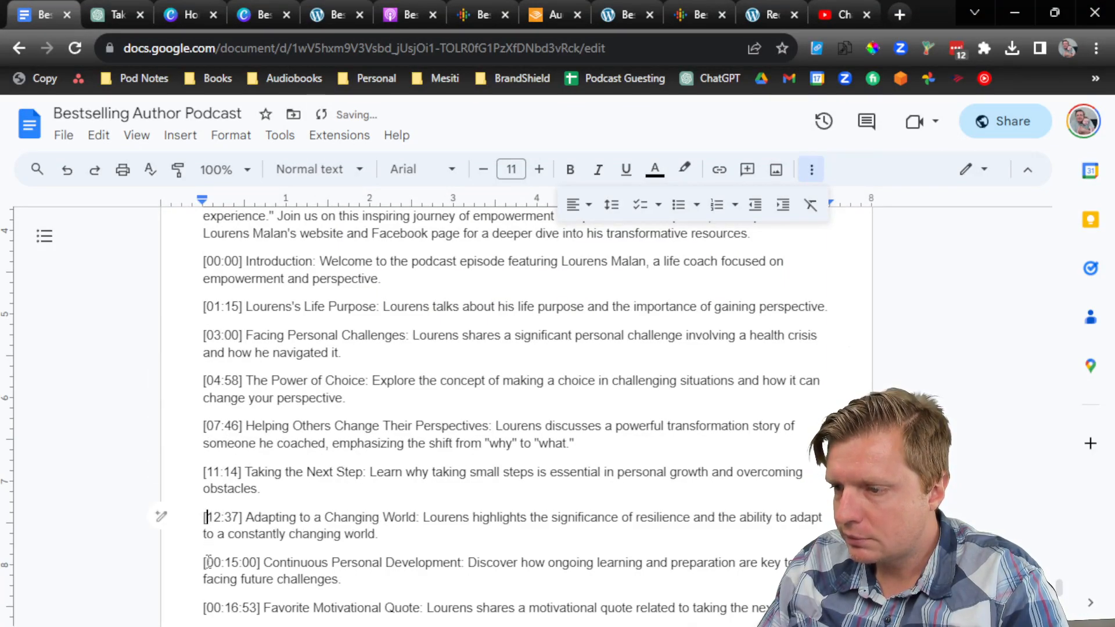
key(Delete)
key(Delete)
key(Delete)
click(210, 431)
key(Delete)
key(Delete)
key(Delete)
click(246, 466)
click(356, 498)
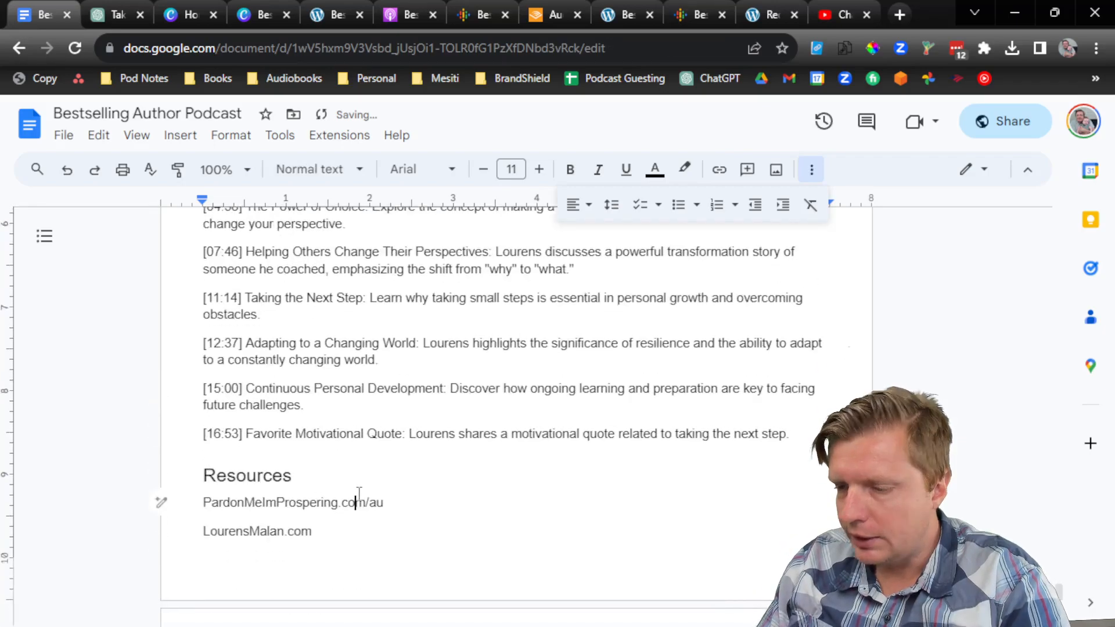
key(Home)
text(www.)
key(Down)
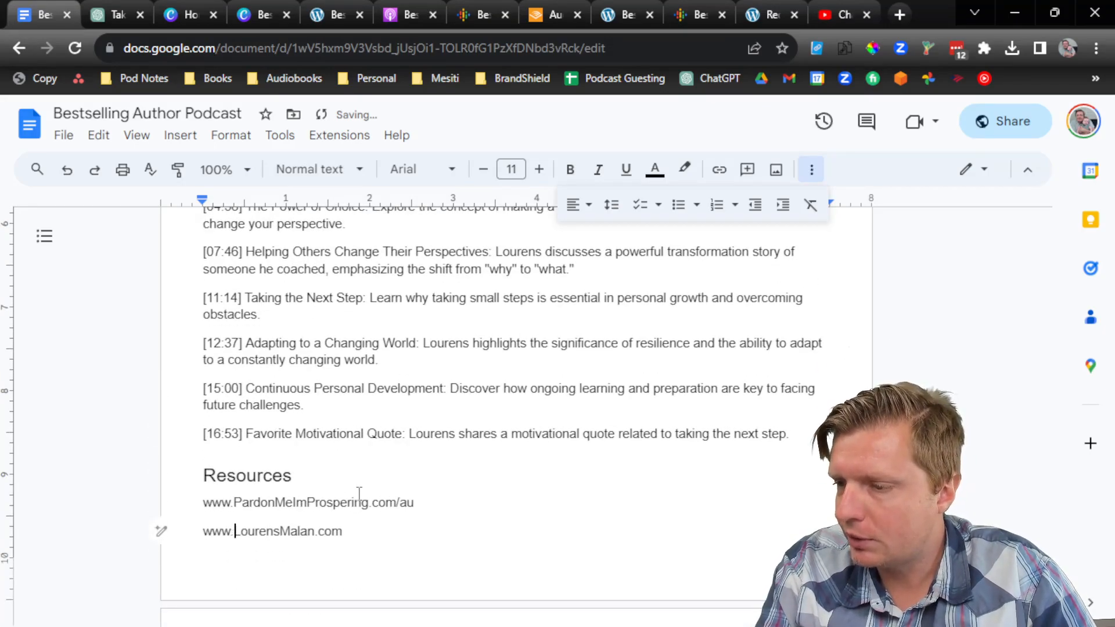
scroll(361, 494, down, 5)
scroll(377, 490, up, 5)
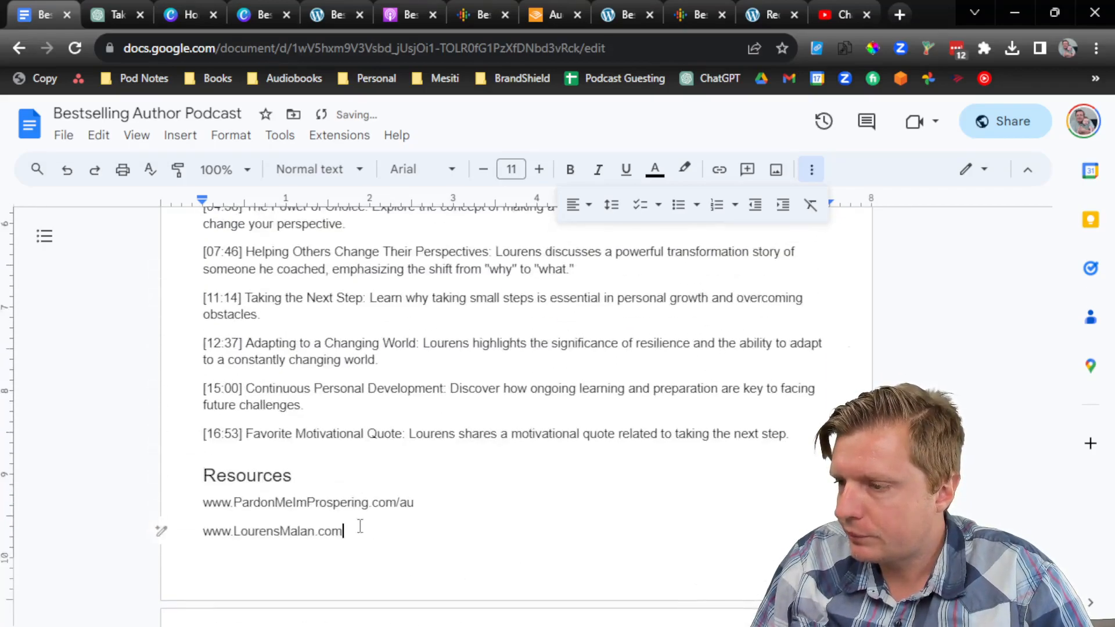
scroll(365, 534, up, 15)
Step: Copy the notes from Summary onward and trial-paste them into the YouTube description, then undo
shift+click(203, 423)
key(ctrl+c)
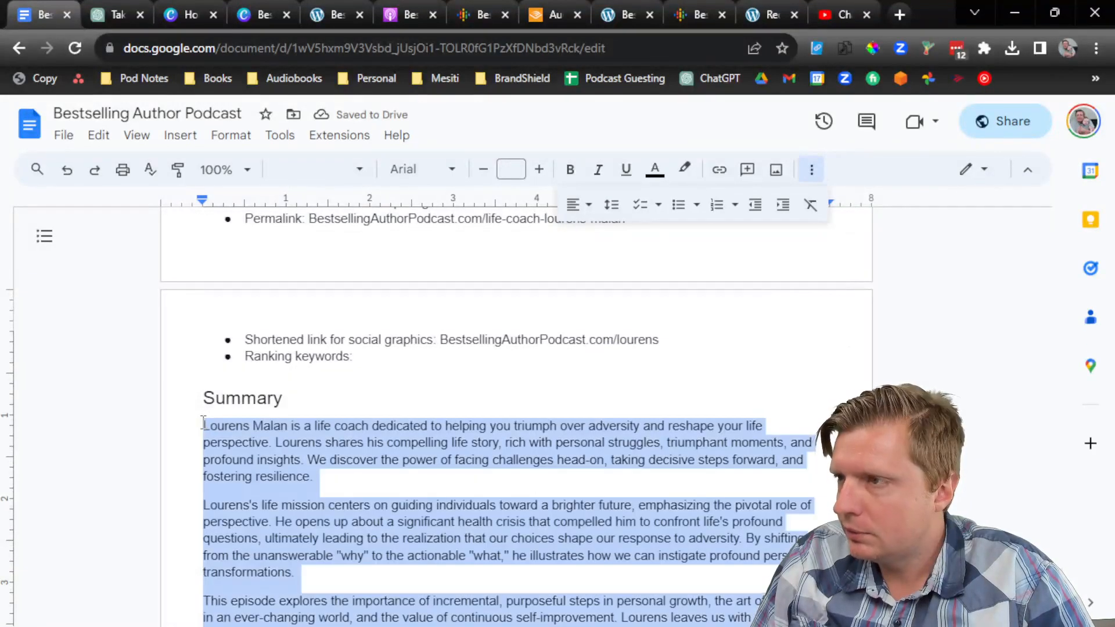
click(824, 15)
click(534, 427)
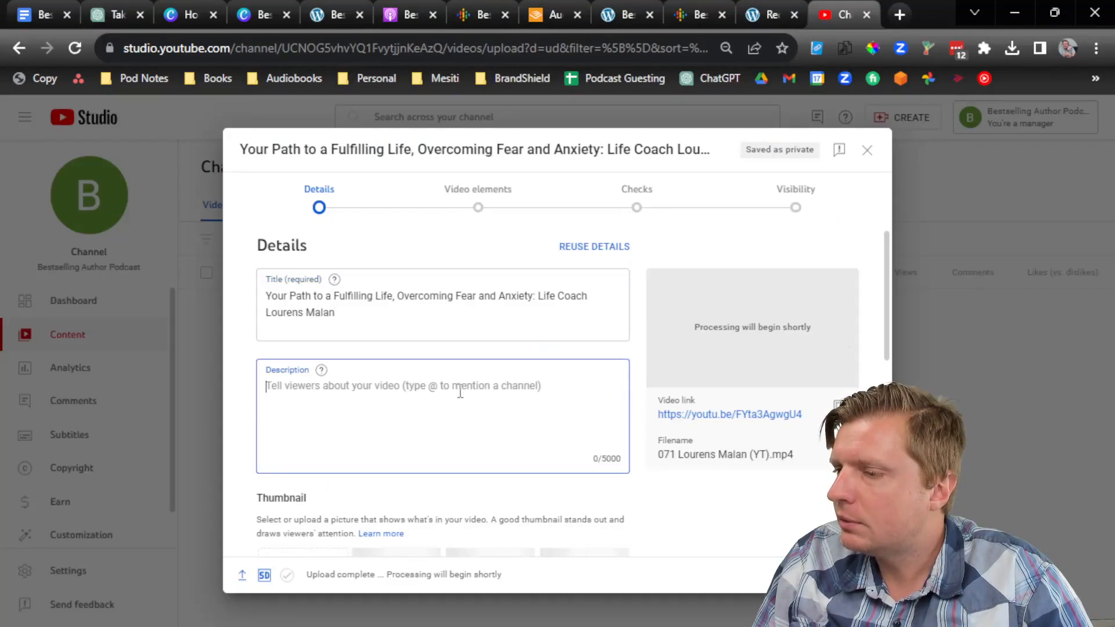
key(ctrl+v)
key(ctrl+z)
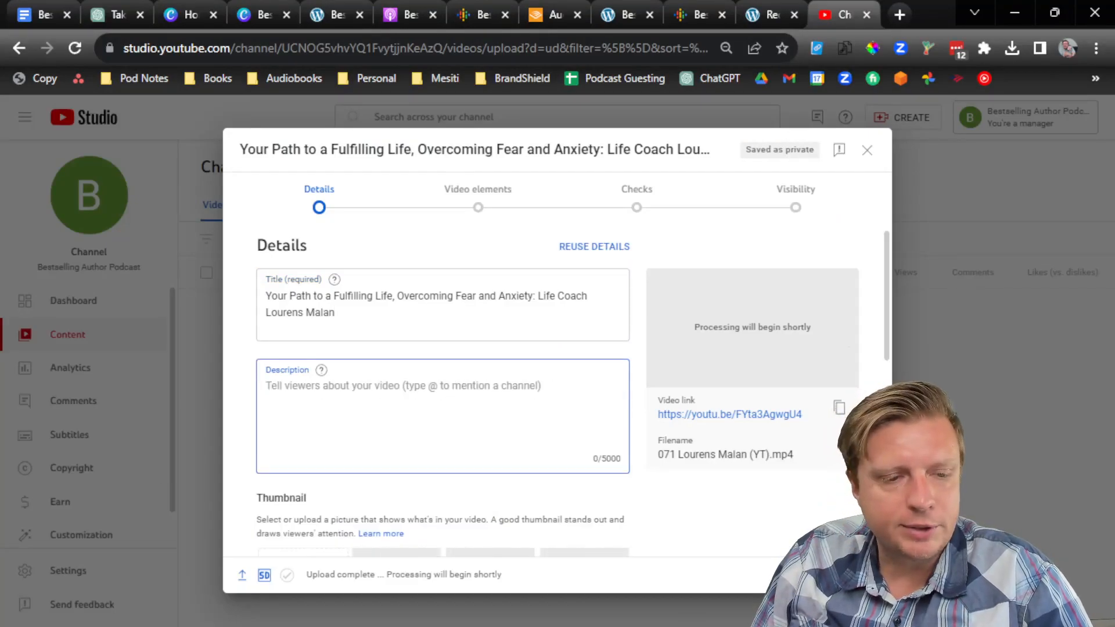
Step: Paste the notes into a new EditPlus file and Replace All to double every line break
drag(0, 129, 555, 126)
double_click(554, 126)
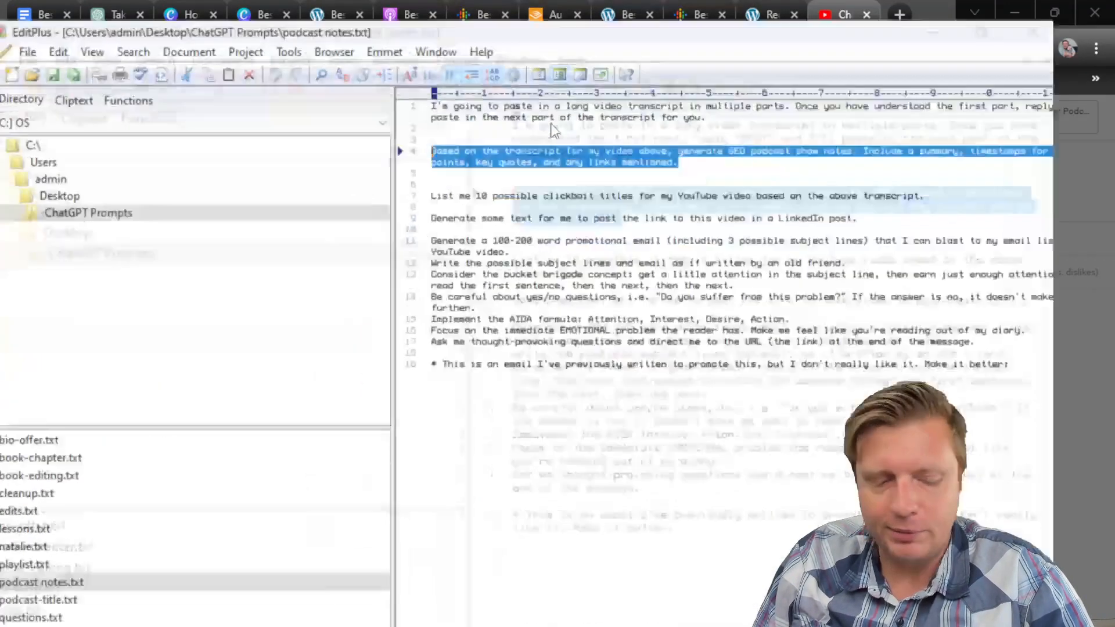
key(ctrl+n)
key(ctrl+v)
click(132, 28)
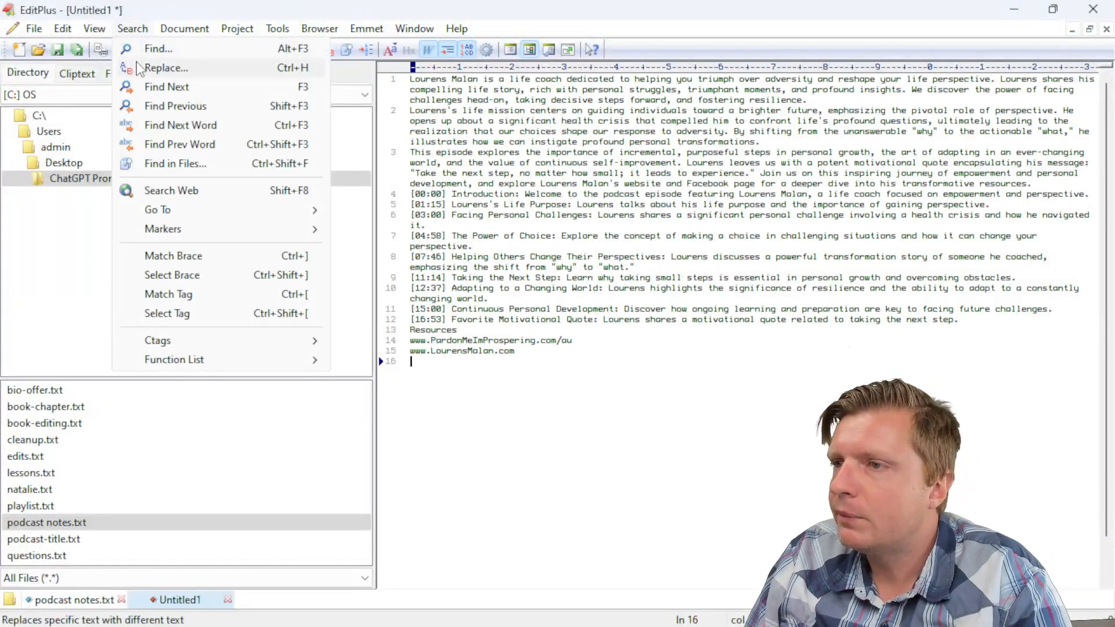
click(146, 68)
click(435, 545)
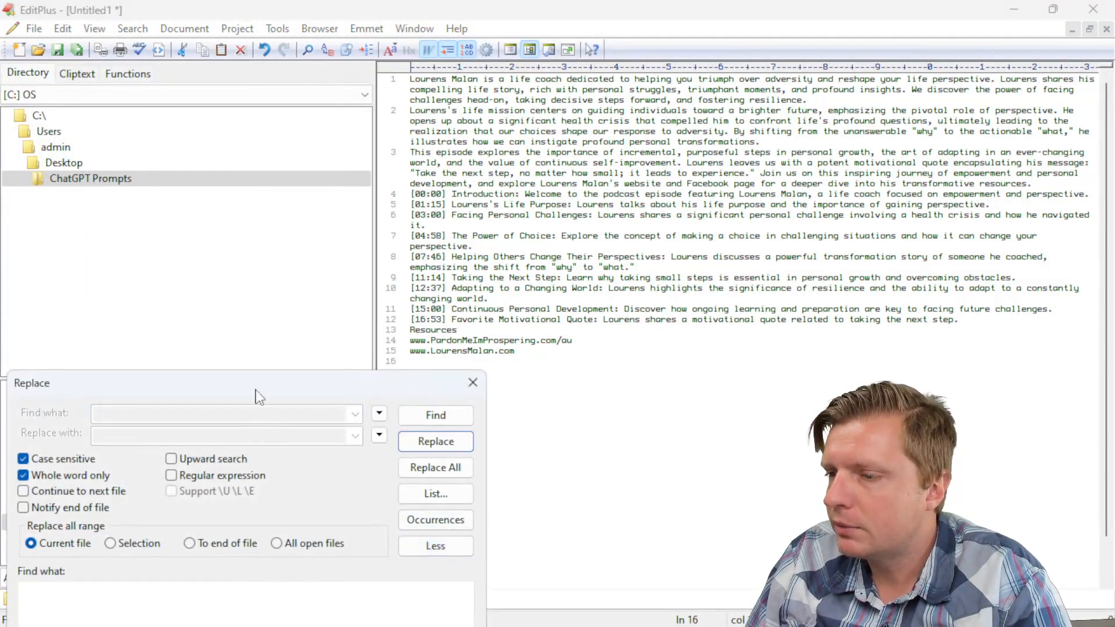
click(361, 475)
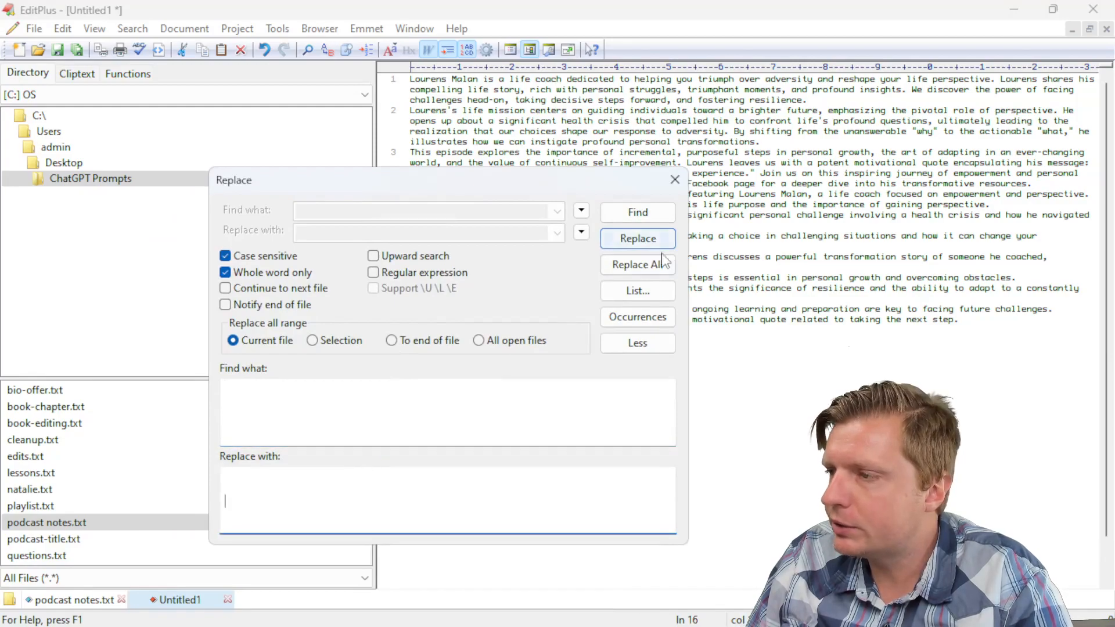
click(665, 264)
click(667, 173)
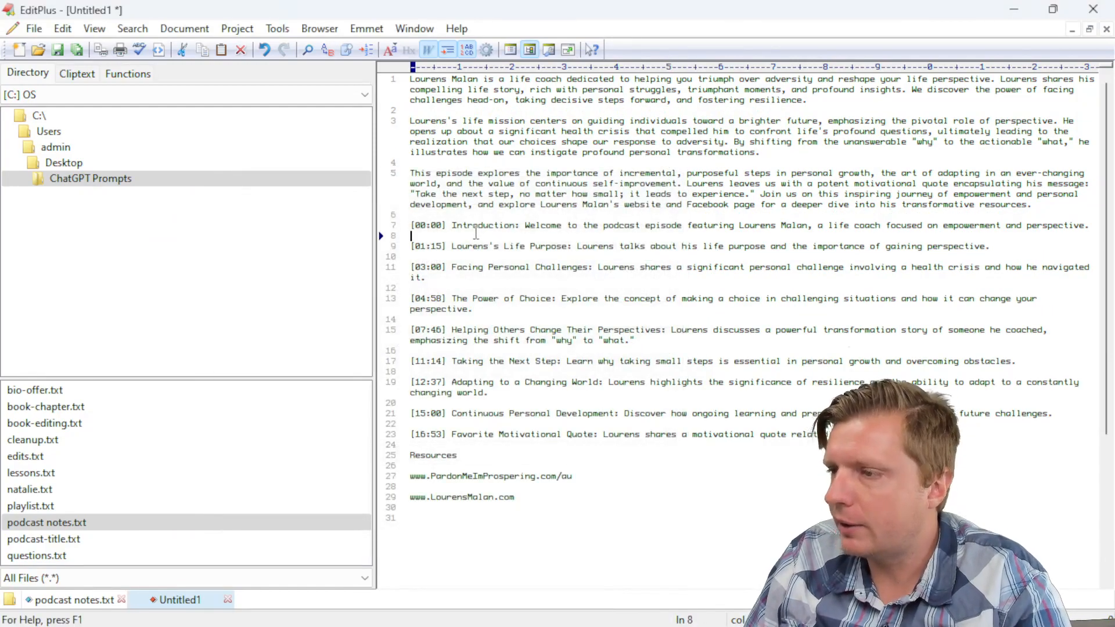
Step: Delete the extra blank lines between chapter lines, under Resources and between the two links
key(Delete)
key(Down)
key(Delete)
key(Down)
key(Down)
key(Delete)
key(Down)
key(Down)
key(Delete)
key(Down)
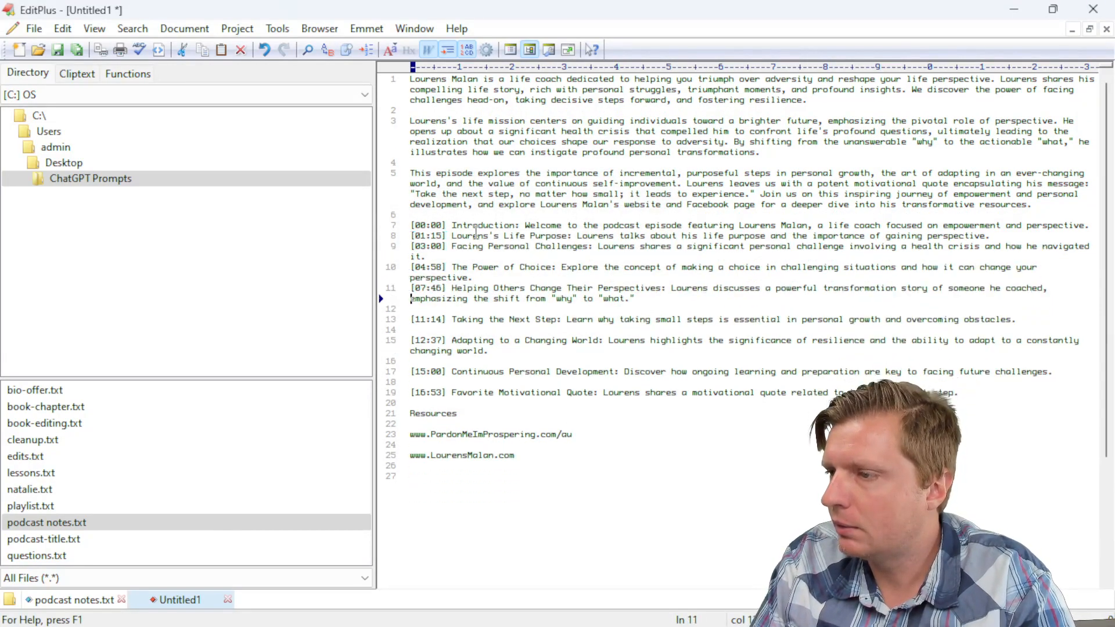
key(Down)
key(Delete)
key(Down)
key(Delete)
key(Down)
key(Down)
key(Delete)
key(Down)
key(Delete)
key(Down)
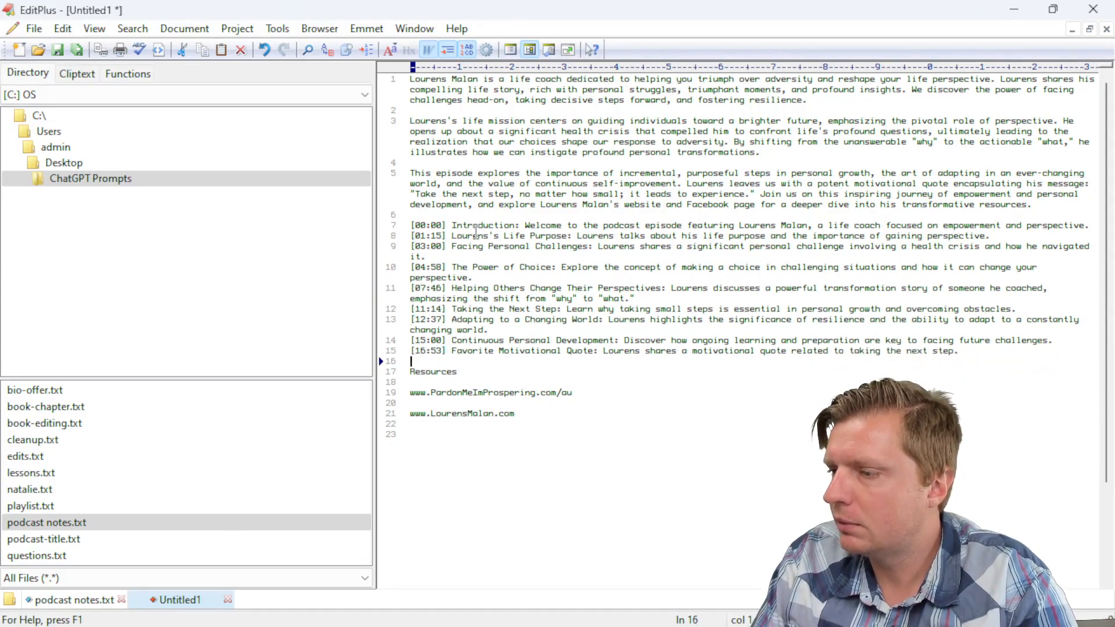
key(Delete)
key(Down)
key(Delete)
key(Down)
key(Down)
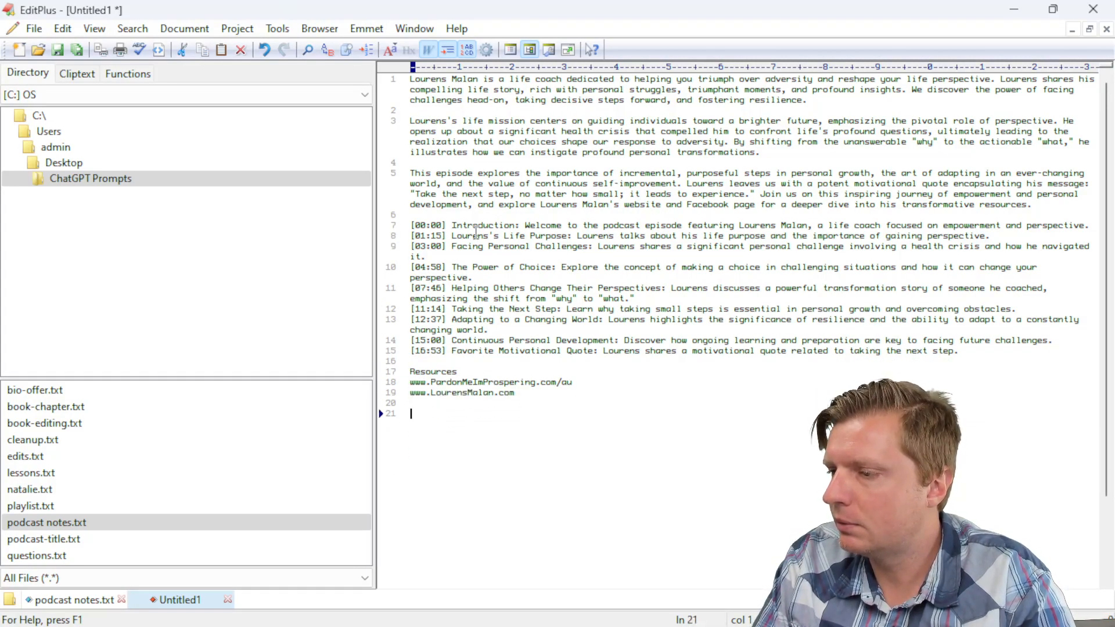
Step: Cut all the reformatted notes and focus the YouTube description box
key(ctrl+a)
key(ctrl+x)
key(alt+Tab)
click(430, 414)
Step: Paste the reformatted notes as the description and upload the episode's JPG thumbnail
key(ctrl+v)
scroll(663, 500, down, 5)
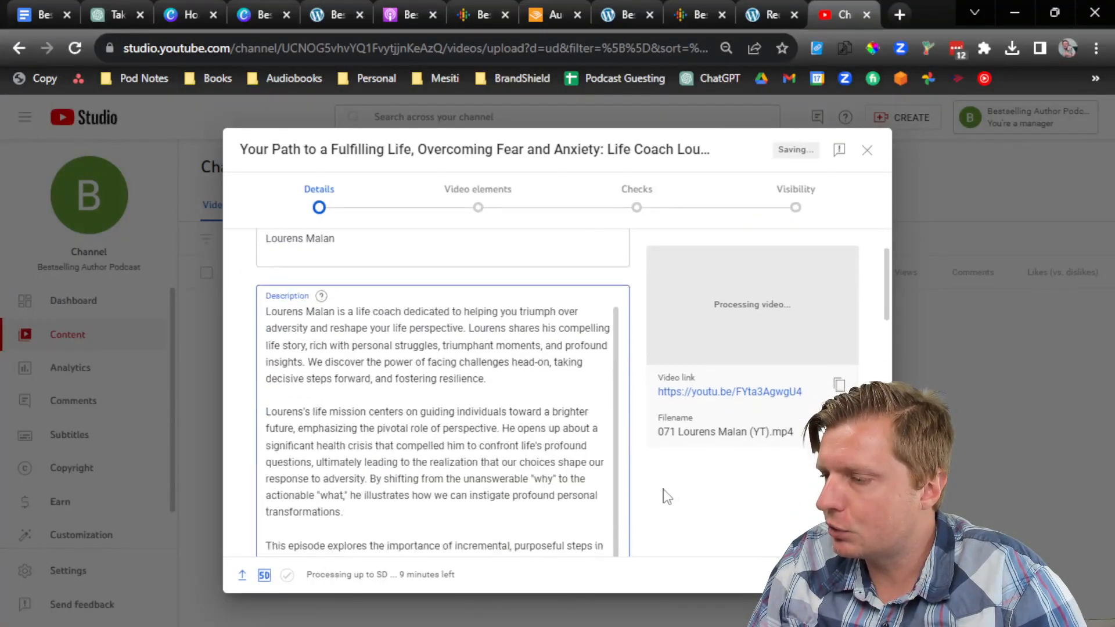
scroll(663, 510, down, 3)
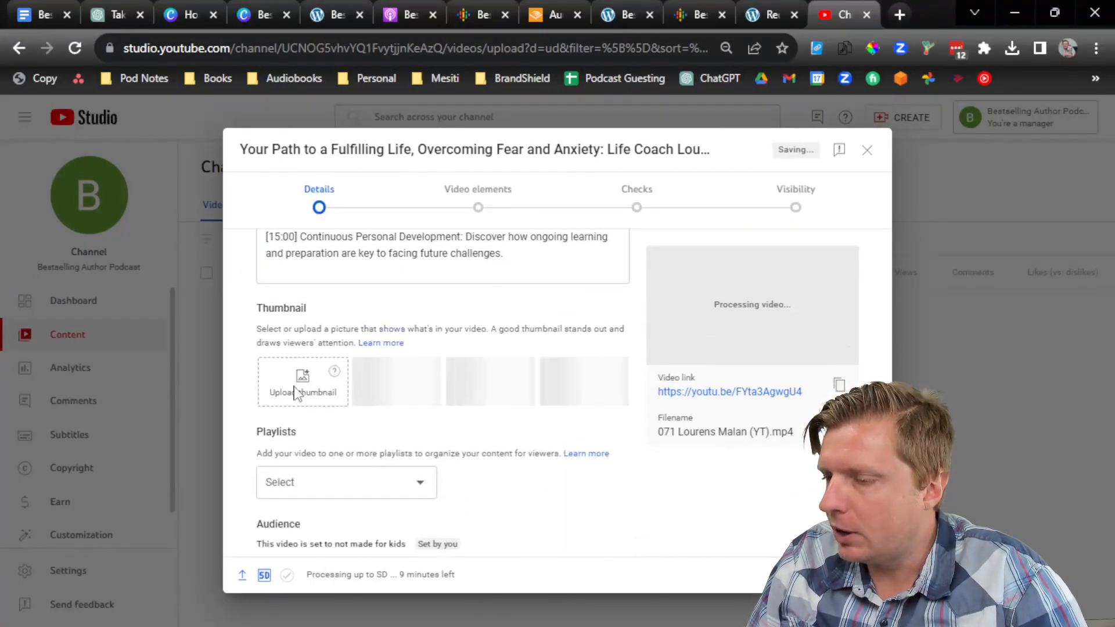
click(298, 391)
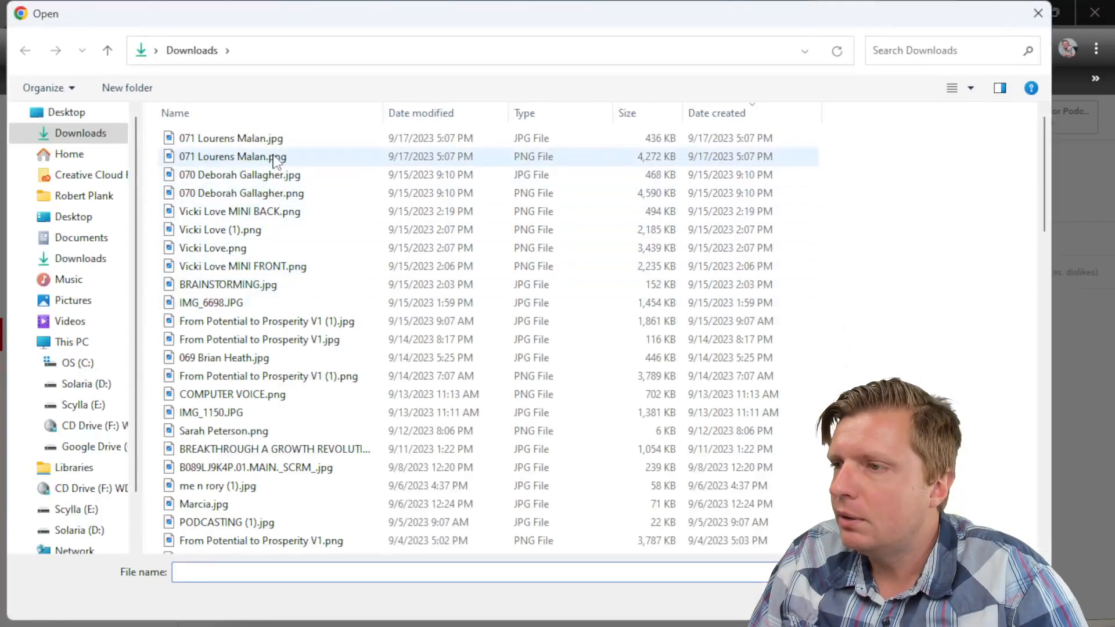
double_click(274, 144)
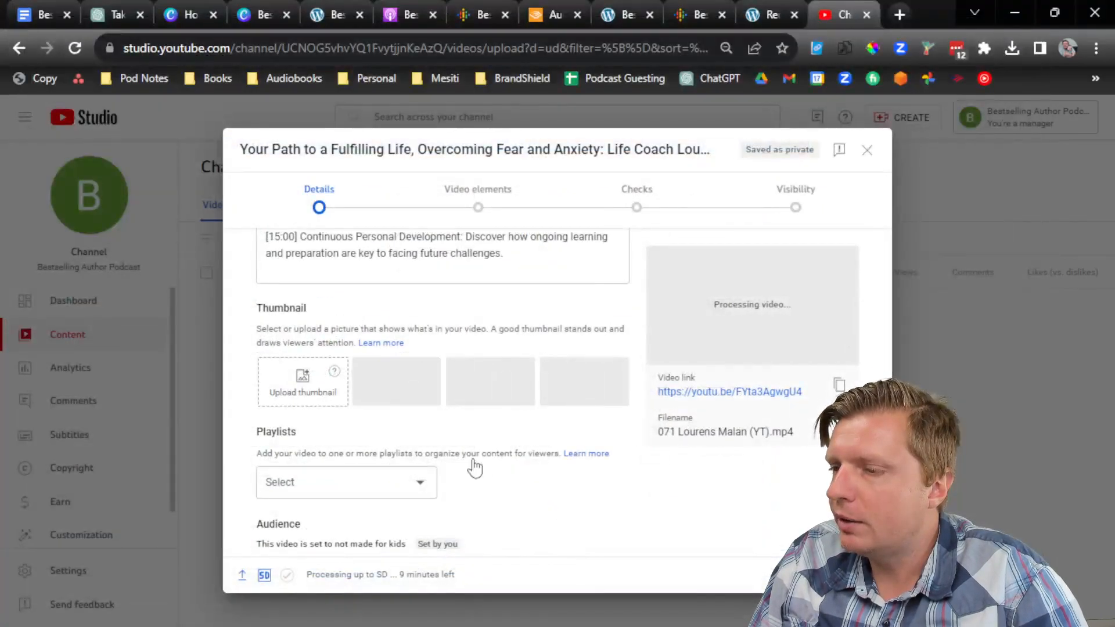
Step: Add subtitles from the episode's .srt file uploaded with timing
click(859, 575)
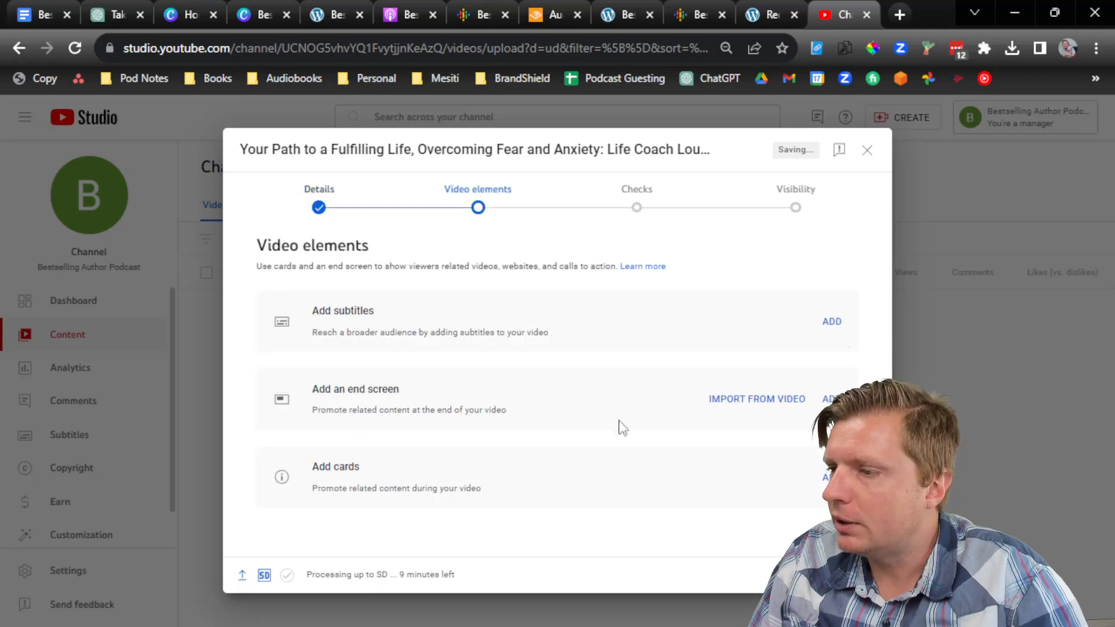
click(832, 322)
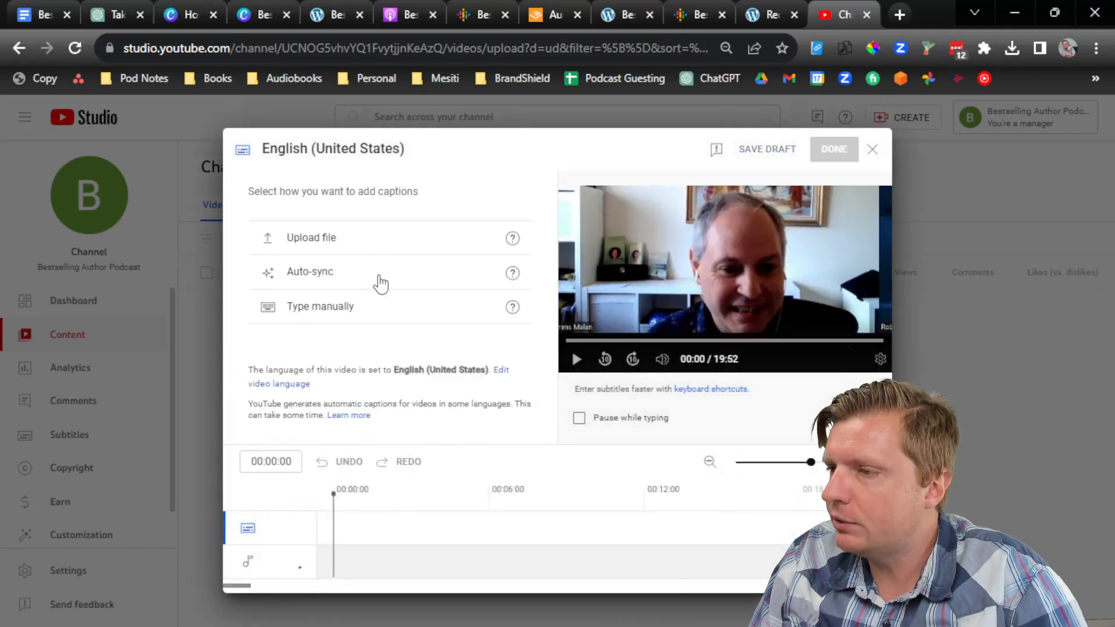
click(395, 238)
click(652, 427)
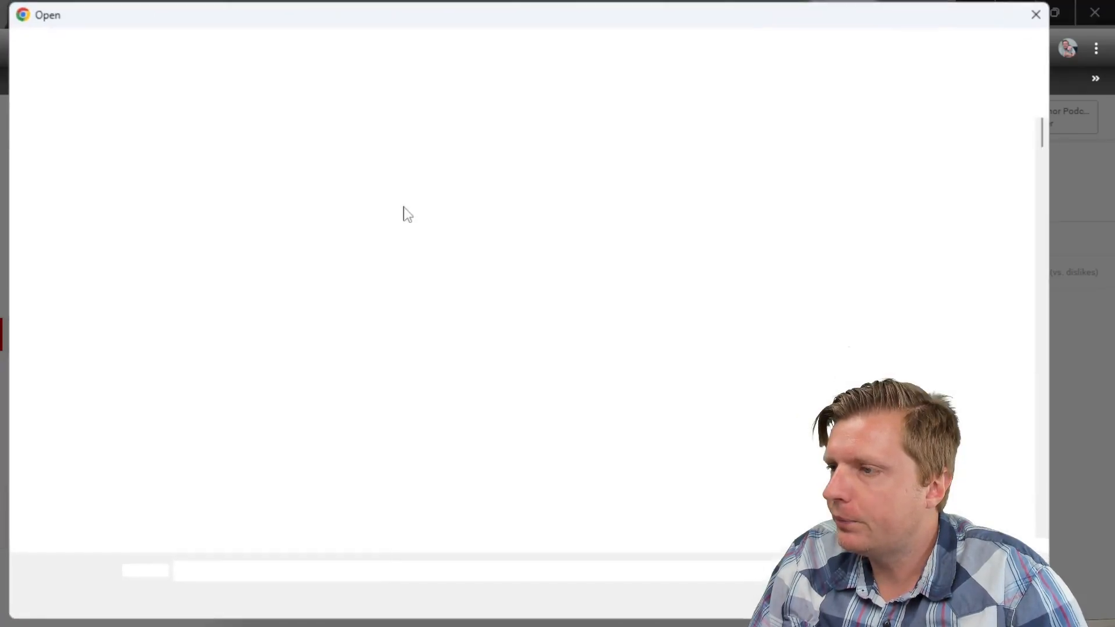
double_click(321, 156)
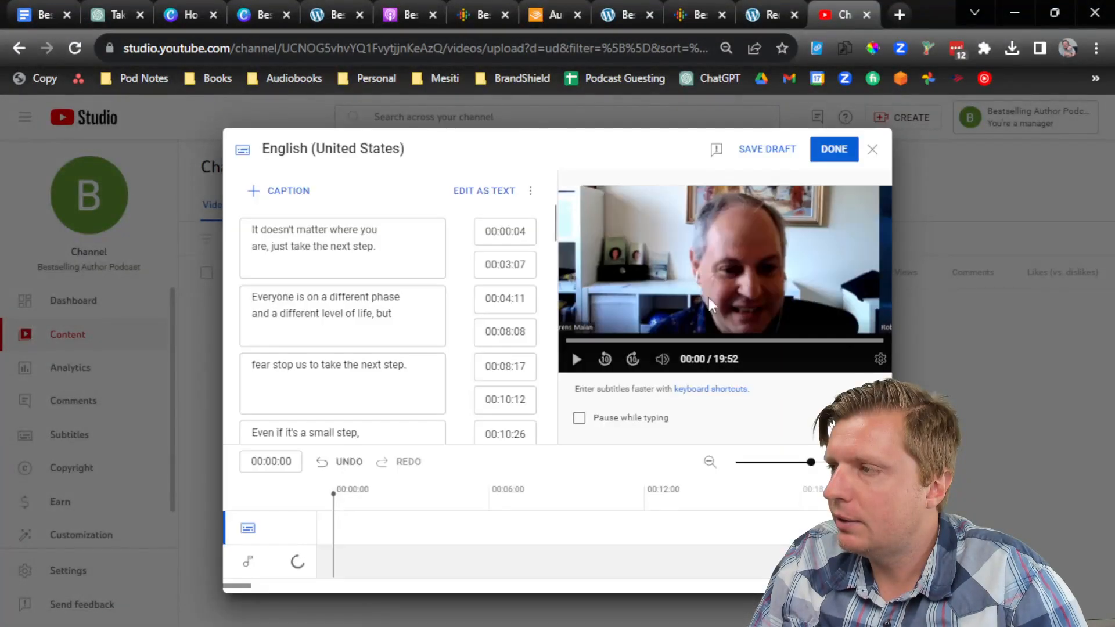
click(825, 158)
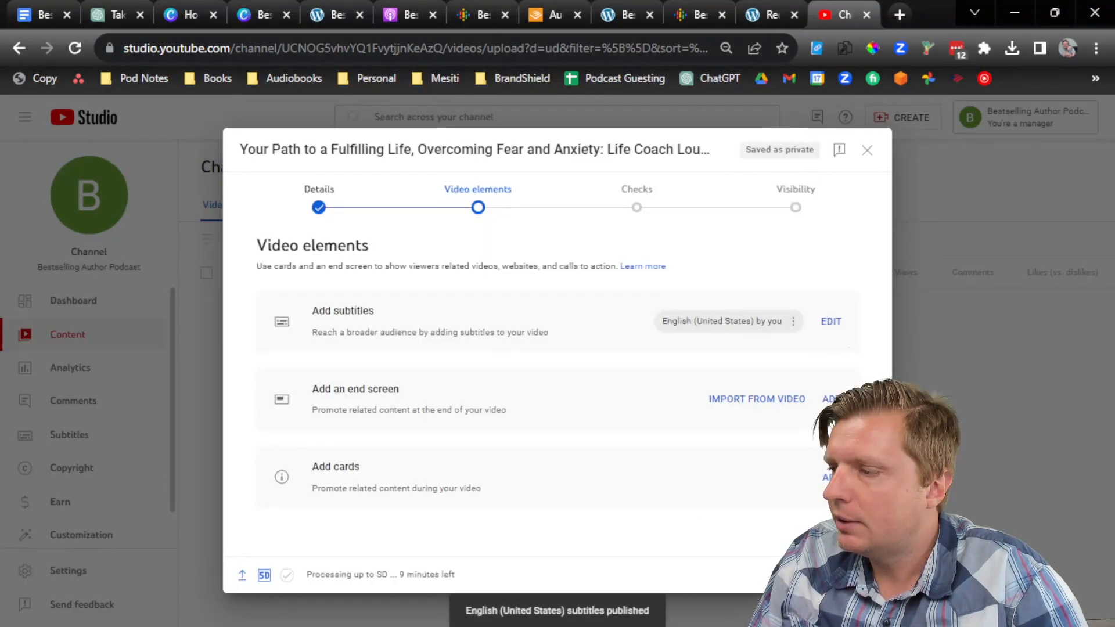
Step: Advance through Checks, publish the video as Public, and close the processing notice
click(863, 575)
click(864, 575)
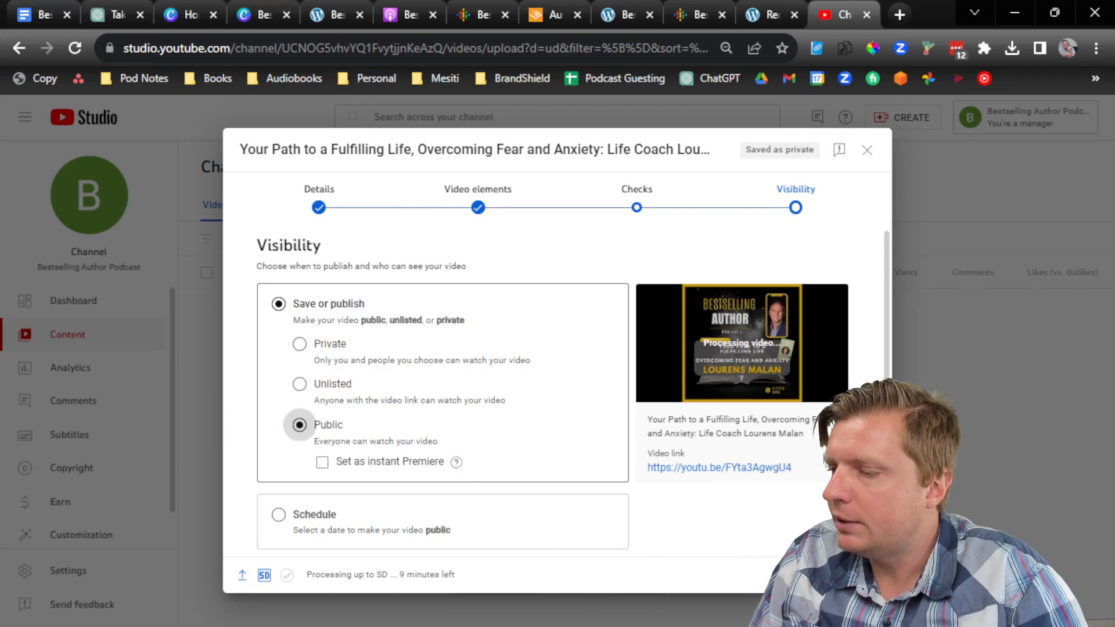
click(859, 575)
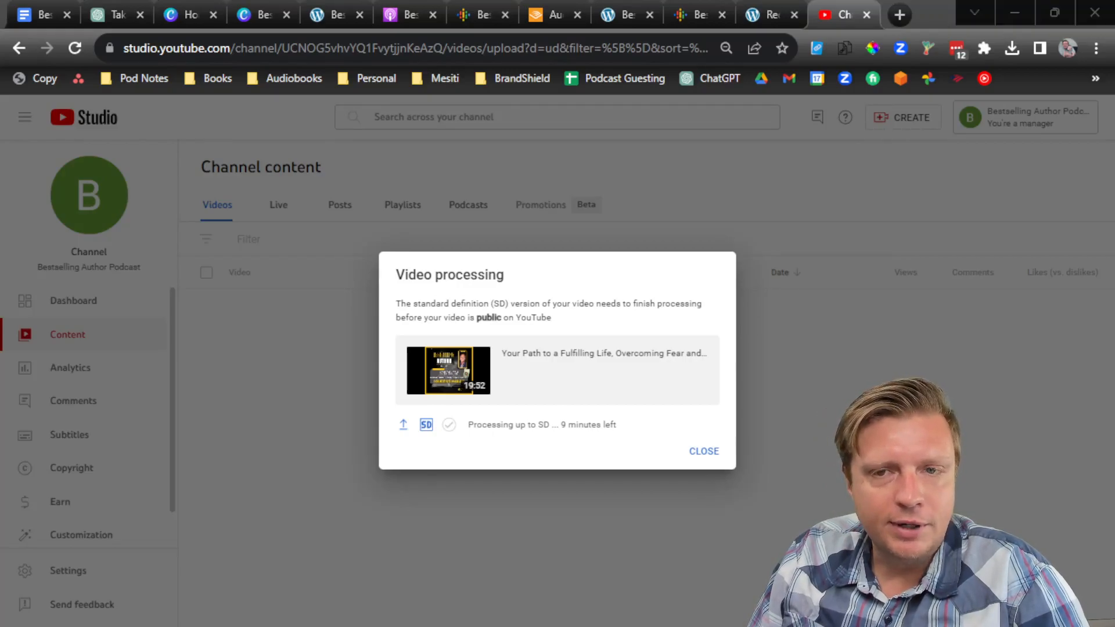
click(703, 452)
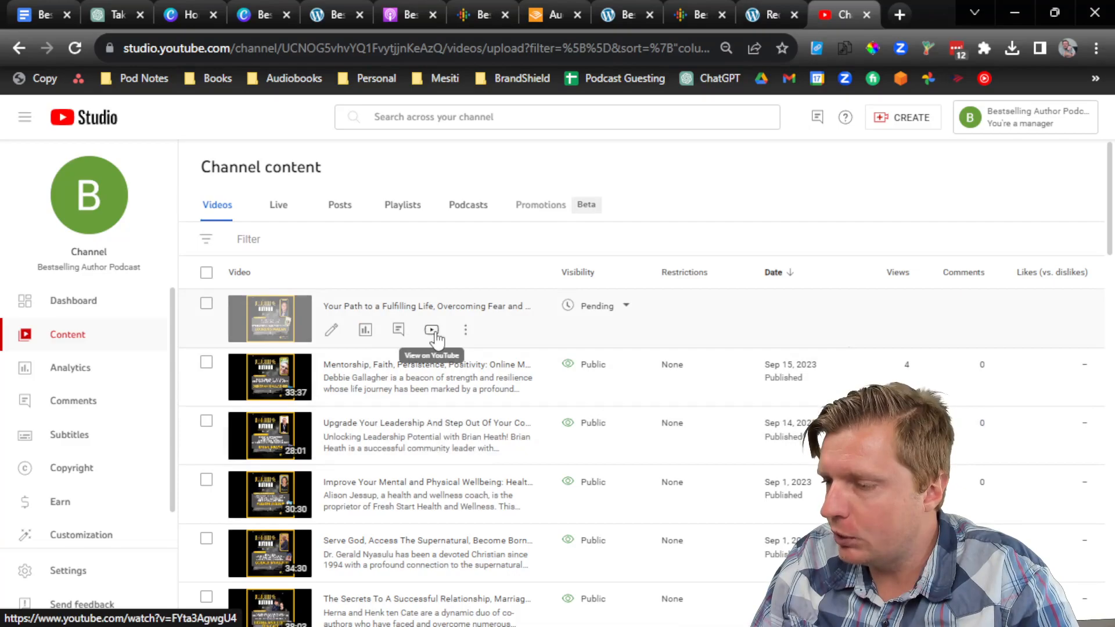
Step: Copy the new video's YouTube link and open the newest episode post in WordPress
right_click(435, 331)
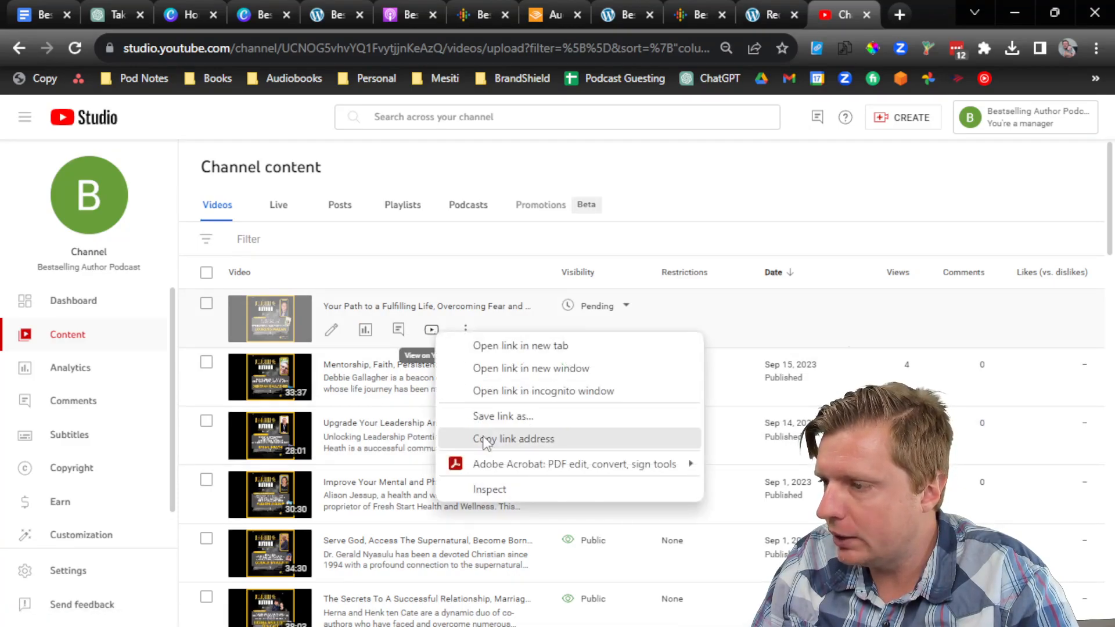
click(511, 439)
click(626, 11)
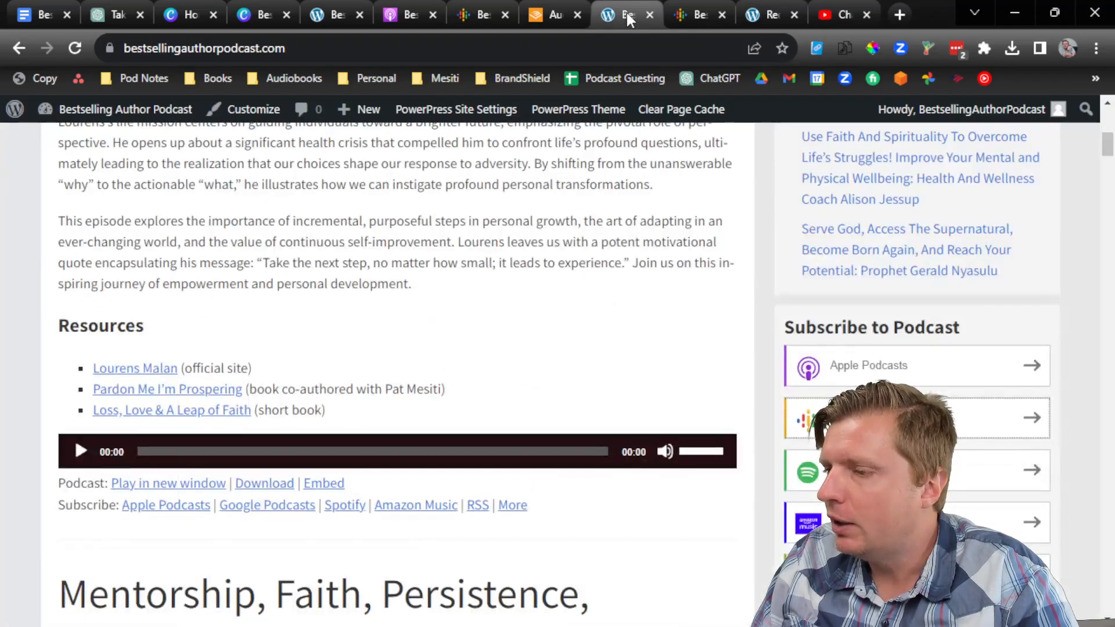
click(779, 8)
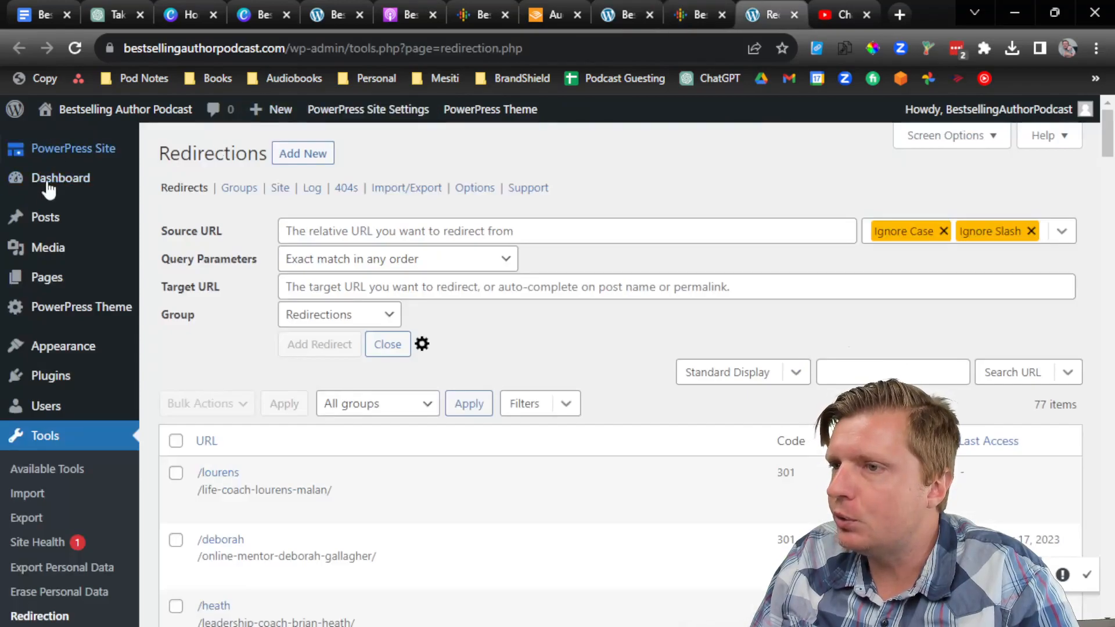
click(41, 219)
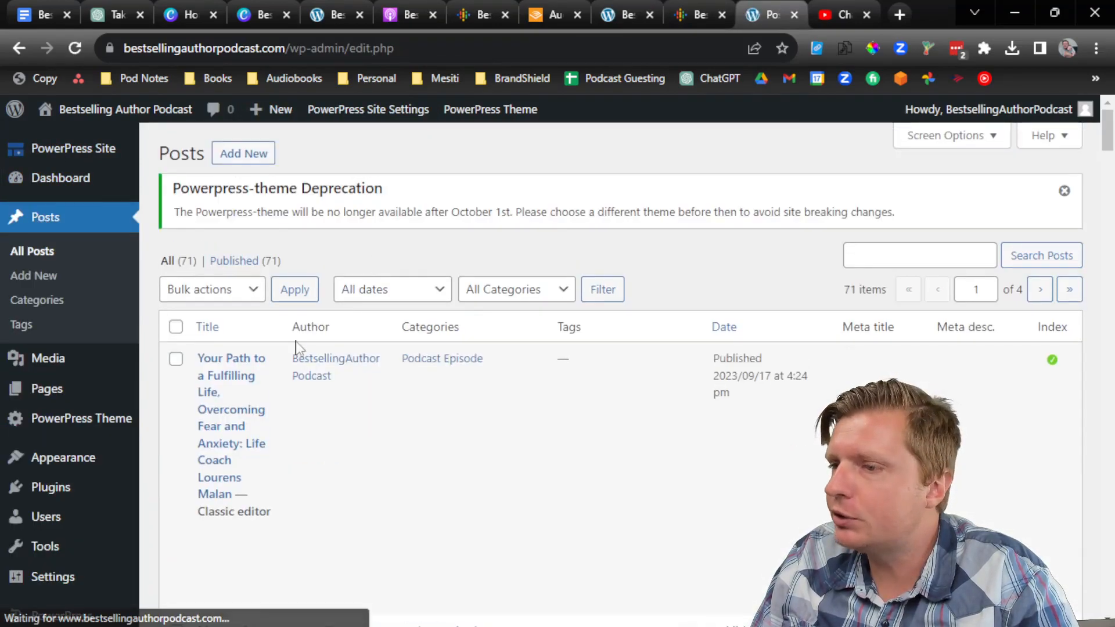
click(222, 384)
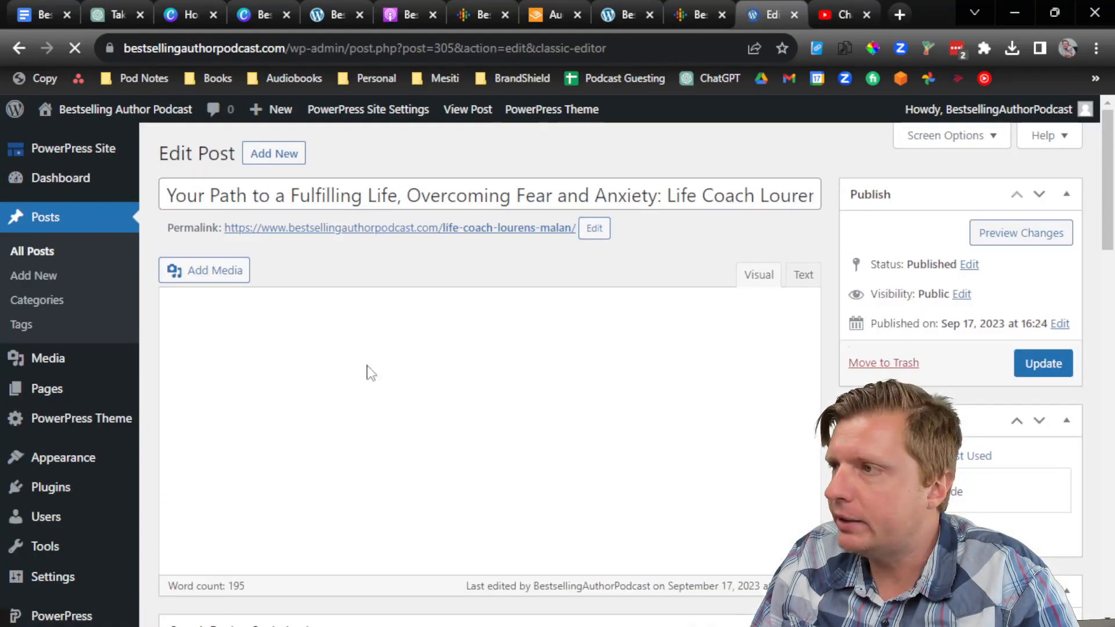
Step: Paste the YouTube link as plain text after the first paragraph and update the post
scroll(496, 341, down, 2)
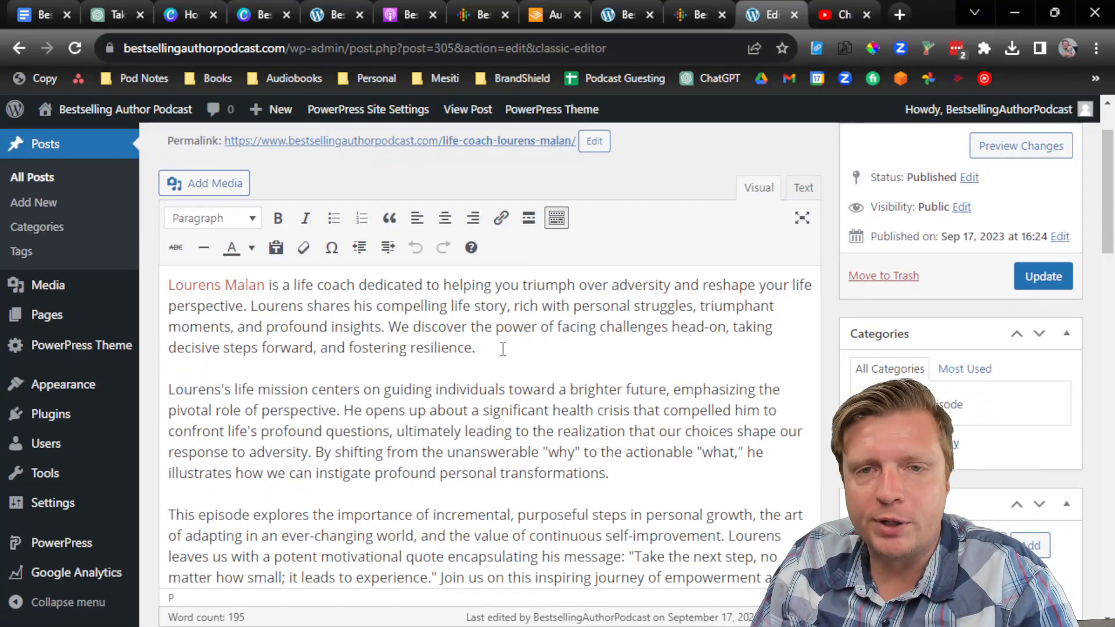
click(503, 349)
key(Return)
right_click(315, 350)
click(395, 219)
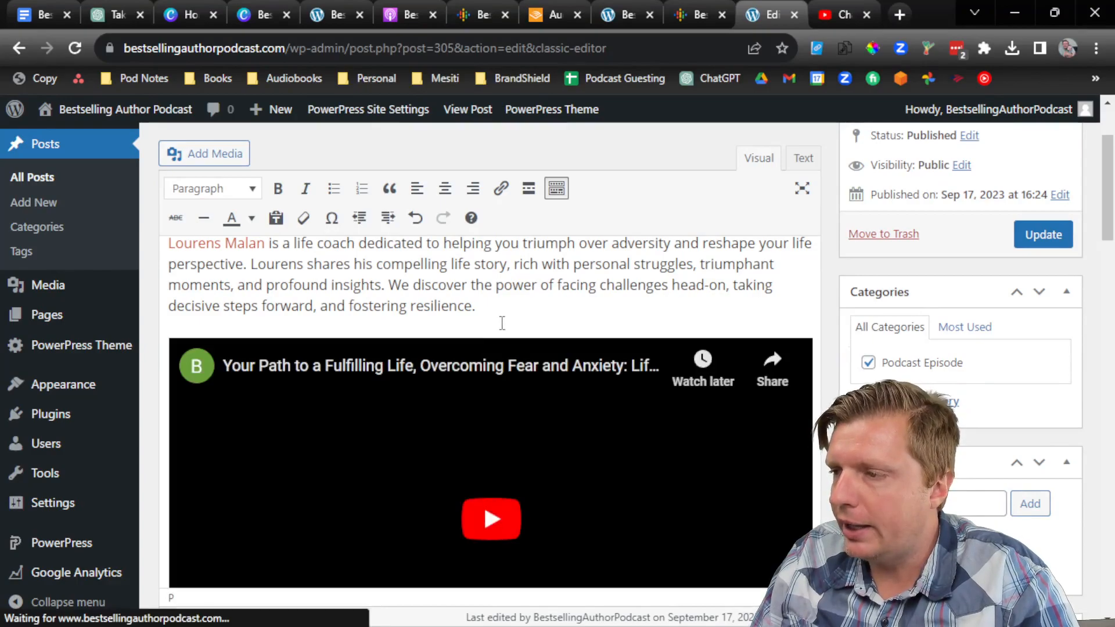
click(1040, 235)
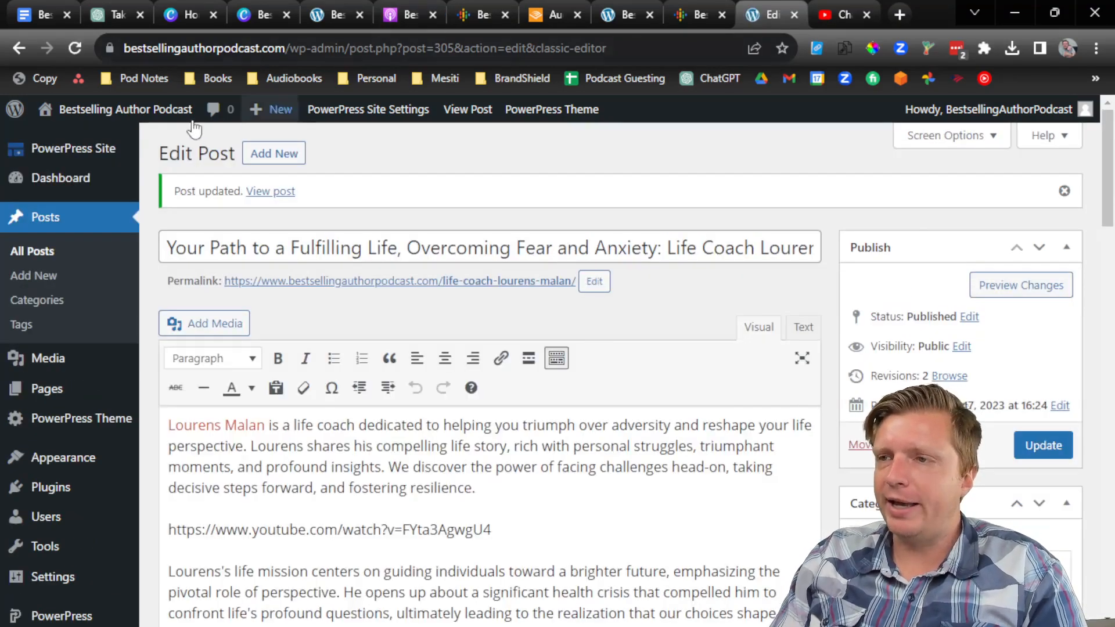
Step: View the live site to check the embedded video
mouse_move(116, 111)
click(119, 140)
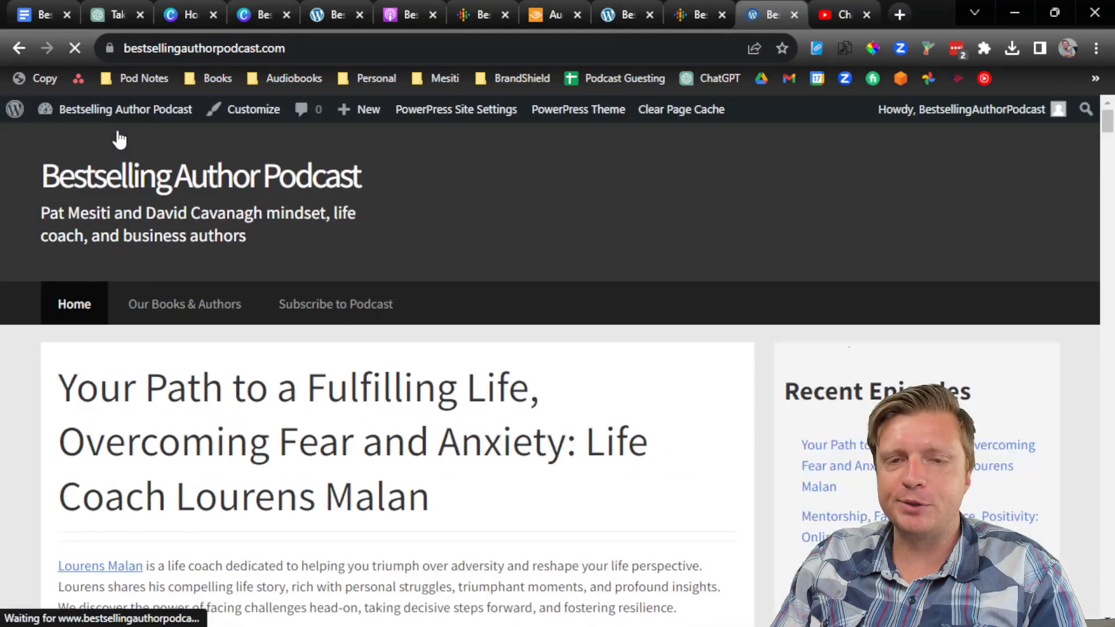
scroll(302, 342, down, 5)
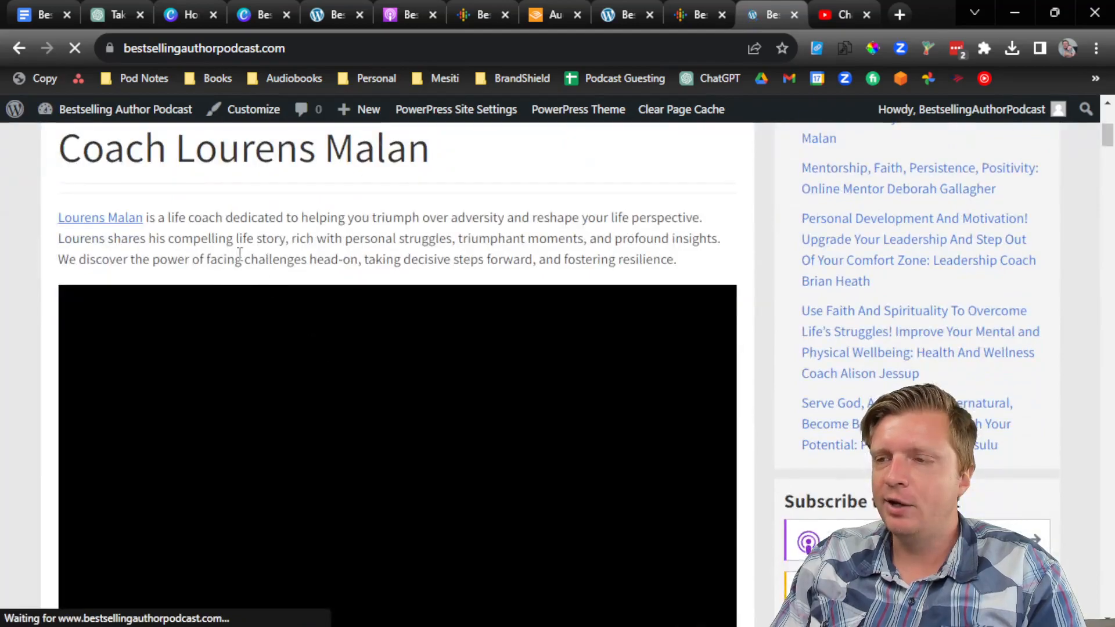
scroll(285, 254, down, 1)
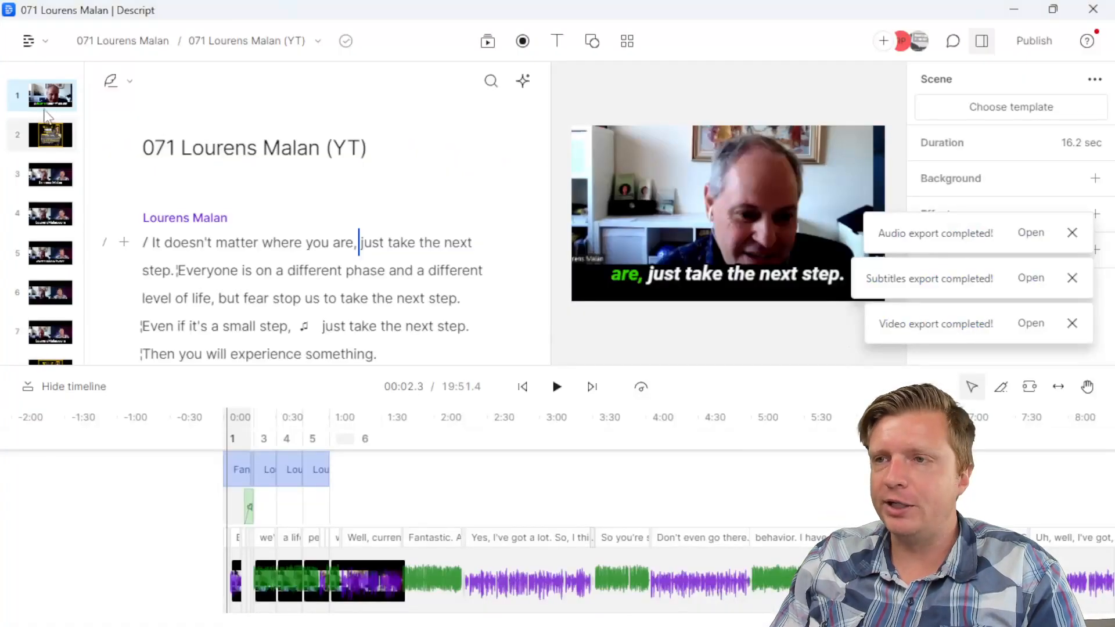
Step: Return Descript to its projects list and dismiss the export notifications
click(34, 41)
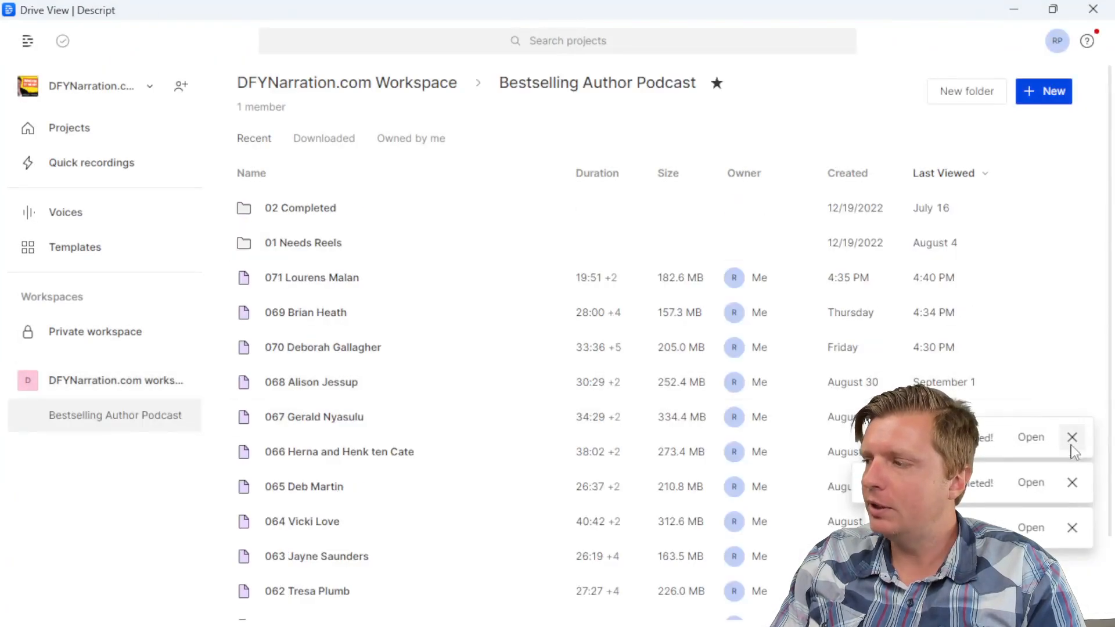
click(1071, 444)
click(1075, 485)
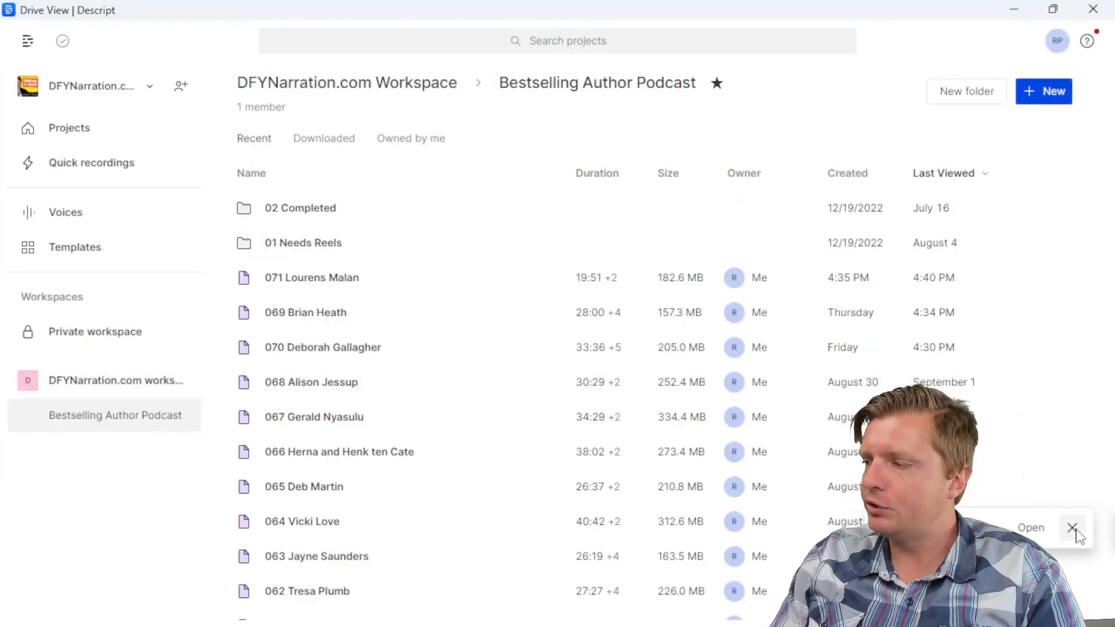
click(1072, 528)
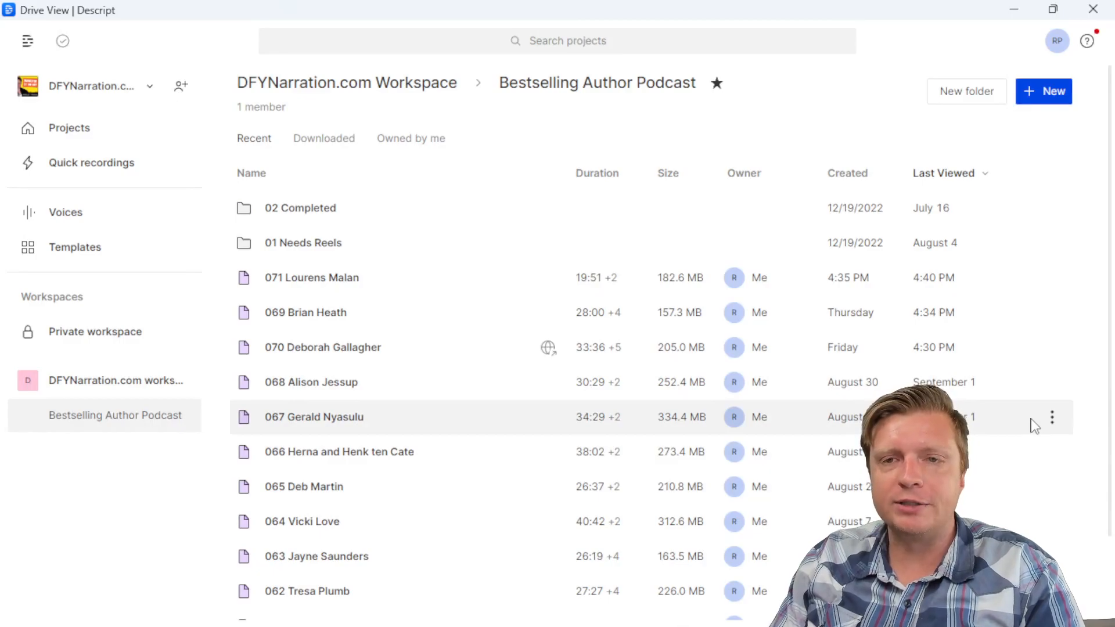